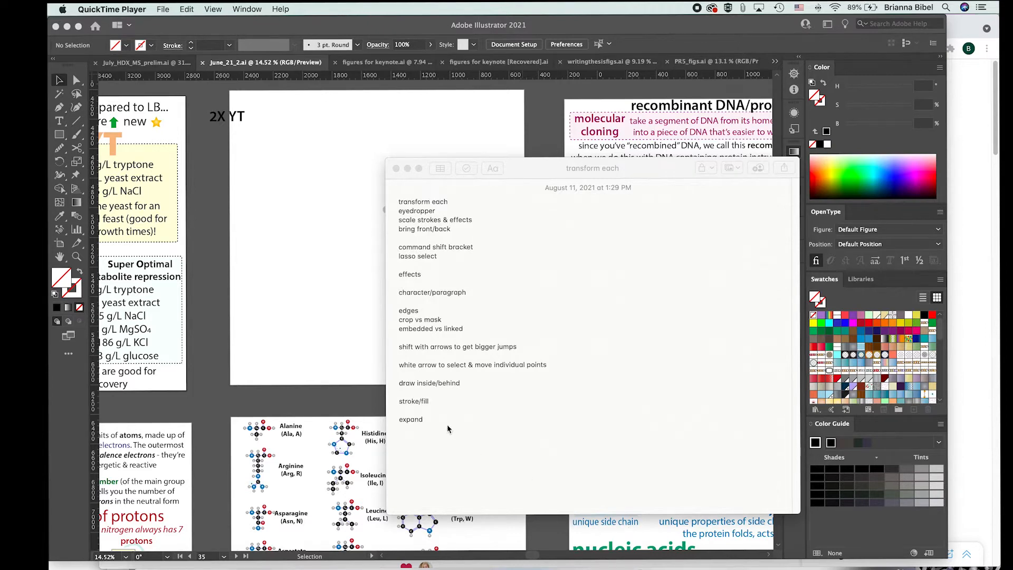
# Step: Move the notes window aside and create a 612 x 792 pt Illustrator document with one artboard in RGB Color
pyautogui.moveTo(524, 165); pyautogui.dragTo(777, 318)
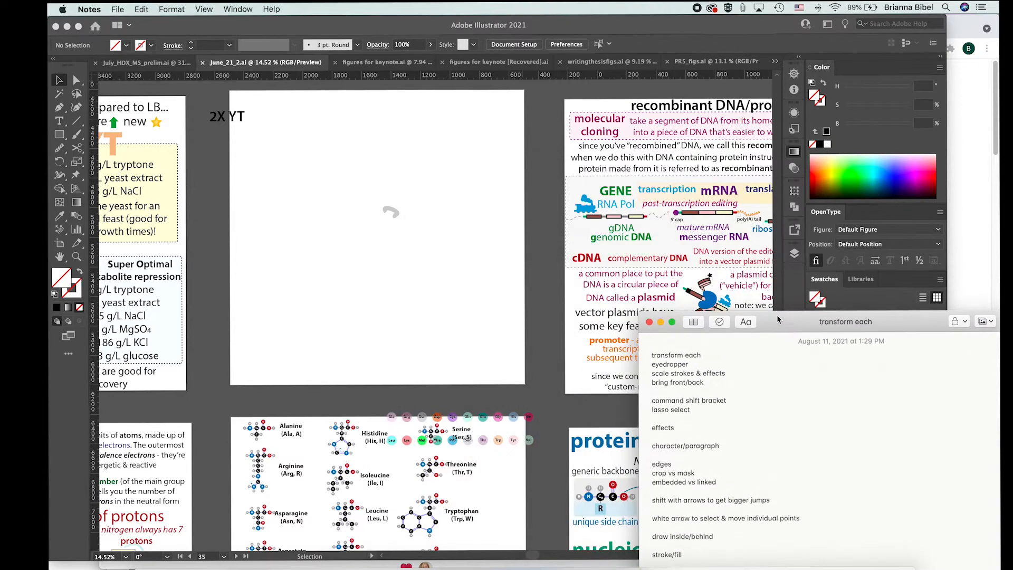
pyautogui.click(156, 26)
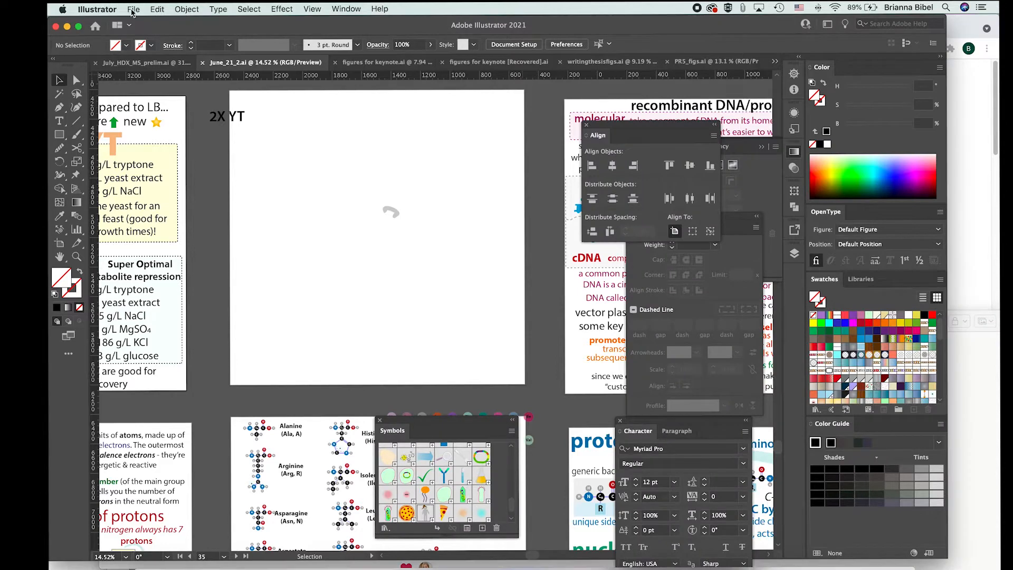
pyautogui.click(133, 10)
pyautogui.click(132, 27)
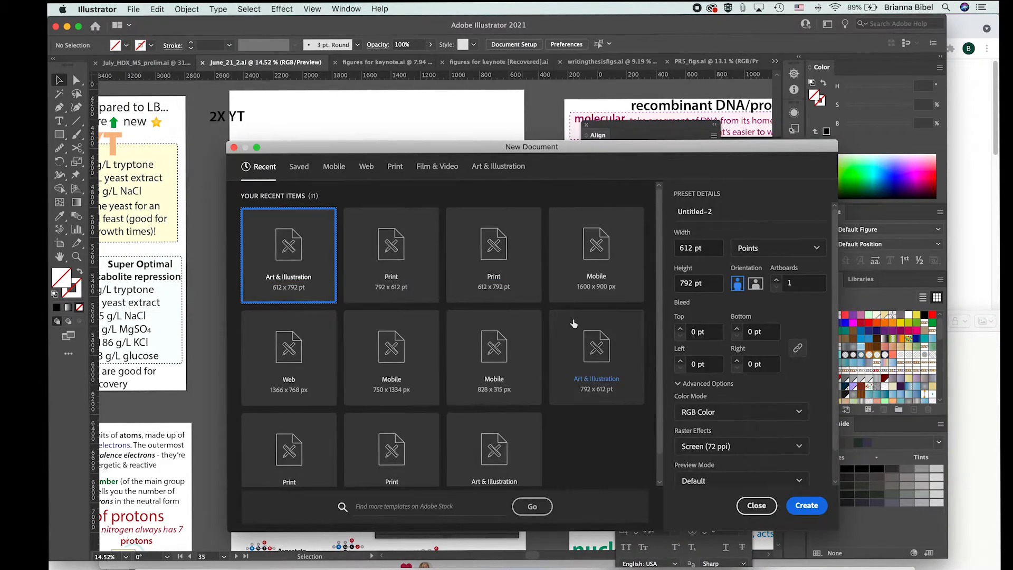
pyautogui.moveTo(658, 232); pyautogui.dragTo(650, 185)
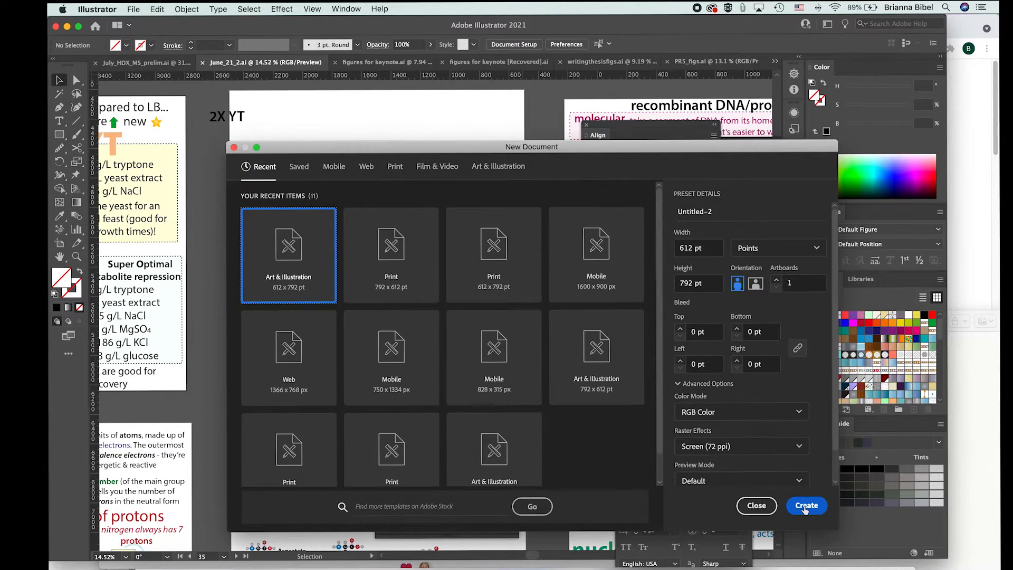
pyautogui.click(804, 507)
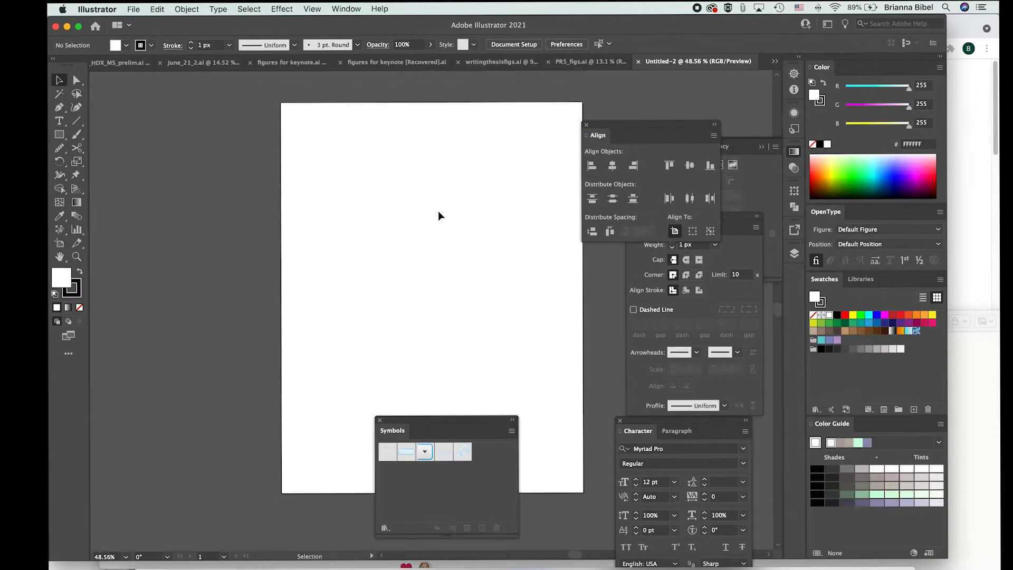
# Step: Draw five extra artboards of varying sizes around the original one, the last about 1444 x 1488 pt
pyautogui.scroll(-5, 439, 216)
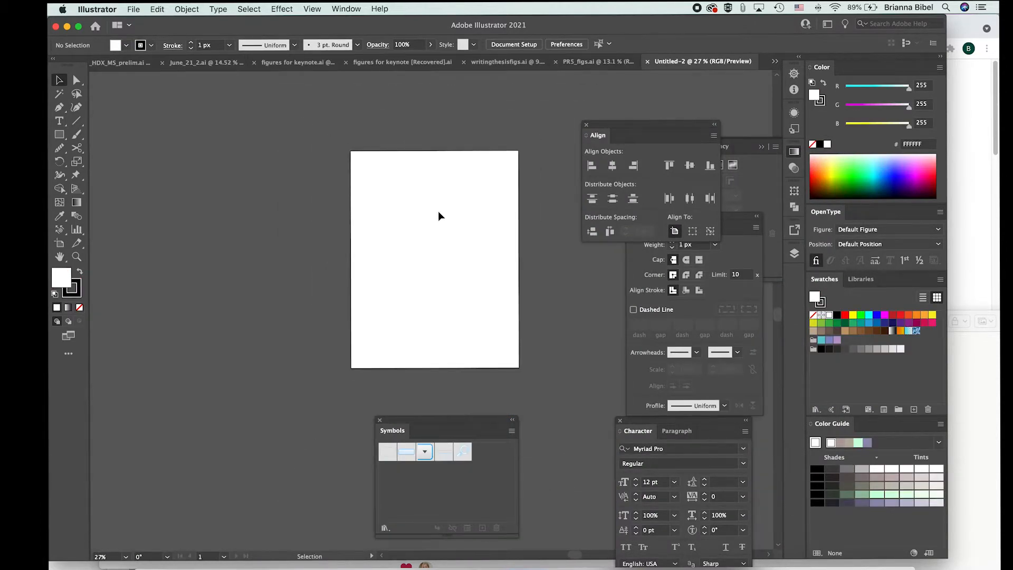
pyautogui.hscroll(3, 439, 240)
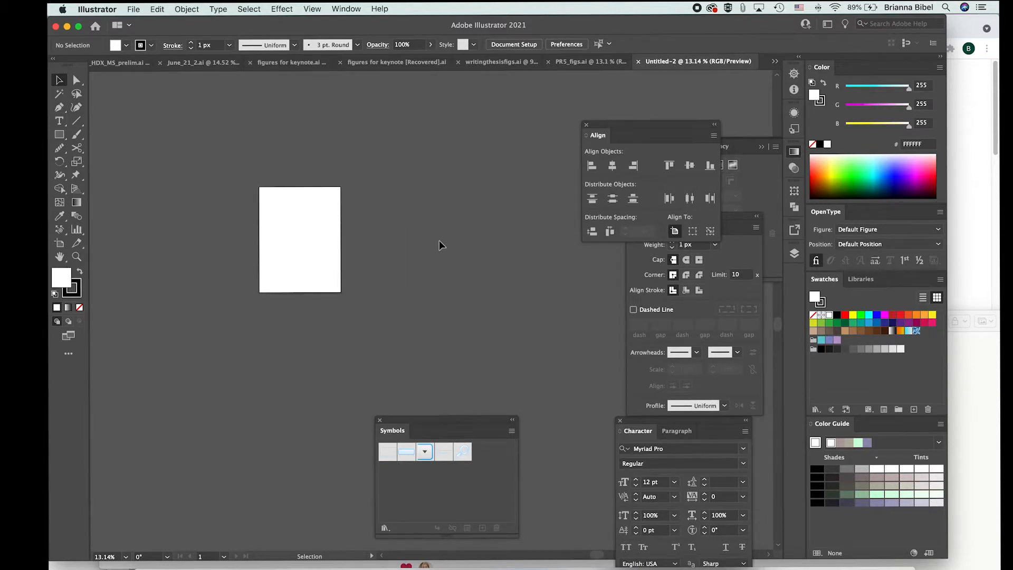
pyautogui.hscroll(-1, 317, 223)
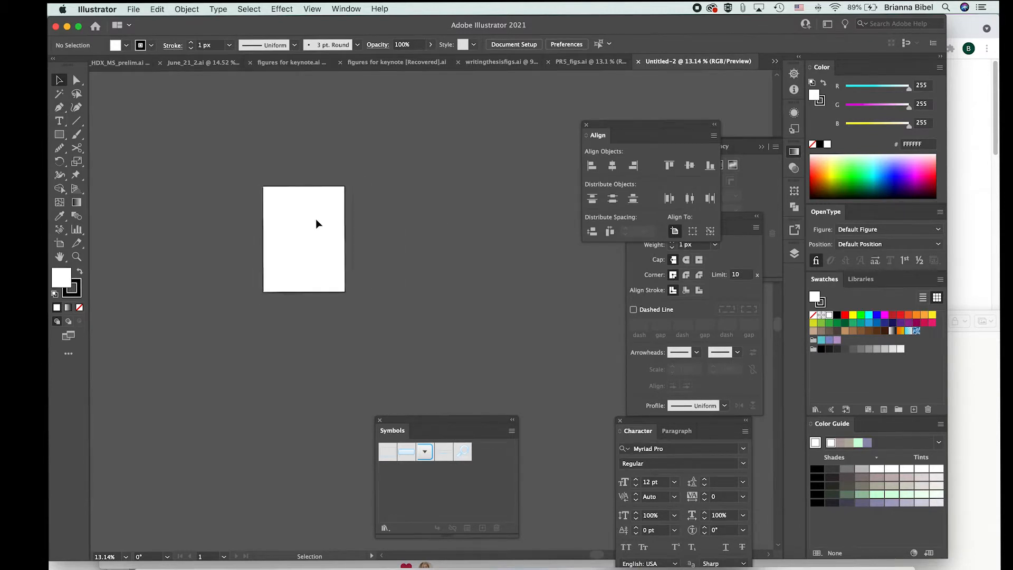
pyautogui.click(60, 242)
pyautogui.scroll(-6, 275, 193)
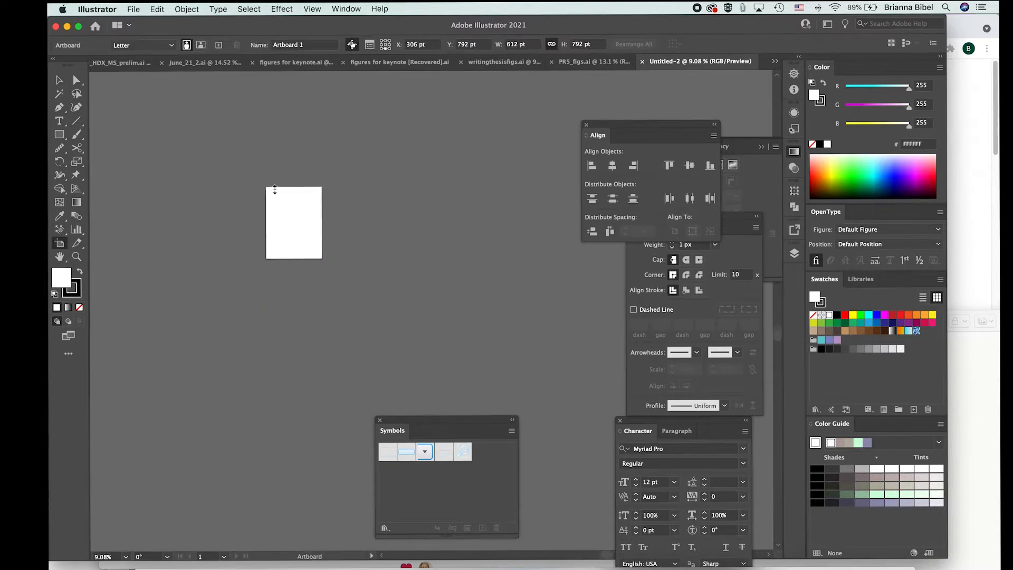
pyautogui.hscroll(-5, 275, 193)
pyautogui.scroll(3, 274, 192)
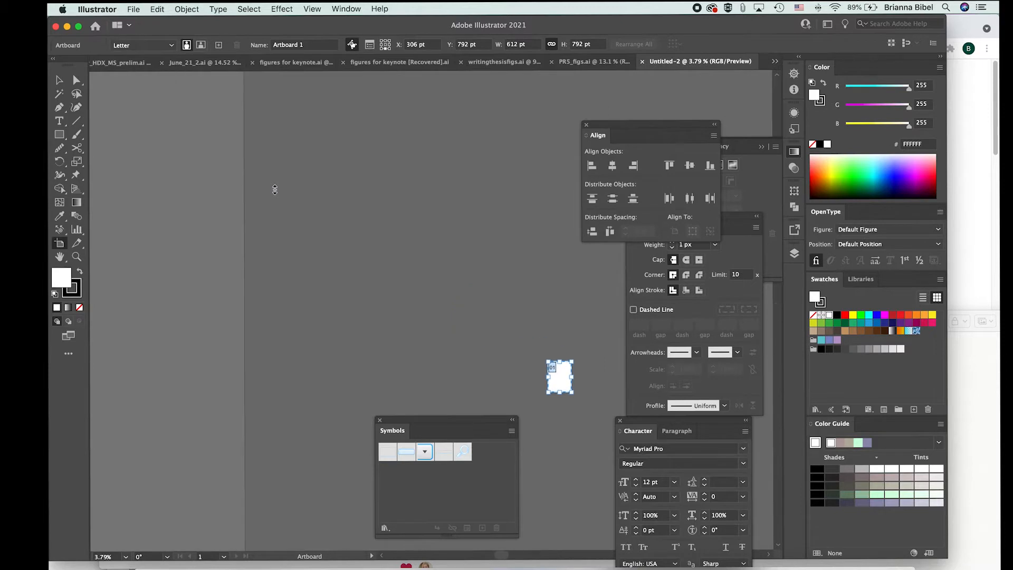
pyautogui.scroll(-3, 274, 189)
pyautogui.hscroll(3, 275, 189)
pyautogui.moveTo(381, 201); pyautogui.dragTo(478, 284)
pyautogui.moveTo(399, 104); pyautogui.dragTo(448, 140)
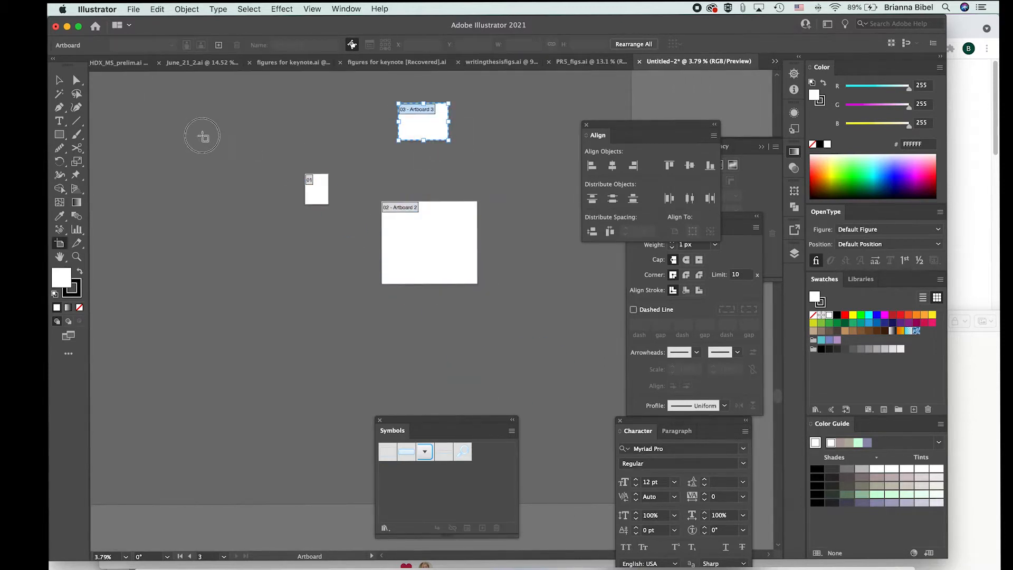
pyautogui.moveTo(202, 136); pyautogui.dragTo(248, 161)
pyautogui.moveTo(207, 234); pyautogui.dragTo(249, 279)
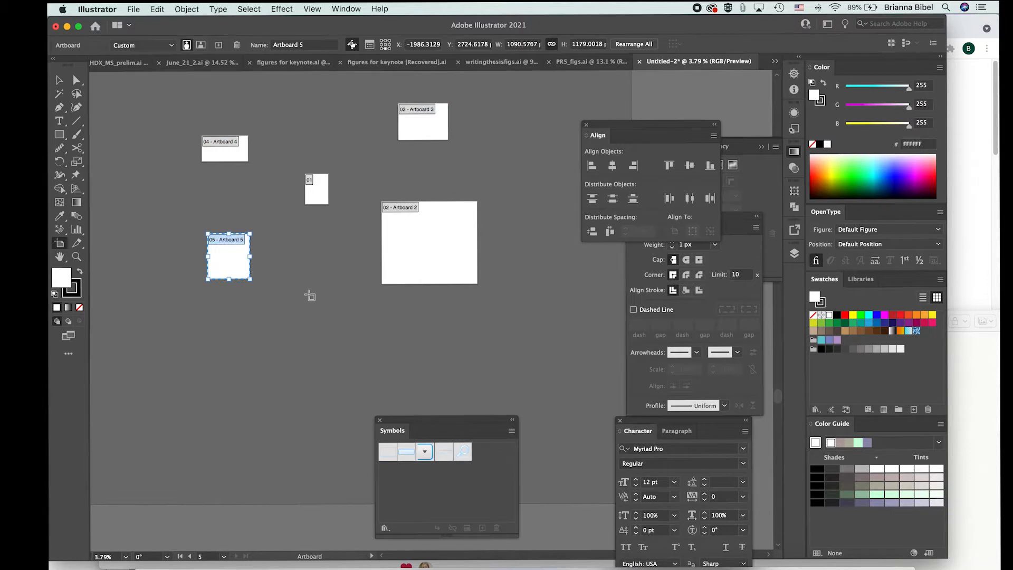
pyautogui.moveTo(307, 294); pyautogui.dragTo(365, 351)
# Step: Open the name of Artboard 6 for editing, then return to the Selection tool
pyautogui.scroll(3, 364, 352)
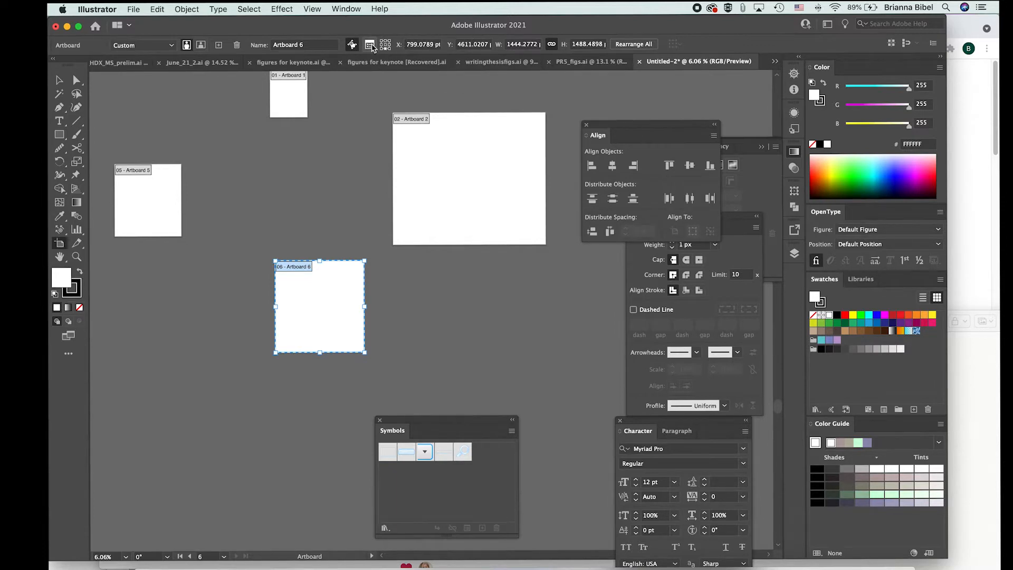
pyautogui.scroll(3, 280, 266)
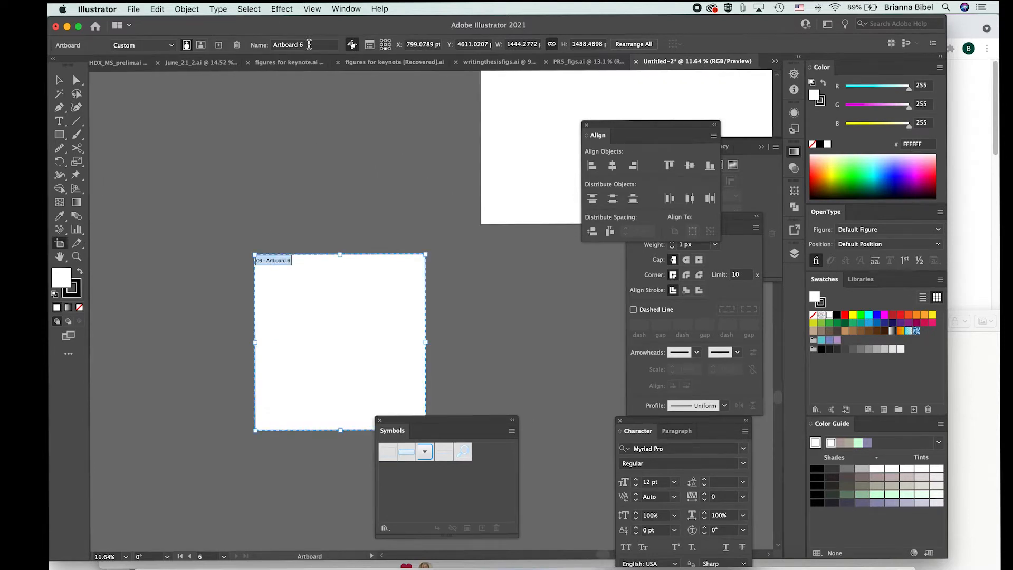
pyautogui.click(309, 46)
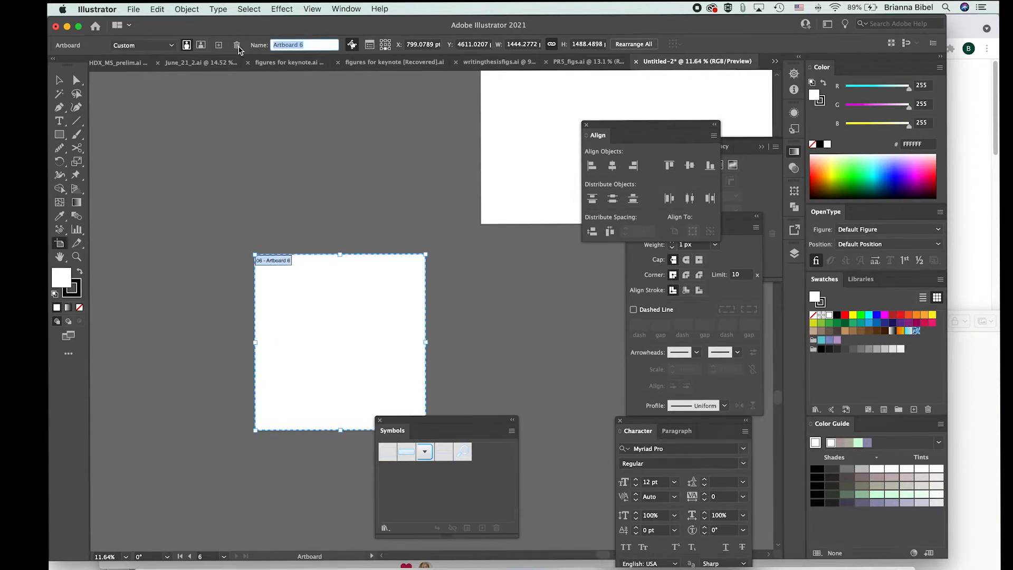
pyautogui.click(59, 81)
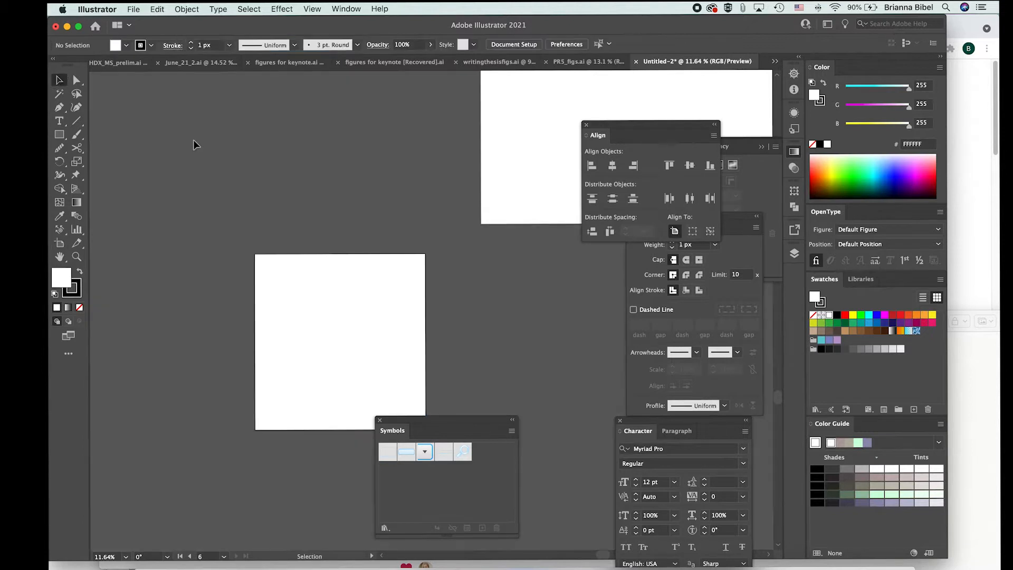
# Step: Start Export for Screens and exclude artboards 1, 2, 3, 4 and 6, leaving only Artboard 5 selected
pyautogui.click(133, 9)
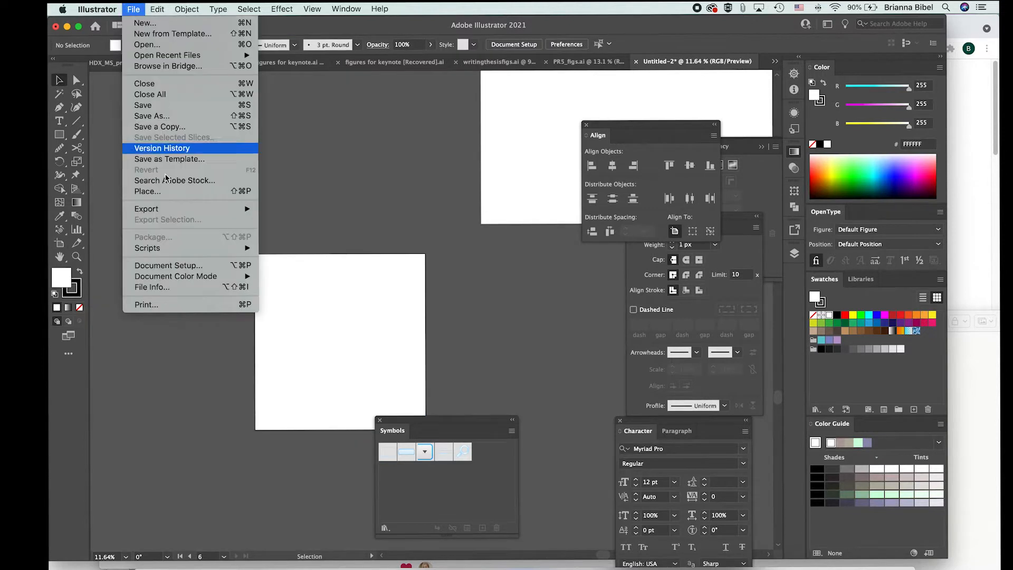
pyautogui.moveTo(171, 210)
pyautogui.click(297, 209)
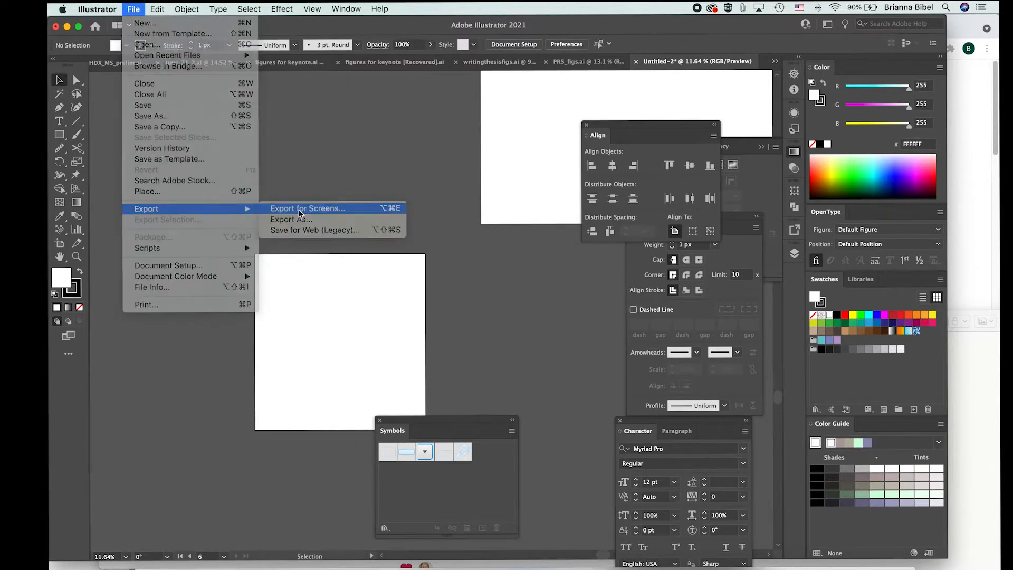
pyautogui.click(495, 268)
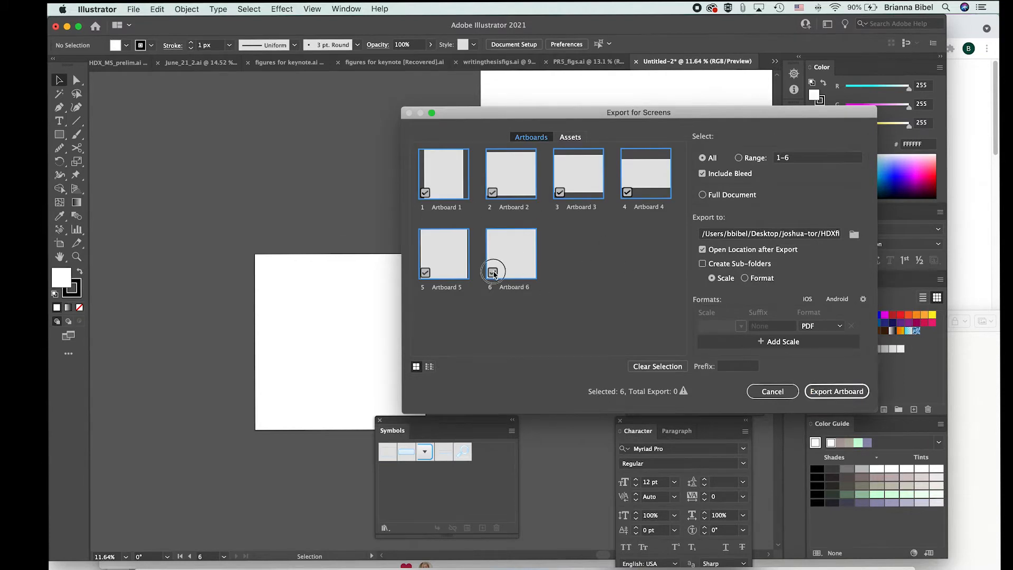
pyautogui.click(560, 192)
pyautogui.click(628, 192)
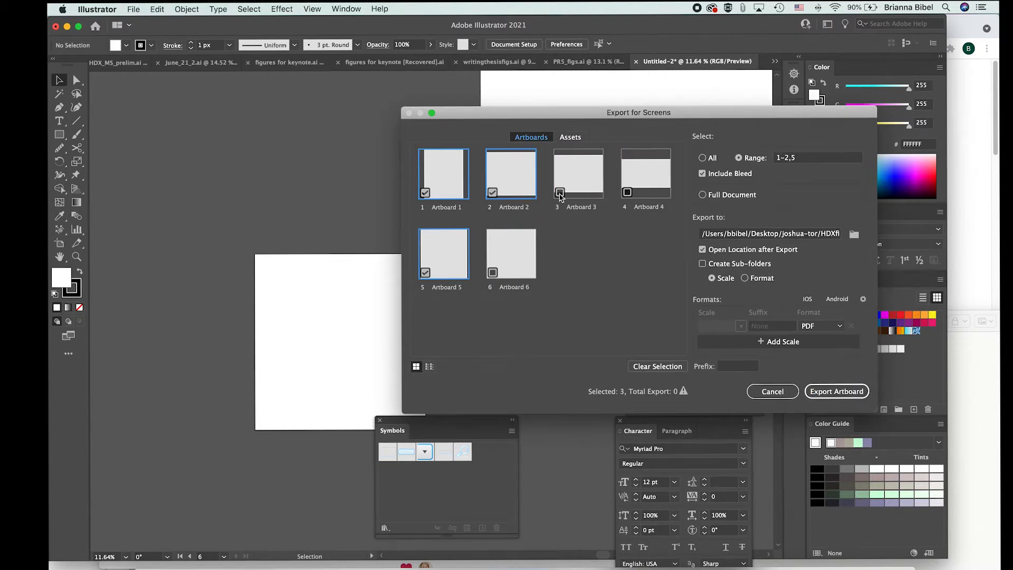
pyautogui.click(494, 193)
pyautogui.click(426, 192)
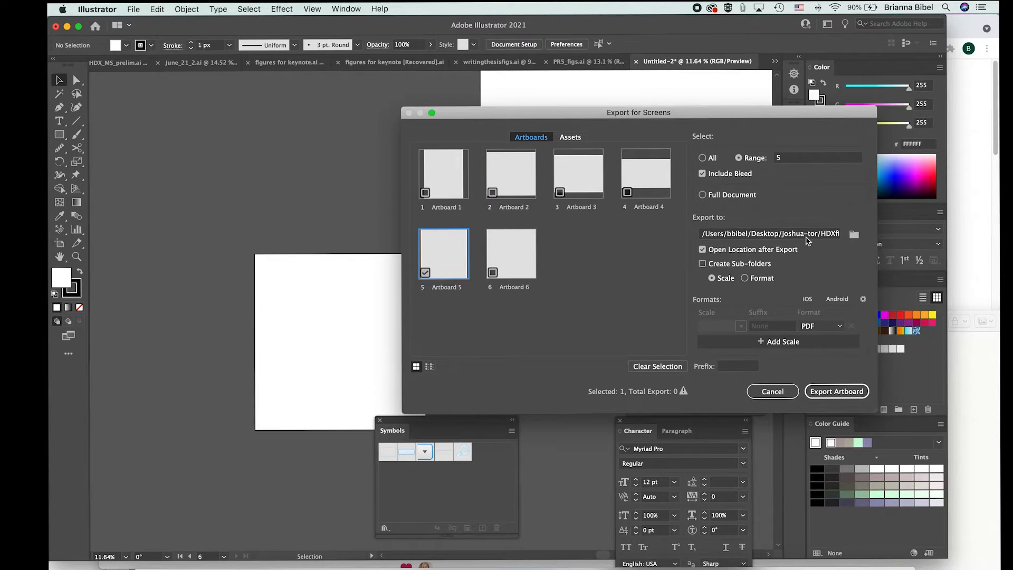
# Step: Check the available export file formats, keep PDF, and cancel the export
pyautogui.click(843, 326)
pyautogui.click(833, 275)
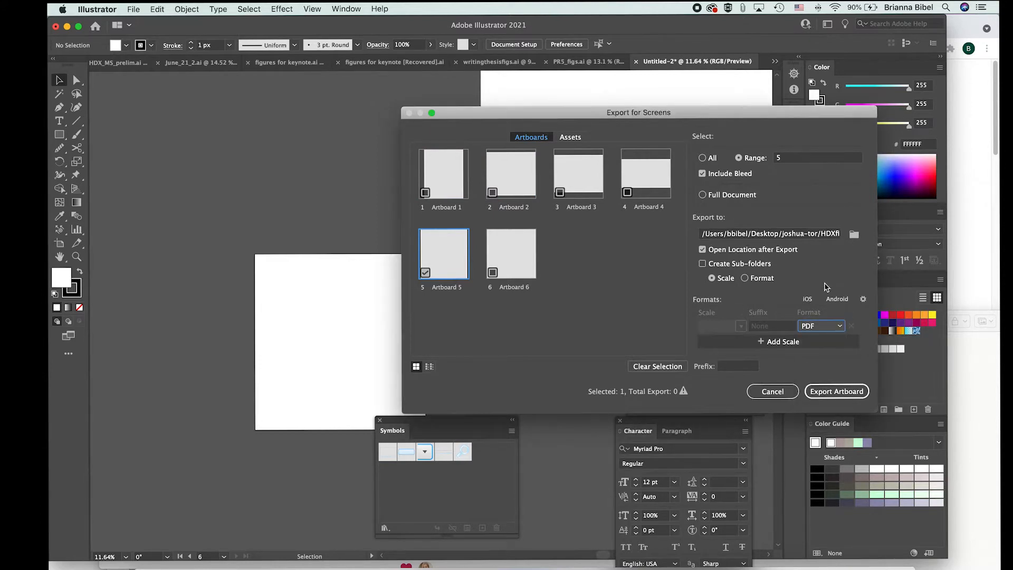
pyautogui.click(771, 391)
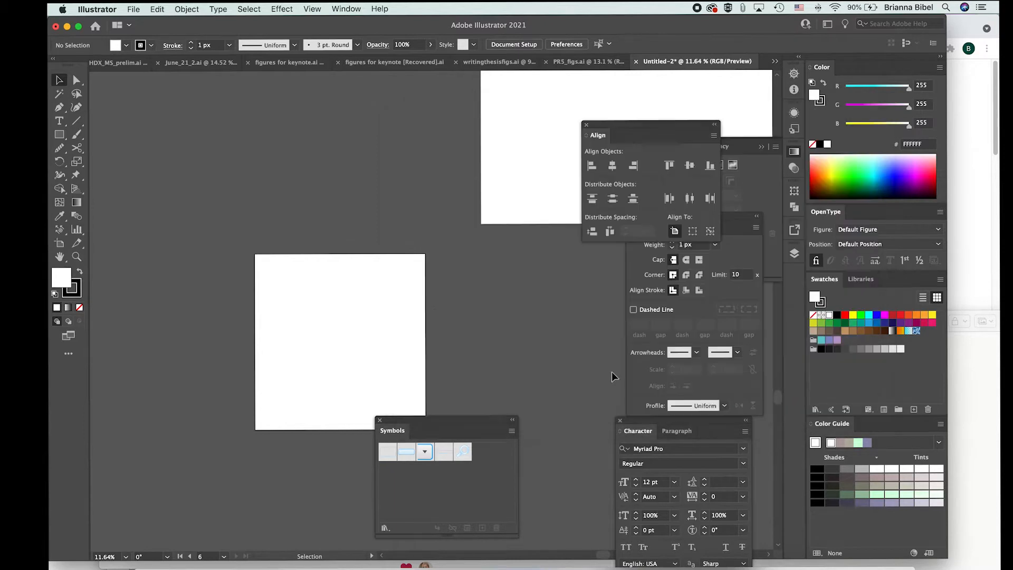
# Step: Examine the arrangement of the six artboards as an overview and the first and second artboards close up
pyautogui.scroll(-3, 432, 302)
pyautogui.hscroll(3, 433, 299)
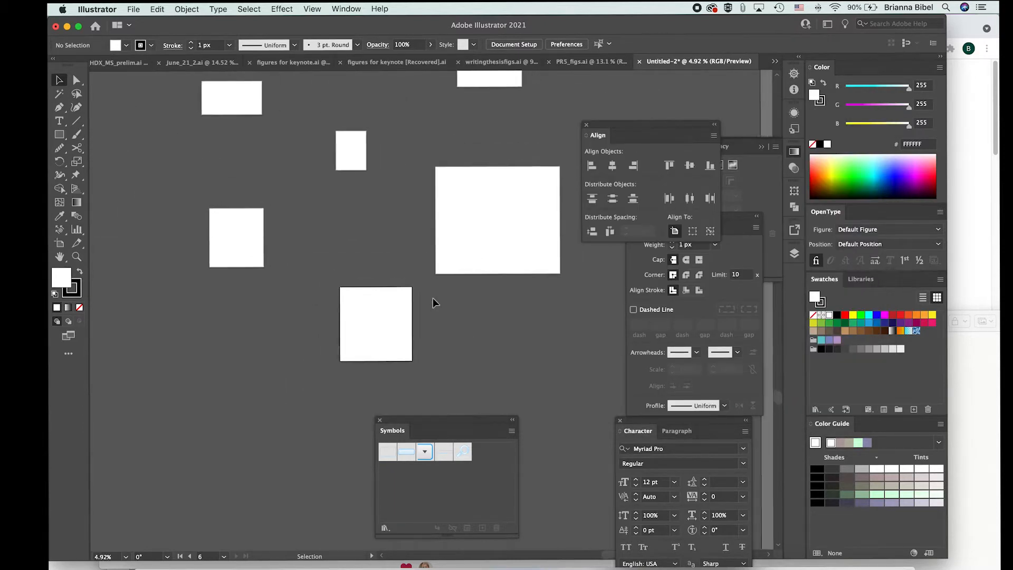
pyautogui.scroll(-5, 433, 298)
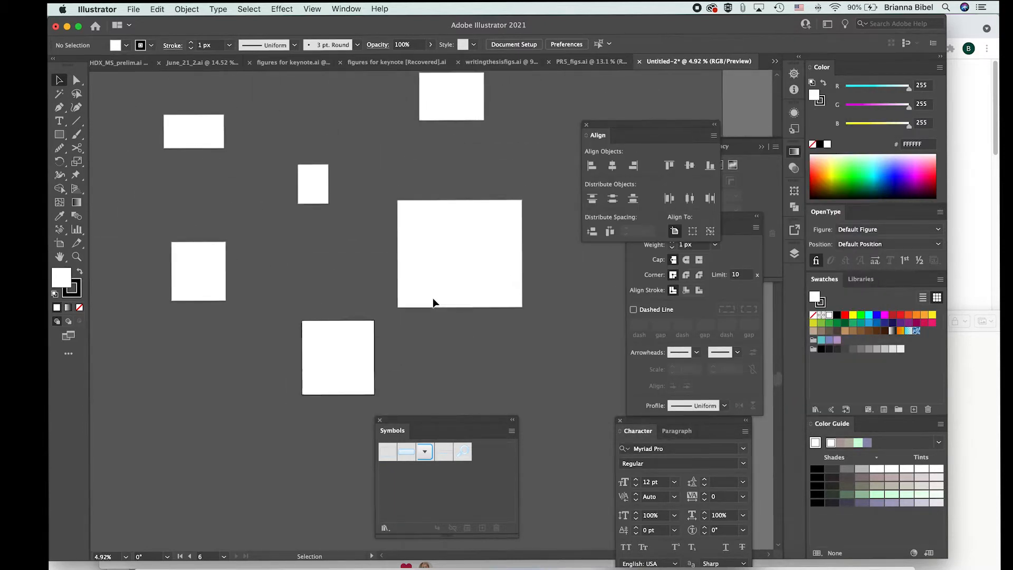
pyautogui.scroll(5, 432, 299)
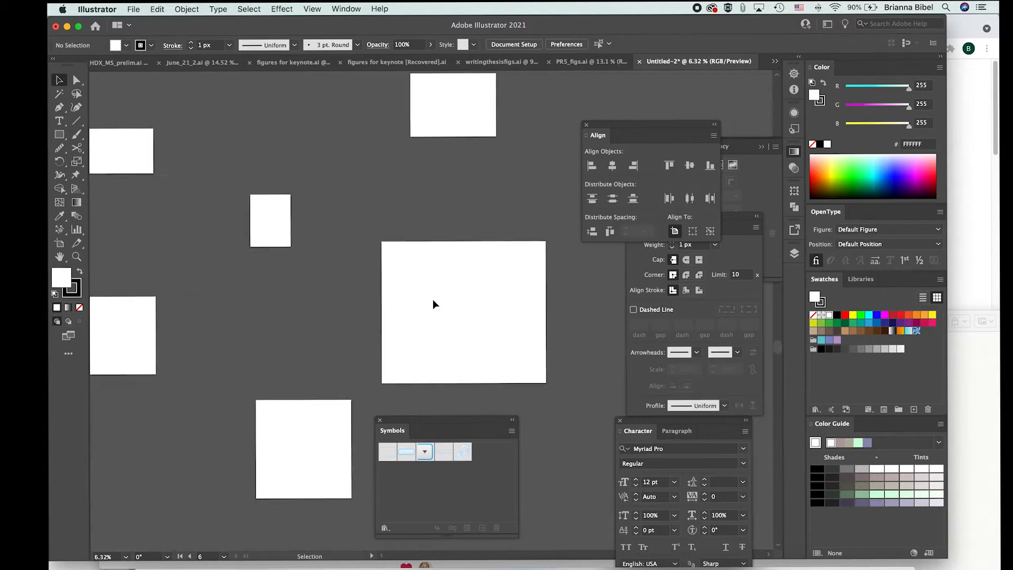
pyautogui.scroll(4, 433, 299)
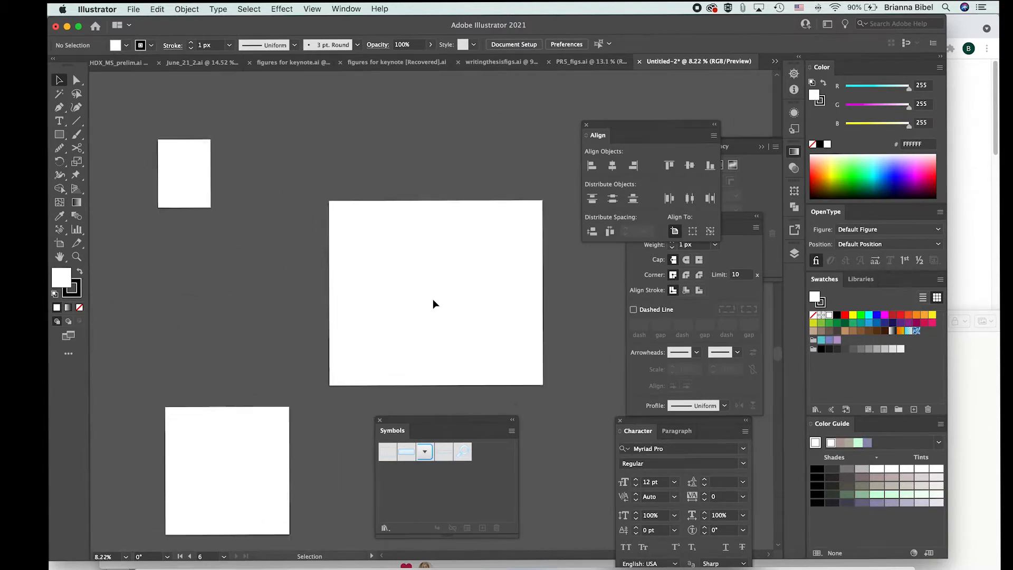
pyautogui.scroll(-3, 433, 298)
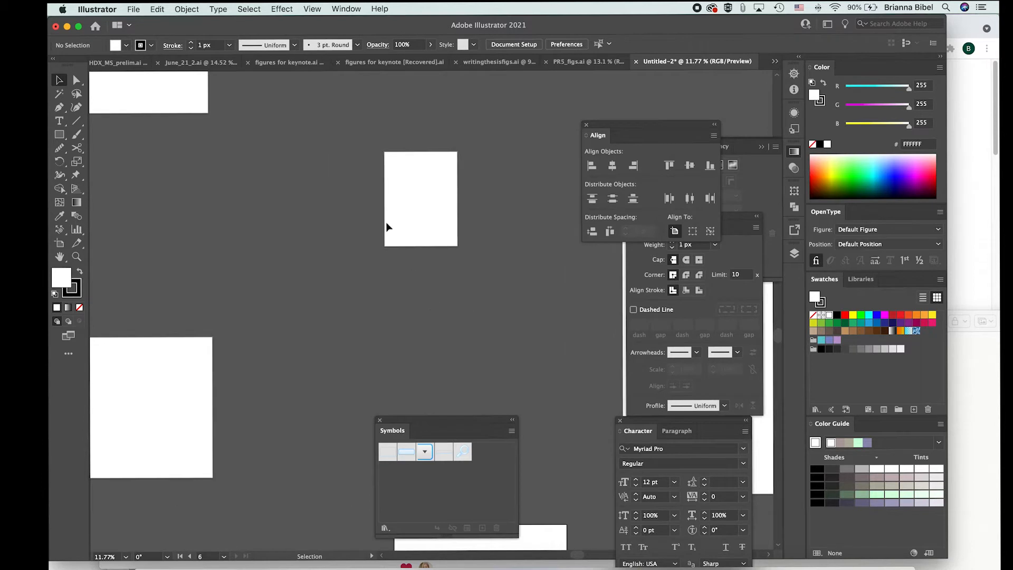
pyautogui.scroll(3, 420, 189)
pyautogui.scroll(1, 421, 195)
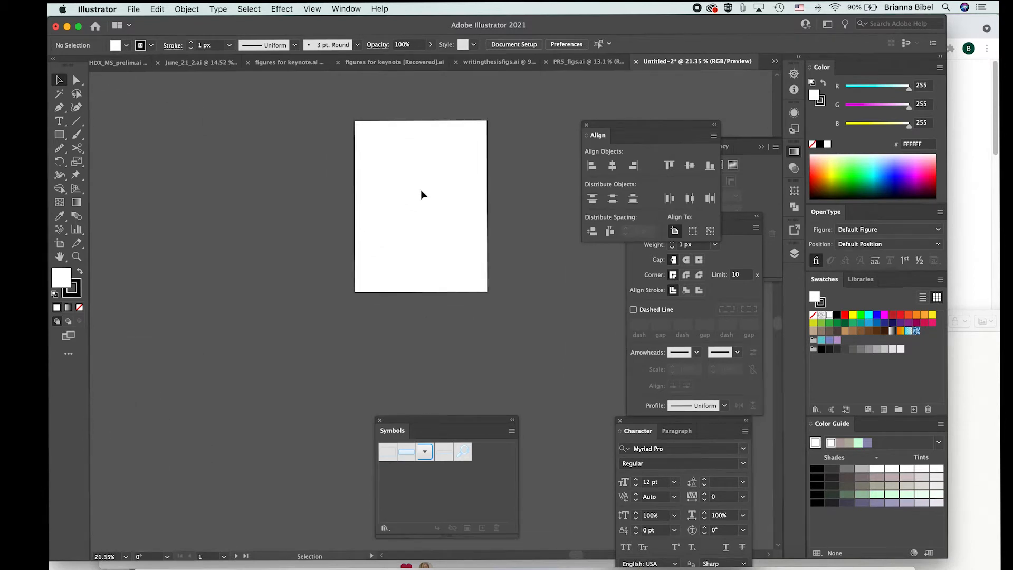
pyautogui.scroll(-12, 421, 195)
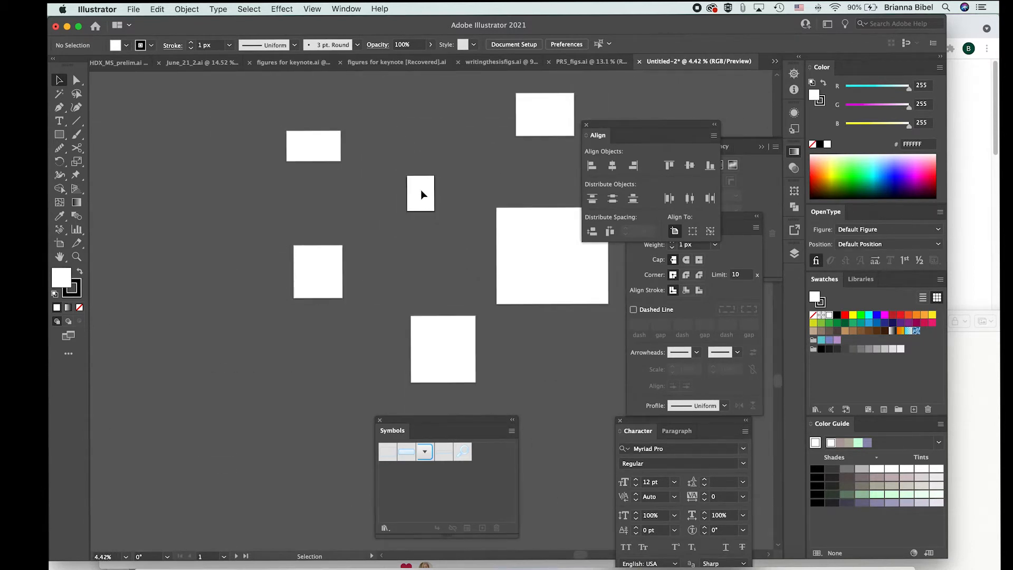
pyautogui.scroll(-1, 420, 189)
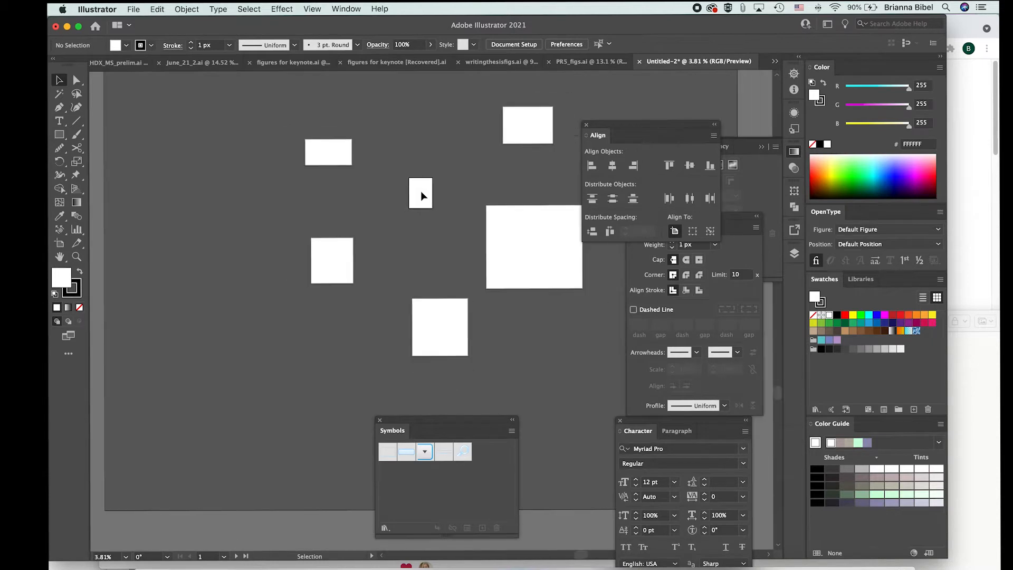
pyautogui.scroll(8, 420, 191)
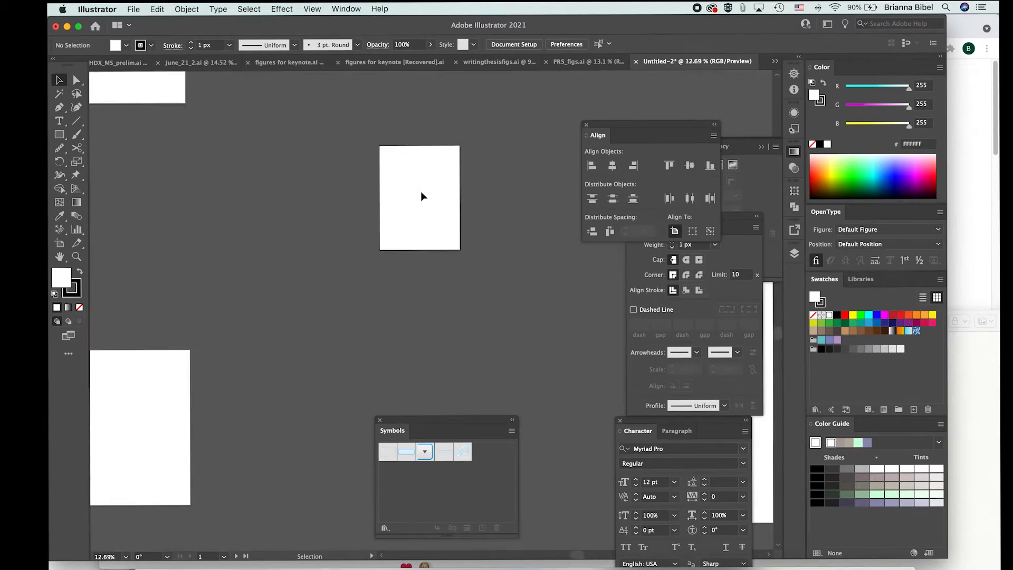
pyautogui.scroll(20, 420, 191)
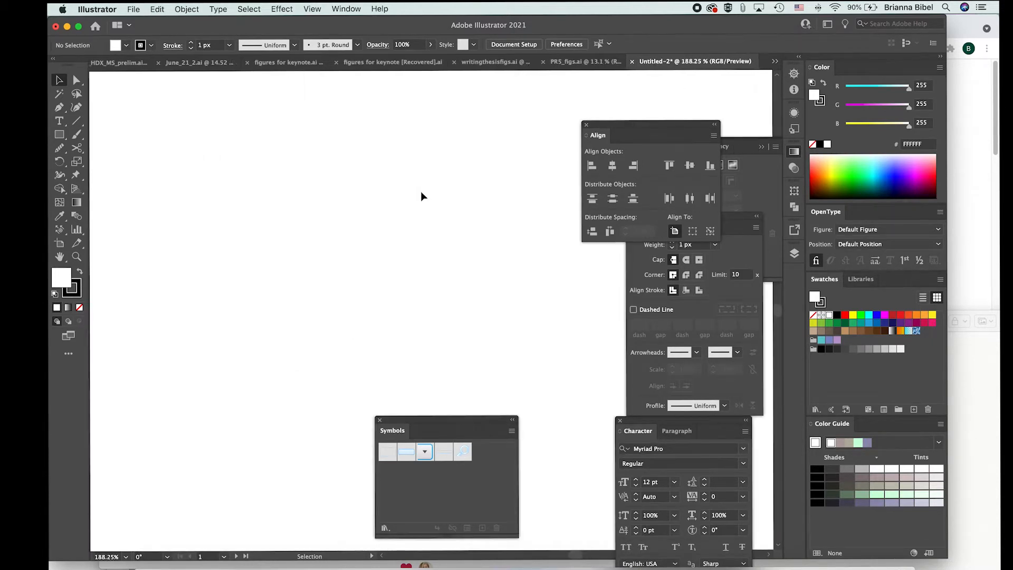
pyautogui.scroll(-20, 420, 191)
pyautogui.hscroll(10, 421, 196)
pyautogui.scroll(-4, 421, 196)
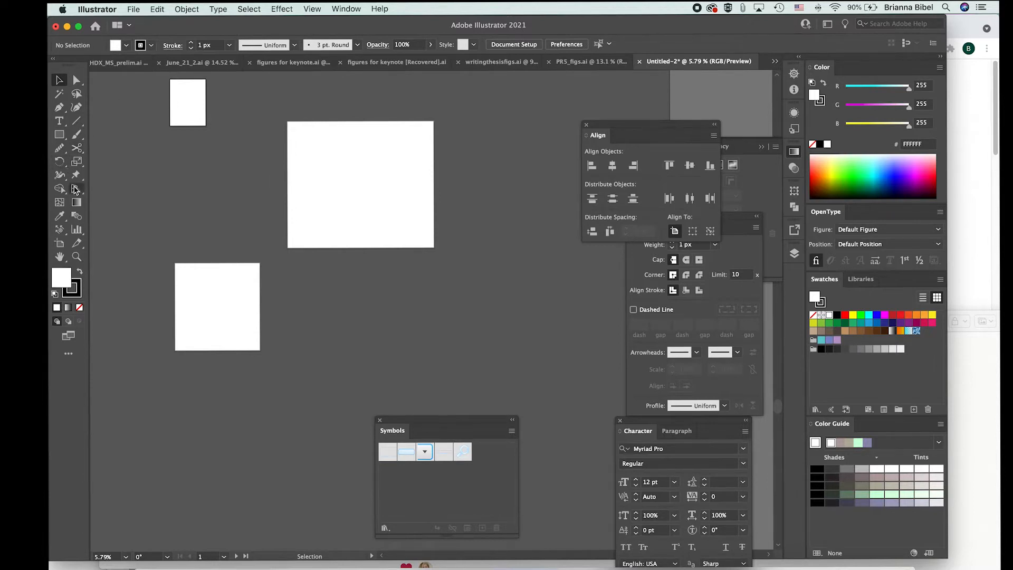
pyautogui.scroll(4, 234, 249)
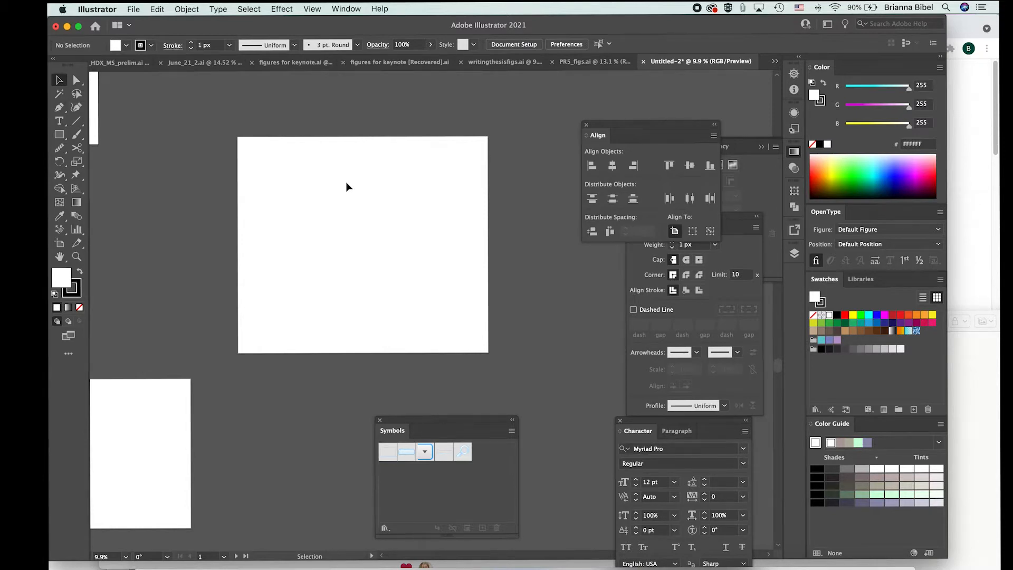
# Step: Draw a rectangle about 789 by 823 pt near the middle of the second artboard
pyautogui.click(333, 172)
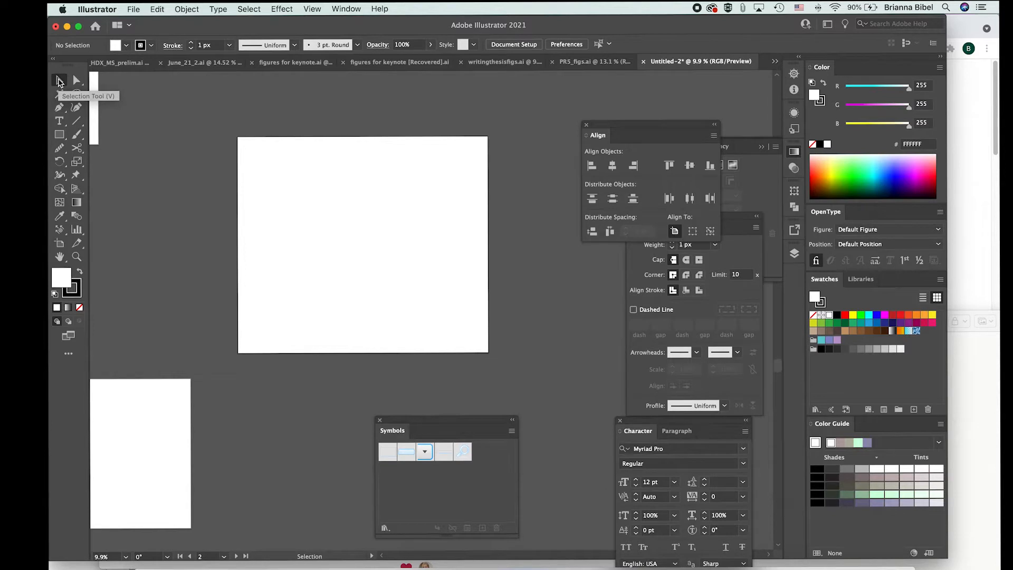
pyautogui.press('a')
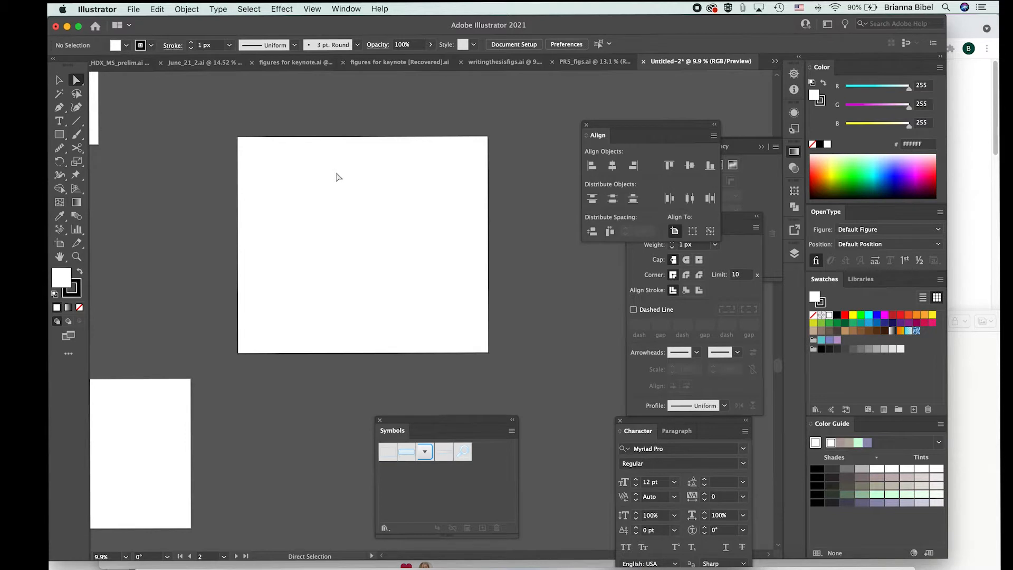
pyautogui.press('v')
pyautogui.click(77, 83)
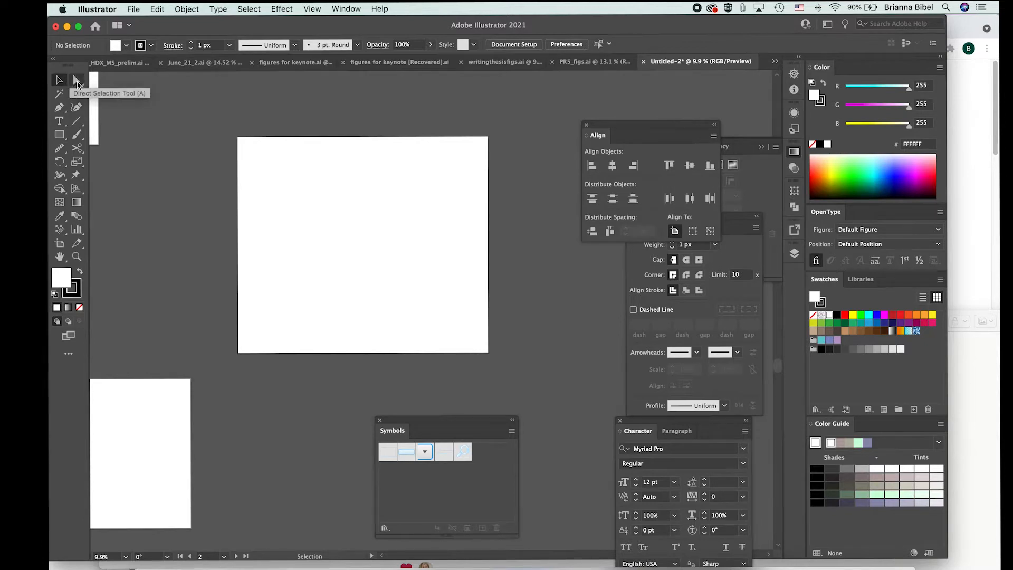
pyautogui.click(71, 136)
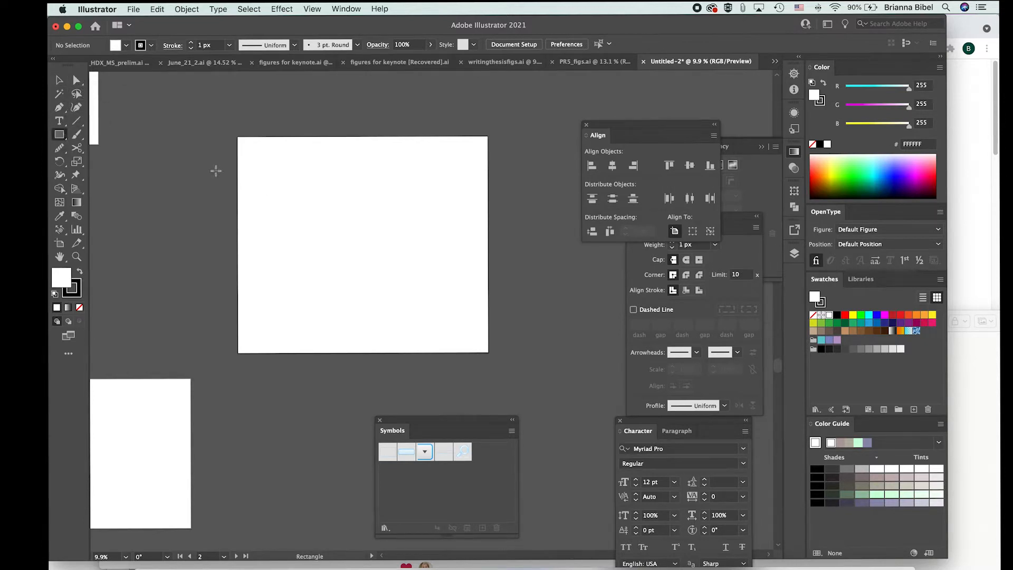
pyautogui.moveTo(323, 189); pyautogui.dragTo(402, 271)
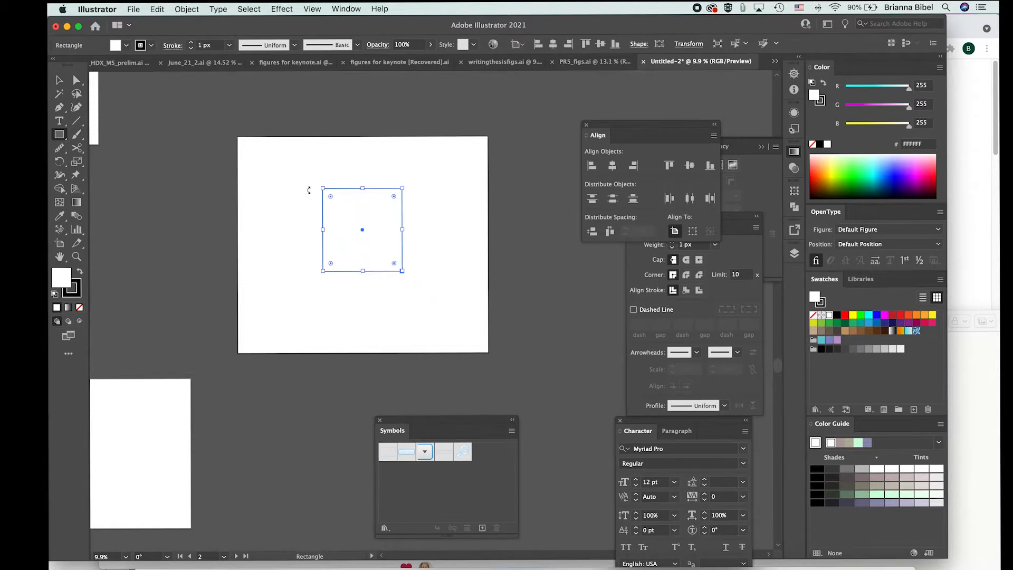
pyautogui.click(71, 138)
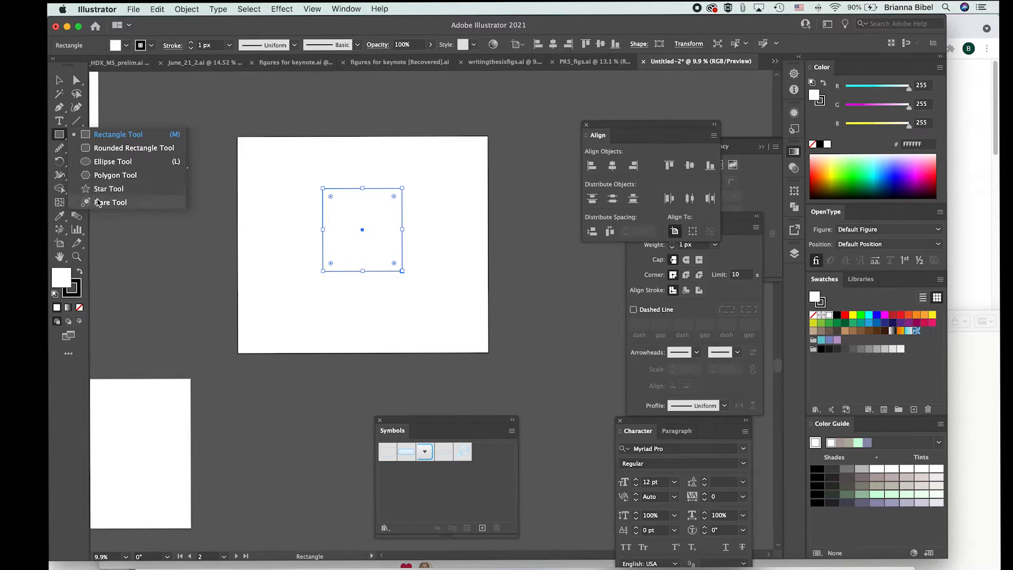
pyautogui.click(313, 201)
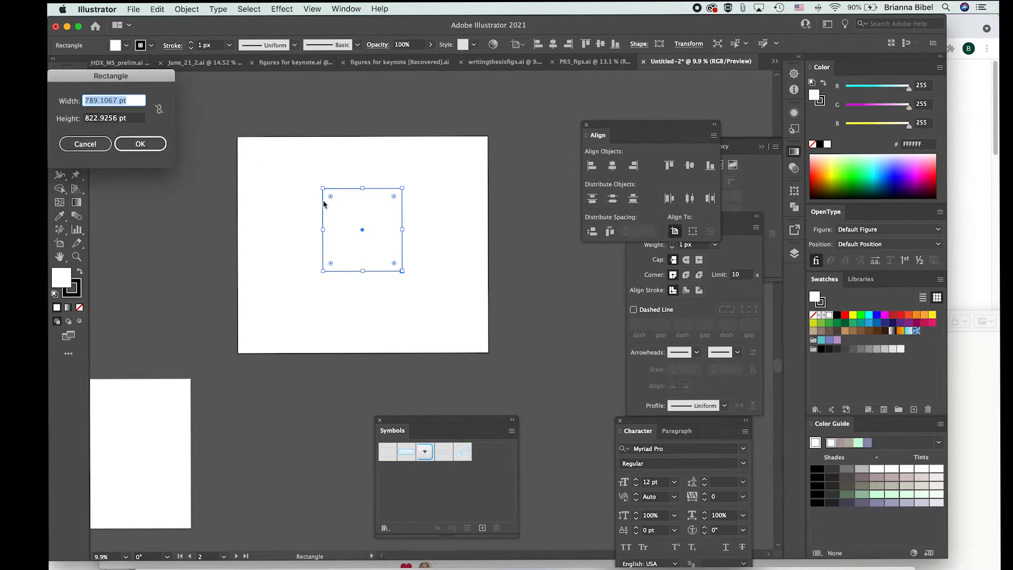
pyautogui.click(85, 145)
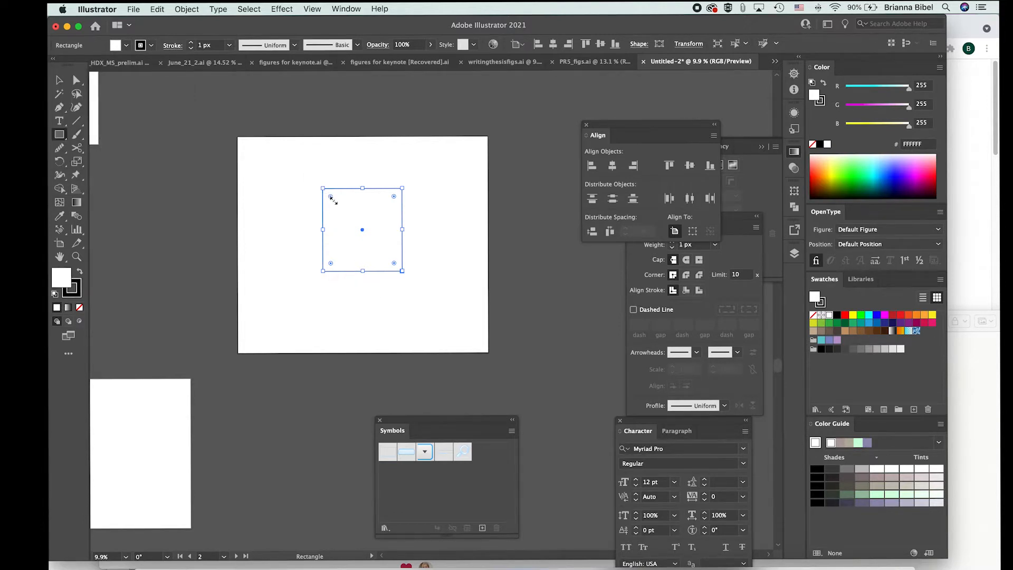
# Step: Move the whole rectangle slightly up and to the left on the artboard
pyautogui.scroll(3, 331, 197)
pyautogui.moveTo(327, 191); pyautogui.dragTo(287, 195)
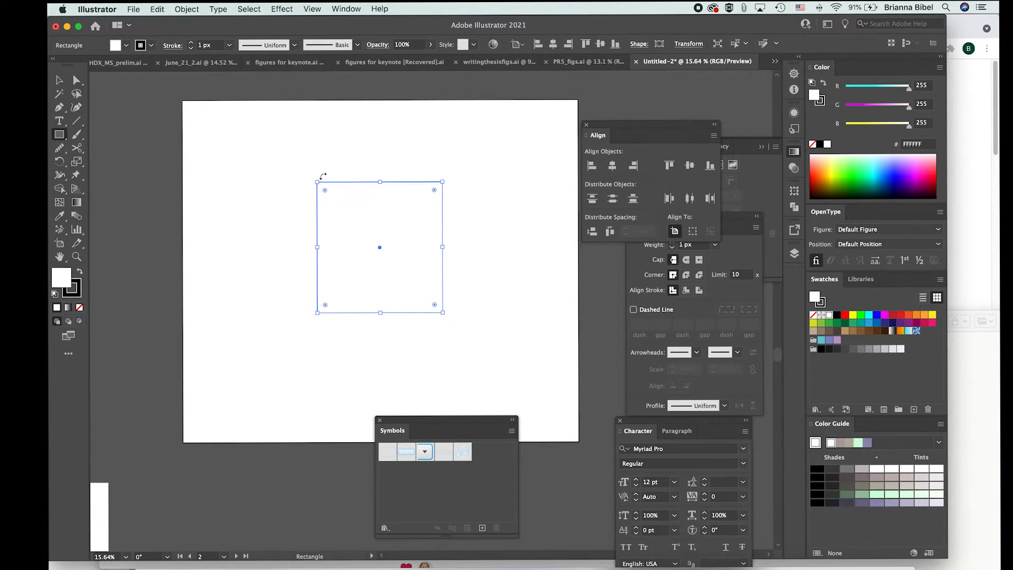
pyautogui.press('v')
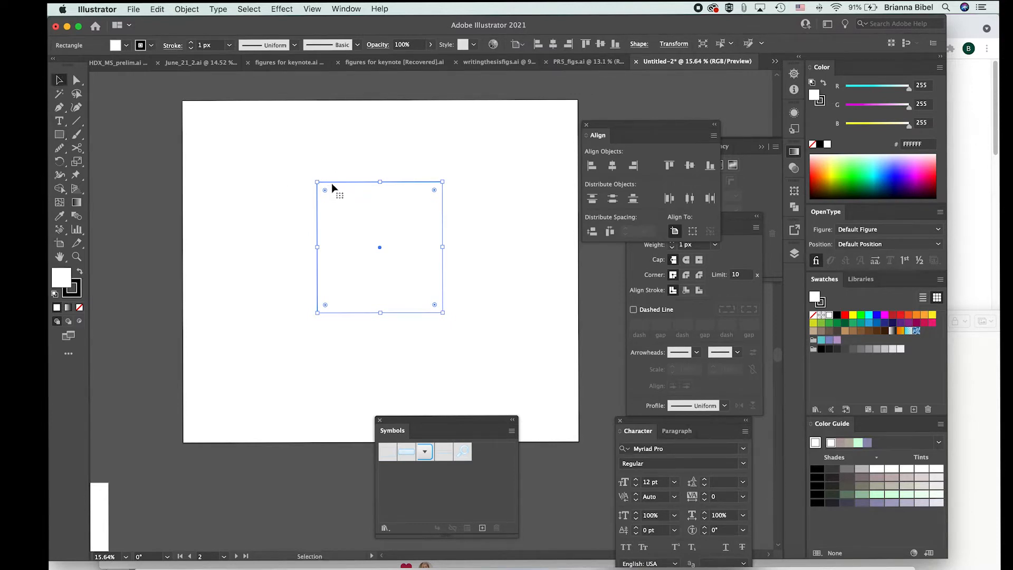
pyautogui.moveTo(381, 240)
pyautogui.mouseDown()
pyautogui.moveTo(303, 200)
pyautogui.moveTo(421, 210)
pyautogui.moveTo(368, 267)
pyautogui.moveTo(366, 227)
pyautogui.mouseUp()
# Step: Reshape the rectangle with Direct Selection by moving its two upper corner anchor points outward
pyautogui.press('a')
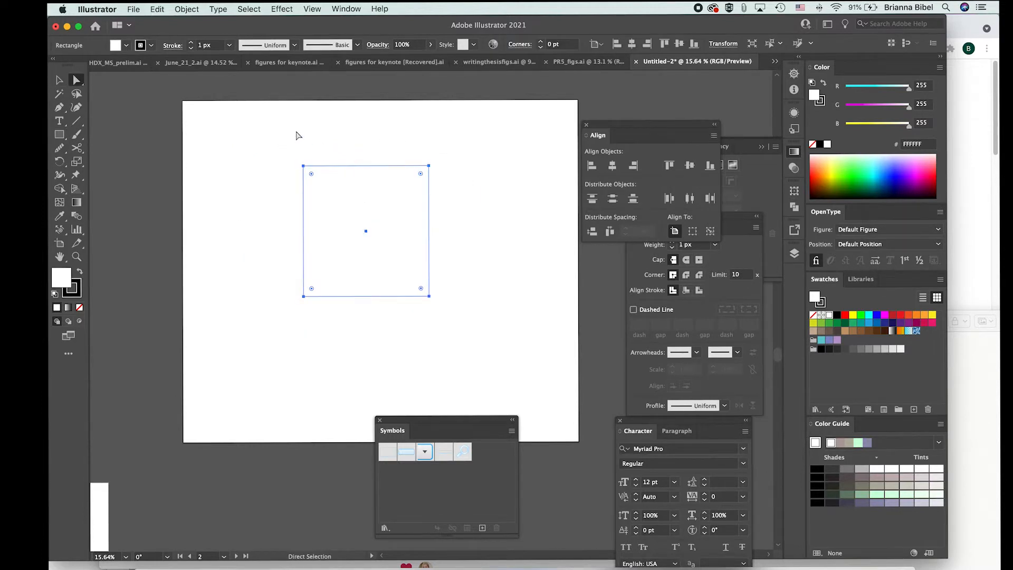
pyautogui.click(304, 166)
pyautogui.moveTo(429, 165); pyautogui.dragTo(463, 135)
pyautogui.moveTo(306, 167); pyautogui.dragTo(247, 158)
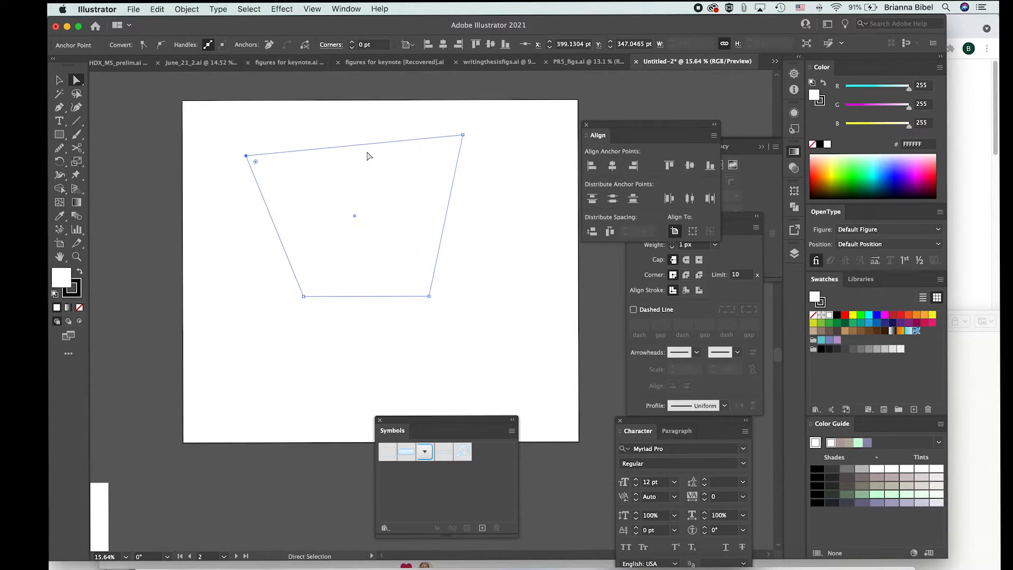
# Step: Add anchor points to the shape's upper and left edges and pull the left-edge point inward
pyautogui.press('+')
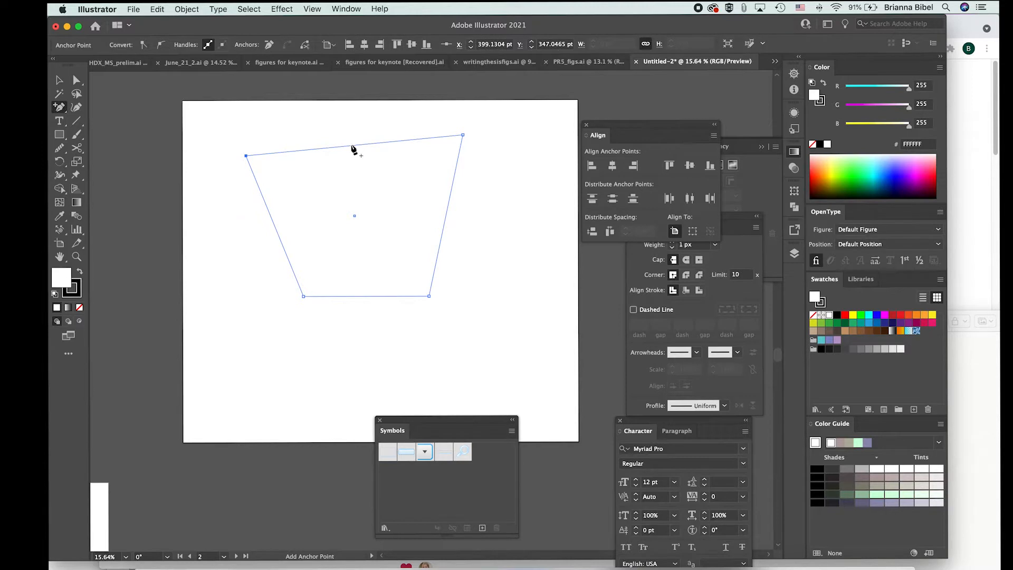
pyautogui.click(348, 146)
pyautogui.click(276, 231)
pyautogui.press('a')
pyautogui.moveTo(276, 231); pyautogui.dragTo(356, 208)
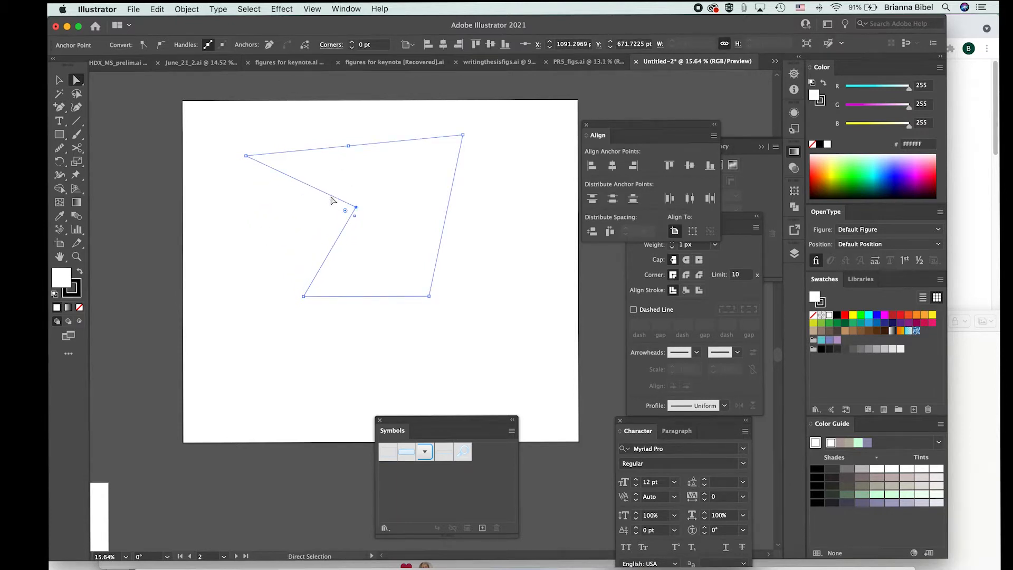
# Step: Remove the pulled-in anchor point and add a new one on the shape's straight left edge
pyautogui.click(269, 45)
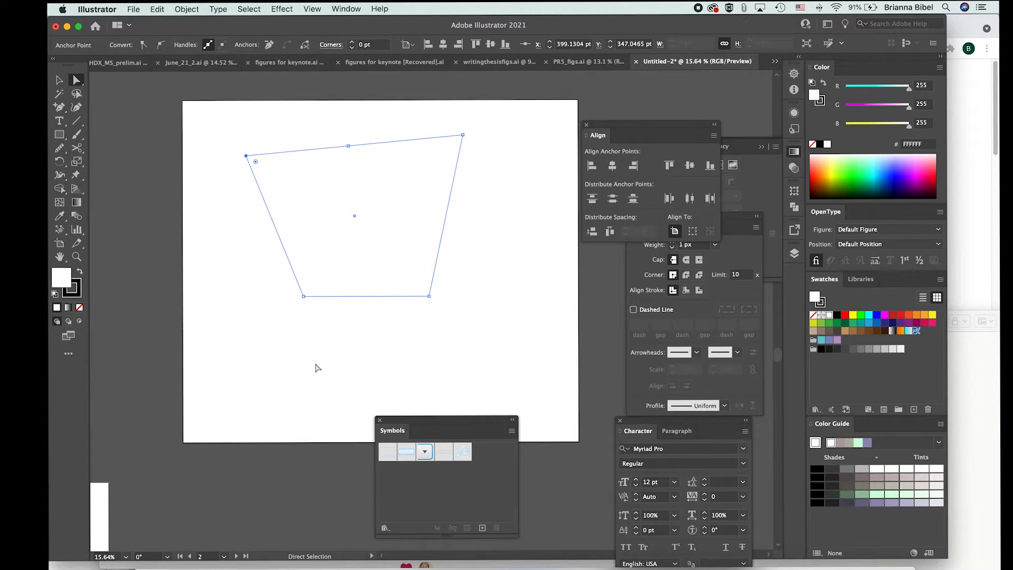
pyautogui.press('+')
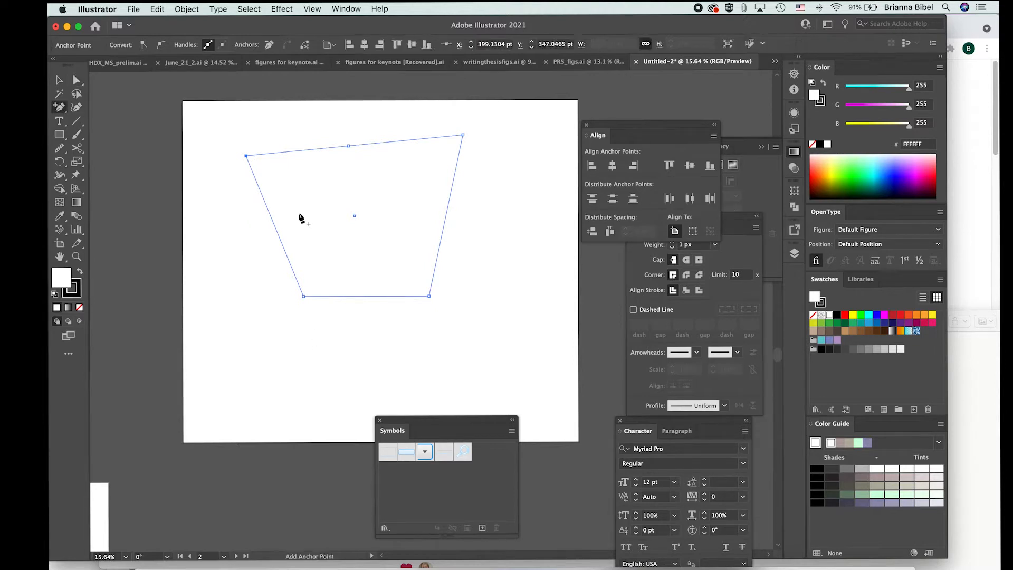
pyautogui.click(277, 230)
pyautogui.press('a')
pyautogui.click(277, 231)
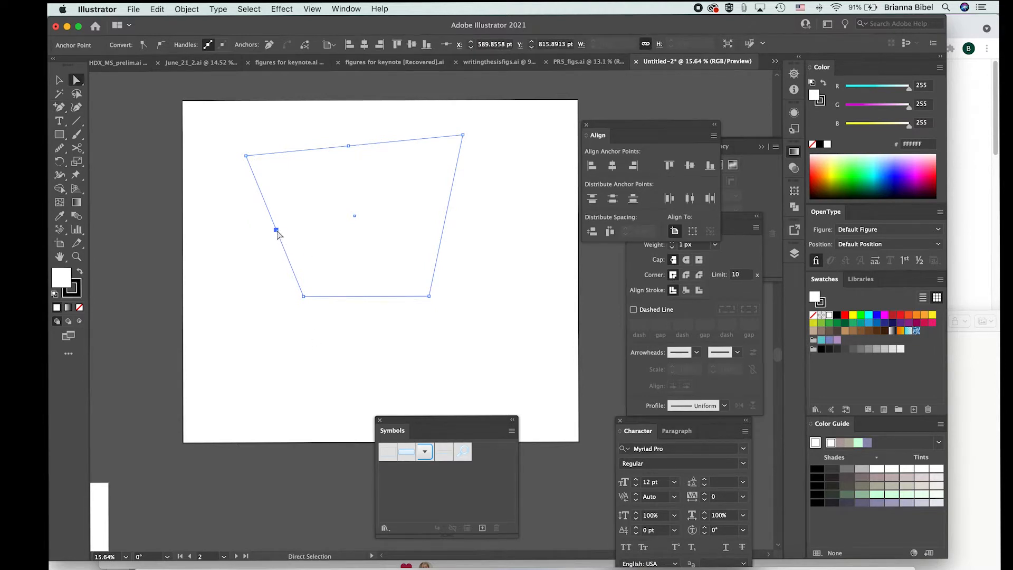
# Step: Try deleting the added anchor points on the left and upper edges, undoing the deletions
pyautogui.press('Delete')
pyautogui.press('super+z')
pyautogui.click(277, 230)
pyautogui.click(341, 143)
pyautogui.click(348, 146)
pyautogui.press('Delete')
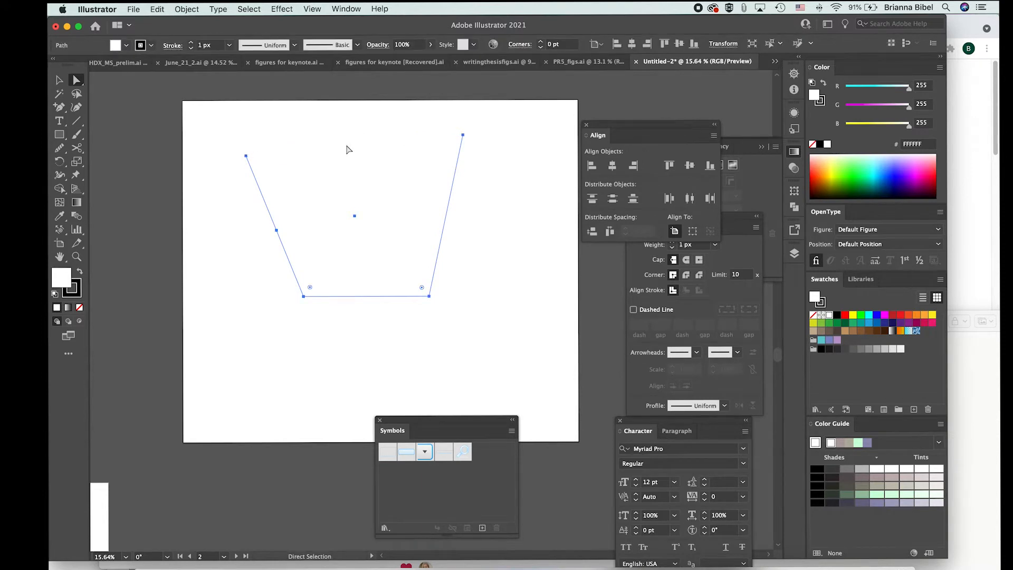
pyautogui.press('super+j')
pyautogui.click(277, 130)
pyautogui.click(279, 128)
pyautogui.click(248, 156)
# Step: Cut the path at the upper-edge anchor point and move one loose end up beyond the artboard's top edge
pyautogui.click(349, 146)
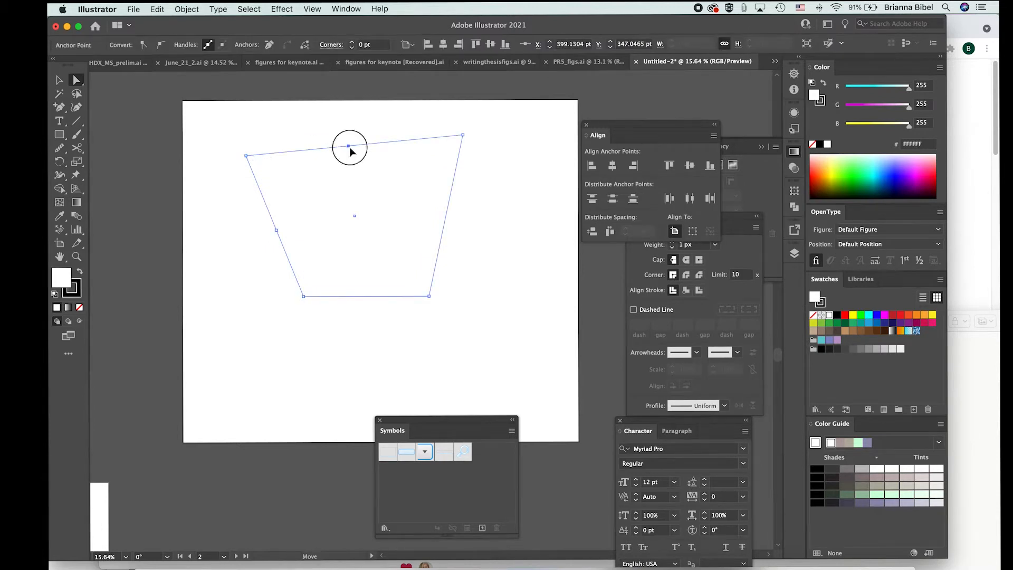
pyautogui.click(304, 45)
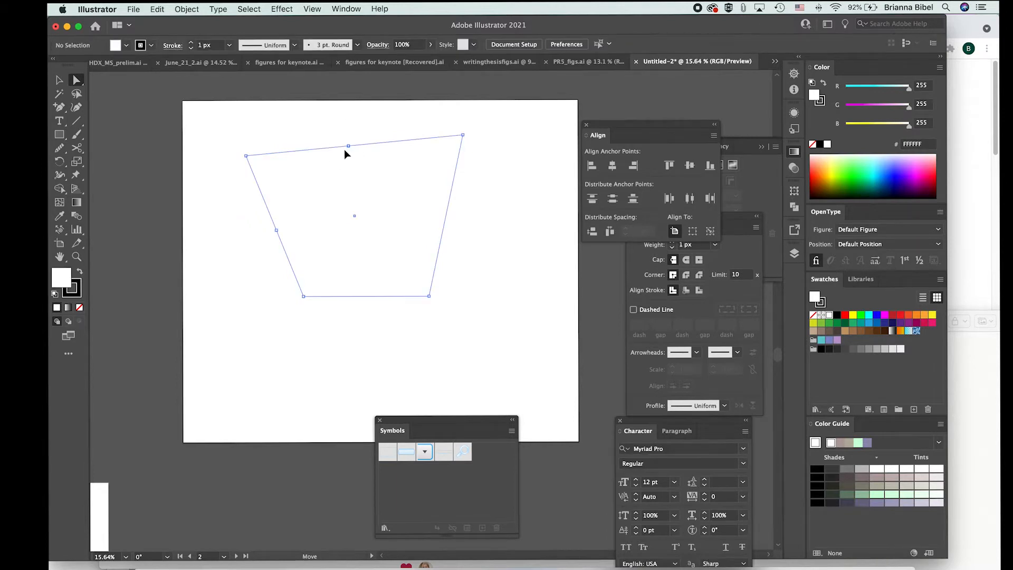
pyautogui.click(349, 148)
pyautogui.moveTo(348, 148); pyautogui.dragTo(431, 82)
pyautogui.click(384, 143)
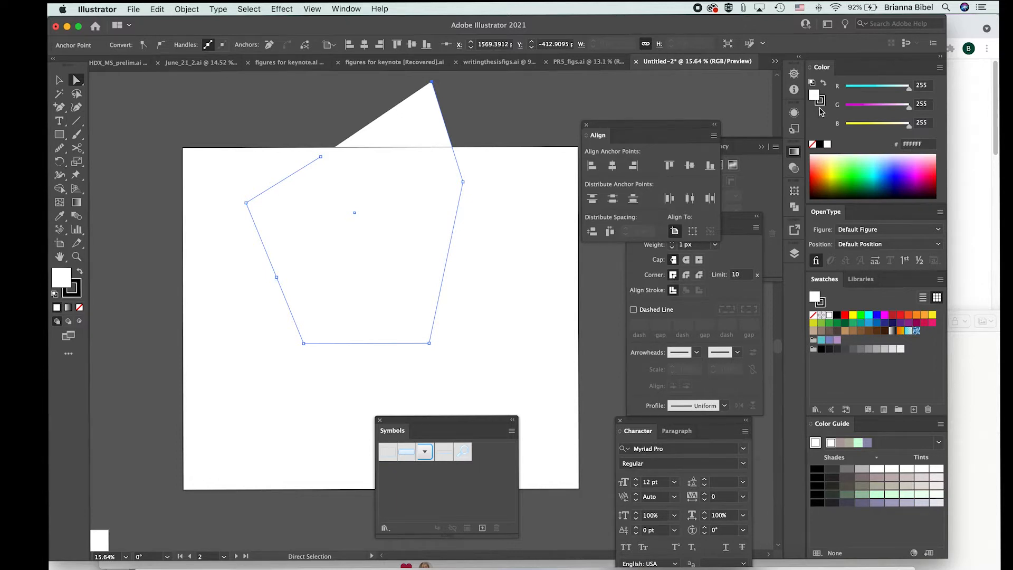
# Step: Move the right-hand segment of the open path inward with Direct Selection
pyautogui.click(495, 206)
pyautogui.moveTo(458, 211); pyautogui.dragTo(430, 230)
pyautogui.click(460, 256)
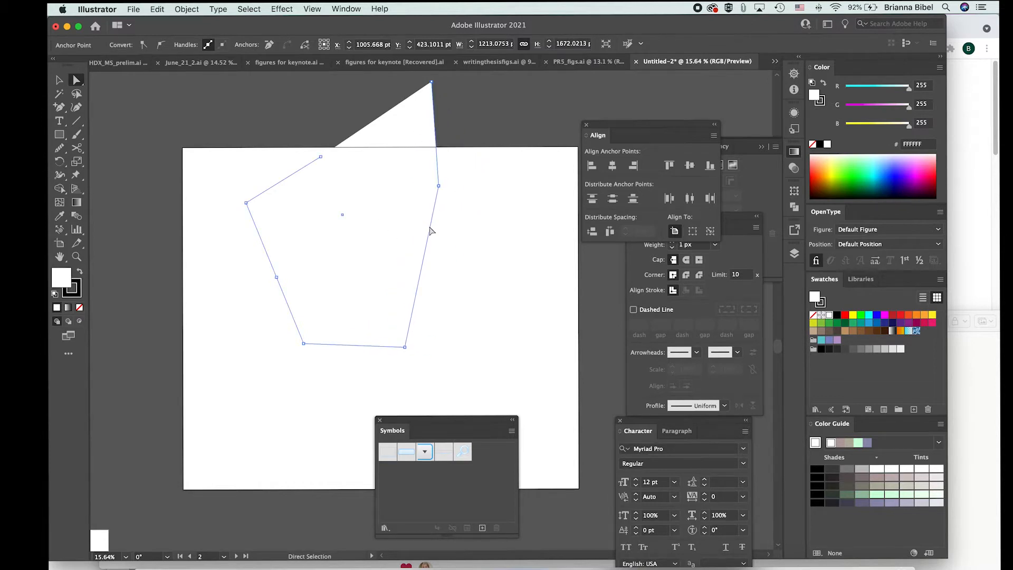
# Step: Move the whole open path down and to the right so it lies within the artboard
pyautogui.press('v')
pyautogui.click(434, 229)
pyautogui.moveTo(428, 232); pyautogui.dragTo(479, 307)
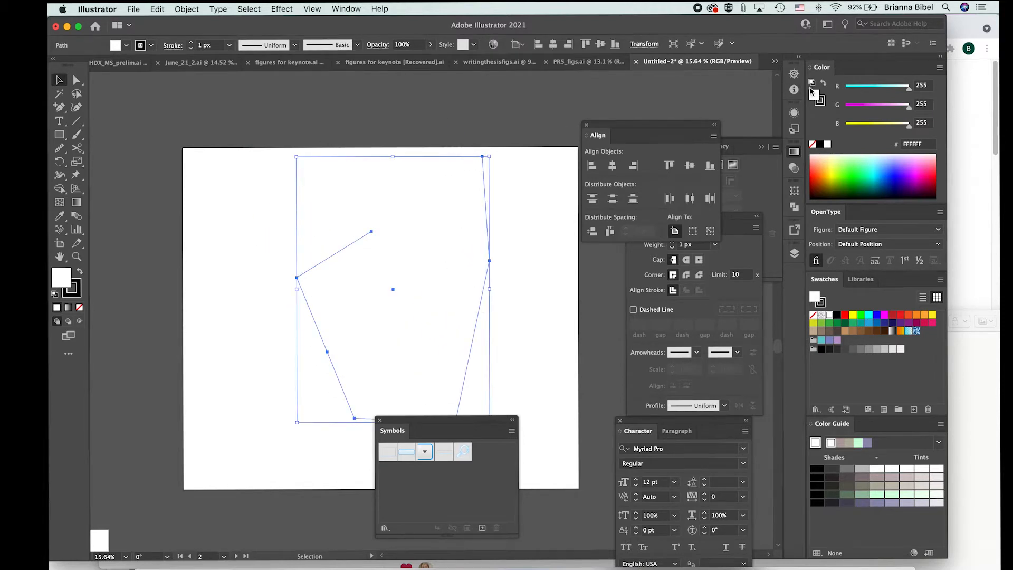
# Step: Set the path's fill to none and swap fill and stroke back and forth, ending with no fill and a black stroke
pyautogui.click(813, 145)
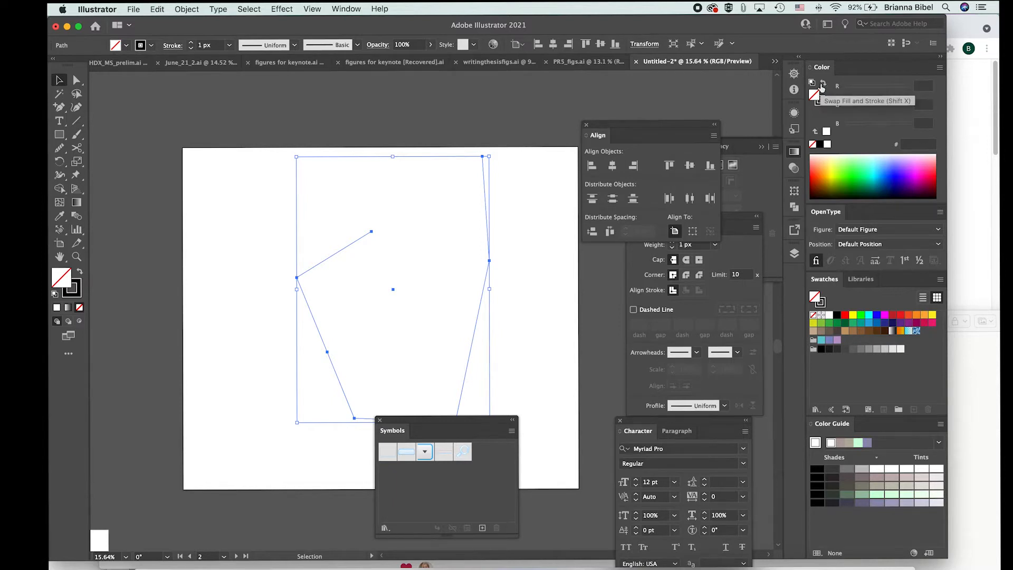
pyautogui.click(822, 86)
pyautogui.click(821, 85)
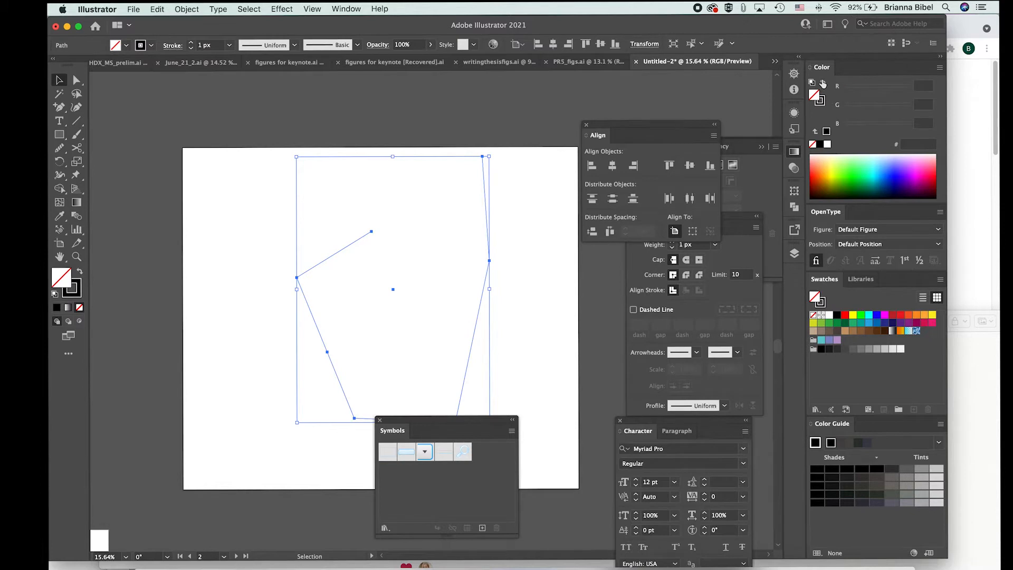
pyautogui.click(822, 85)
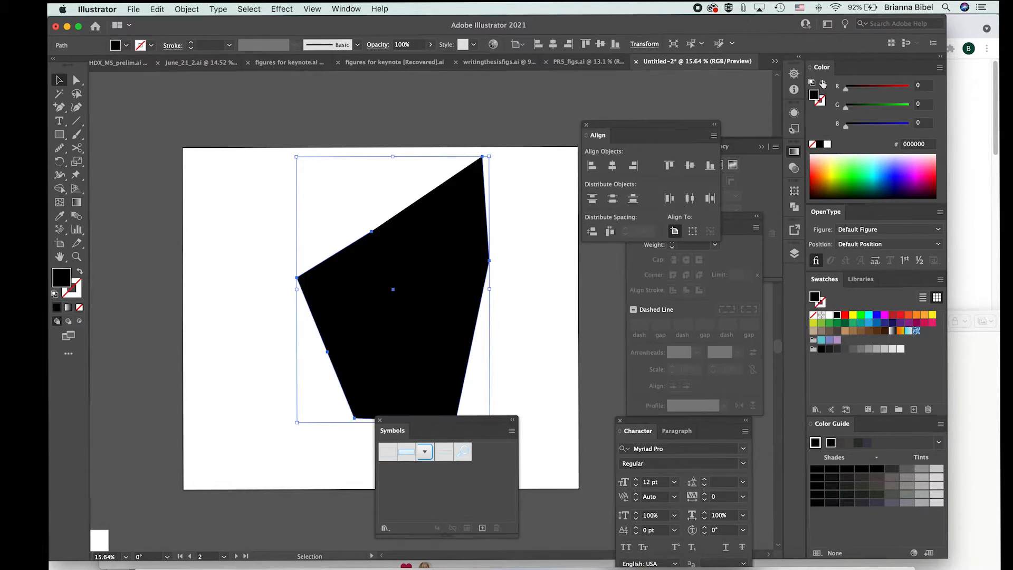
pyautogui.click(822, 85)
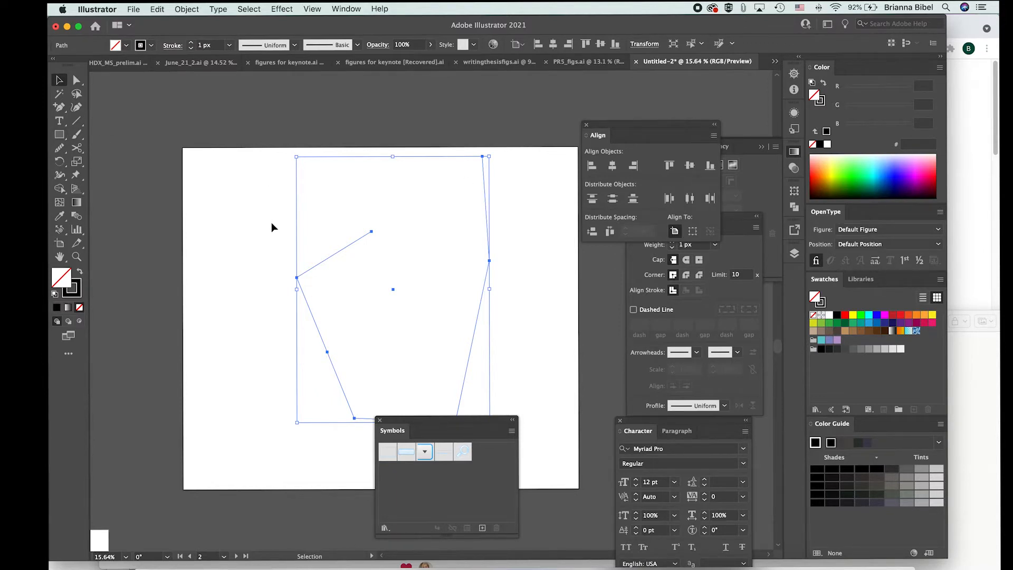
# Step: Move the open path slightly to the left on the artboard and deselect it
pyautogui.scroll(-3, 296, 236)
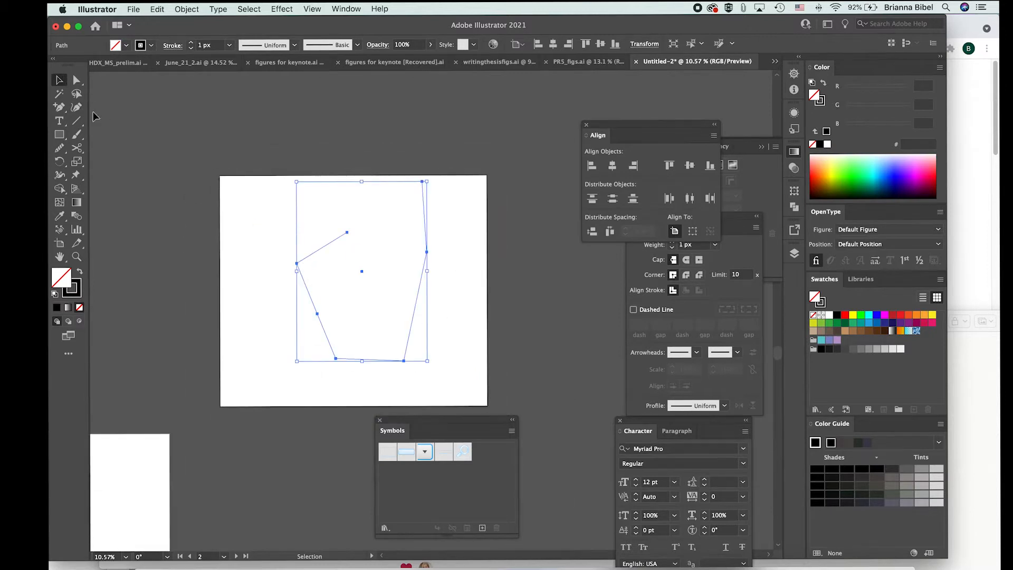
pyautogui.moveTo(313, 254); pyautogui.dragTo(290, 257)
pyautogui.click(246, 221)
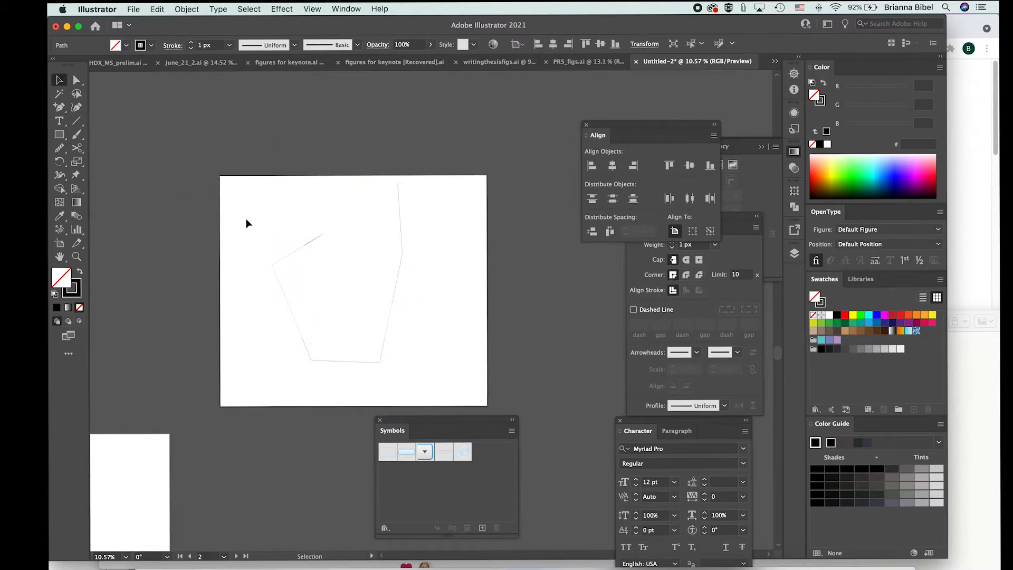
# Step: Lasso the anchor points on the path's right side, clear that selection, and lasso the ones on its left side
pyautogui.click(77, 94)
pyautogui.moveTo(354, 165)
pyautogui.mouseDown()
pyautogui.moveTo(410, 172)
pyautogui.moveTo(426, 188)
pyautogui.moveTo(433, 262)
pyautogui.moveTo(395, 368)
pyautogui.moveTo(358, 348)
pyautogui.moveTo(355, 165)
pyautogui.mouseUp()
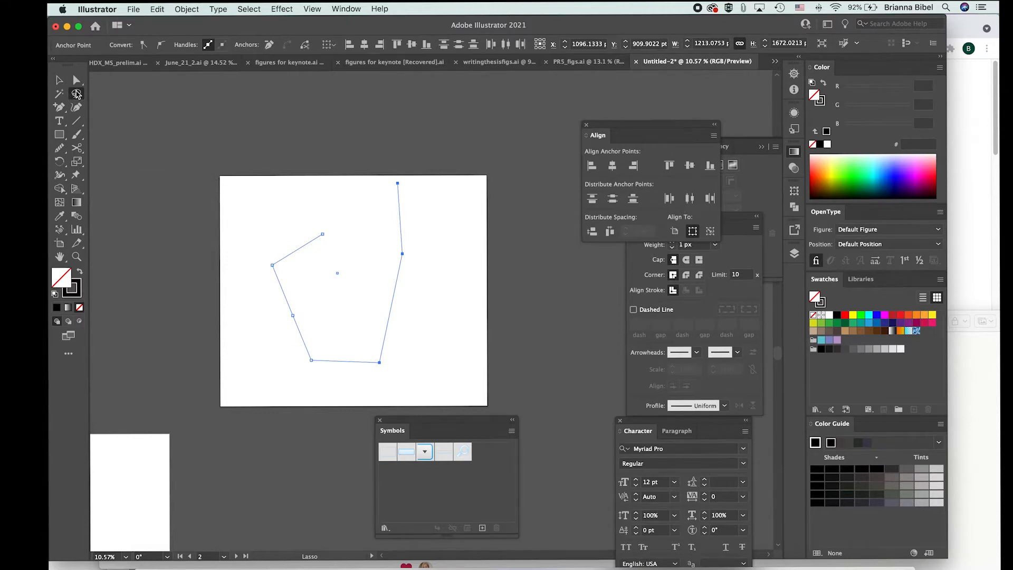
pyautogui.click(60, 81)
pyautogui.click(275, 163)
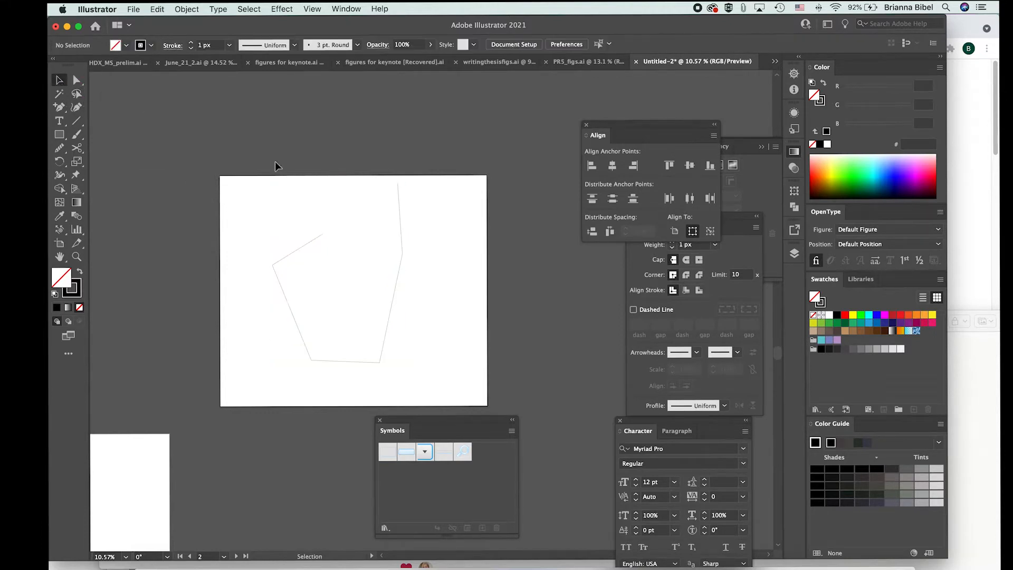
pyautogui.click(77, 93)
pyautogui.moveTo(260, 176); pyautogui.dragTo(264, 325)
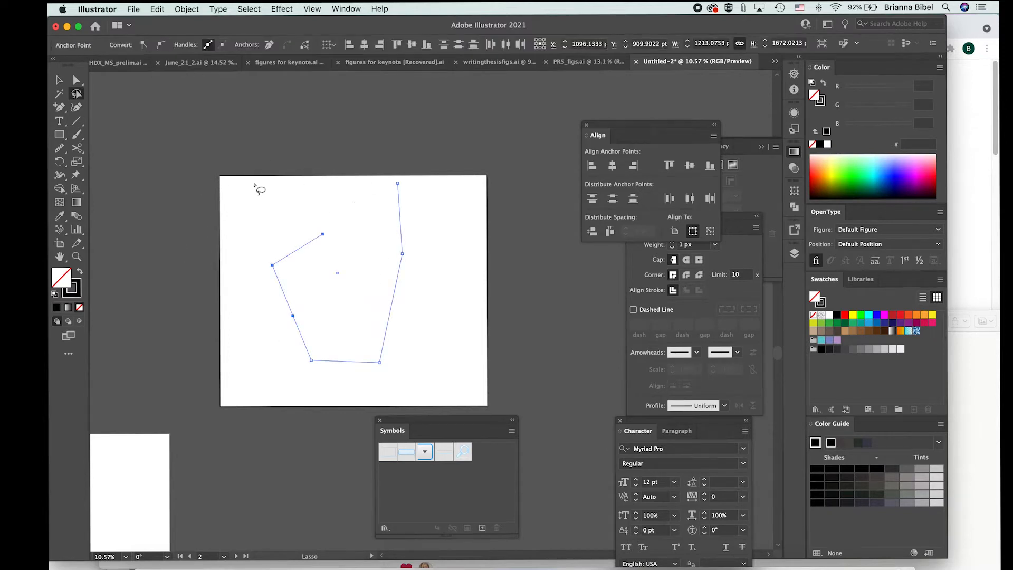
# Step: Delete the entire open path from the artboard
pyautogui.click(60, 81)
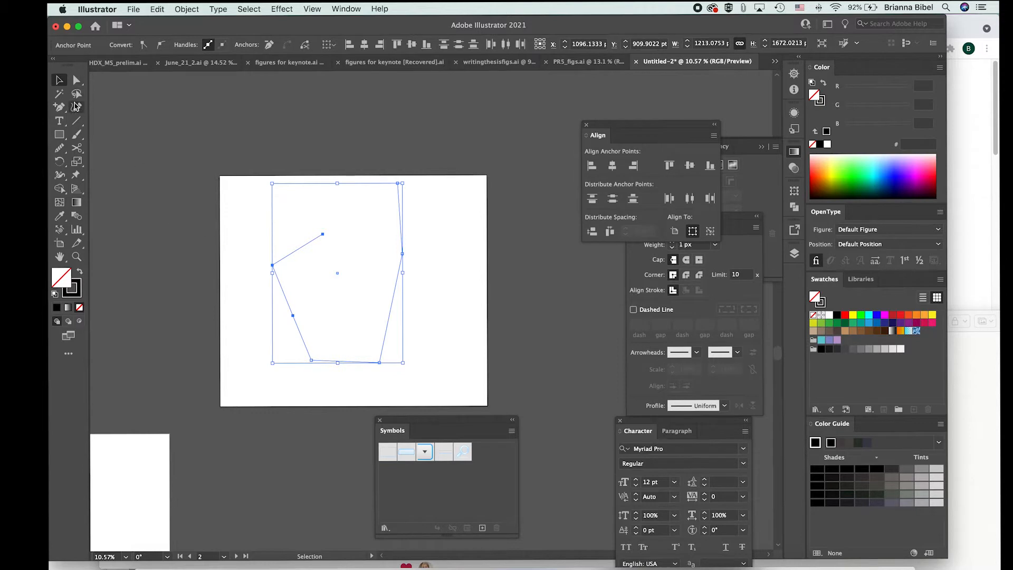
pyautogui.press('Delete')
pyautogui.press('Delete')
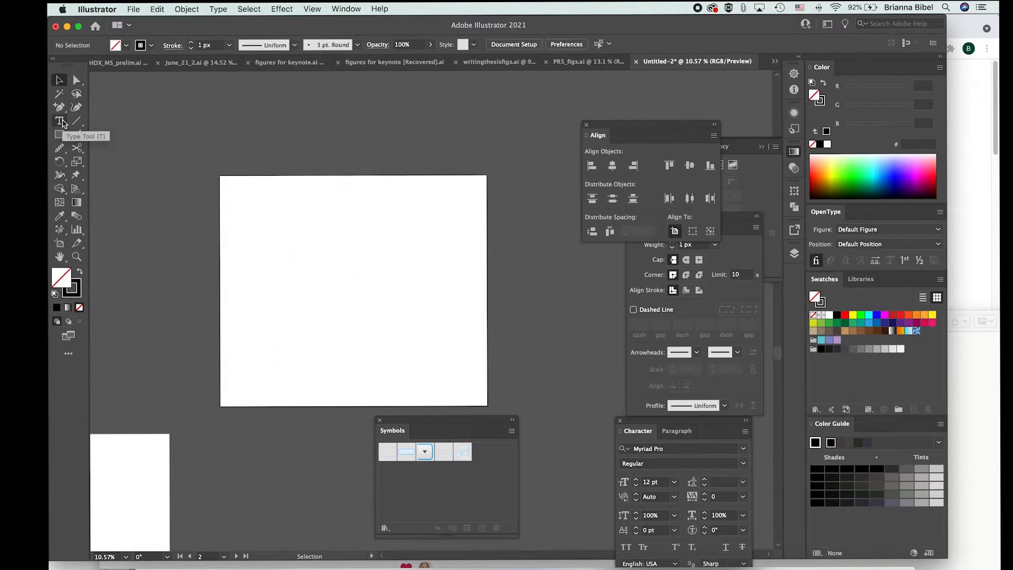
# Step: Draw a large spiral with 17 segments and about 1023 pt radius across the artboard's upper left, and check its settings without changing them
pyautogui.click(76, 81)
pyautogui.click(78, 122)
pyautogui.moveTo(77, 122); pyautogui.dragTo(127, 152)
pyautogui.moveTo(289, 201)
pyautogui.mouseDown()
pyautogui.moveTo(318, 207)
pyautogui.moveTo(392, 163)
pyautogui.mouseUp()
pyautogui.press('Up')
pyautogui.press('Up')
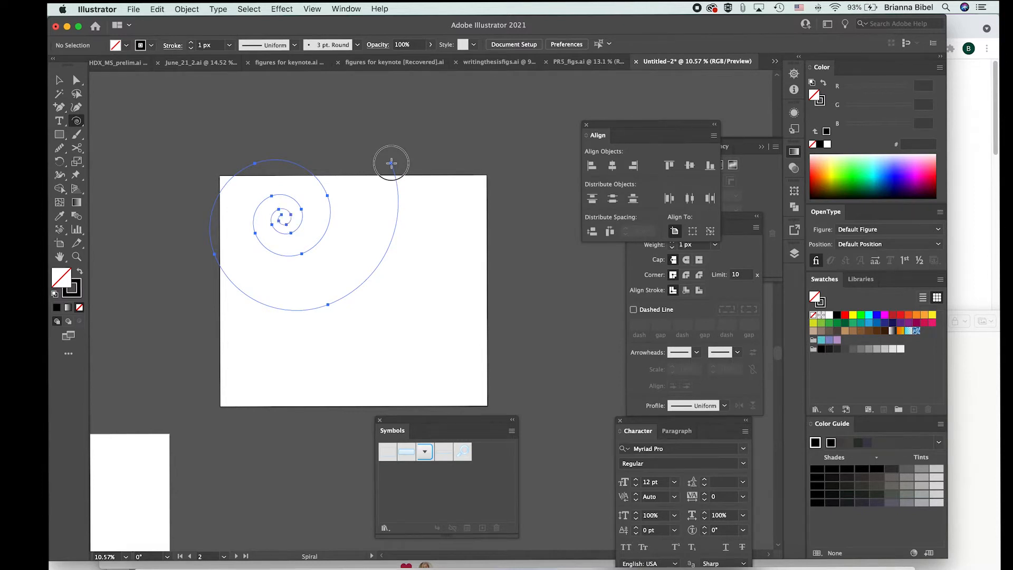
pyautogui.moveTo(392, 163); pyautogui.dragTo(391, 163)
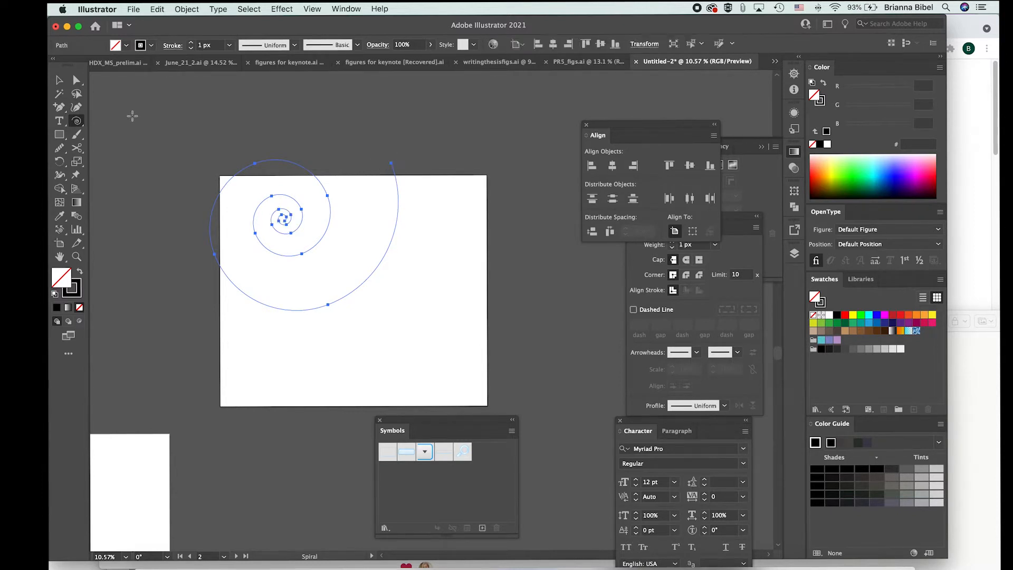
pyautogui.click(125, 168)
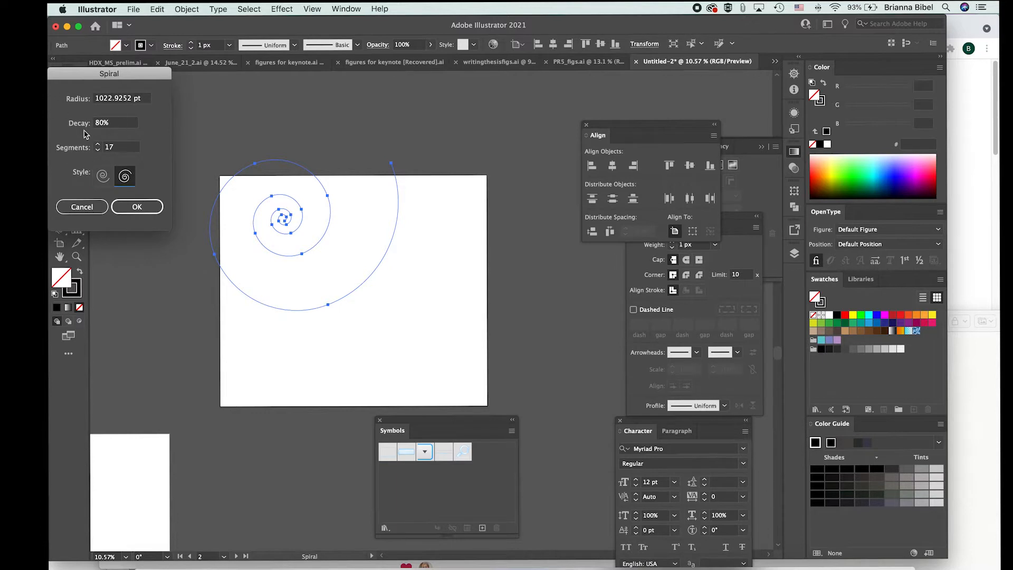
pyautogui.click(97, 208)
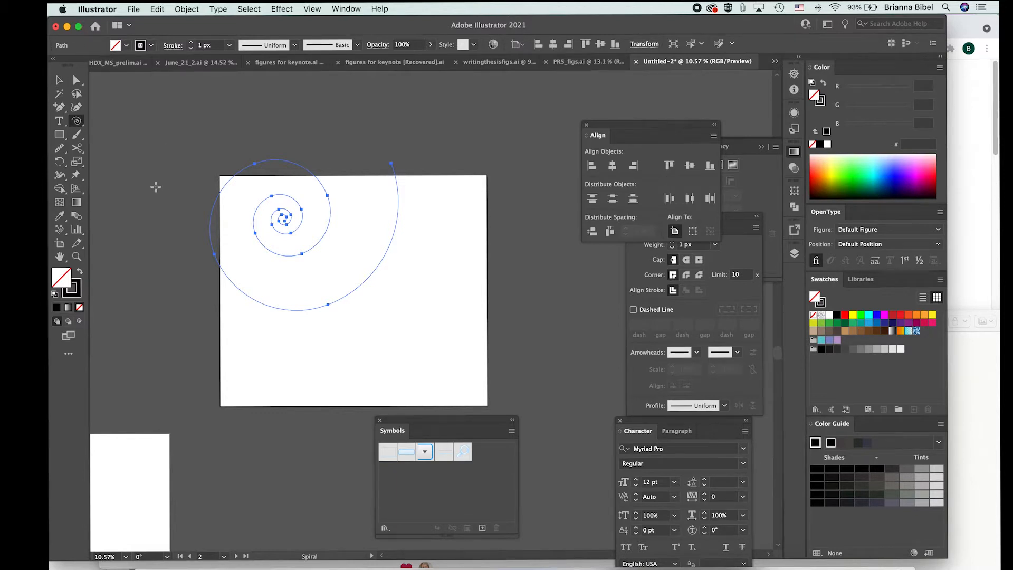
# Step: Move the spiral down and right so it sits inside the artboard, and delete it
pyautogui.press('v')
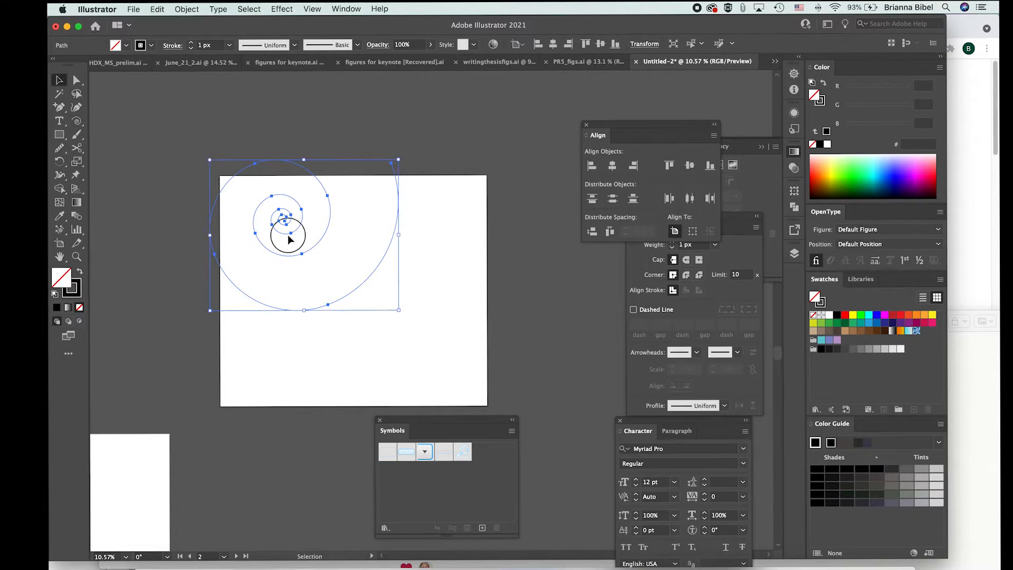
pyautogui.moveTo(287, 235); pyautogui.dragTo(350, 264)
pyautogui.click(327, 379)
pyautogui.click(352, 242)
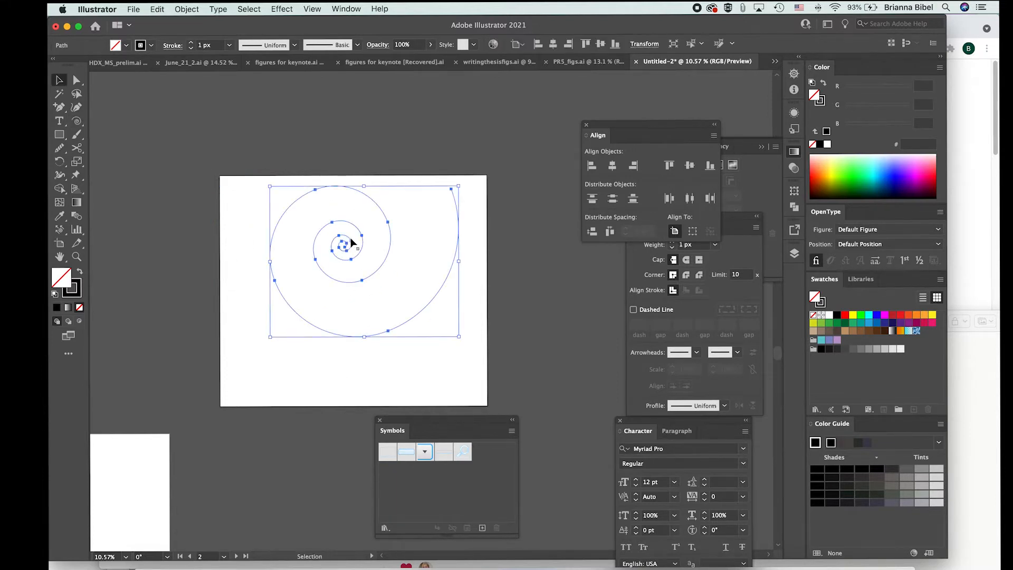
pyautogui.press('Delete')
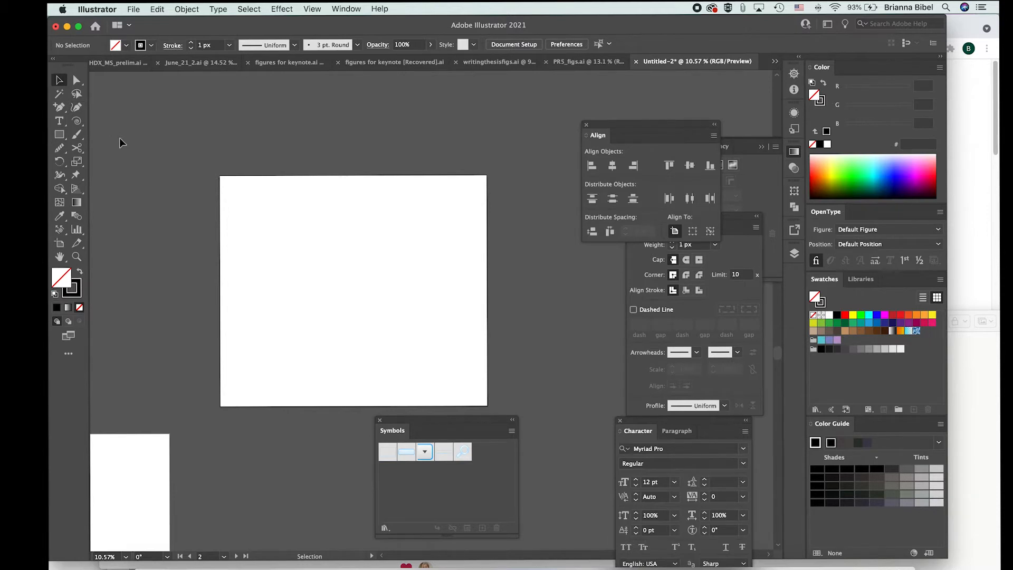
# Step: Draw an open zigzag path of eleven straight-segment anchor points across the artboard with the Pen tool
pyautogui.press('p')
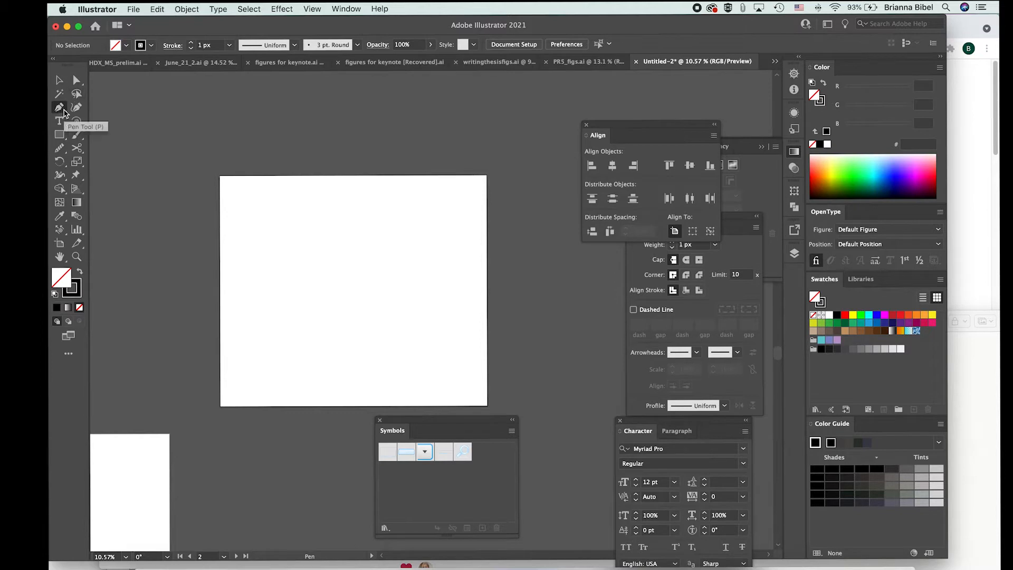
pyautogui.click(282, 237)
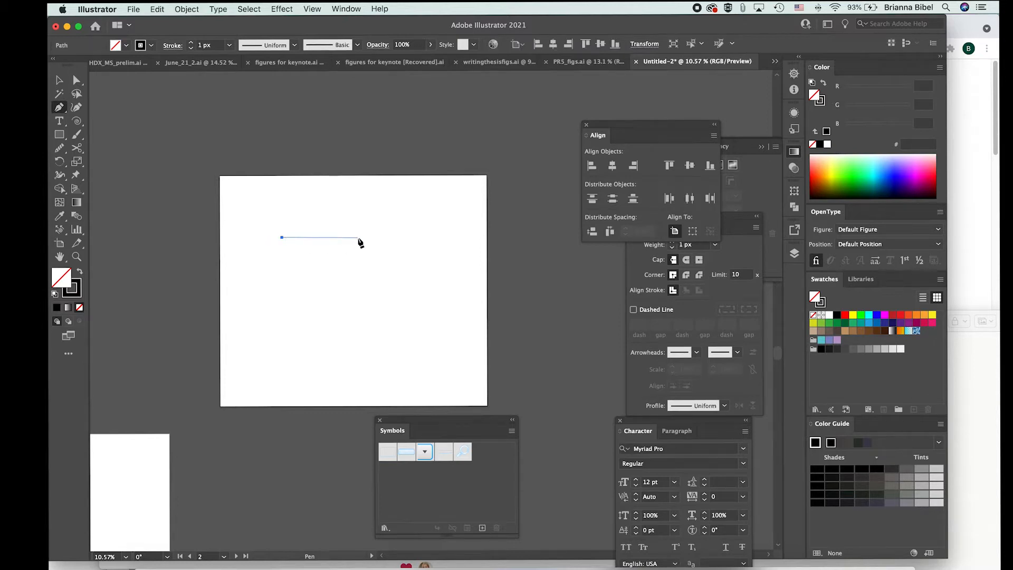
pyautogui.click(358, 237)
pyautogui.click(357, 280)
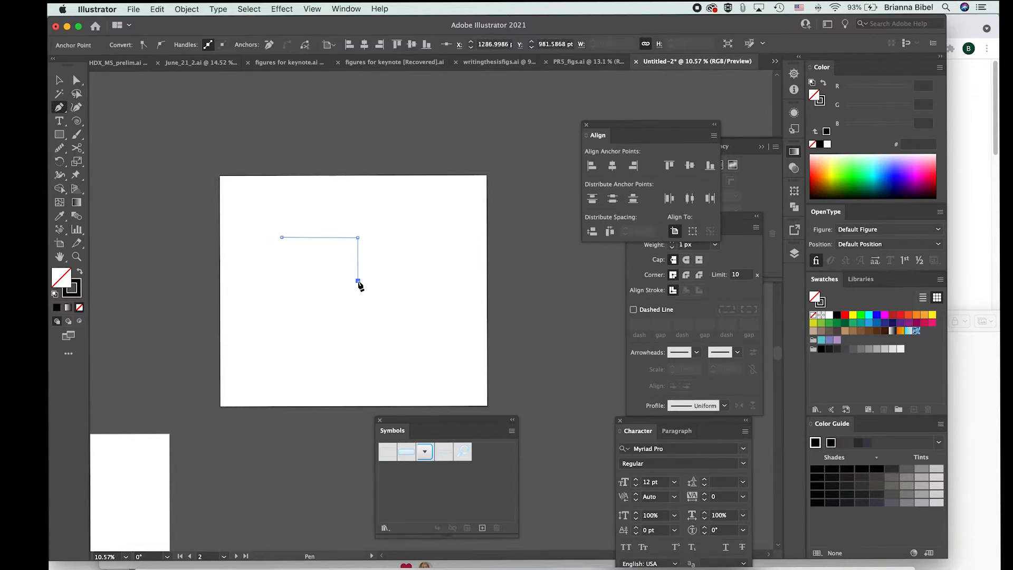
pyautogui.click(399, 247)
pyautogui.click(390, 199)
pyautogui.keyDown('super'); pyautogui.click(430, 213); pyautogui.keyUp('super')
pyautogui.click(430, 268)
pyautogui.click(396, 302)
pyautogui.click(435, 326)
pyautogui.click(470, 273)
pyautogui.click(463, 226)
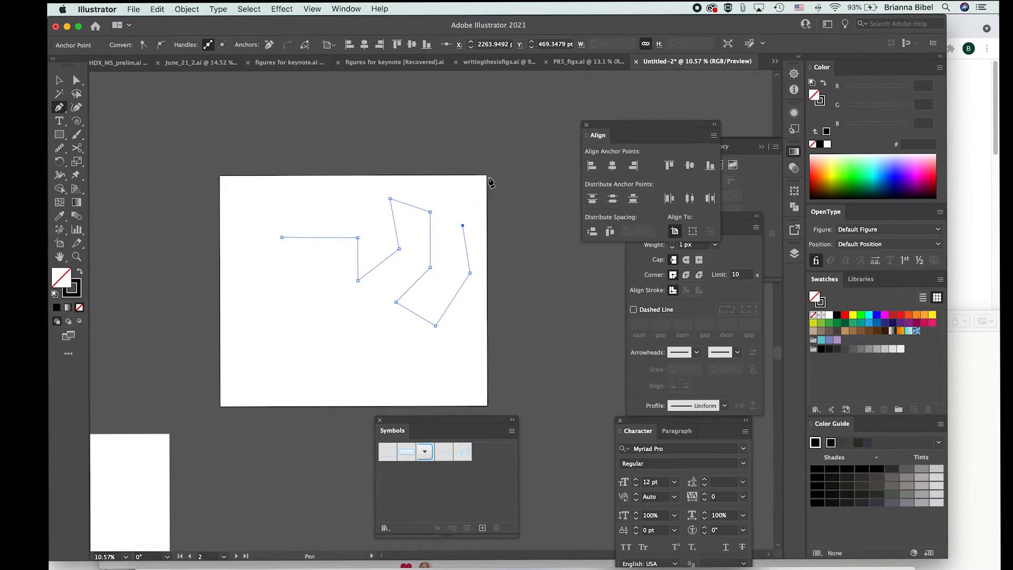
# Step: Draw a separate short horizontal line above the zigzag, and close the zigzag path through a new point near the artboard's upper edge
pyautogui.click(277, 207)
pyautogui.click(333, 208)
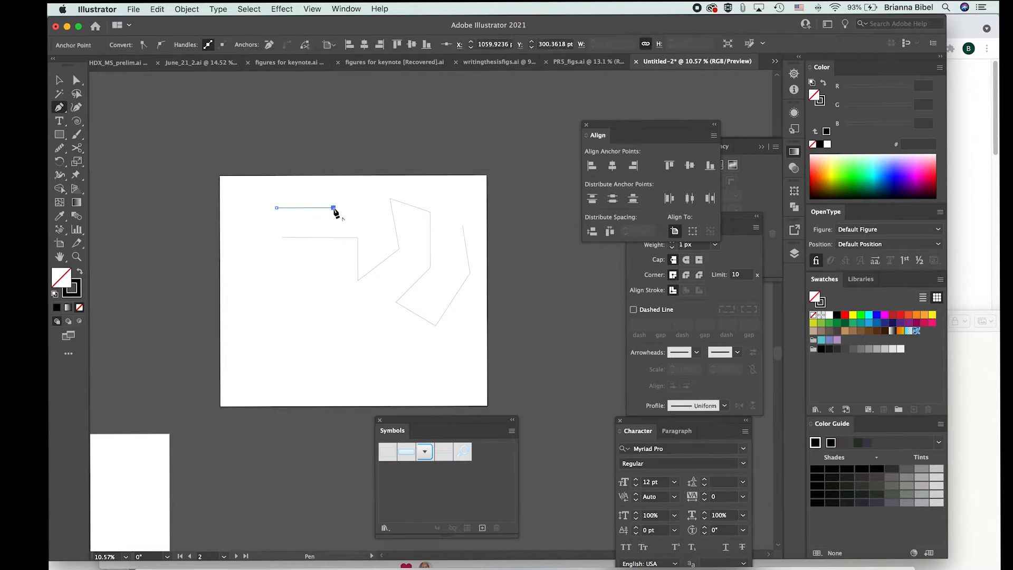
pyautogui.click(282, 238)
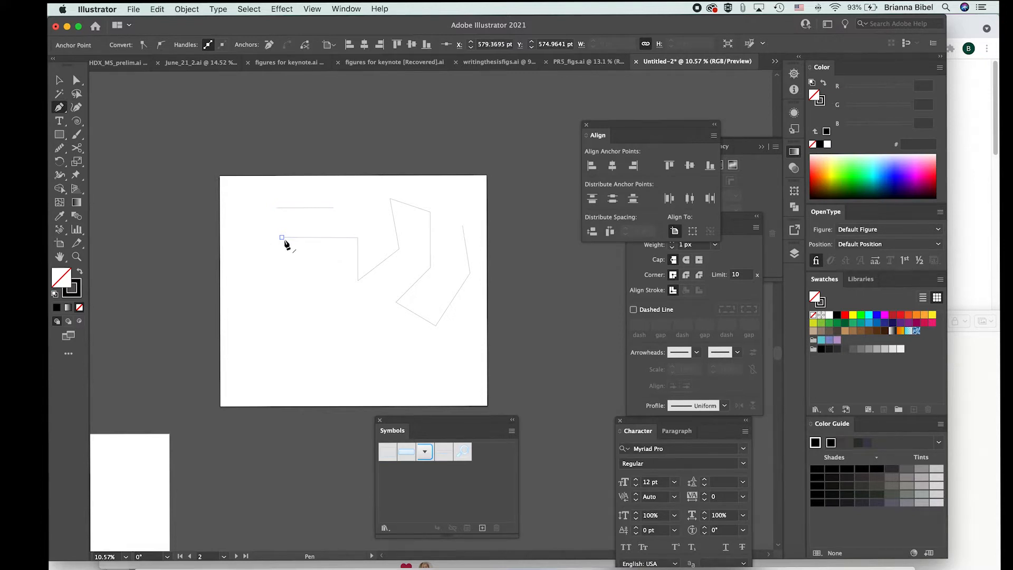
pyautogui.click(409, 178)
pyautogui.click(463, 226)
pyautogui.click(463, 226)
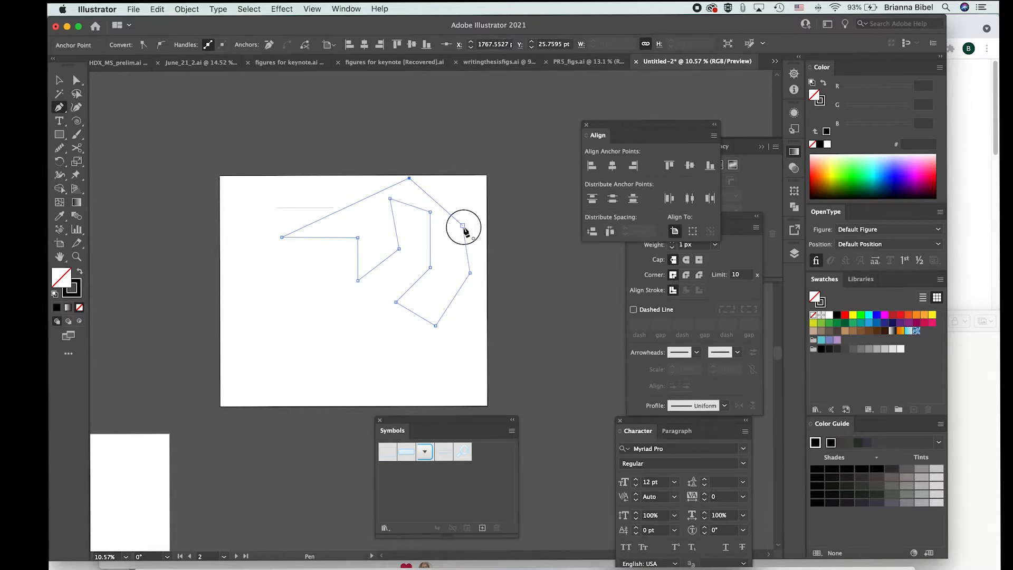
# Step: Move the closed zigzag shape down within the artboard, leaving the short line in place
pyautogui.press('v')
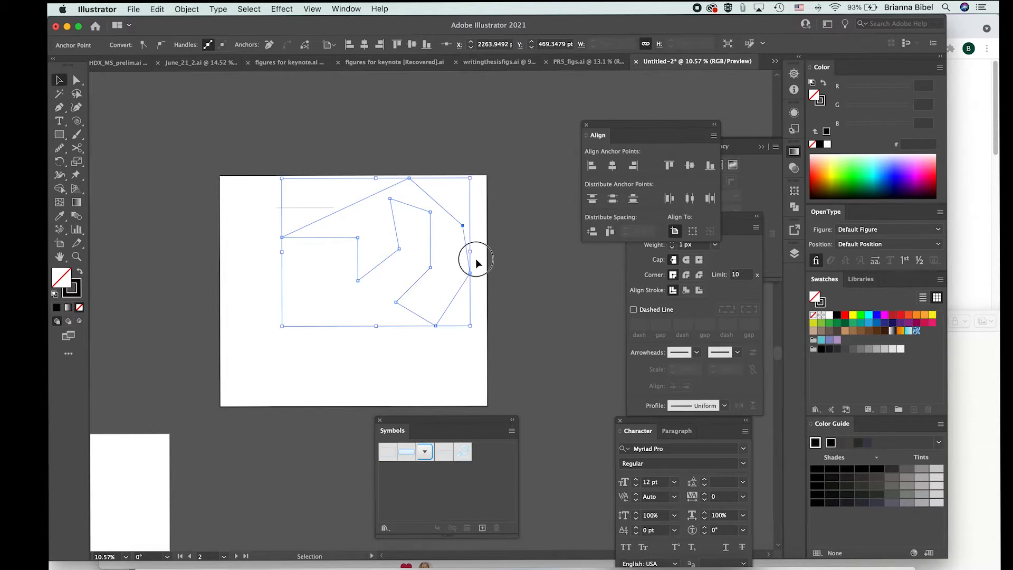
pyautogui.click(476, 259)
pyautogui.moveTo(461, 255); pyautogui.dragTo(470, 310)
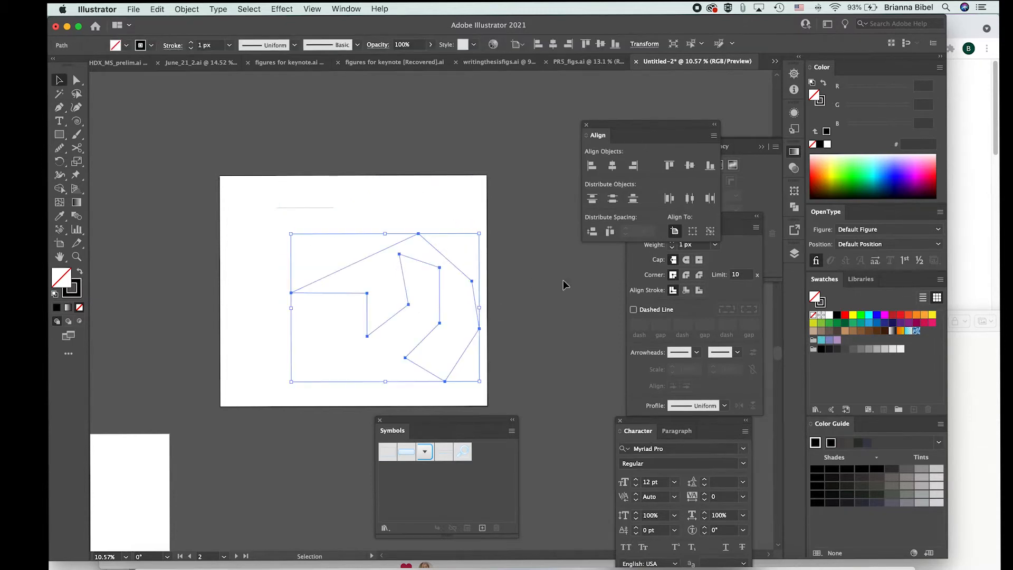
# Step: Swap the closed shape's fill and stroke so it has a black fill and no stroke, and shift it slightly left
pyautogui.click(823, 84)
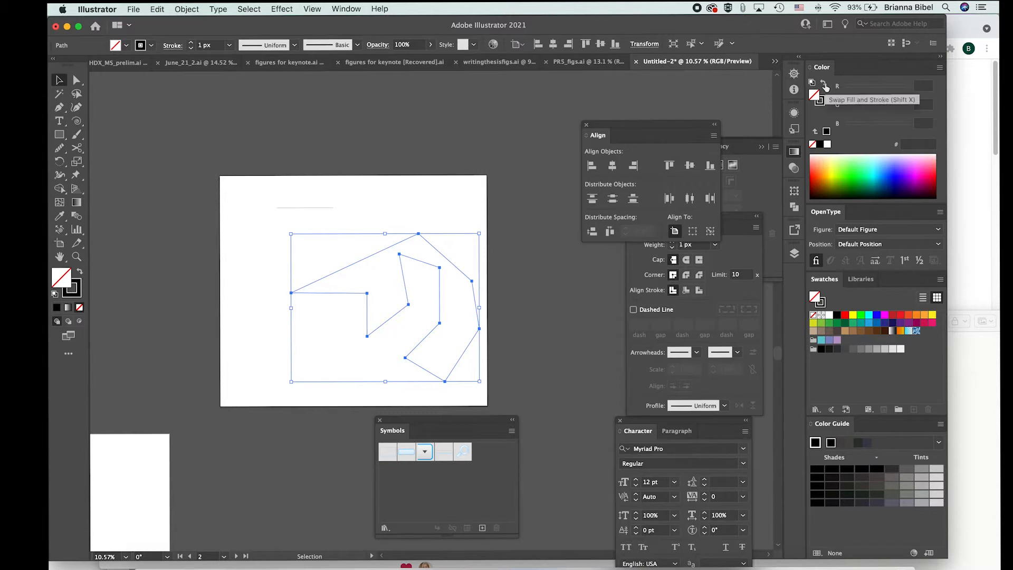
pyautogui.click(515, 214)
pyautogui.moveTo(463, 301); pyautogui.dragTo(438, 306)
pyautogui.click(540, 291)
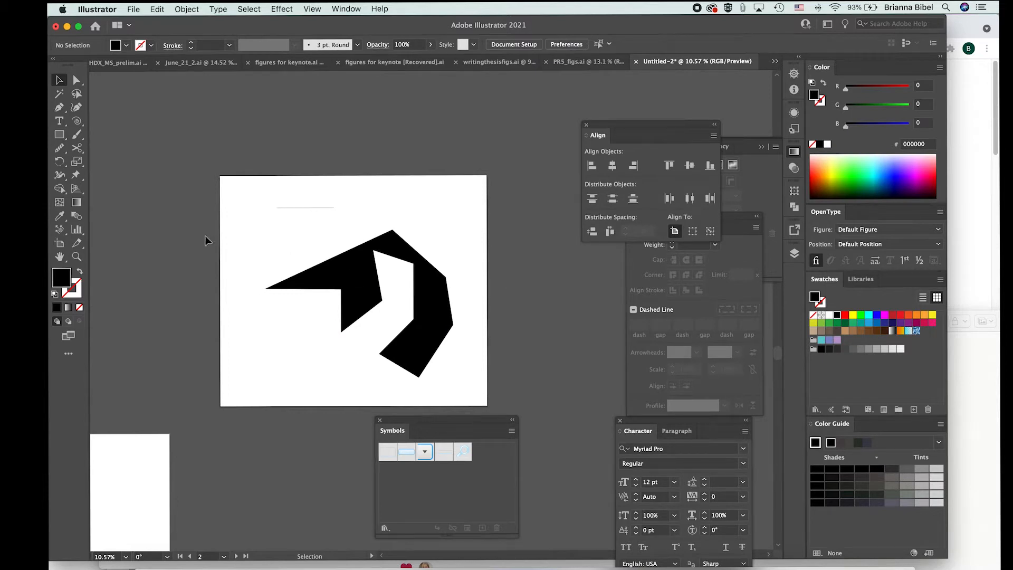
# Step: Turn on Draw Inside mode for the black shape and set the Paintbrush tool up with a yellow FCEE21 fill
pyautogui.click(323, 281)
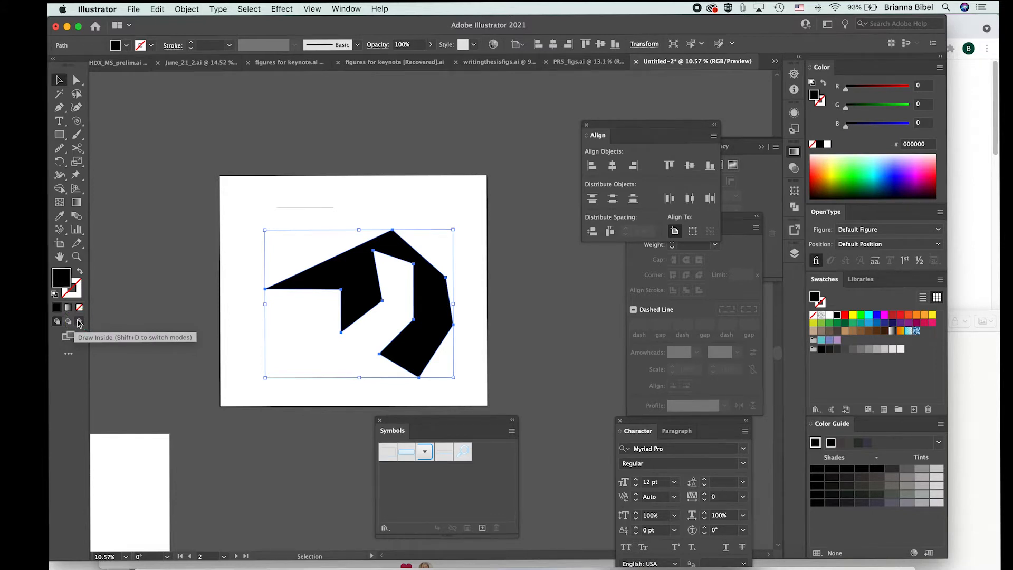
pyautogui.click(81, 323)
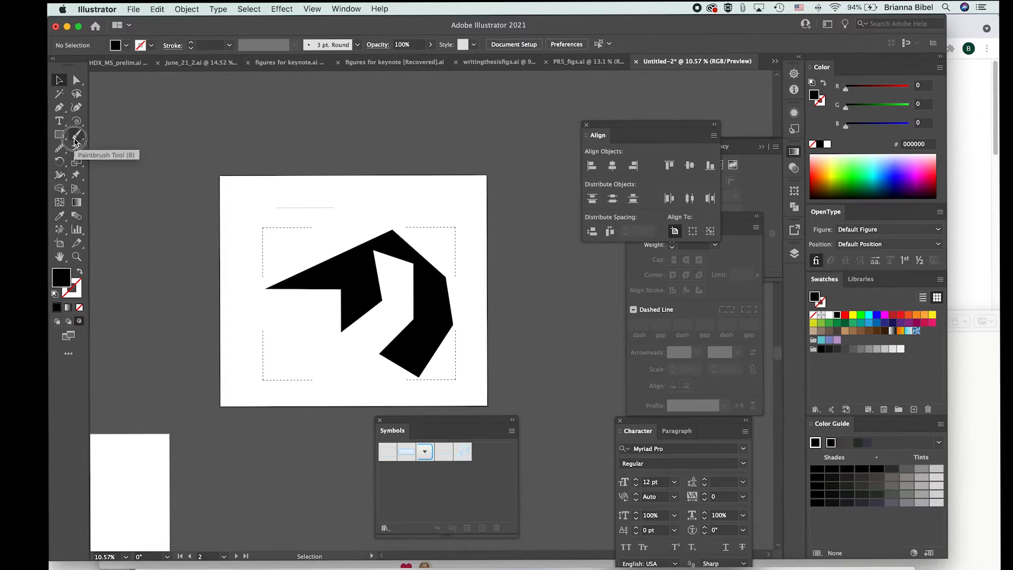
pyautogui.click(75, 138)
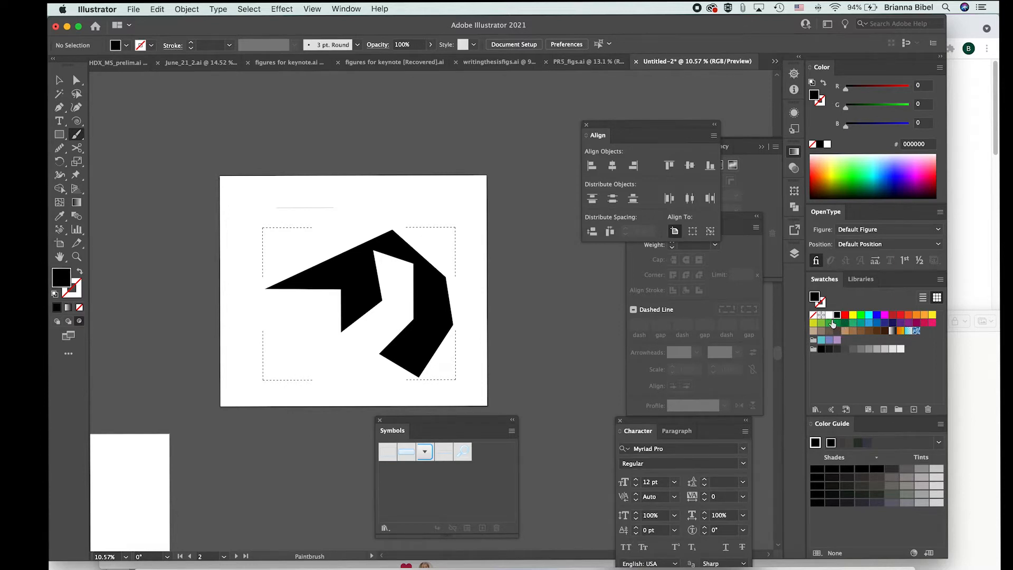
pyautogui.click(932, 315)
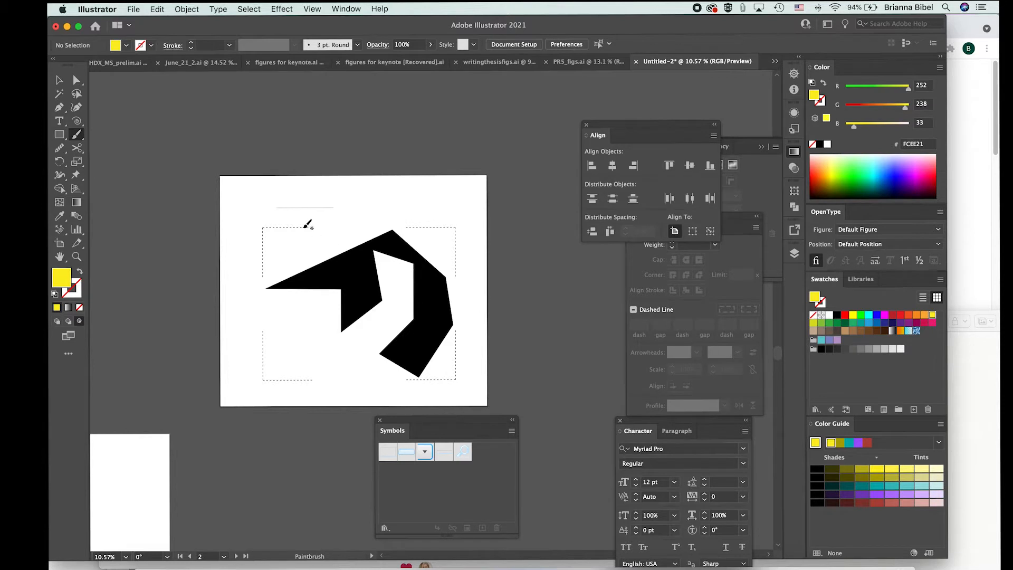
# Step: Try scribbling across the black shape with the yellow-filled Paintbrush, and undo the stroke
pyautogui.moveTo(315, 255)
pyautogui.mouseDown()
pyautogui.moveTo(310, 289)
pyautogui.moveTo(347, 298)
pyautogui.moveTo(369, 283)
pyautogui.moveTo(400, 291)
pyautogui.moveTo(445, 333)
pyautogui.moveTo(436, 269)
pyautogui.moveTo(414, 231)
pyautogui.mouseUp()
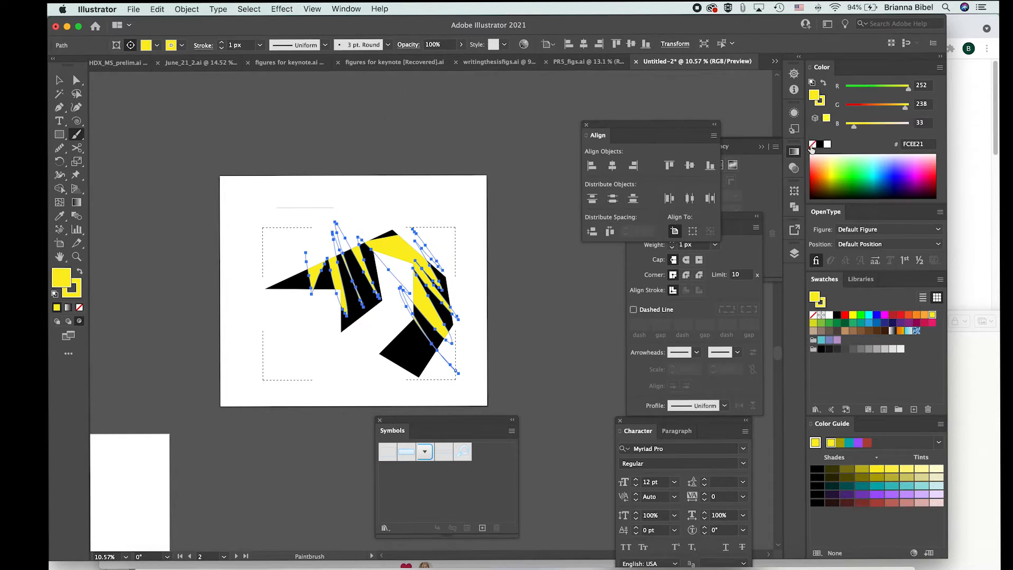
pyautogui.press('super+z')
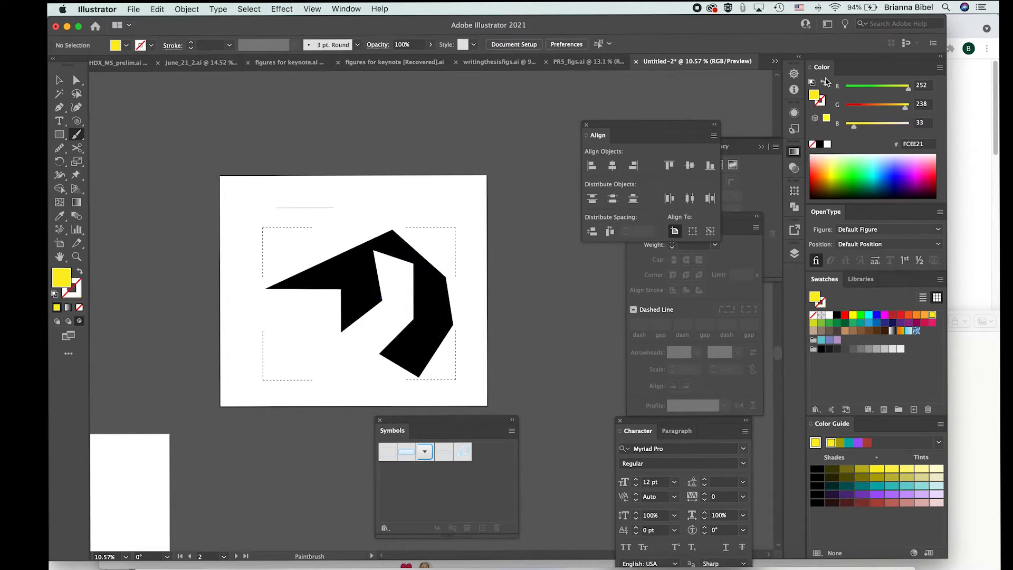
# Step: Paint a scribble inside the black shape with no fill and a 4 px yellow stroke, and deselect it
pyautogui.click(824, 83)
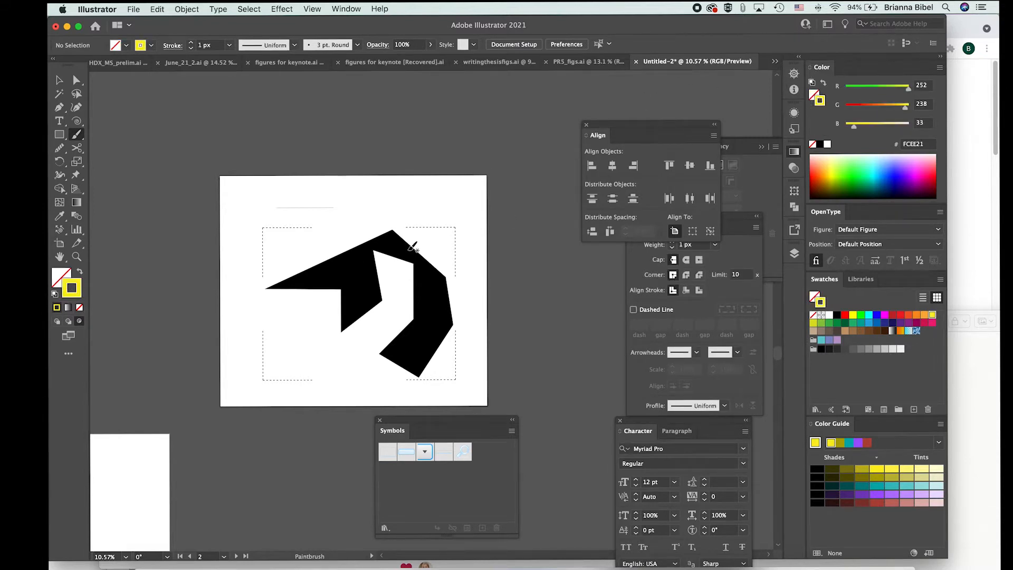
pyautogui.moveTo(299, 256); pyautogui.dragTo(282, 270)
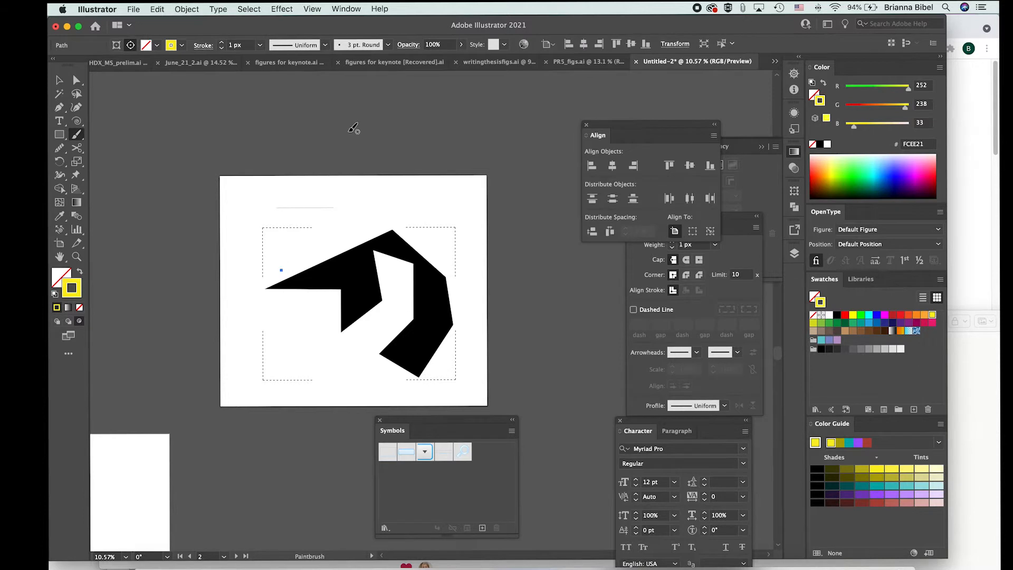
pyautogui.click(387, 47)
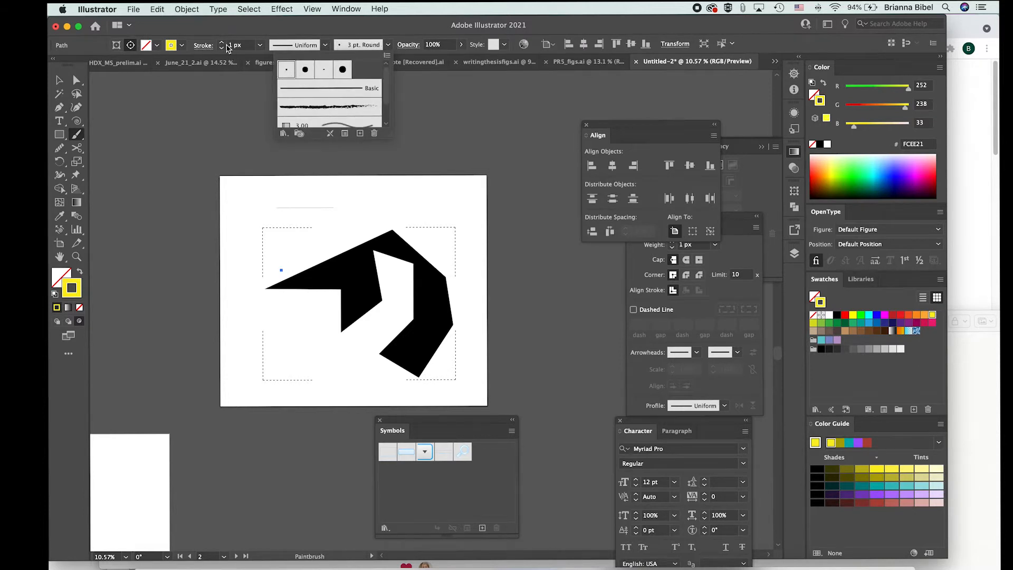
pyautogui.click(221, 42)
pyautogui.click(222, 42)
pyautogui.click(222, 42)
pyautogui.moveTo(293, 253)
pyautogui.mouseDown()
pyautogui.moveTo(419, 351)
pyautogui.moveTo(397, 272)
pyautogui.moveTo(338, 245)
pyautogui.moveTo(385, 373)
pyautogui.moveTo(442, 286)
pyautogui.moveTo(417, 316)
pyautogui.moveTo(317, 226)
pyautogui.moveTo(339, 208)
pyautogui.moveTo(340, 393)
pyautogui.mouseUp()
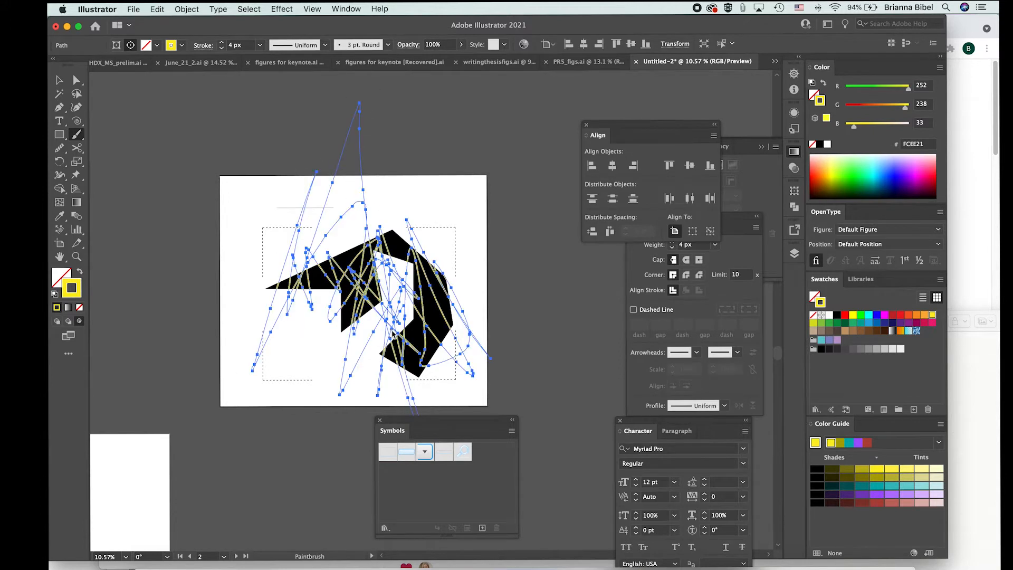
pyautogui.click(59, 80)
pyautogui.click(163, 145)
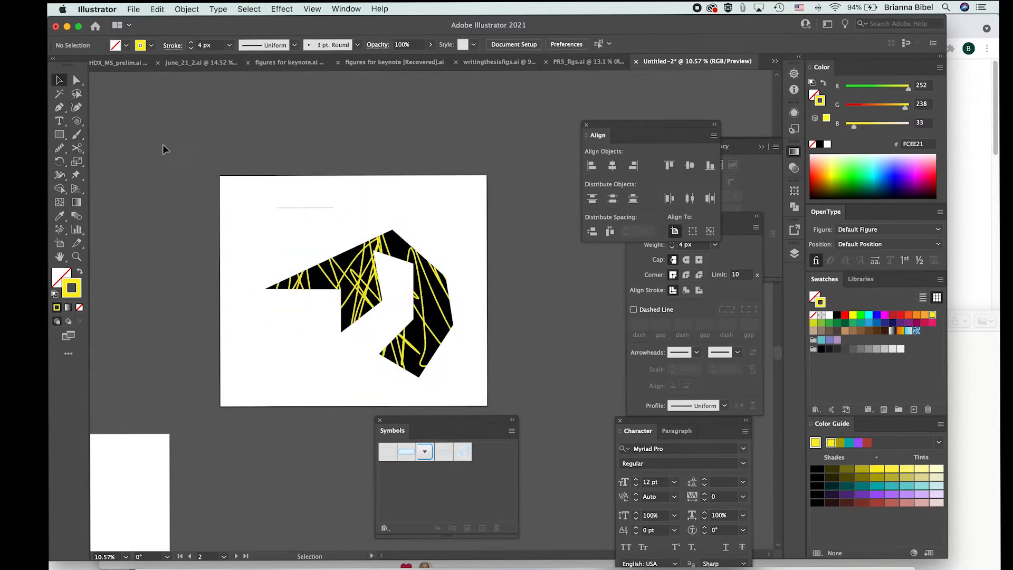
# Step: Move the painted shape slightly up and right, and enter and leave isolation mode on its clip group
pyautogui.moveTo(369, 265); pyautogui.dragTo(377, 240)
pyautogui.click(378, 369)
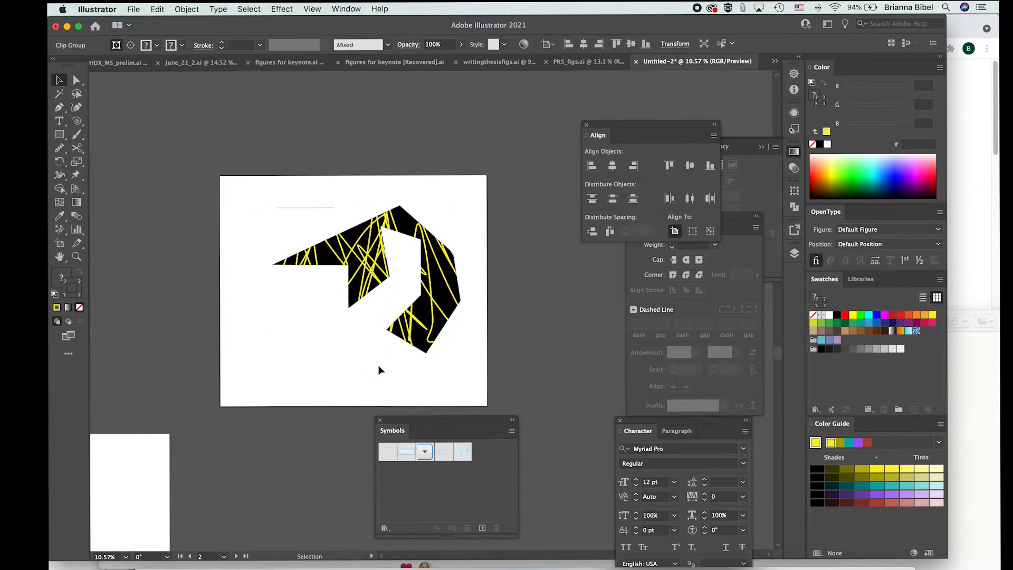
pyautogui.doubleClick(377, 292)
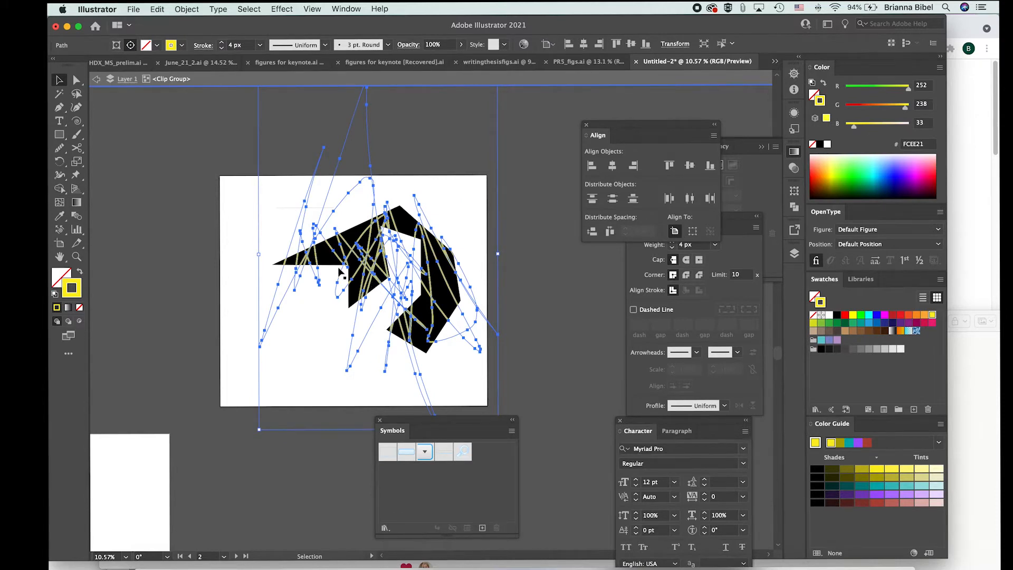
pyautogui.doubleClick(249, 231)
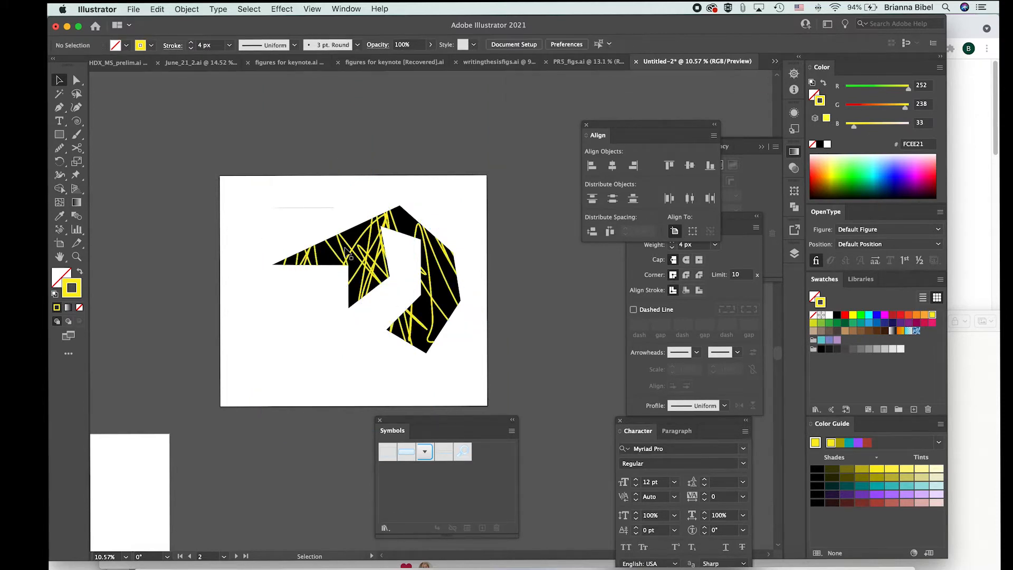
# Step: Delete the painted clip group and the short horizontal line, leaving the artboard empty
pyautogui.click(347, 254)
pyautogui.press('Delete')
pyautogui.click(306, 203)
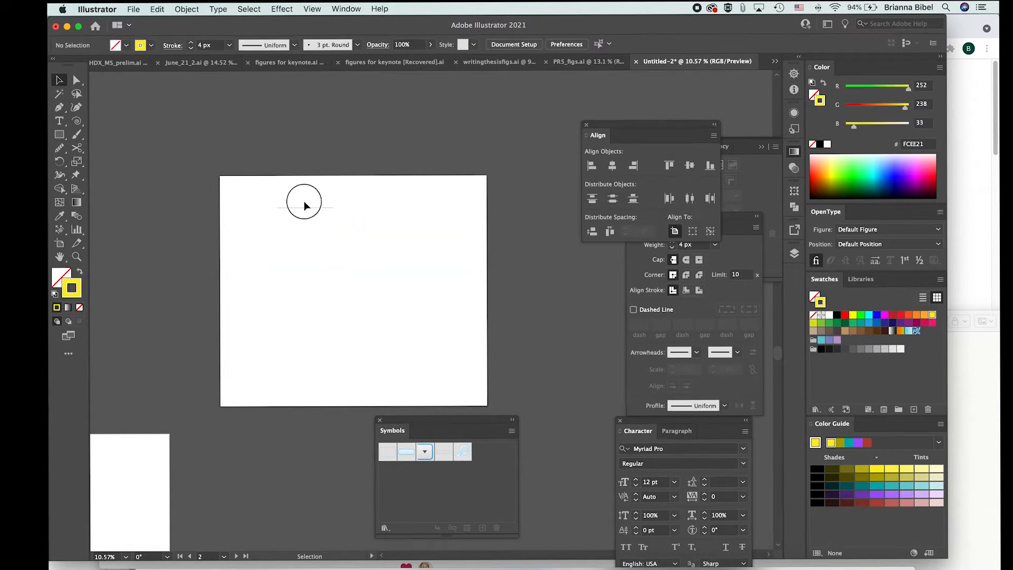
pyautogui.click(307, 220)
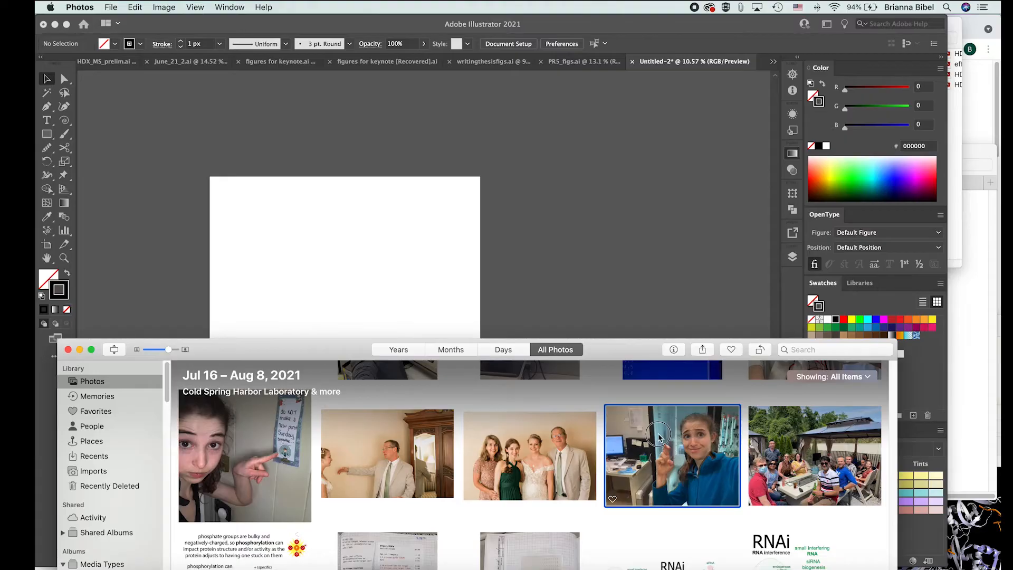
# Step: Bring the crossed-fingers photo from the Photos library into the Illustrator document, over the empty artboard
pyautogui.moveTo(675, 442); pyautogui.dragTo(355, 241)
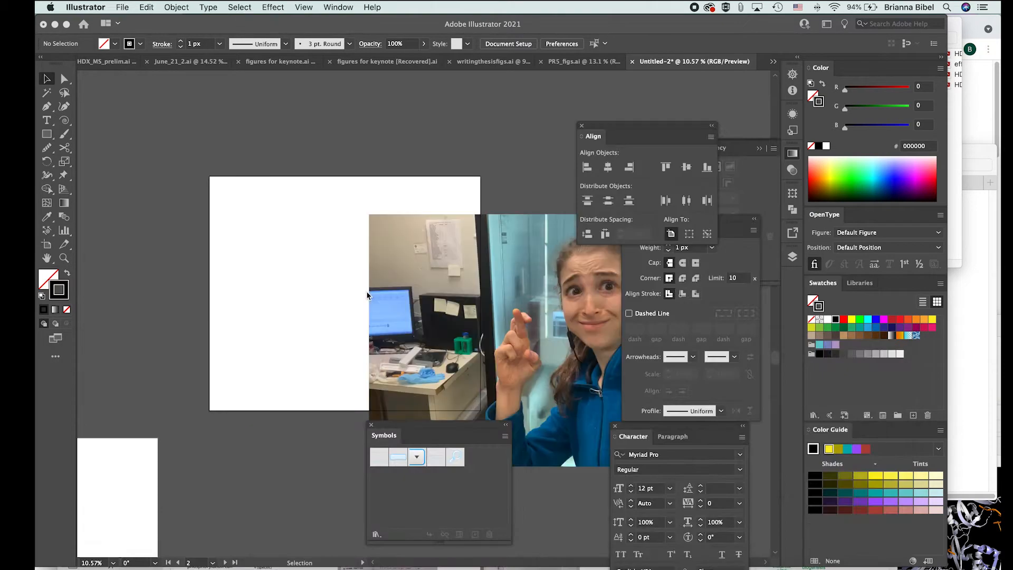
# Step: Move the photo over the artboard, scale it down proportionally to fit inside, and place it near the center
pyautogui.moveTo(478, 343); pyautogui.dragTo(309, 300)
pyautogui.moveTo(537, 173); pyautogui.dragTo(410, 245)
pyautogui.press('super+z')
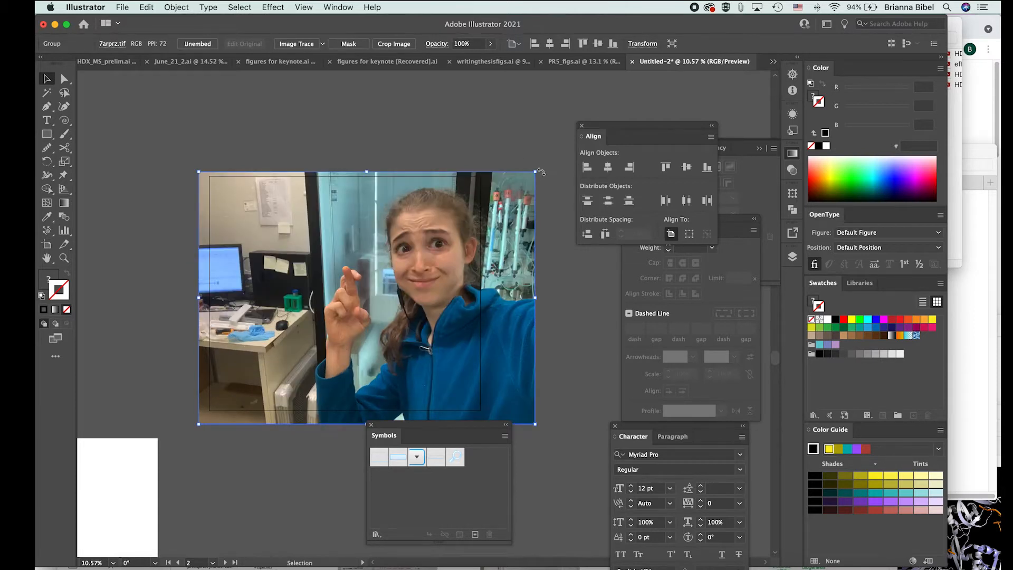
pyautogui.moveTo(537, 171); pyautogui.dragTo(370, 319)
pyautogui.moveTo(293, 380); pyautogui.dragTo(364, 287)
pyautogui.scroll(5, 427, 285)
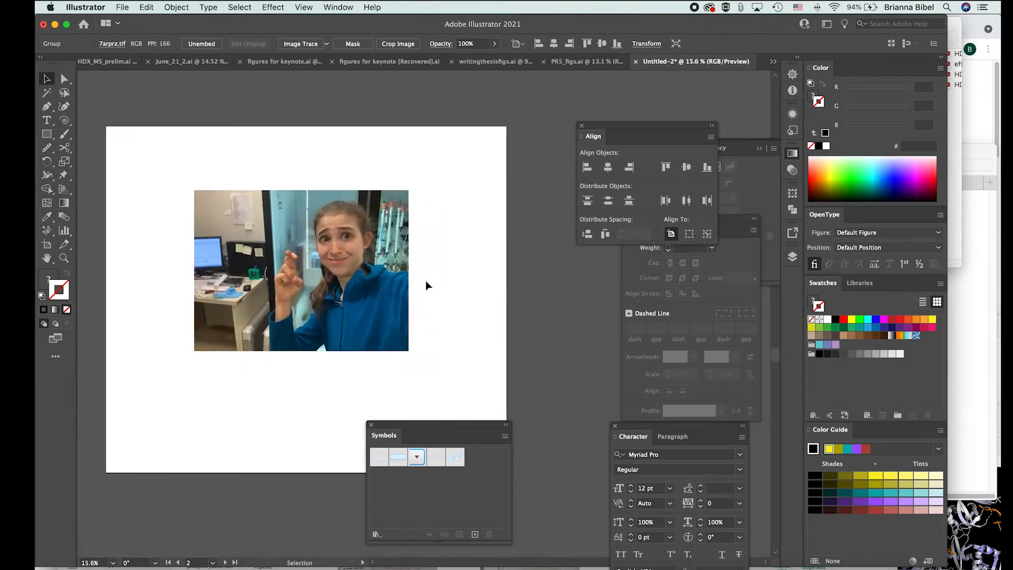
# Step: Try squeezing the photo horizontally from its right edge, undo the distortion, and deselect the photo
pyautogui.hscroll(-3, 428, 285)
pyautogui.scroll(1, 427, 284)
pyautogui.moveTo(499, 280); pyautogui.dragTo(334, 280)
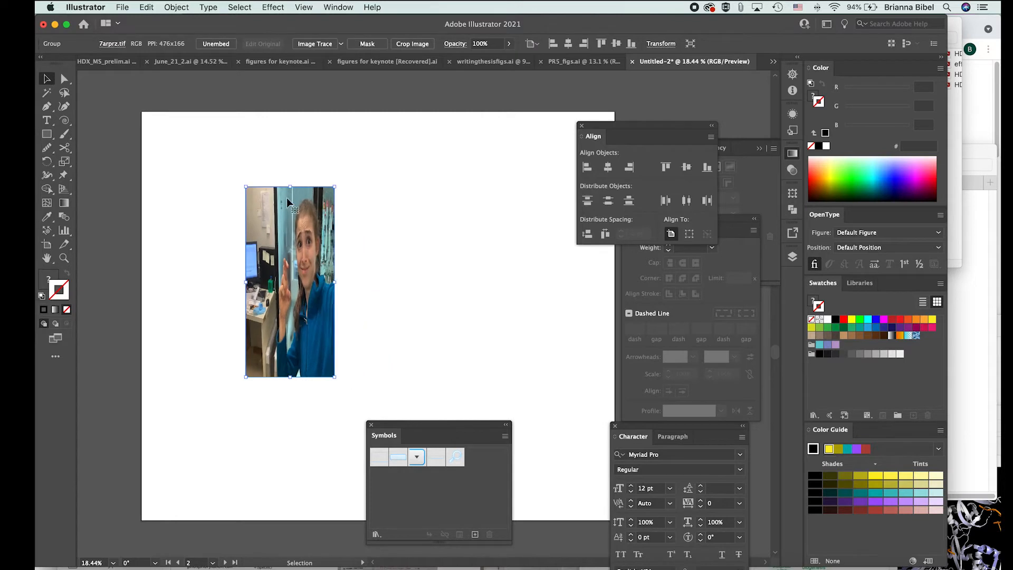
pyautogui.press('super+z')
pyautogui.click(561, 283)
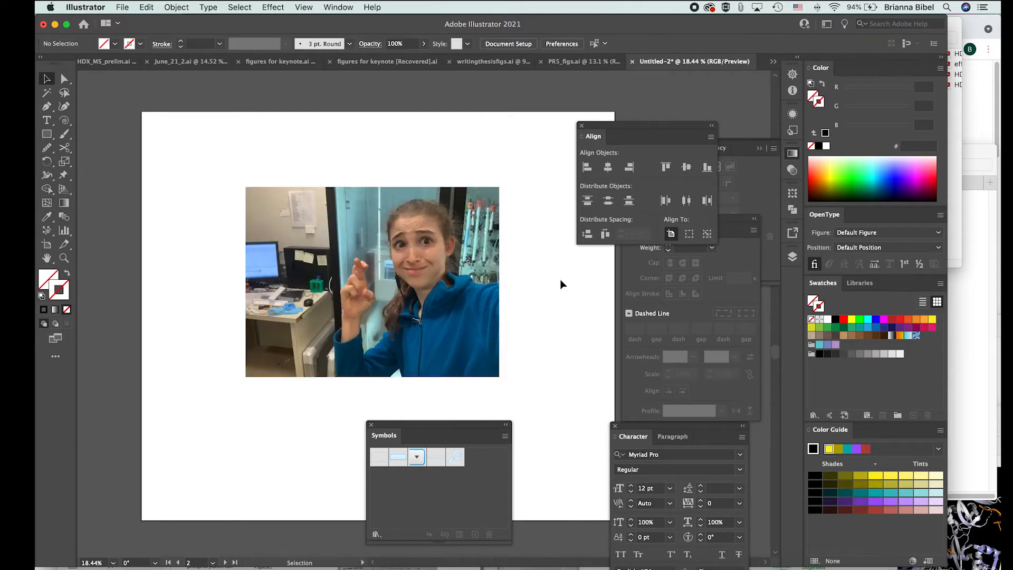
# Step: Apply a mask to the photo and pull the mask's left edge inward to hide the desk area
pyautogui.scroll(1, 562, 284)
pyautogui.hscroll(-1, 562, 283)
pyautogui.click(393, 336)
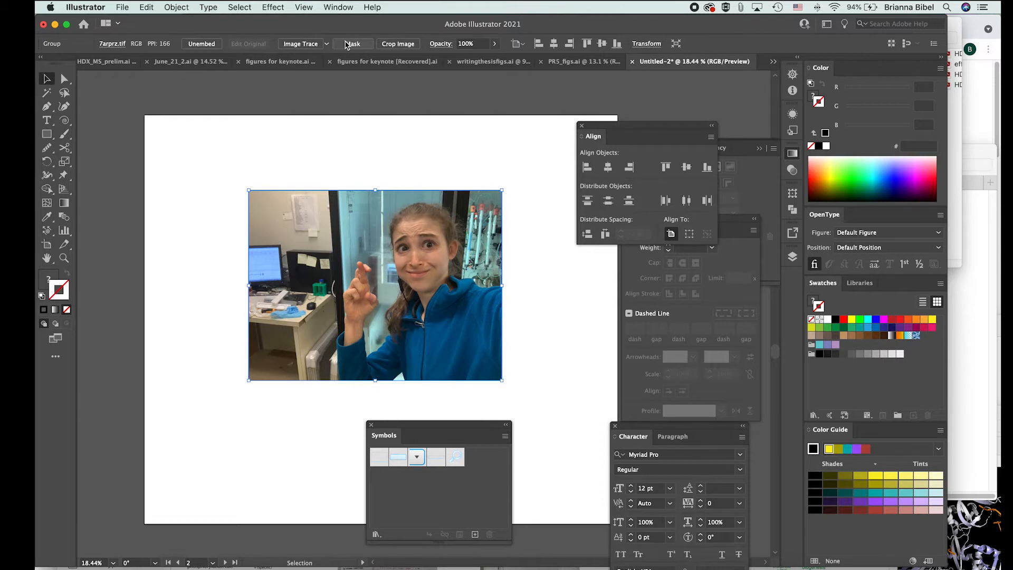
pyautogui.click(352, 44)
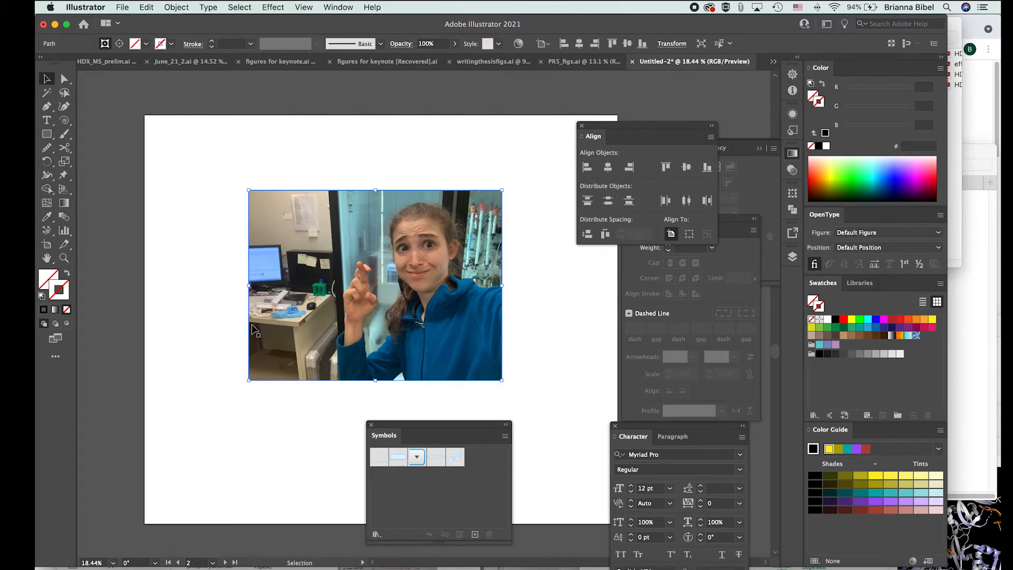
pyautogui.moveTo(250, 288); pyautogui.dragTo(340, 286)
pyautogui.click(541, 251)
# Step: Isolate the masked photo, compare its clipping path with its contents, and exit isolation mode
pyautogui.doubleClick(448, 260)
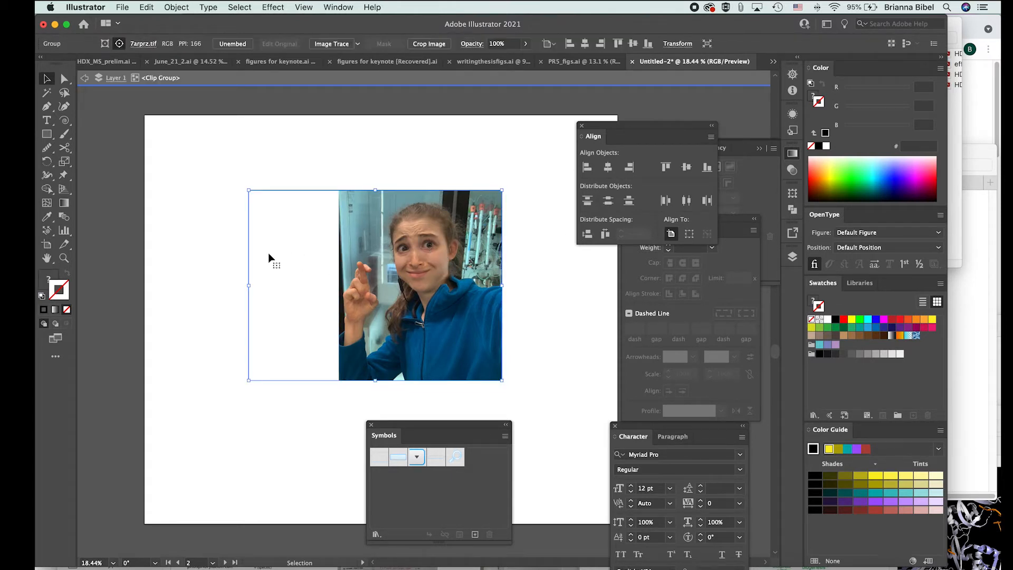
pyautogui.click(105, 45)
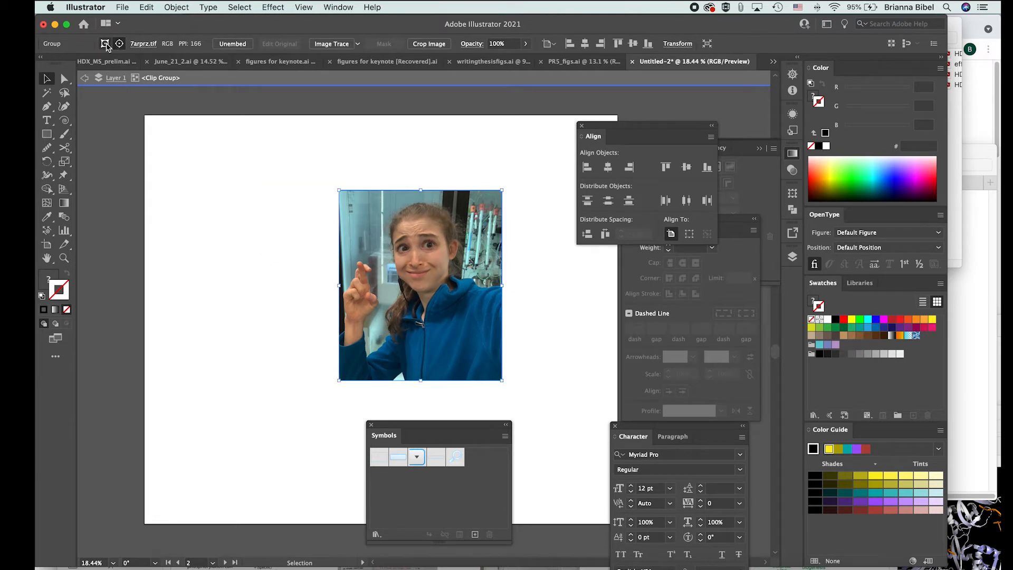
pyautogui.click(119, 44)
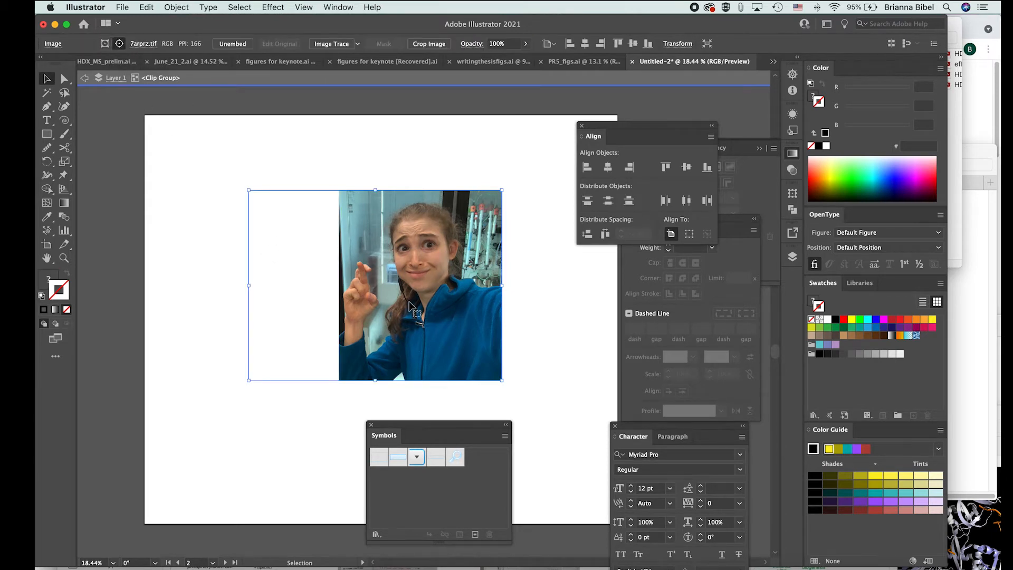
pyautogui.click(340, 294)
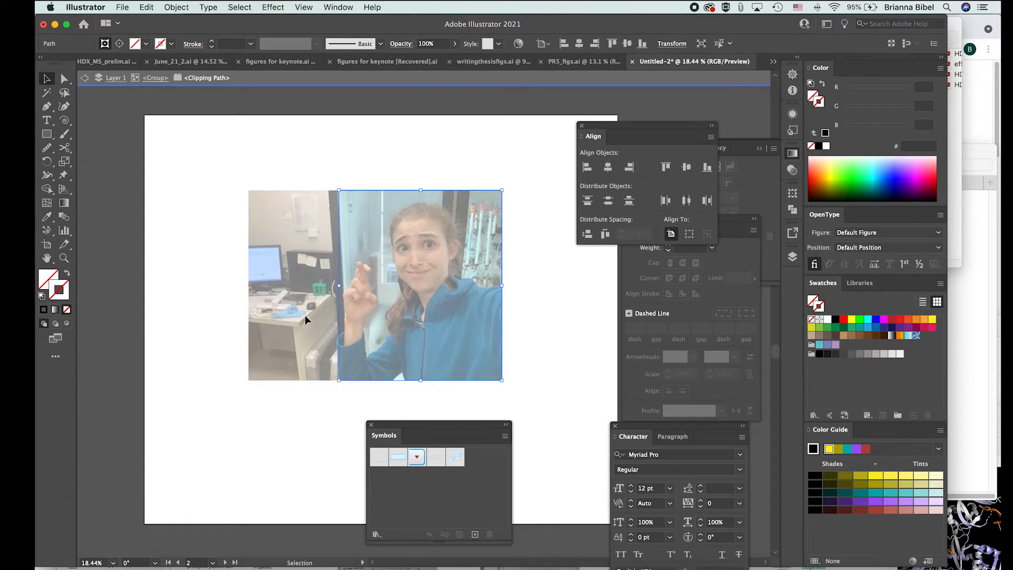
pyautogui.doubleClick(308, 147)
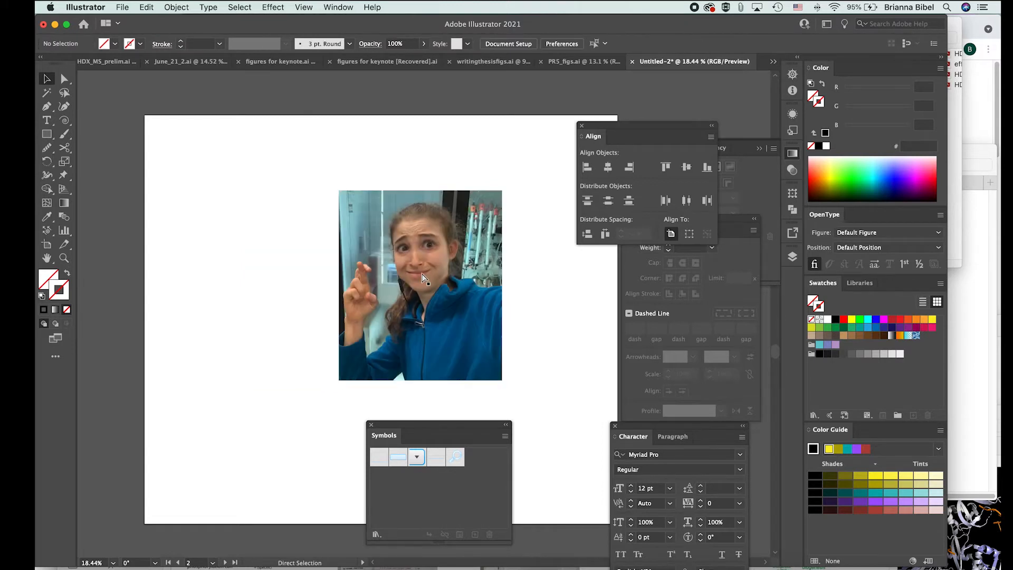
# Step: Undo the left-edge crop of the photo's clipping path
pyautogui.doubleClick(422, 279)
pyautogui.click(422, 279)
pyautogui.click(400, 172)
pyautogui.click(415, 230)
pyautogui.click(412, 176)
pyautogui.click(417, 240)
pyautogui.press('super+alt+7')
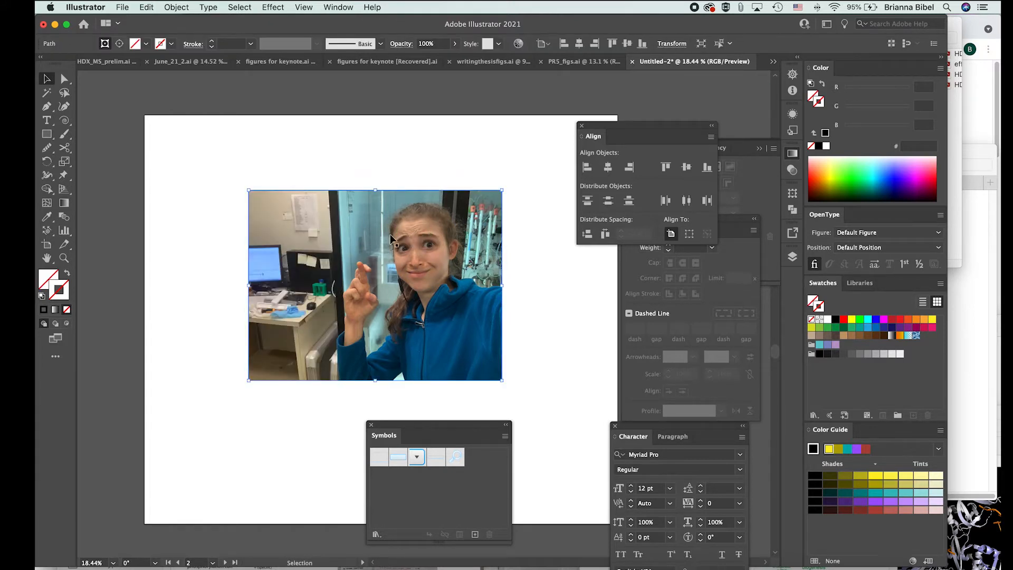
# Step: Isolate the clip group, try narrowing the image inside it from its left edge, and undo that change
pyautogui.click(304, 264)
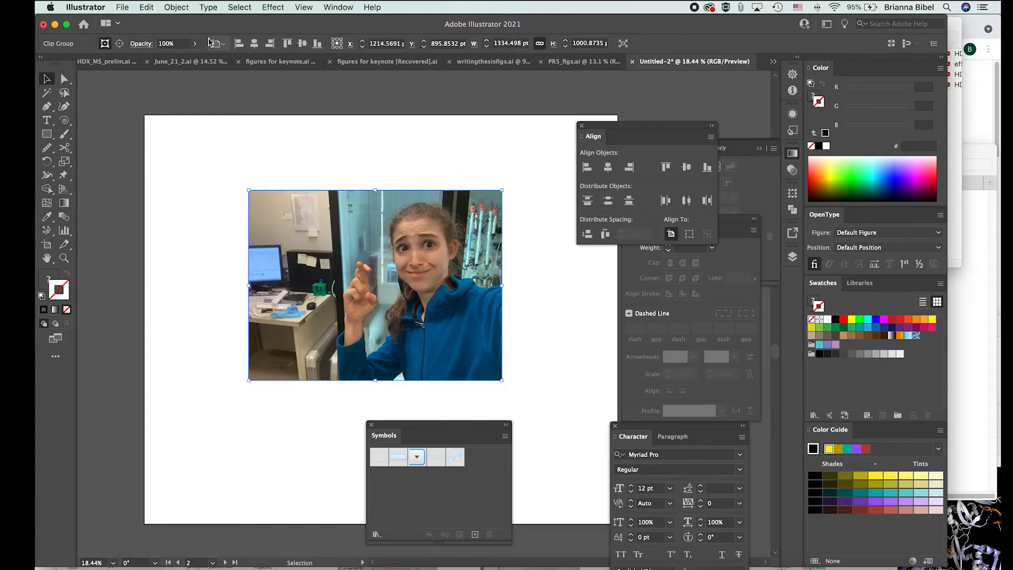
pyautogui.click(384, 237)
pyautogui.doubleClick(385, 237)
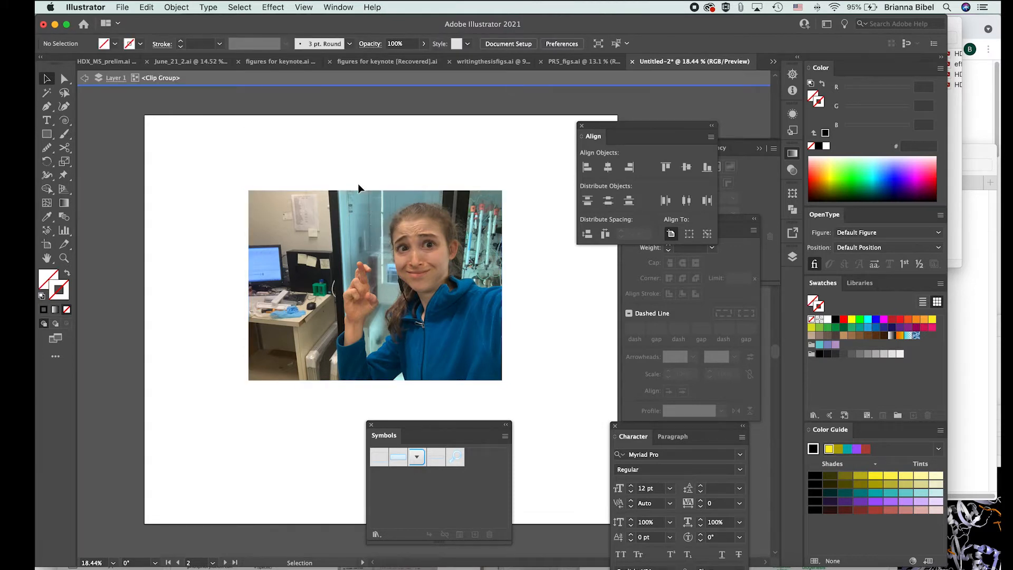
pyautogui.click(375, 270)
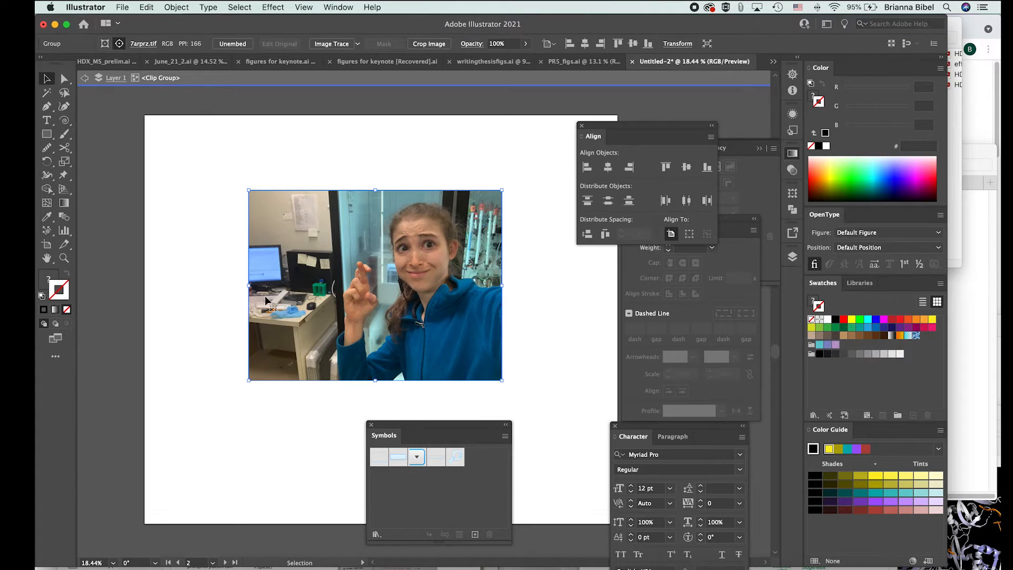
pyautogui.moveTo(248, 279); pyautogui.dragTo(336, 279)
pyautogui.press('super+z')
# Step: Edit the clipping path instead of the contents, pulling its left edge inward to hide the desk
pyautogui.click(105, 45)
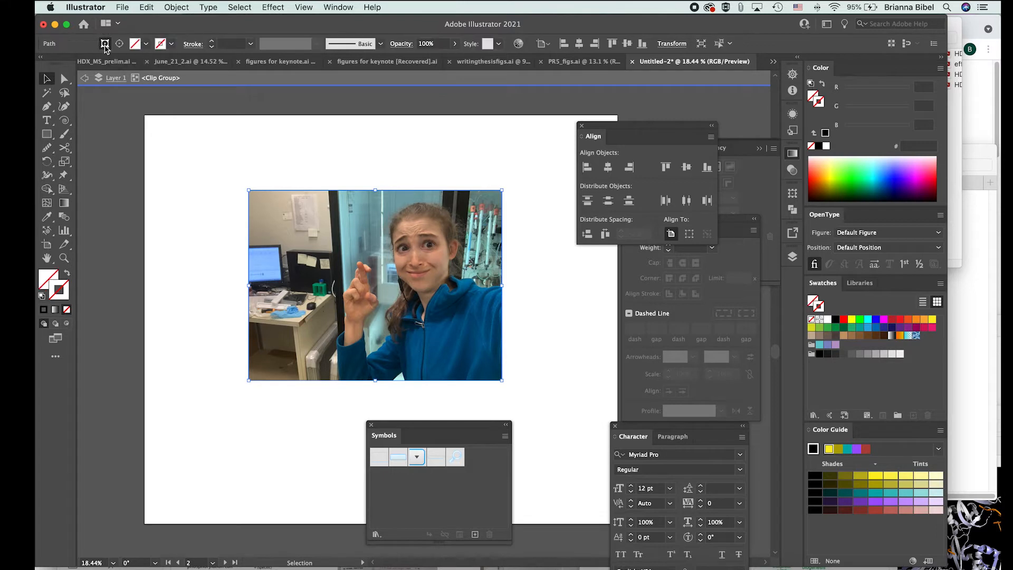
pyautogui.moveTo(246, 285); pyautogui.dragTo(338, 287)
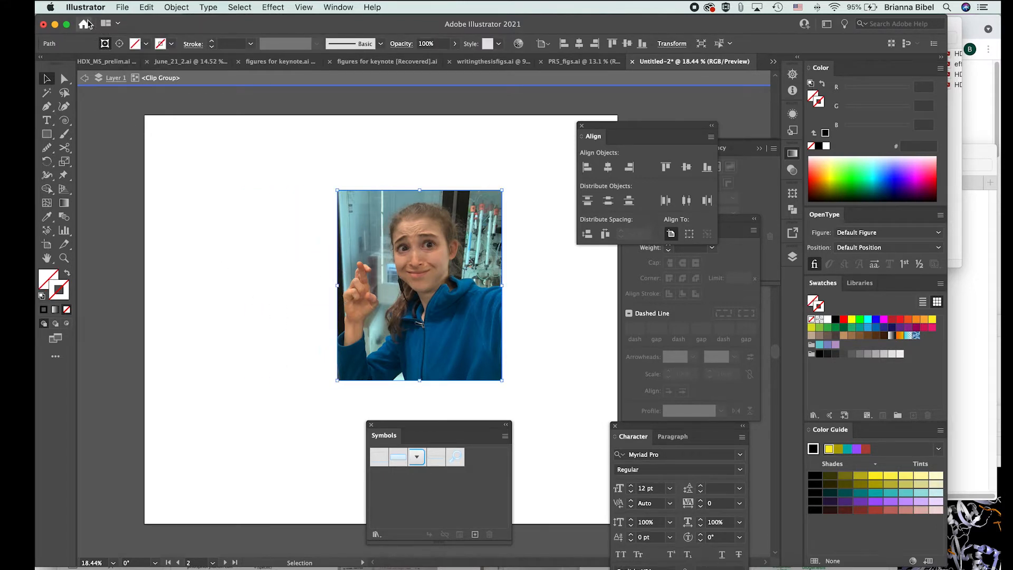
# Step: Try squashing the clip group's contents from the top edge, undo it, and switch back to editing the clipping path
pyautogui.click(119, 44)
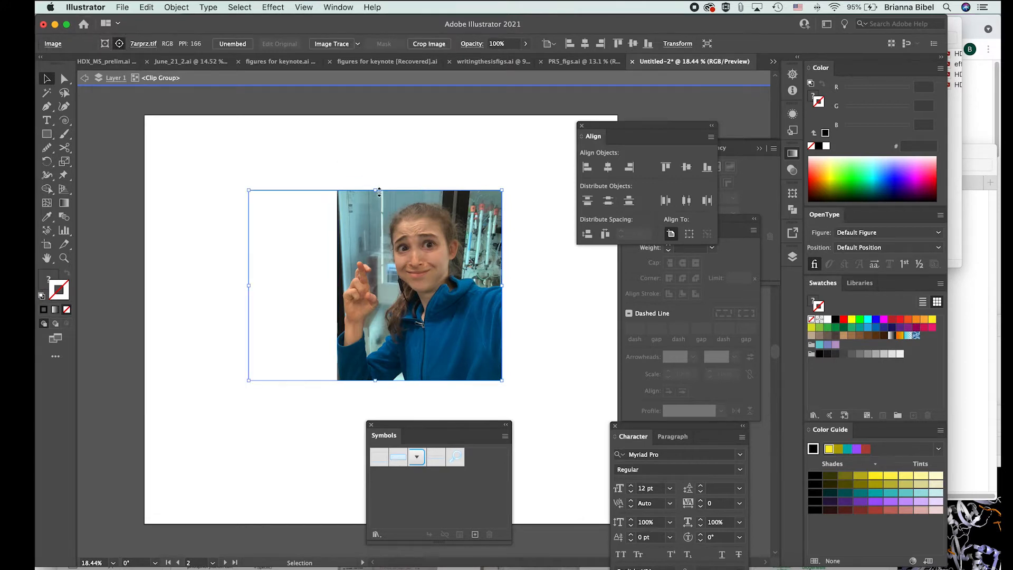
pyautogui.moveTo(379, 192); pyautogui.dragTo(379, 254)
pyautogui.press('super+z')
pyautogui.click(105, 43)
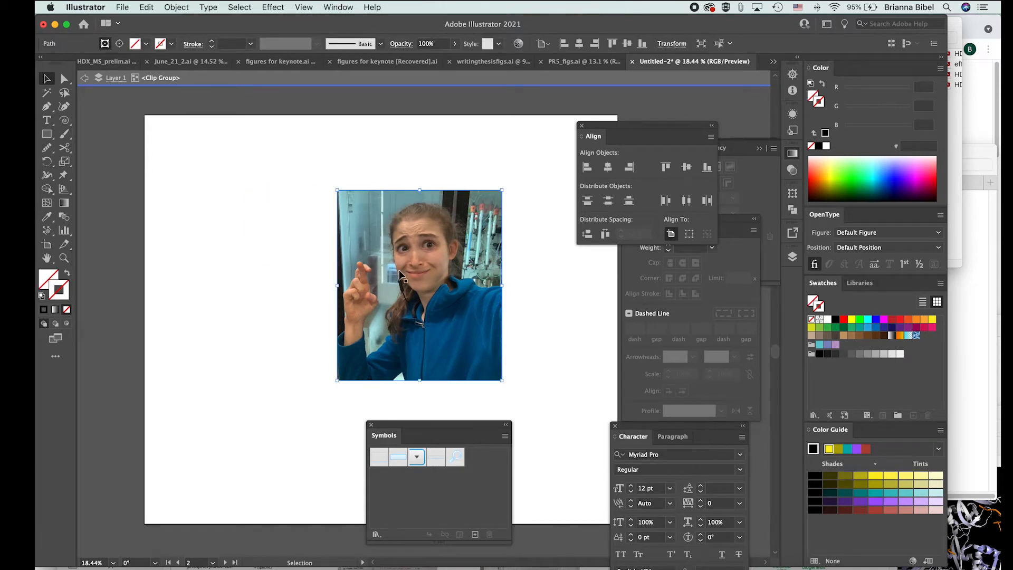
# Step: Examine the commands available for the isolated photo to find one that releases the clipping mask
pyautogui.rightClick(436, 258)
pyautogui.click(400, 274)
pyautogui.rightClick(391, 254)
pyautogui.click(488, 414)
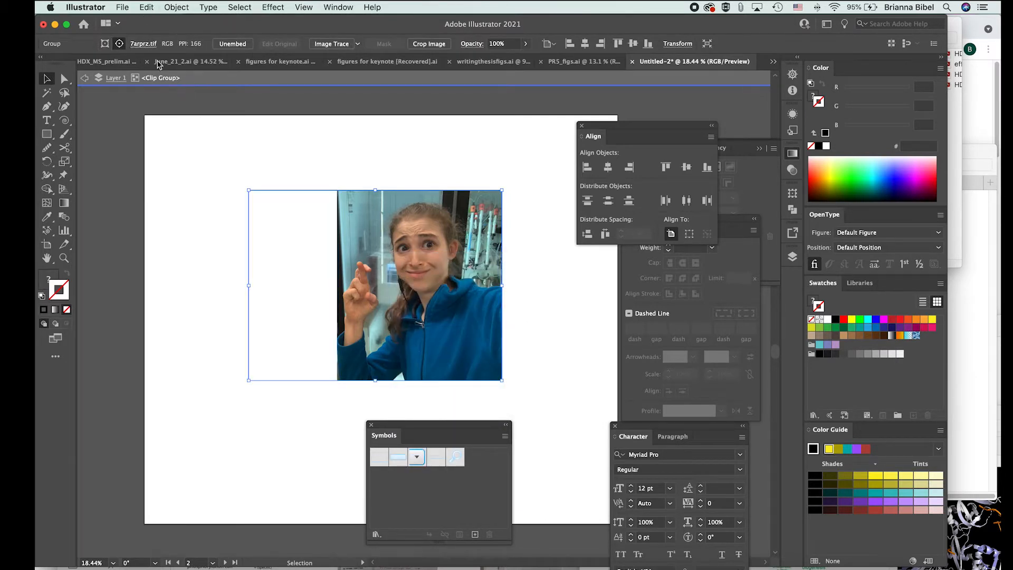
pyautogui.rightClick(394, 203)
pyautogui.click(276, 160)
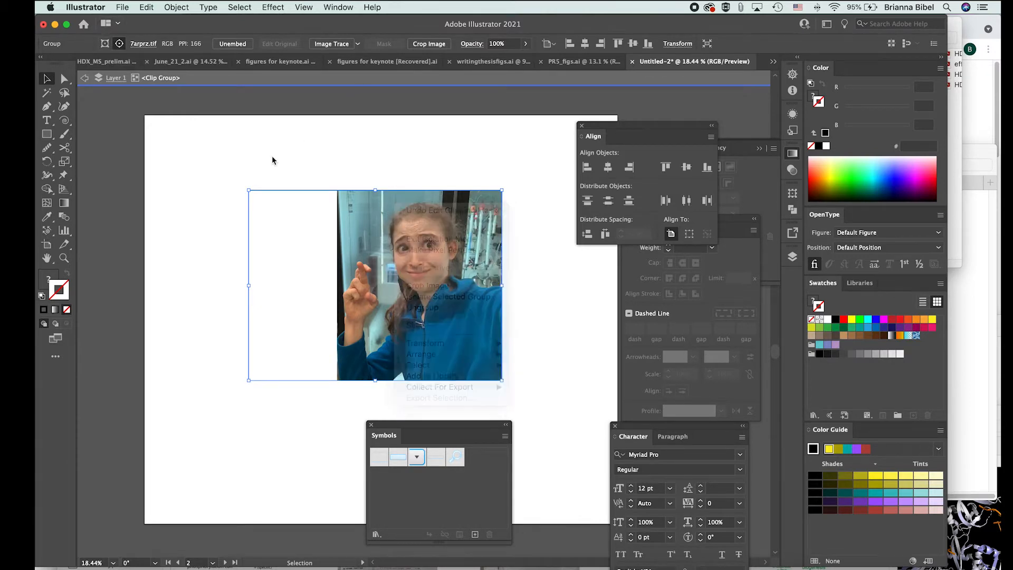
pyautogui.click(147, 6)
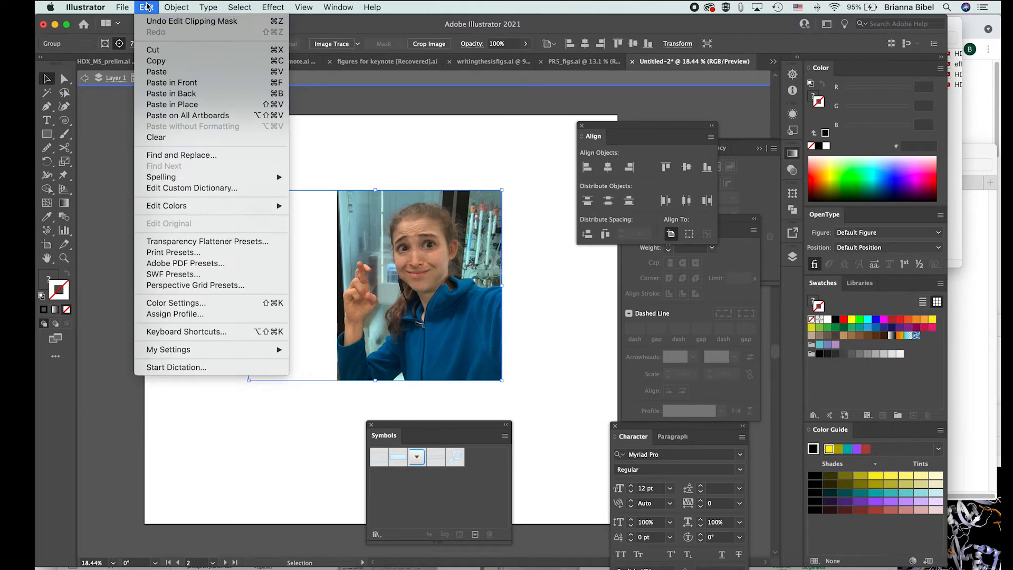
pyautogui.moveTo(164, 6)
pyautogui.moveTo(253, 381)
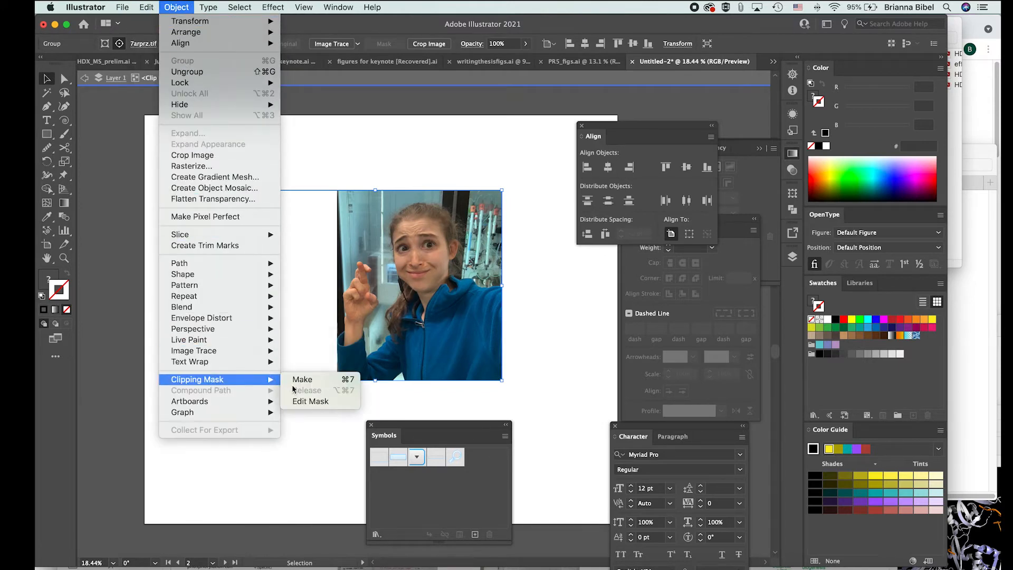
# Step: Isolate the image inside the clip group, leave isolation, check the clip group's commands, and reopen the group for editing
pyautogui.doubleClick(317, 344)
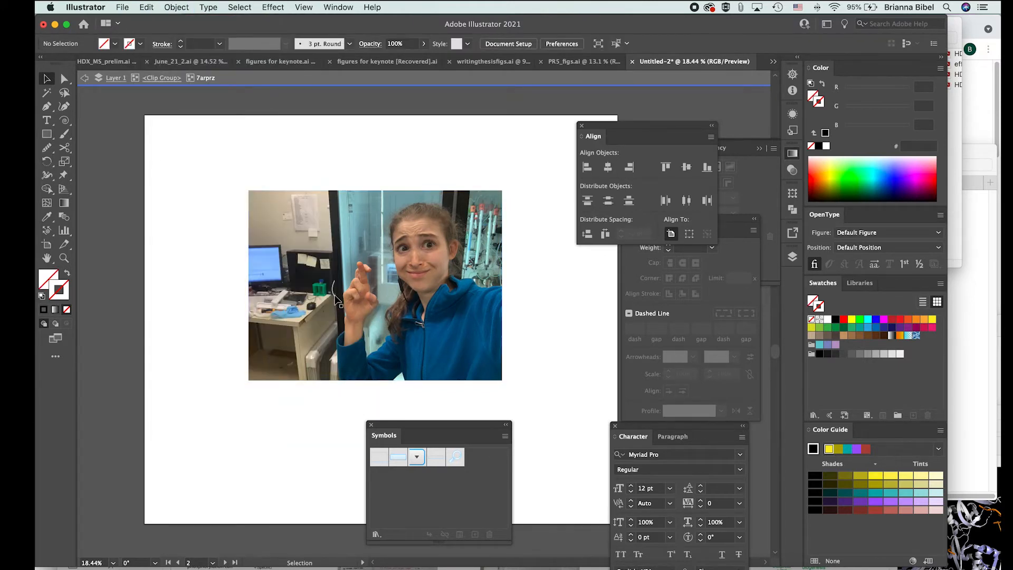
pyautogui.doubleClick(206, 345)
pyautogui.rightClick(369, 294)
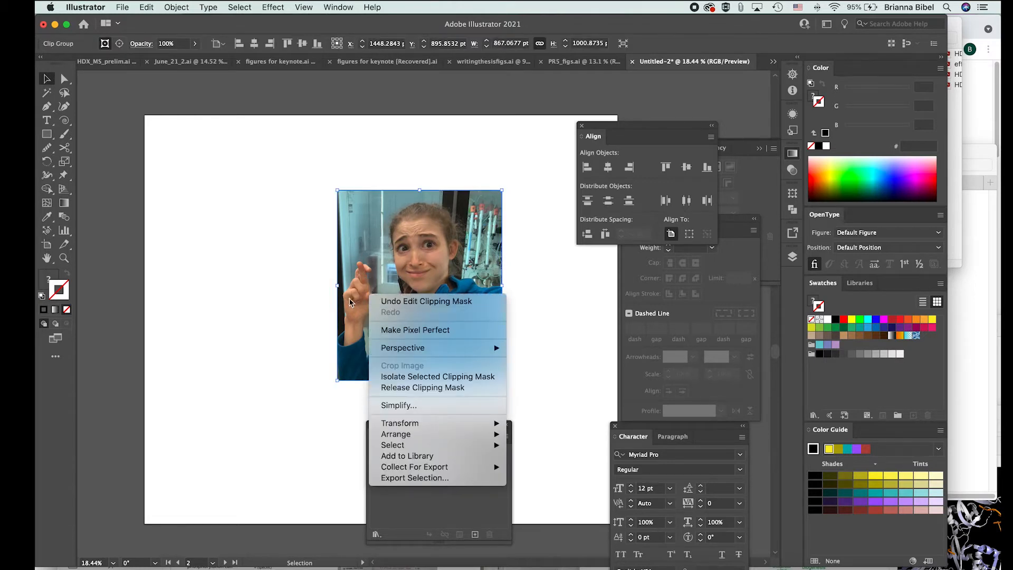
pyautogui.click(310, 296)
pyautogui.doubleClick(310, 296)
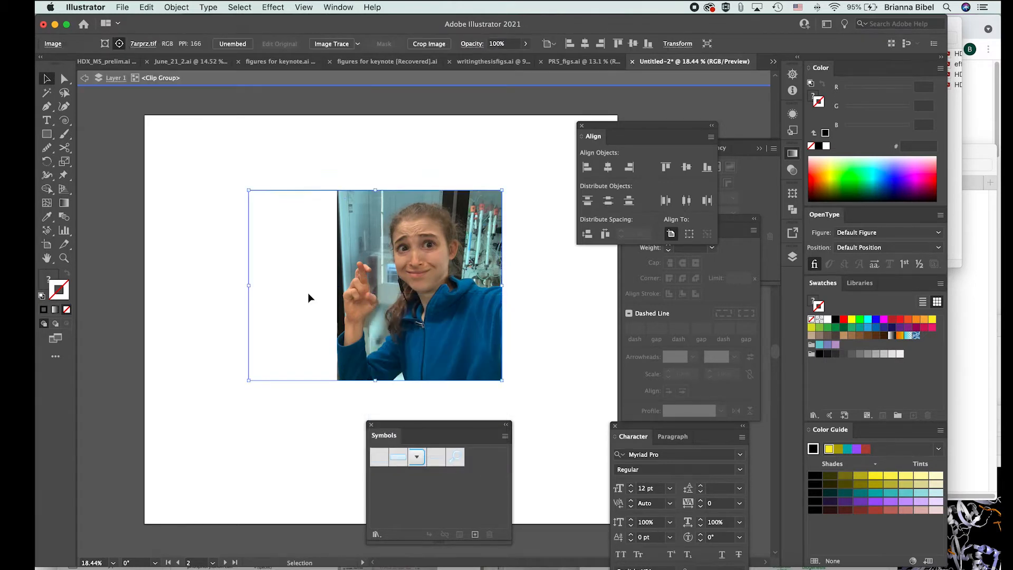
# Step: Undo the clipping path's edge change and leave isolation mode
pyautogui.press('super+z')
pyautogui.press('super+z')
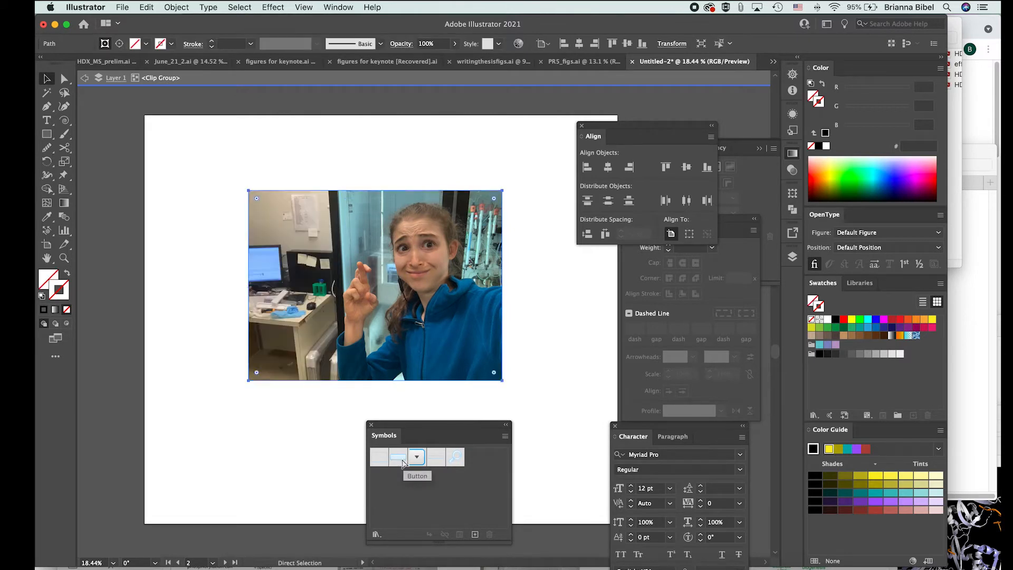
pyautogui.doubleClick(541, 244)
# Step: Release the clipping mask from the photo and deselect it
pyautogui.click(393, 262)
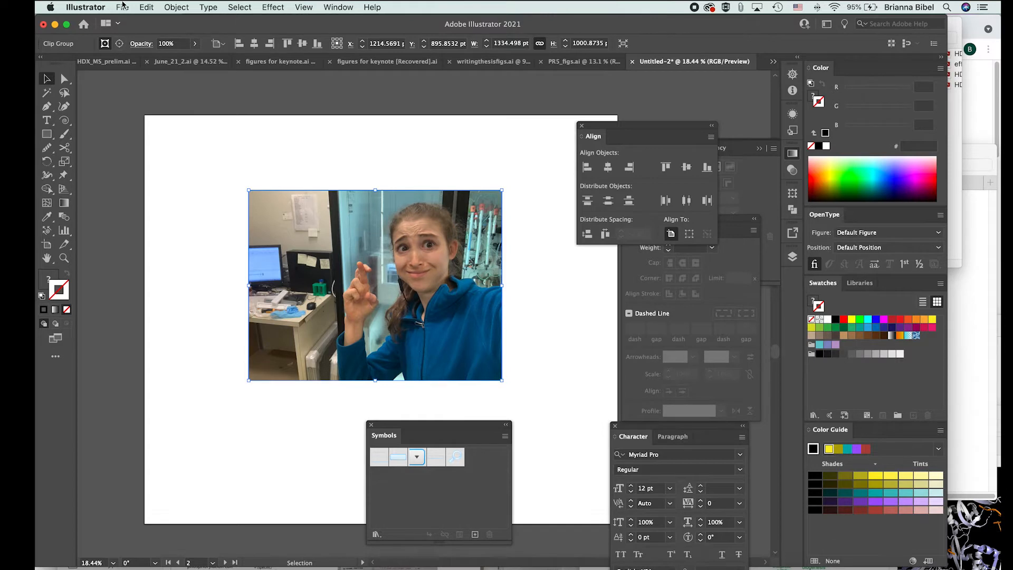
pyautogui.click(147, 7)
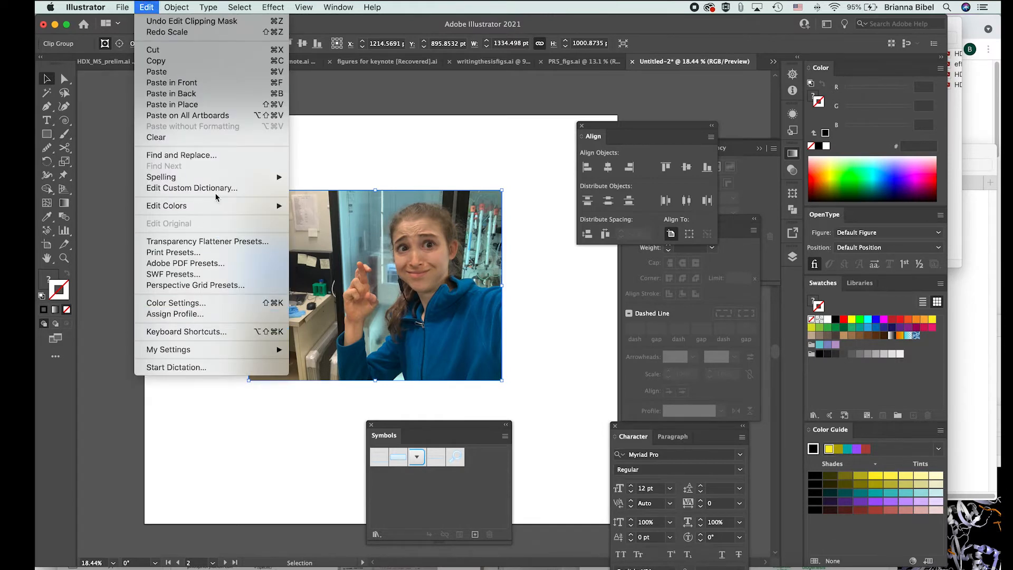
pyautogui.moveTo(177, 7)
pyautogui.moveTo(214, 380)
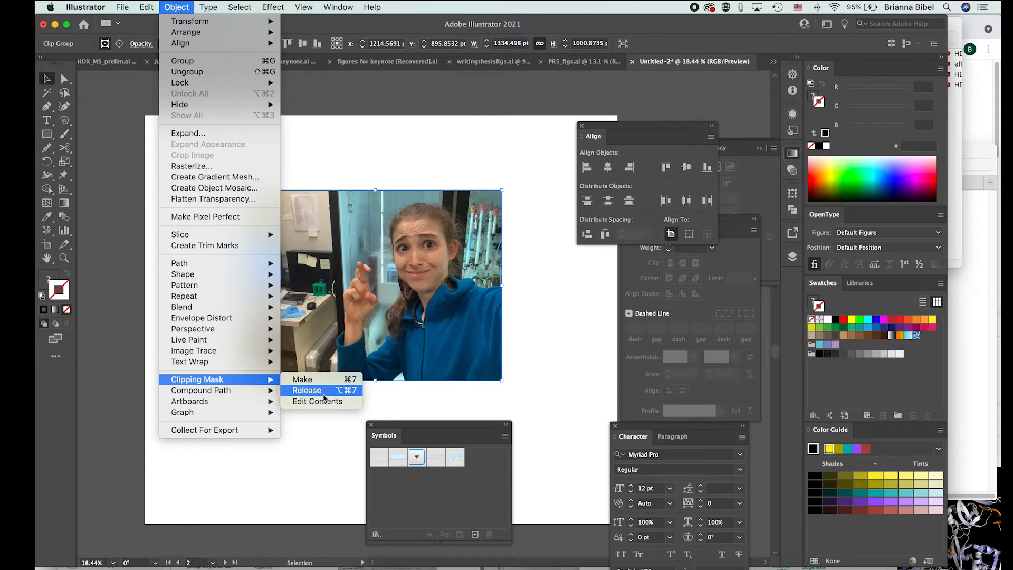
pyautogui.click(324, 391)
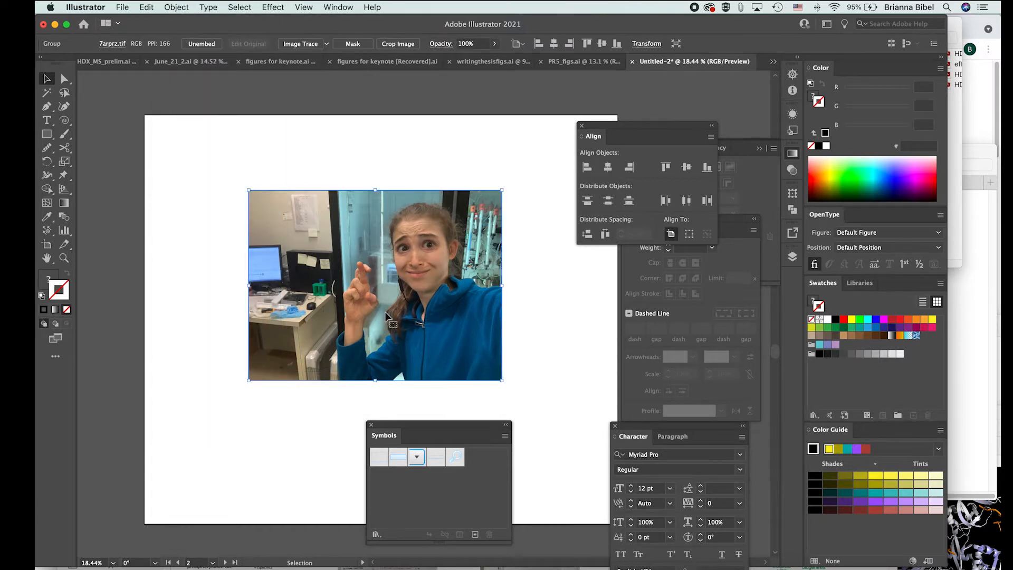
pyautogui.click(355, 164)
# Step: Crop the photo with Crop Image to about 909 by 1001 pt, cutting off the desk area at its left
pyautogui.click(408, 301)
pyautogui.click(397, 44)
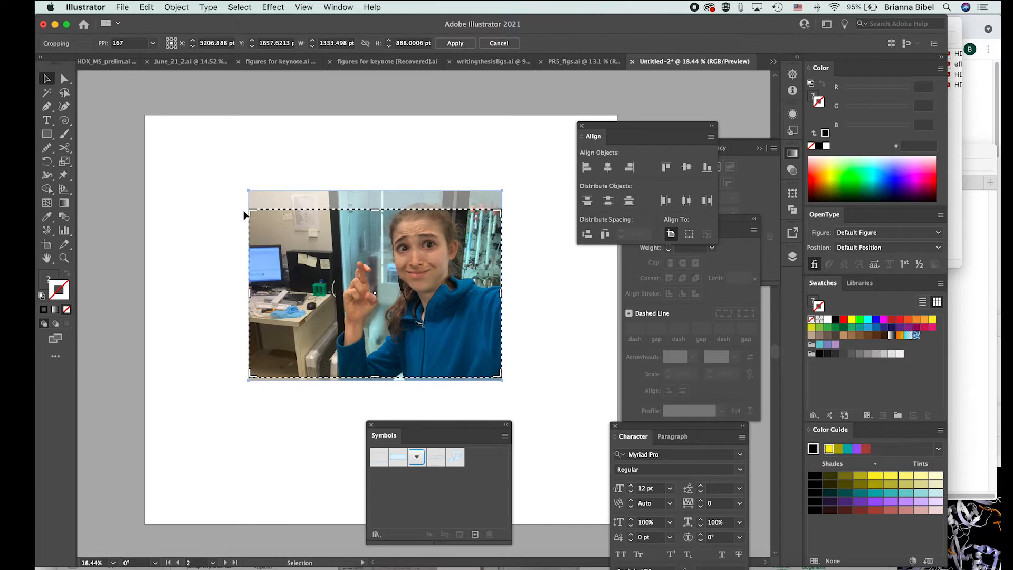
pyautogui.moveTo(251, 210); pyautogui.dragTo(331, 191)
pyautogui.moveTo(414, 378); pyautogui.dragTo(413, 393)
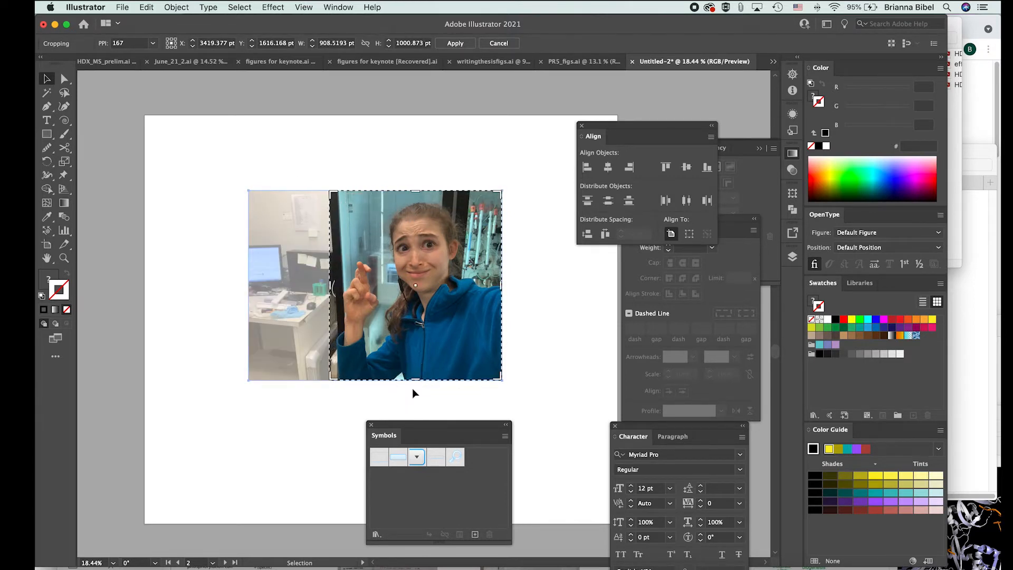
pyautogui.press('Return')
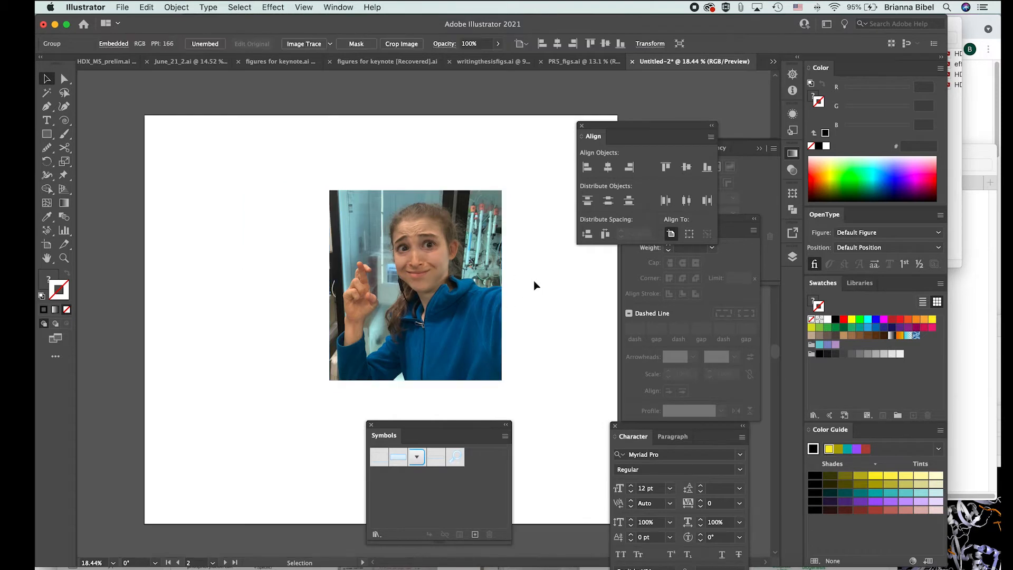
# Step: Move the cropped photo slightly left on the artboard and enter isolation mode on it
pyautogui.click(535, 285)
pyautogui.moveTo(403, 251); pyautogui.dragTo(358, 250)
pyautogui.doubleClick(346, 253)
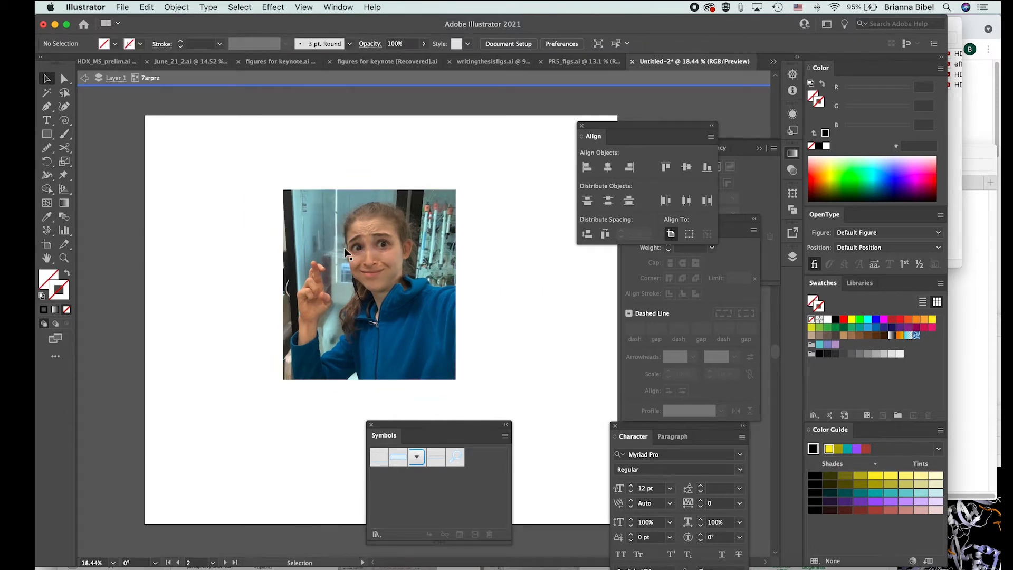
# Step: Try to unembed the selected photo into a separate Photoshop (PSD) file
pyautogui.click(344, 253)
pyautogui.click(253, 197)
pyautogui.click(375, 252)
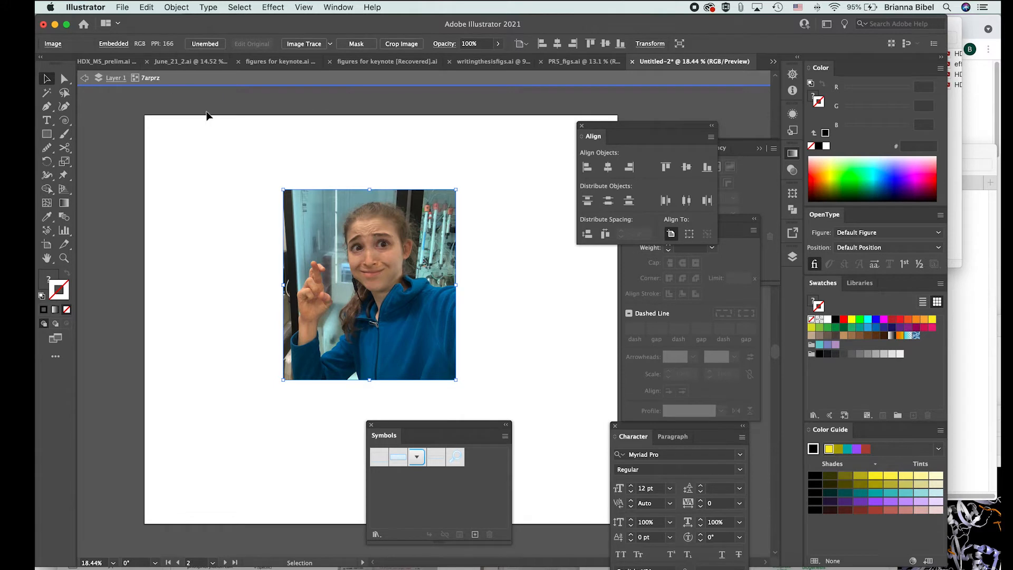
pyautogui.click(280, 164)
pyautogui.click(380, 217)
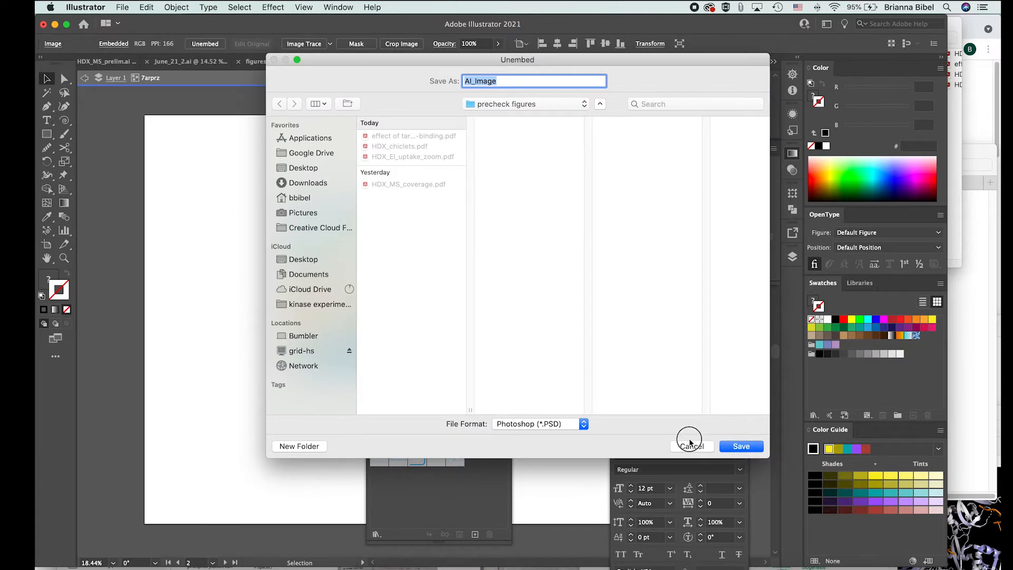
pyautogui.click(688, 450)
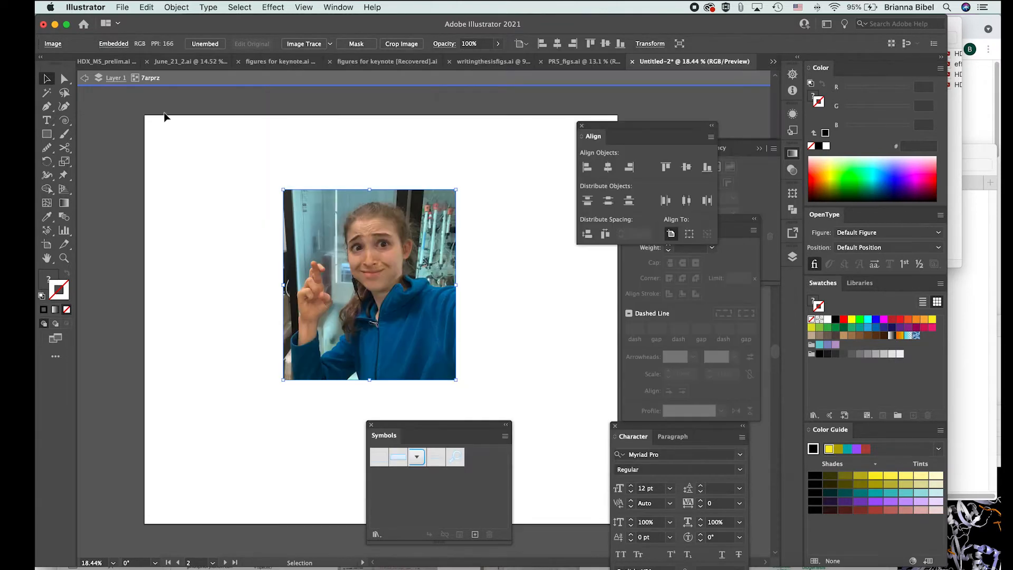
# Step: Bring the uncropped lab selfie from the Photos library onto the artboard beside the cropped photo
pyautogui.click(229, 204)
pyautogui.hscroll(2, 205, 469)
pyautogui.scroll(-1, 204, 469)
pyautogui.click(305, 565)
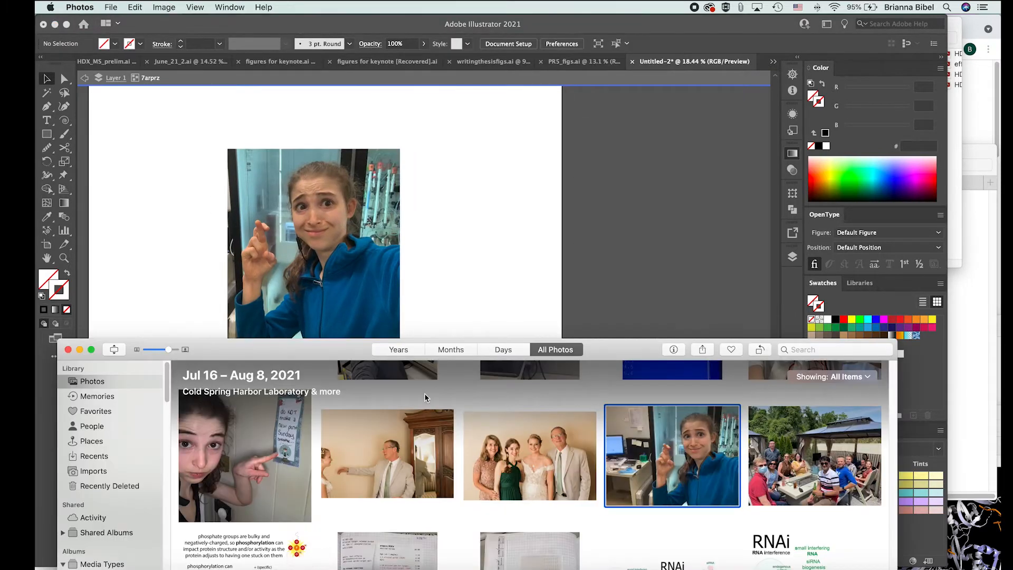
pyautogui.moveTo(632, 469); pyautogui.dragTo(501, 235)
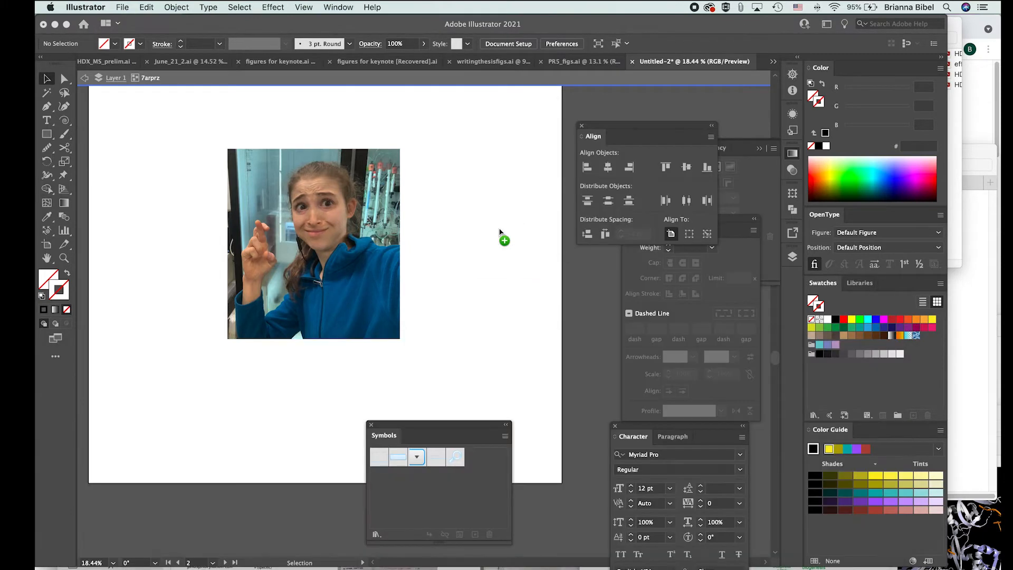
pyautogui.hscroll(3, 487, 230)
pyautogui.scroll(-1, 486, 230)
# Step: Examine the newly placed photo's linked file path and relink options
pyautogui.click(524, 258)
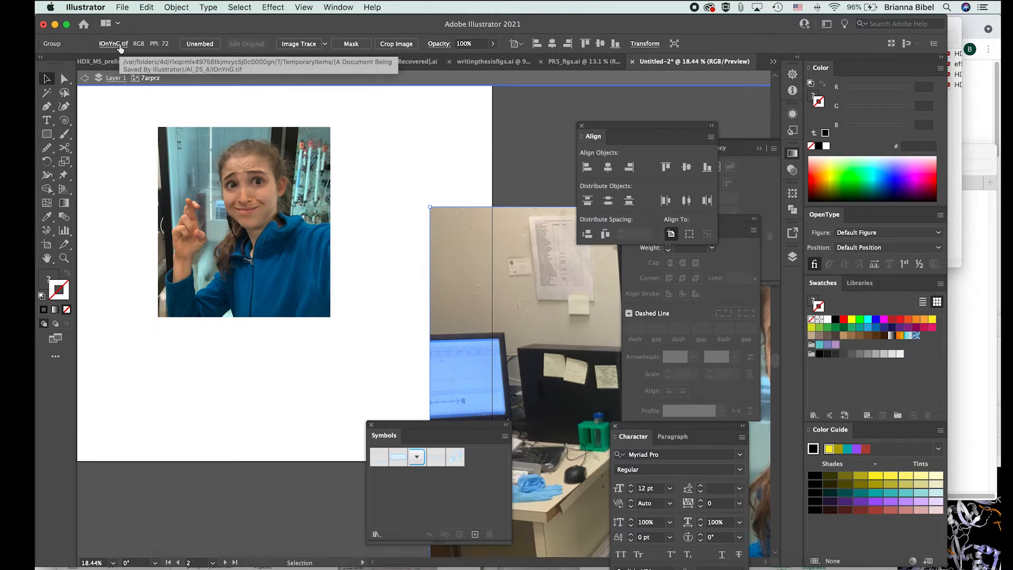
pyautogui.click(114, 44)
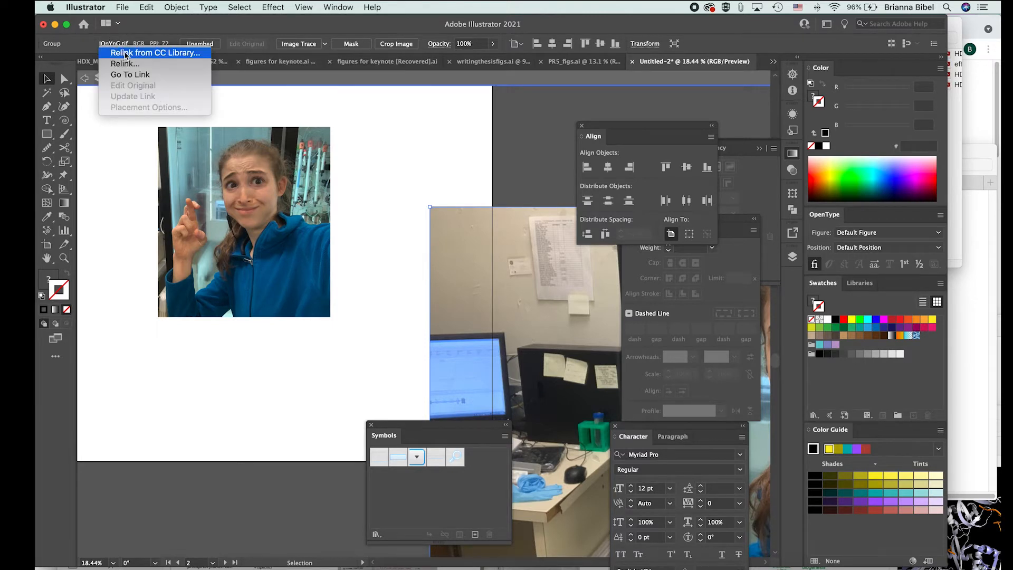
pyautogui.click(352, 157)
pyautogui.click(400, 192)
# Step: Delete both the placed photo and the cropped photo, and leave isolation mode
pyautogui.scroll(-3, 537, 330)
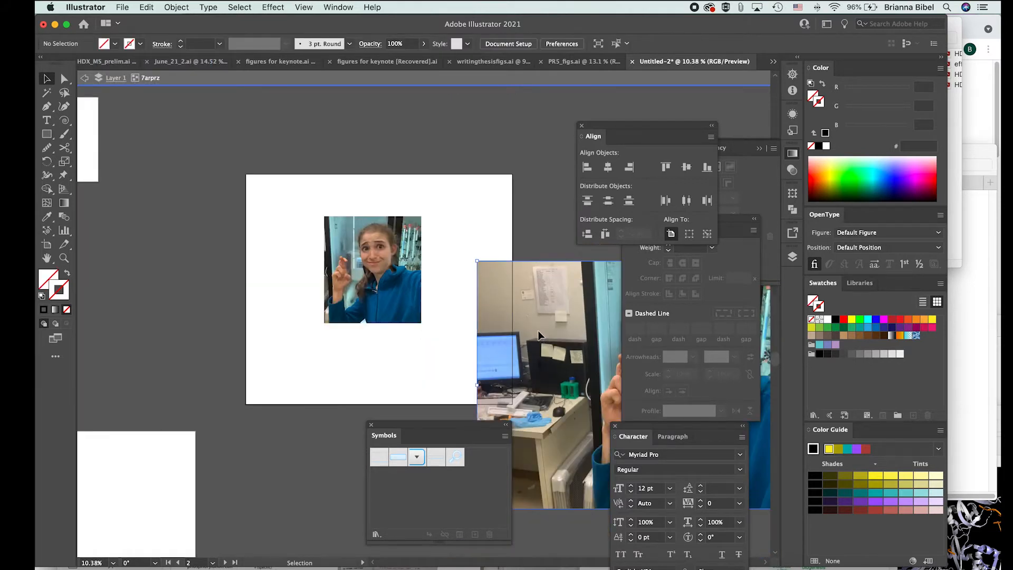
pyautogui.press('Delete')
pyautogui.click(389, 240)
pyautogui.press('Delete')
pyautogui.hscroll(-6, 388, 241)
pyautogui.doubleClick(388, 241)
pyautogui.hscroll(7, 388, 240)
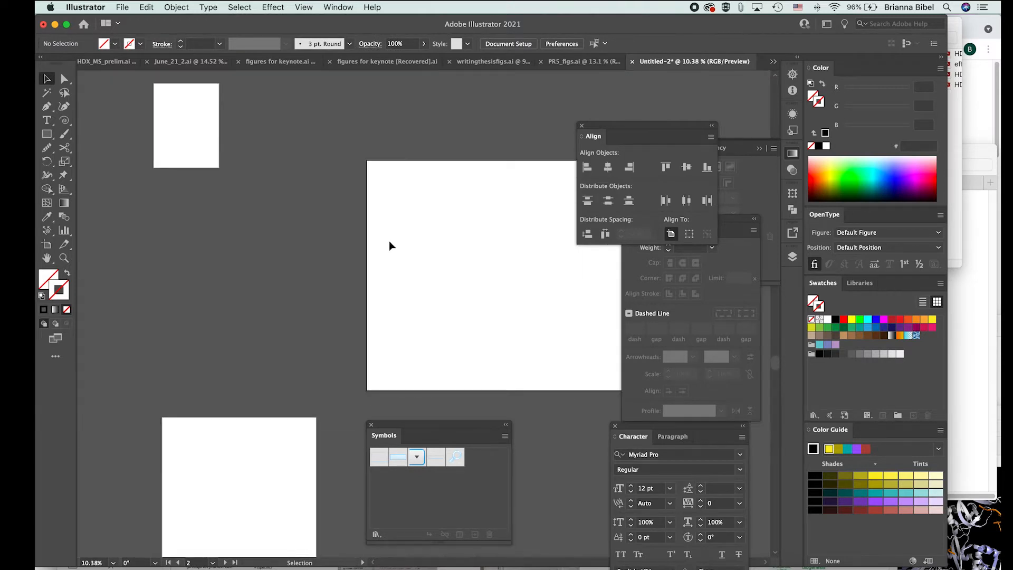
# Step: Draw a near-square rectangle on the empty artboard's left half and give it a black fill with no stroke
pyautogui.scroll(3, 388, 241)
pyautogui.hscroll(-2, 388, 241)
pyautogui.scroll(2, 388, 240)
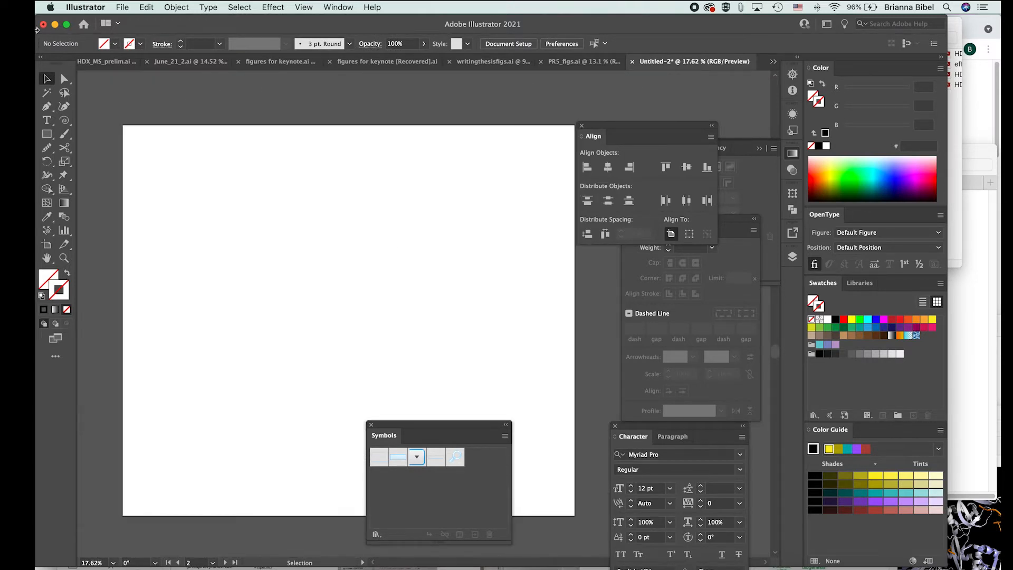
pyautogui.moveTo(47, 134); pyautogui.dragTo(77, 138)
pyautogui.moveTo(210, 197); pyautogui.dragTo(318, 303)
pyautogui.click(47, 78)
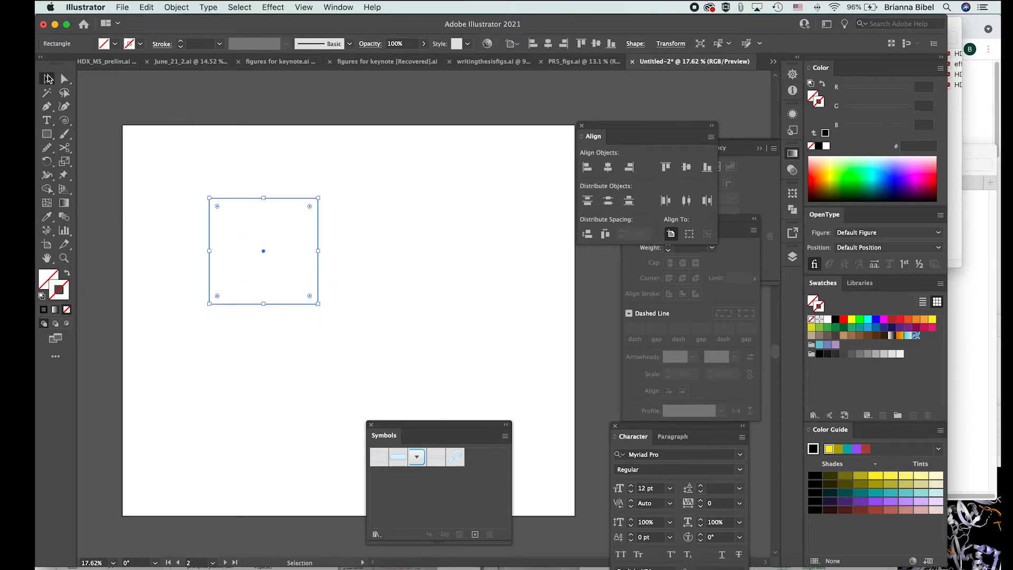
pyautogui.click(827, 135)
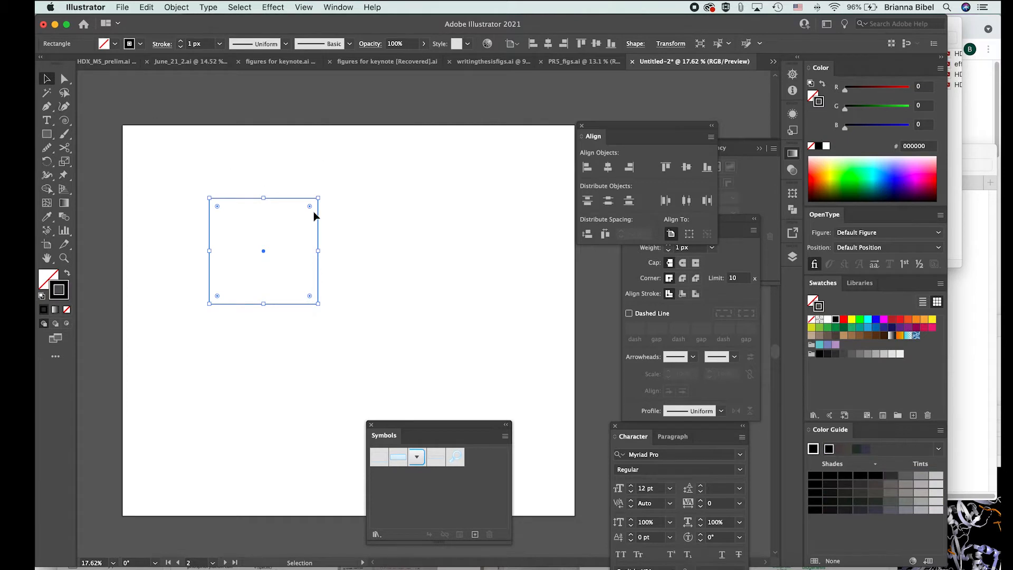
pyautogui.click(822, 84)
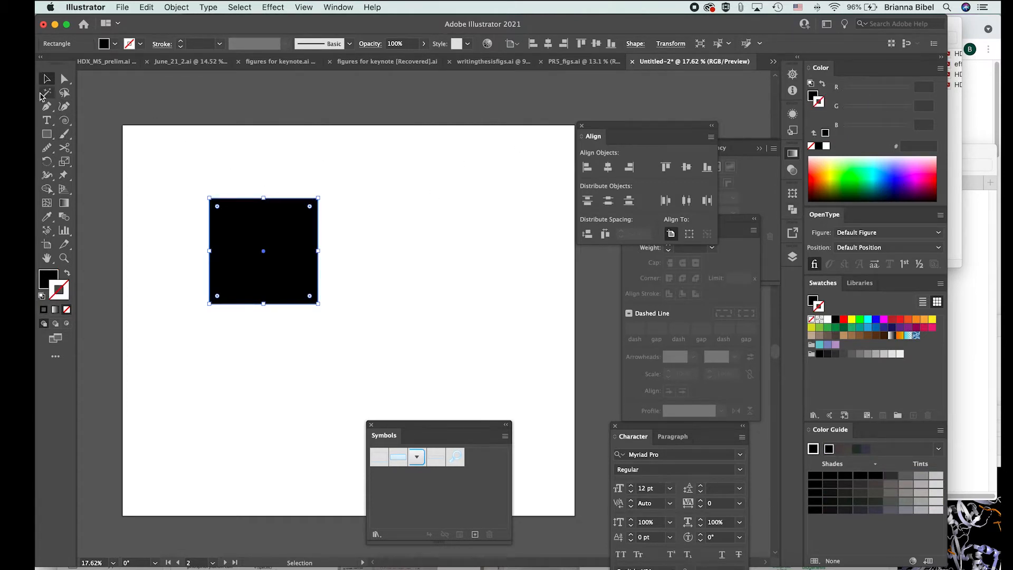
# Step: Draw a circle near the artboard's upper right and a narrow upright ellipse about 171 by 497 pt below it
pyautogui.moveTo(47, 134); pyautogui.dragTo(94, 160)
pyautogui.moveTo(491, 179); pyautogui.dragTo(563, 250)
pyautogui.moveTo(424, 282); pyautogui.dragTo(456, 372)
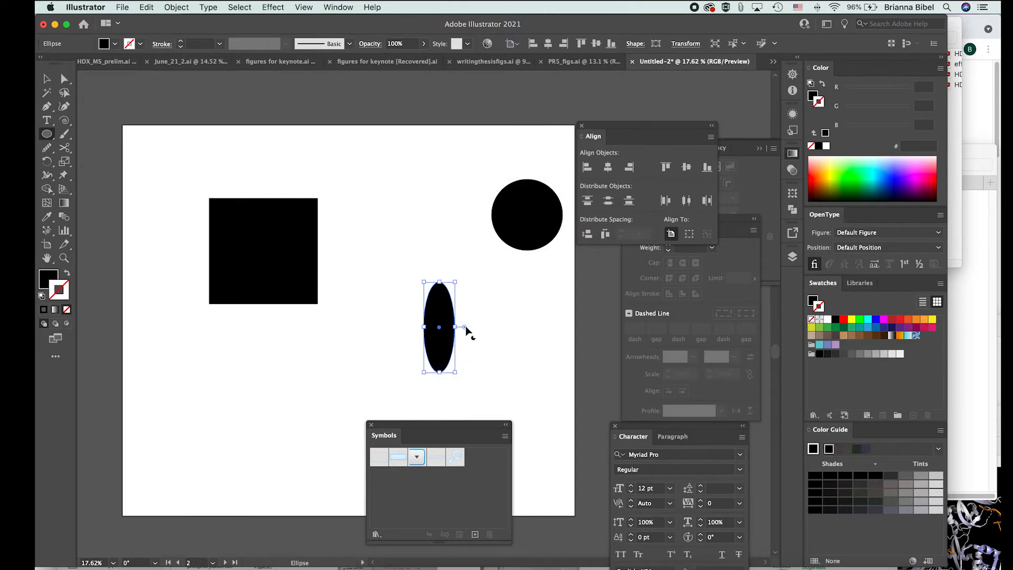
# Step: Cut the narrow ellipse's lower-right quarter away with its pie handle and check its transform values
pyautogui.moveTo(464, 327); pyautogui.dragTo(441, 337)
pyautogui.click(686, 44)
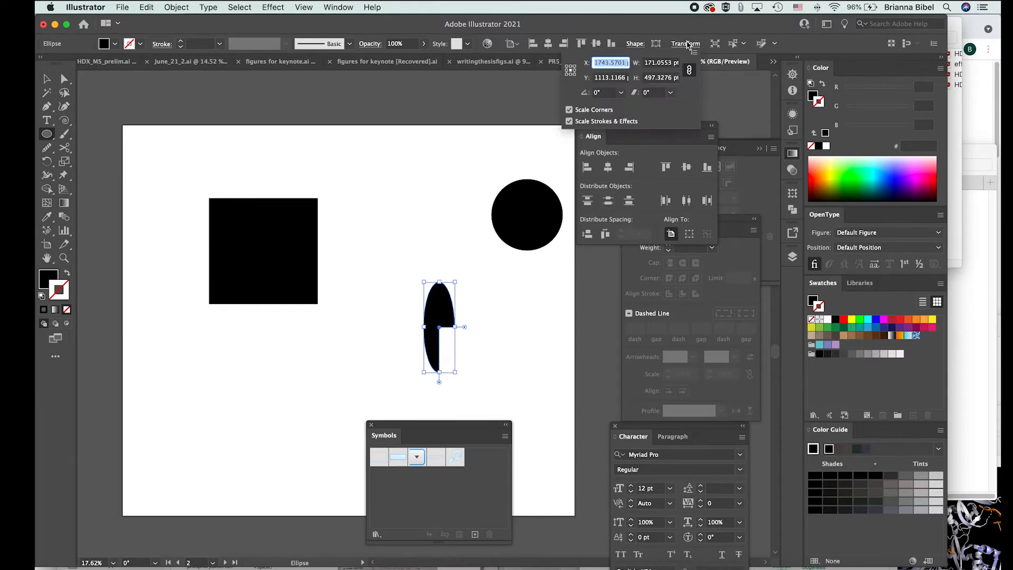
pyautogui.click(686, 43)
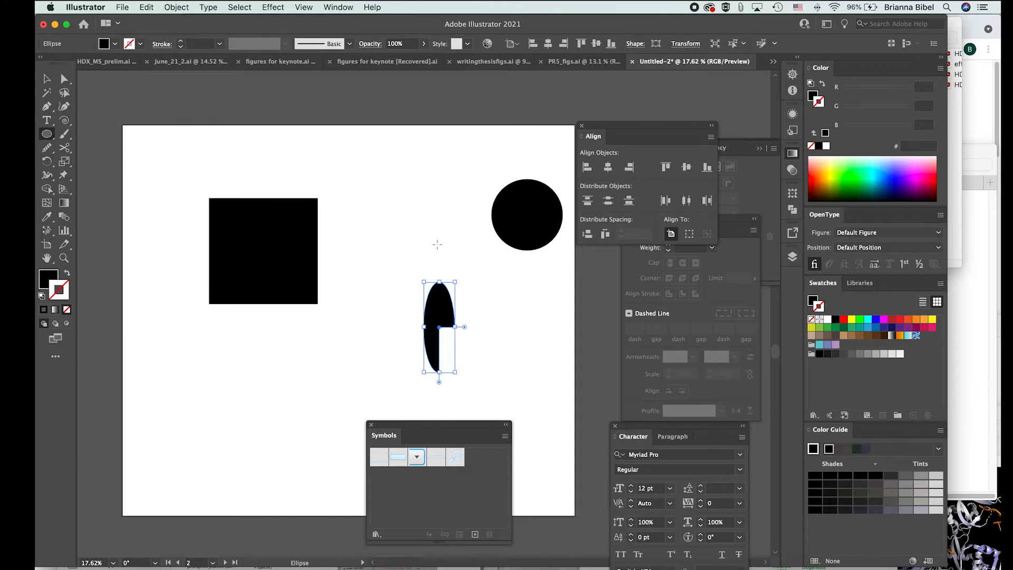
# Step: Widen and rotate the cut ellipse into a Pac-Man shape and place the circle beside its mouth
pyautogui.click(47, 78)
pyautogui.click(397, 214)
pyautogui.moveTo(520, 183); pyautogui.dragTo(405, 185)
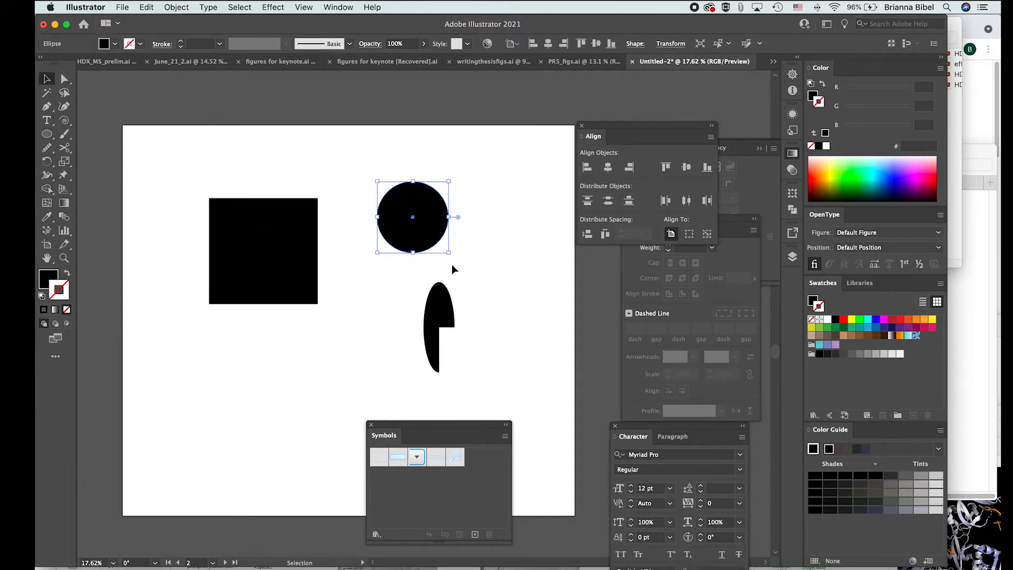
pyautogui.click(444, 304)
pyautogui.moveTo(458, 277); pyautogui.dragTo(419, 317)
pyautogui.click(473, 312)
pyautogui.moveTo(403, 245); pyautogui.dragTo(476, 364)
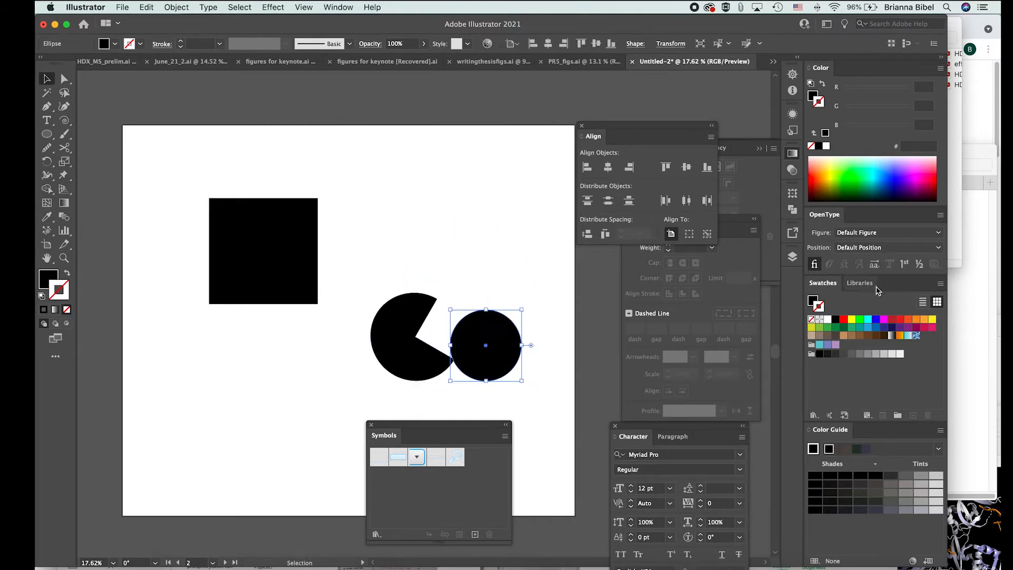
# Step: Give the circle a red fill and no stroke
pyautogui.click(900, 319)
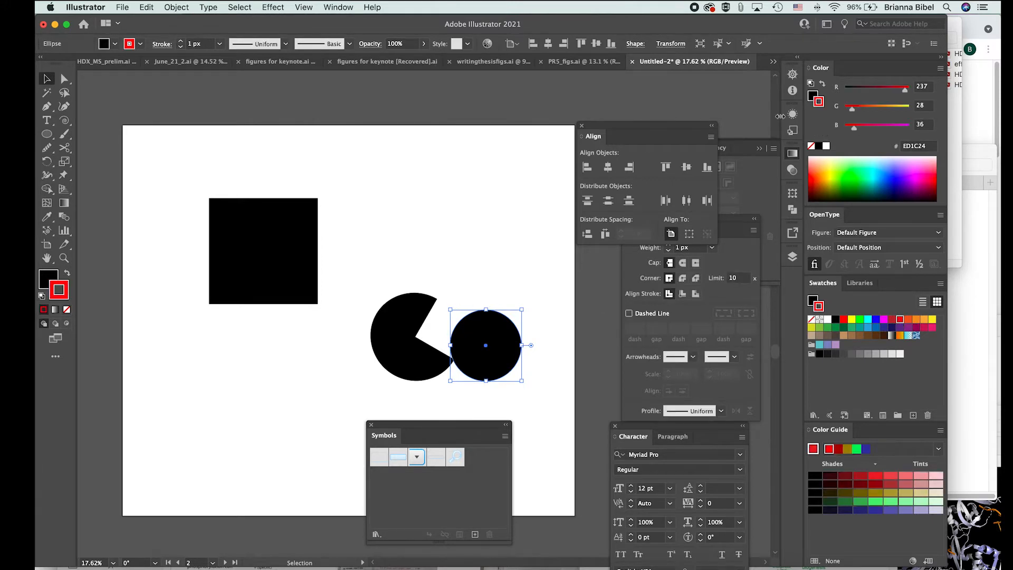
pyautogui.click(824, 84)
pyautogui.click(812, 148)
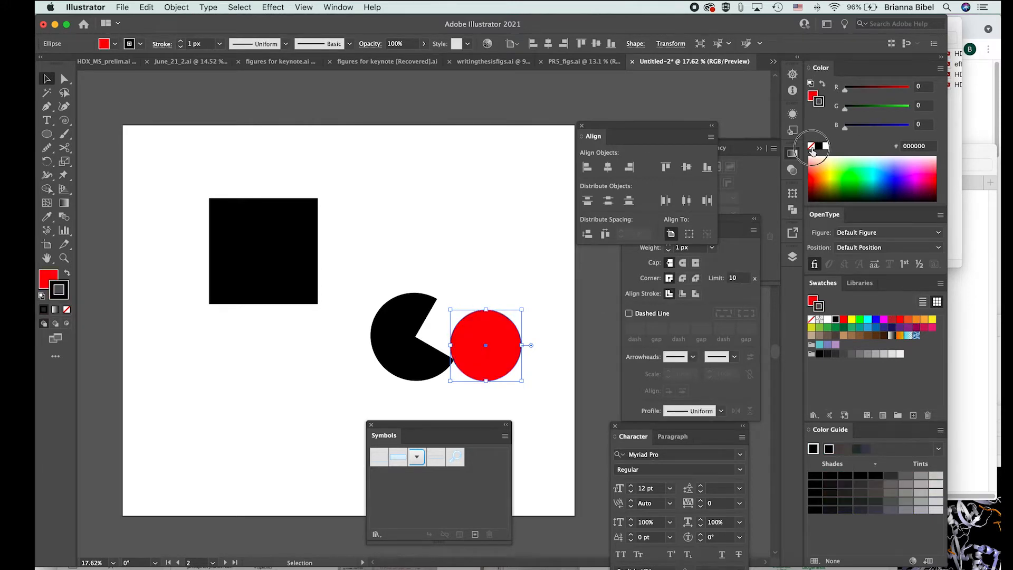
# Step: Reposition the red circle and the Pac-Man shape so that they partly overlap
pyautogui.click(406, 271)
pyautogui.moveTo(518, 362)
pyautogui.mouseDown()
pyautogui.moveTo(485, 364)
pyautogui.moveTo(481, 375)
pyautogui.moveTo(460, 348)
pyautogui.mouseUp()
pyautogui.click(504, 367)
pyautogui.click(511, 346)
# Step: Try Pathfinder's Unite on the Pac-Man shape, the red circle and the unpainted rectangle, and undo it
pyautogui.moveTo(527, 398); pyautogui.dragTo(454, 264)
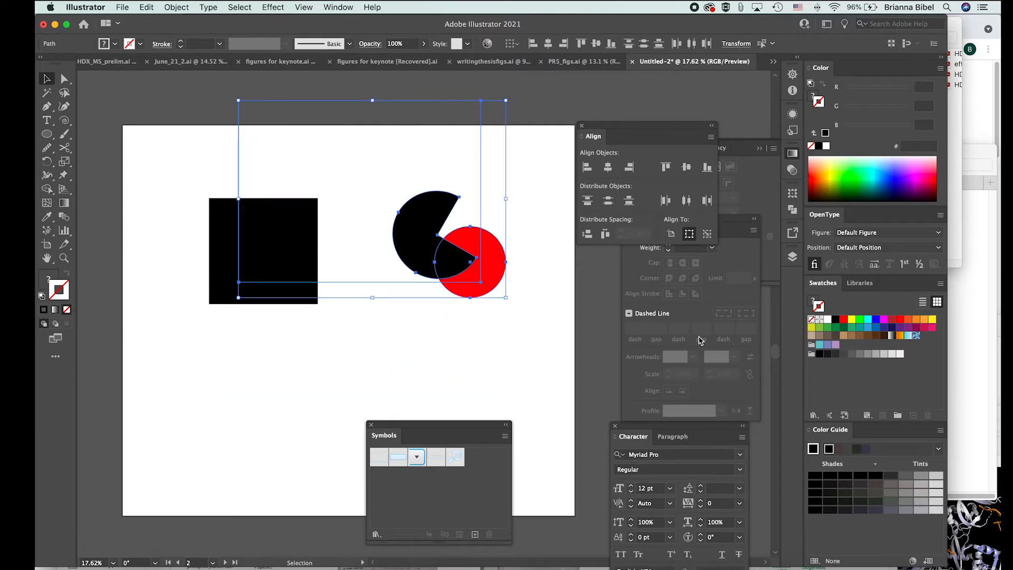
pyautogui.click(792, 211)
pyautogui.click(654, 221)
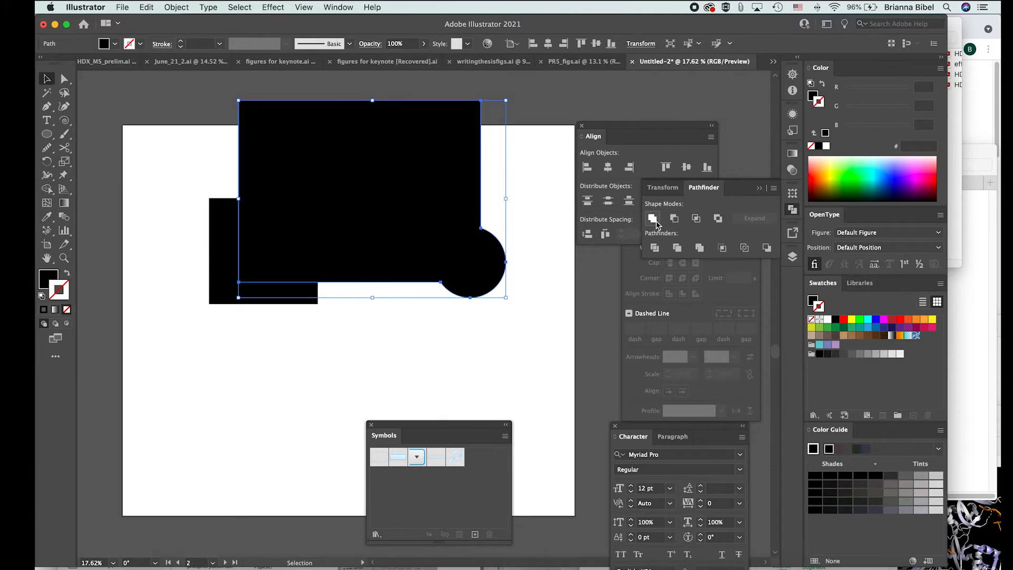
pyautogui.press('super+z')
# Step: Select only the Pac-Man shape and the red circle
pyautogui.click(532, 274)
pyautogui.click(408, 238)
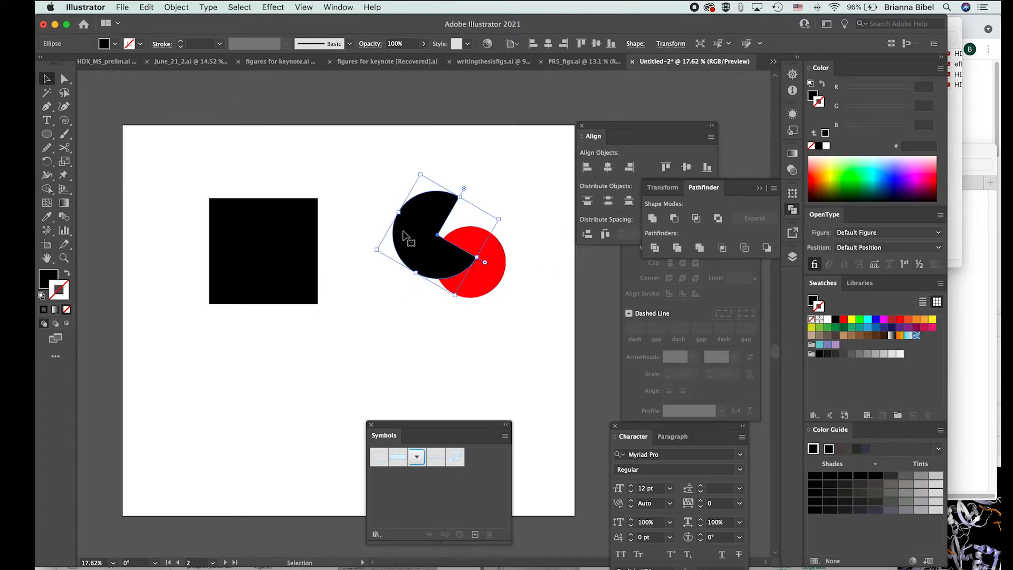
pyautogui.keyDown('shift'); pyautogui.click(495, 275); pyautogui.keyUp('shift')
# Step: Try the Unite and Minus Front shape modes on the two overlapping shapes, undoing each
pyautogui.click(653, 218)
pyautogui.press('a')
pyautogui.press('super+z')
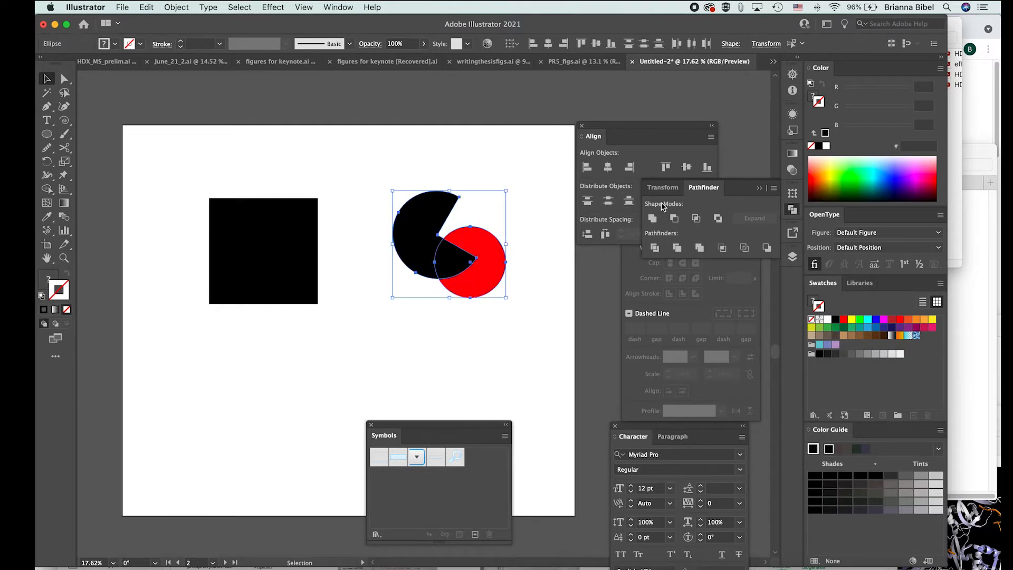
pyautogui.click(674, 218)
pyautogui.click(558, 260)
pyautogui.press('super+z')
# Step: Try the Intersect and Exclude shape modes on the two overlapping shapes, undoing each
pyautogui.click(696, 218)
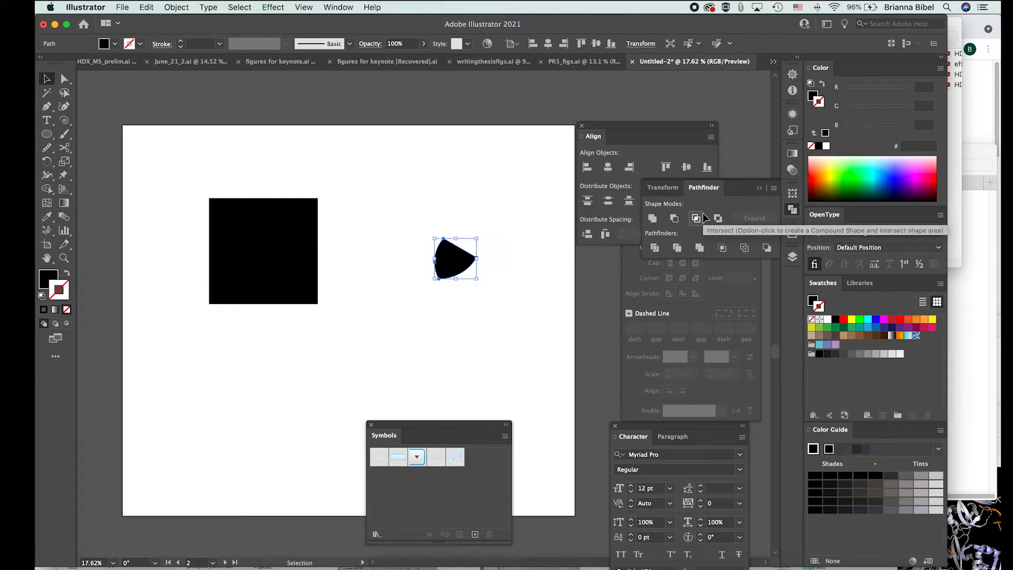
pyautogui.press('super+z')
pyautogui.click(719, 218)
pyautogui.press('super+z')
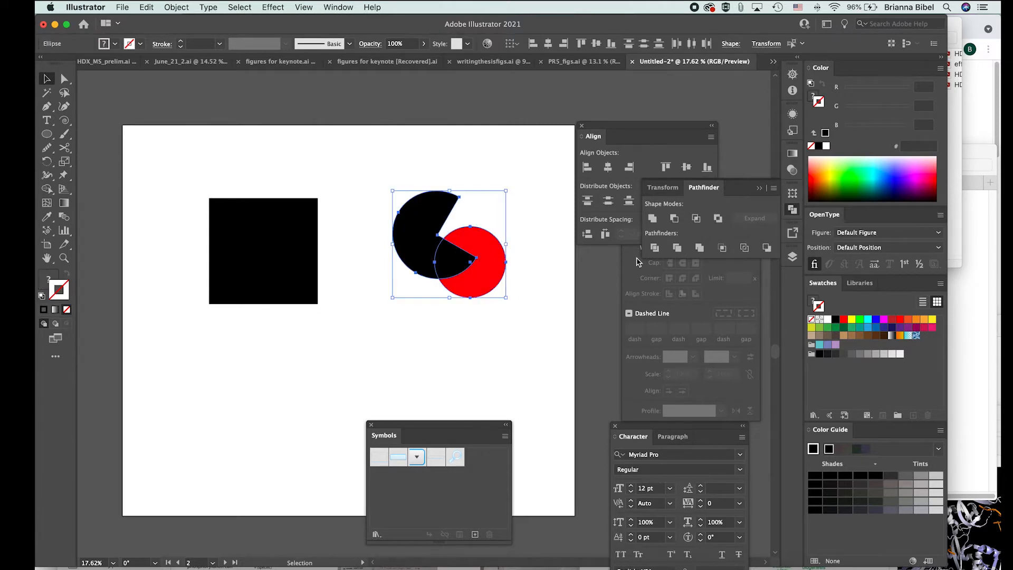
# Step: Divide the Pac-Man shape and red circle along their overlaps and enter isolation mode on the divided group
pyautogui.click(654, 248)
pyautogui.click(515, 271)
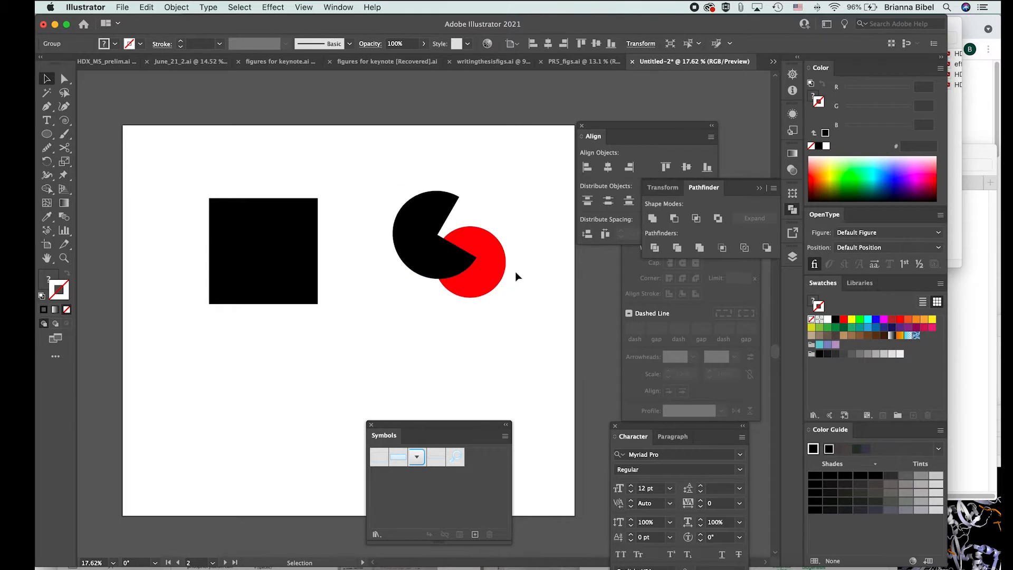
pyautogui.doubleClick(506, 271)
# Step: Pull the divided red and black pieces apart, and undo the moves
pyautogui.moveTo(485, 272); pyautogui.dragTo(527, 282)
pyautogui.moveTo(442, 276); pyautogui.dragTo(431, 330)
pyautogui.click(512, 370)
pyautogui.press('super+z')
pyautogui.press('super+z')
pyautogui.press('super+z')
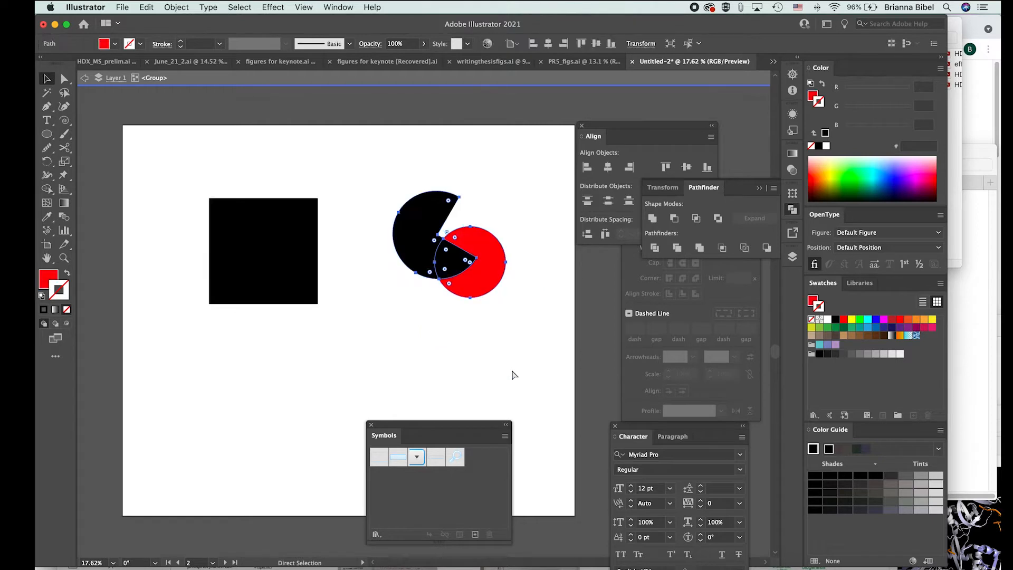
# Step: Leave isolation mode and deselect the divided shapes
pyautogui.press('Escape')
pyautogui.click(520, 349)
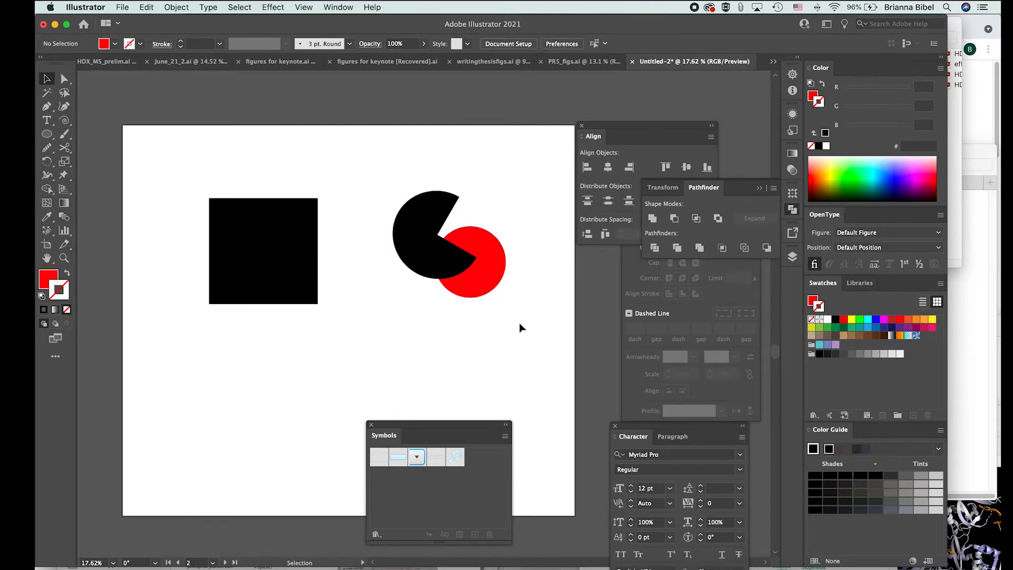
pyautogui.moveTo(440, 254); pyautogui.dragTo(441, 255)
pyautogui.click(518, 305)
pyautogui.moveTo(374, 96); pyautogui.dragTo(431, 149)
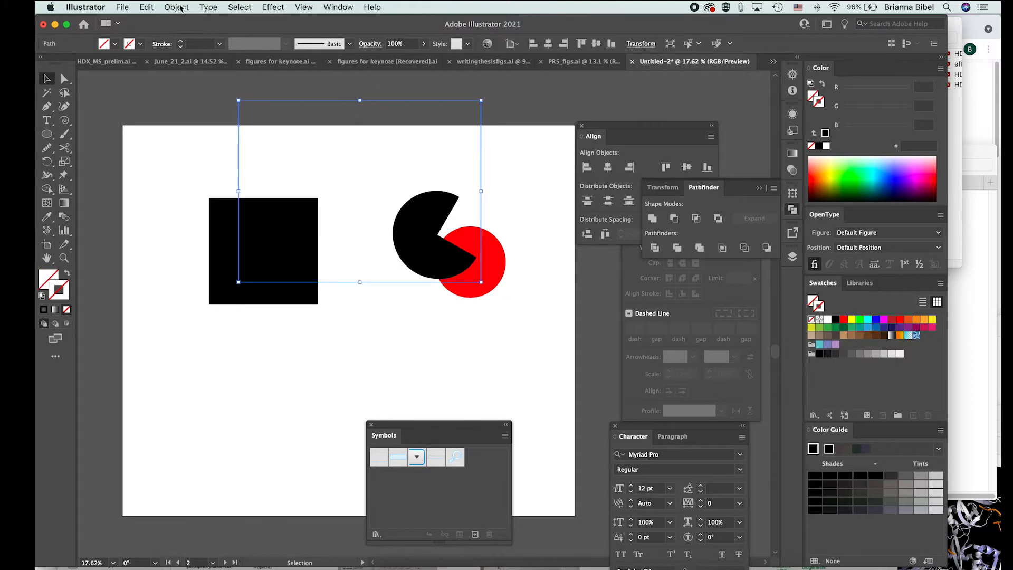
pyautogui.click(204, 124)
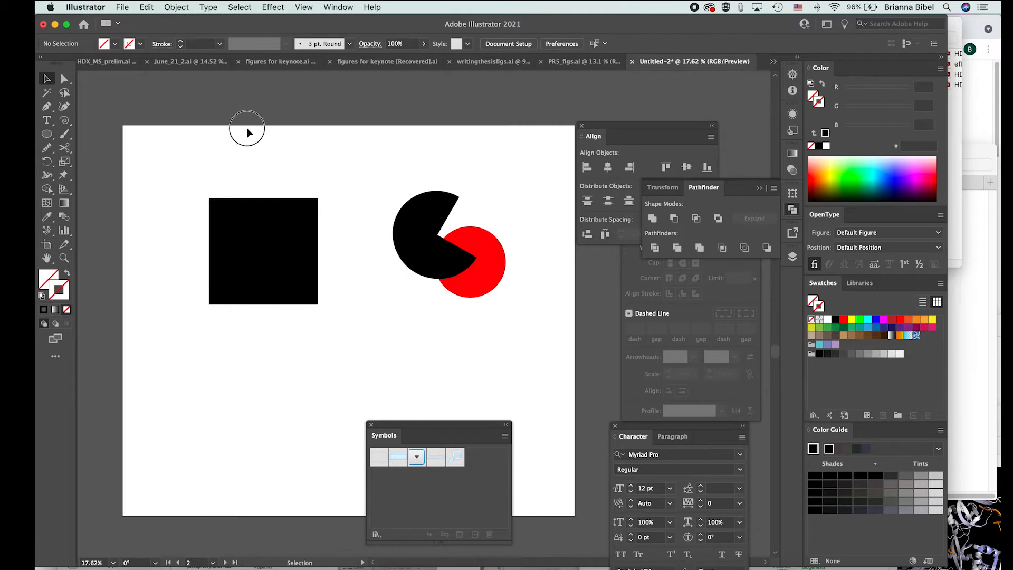
pyautogui.click(168, 7)
pyautogui.moveTo(155, 7)
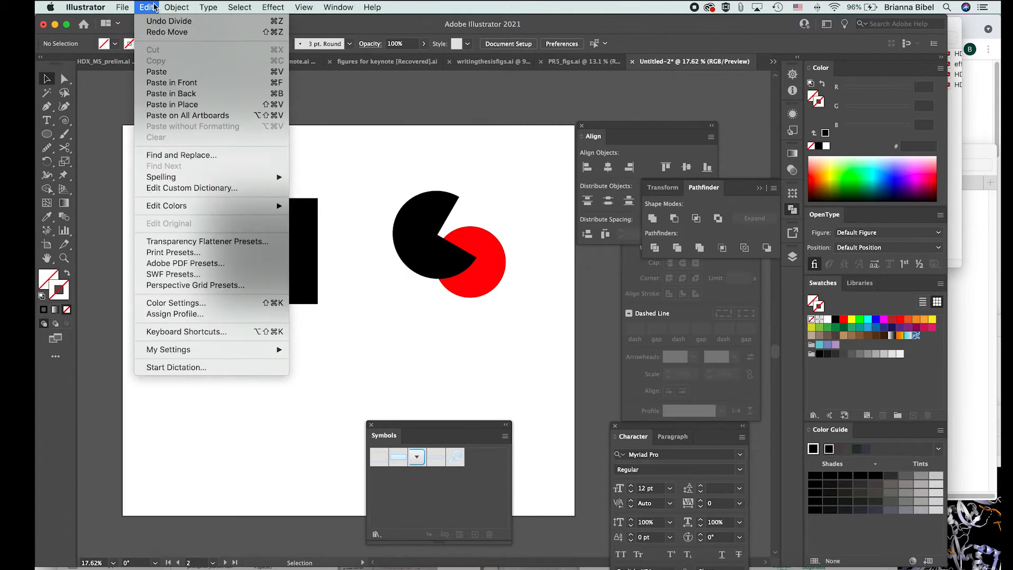
pyautogui.click(107, 127)
# Step: Clean up stray points, unpainted objects and empty text paths across all selected artwork
pyautogui.moveTo(105, 107); pyautogui.dragTo(442, 246)
pyautogui.click(175, 6)
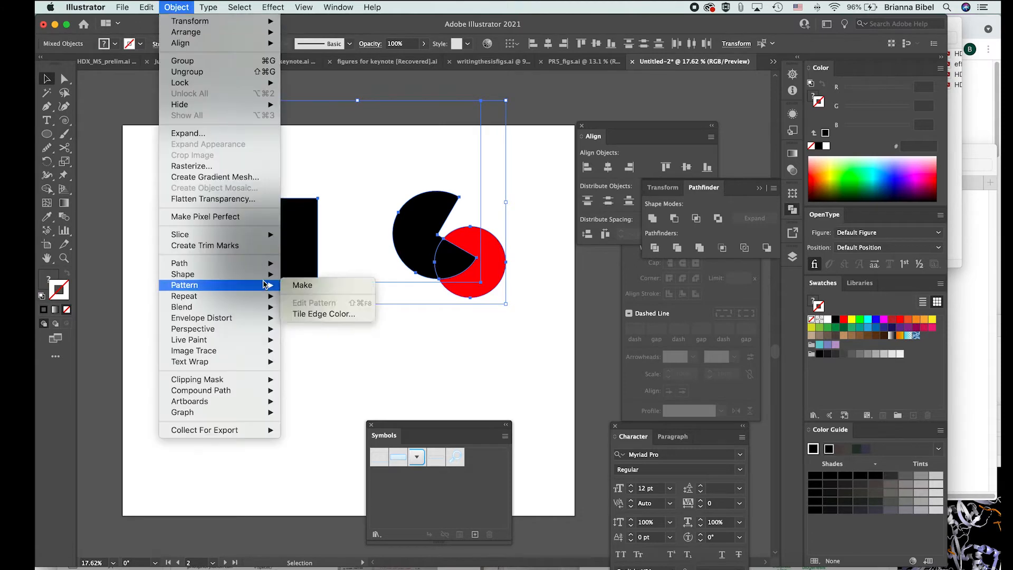
pyautogui.moveTo(257, 268)
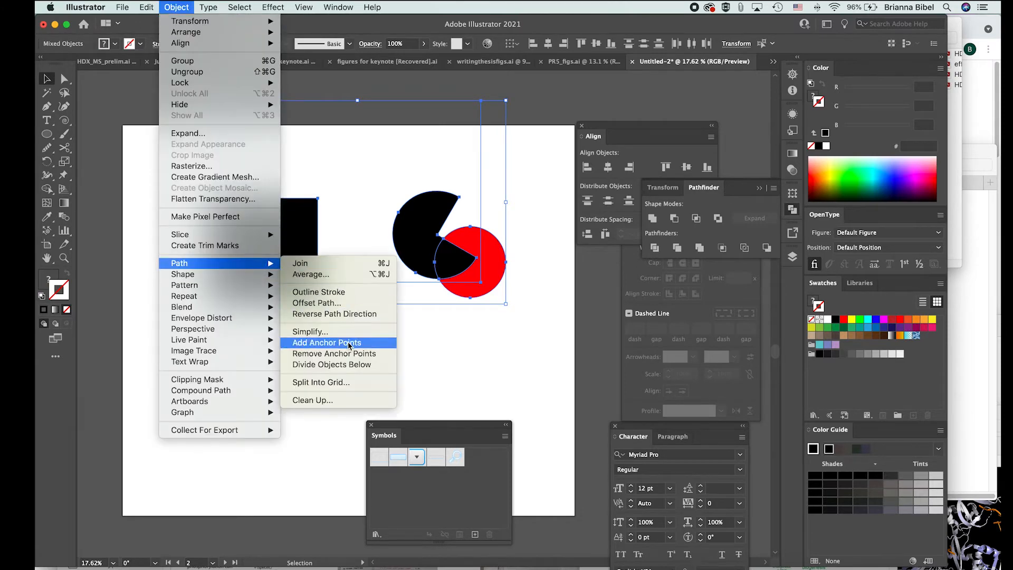
pyautogui.click(343, 400)
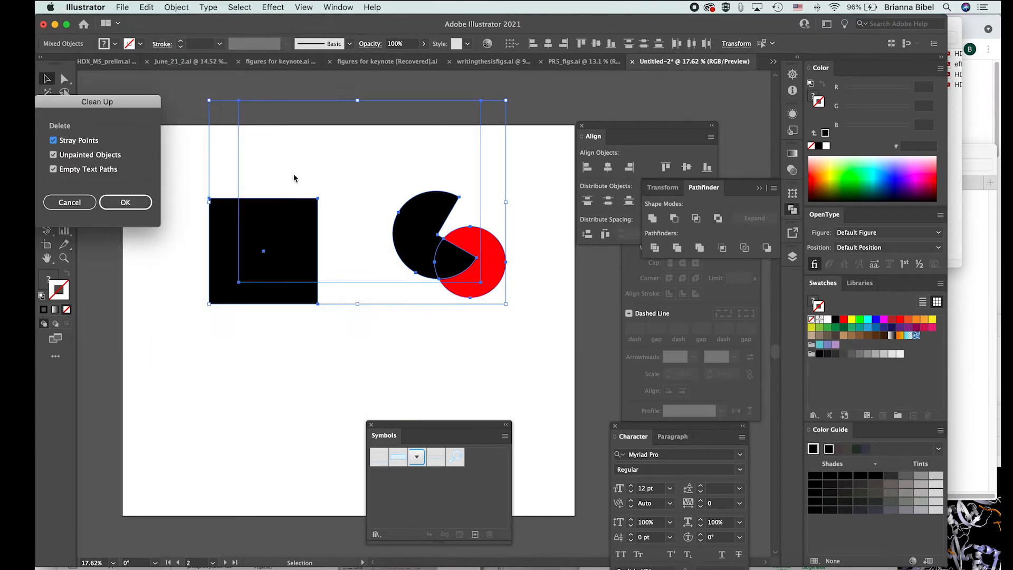
pyautogui.click(124, 201)
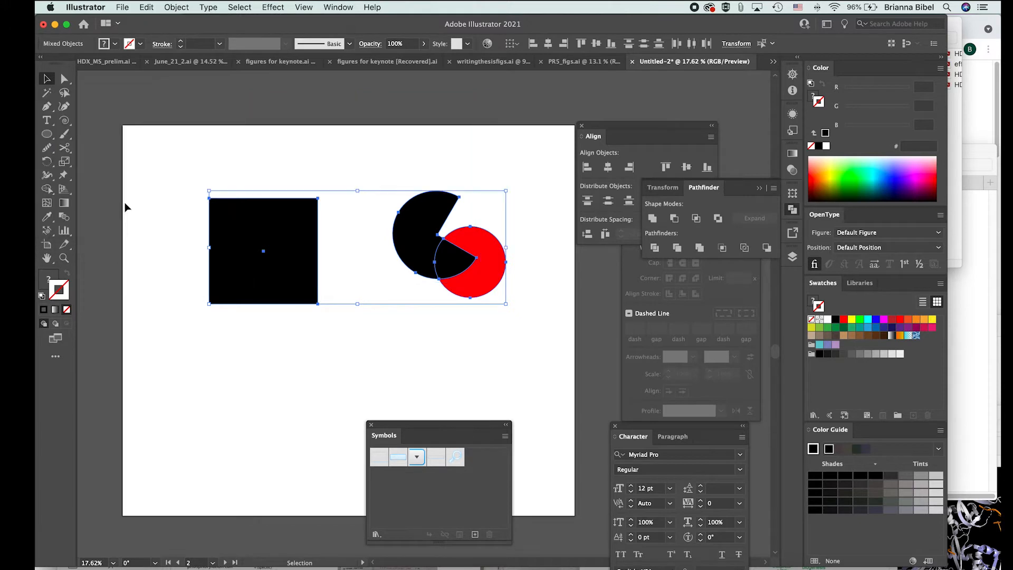
pyautogui.click(400, 163)
pyautogui.click(475, 270)
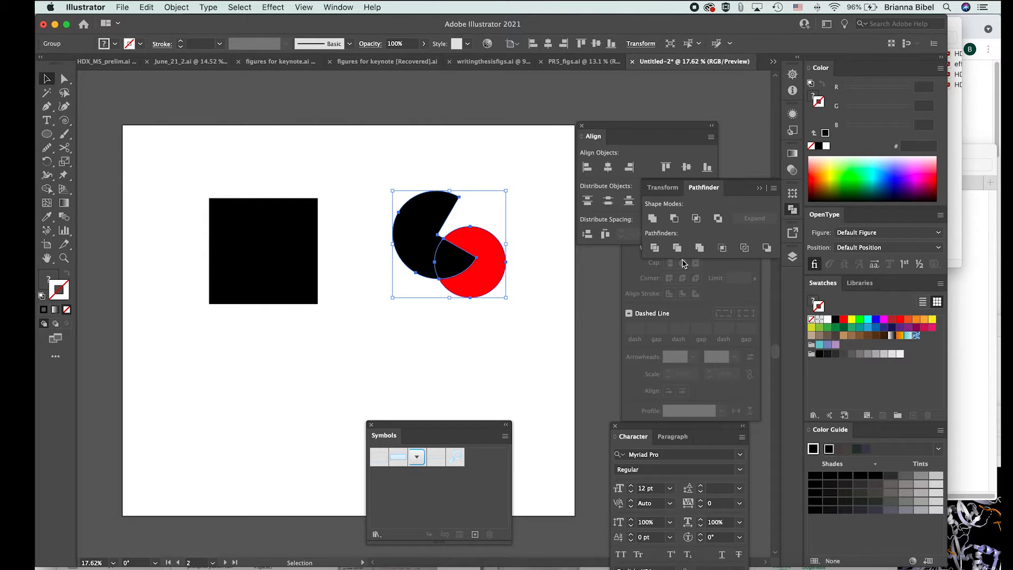
pyautogui.click(524, 254)
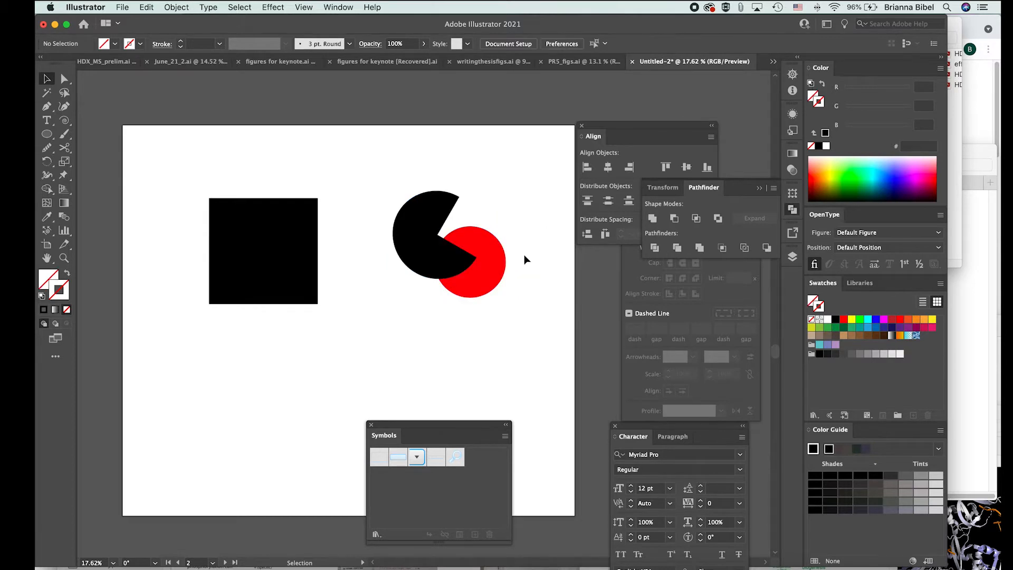
# Step: Undo the recent operations back to the undivided Pac-Man shape and red circle standing apart
pyautogui.press('super+z')
pyautogui.press('super+z')
pyautogui.press('super+z')
pyautogui.press('super+z')
pyautogui.press('super+z')
pyautogui.press('super+z')
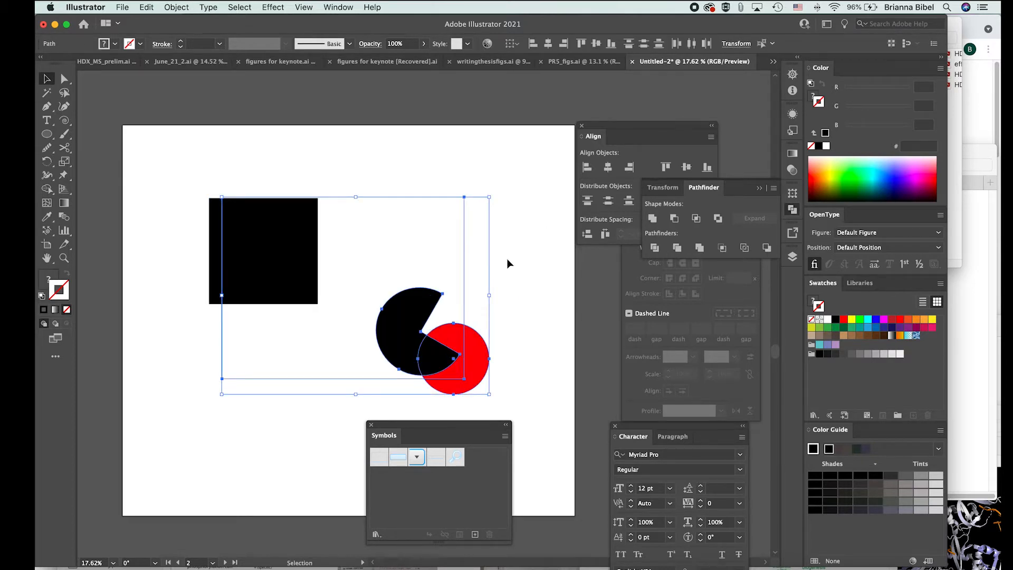
pyautogui.press('super+z')
pyautogui.press('super+z')
pyautogui.press('super+z')
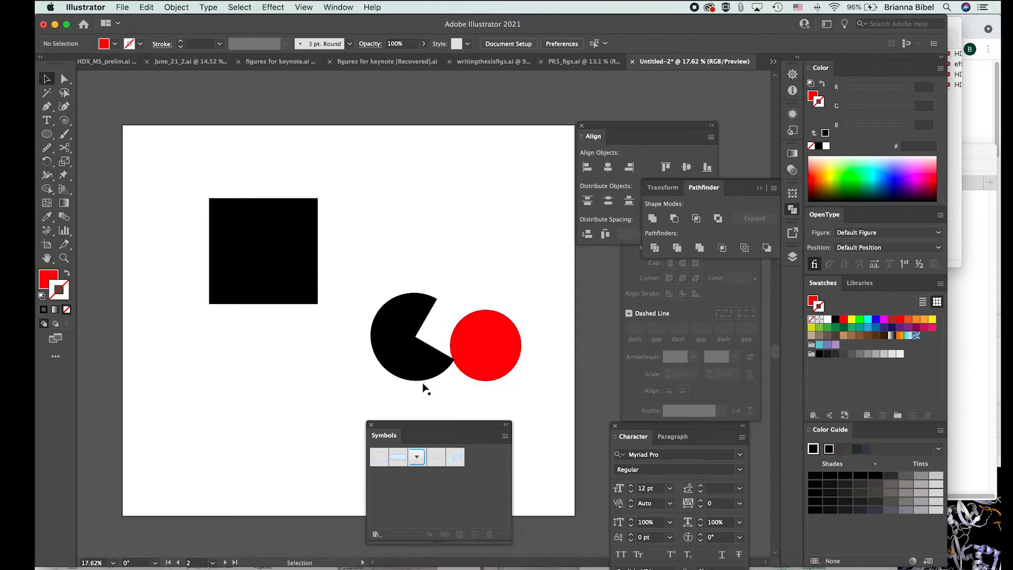
# Step: Move the Pac-Man shape and the red circle up beside the black square so that they overlap
pyautogui.moveTo(427, 351); pyautogui.dragTo(429, 236)
pyautogui.click(486, 276)
pyautogui.moveTo(496, 341); pyautogui.dragTo(455, 233)
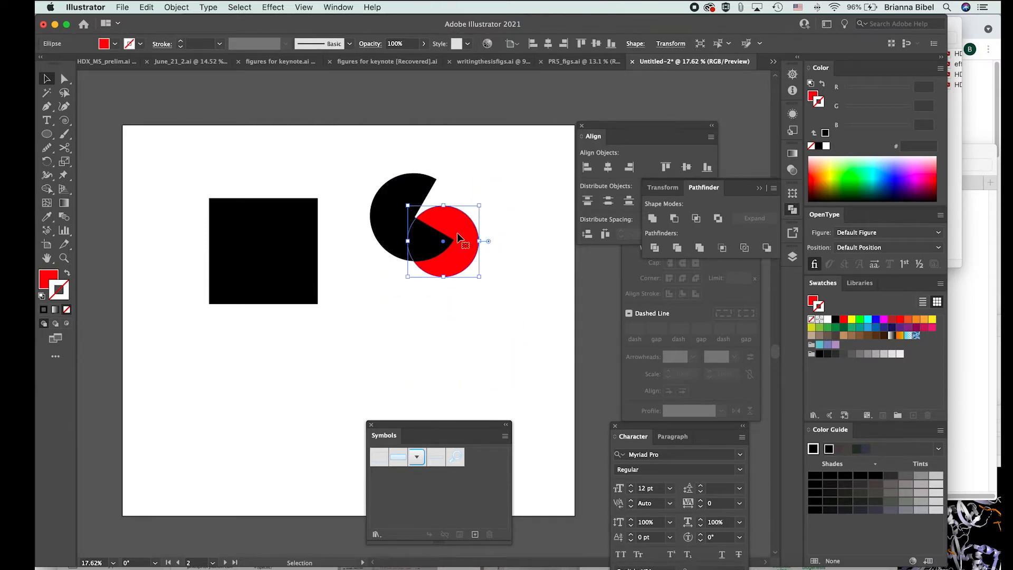
pyautogui.click(409, 194)
pyautogui.click(525, 249)
pyautogui.moveTo(457, 242); pyautogui.dragTo(451, 238)
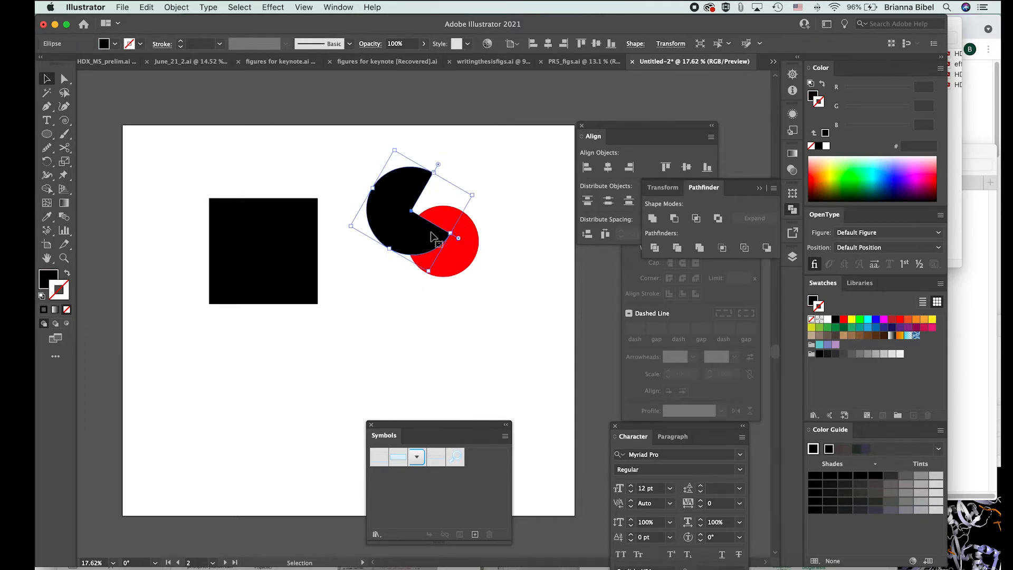
# Step: Send the Pac-Man shape behind the red circle and deselect it
pyautogui.press('super')
pyautogui.press('super')
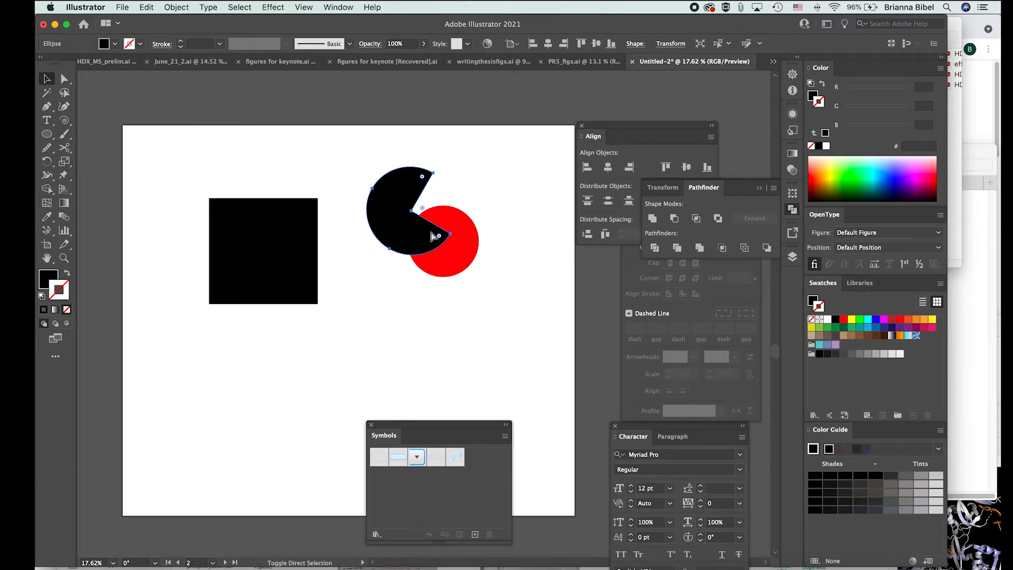
pyautogui.click(496, 325)
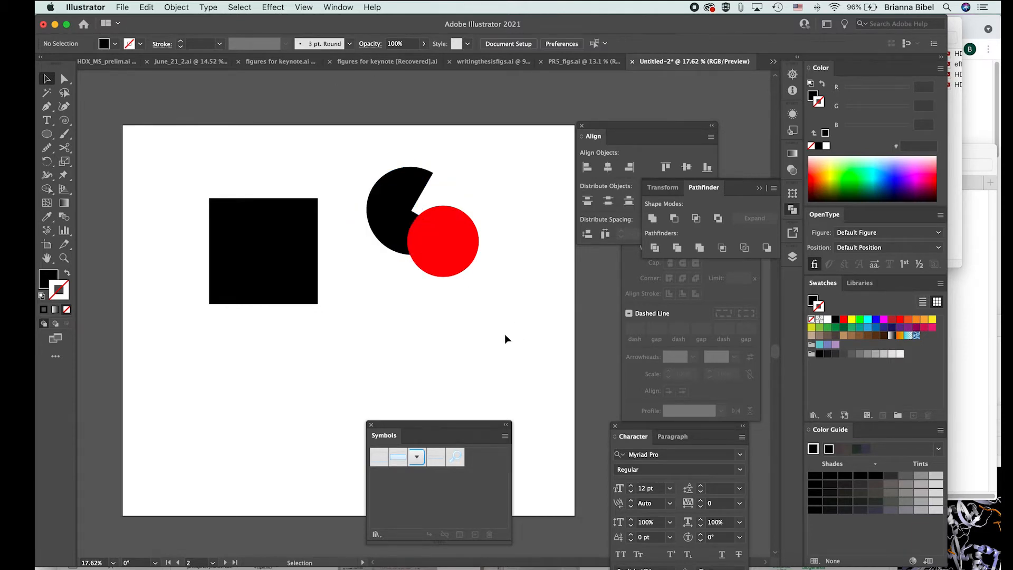
# Step: Add an opening square bracket as text below the red circle and scale it up to about 137.6 pt
pyautogui.click(47, 119)
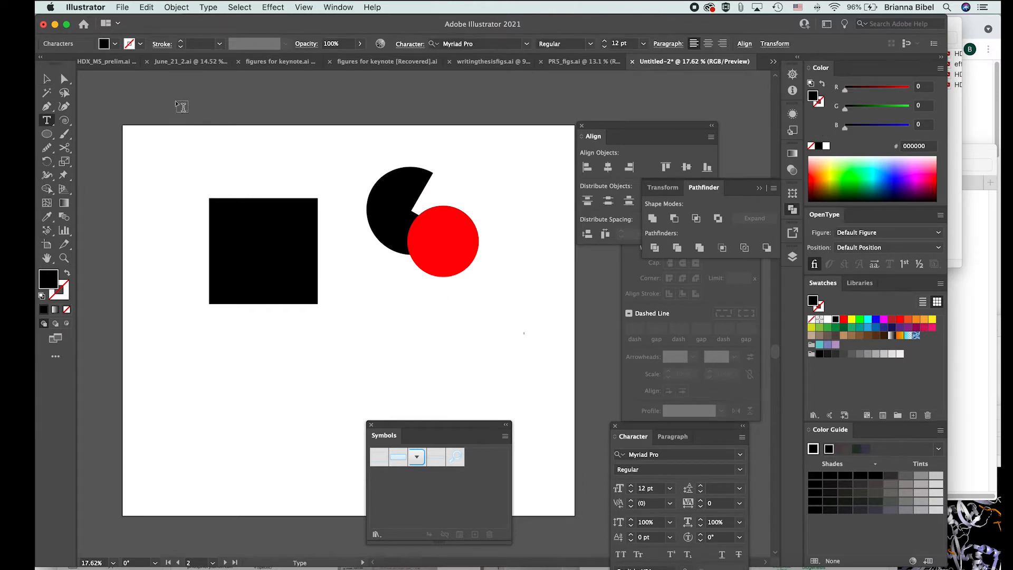
pyautogui.click(46, 78)
pyautogui.moveTo(529, 331); pyautogui.dragTo(498, 333)
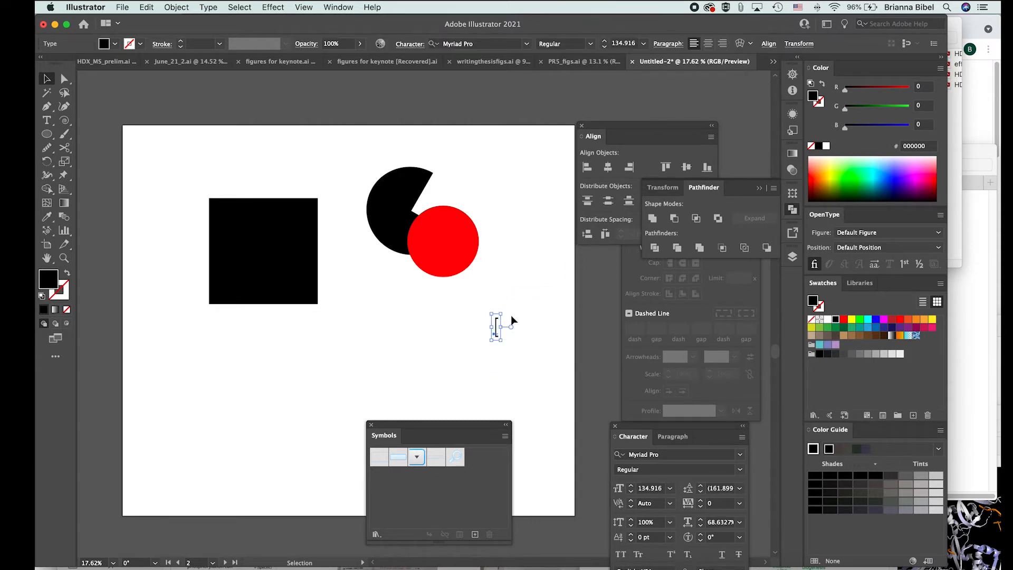
pyautogui.press('super+z')
pyautogui.press('super+z')
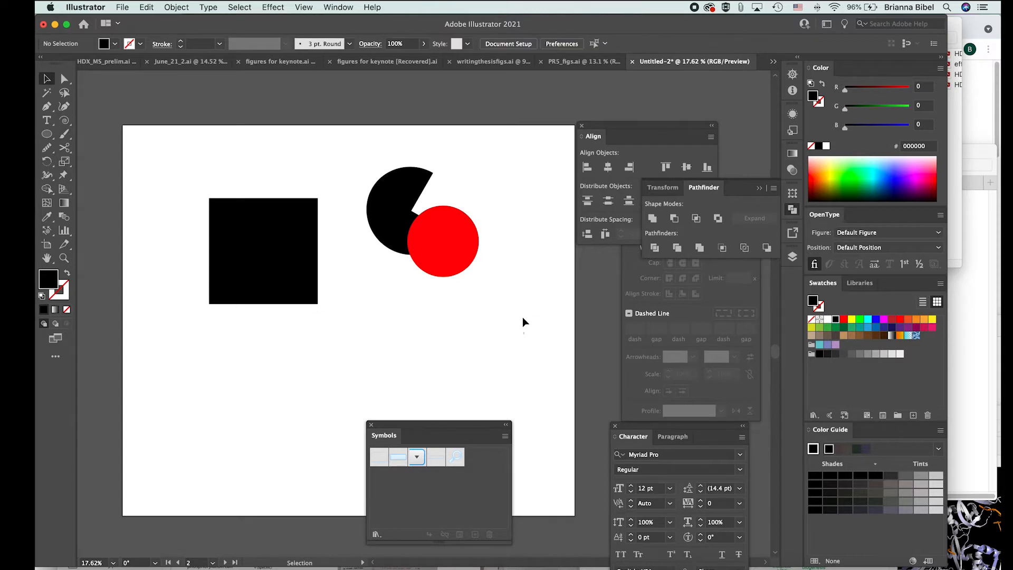
pyautogui.doubleClick(524, 331)
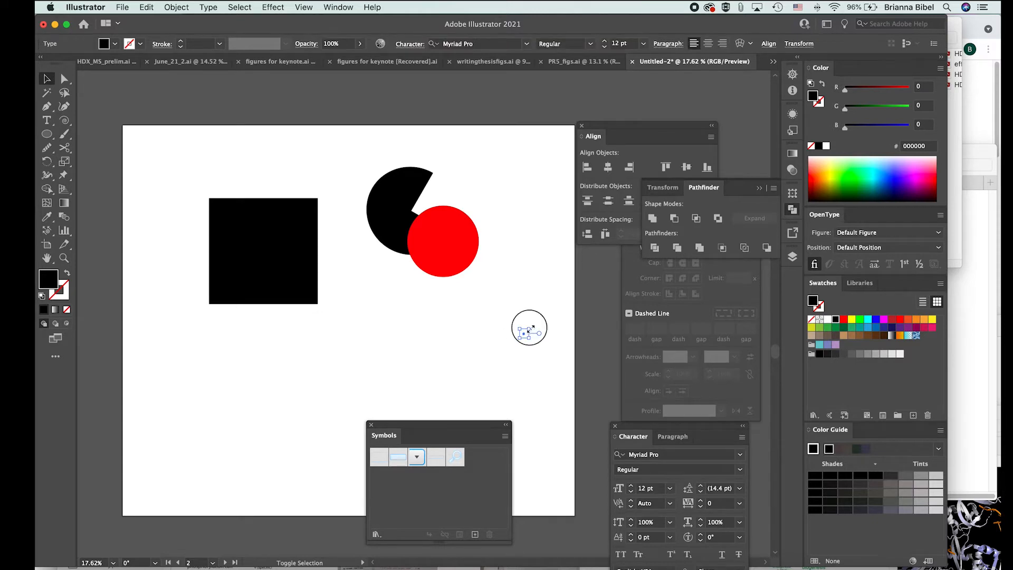
pyautogui.click(553, 430)
pyautogui.click(526, 331)
pyautogui.moveTo(526, 331); pyautogui.dragTo(499, 322)
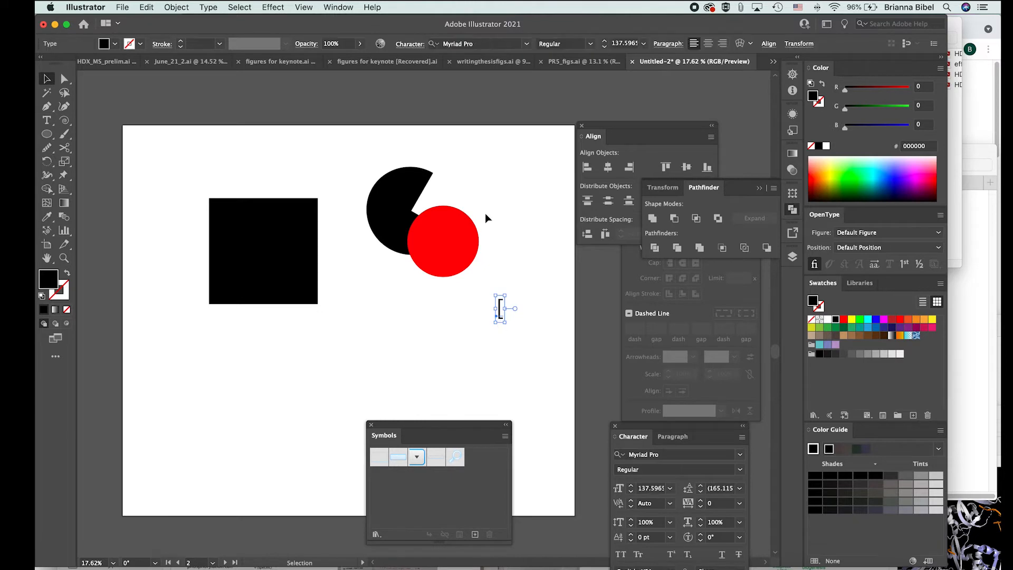
# Step: Add a second text object containing a closing curly brace below the enlarged square bracket
pyautogui.press('a')
pyautogui.press('v')
pyautogui.click(524, 344)
pyautogui.press('t')
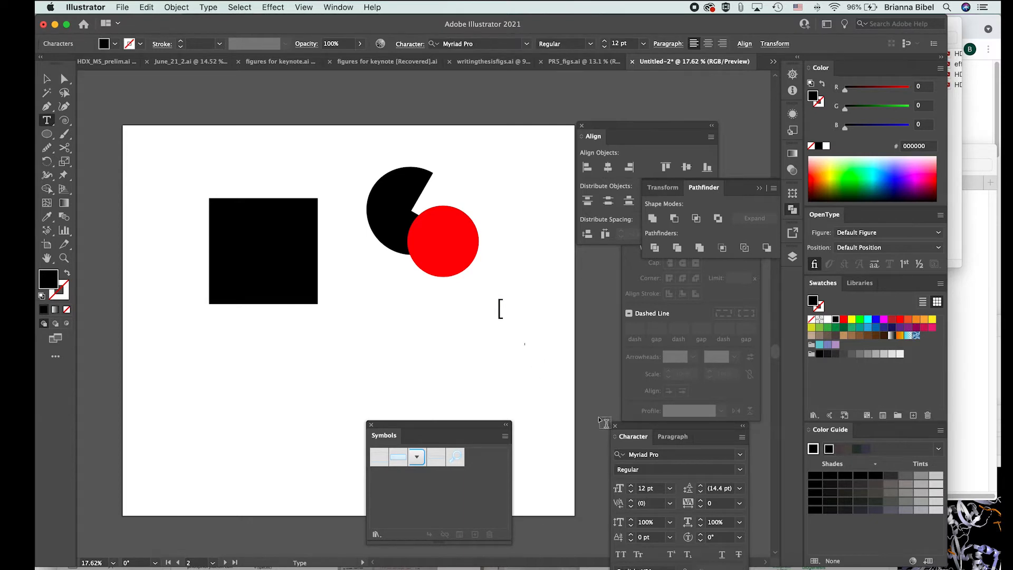
pyautogui.press('Escape')
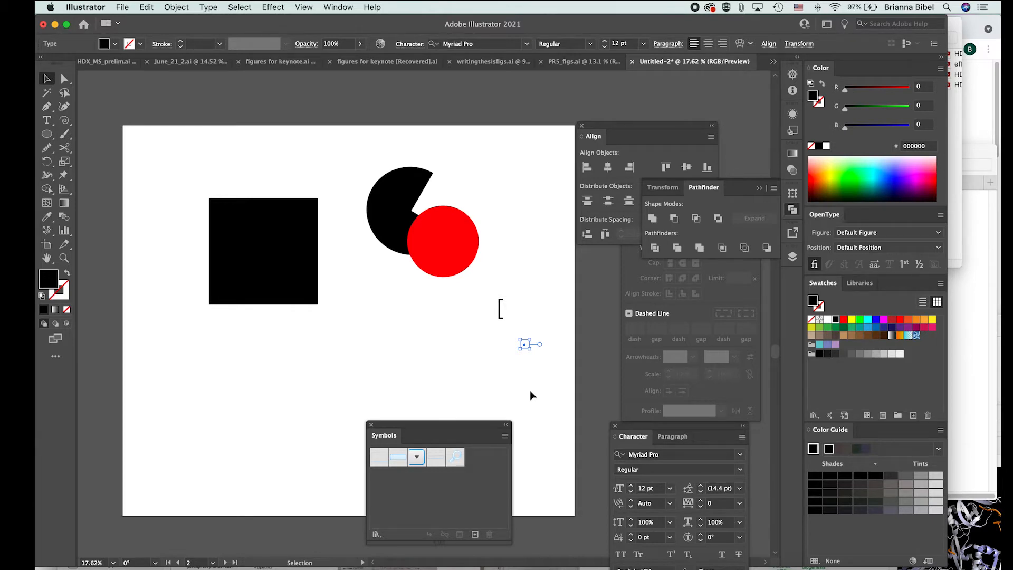
# Step: Match the small curly brace text to the size of the square bracket with the Eyedropper
pyautogui.click(46, 220)
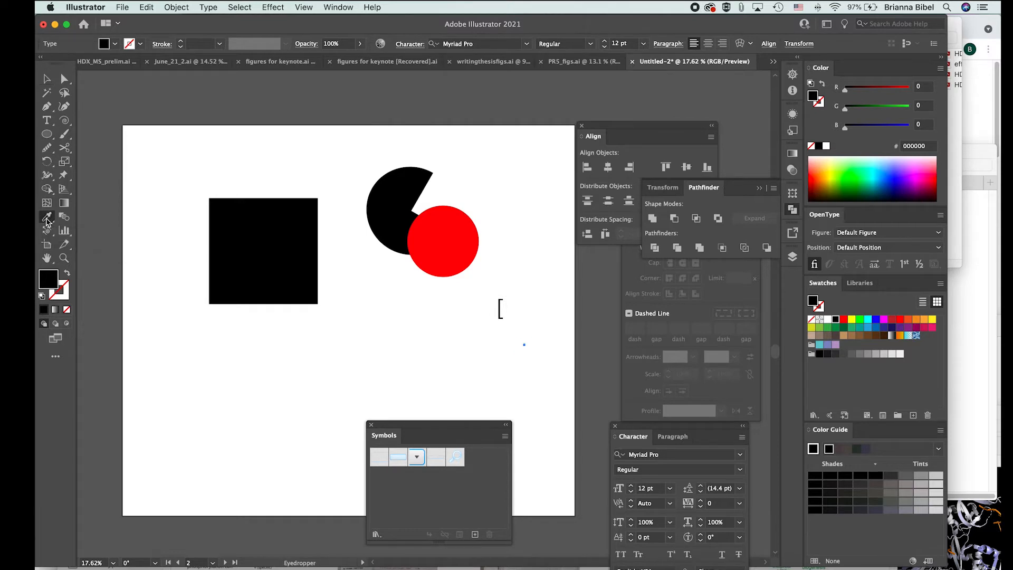
pyautogui.click(501, 305)
pyautogui.press('v')
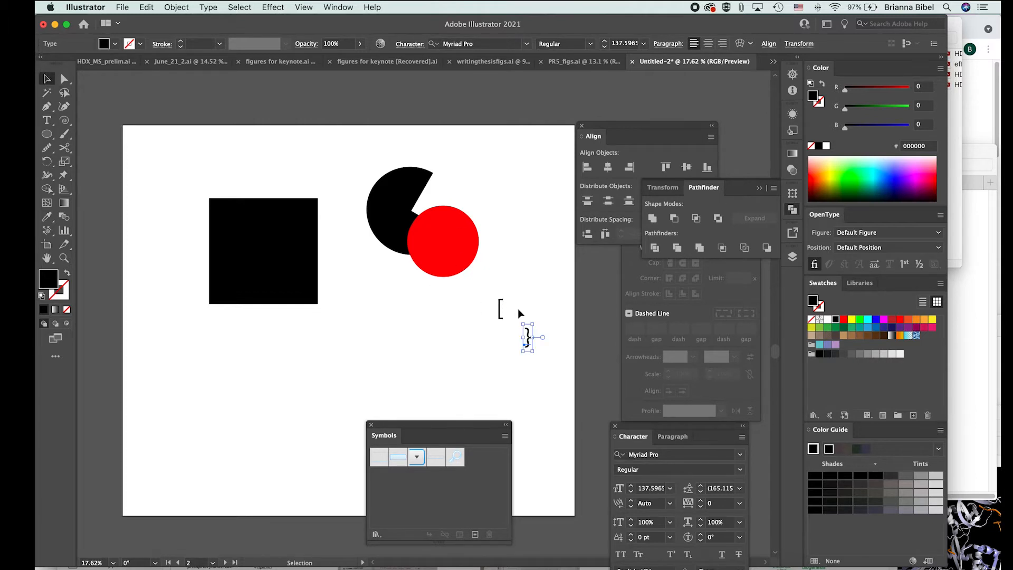
# Step: Replace the curly brace with a closing square bracket and move it up to the right of the opening bracket
pyautogui.doubleClick(527, 342)
pyautogui.press('BackSpace')
pyautogui.write('}')
pyautogui.press('BackSpace')
pyautogui.write(']')
pyautogui.press('Escape')
pyautogui.moveTo(529, 348); pyautogui.dragTo(549, 294)
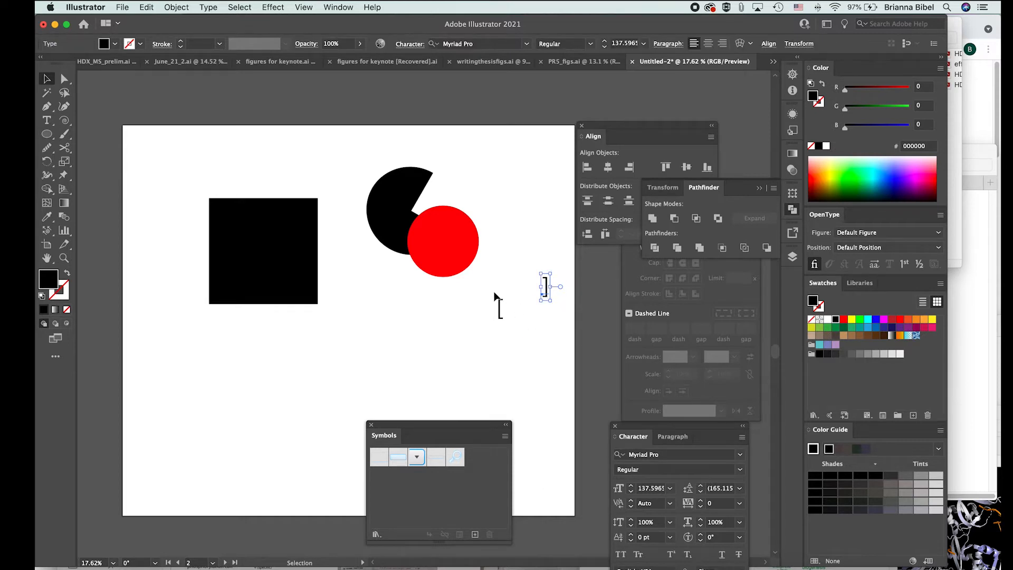
# Step: Send the red circle to the back of the stacking order and bring it to the front again
pyautogui.click(499, 252)
pyautogui.click(445, 246)
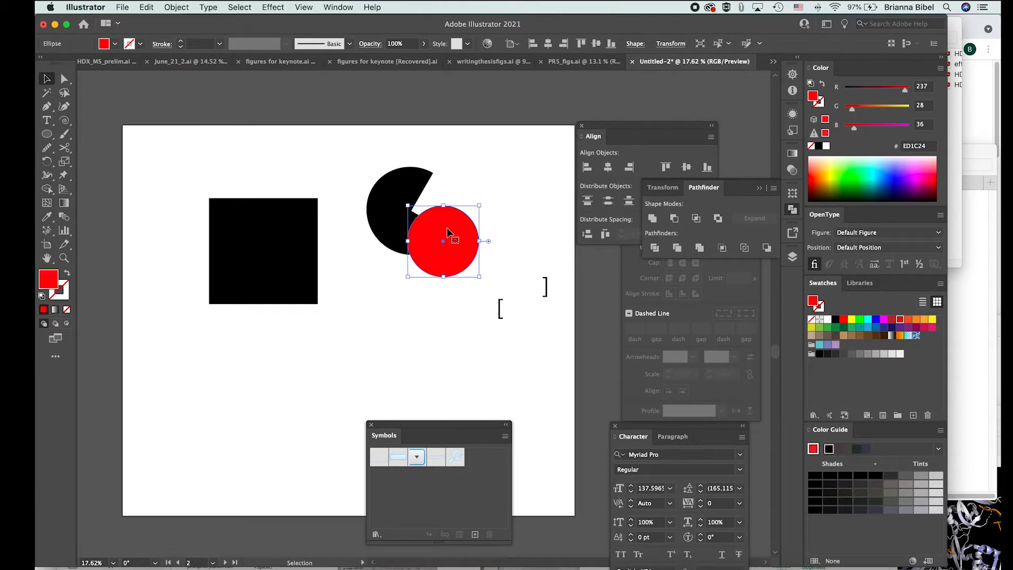
pyautogui.press('super+shift+bracketleft')
pyautogui.moveTo(492, 214); pyautogui.dragTo(478, 222)
pyautogui.click(463, 239)
pyautogui.press('super+shift+bracketright')
# Step: Send the Pac-Man shape one level backward and bring it forward again in front of the red circle
pyautogui.press('a')
pyautogui.click(398, 212)
pyautogui.press('v')
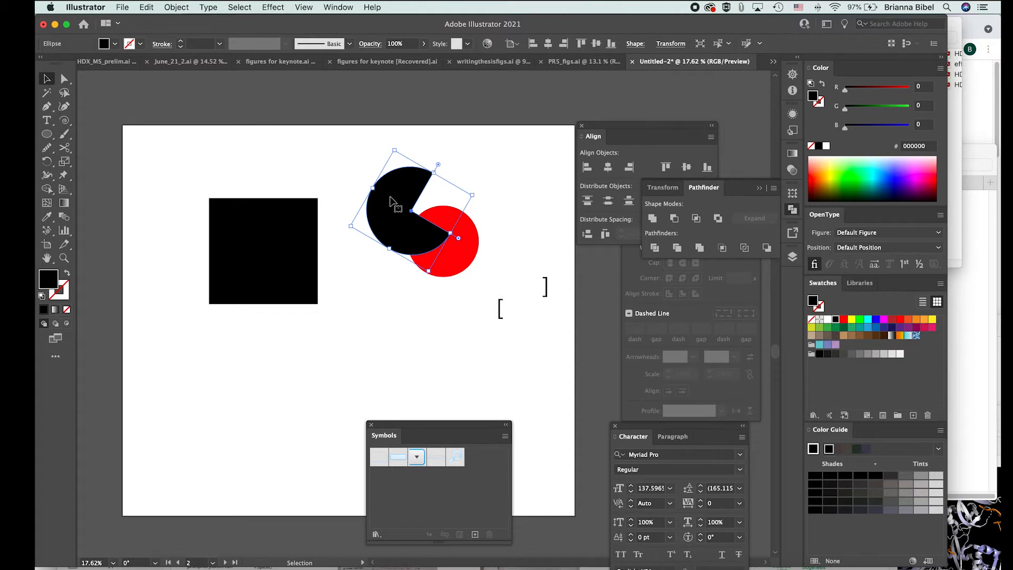
pyautogui.press('super+bracketleft')
pyautogui.press('super+bracketright')
pyautogui.click(455, 282)
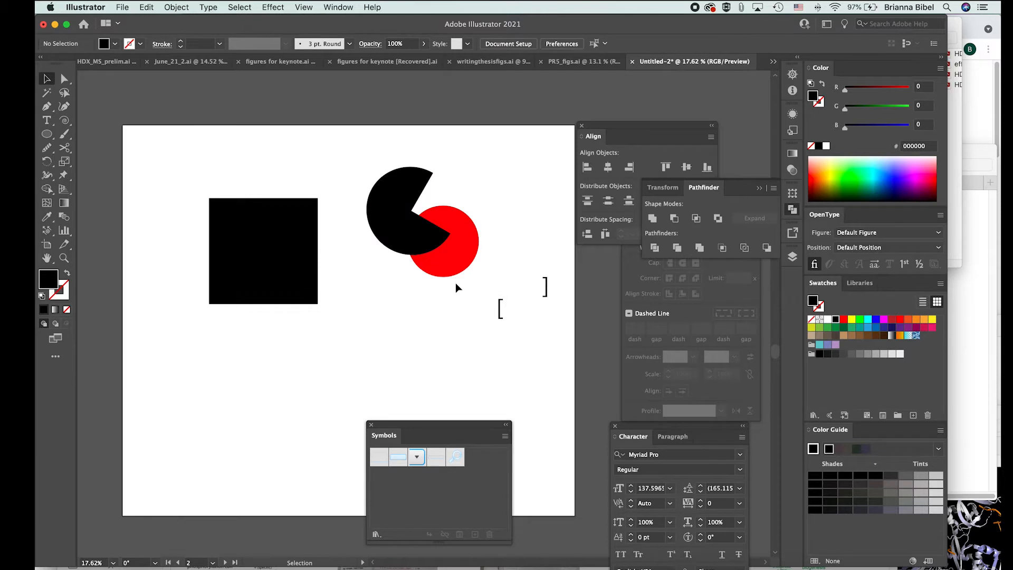
pyautogui.click(448, 255)
pyautogui.click(396, 216)
pyautogui.click(502, 238)
pyautogui.click(464, 231)
pyautogui.click(490, 209)
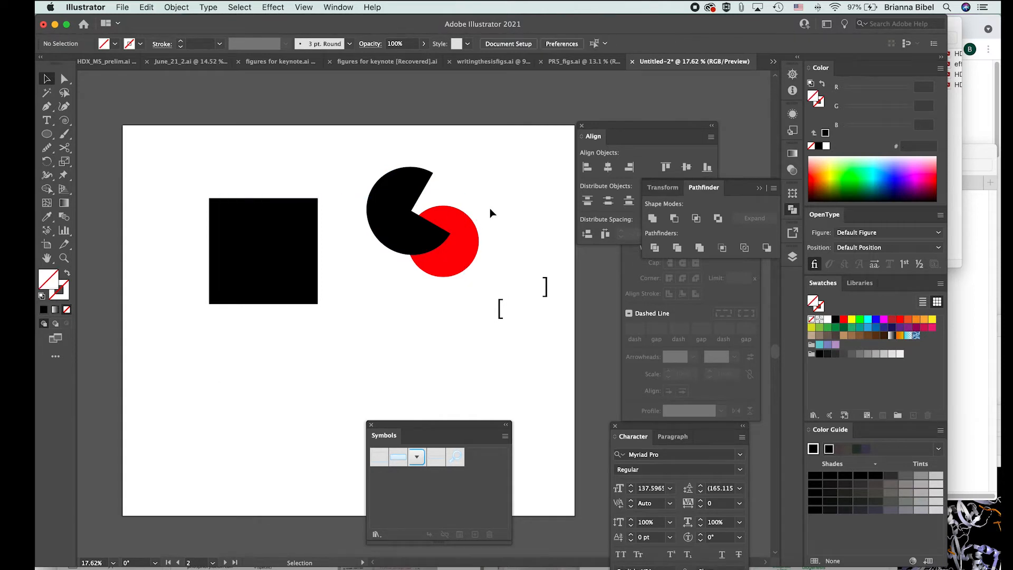
pyautogui.rightClick(490, 209)
pyautogui.click(514, 208)
# Step: Show the document's layers and expand Layer 1 to list its objects
pyautogui.click(336, 8)
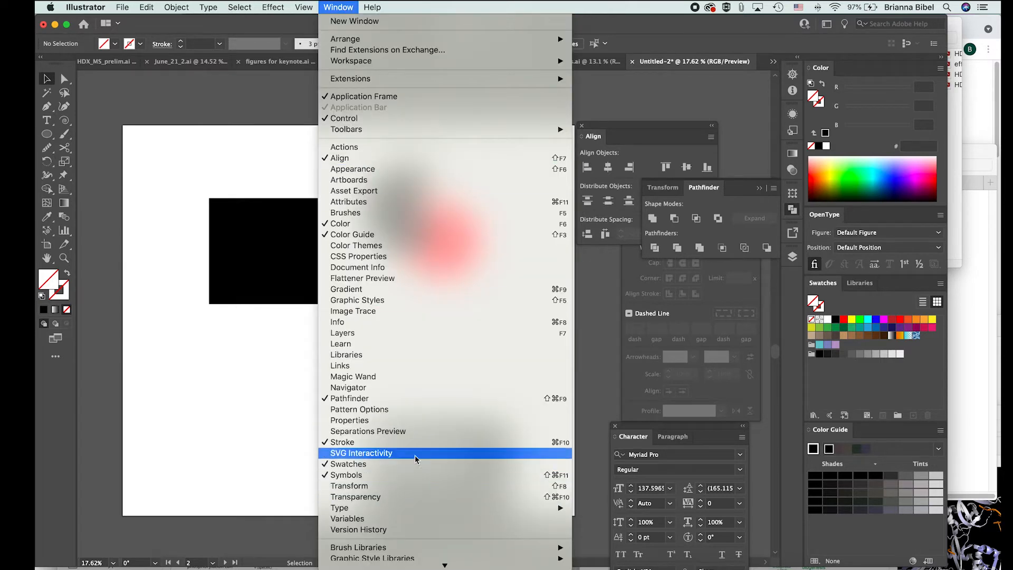
pyautogui.click(392, 333)
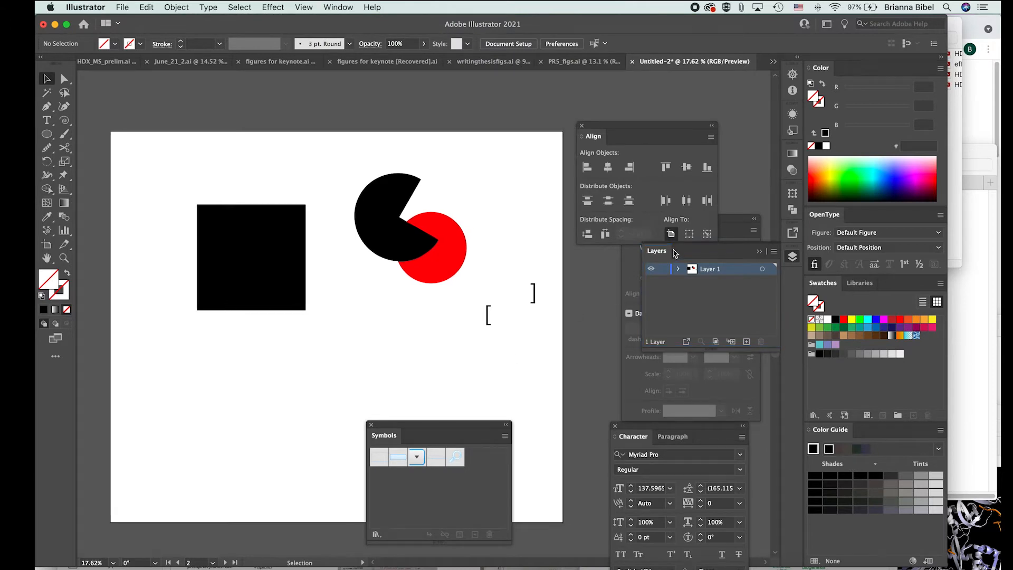
pyautogui.click(678, 269)
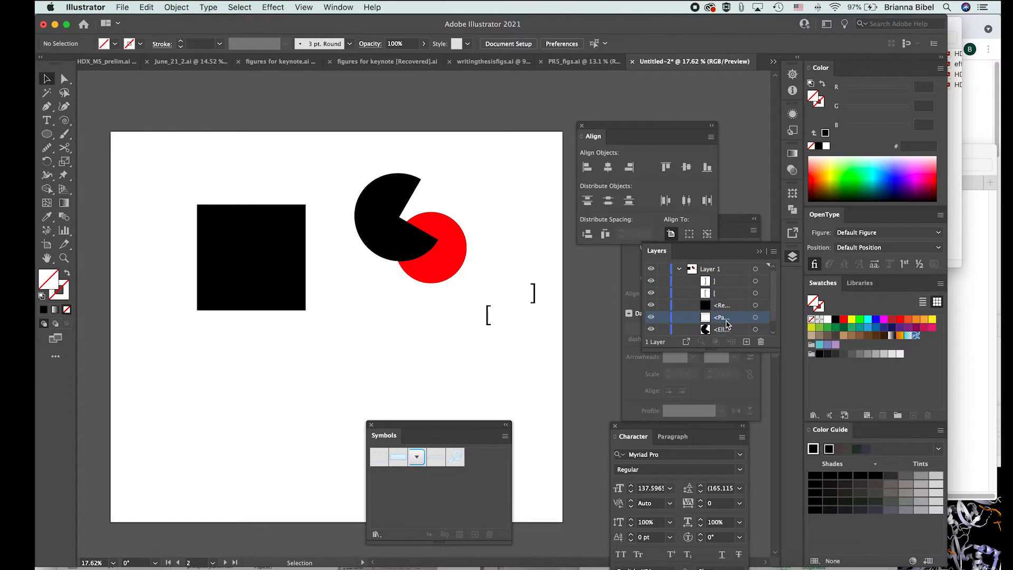
# Step: Reorder Layer 1 so the Pac-Man shape sits beneath the red circle, and toggle the red circle's visibility off and on
pyautogui.scroll(-1, 725, 324)
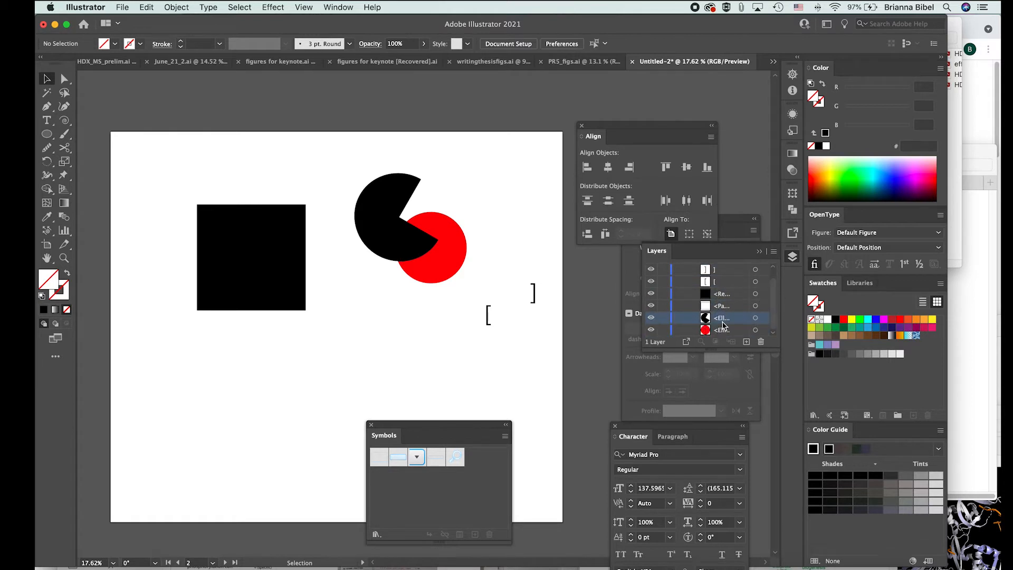
pyautogui.moveTo(724, 325); pyautogui.dragTo(720, 333)
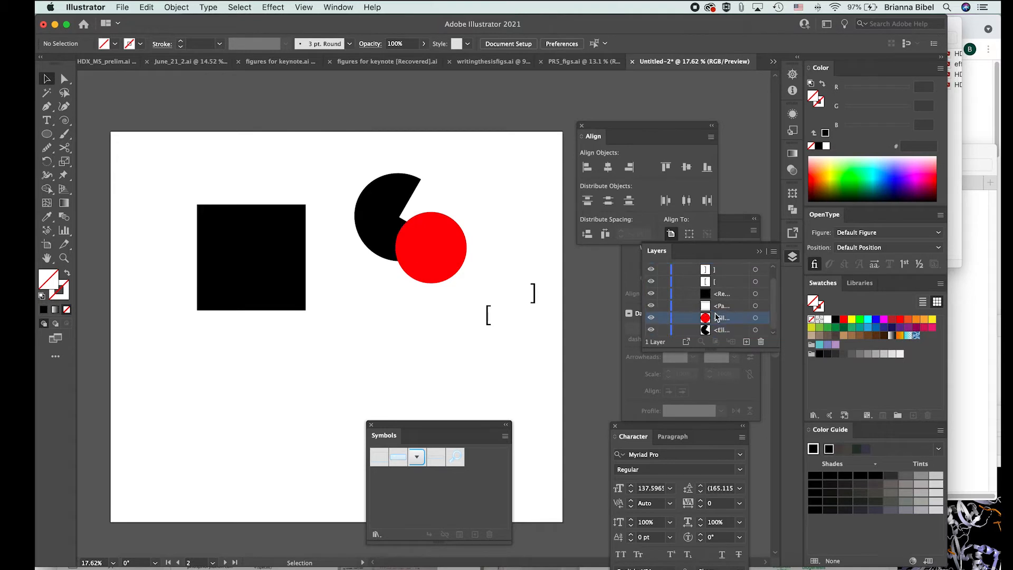
pyautogui.click(651, 318)
pyautogui.click(651, 318)
pyautogui.click(774, 271)
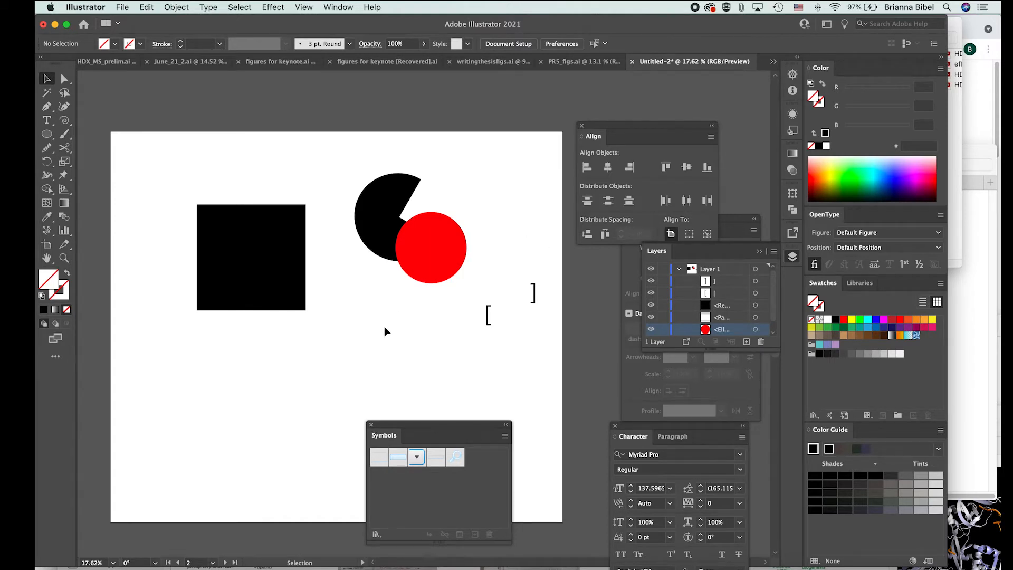
# Step: Switch to the Notes app and move the 'transform each' note up to read its topic list
pyautogui.scroll(-3, 264, 280)
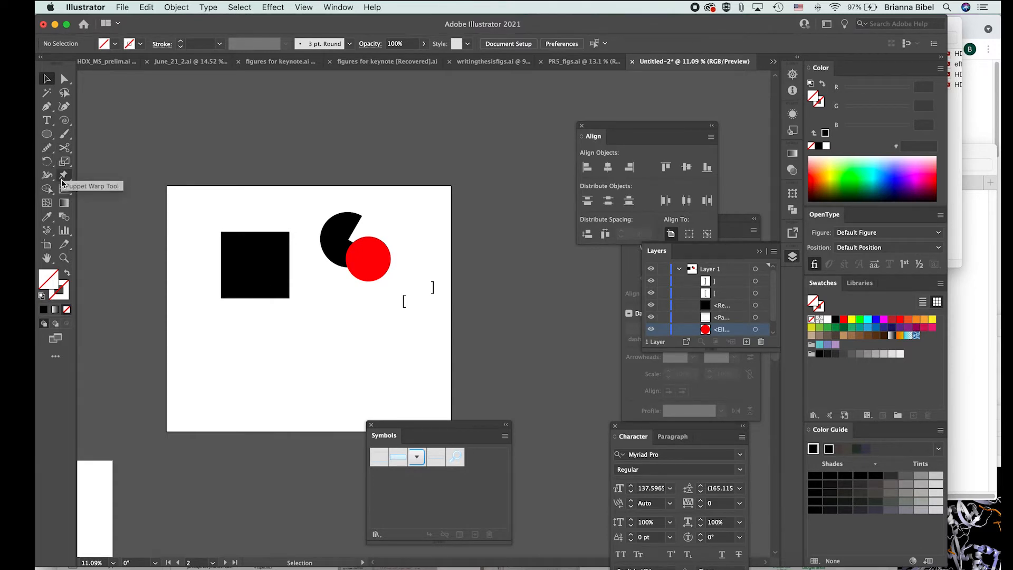
pyautogui.click(516, 561)
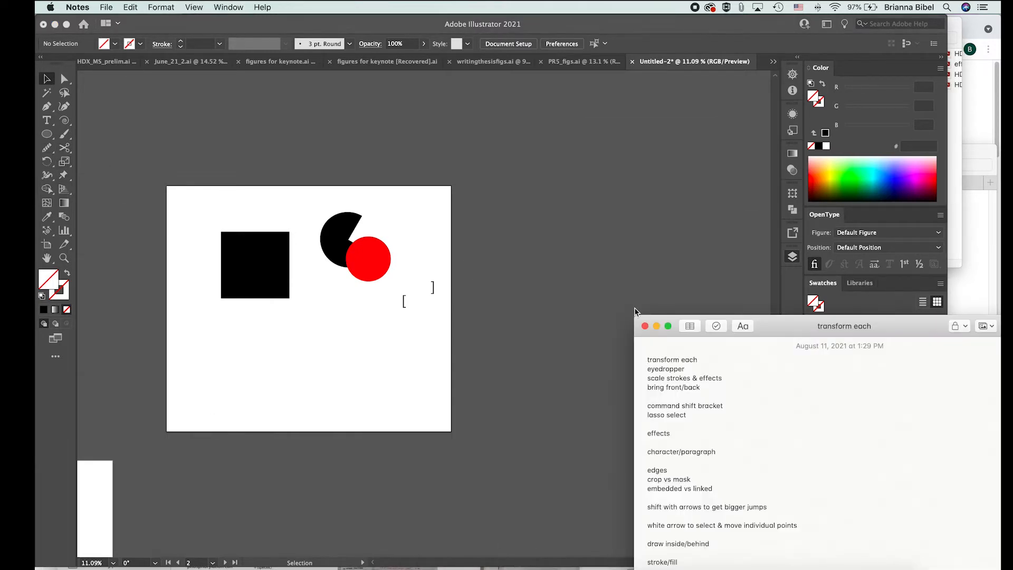
pyautogui.moveTo(784, 316); pyautogui.dragTo(781, 275)
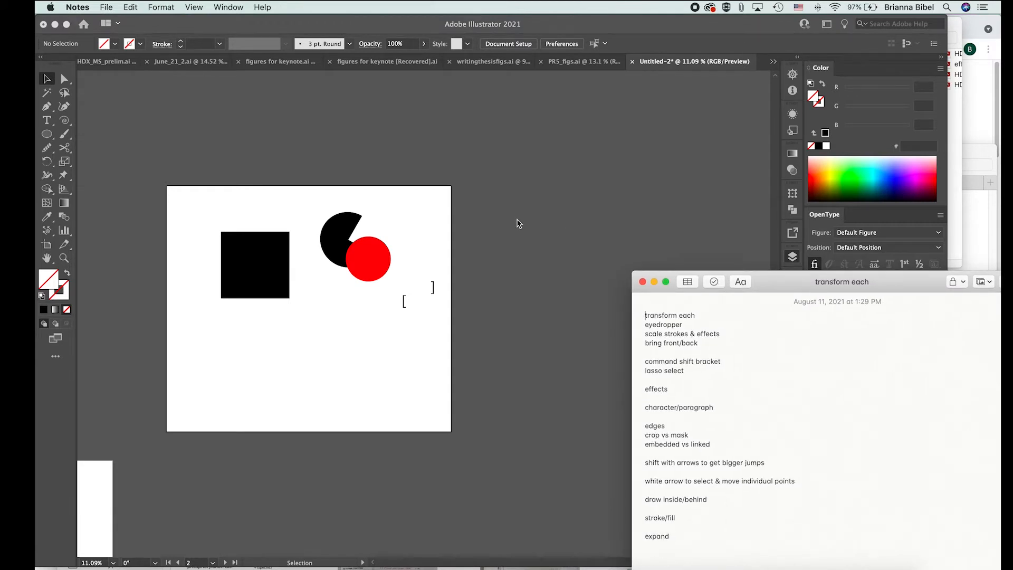
# Step: Switch back to Illustrator and spread the square, Pac-Man shape and red circle apart on the artboard
pyautogui.click(517, 219)
pyautogui.moveTo(363, 243); pyautogui.dragTo(341, 271)
pyautogui.moveTo(283, 286); pyautogui.dragTo(266, 302)
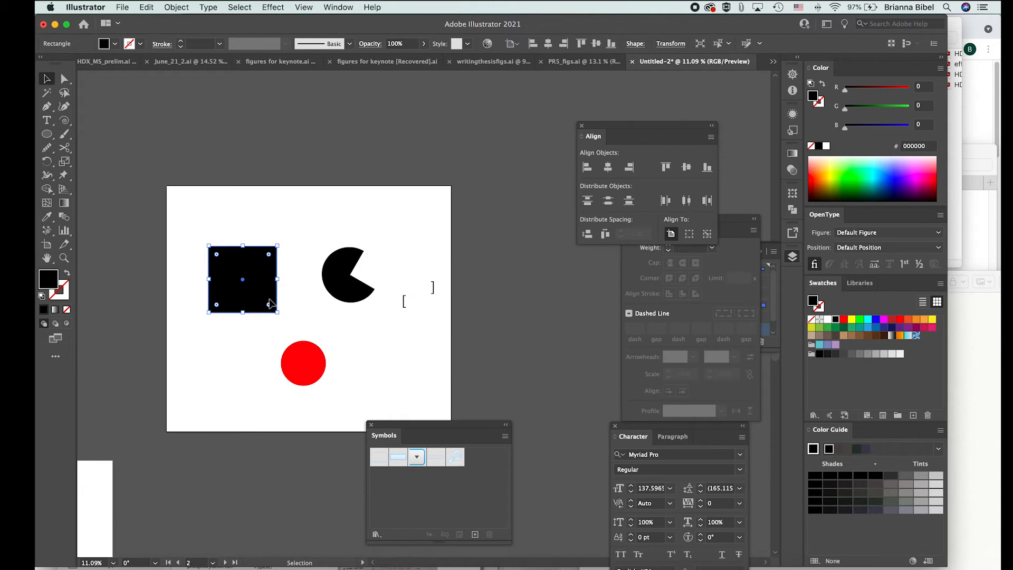
pyautogui.scroll(1, 378, 279)
pyautogui.moveTo(339, 281); pyautogui.dragTo(351, 287)
# Step: Delete both bracket characters from the artboard
pyautogui.click(396, 326)
pyautogui.moveTo(469, 286); pyautogui.dragTo(396, 317)
pyautogui.press('Delete')
# Step: Reposition the square, Pac-Man shape and red circle so they sit evenly around the middle of the artboard
pyautogui.click(375, 342)
pyautogui.moveTo(350, 285); pyautogui.dragTo(369, 292)
pyautogui.moveTo(231, 290); pyautogui.dragTo(247, 304)
pyautogui.click(325, 352)
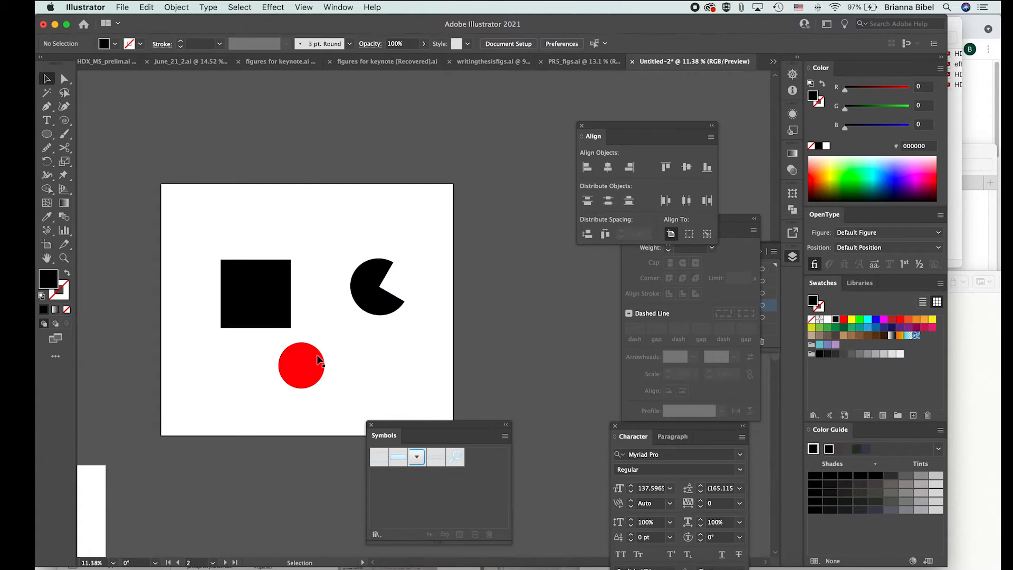
pyautogui.moveTo(315, 359); pyautogui.dragTo(350, 358)
pyautogui.click(383, 360)
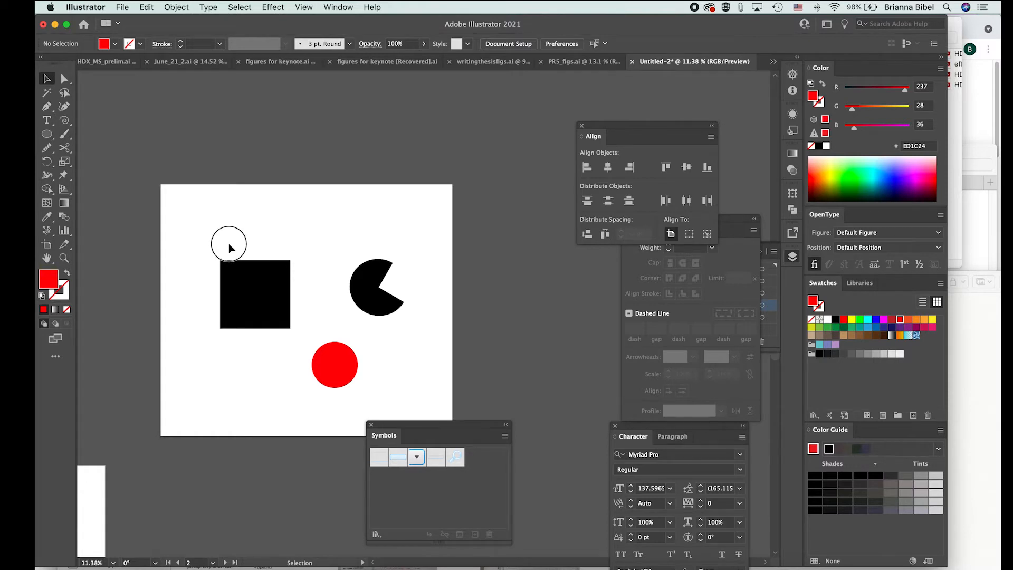
# Step: Delete the invisible rectangular path without fill or stroke that overlaps the square and the Pac-Man shape
pyautogui.moveTo(202, 240); pyautogui.dragTo(428, 400)
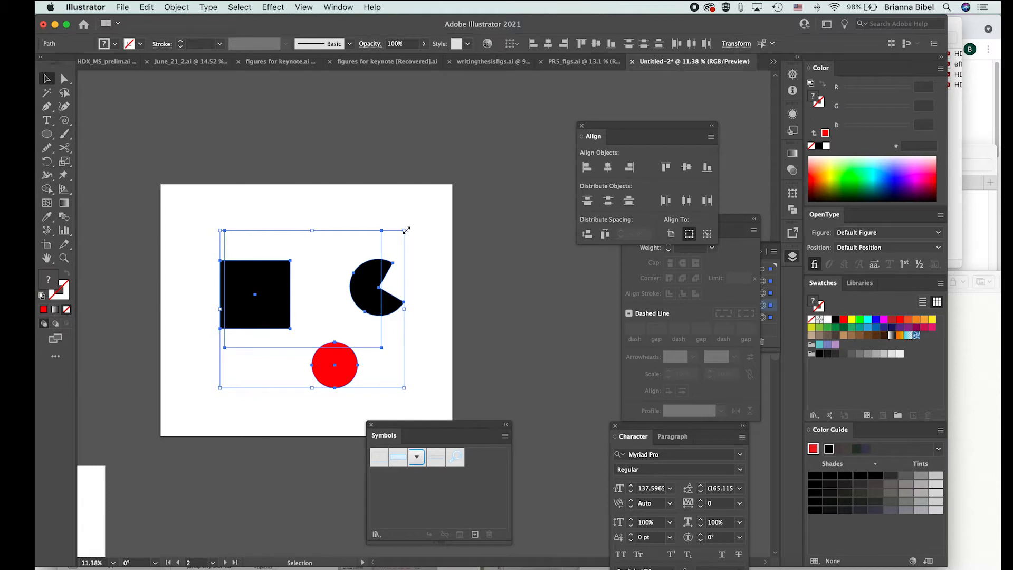
pyautogui.click(367, 211)
pyautogui.moveTo(384, 242); pyautogui.dragTo(384, 242)
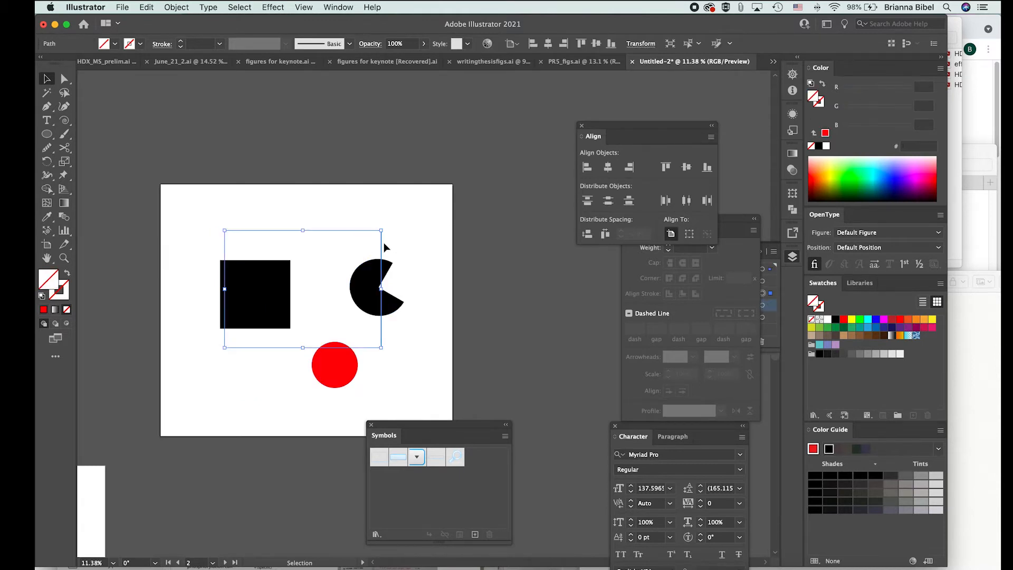
pyautogui.press('Delete')
# Step: Dismiss the Siri prompt and select the square, Pac-Man shape and red circle together
pyautogui.click(249, 217)
pyautogui.moveTo(181, 242); pyautogui.dragTo(402, 403)
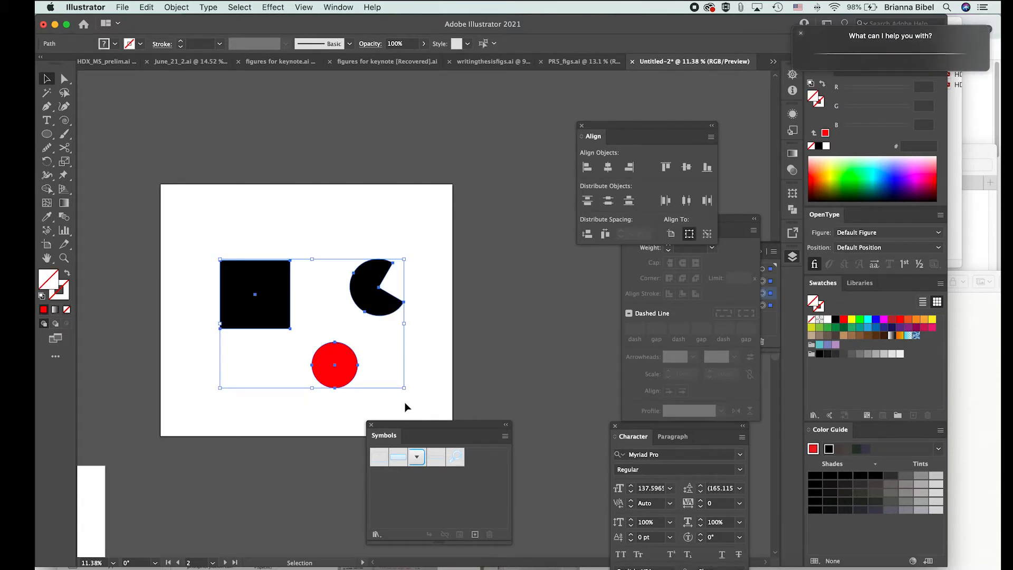
pyautogui.click(801, 34)
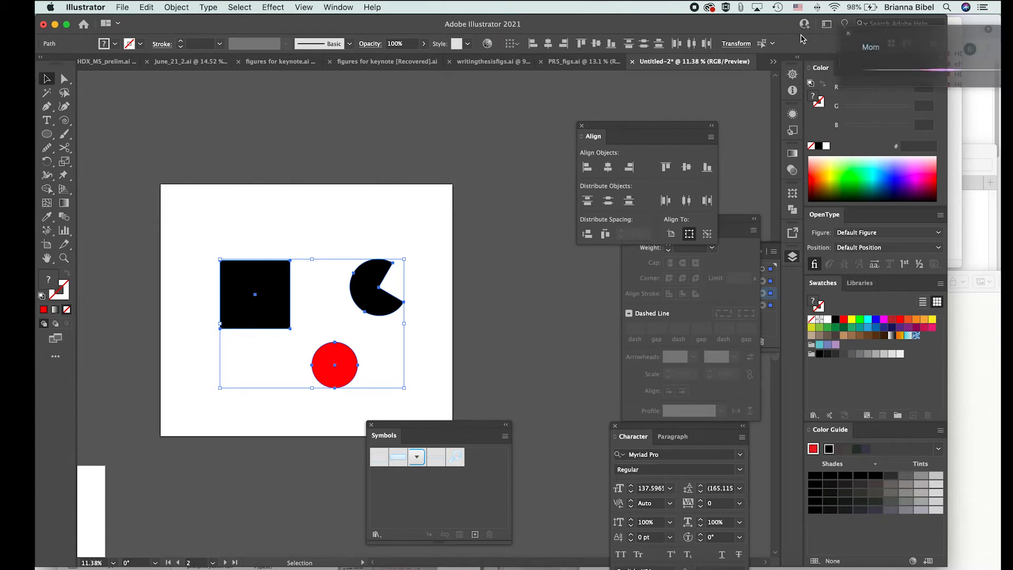
pyautogui.click(401, 264)
pyautogui.moveTo(199, 248); pyautogui.dragTo(446, 385)
# Step: Try enlarging the three selected shapes together from their shared bounding box, and undo the scaling
pyautogui.moveTo(403, 260); pyautogui.dragTo(523, 195)
pyautogui.press('super+z')
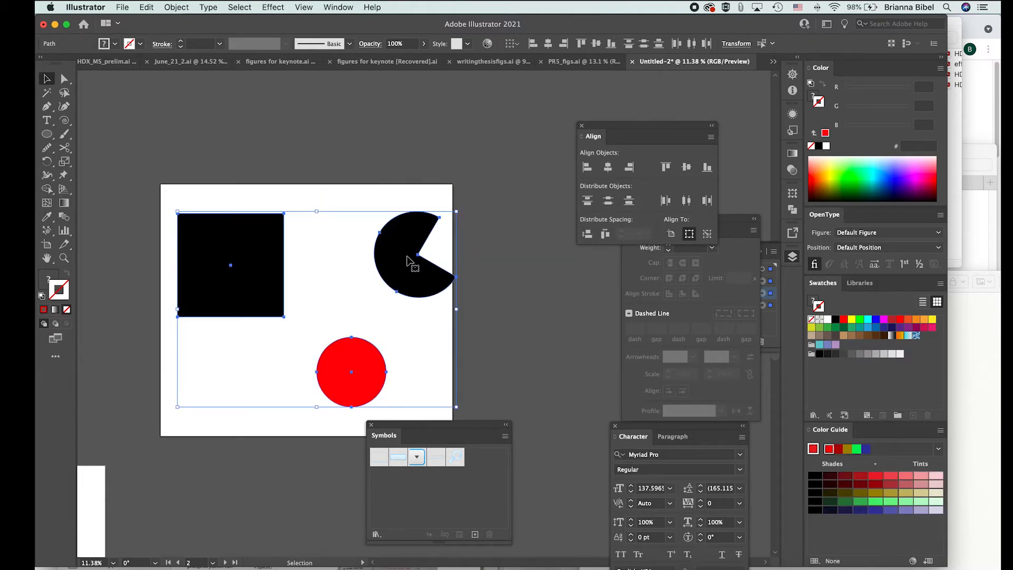
pyautogui.press('super+z')
pyautogui.press('super+z')
pyautogui.press('super+z')
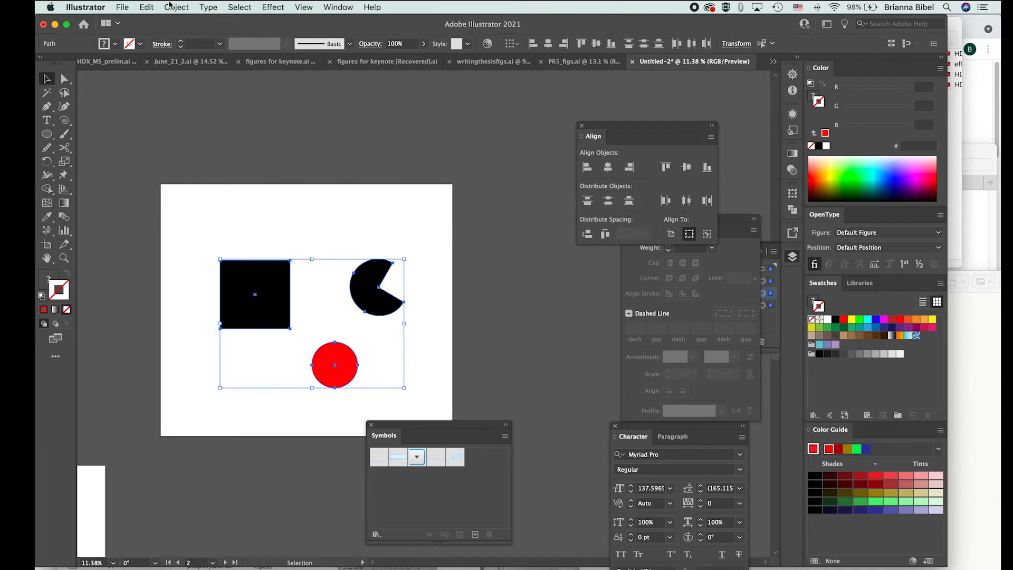
# Step: Open Transform Each for the three shapes and preview scaling them to 200% horizontally and 199% vertically
pyautogui.click(208, 7)
pyautogui.moveTo(236, 6)
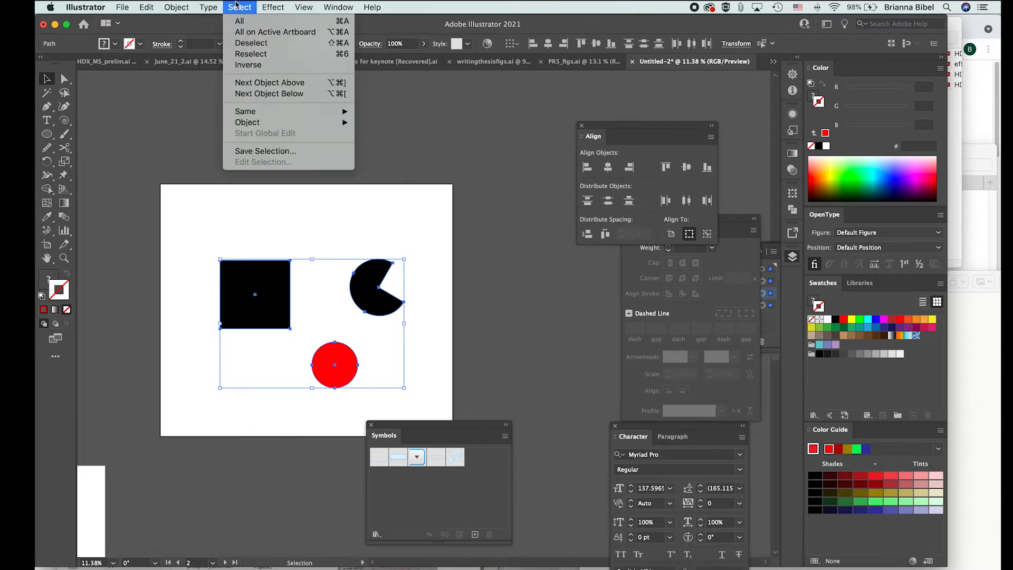
pyautogui.moveTo(186, 5)
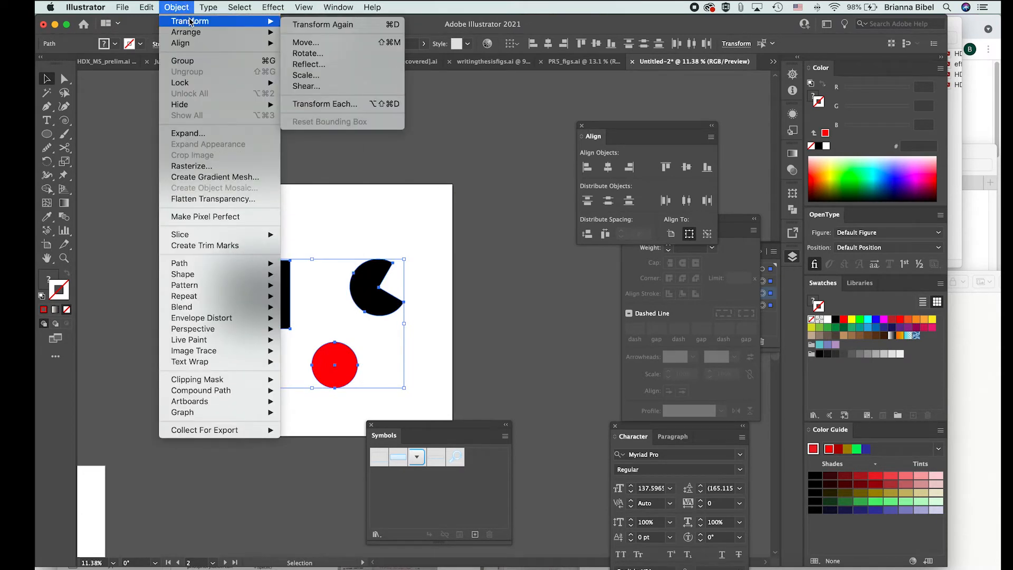
pyautogui.click(366, 105)
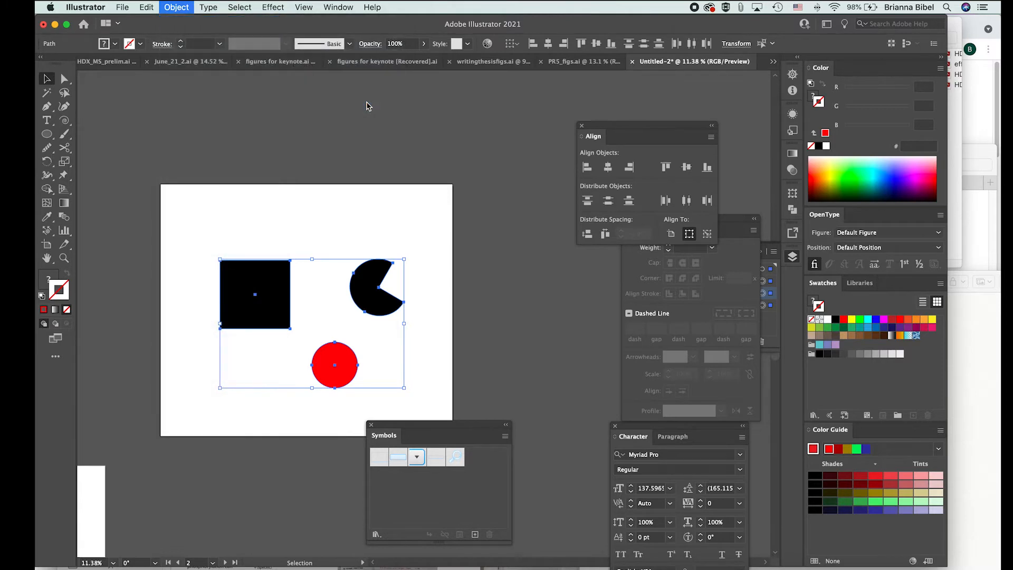
pyautogui.moveTo(781, 67); pyautogui.dragTo(844, 69)
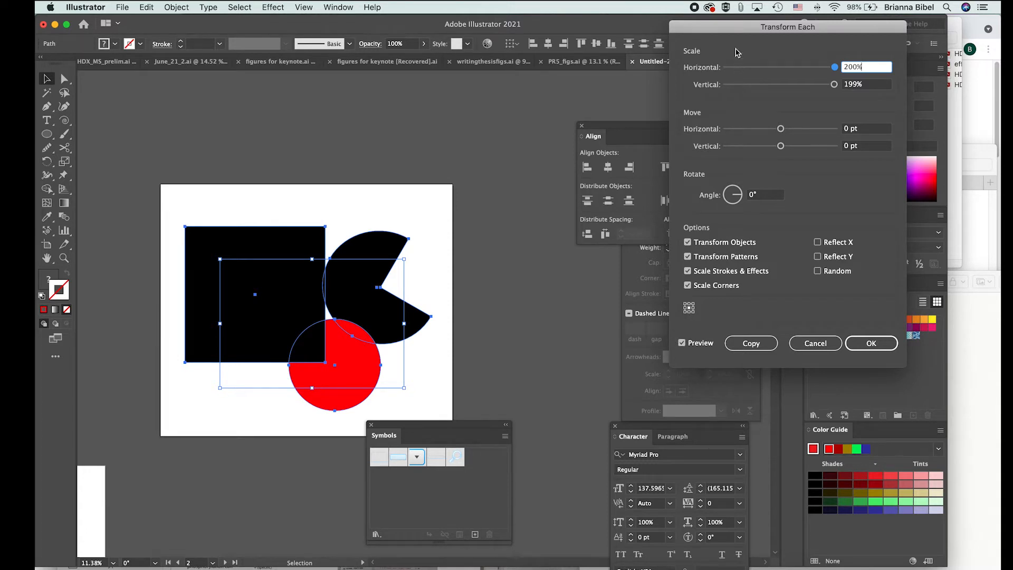
# Step: Set both the horizontal and vertical scale in Transform Each to 100%
pyautogui.doubleClick(846, 71)
pyautogui.write('0')
pyautogui.press('BackSpace')
pyautogui.write('100')
pyautogui.press('Tab')
pyautogui.write('100')
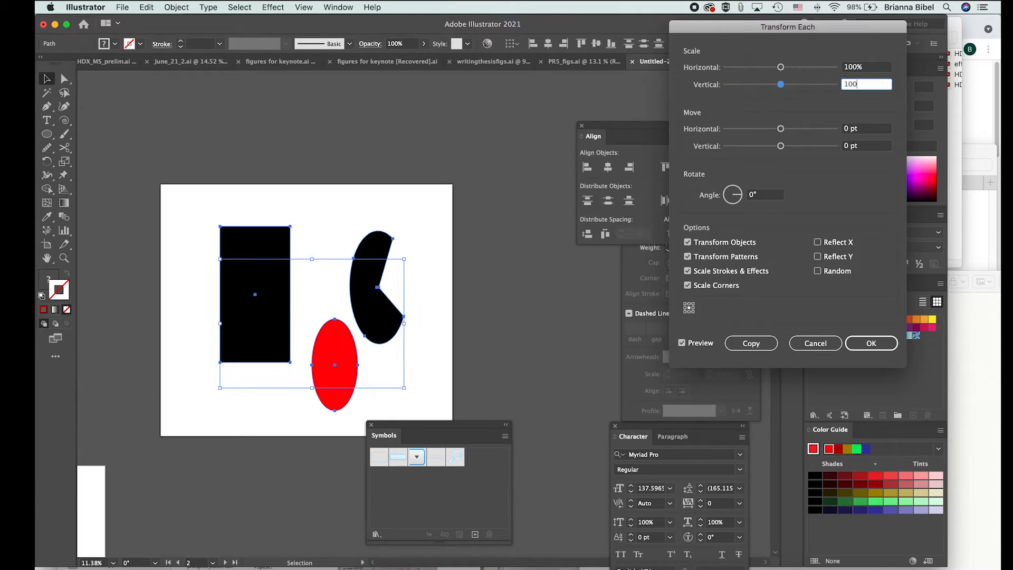
pyautogui.press('Tab')
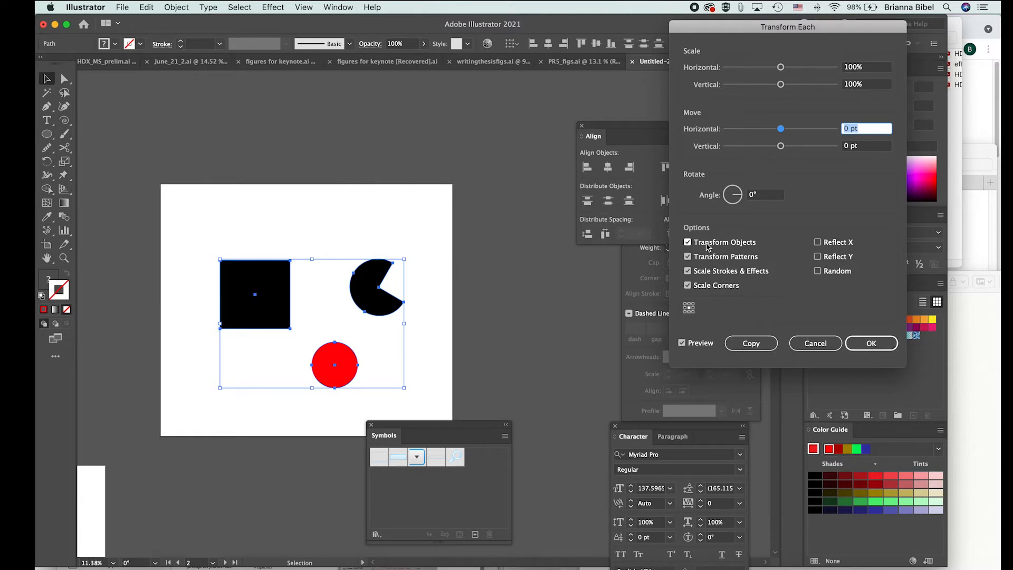
# Step: In Transform Each, disable Transform Patterns, Scale Strokes & Effects and Scale Corners, enable Reflect X, and apply the transformation as a copy
pyautogui.click(687, 244)
pyautogui.click(687, 242)
pyautogui.click(687, 257)
pyautogui.click(687, 271)
pyautogui.click(687, 285)
pyautogui.click(818, 243)
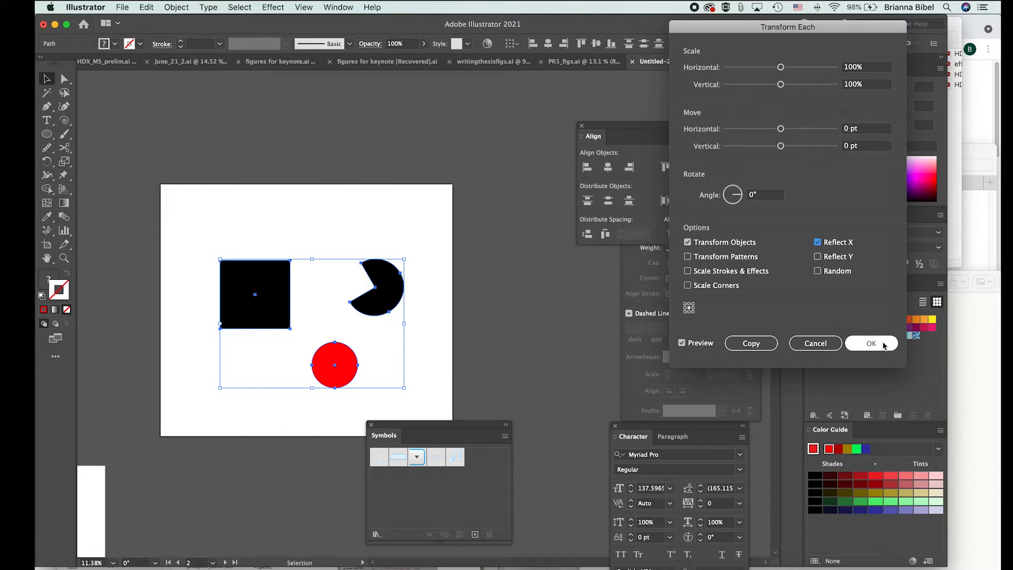
pyautogui.click(750, 343)
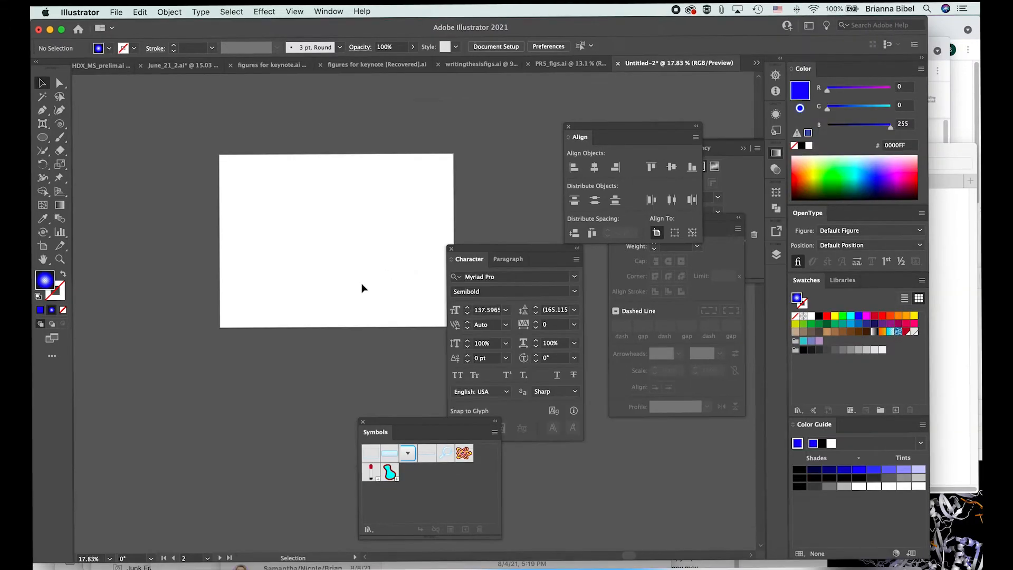
pyautogui.scroll(3, 362, 287)
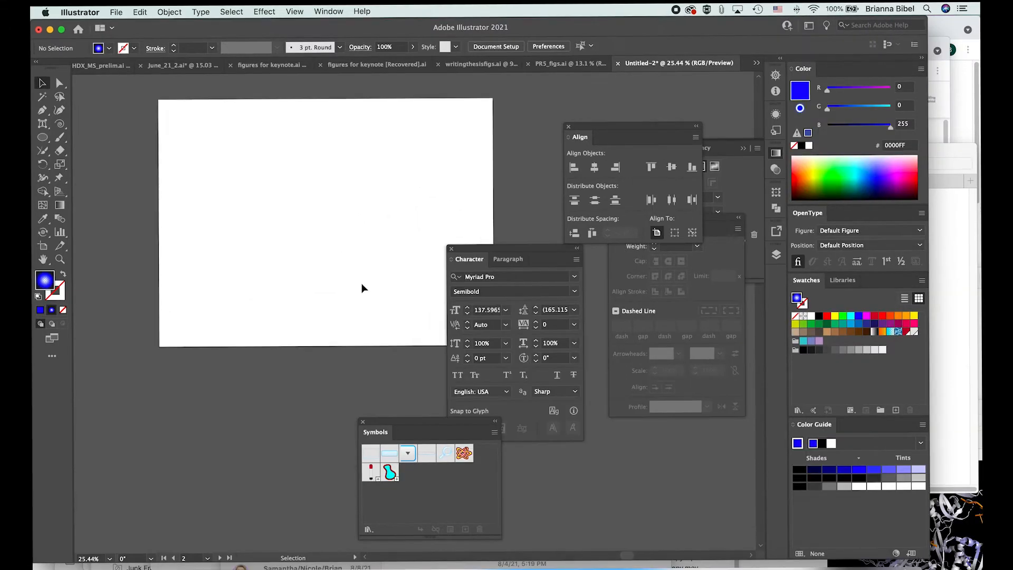
pyautogui.scroll(-3, 362, 287)
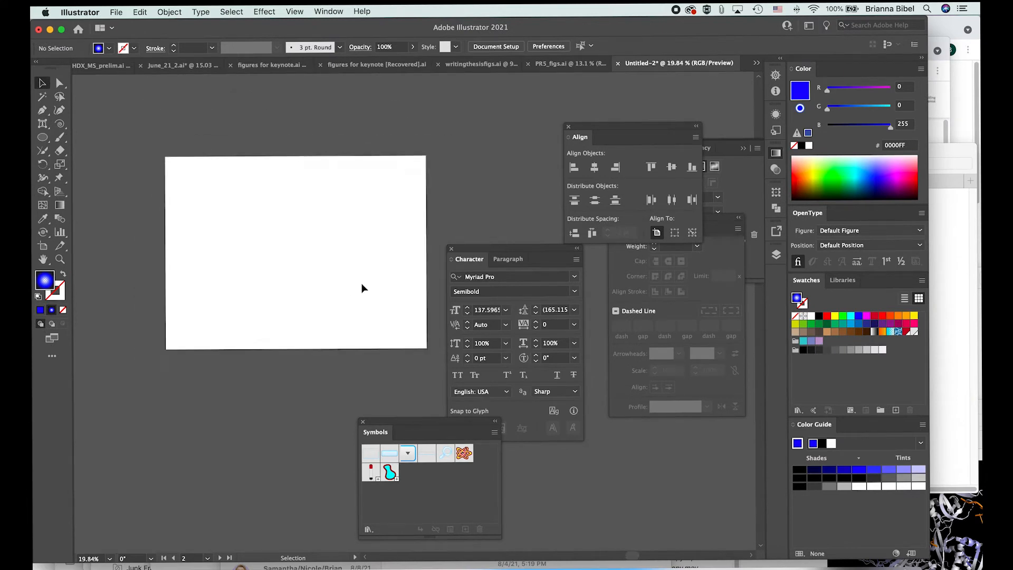
pyautogui.scroll(2, 362, 288)
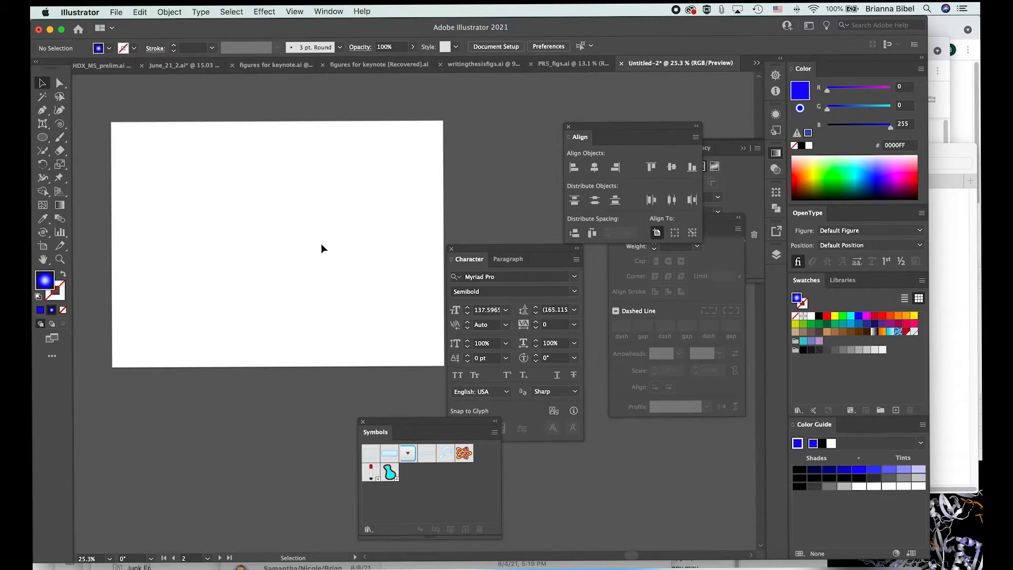
pyautogui.scroll(-2, 258, 255)
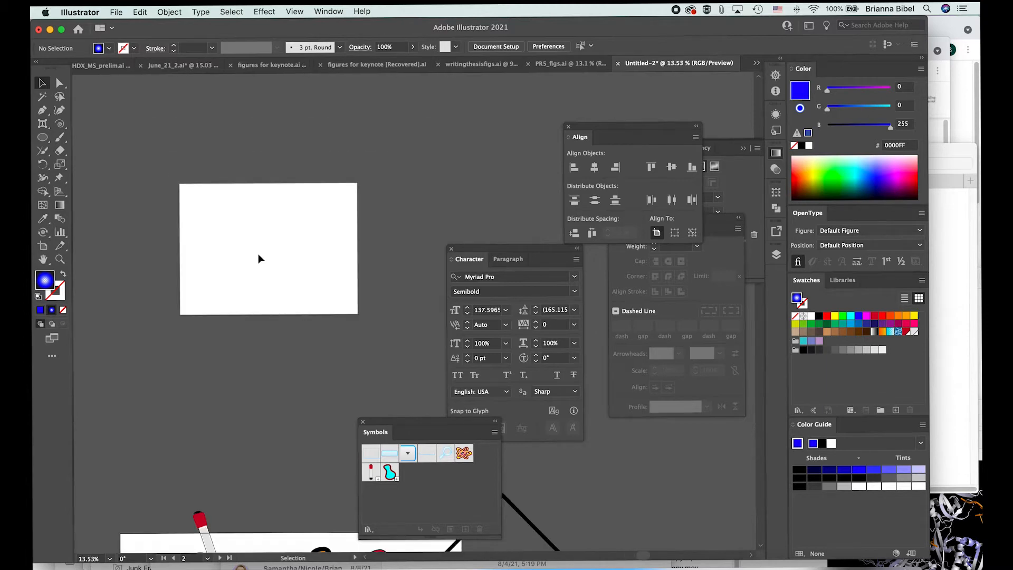
pyautogui.scroll(3, 258, 255)
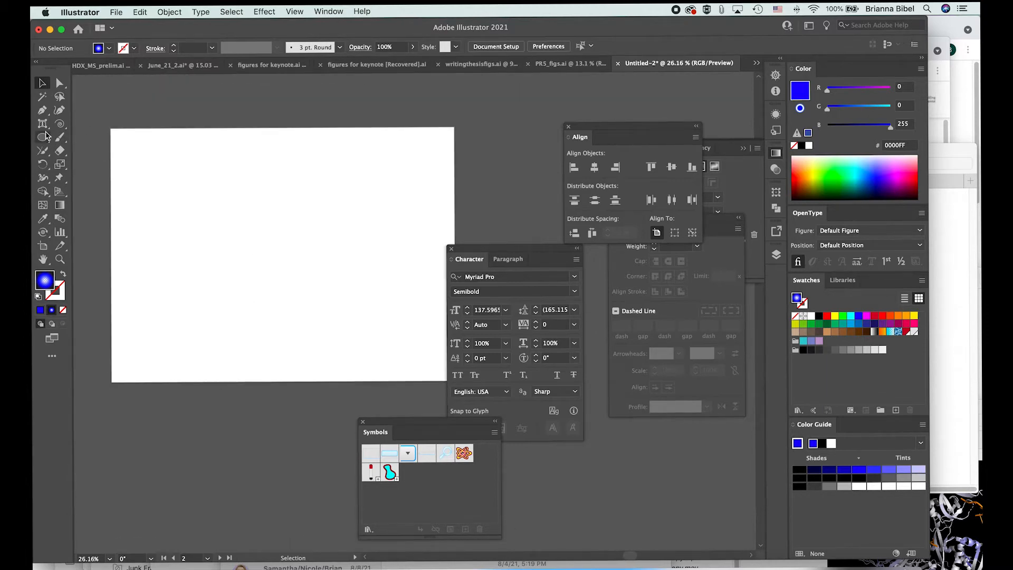
# Step: Look through the list of Illustrator and Photoshop effects, including the 3D group
pyautogui.click(261, 10)
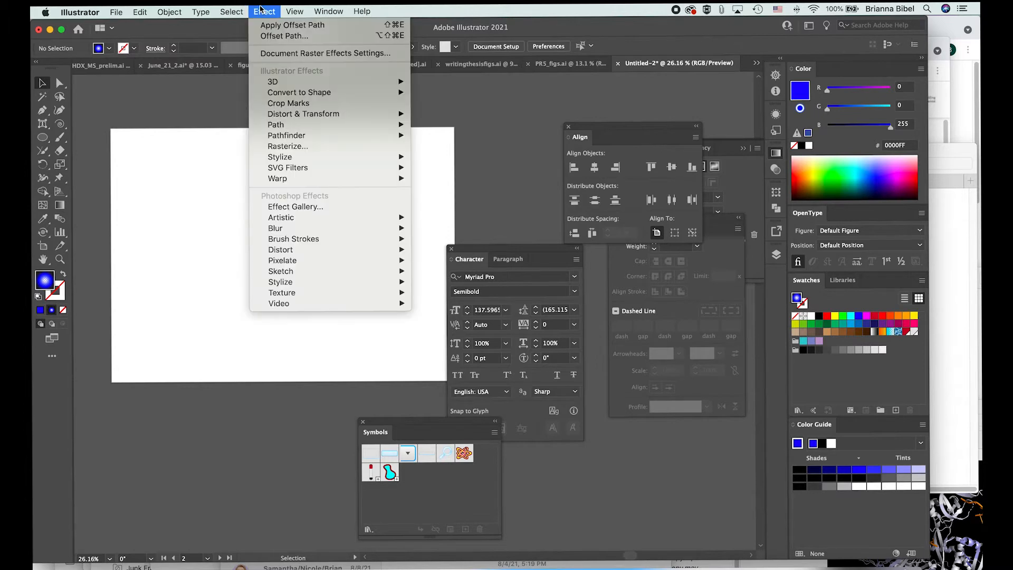
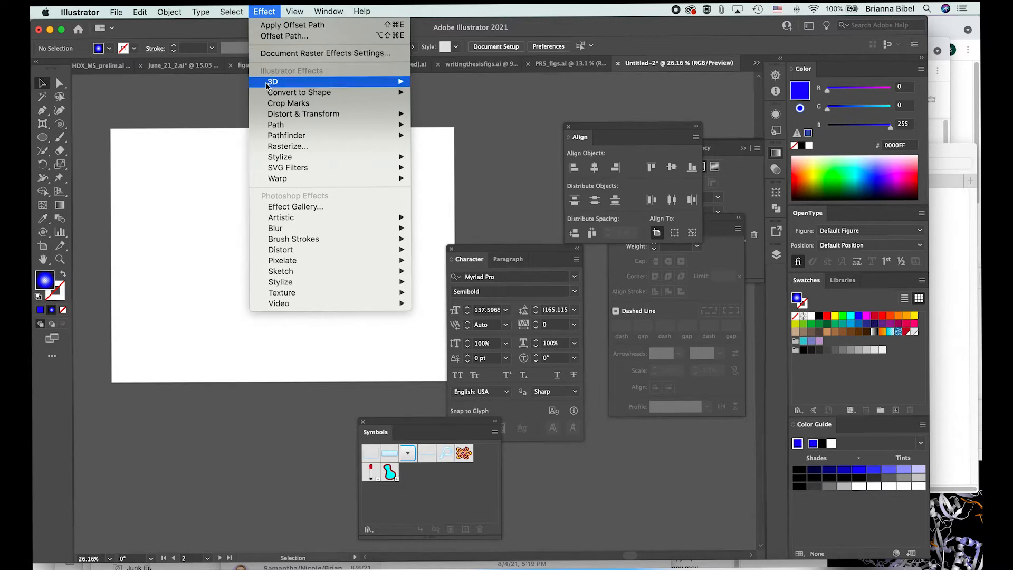
pyautogui.moveTo(268, 85)
pyautogui.click(157, 140)
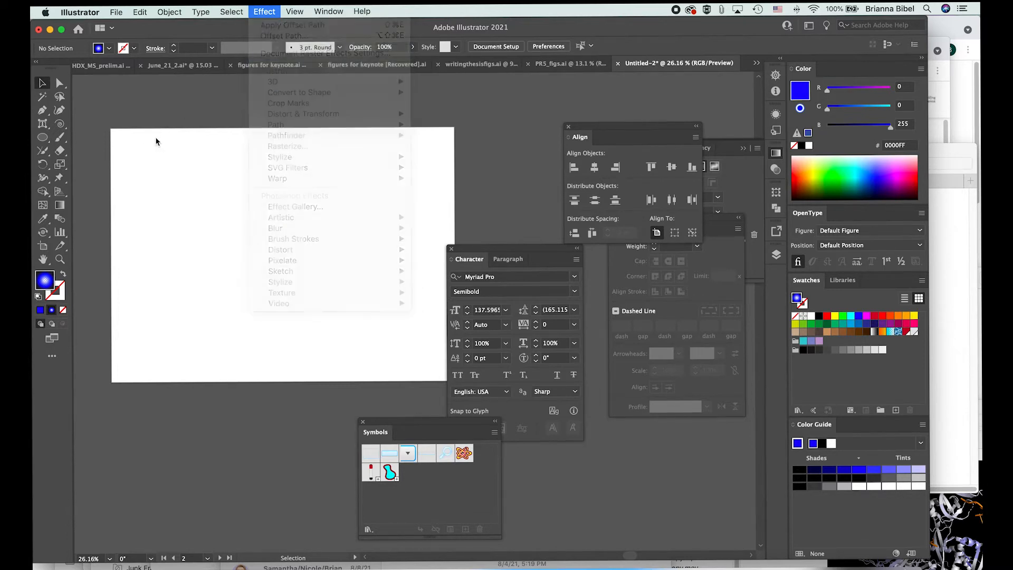
pyautogui.click(42, 137)
pyautogui.moveTo(316, 255); pyautogui.dragTo(400, 316)
pyautogui.press('super+z')
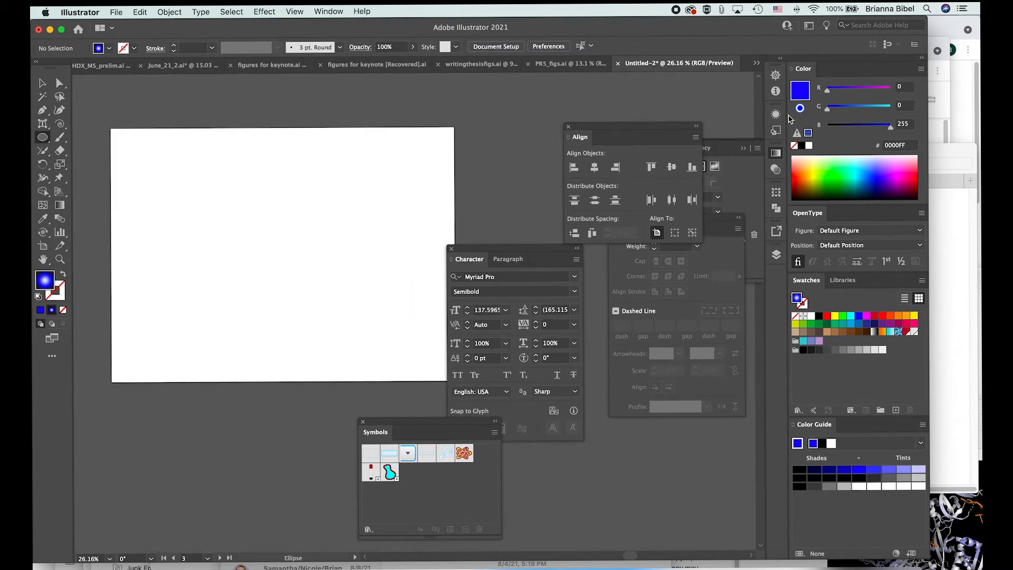
# Step: Show the gradient settings and change the selected blue gradient stop to black
pyautogui.click(738, 162)
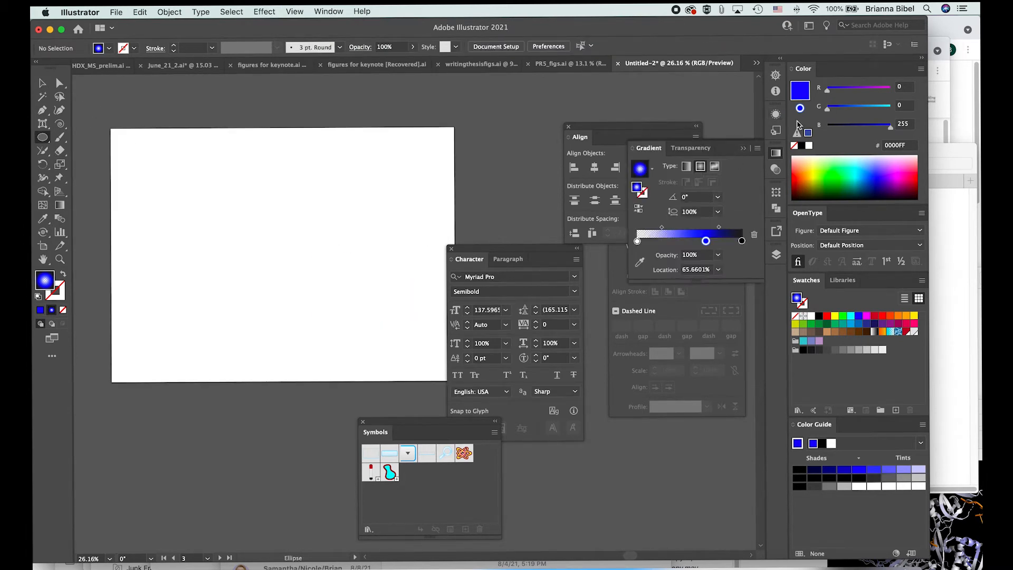
pyautogui.click(42, 83)
pyautogui.click(802, 145)
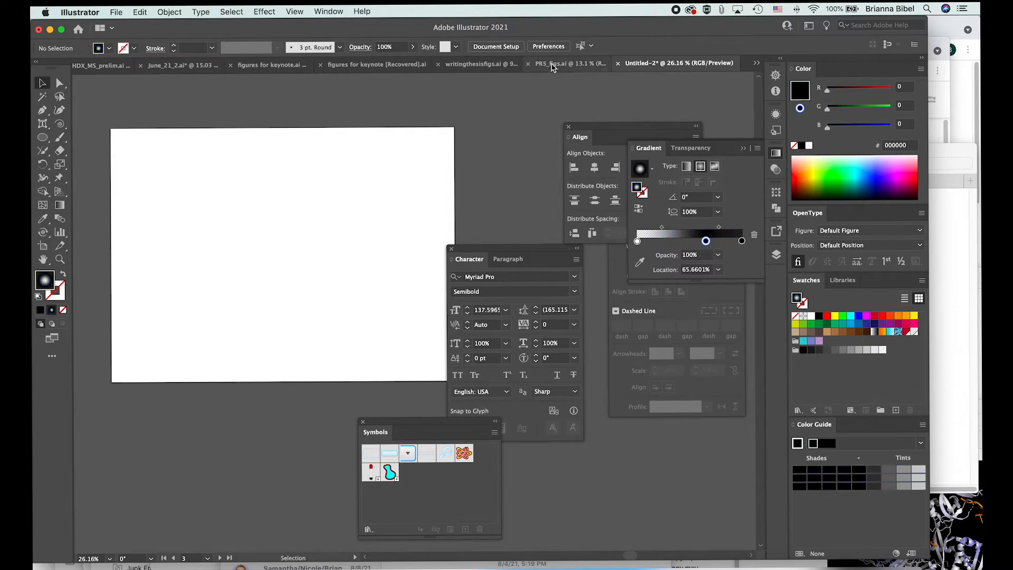
# Step: Draw a large ellipse filled with the radial gradient in the middle of the artboard and hide the gradient settings
pyautogui.click(43, 137)
pyautogui.moveTo(215, 201); pyautogui.dragTo(371, 325)
pyautogui.click(652, 168)
pyautogui.click(652, 168)
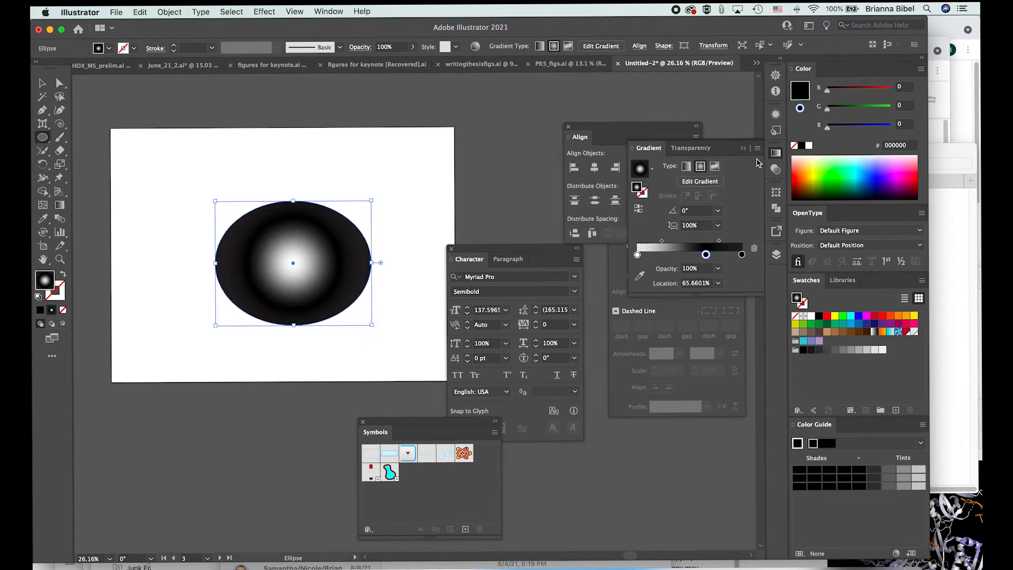
pyautogui.click(743, 148)
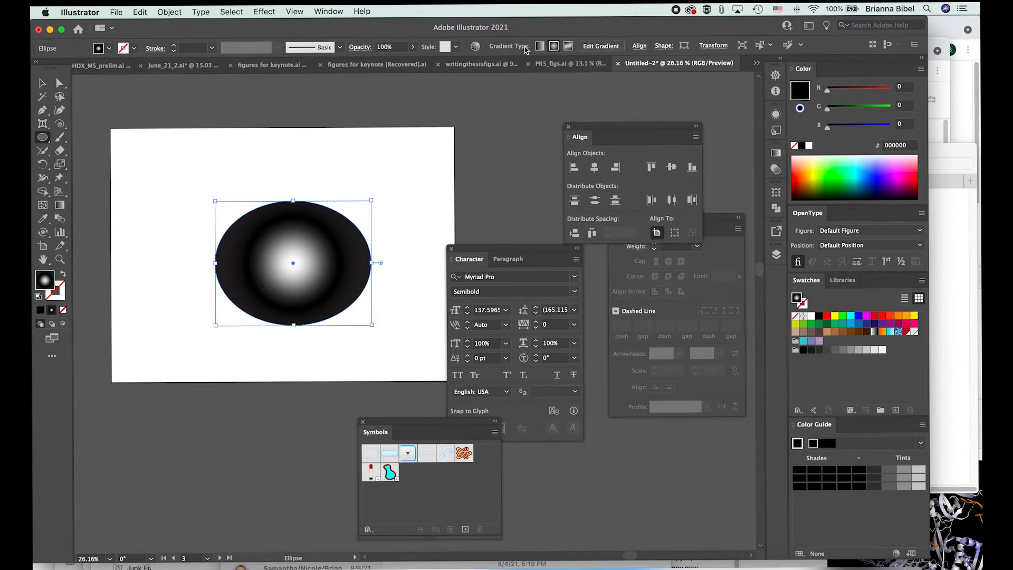
# Step: Edit the ellipse's gradient with a very short gradient stroke near its upper edge, and delete the ellipse
pyautogui.click(585, 46)
pyautogui.moveTo(279, 221); pyautogui.dragTo(279, 223)
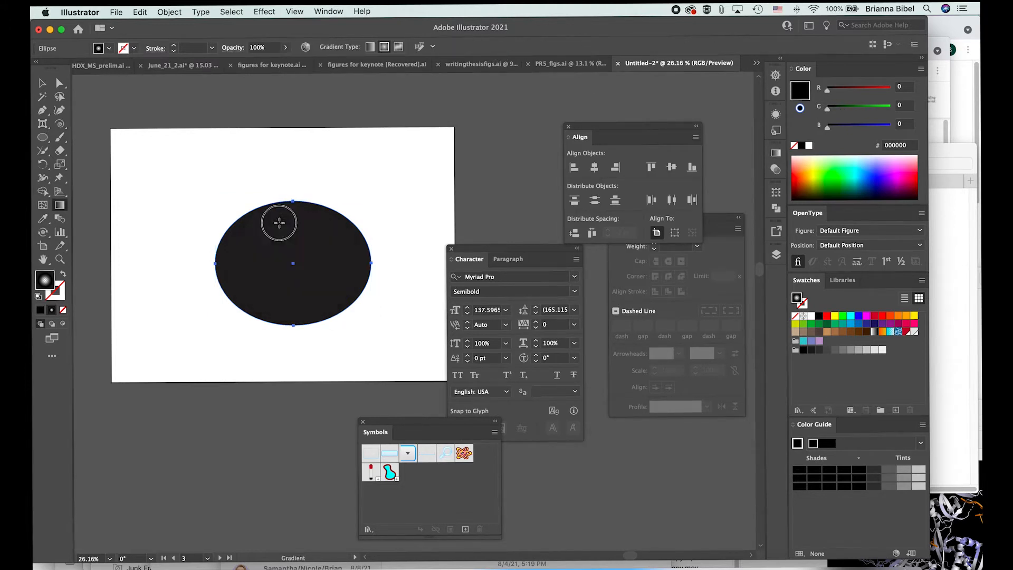
pyautogui.click(42, 83)
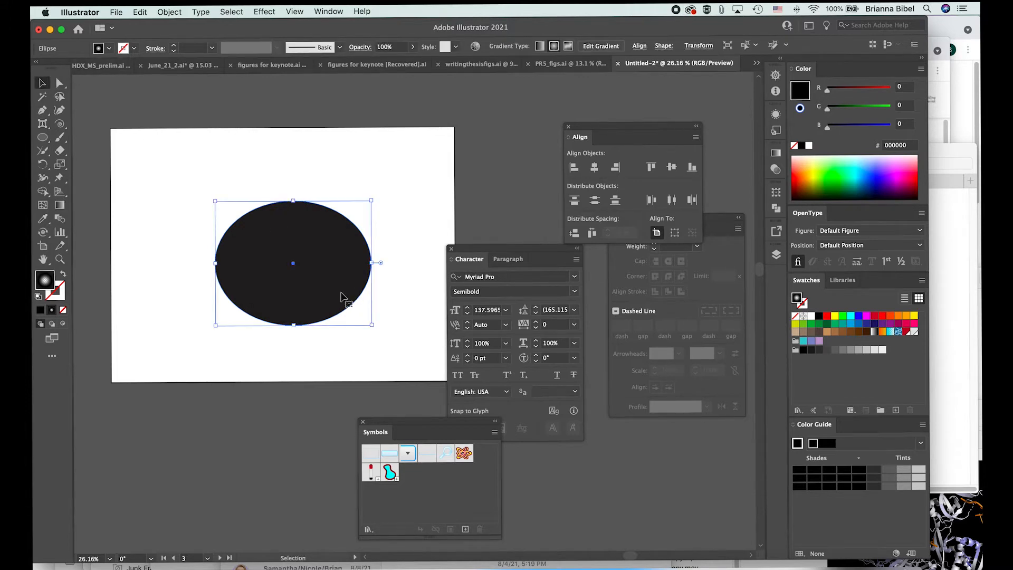
pyautogui.press('Delete')
# Step: Change the default fill from the gradient to solid black and return to the Selection tool
pyautogui.click(43, 137)
pyautogui.click(211, 129)
pyautogui.click(68, 146)
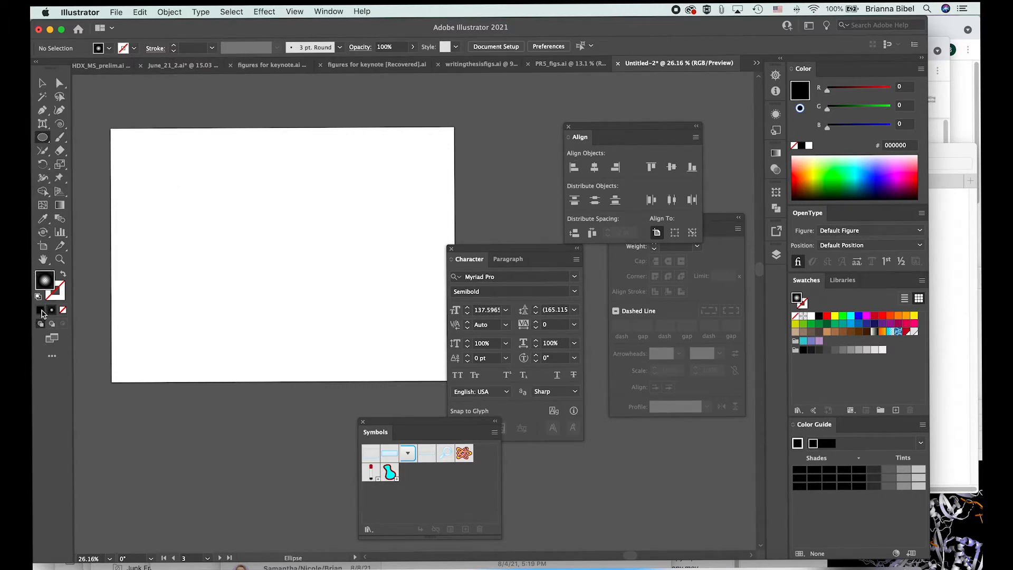
pyautogui.click(40, 309)
pyautogui.click(43, 82)
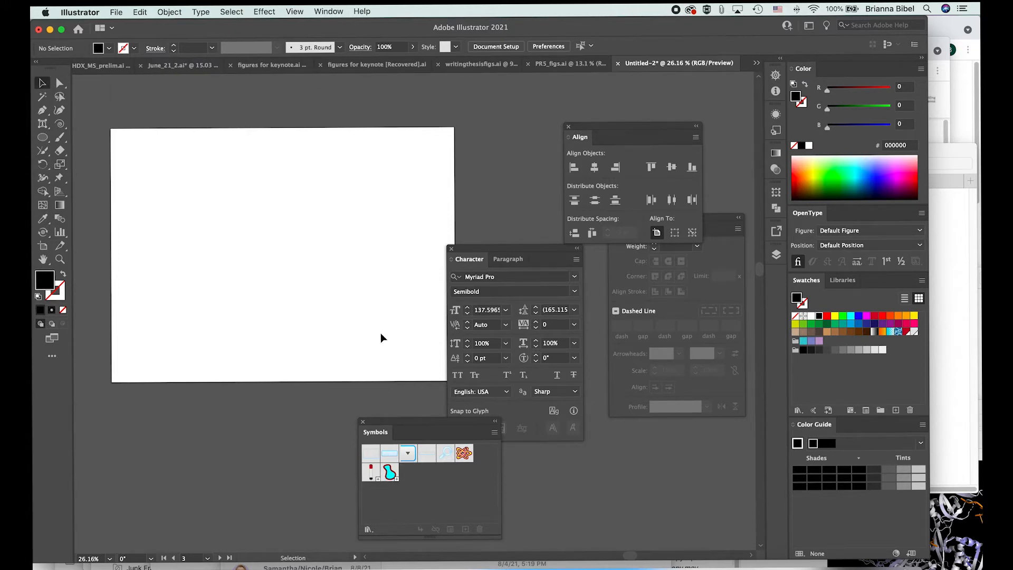
pyautogui.scroll(2, 381, 334)
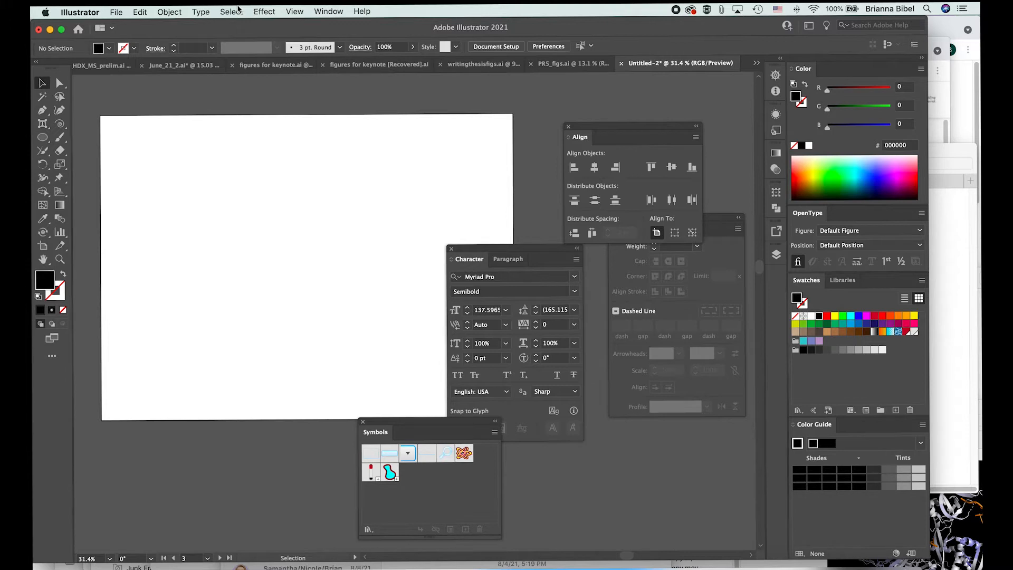
# Step: Draw a black ellipse left of the artboard's centre and swap its fill and stroke so it has only a black outline
pyautogui.click(263, 9)
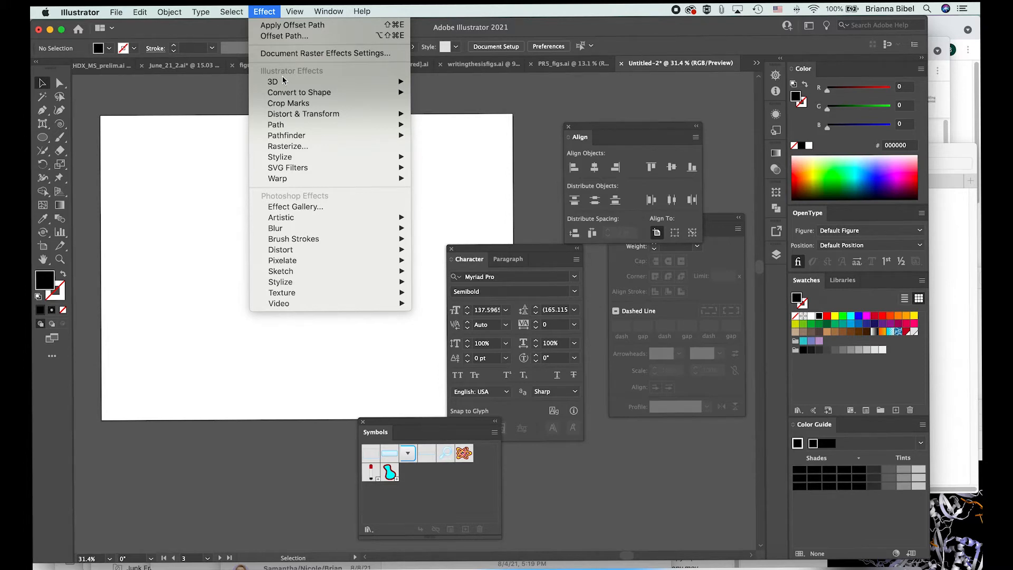
pyautogui.click(163, 163)
pyautogui.click(42, 137)
pyautogui.moveTo(198, 192)
pyautogui.mouseDown()
pyautogui.moveTo(267, 238)
pyautogui.moveTo(333, 304)
pyautogui.mouseUp()
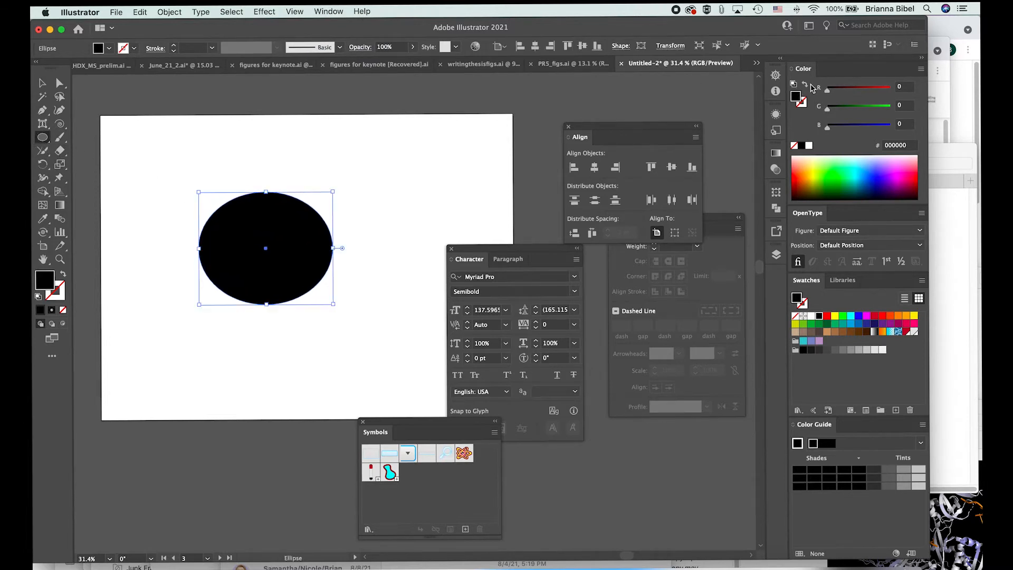
pyautogui.click(806, 84)
# Step: Preview the 3D Extrude & Bevel effect on the ellipse, rotated to -26°, -22° and 0°
pyautogui.click(264, 12)
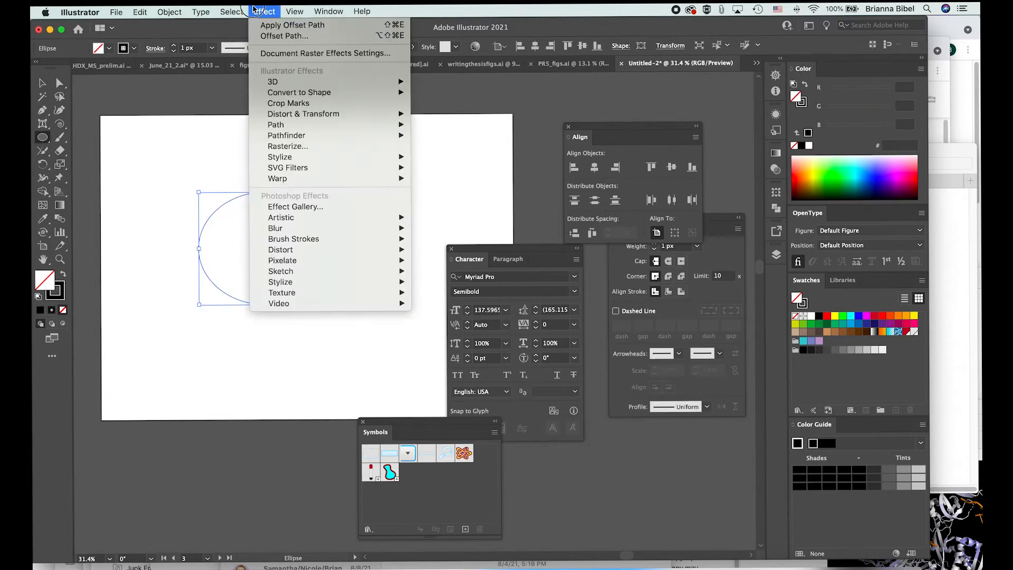
pyautogui.moveTo(285, 82)
pyautogui.click(481, 82)
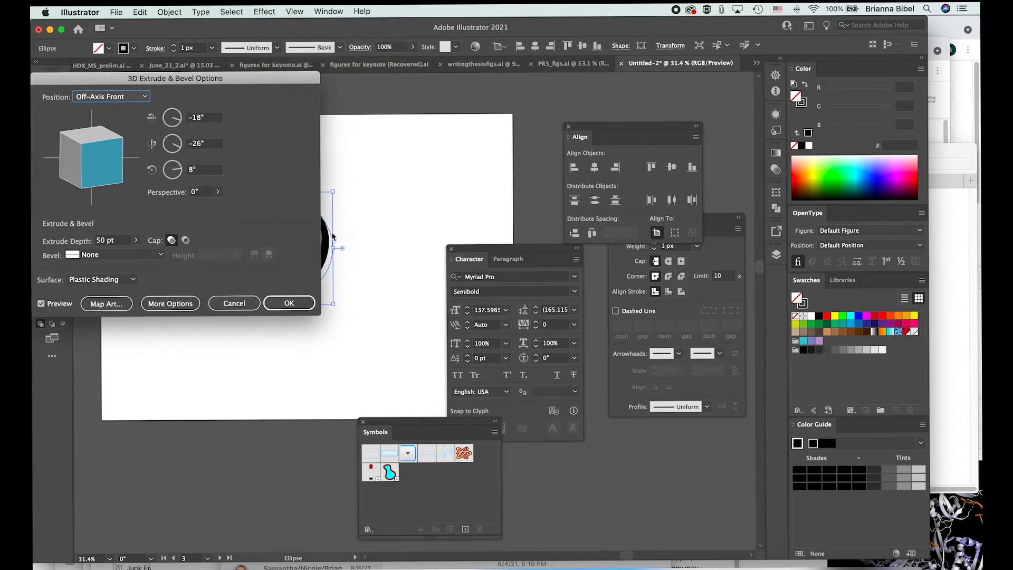
pyautogui.moveTo(217, 86); pyautogui.dragTo(594, 31)
pyautogui.moveTo(492, 123); pyautogui.dragTo(482, 112)
# Step: Set the bevel to Complex 3 and the extrude depth to 218 pt, and rotate the extrusion to 19°, -4° and -23°
pyautogui.click(510, 198)
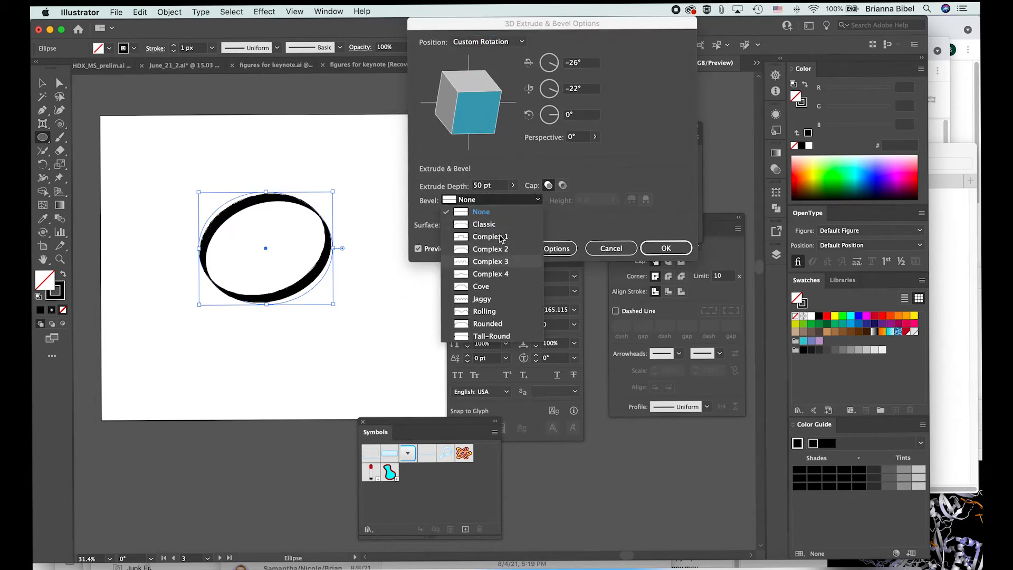
pyautogui.click(503, 262)
pyautogui.click(513, 185)
pyautogui.moveTo(468, 200)
pyautogui.mouseDown()
pyautogui.moveTo(486, 200)
pyautogui.moveTo(476, 201)
pyautogui.mouseUp()
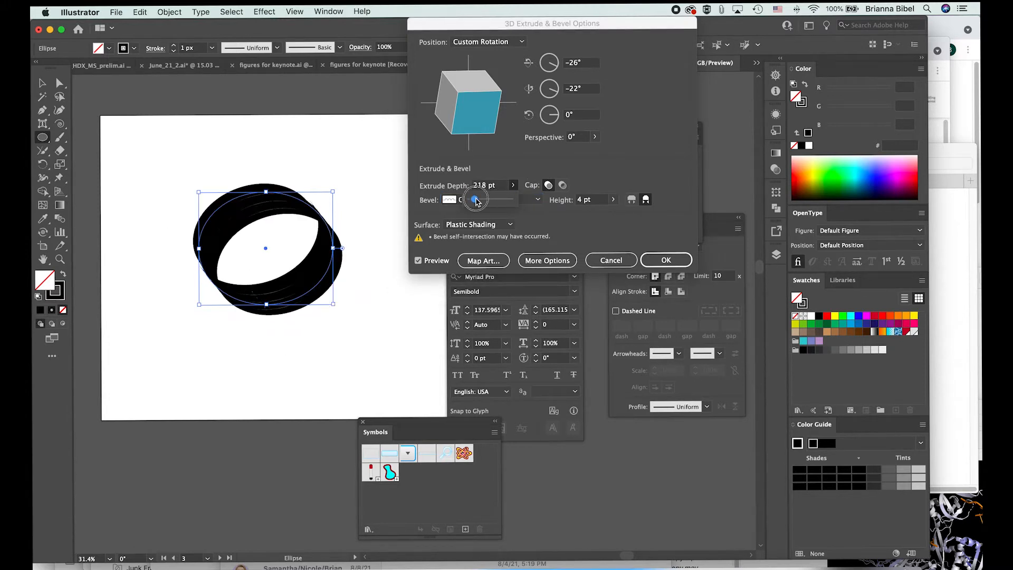
pyautogui.moveTo(449, 136); pyautogui.dragTo(472, 108)
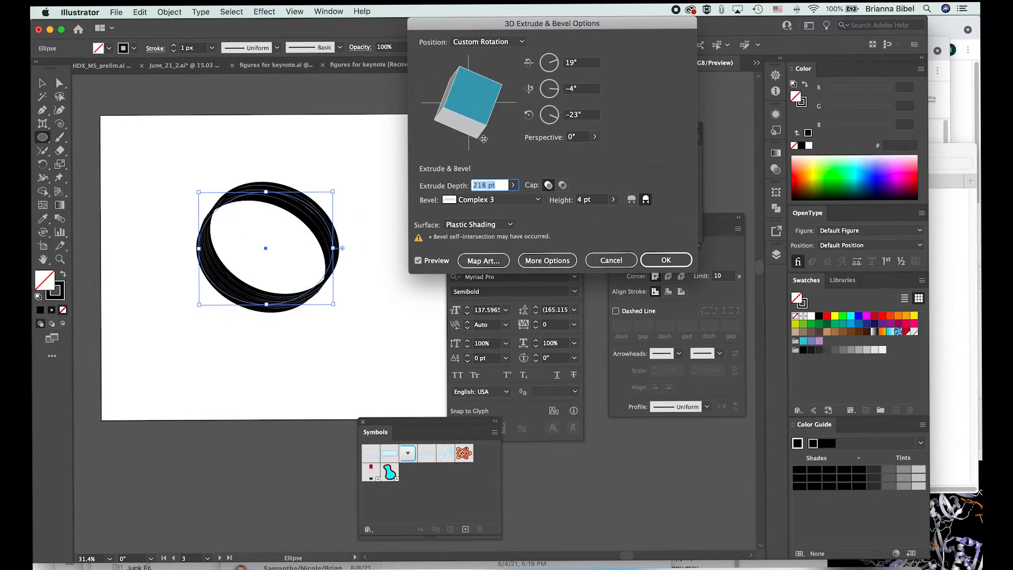
# Step: Cancel the 3D effect and delete the ellipse from the artboard
pyautogui.click(611, 260)
pyautogui.click(320, 151)
pyautogui.click(65, 146)
pyautogui.press('v')
pyautogui.press('Delete')
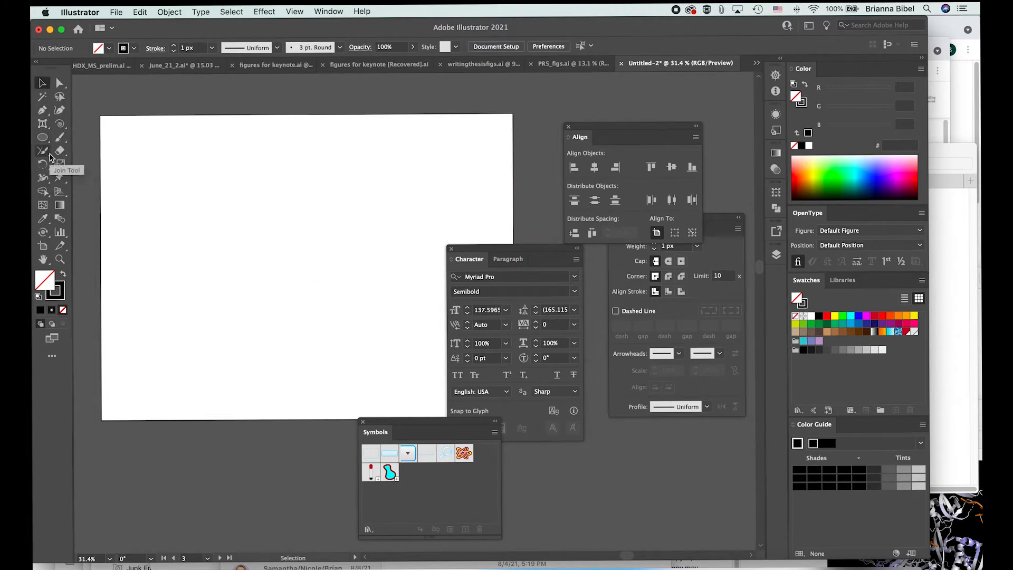
pyautogui.click(266, 11)
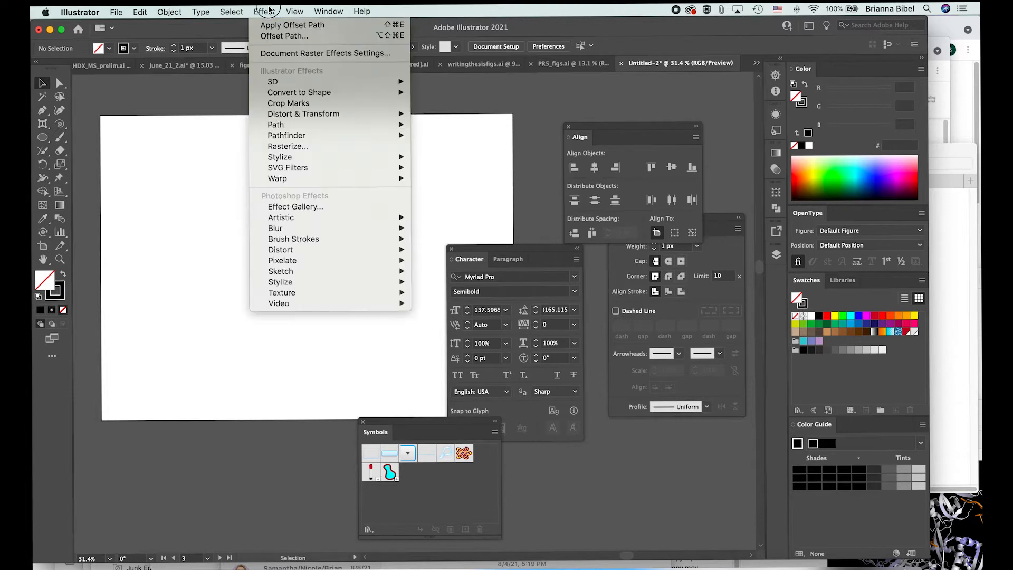
pyautogui.moveTo(308, 130)
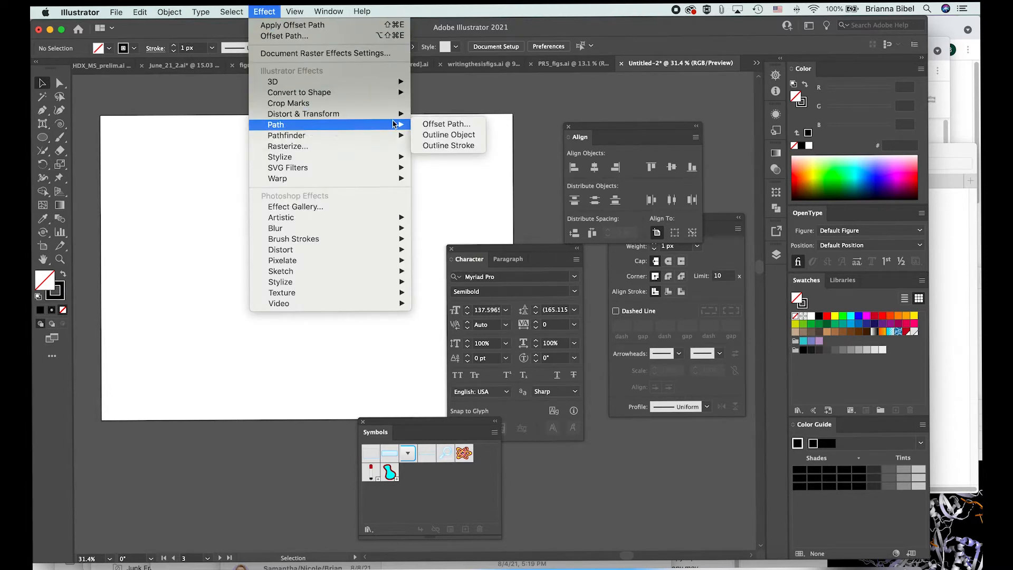
pyautogui.click(136, 82)
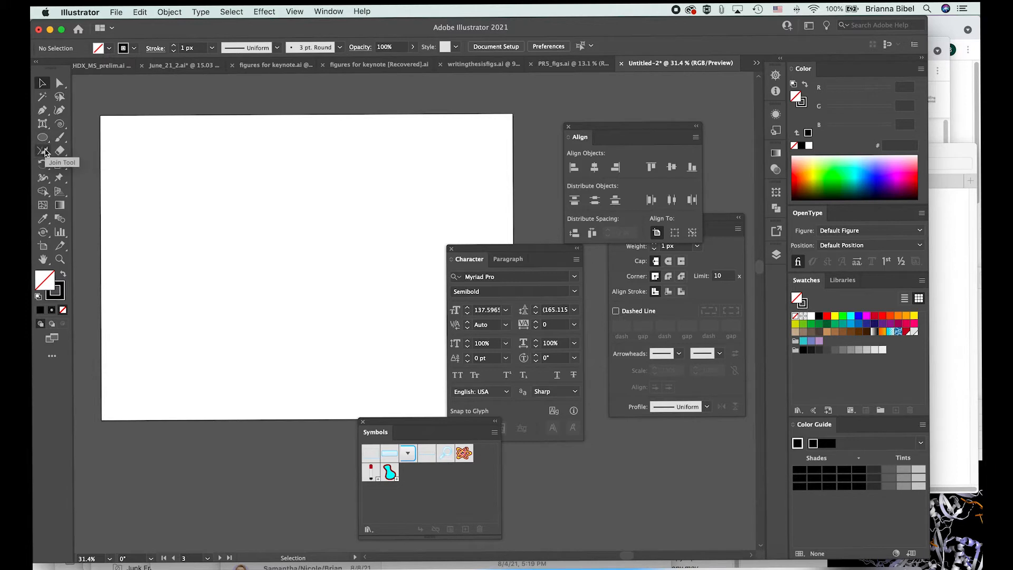
# Step: Draw a closed bean-shaped outline with the Pencil tool on the artboard and move it slightly to the right
pyautogui.click(45, 152)
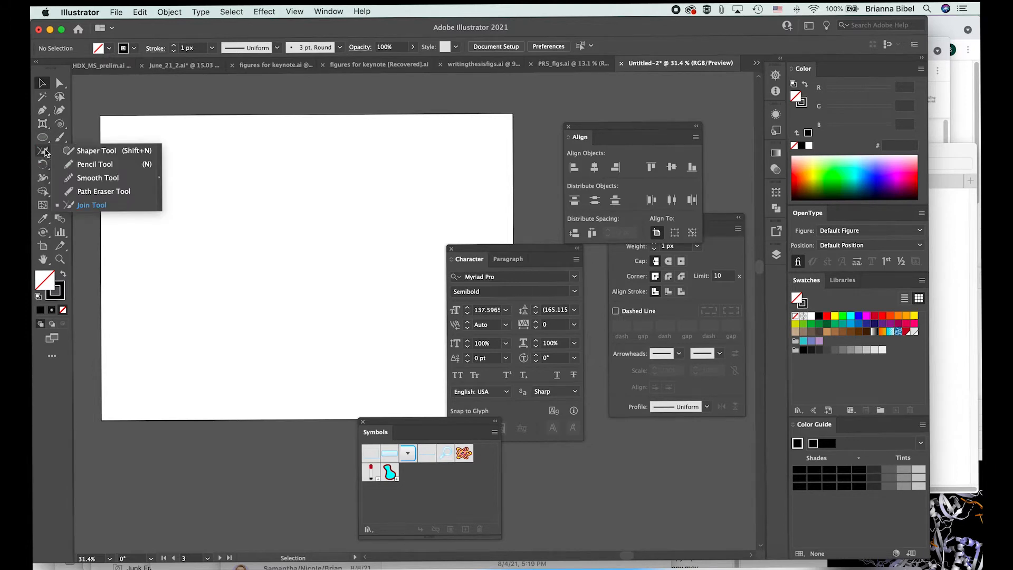
pyautogui.click(98, 170)
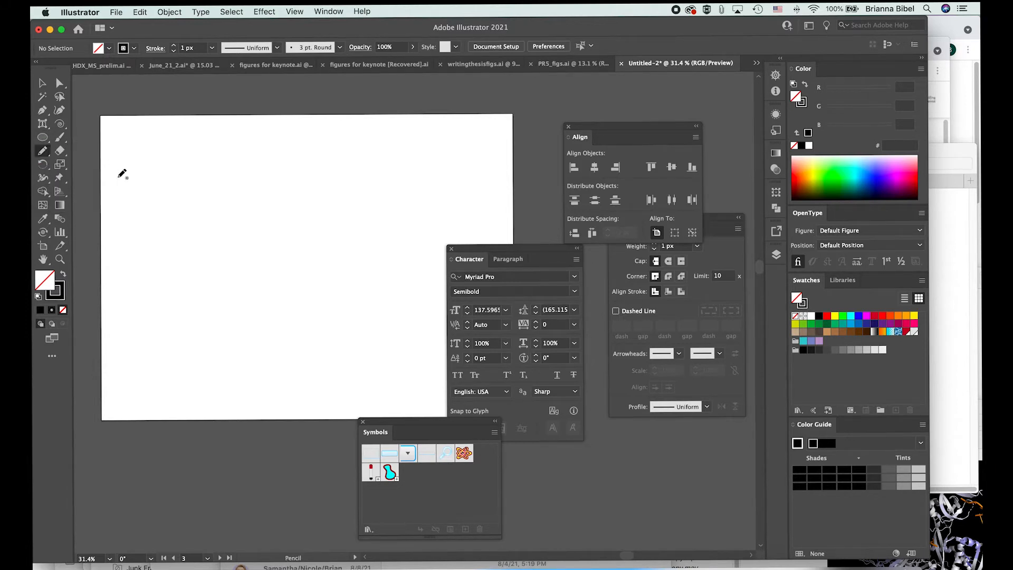
pyautogui.moveTo(200, 202)
pyautogui.mouseDown()
pyautogui.moveTo(215, 179)
pyautogui.moveTo(263, 189)
pyautogui.moveTo(302, 298)
pyautogui.moveTo(235, 292)
pyautogui.moveTo(232, 251)
pyautogui.moveTo(201, 232)
pyautogui.moveTo(199, 202)
pyautogui.mouseUp()
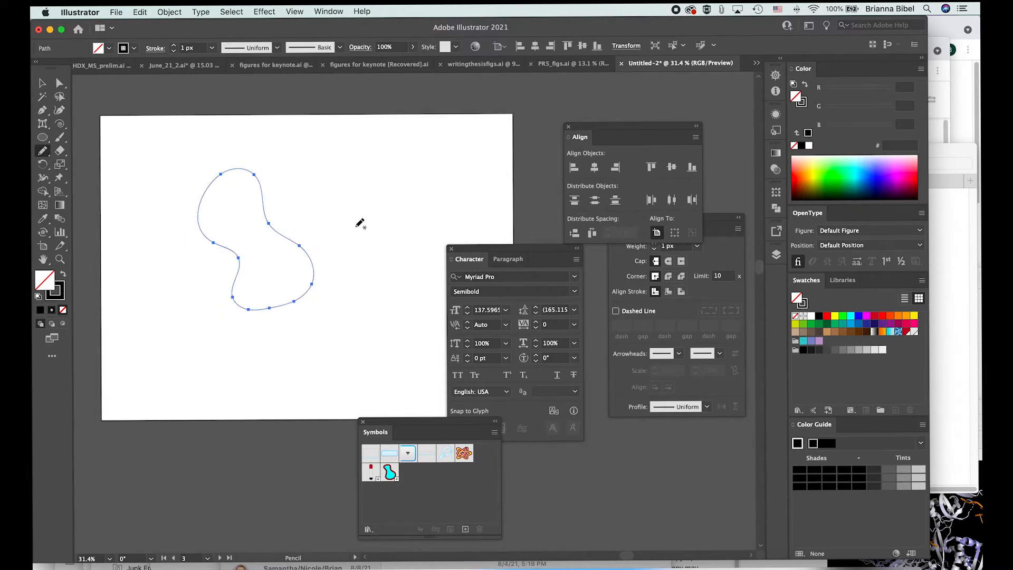
pyautogui.click(41, 82)
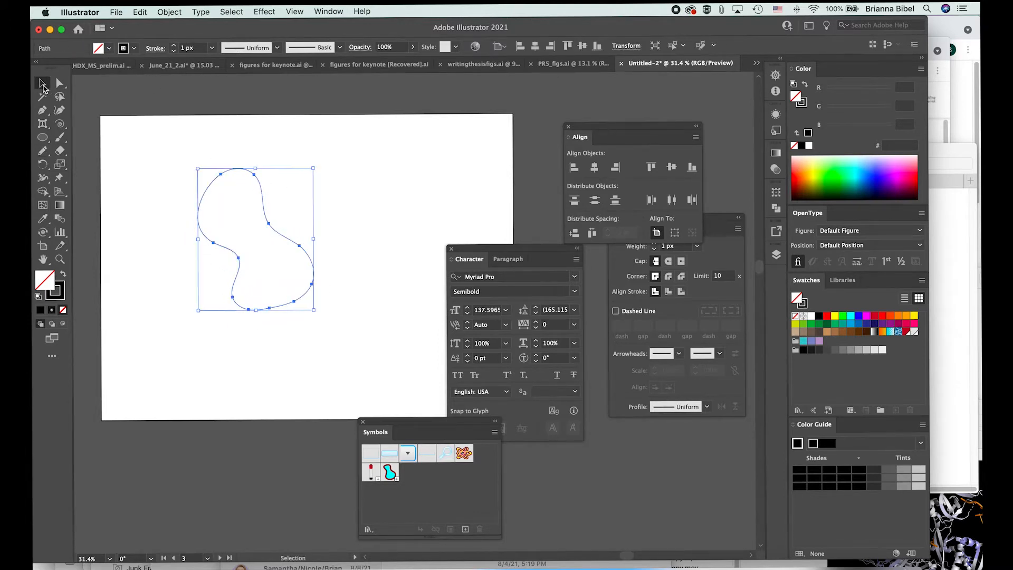
pyautogui.click(217, 220)
pyautogui.moveTo(201, 215); pyautogui.dragTo(223, 218)
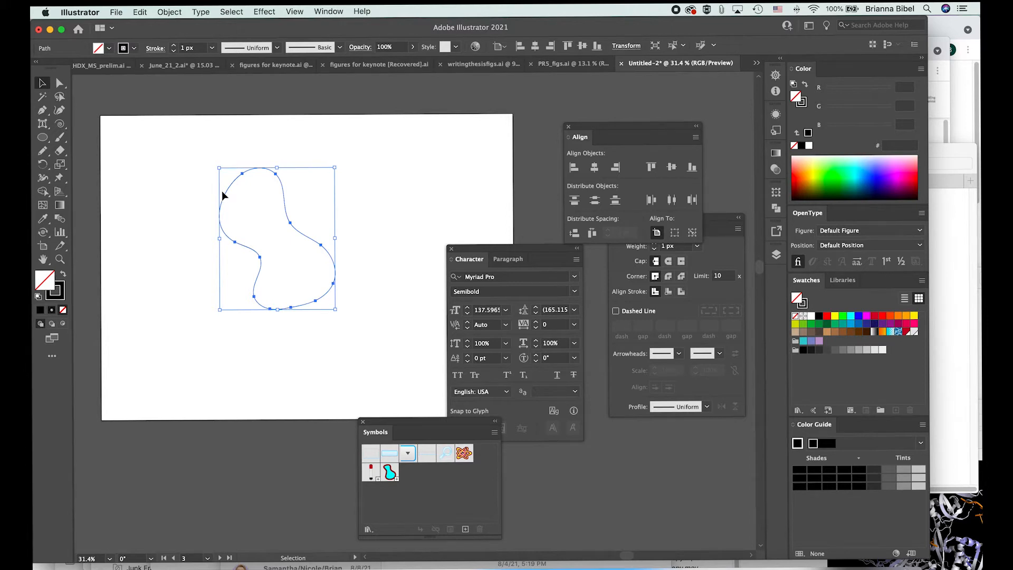
# Step: Preview the Offset Path effect on the bean shape with an offset of 301 pt
pyautogui.click(264, 11)
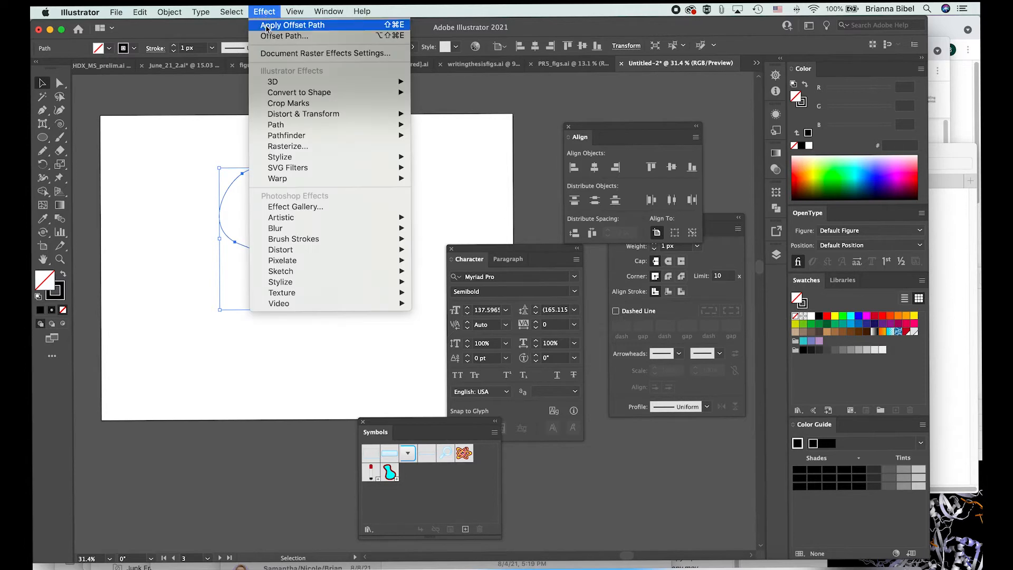
pyautogui.moveTo(369, 124)
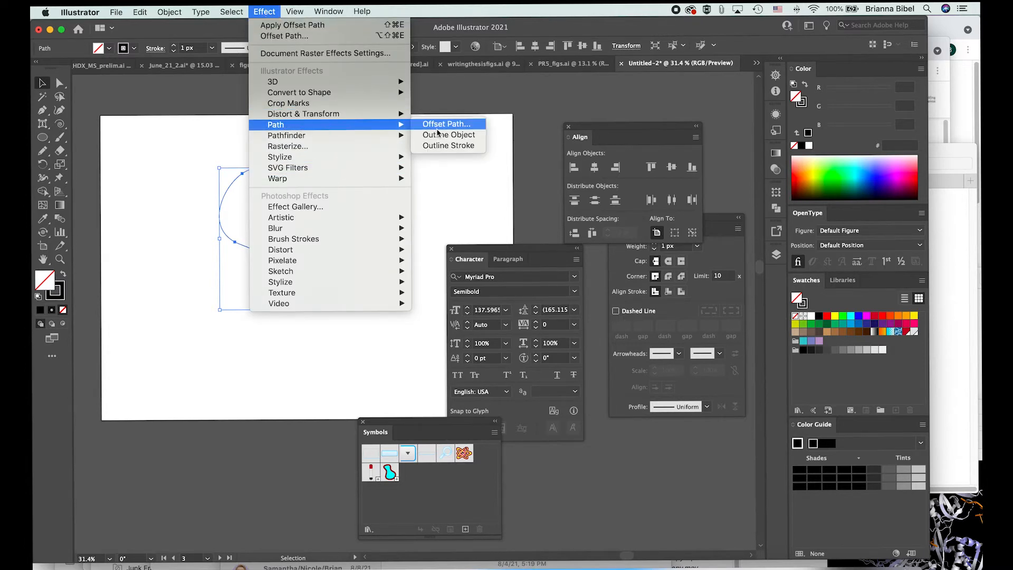
pyautogui.click(438, 132)
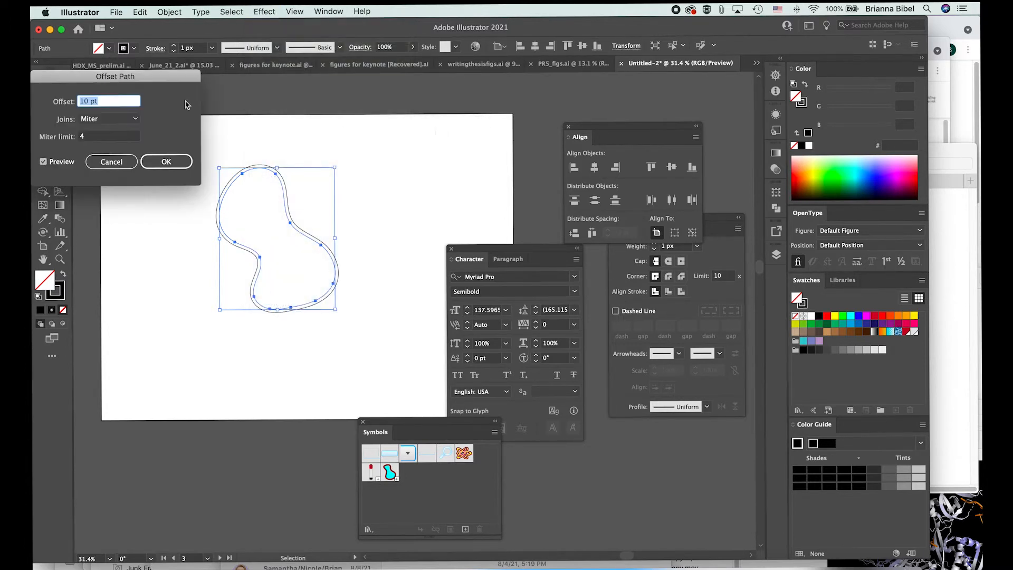
pyautogui.write('301')
pyautogui.press('Tab')
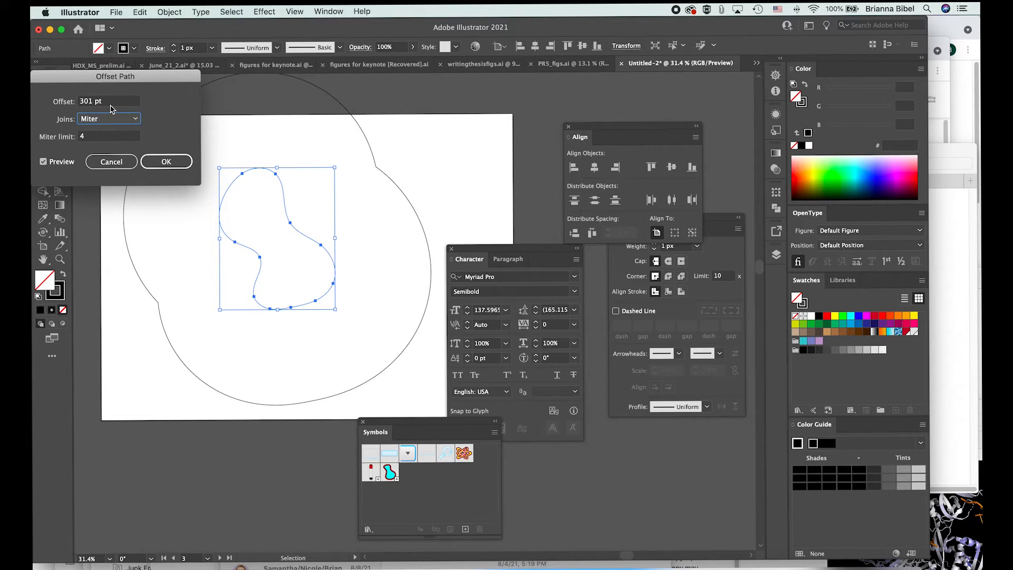
# Step: Preview the bean shape's offset at 30 pt and at -30 pt, and cancel the effect
pyautogui.click(94, 101)
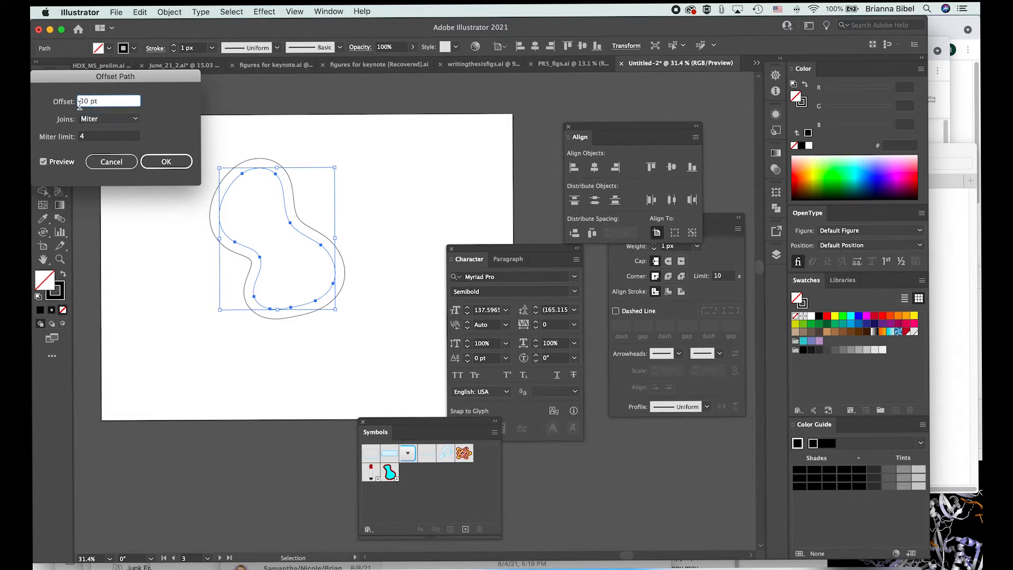
pyautogui.write('-')
pyautogui.press('Tab')
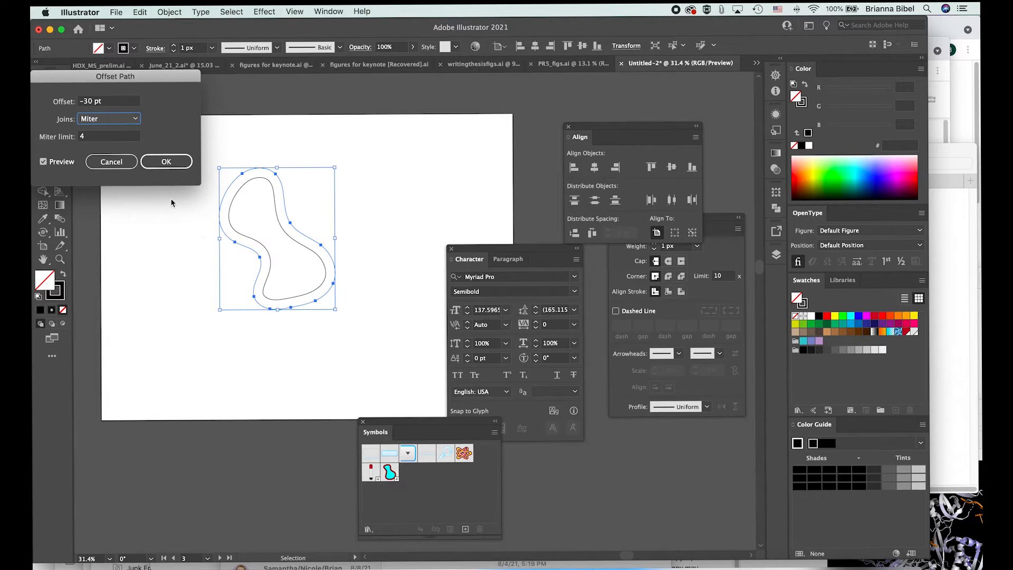
pyautogui.click(136, 164)
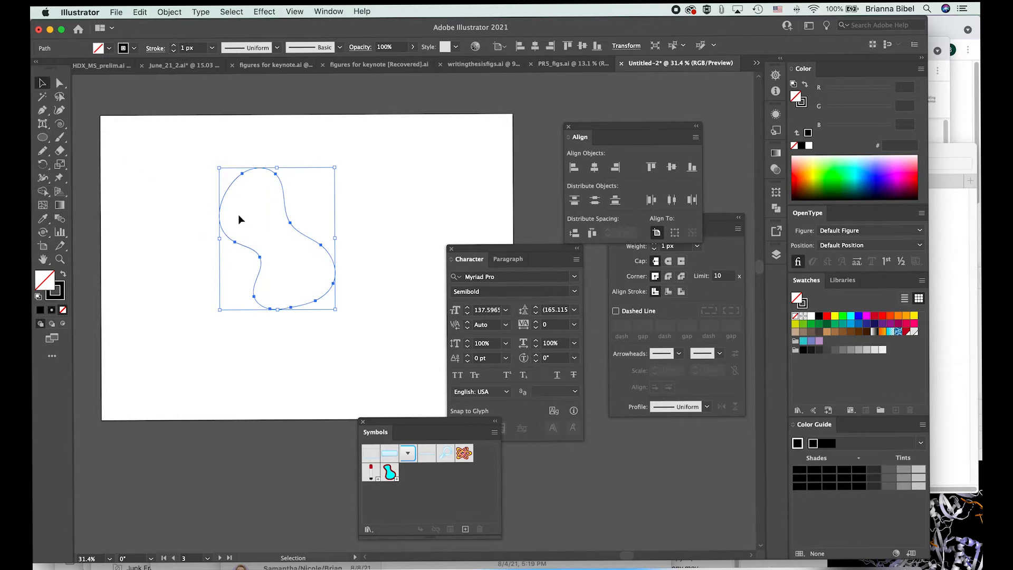
pyautogui.click(293, 195)
pyautogui.click(285, 198)
pyautogui.click(303, 193)
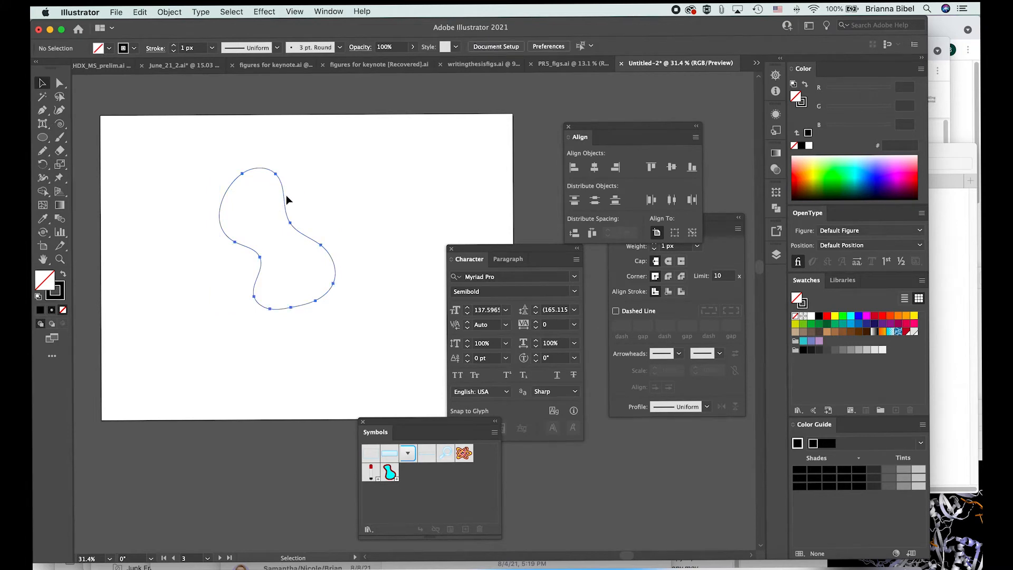
pyautogui.click(286, 196)
pyautogui.press('a')
pyautogui.press('super')
pyautogui.press('super')
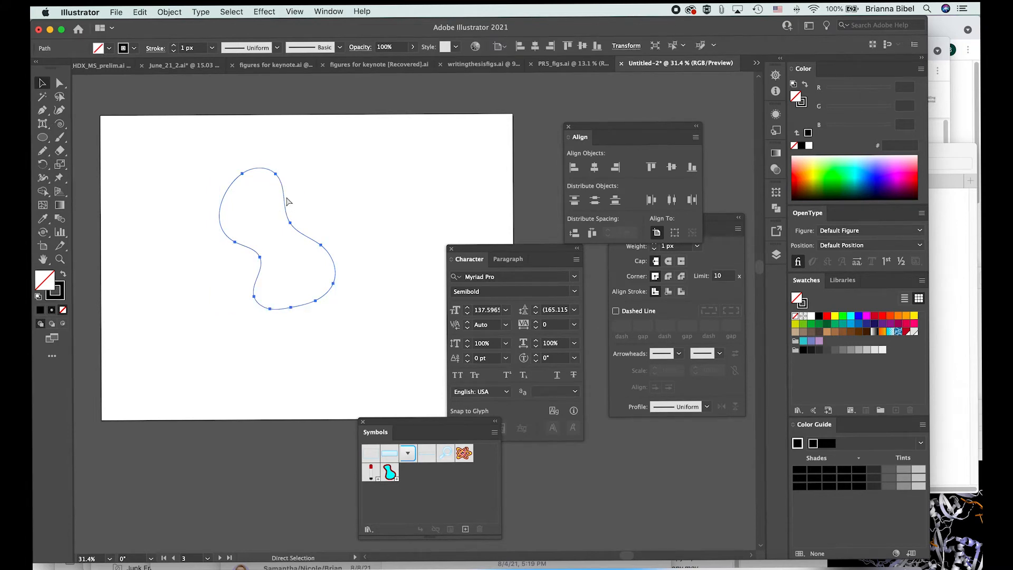
pyautogui.press('super')
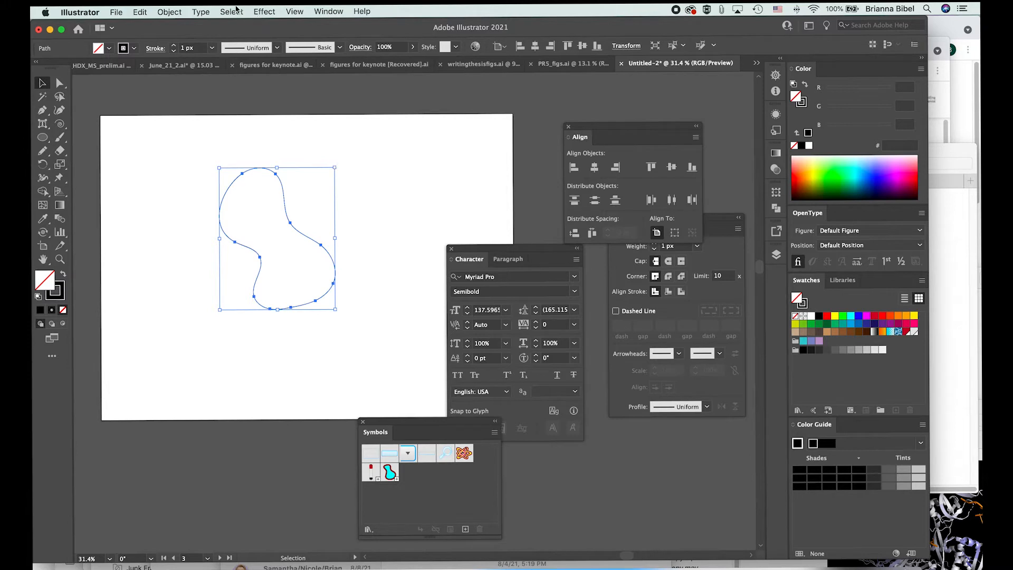
# Step: Apply the Offset Path effect to the bean shape with an offset of 20 pt
pyautogui.click(264, 11)
pyautogui.moveTo(302, 136)
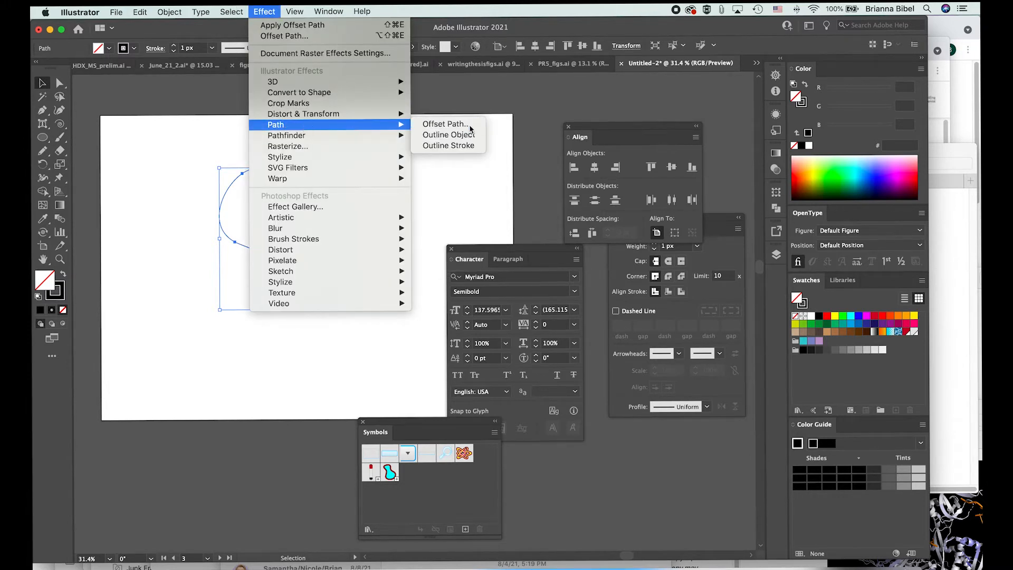
pyautogui.click(467, 127)
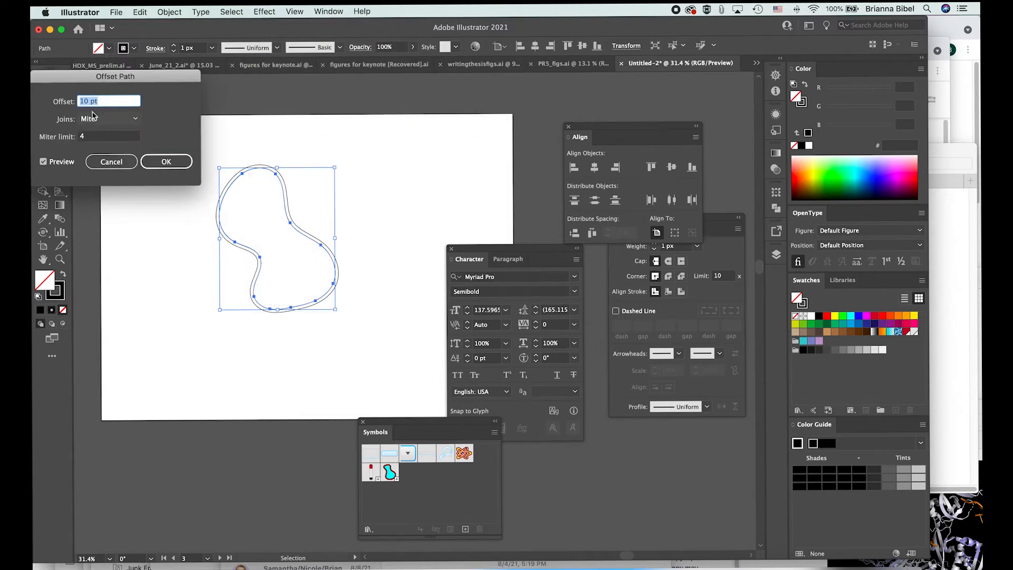
pyautogui.write('20')
pyautogui.press('Tab')
pyautogui.click(166, 162)
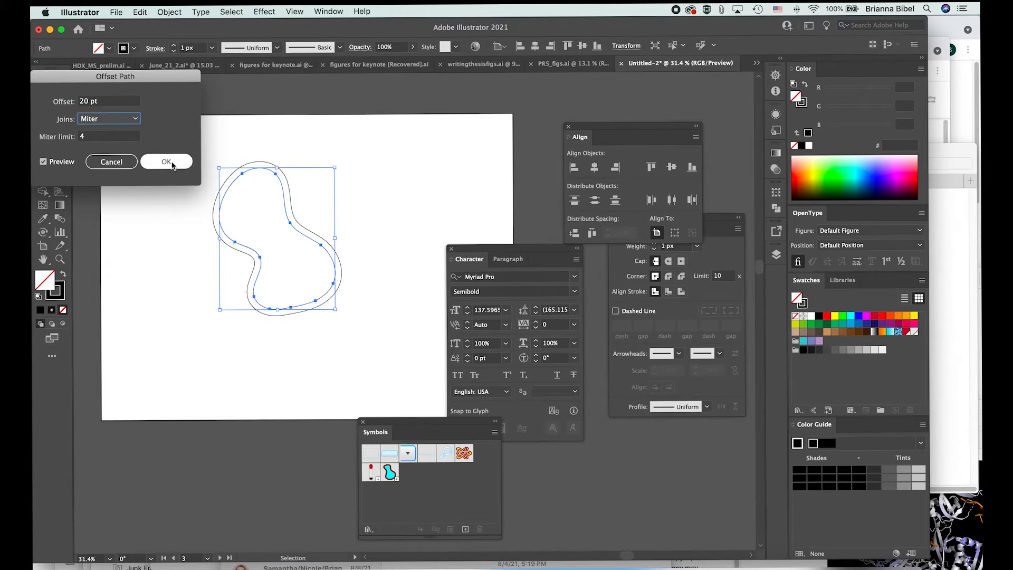
# Step: Replace the live effect with a separate editable path offset outward around the bean shape
pyautogui.click(179, 206)
pyautogui.click(214, 210)
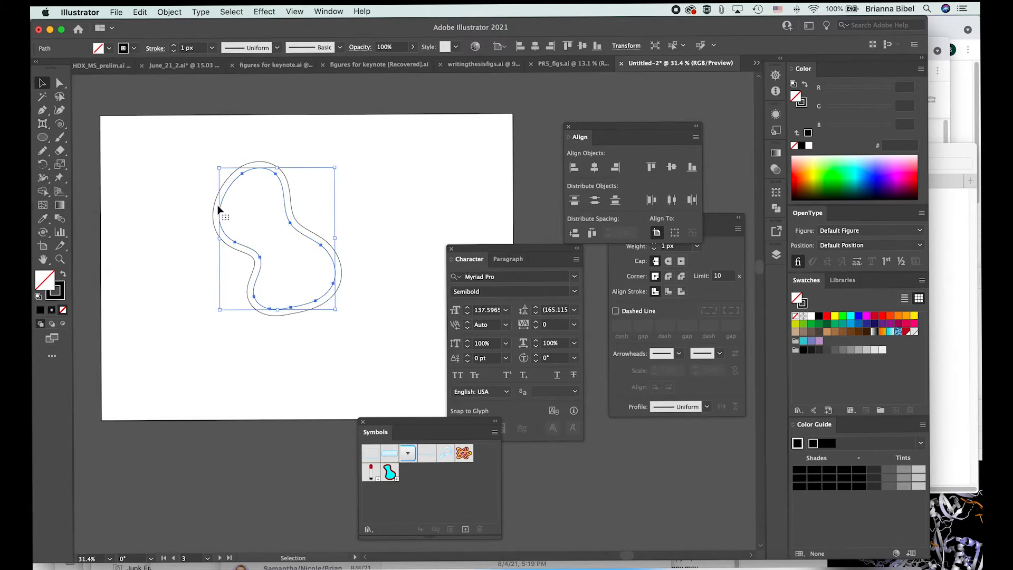
pyautogui.click(220, 214)
pyautogui.click(222, 213)
pyautogui.click(174, 12)
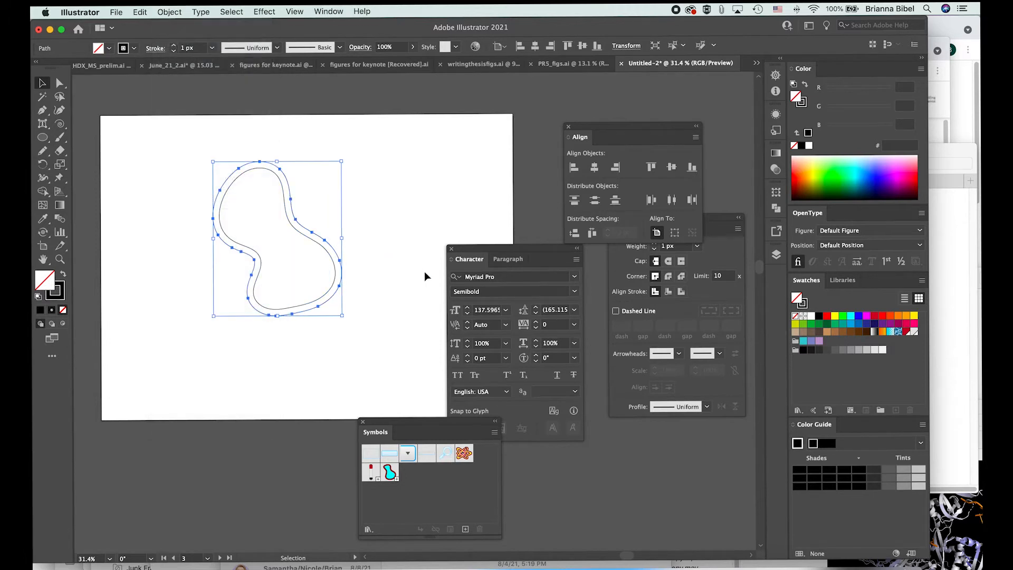
# Step: Select the inner bean path and shrink it very slightly, then try scaling it down further and undo that second scaling
pyautogui.click(424, 271)
pyautogui.click(342, 265)
pyautogui.click(333, 268)
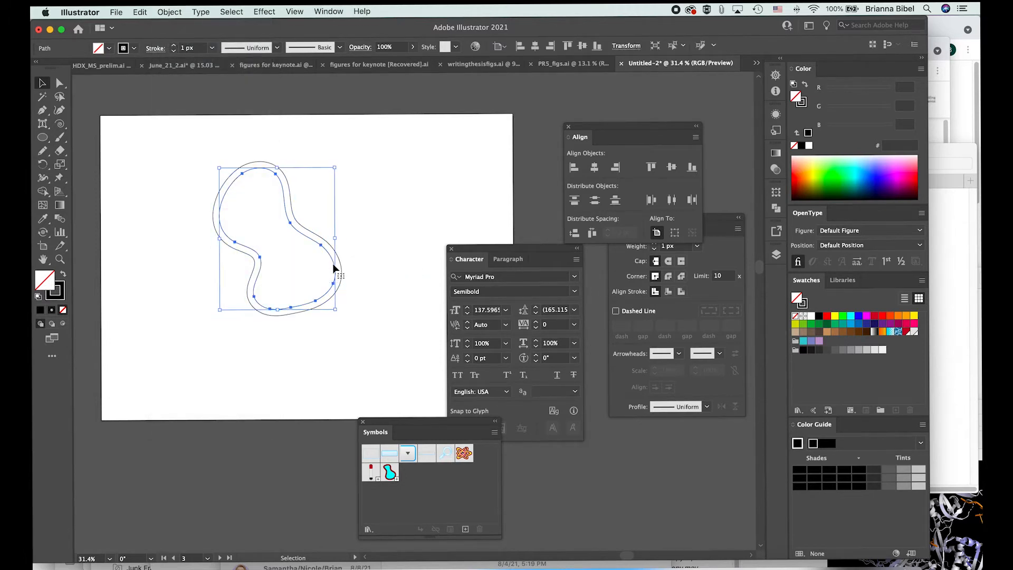
pyautogui.click(334, 169)
pyautogui.moveTo(335, 169); pyautogui.dragTo(333, 169)
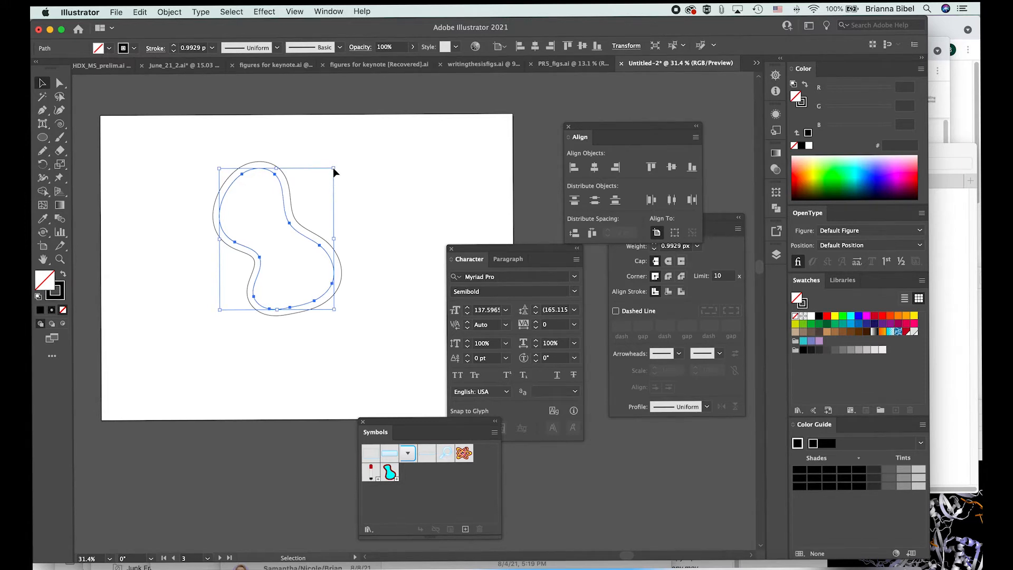
pyautogui.moveTo(334, 169); pyautogui.dragTo(325, 184)
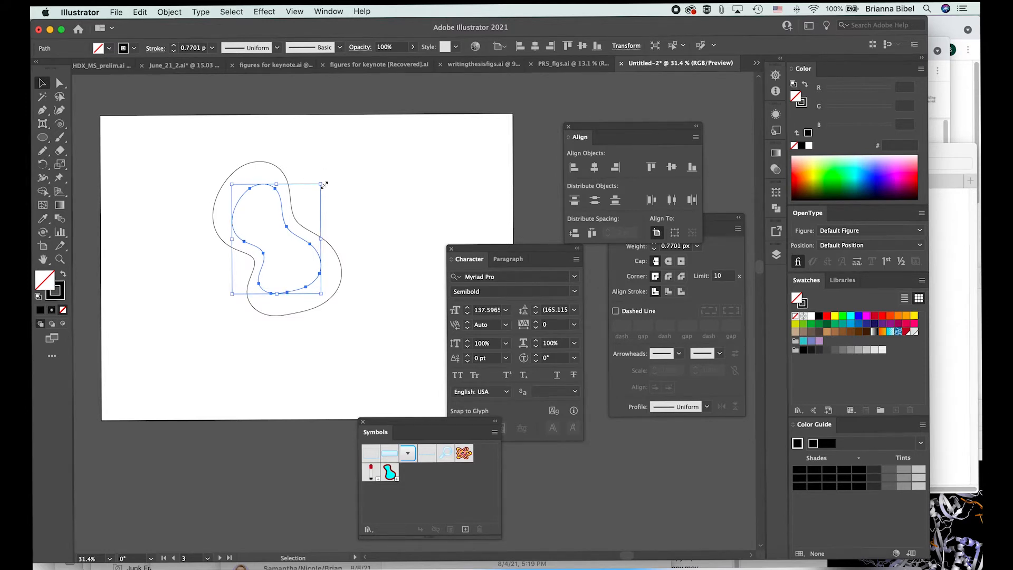
pyautogui.press('super+z')
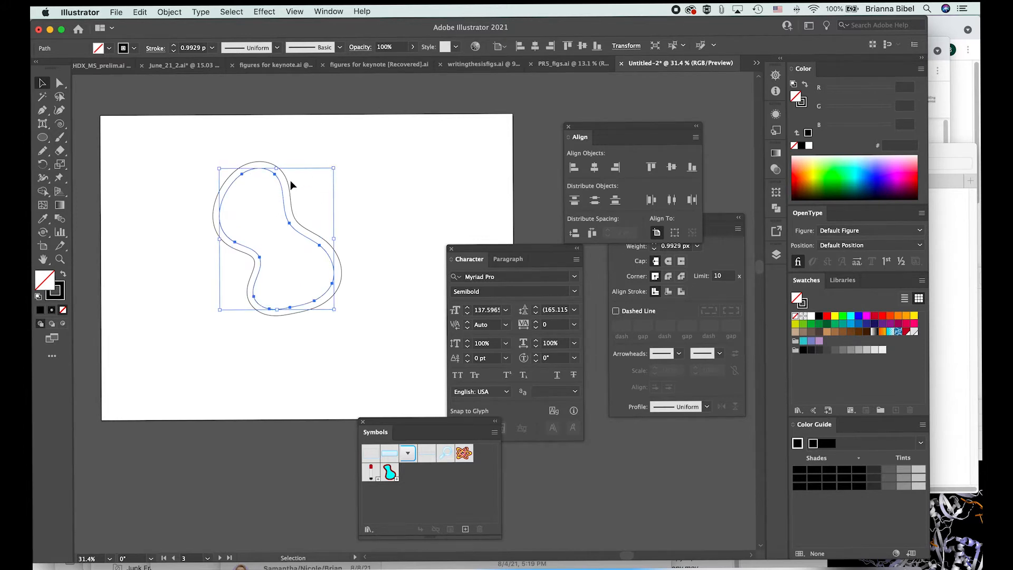
# Step: Try scaling the inner bean path down about its centre, undo it, and select the outer path
pyautogui.press('shift')
pyautogui.press('a')
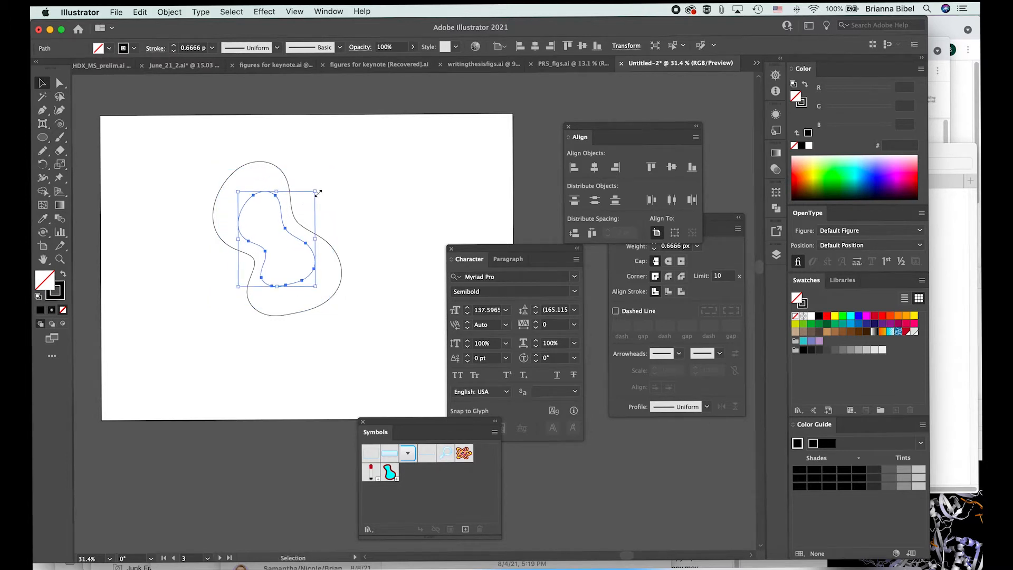
pyautogui.press('v')
pyautogui.click(377, 172)
pyautogui.click(288, 188)
pyautogui.click(283, 192)
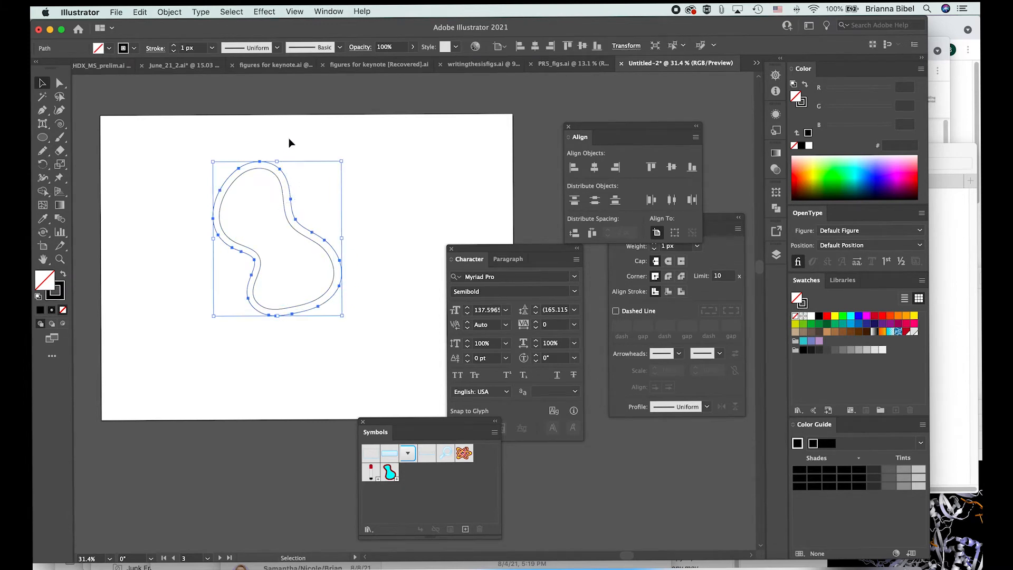
# Step: Select both bean paths and fill the ring between them with purple (662D91) using Shape Builder
pyautogui.click(267, 149)
pyautogui.moveTo(210, 159); pyautogui.dragTo(355, 316)
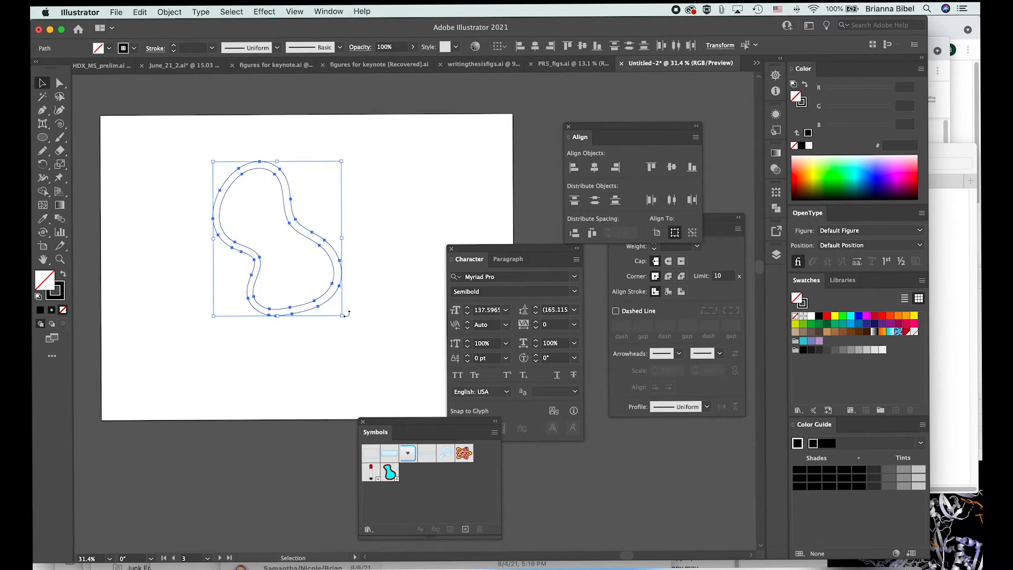
pyautogui.click(43, 192)
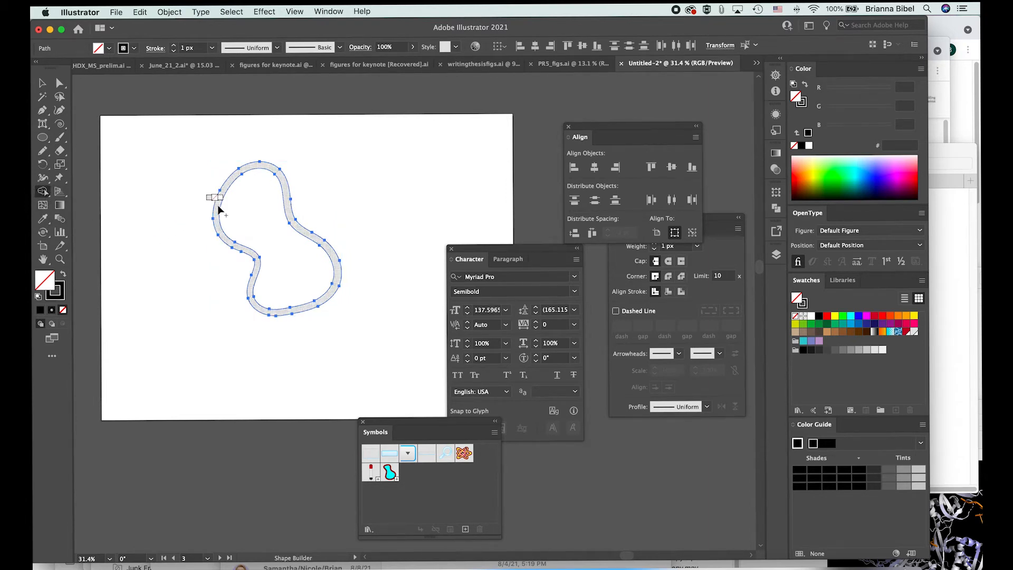
pyautogui.click(882, 323)
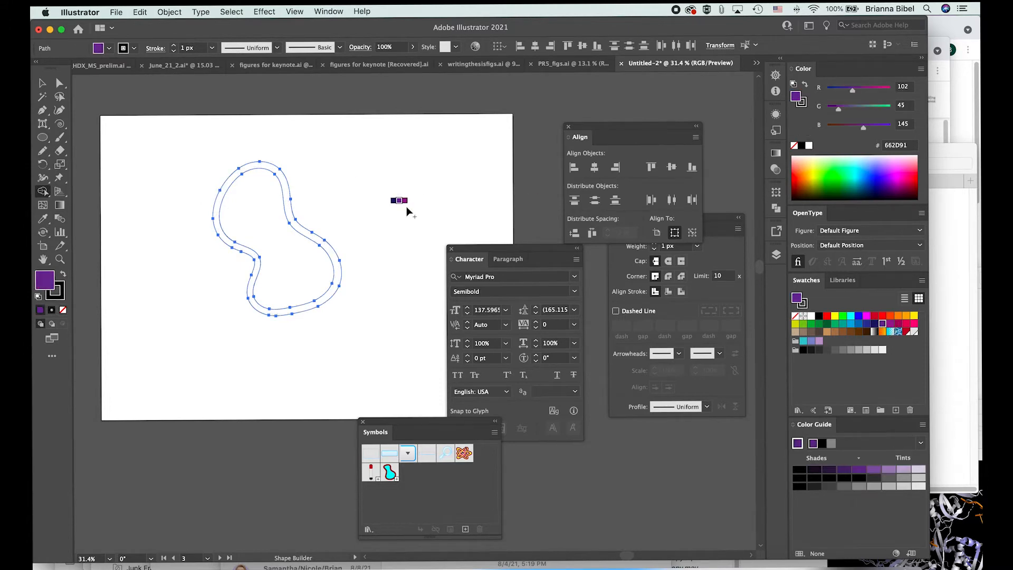
pyautogui.click(284, 183)
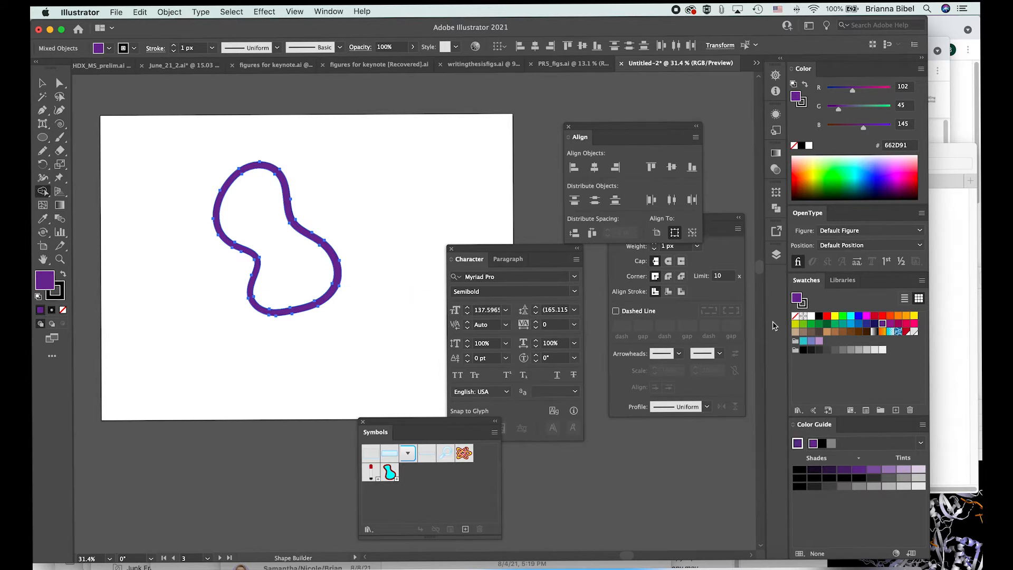
# Step: Fill the inner bean area with teal (00A99D) using Shape Builder, and deselect the artwork
pyautogui.click(843, 324)
pyautogui.click(290, 259)
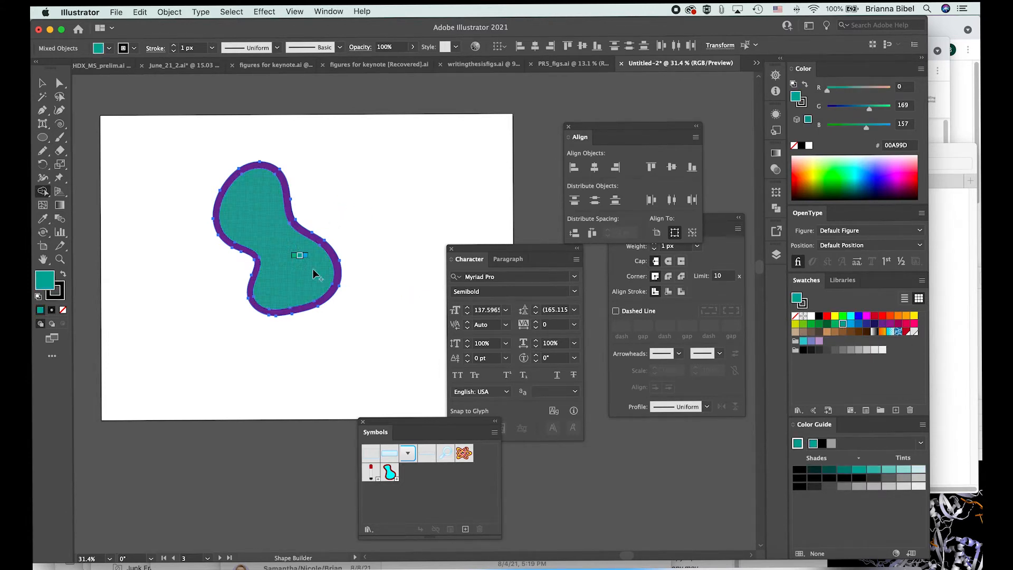
pyautogui.press('v')
pyautogui.click(99, 138)
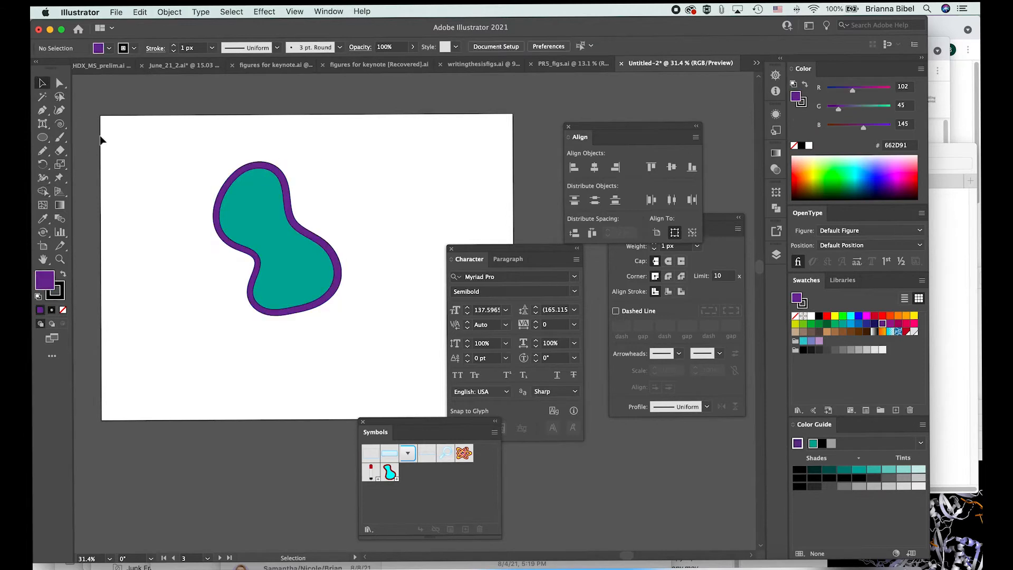
# Step: Try moving the teal inner shape away from its purple outline, and undo the move
pyautogui.click(265, 219)
pyautogui.click(337, 222)
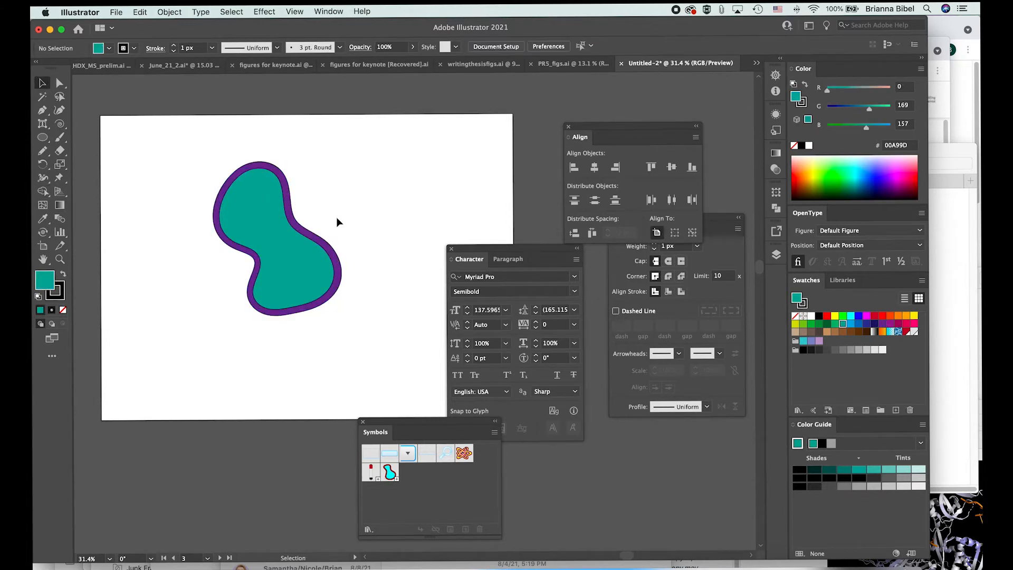
pyautogui.click(329, 245)
pyautogui.scroll(-2, 330, 245)
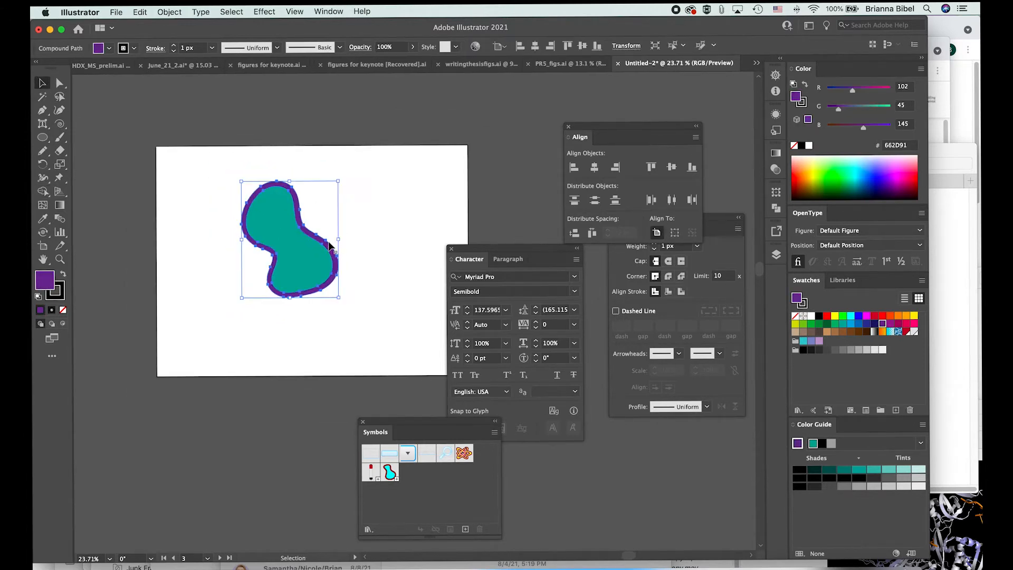
pyautogui.click(354, 255)
pyautogui.click(320, 264)
pyautogui.moveTo(318, 262); pyautogui.dragTo(277, 251)
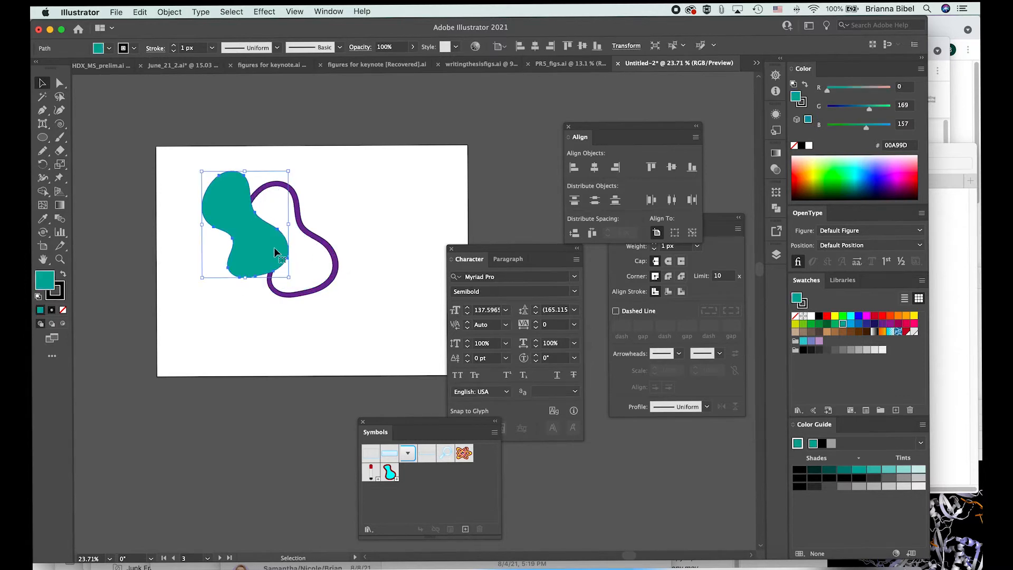
pyautogui.hotkey('ctrl', 'z')
# Step: Select the teal shape with its purple outline, group them, and scale the group down to less than half size
pyautogui.click(384, 235)
pyautogui.press('a')
pyautogui.moveTo(248, 213); pyautogui.dragTo(391, 332)
pyautogui.click(321, 259)
pyautogui.press('v')
pyautogui.moveTo(338, 180); pyautogui.dragTo(278, 207)
pyautogui.click(317, 261)
pyautogui.scroll(2, 317, 261)
pyautogui.hscroll(-2, 318, 262)
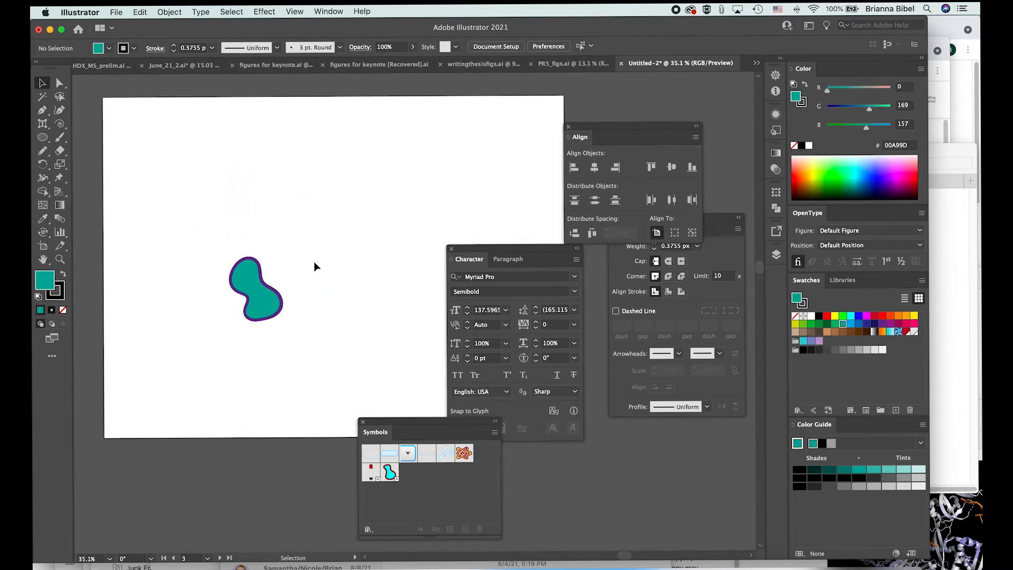
# Step: Move the bean group higher on the artboard and scale it down further
pyautogui.moveTo(265, 274); pyautogui.dragTo(299, 204)
pyautogui.scroll(2, 299, 203)
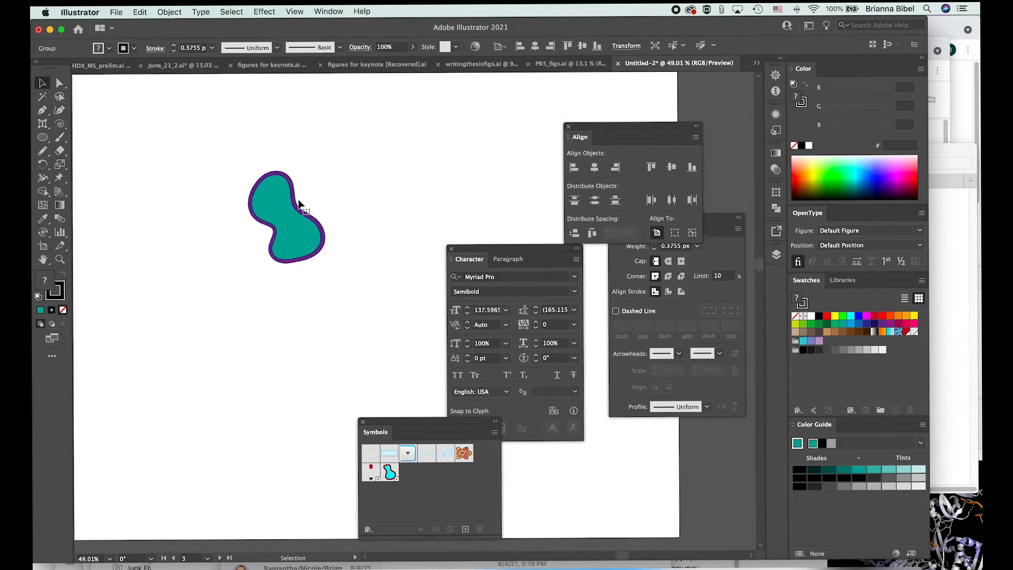
pyautogui.moveTo(327, 171); pyautogui.dragTo(303, 188)
pyautogui.click(341, 204)
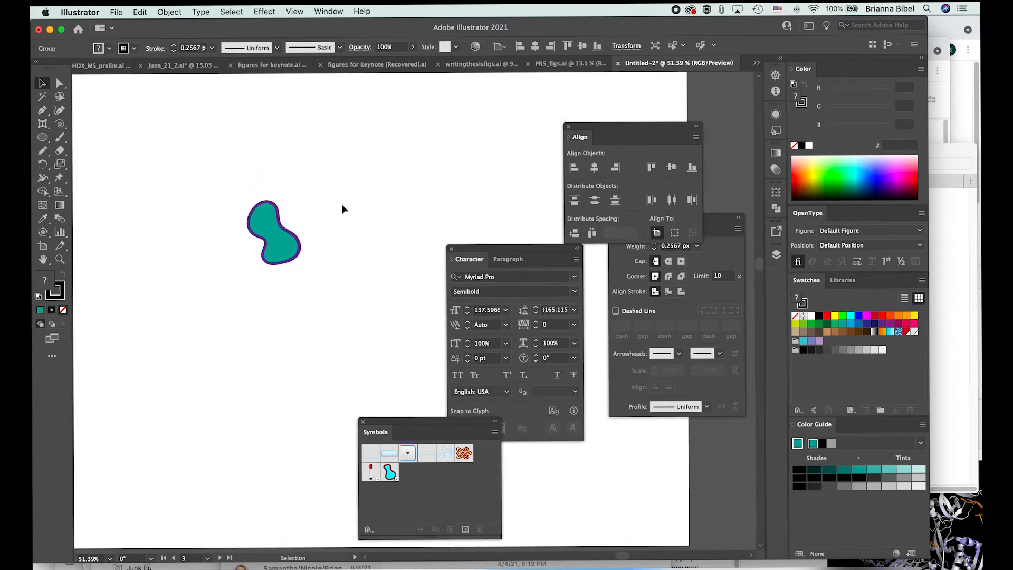
pyautogui.scroll(-1, 341, 204)
pyautogui.click(296, 237)
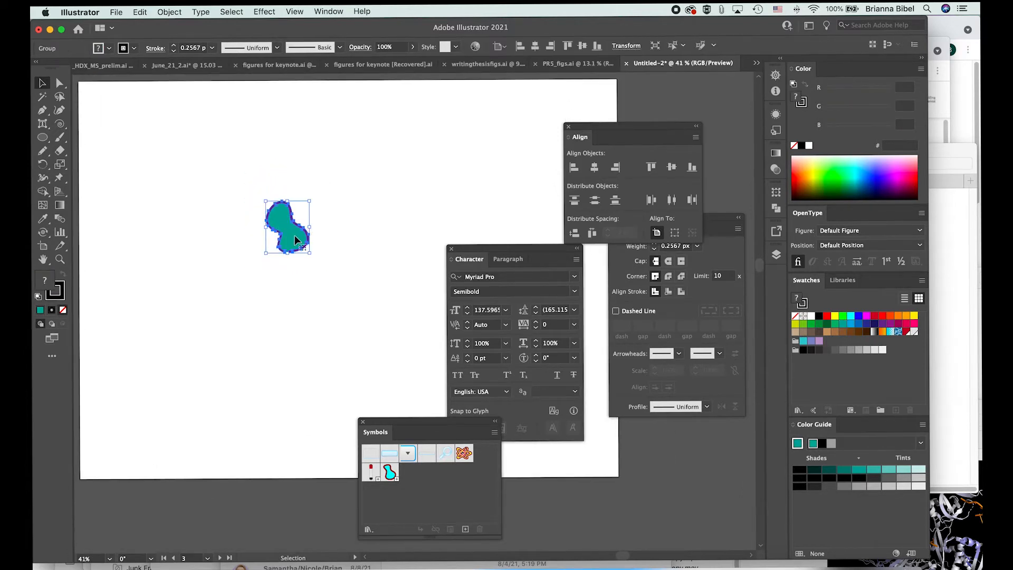
pyautogui.click(337, 271)
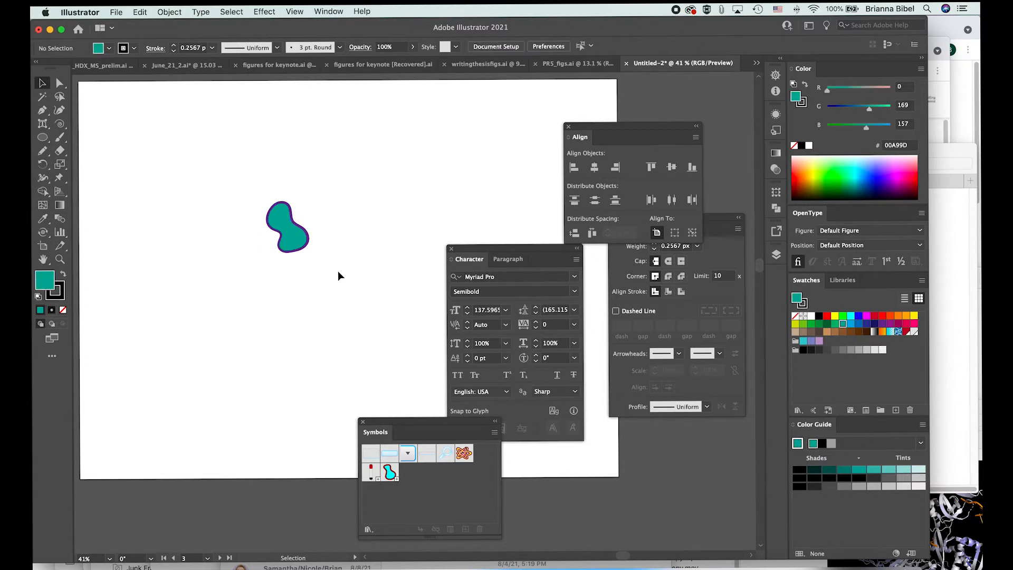
# Step: Save the bean group as a new dynamic symbol named blobby
pyautogui.click(295, 240)
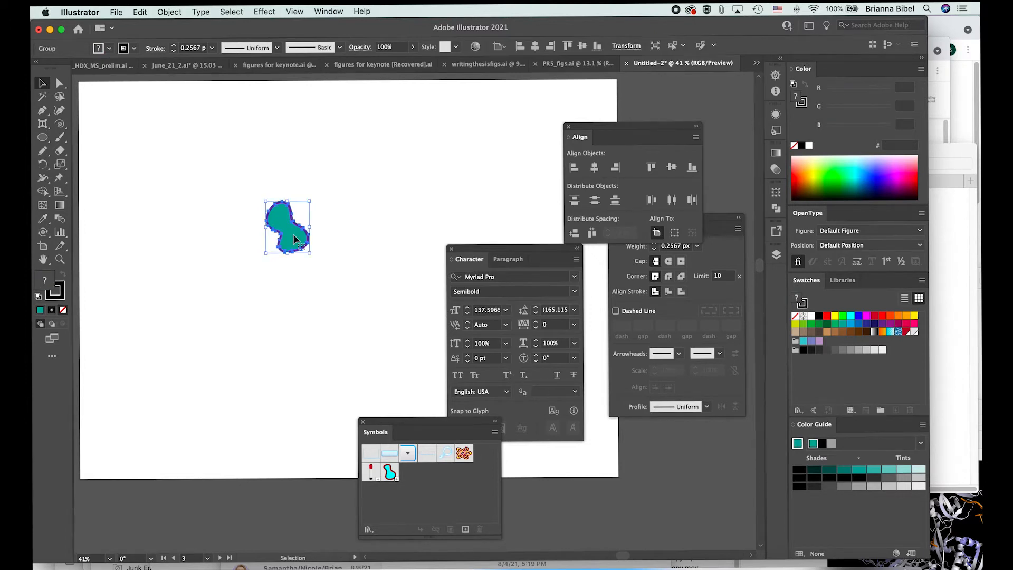
pyautogui.click(466, 529)
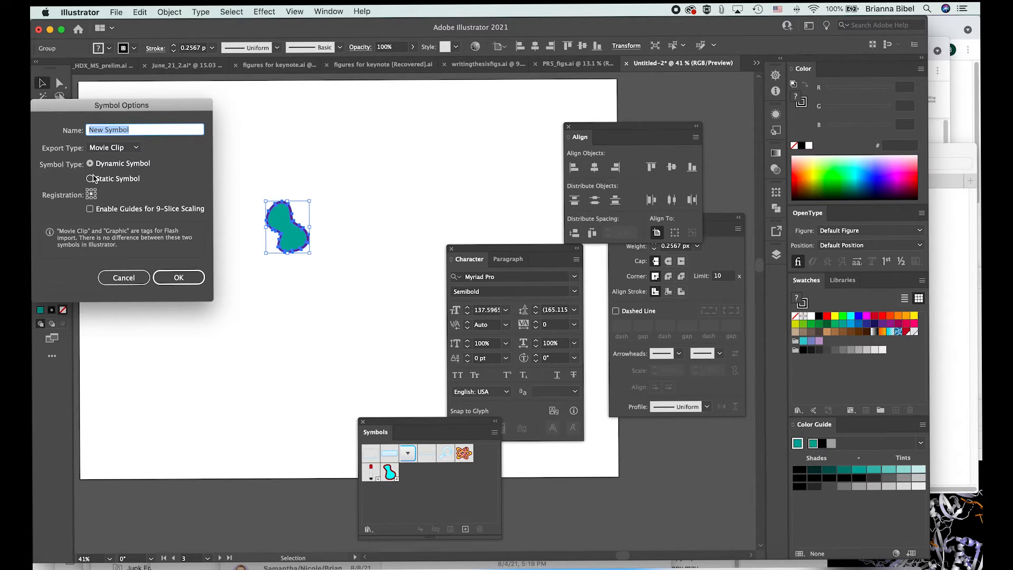
pyautogui.click(185, 275)
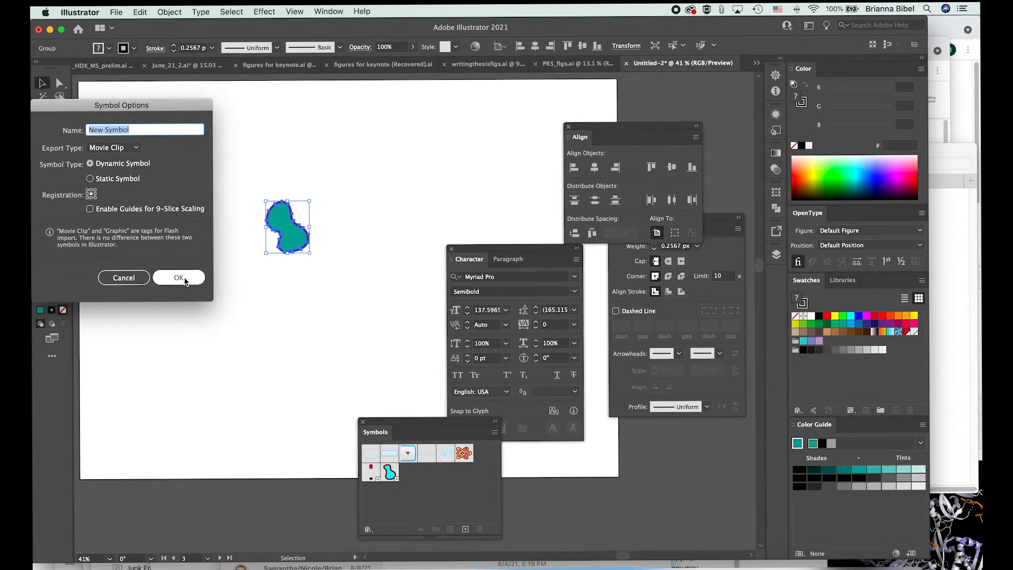
pyautogui.write('blobby')
pyautogui.press('Return')
# Step: Move the blobby symbol instance up and to the left on the artboard, and name the instance blobby
pyautogui.click(235, 364)
pyautogui.moveTo(291, 246); pyautogui.dragTo(248, 172)
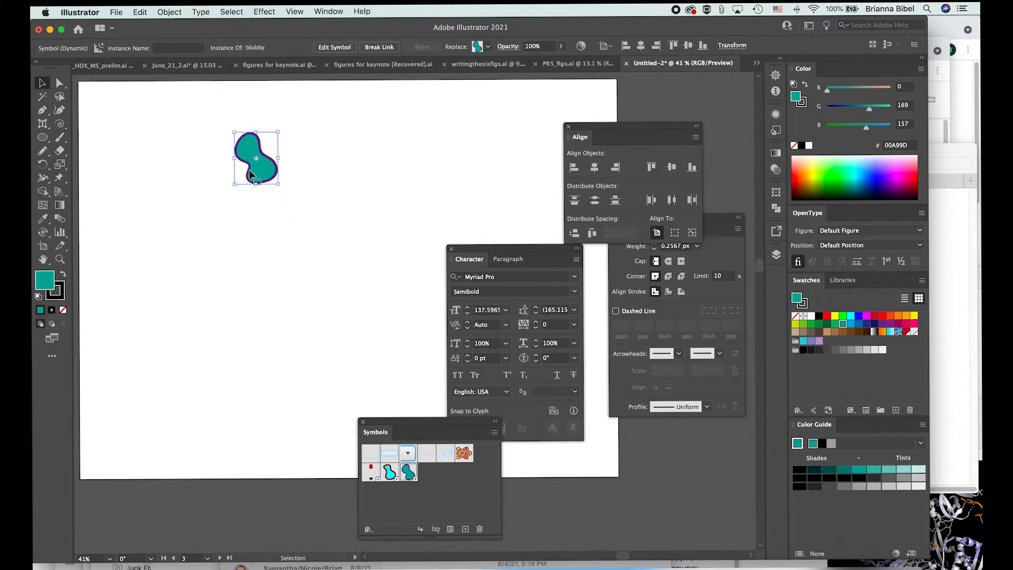
pyautogui.click(170, 47)
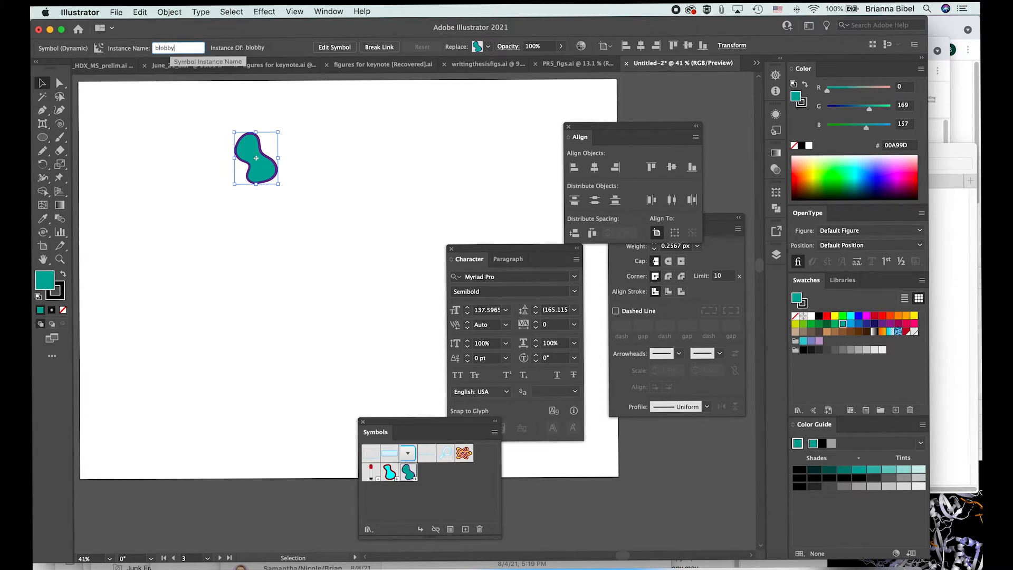
pyautogui.press('Return')
# Step: Place a second blobby symbol instance beside the first and name the instance blobby2
pyautogui.click(317, 253)
pyautogui.moveTo(403, 468); pyautogui.dragTo(325, 161)
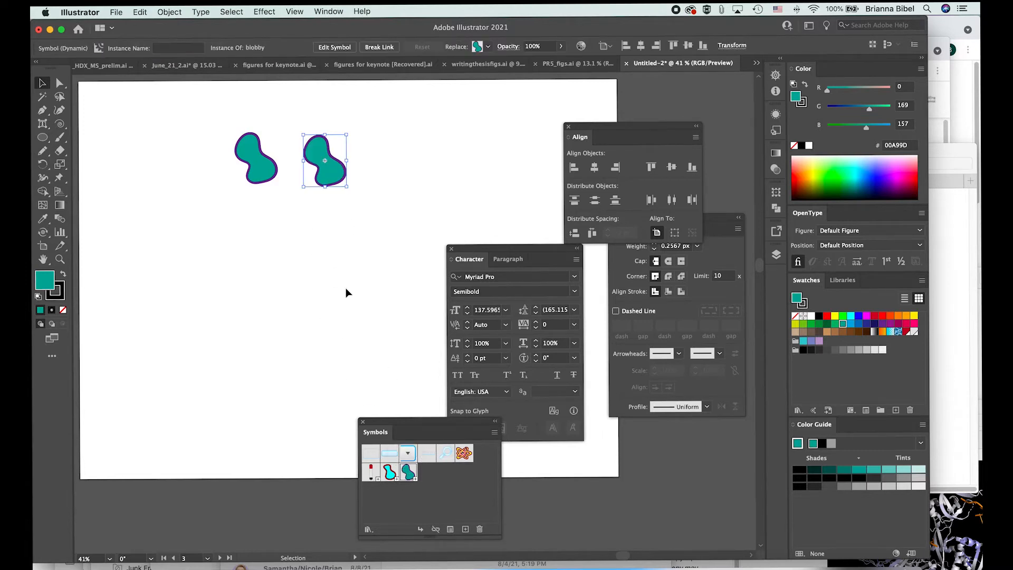
pyautogui.click(182, 46)
pyautogui.write('b')
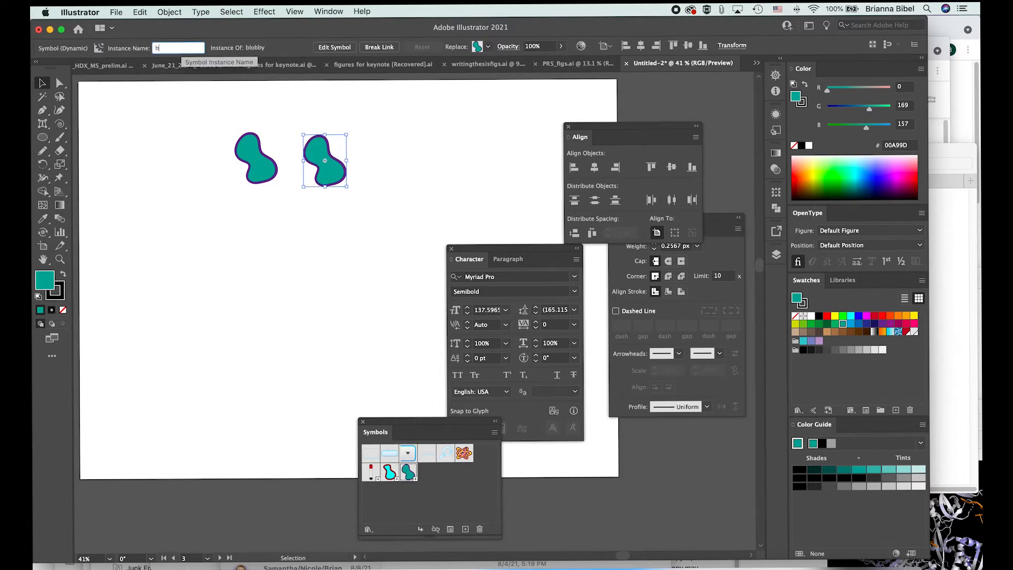
pyautogui.write('lobby2')
pyautogui.press('Return')
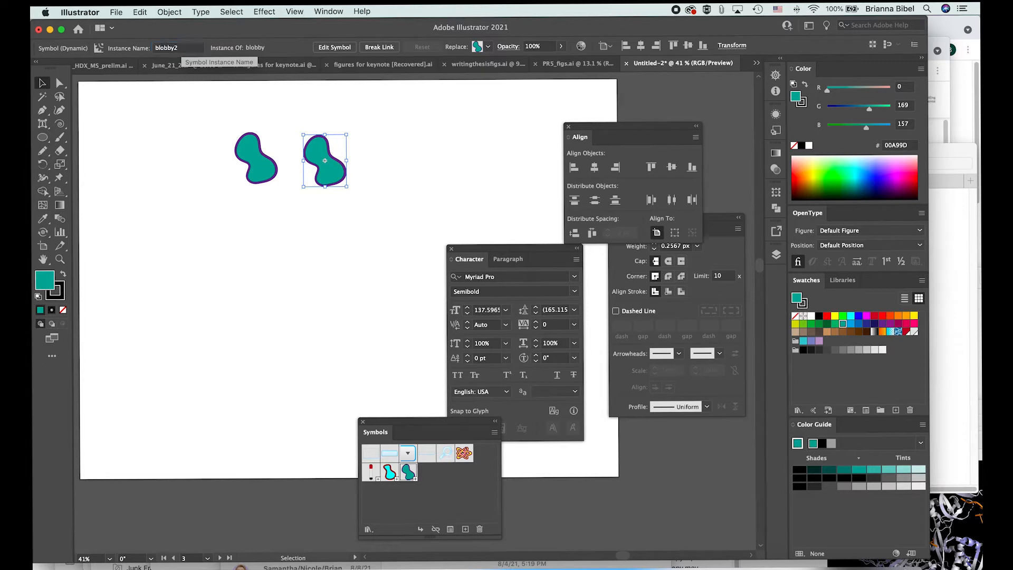
# Step: Open the blobby symbol's definition for editing from the blobby2 instance
pyautogui.click(227, 259)
pyautogui.scroll(-1, 324, 212)
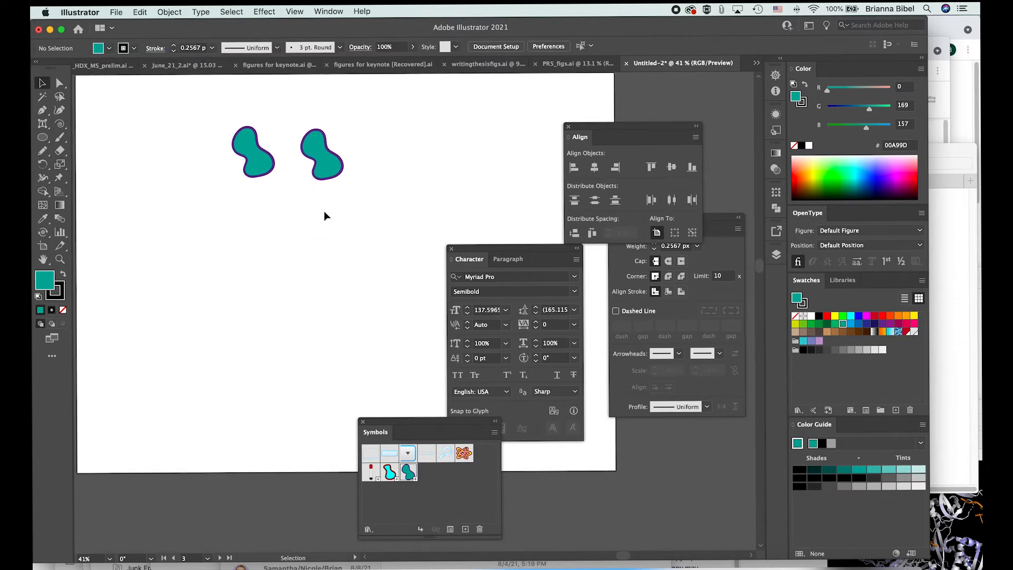
pyautogui.scroll(5, 326, 169)
pyautogui.press('a')
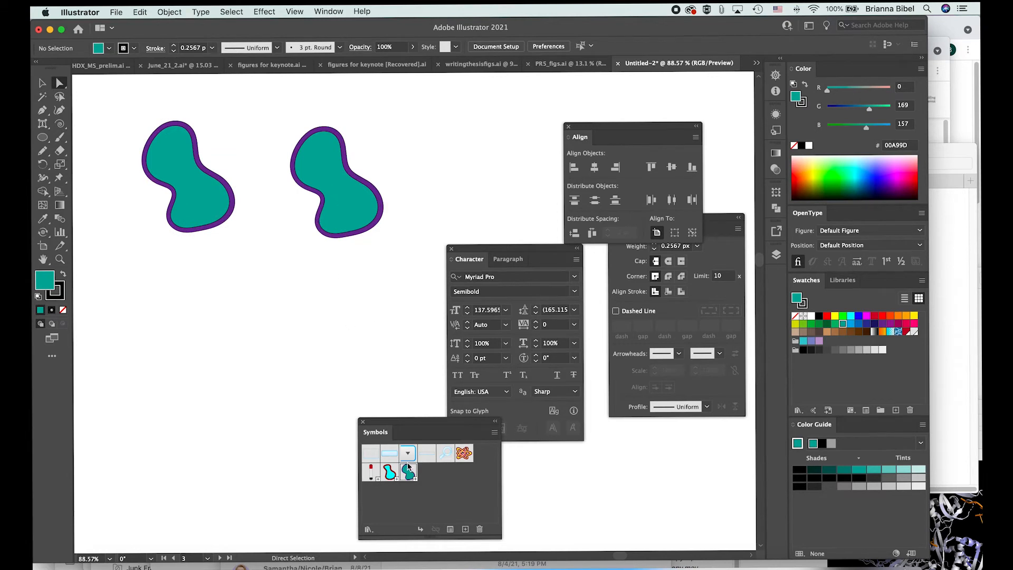
pyautogui.press('v')
pyautogui.click(338, 191)
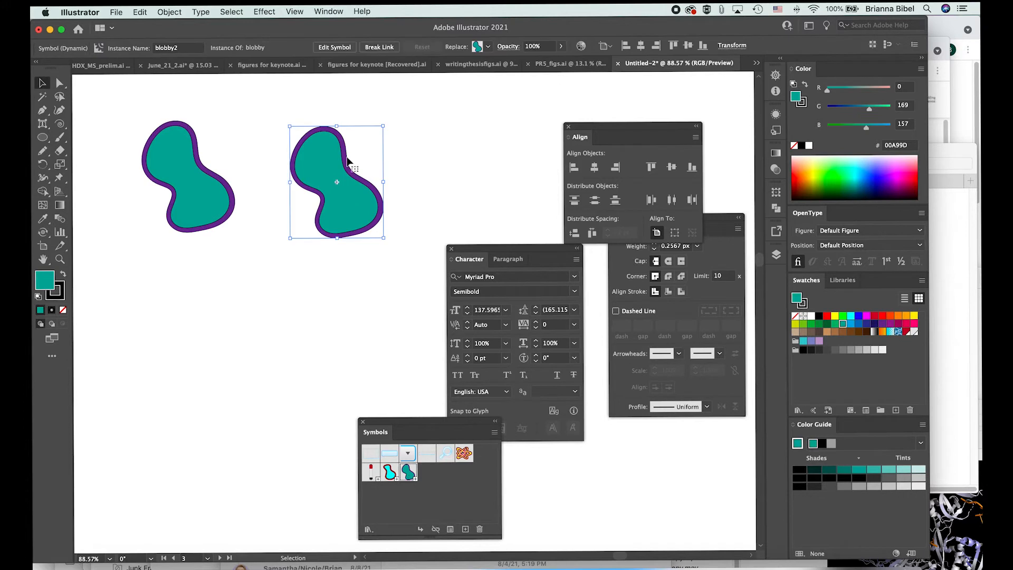
pyautogui.click(335, 47)
pyautogui.press('Return')
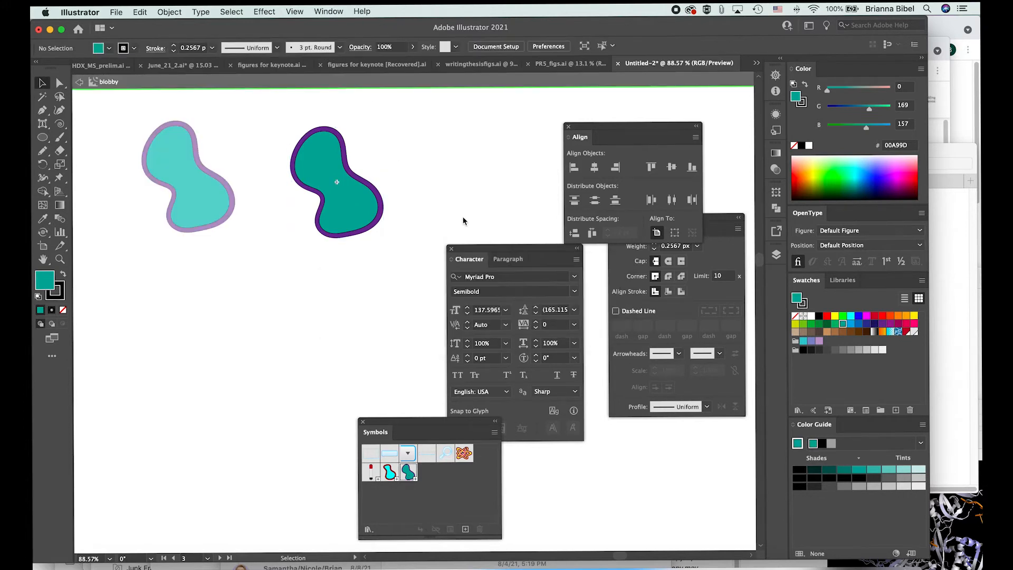
# Step: Try shrinking the teal inner shape within the blobby symbol, and undo the change
pyautogui.click(366, 208)
pyautogui.scroll(5, 366, 208)
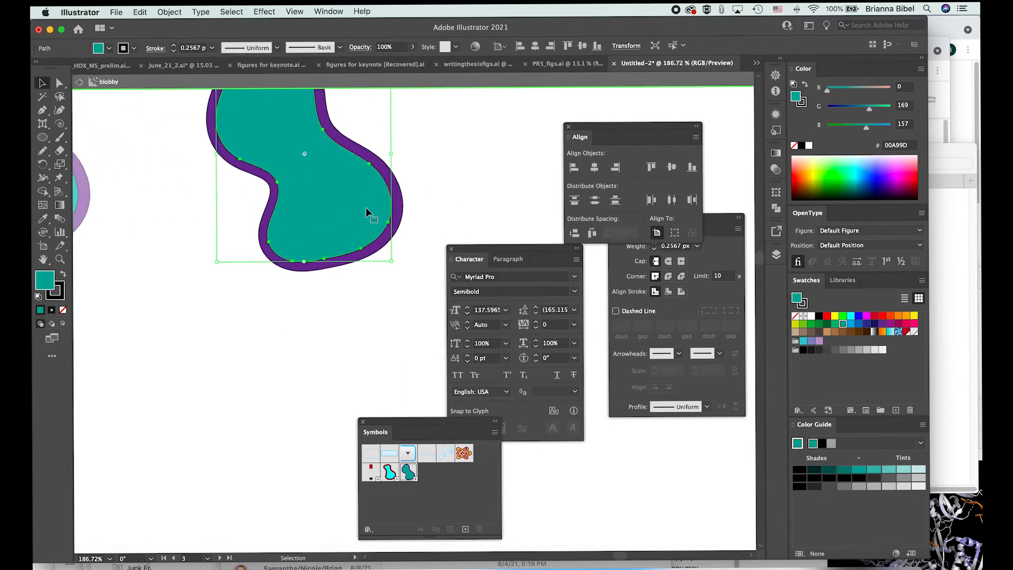
pyautogui.moveTo(411, 101); pyautogui.dragTo(397, 116)
pyautogui.click(431, 125)
pyautogui.scroll(-5, 431, 126)
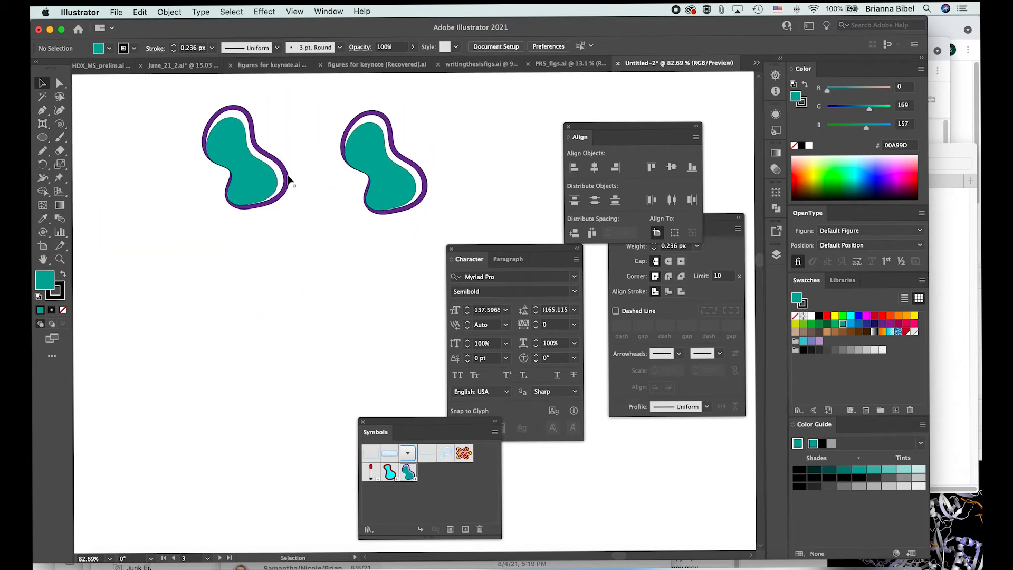
pyautogui.doubleClick(288, 180)
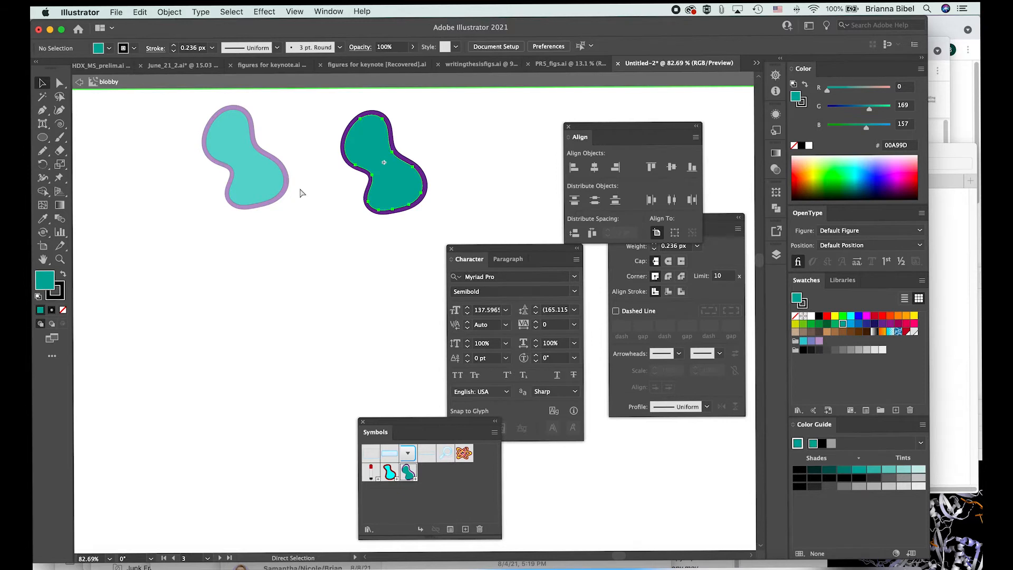
pyautogui.doubleClick(447, 177)
# Step: Break the blobby2 instance's link to its symbol, and deselect it
pyautogui.click(414, 216)
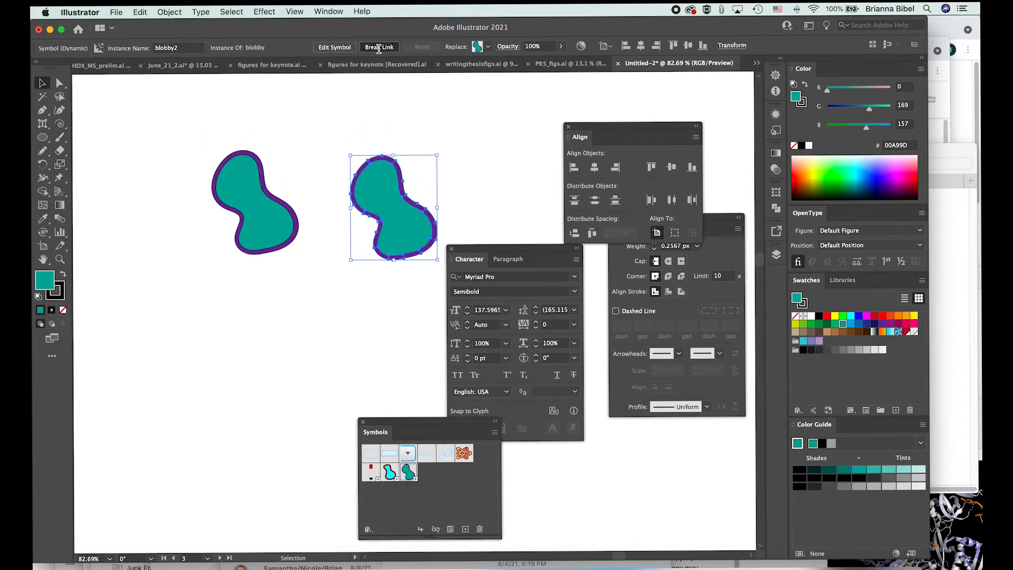
pyautogui.click(379, 48)
pyautogui.click(471, 199)
pyautogui.click(421, 221)
pyautogui.click(511, 195)
# Step: Isolate the unlinked bean group and move its teal inner shape down and to the left of the purple outline
pyautogui.press('a')
pyautogui.click(392, 217)
pyautogui.click(417, 203)
pyautogui.press('v')
pyautogui.click(369, 227)
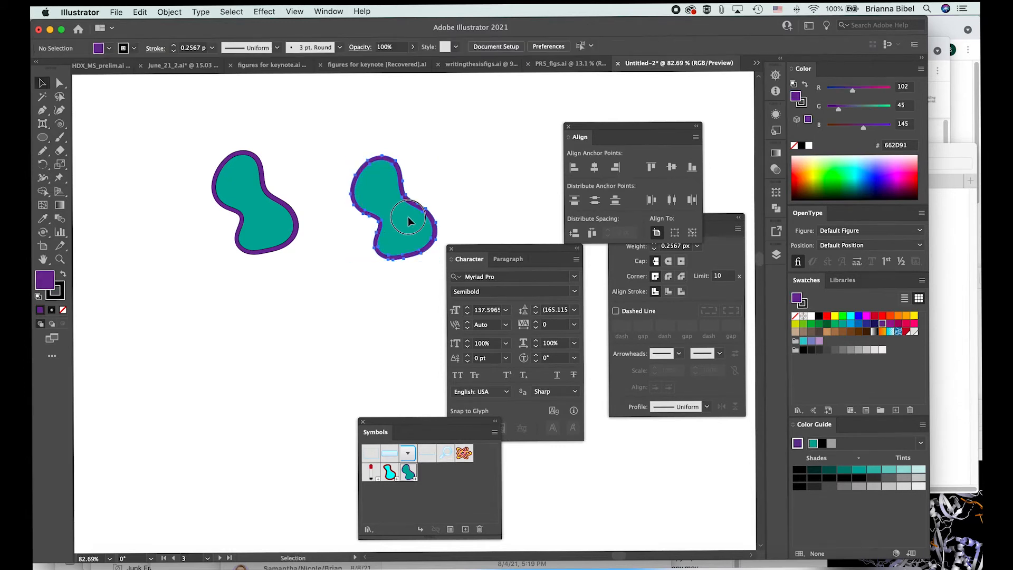
pyautogui.click(407, 216)
pyautogui.click(397, 220)
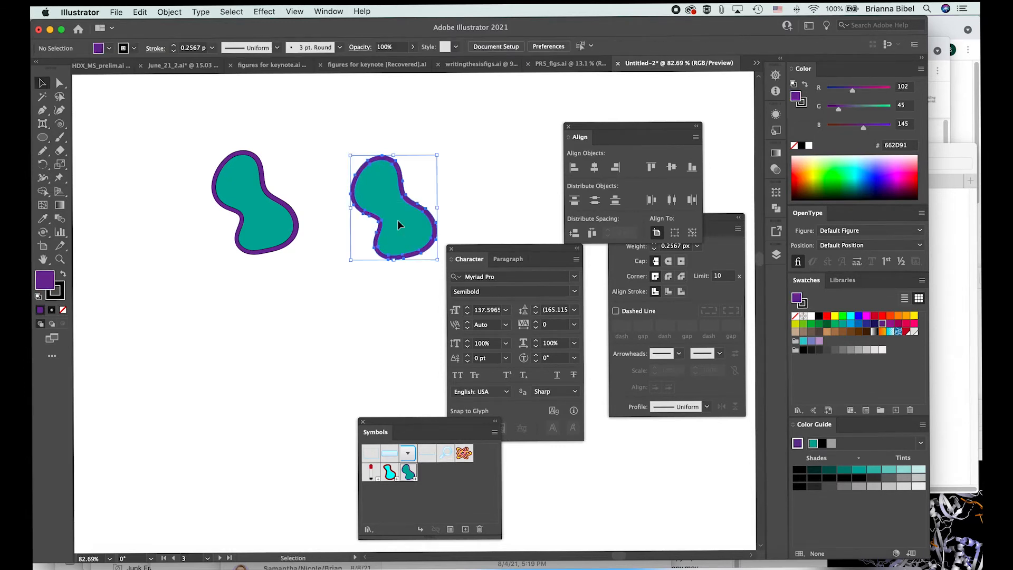
pyautogui.doubleClick(397, 220)
pyautogui.moveTo(398, 219); pyautogui.dragTo(381, 236)
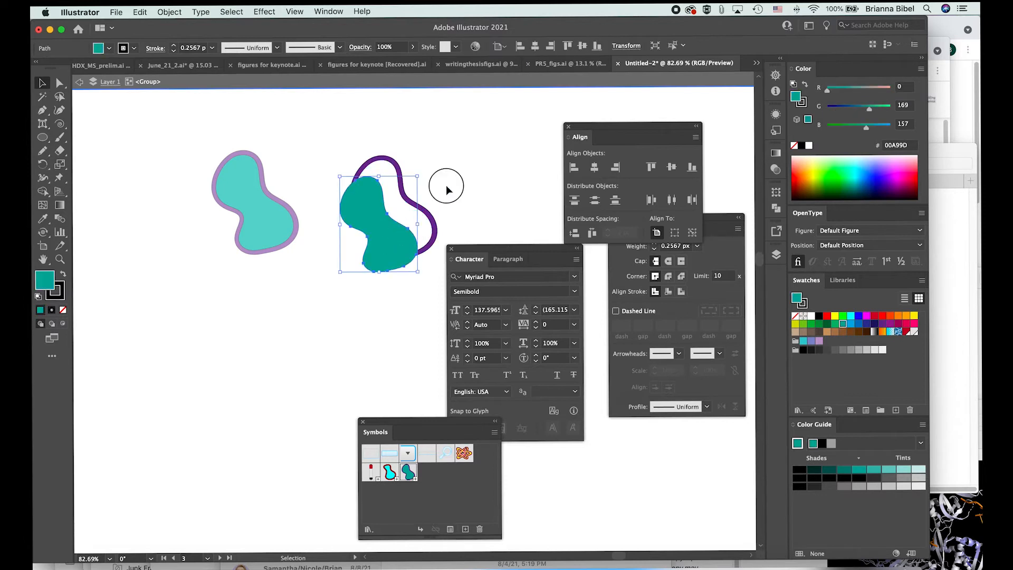
# Step: Exit group isolation, place another blobby symbol instance below the two beans, and deselect it
pyautogui.doubleClick(447, 189)
pyautogui.moveTo(408, 471); pyautogui.dragTo(353, 373)
pyautogui.click(419, 389)
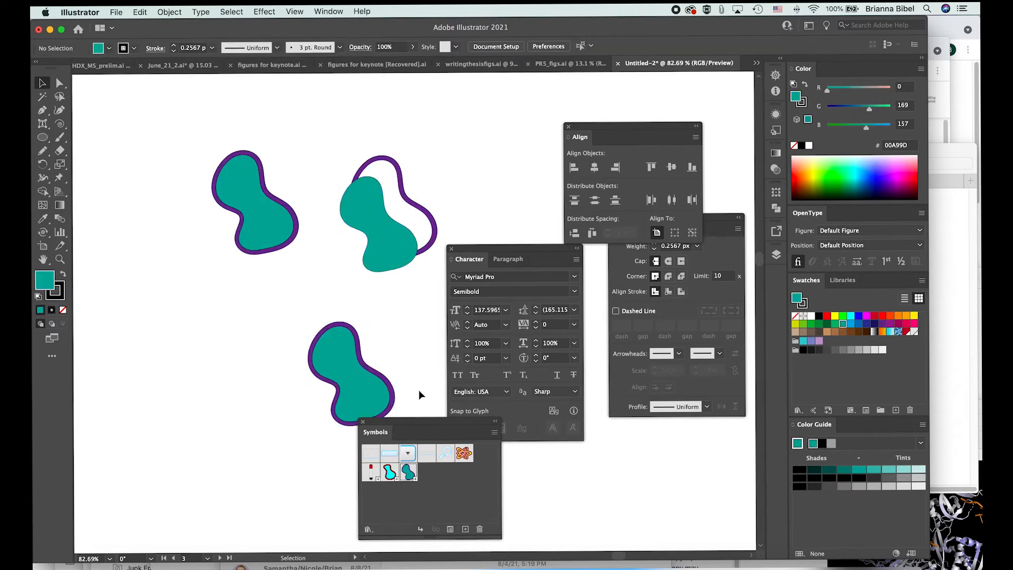
# Step: Remove the new blobby instance and undo the teal inner shape's move within the unlinked bean group
pyautogui.click(356, 367)
pyautogui.press('Delete')
pyautogui.hotkey('ctrl', 'z')
pyautogui.press('Delete')
pyautogui.hotkey('ctrl', 'z')
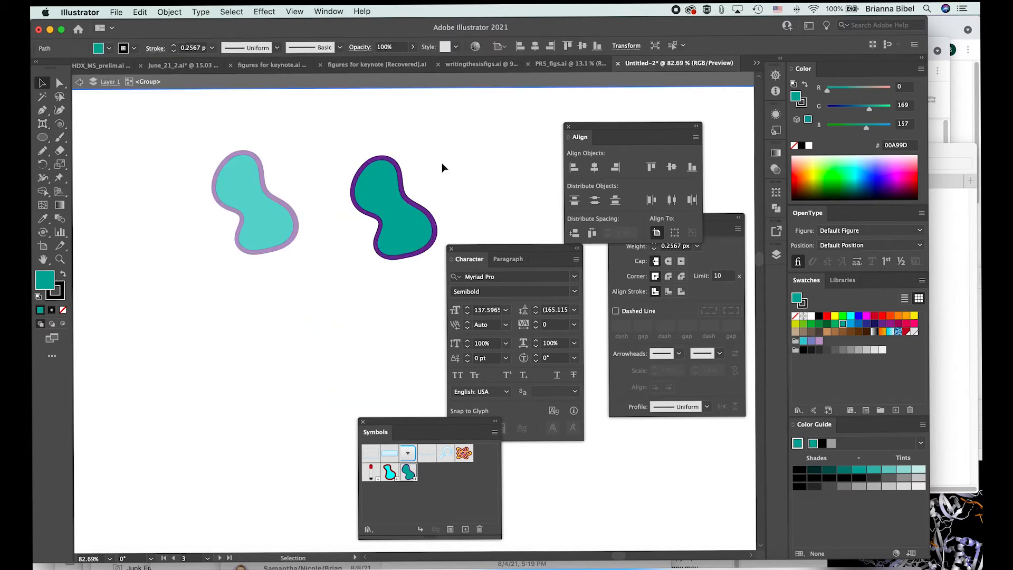
# Step: Exit group isolation and directly select the unlinked bean's inner shape to fill it with dark green 006837
pyautogui.doubleClick(442, 163)
pyautogui.press('a')
pyautogui.click(407, 227)
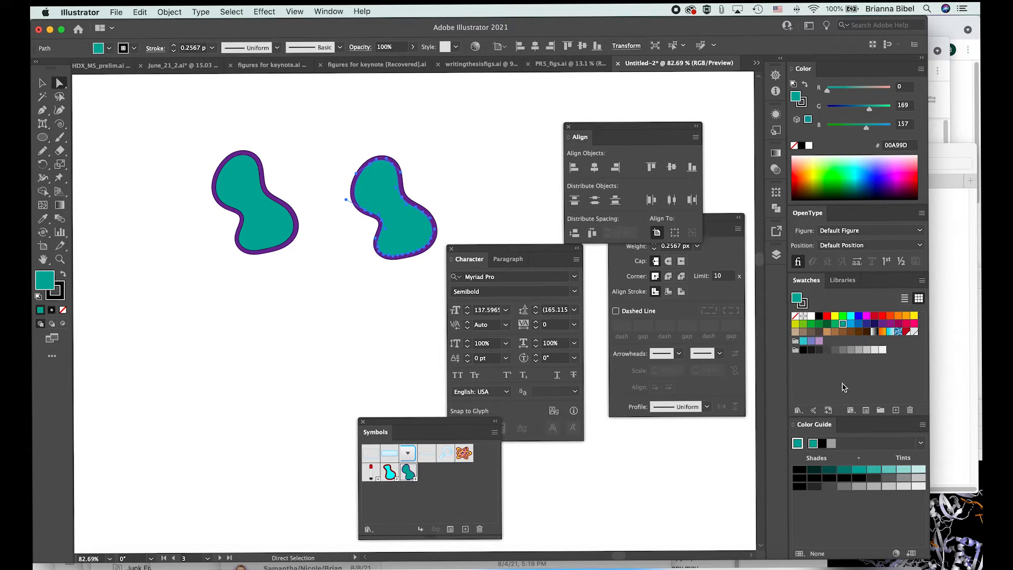
pyautogui.click(827, 324)
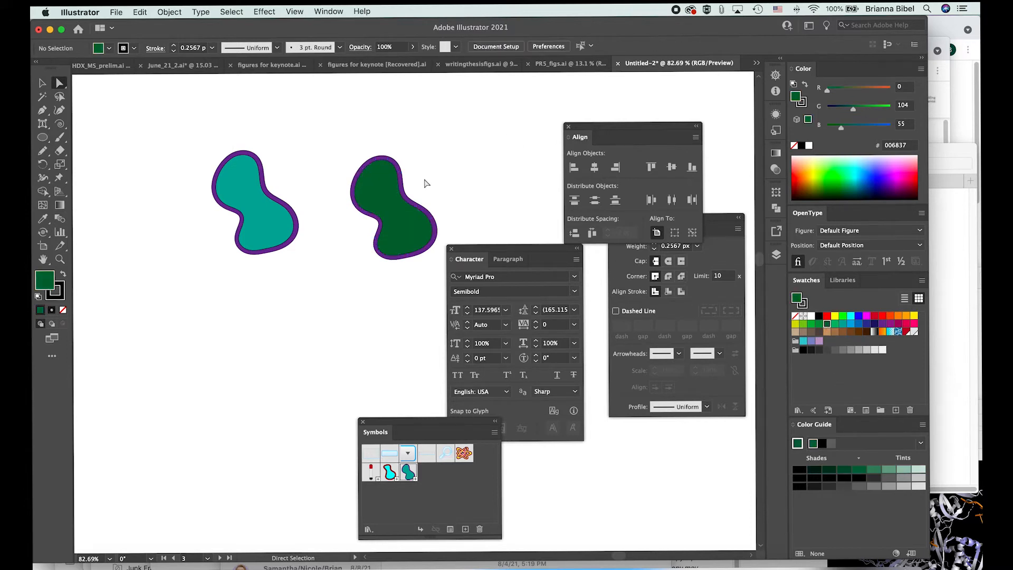
# Step: Recolor the unlinked bean's outer outline shape to dark blue 1B1464, trying orange F15A24 first, and deselect it
pyautogui.click(401, 189)
pyautogui.click(402, 182)
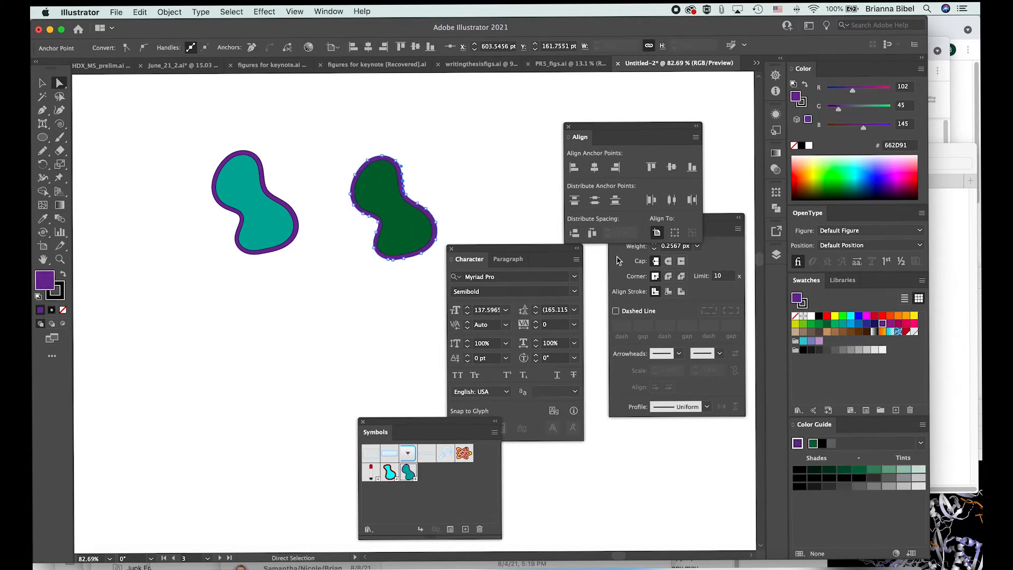
pyautogui.click(890, 316)
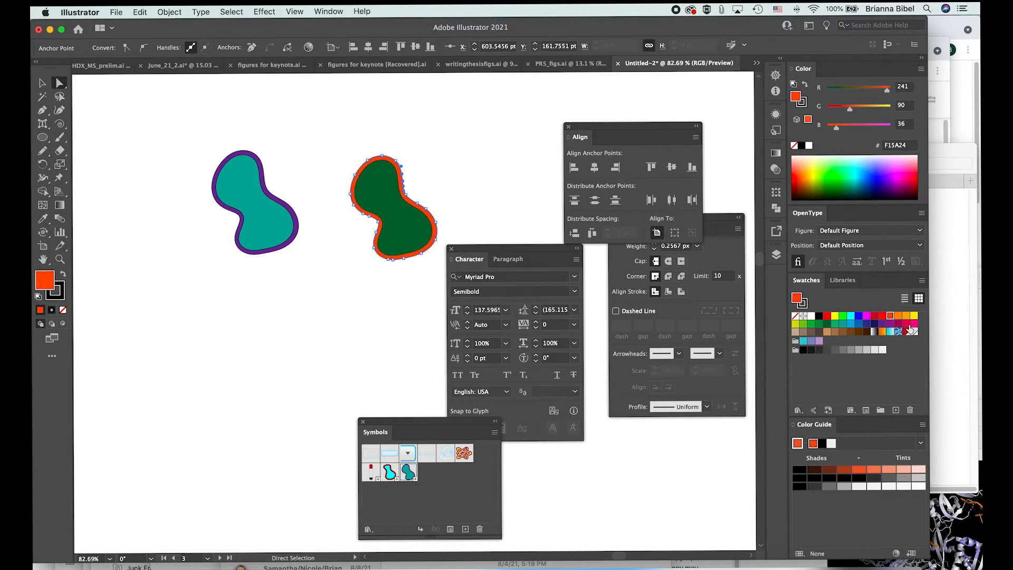
pyautogui.click(874, 324)
pyautogui.click(475, 147)
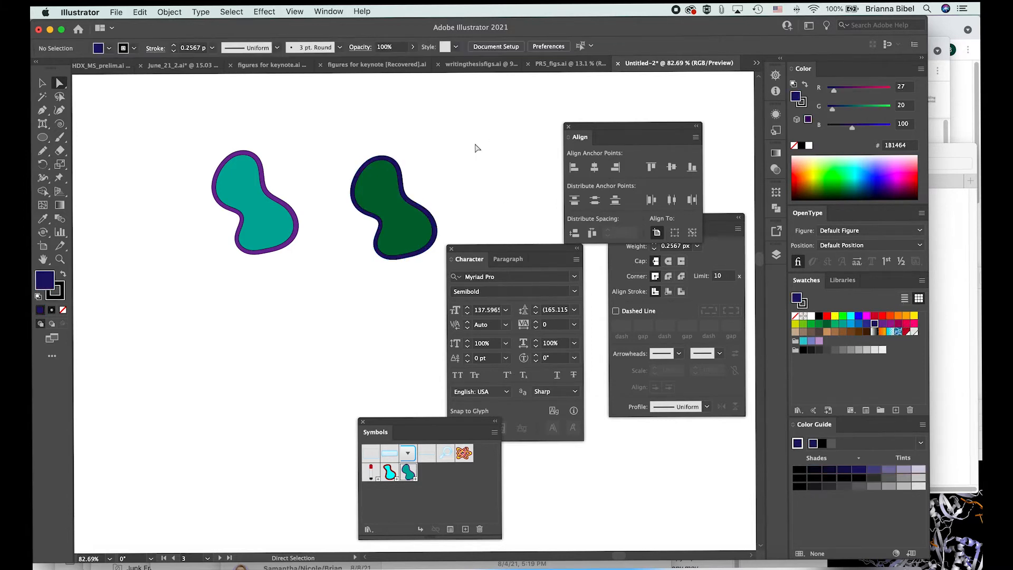
# Step: Fill the unlinked bean's inner shape with bright green 22B573 and deselect it
pyautogui.click(409, 223)
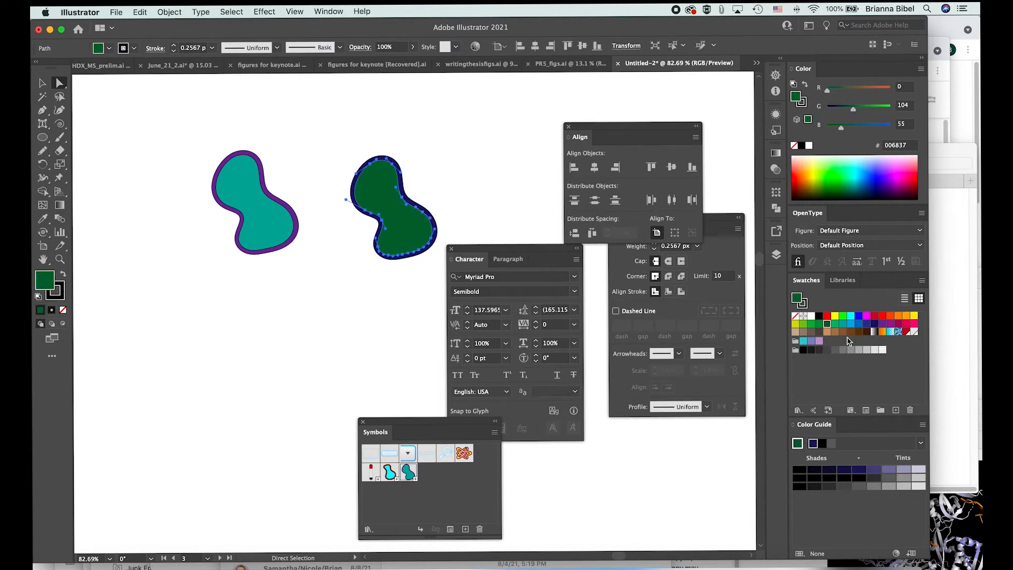
pyautogui.click(834, 324)
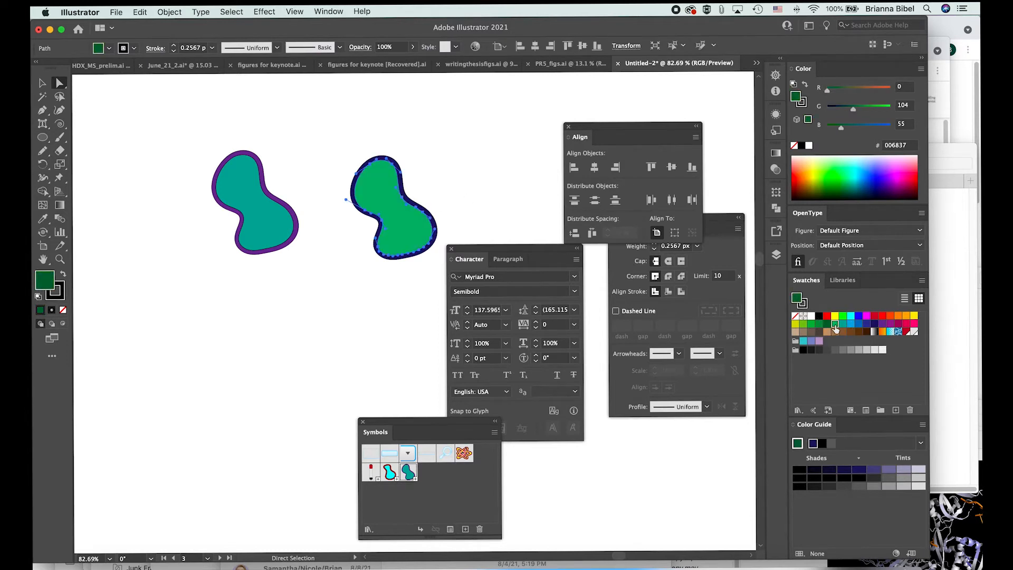
pyautogui.click(488, 140)
# Step: Undo the recent color changes on the unlinked bean and redo them
pyautogui.press('v')
pyautogui.click(423, 217)
pyautogui.click(454, 189)
pyautogui.press('super+z')
pyautogui.press('super+z')
pyautogui.press('super+z')
pyautogui.press('super+z')
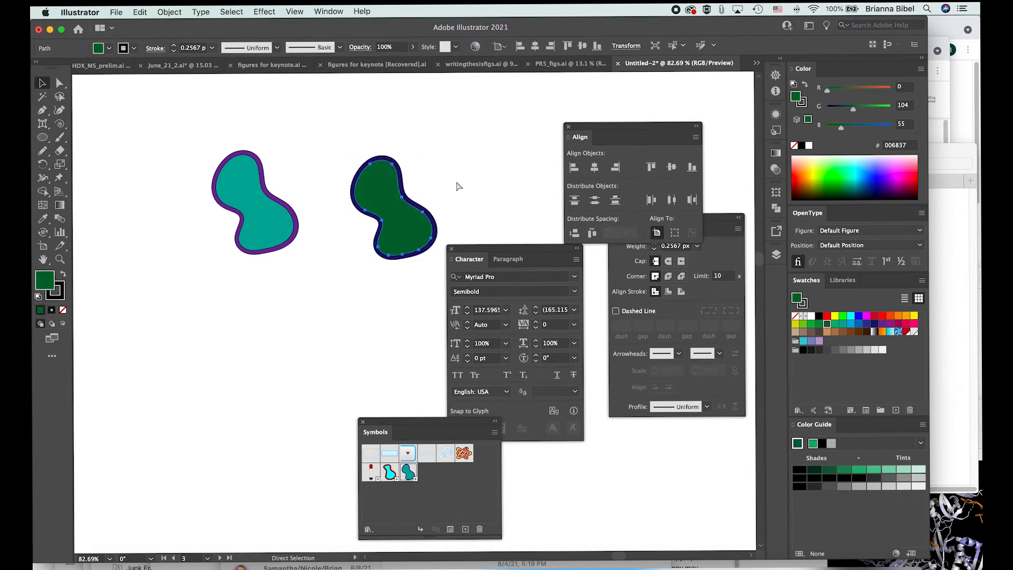
pyautogui.press('super+shift+z')
pyautogui.press('super+shift+z')
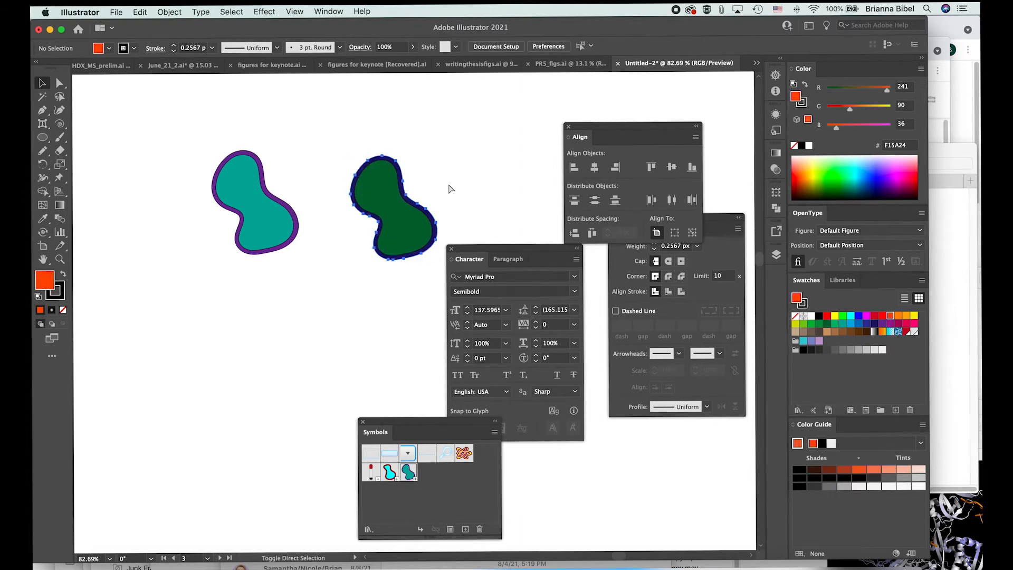
# Step: Place a new instance of the blobby symbol below the two existing beans and deselect it
pyautogui.click(448, 185)
pyautogui.moveTo(408, 471); pyautogui.dragTo(315, 303)
pyautogui.click(398, 303)
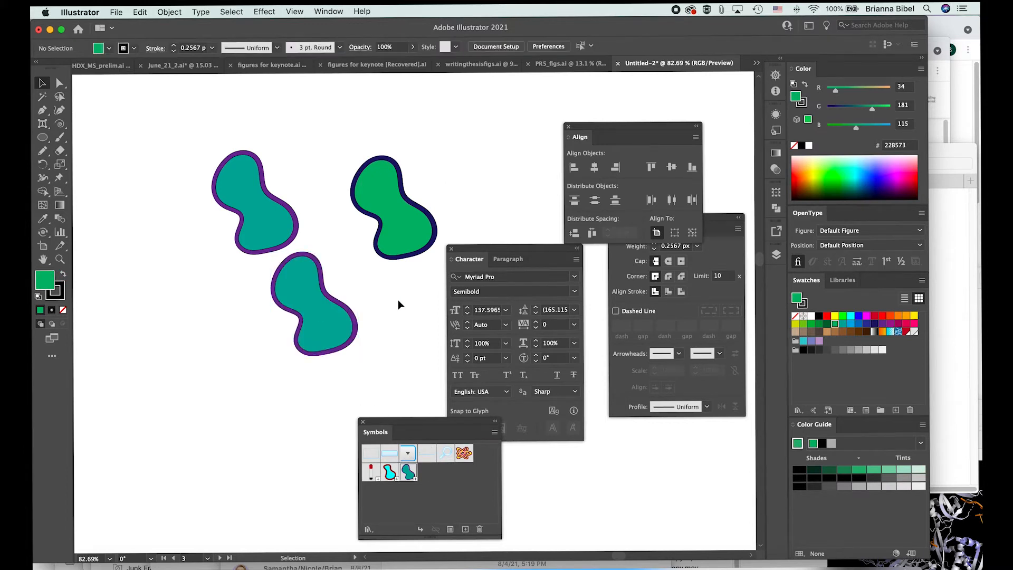
# Step: Directly select the new linked instance's inner shape and fill it with red C1272D, trying green 22B573 first
pyautogui.scroll(2, 398, 304)
pyautogui.press('a')
pyautogui.click(312, 316)
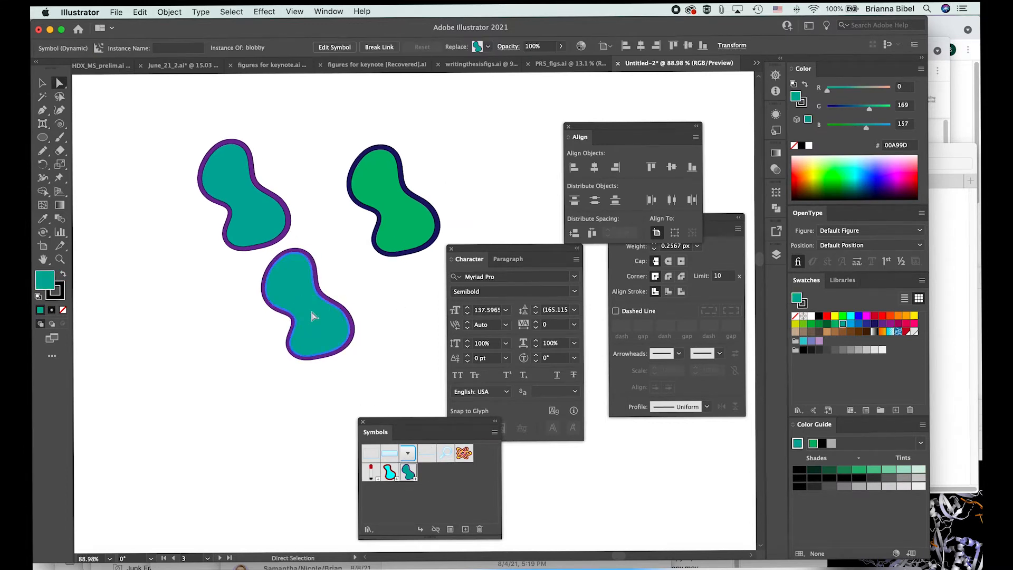
pyautogui.scroll(-2, 311, 316)
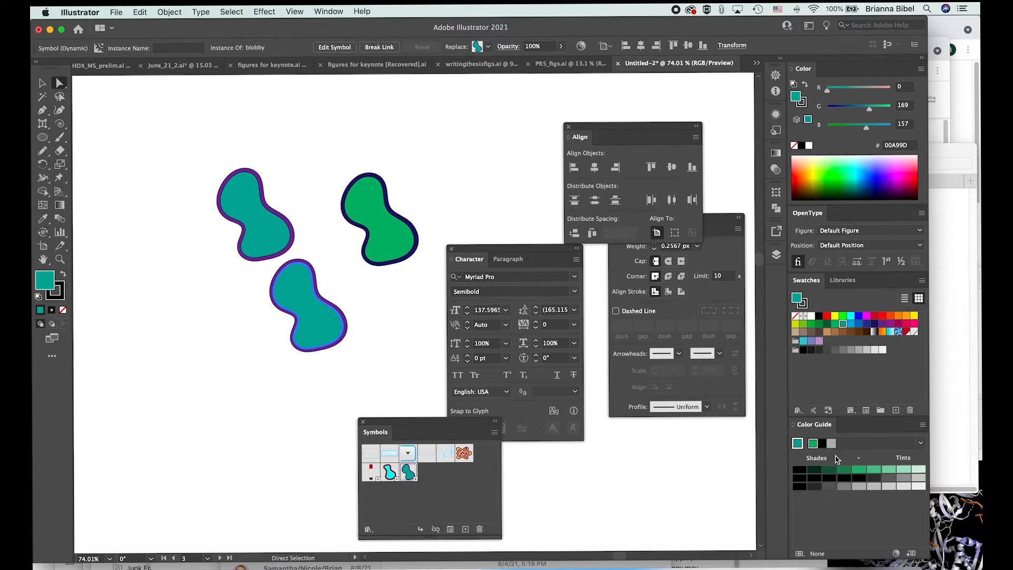
pyautogui.click(339, 298)
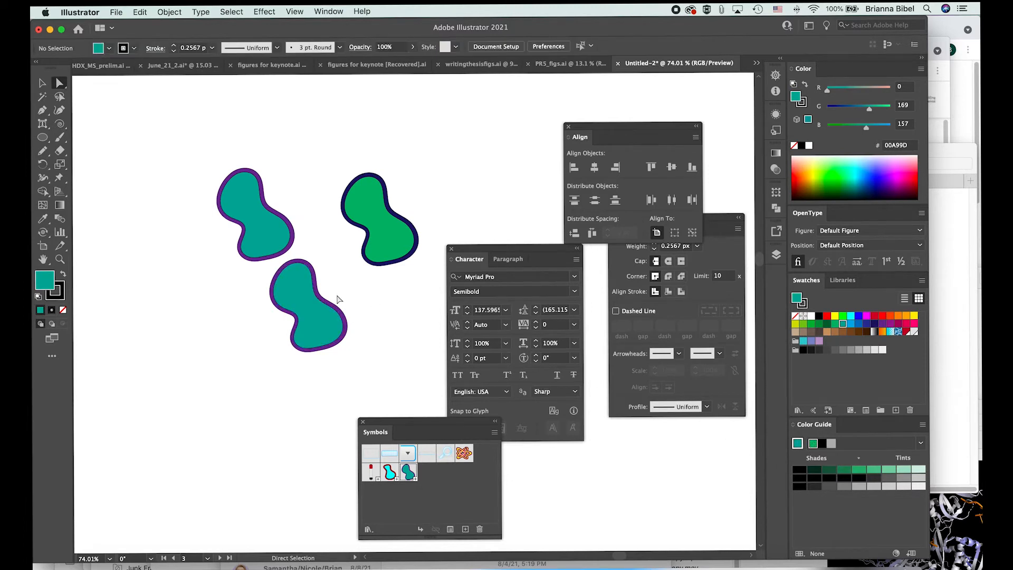
pyautogui.click(60, 84)
pyautogui.click(320, 315)
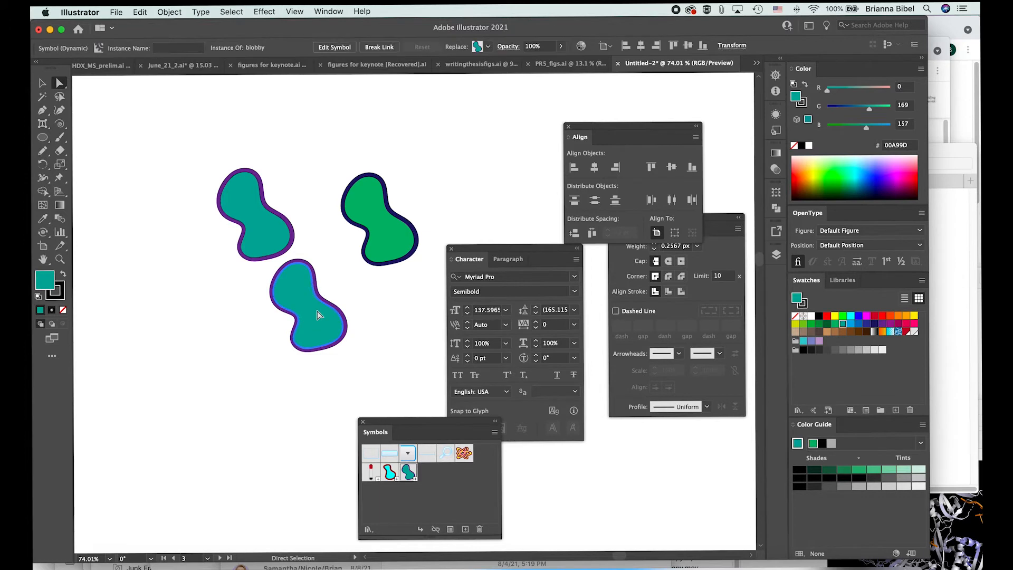
pyautogui.click(832, 324)
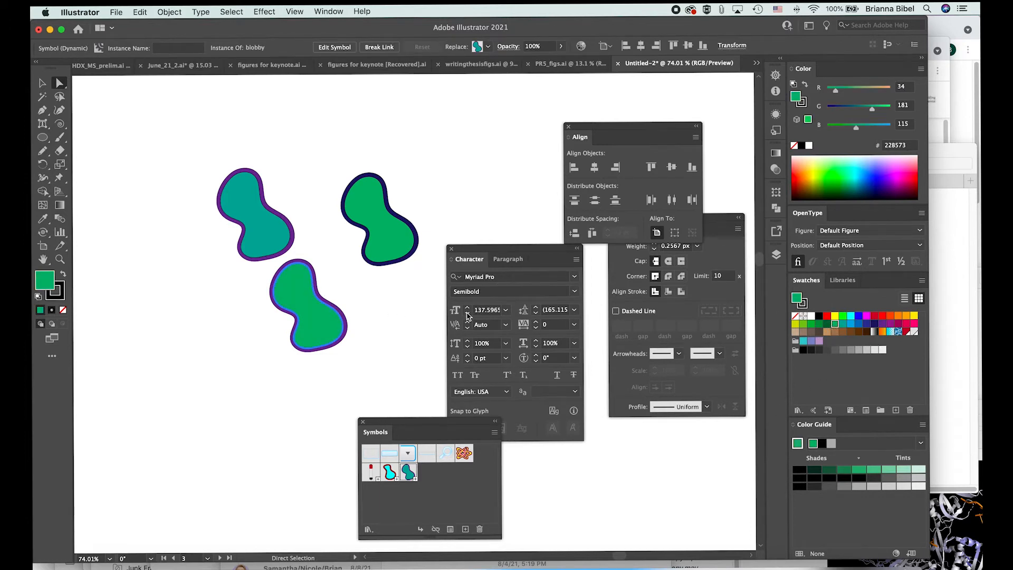
pyautogui.click(875, 317)
pyautogui.click(398, 279)
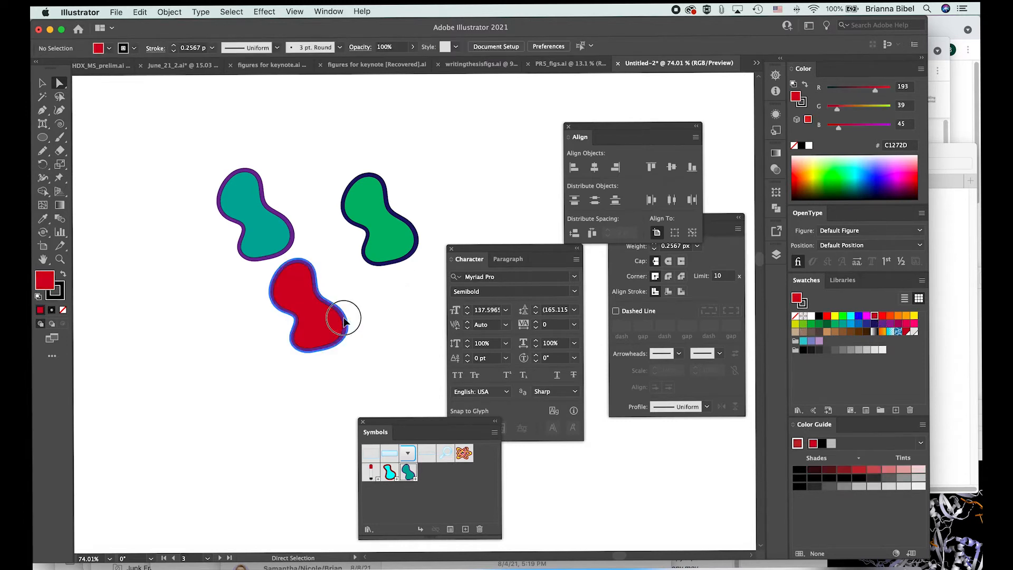
# Step: Recolor the red blobby instance's purple outline shape to orange F7931E
pyautogui.click(344, 322)
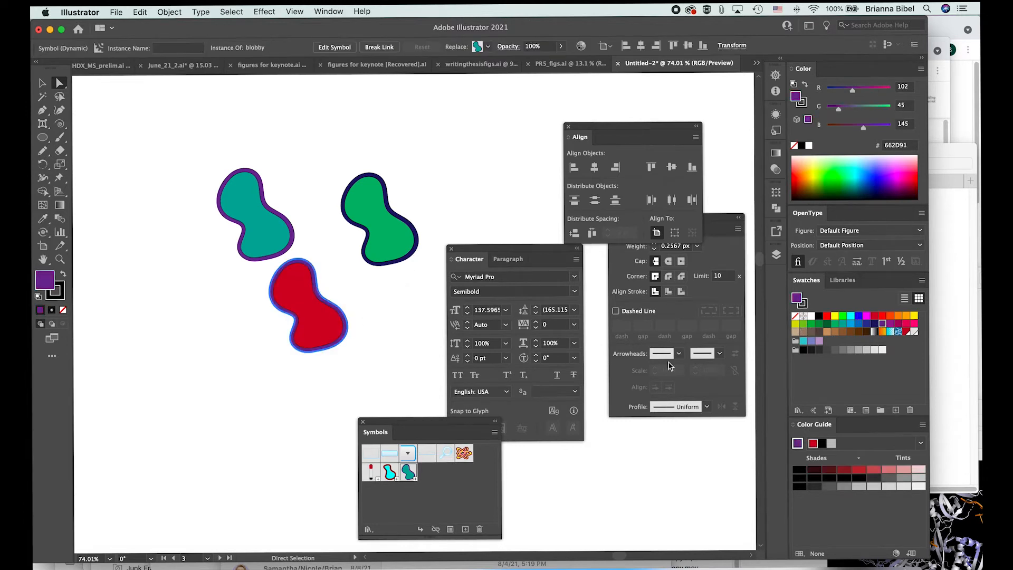
pyautogui.click(898, 316)
pyautogui.click(391, 315)
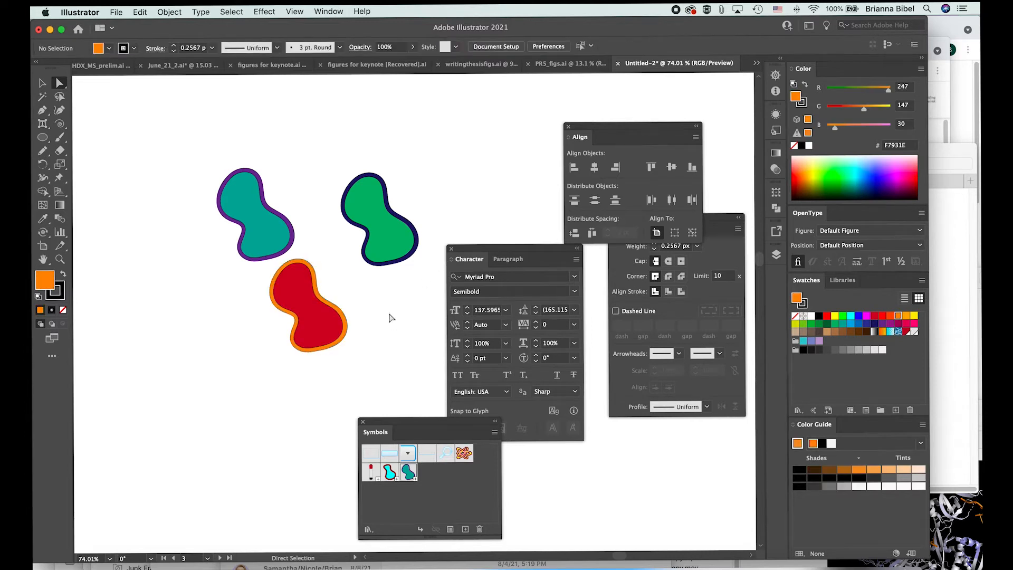
# Step: Thicken the stroke on the red instance's orange outline to 6 px, and undo the last increases back to 4 px
pyautogui.click(329, 310)
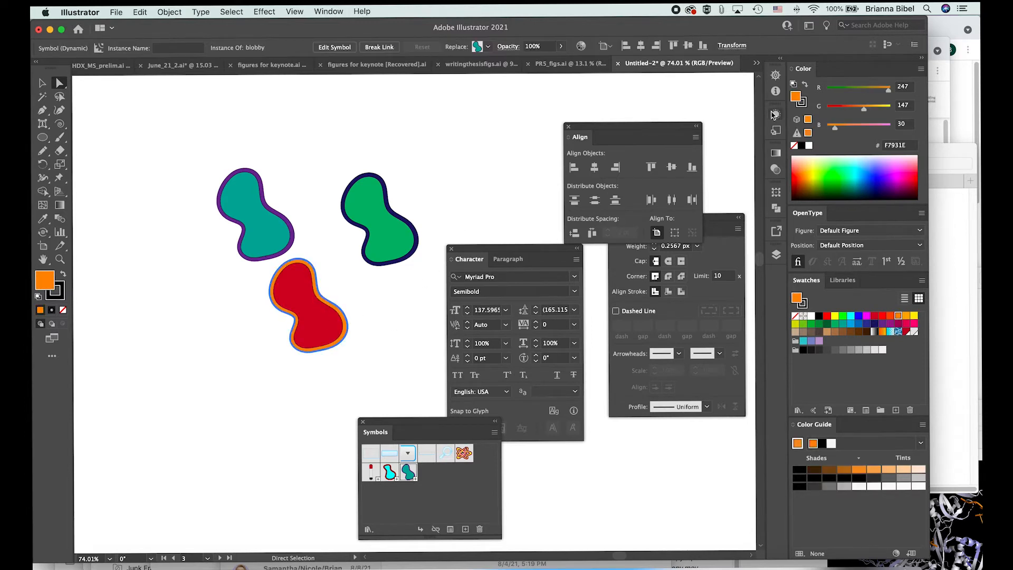
pyautogui.click(631, 259)
pyautogui.click(655, 243)
pyautogui.click(654, 243)
pyautogui.click(654, 243)
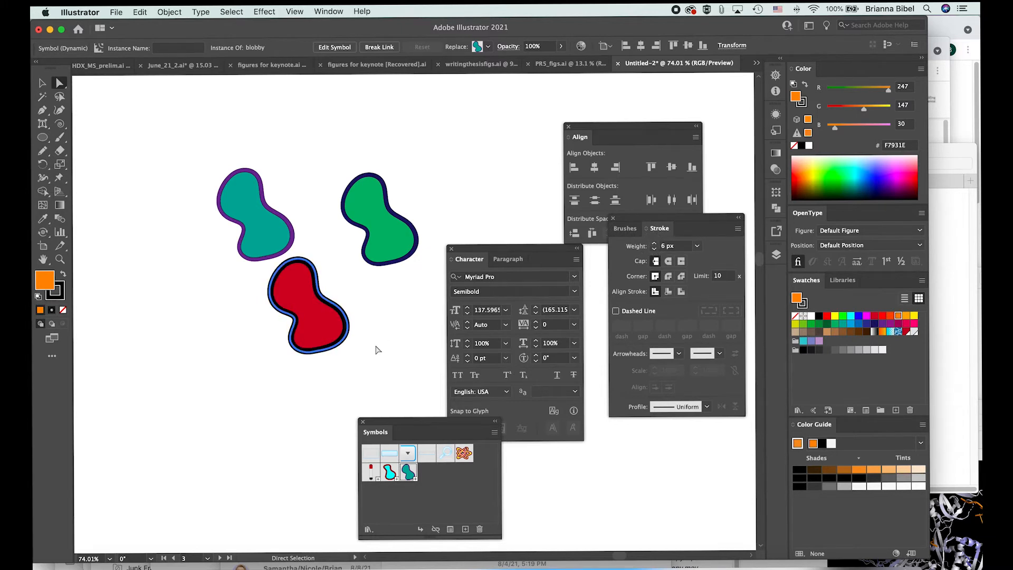
pyautogui.click(362, 321)
pyautogui.hotkey('ctrl', 'z')
pyautogui.hotkey('ctrl', 'z')
pyautogui.hotkey('ctrl', 'z')
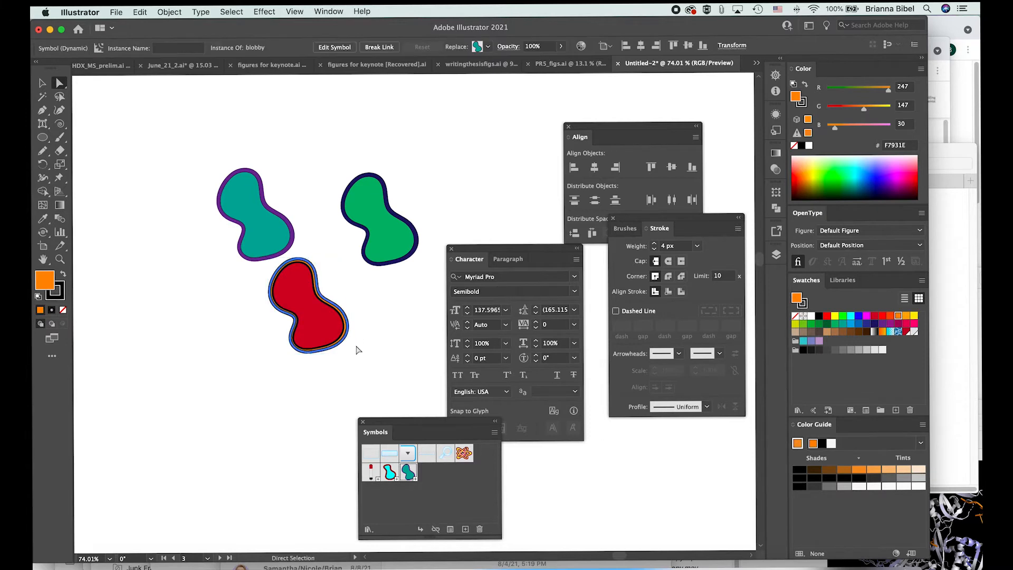
# Step: Move the red instance down and to the right, and place another blobby instance to its left
pyautogui.press('v')
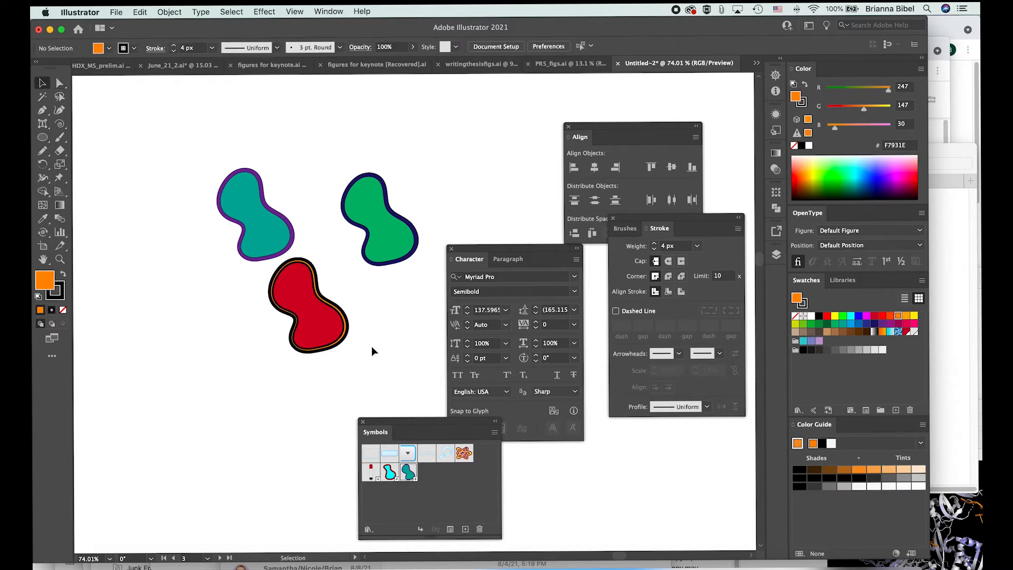
pyautogui.moveTo(339, 334); pyautogui.dragTo(389, 359)
pyautogui.moveTo(418, 474); pyautogui.dragTo(229, 338)
pyautogui.click(306, 416)
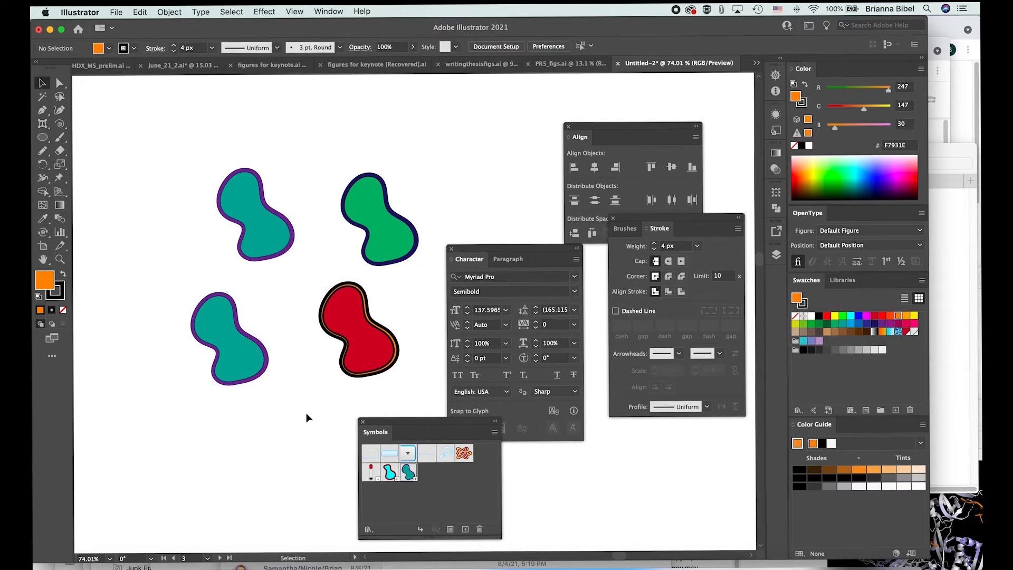
# Step: Move the red instance to the open area below the lower teal bean and deselect it
pyautogui.scroll(-3, 306, 416)
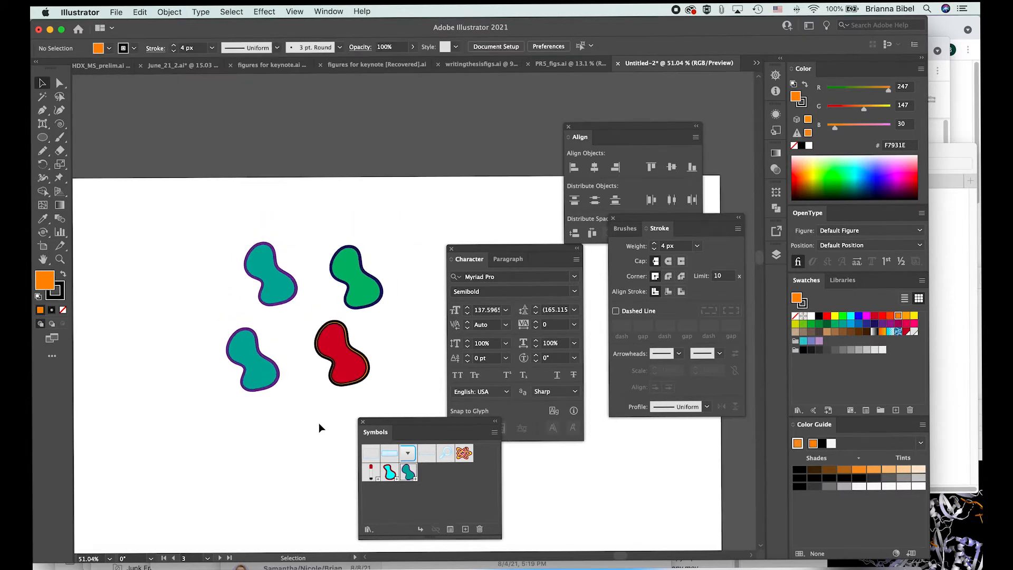
pyautogui.scroll(-2, 319, 422)
pyautogui.click(332, 334)
pyautogui.scroll(2, 333, 335)
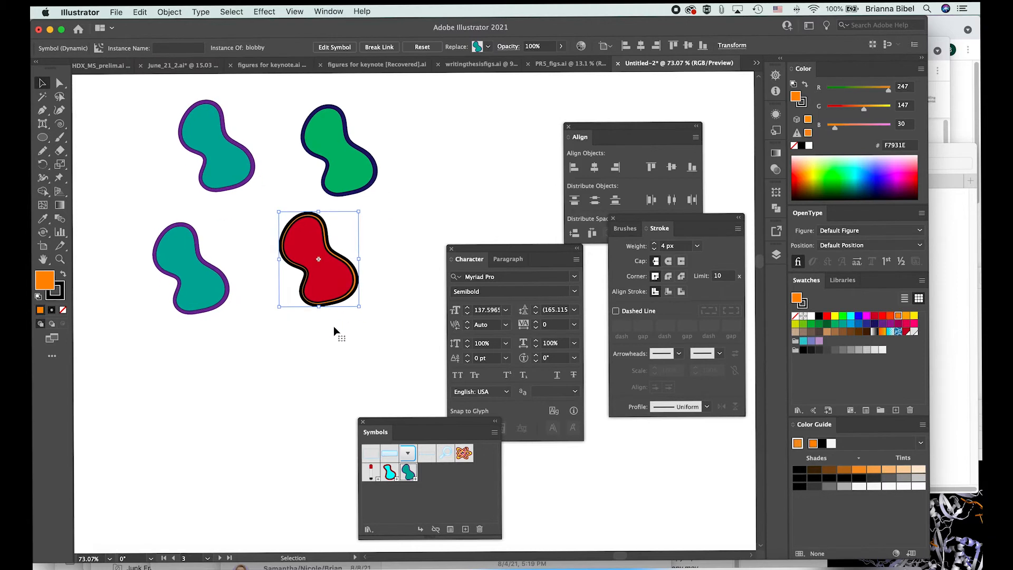
pyautogui.click(334, 333)
pyautogui.scroll(-2, 340, 338)
pyautogui.scroll(-3, 341, 338)
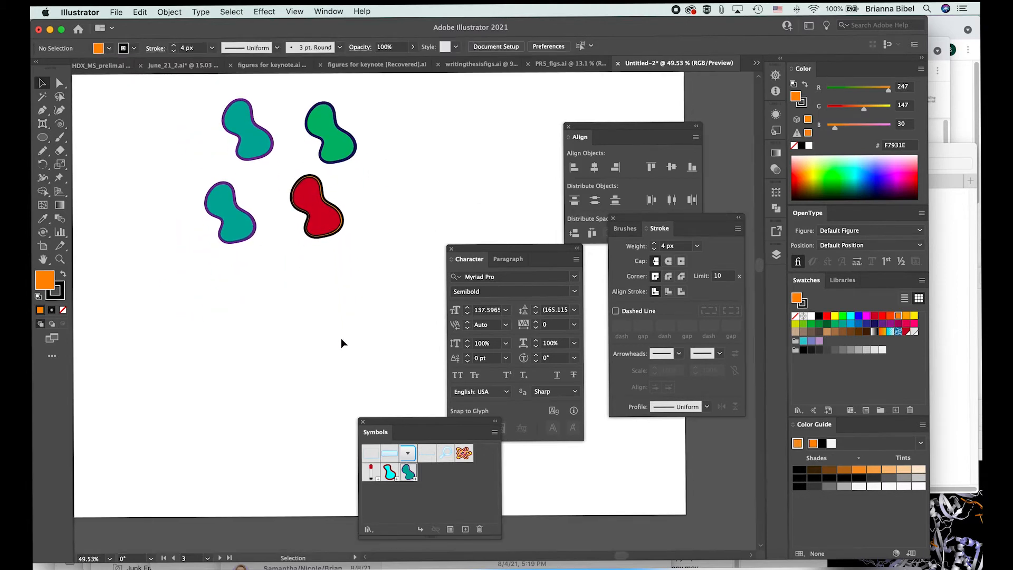
pyautogui.moveTo(332, 203); pyautogui.dragTo(215, 306)
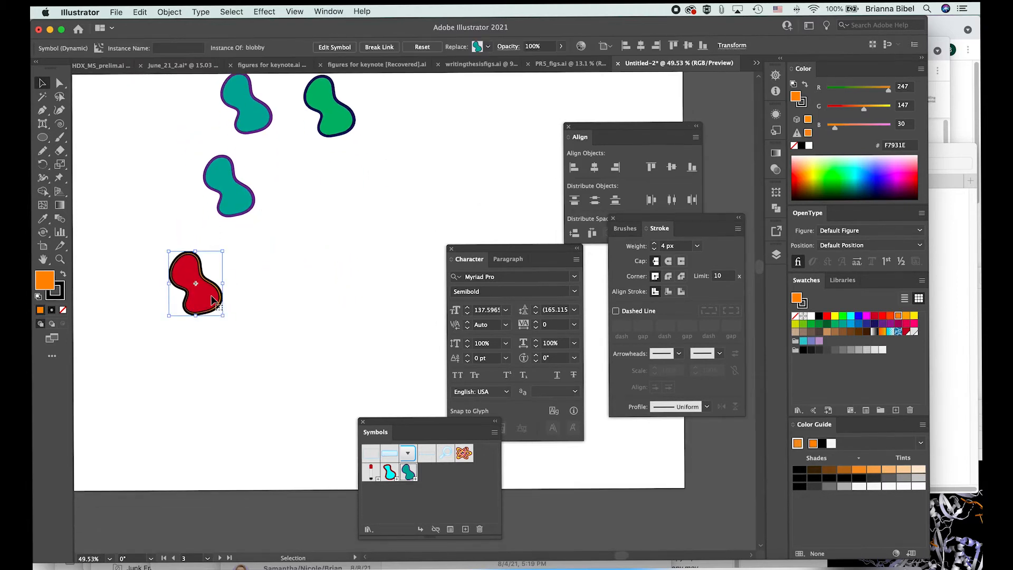
pyautogui.scroll(-1, 212, 305)
pyautogui.click(255, 334)
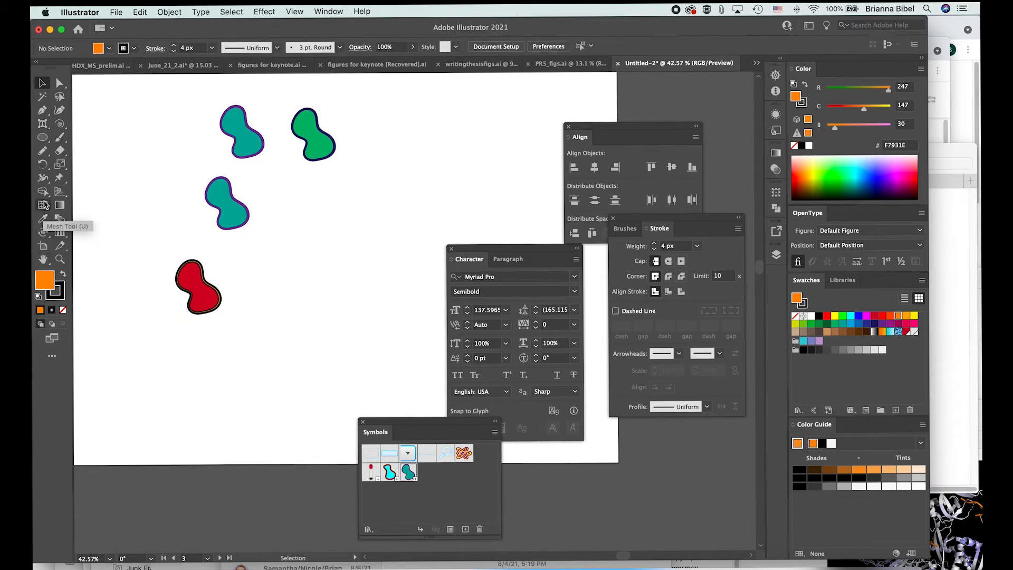
# Step: Spray a cluster of blobby symbol instances across the empty area beside the red bean with the Symbol Sprayer
pyautogui.moveTo(44, 238); pyautogui.dragTo(116, 231)
pyautogui.moveTo(324, 294)
pyautogui.mouseDown()
pyautogui.moveTo(327, 280)
pyautogui.moveTo(319, 321)
pyautogui.moveTo(344, 267)
pyautogui.moveTo(369, 267)
pyautogui.moveTo(365, 346)
pyautogui.mouseUp()
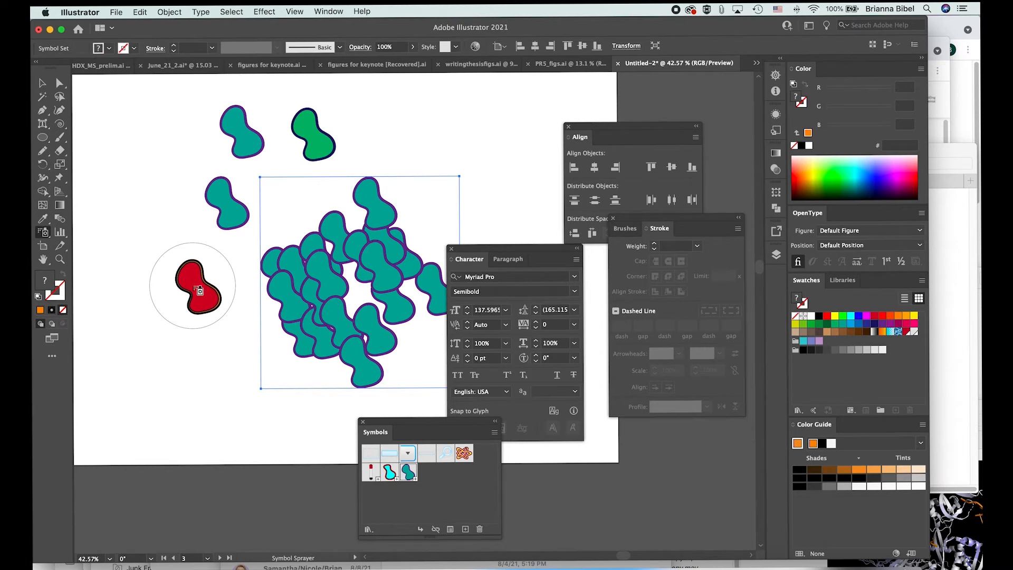
pyautogui.click(42, 83)
# Step: Shift some of the sprayed beans down and to the left with the Symbol Shifter, and rotate some with the Symbol Spinner
pyautogui.moveTo(40, 227); pyautogui.dragTo(95, 248)
pyautogui.moveTo(349, 266); pyautogui.dragTo(264, 367)
pyautogui.moveTo(44, 232); pyautogui.dragTo(90, 289)
pyautogui.click(89, 289)
pyautogui.moveTo(328, 237)
pyautogui.mouseDown()
pyautogui.moveTo(345, 277)
pyautogui.moveTo(373, 283)
pyautogui.mouseUp()
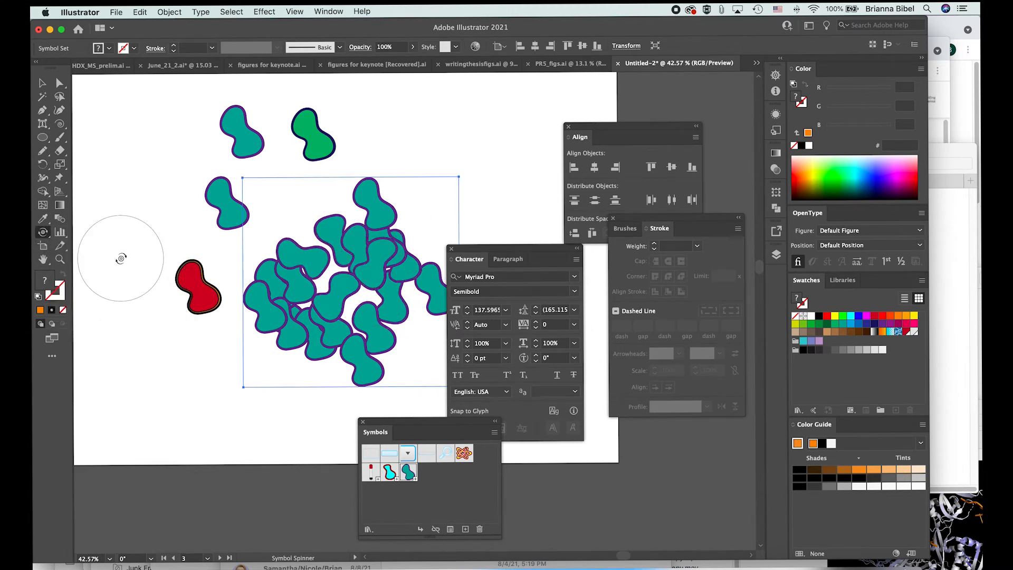
# Step: Review the Symbol Spinner's diameter, method, intensity and density options, and close them without changes
pyautogui.doubleClick(45, 233)
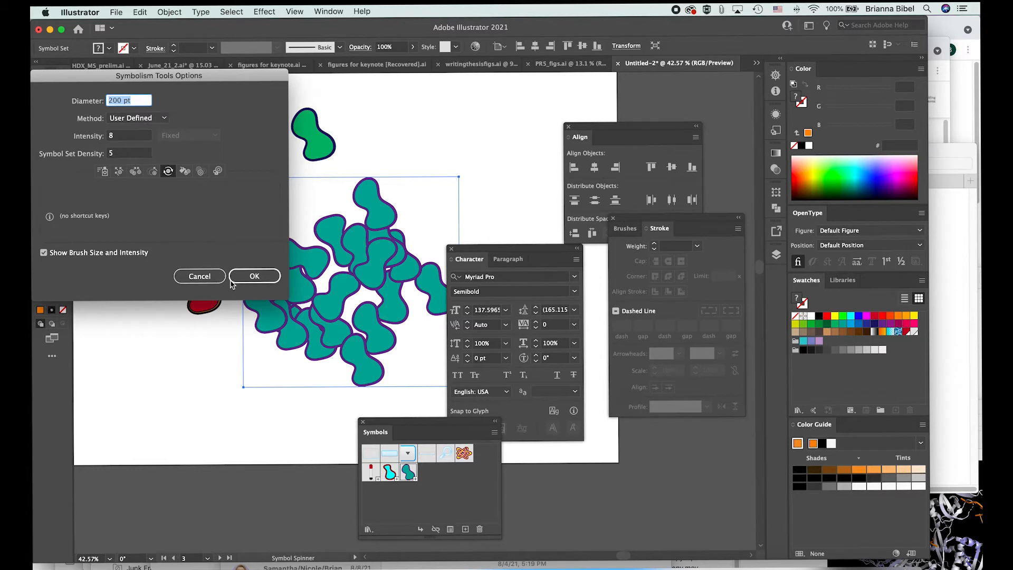
pyautogui.click(200, 276)
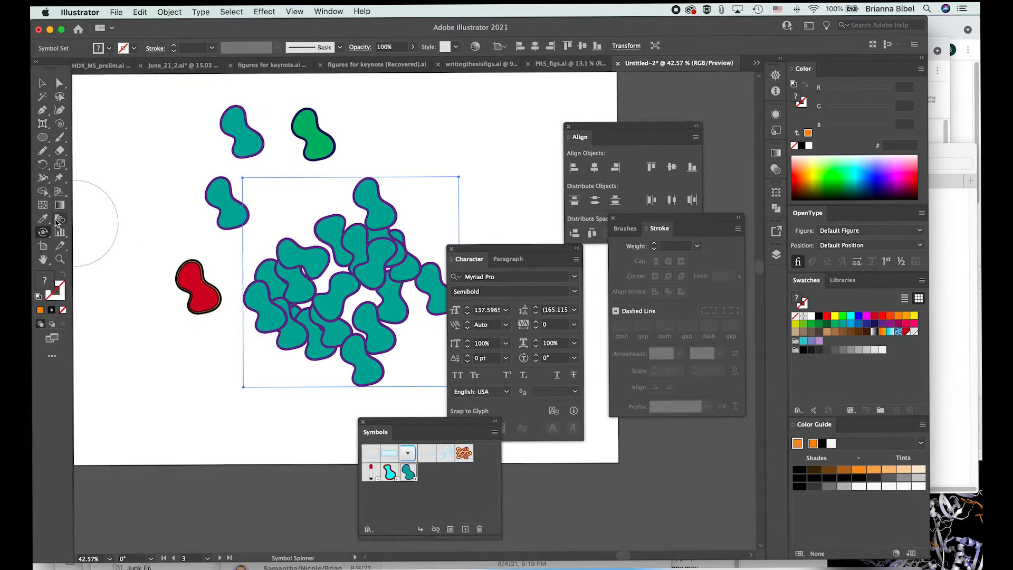
pyautogui.doubleClick(43, 233)
pyautogui.click(199, 276)
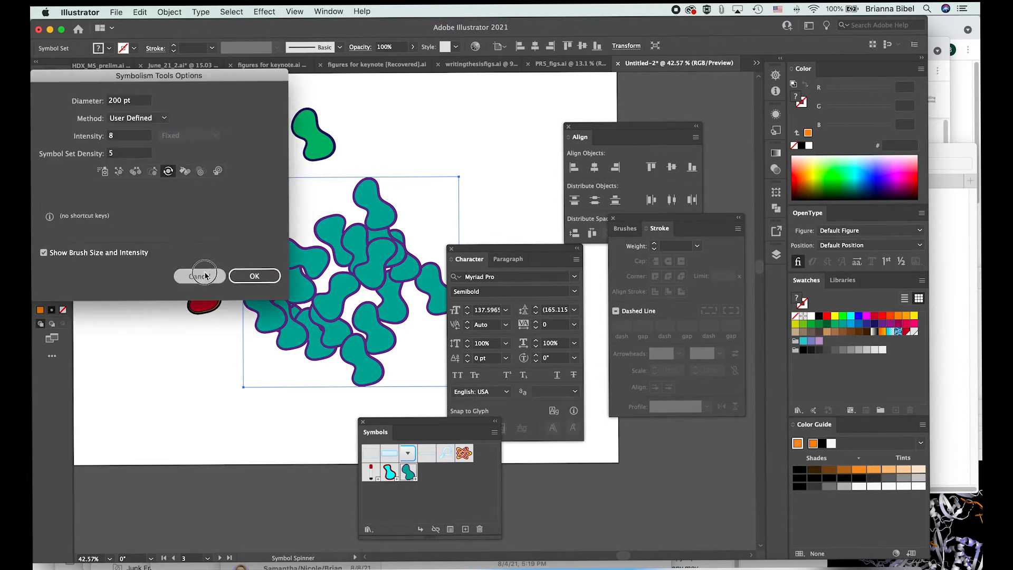
# Step: Move the sprayed symbol set up and to the right, clear of the red bean, and undo the second move
pyautogui.press('v')
pyautogui.moveTo(282, 256); pyautogui.dragTo(340, 217)
pyautogui.scroll(-3, 340, 221)
pyautogui.hscroll(3, 342, 220)
pyautogui.moveTo(337, 170); pyautogui.dragTo(354, 222)
pyautogui.press('super+z')
pyautogui.hscroll(3, 354, 223)
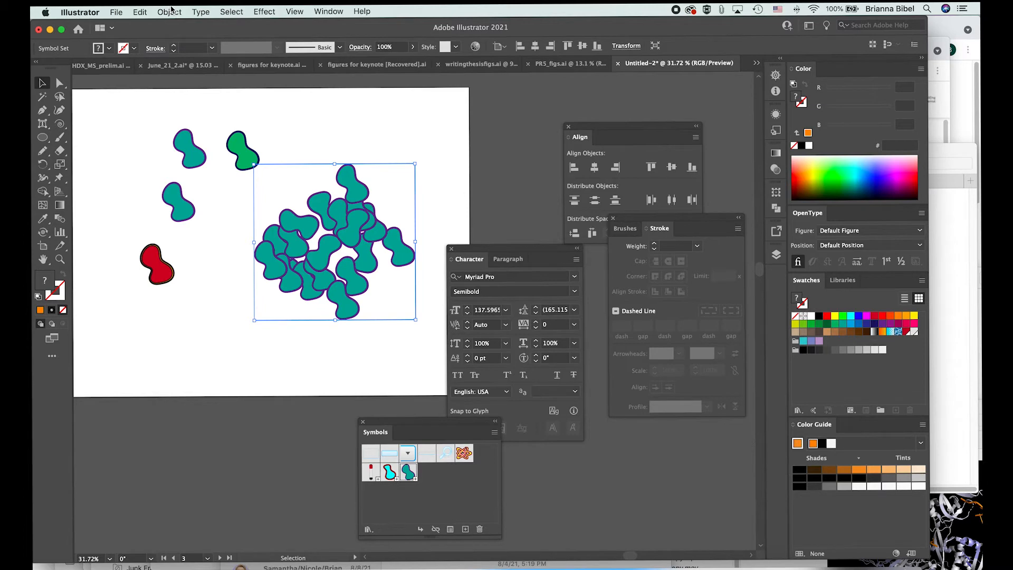
# Step: Expand the symbol set's object and fill into separate blobby instances and move the whole cluster up
pyautogui.click(170, 11)
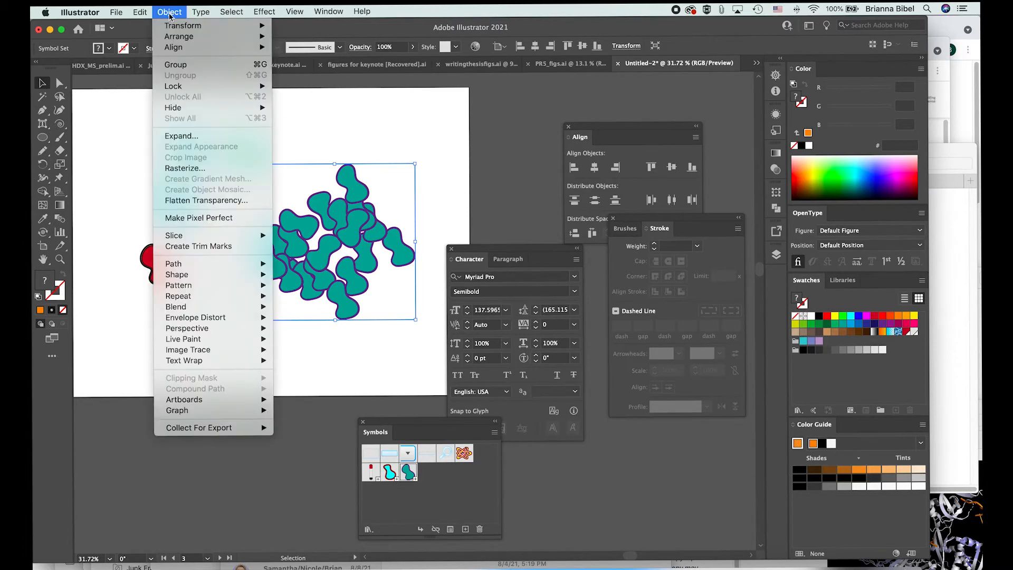
pyautogui.click(183, 136)
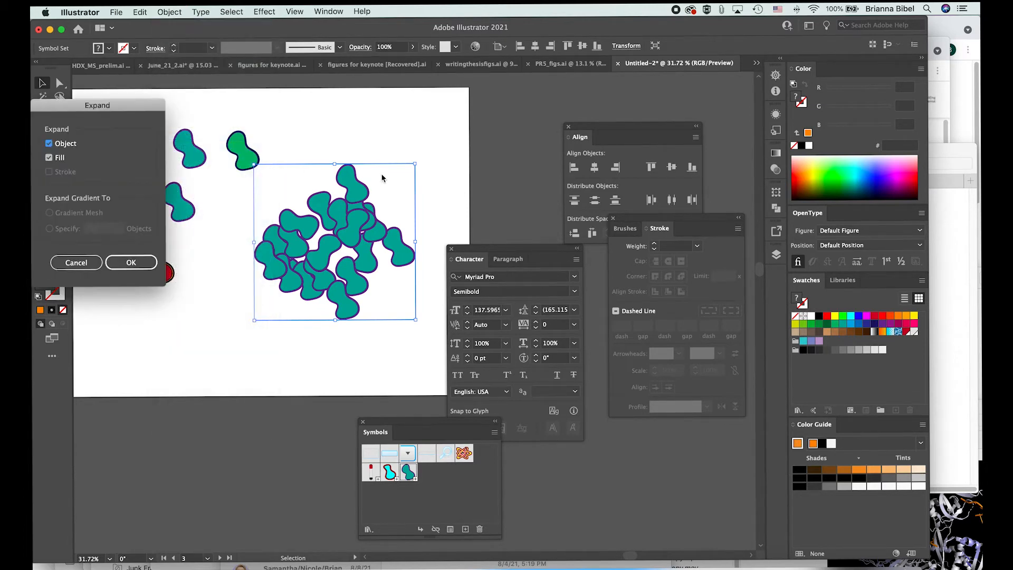
pyautogui.press('Return')
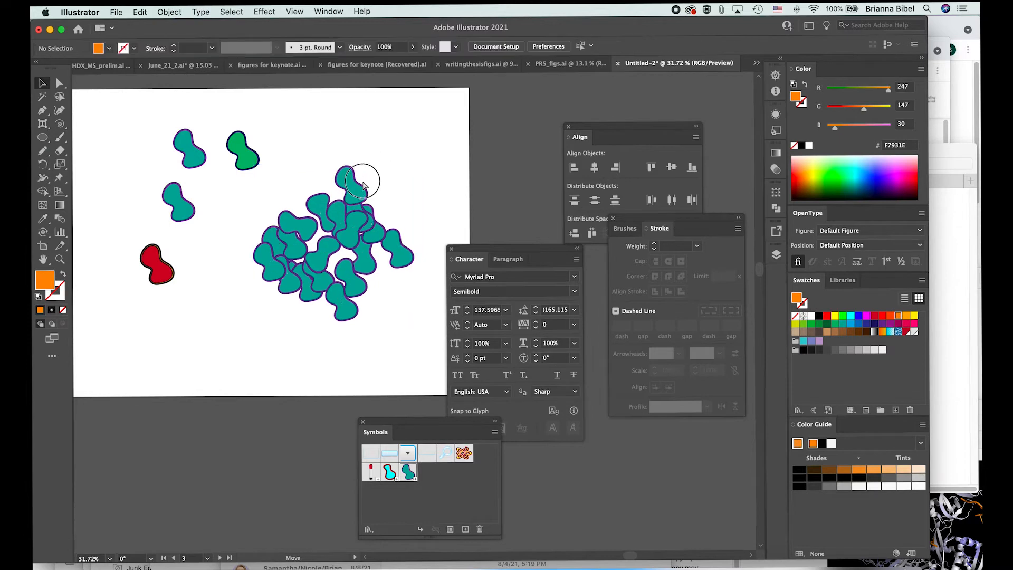
pyautogui.moveTo(342, 215); pyautogui.dragTo(353, 172)
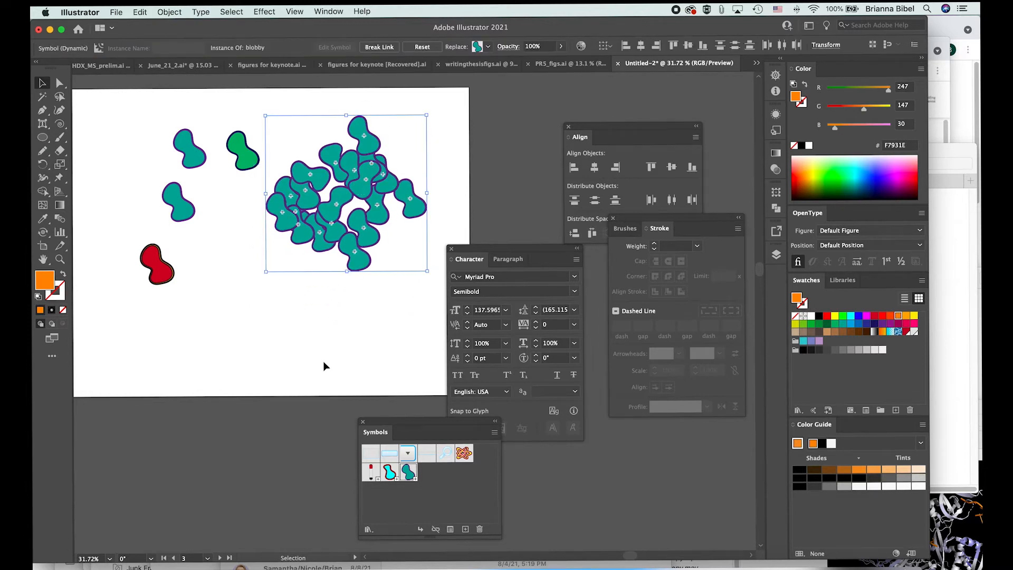
# Step: Pull individual teal beans out of the cluster and spread them across the artboard's open areas
pyautogui.moveTo(327, 220); pyautogui.dragTo(274, 364)
pyautogui.moveTo(310, 200); pyautogui.dragTo(344, 319)
pyautogui.moveTo(361, 240); pyautogui.dragTo(372, 245)
pyautogui.moveTo(364, 191); pyautogui.dragTo(419, 251)
pyautogui.moveTo(370, 159); pyautogui.dragTo(408, 136)
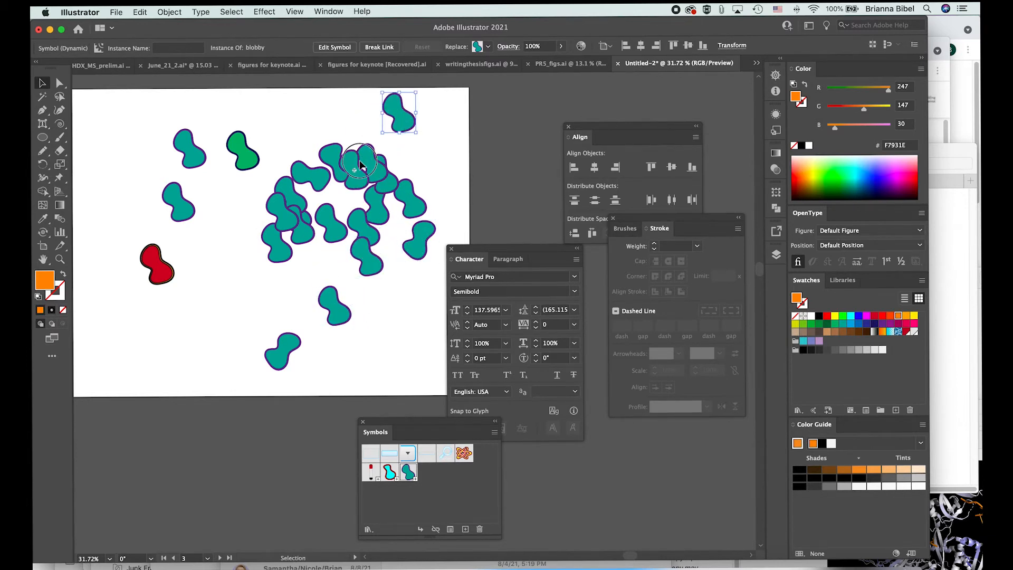
pyautogui.moveTo(359, 166); pyautogui.dragTo(300, 277)
pyautogui.moveTo(294, 211); pyautogui.dragTo(228, 222)
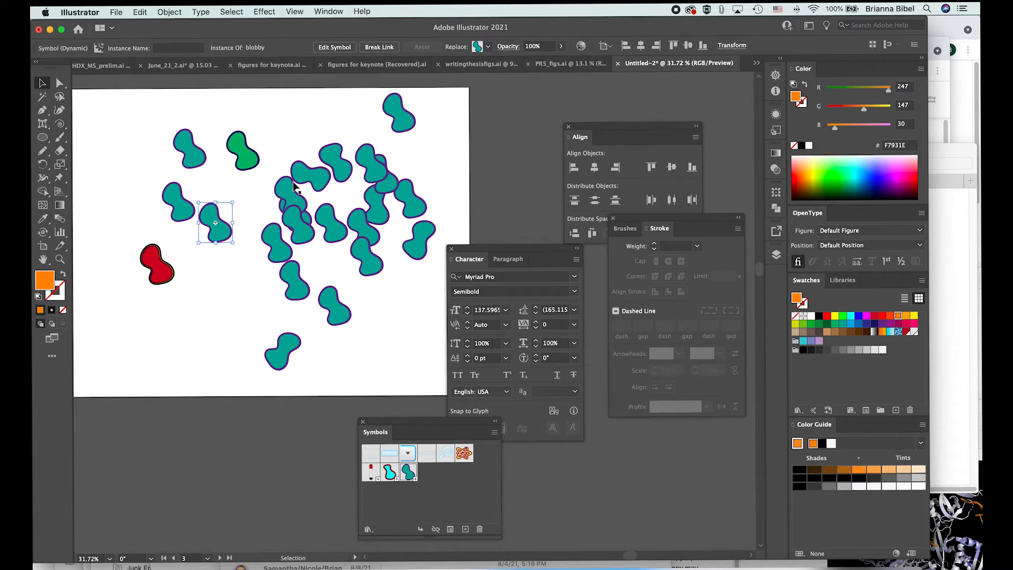
pyautogui.moveTo(304, 179); pyautogui.dragTo(296, 141)
pyautogui.moveTo(347, 176); pyautogui.dragTo(346, 131)
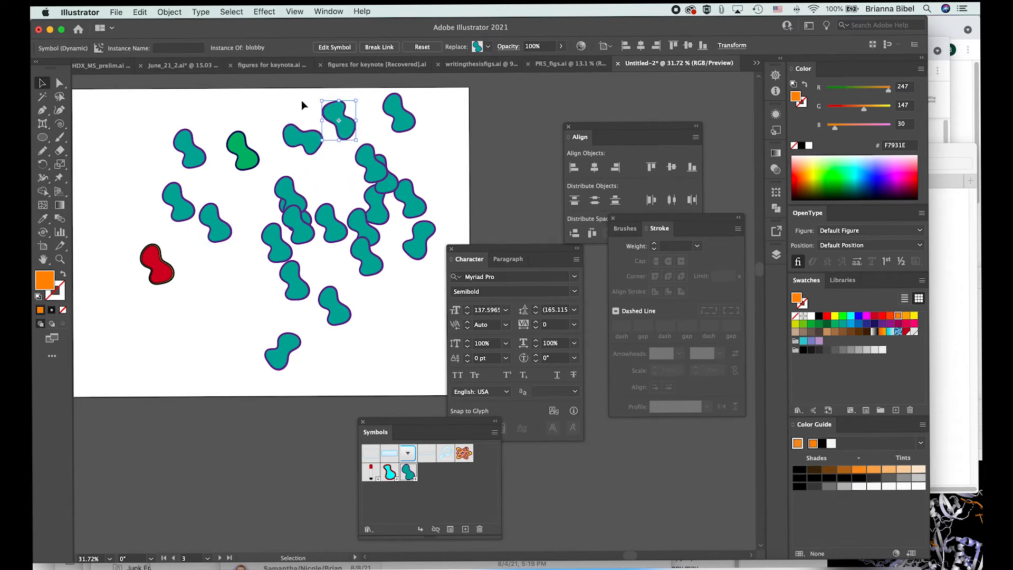
# Step: Expand the object and fill of the last moved bean, near the artboard's upper edge, into ordinary artwork
pyautogui.click(169, 12)
pyautogui.click(181, 137)
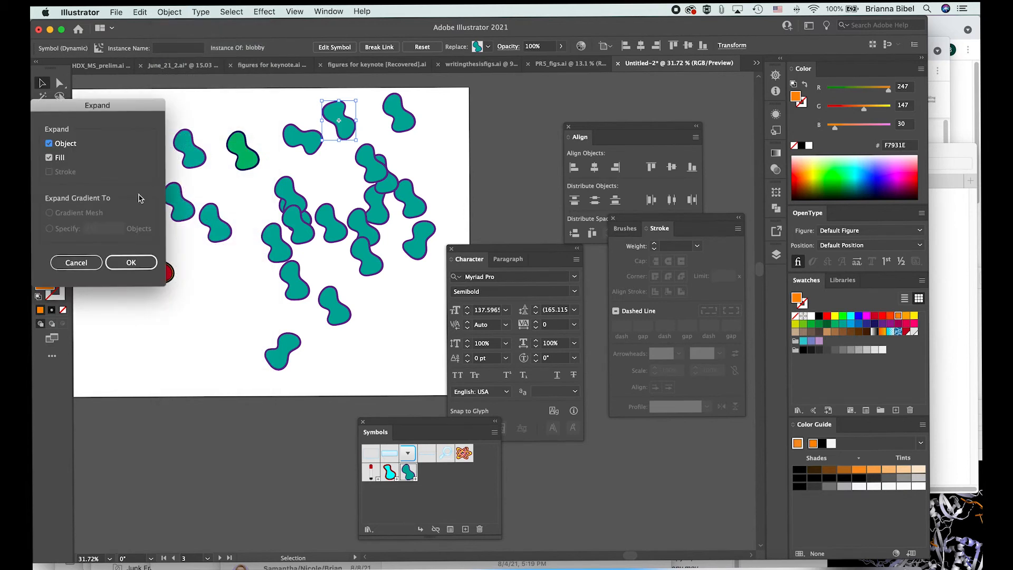
pyautogui.click(131, 262)
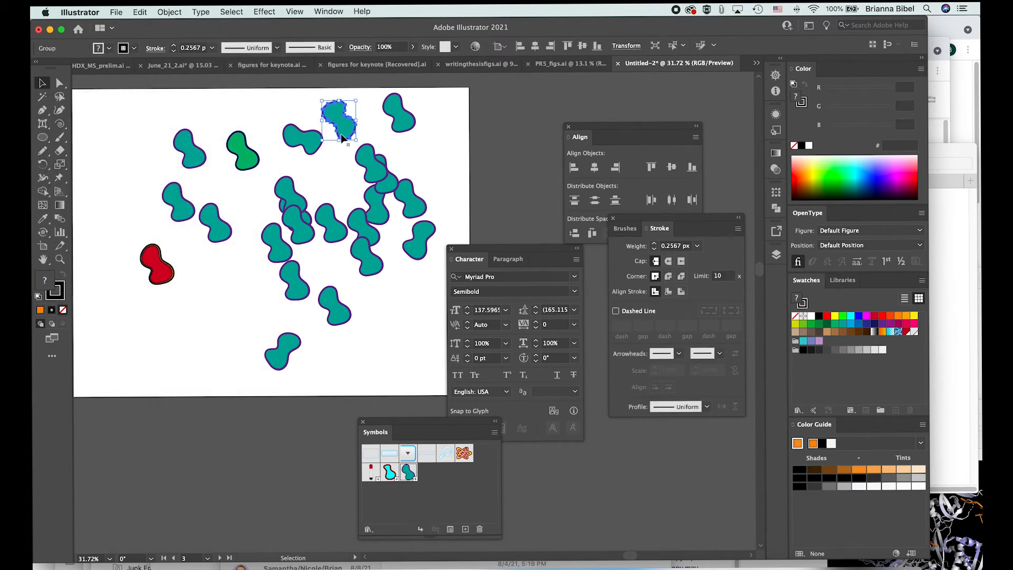
# Step: Move the upper-right teal bean slightly down, and move the lowest teal bean next to the teal pair above the red bean
pyautogui.click(398, 98)
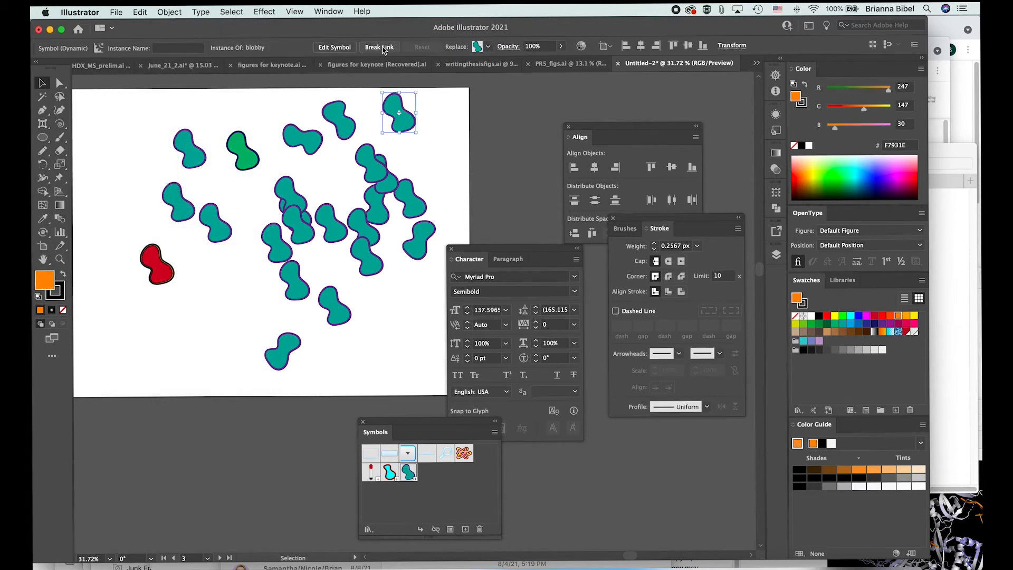
pyautogui.moveTo(415, 112); pyautogui.dragTo(412, 152)
pyautogui.scroll(-2, 410, 148)
pyautogui.scroll(1, 410, 147)
pyautogui.scroll(-1, 409, 135)
pyautogui.scroll(-1, 413, 153)
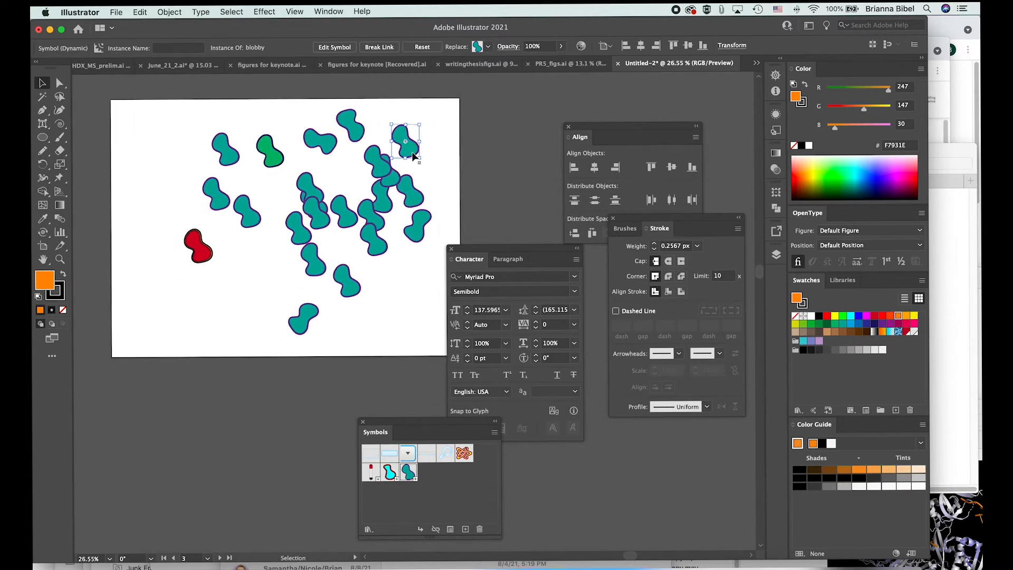
pyautogui.scroll(-3, 413, 153)
pyautogui.scroll(1, 291, 241)
pyautogui.scroll(2, 290, 242)
pyautogui.hscroll(-1, 290, 242)
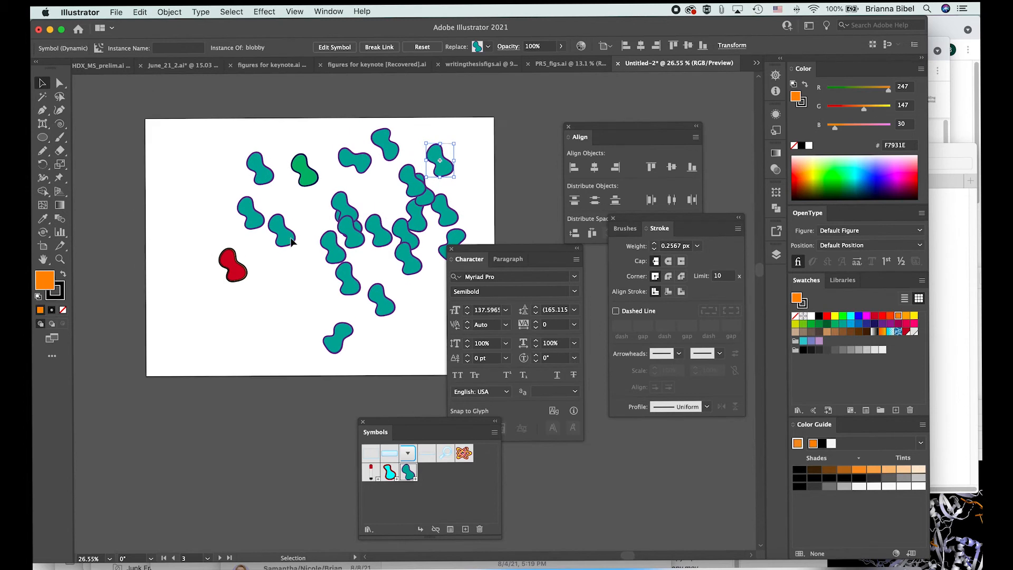
pyautogui.scroll(-2, 364, 203)
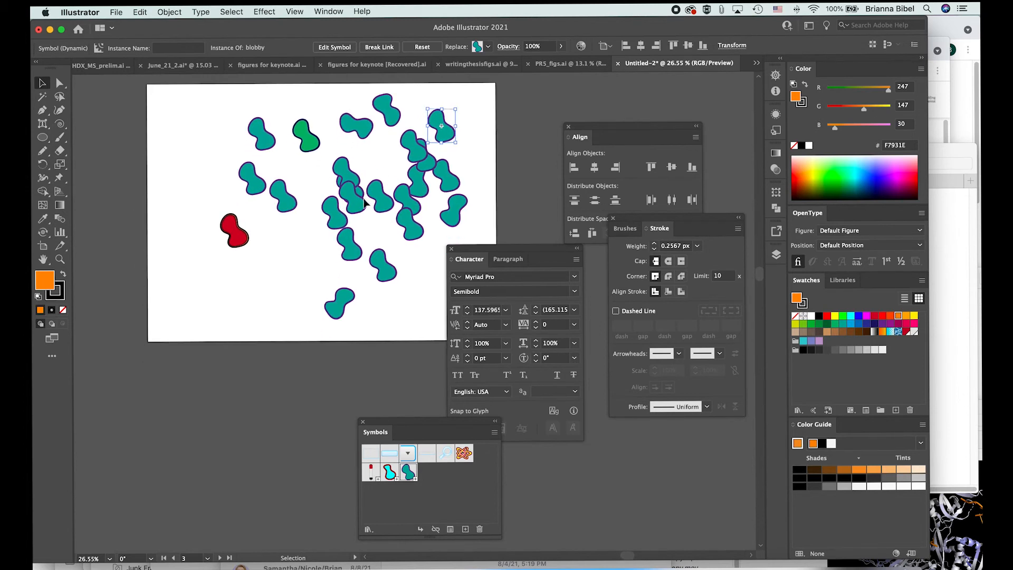
pyautogui.scroll(-1, 364, 203)
pyautogui.click(283, 257)
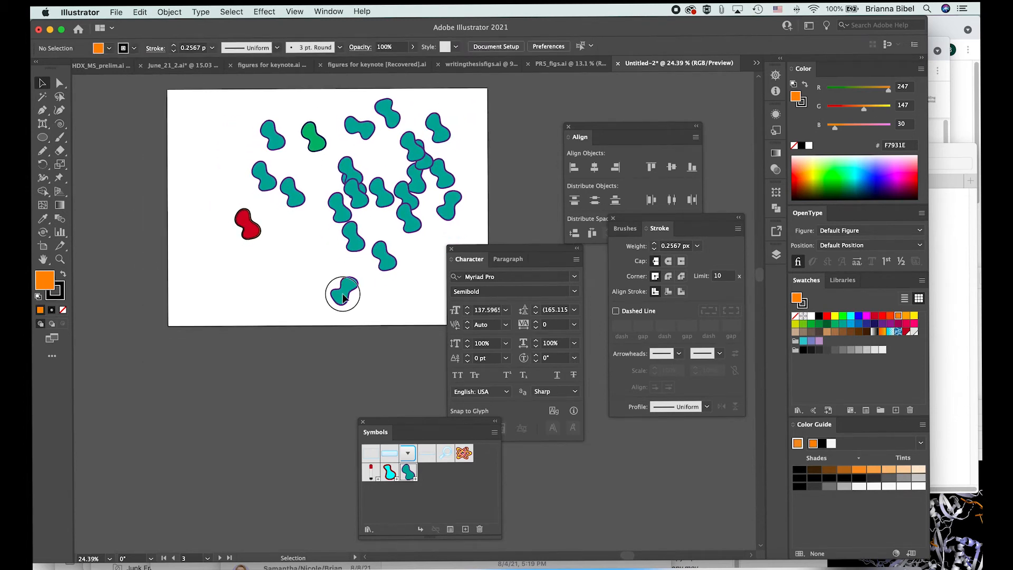
pyautogui.moveTo(344, 295); pyautogui.dragTo(267, 194)
# Step: Look over the shapes, pens and text on the other artboards and return to the bean artboard
pyautogui.scroll(-2, 265, 275)
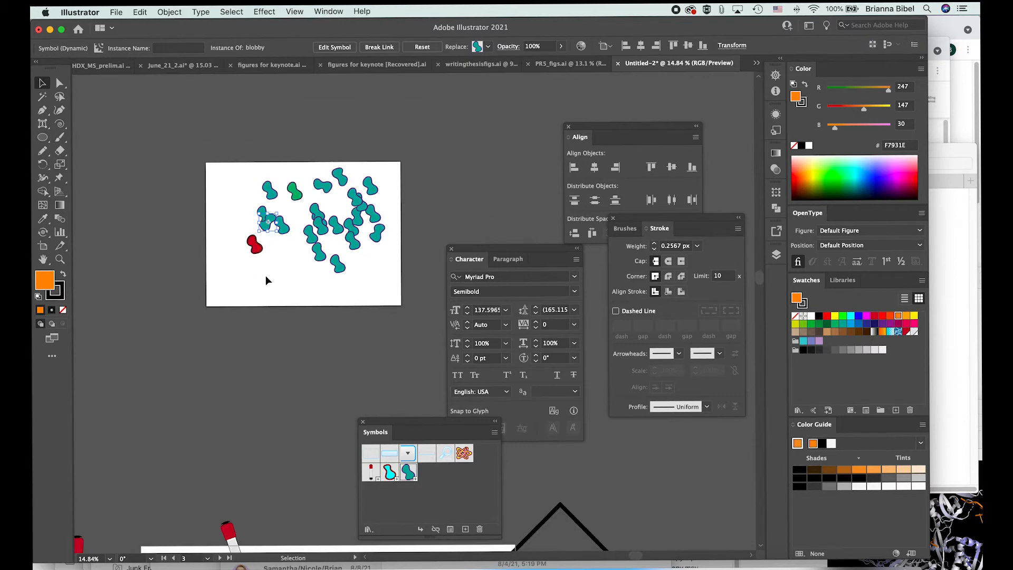
pyautogui.scroll(-10, 264, 276)
pyautogui.scroll(-1, 265, 275)
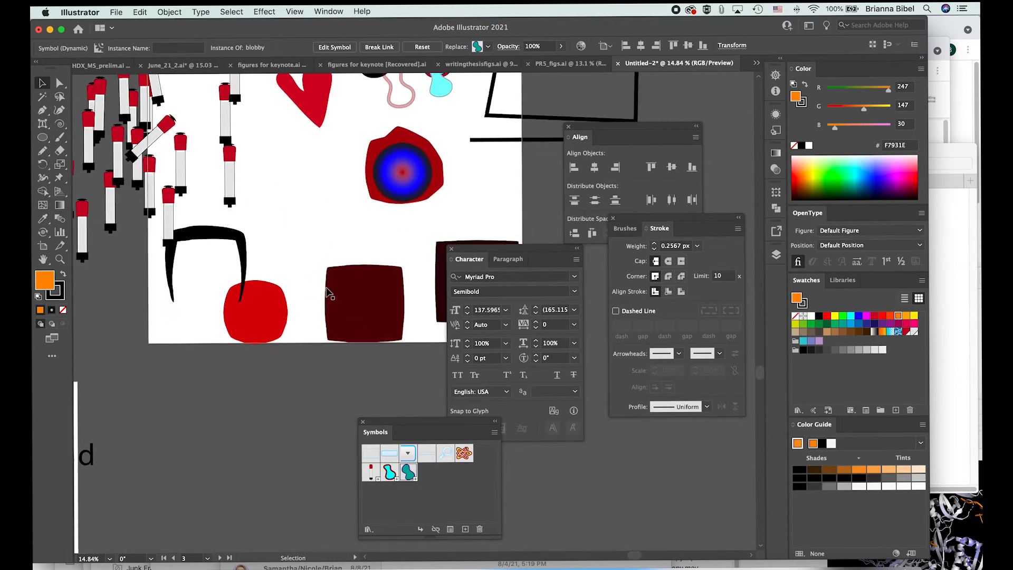
pyautogui.scroll(-5, 326, 289)
pyautogui.scroll(5, 326, 289)
pyautogui.hscroll(-8, 327, 292)
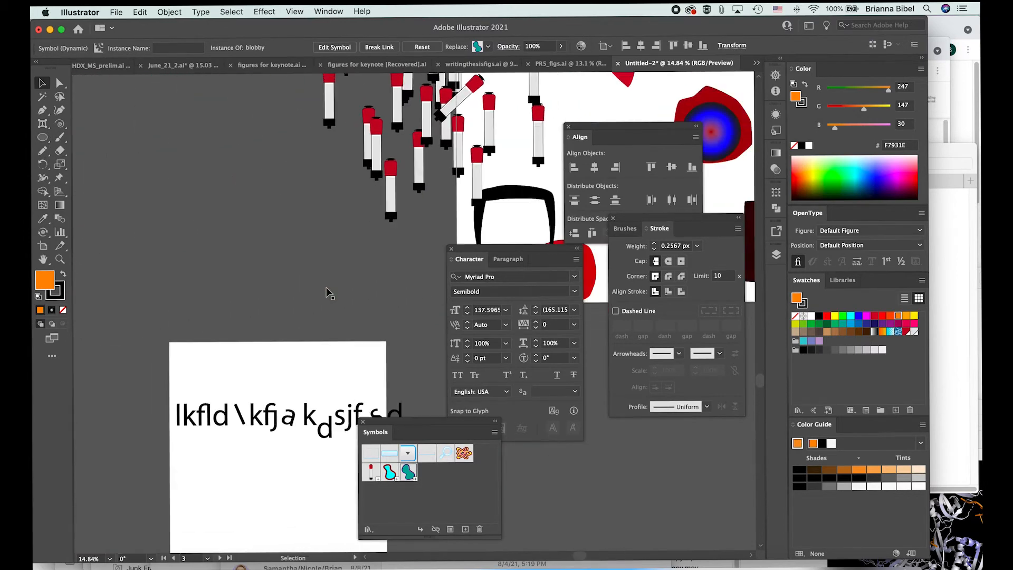
pyautogui.hscroll(10, 328, 292)
pyautogui.scroll(10, 327, 291)
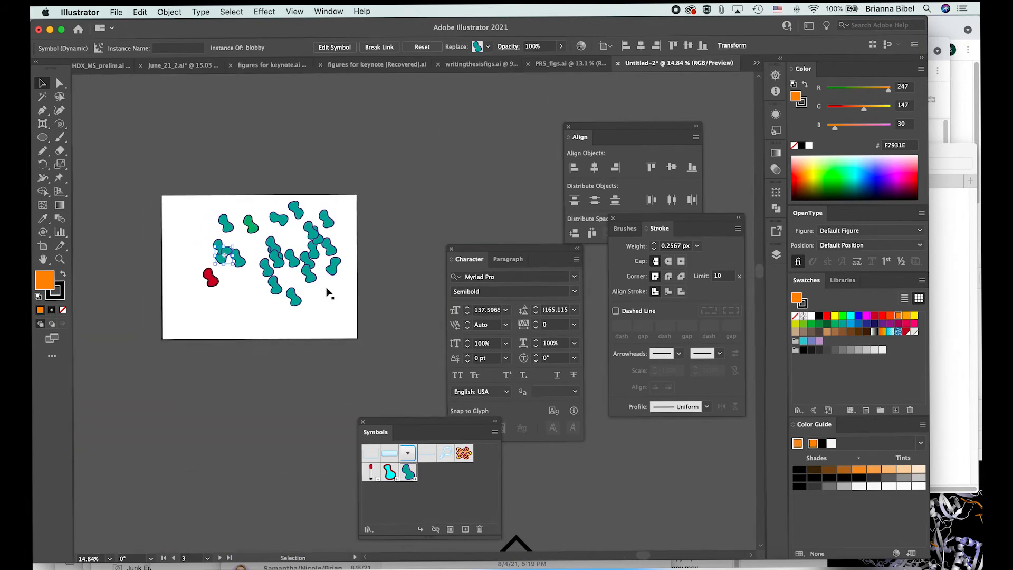
pyautogui.scroll(5, 327, 291)
pyautogui.scroll(-2, 327, 293)
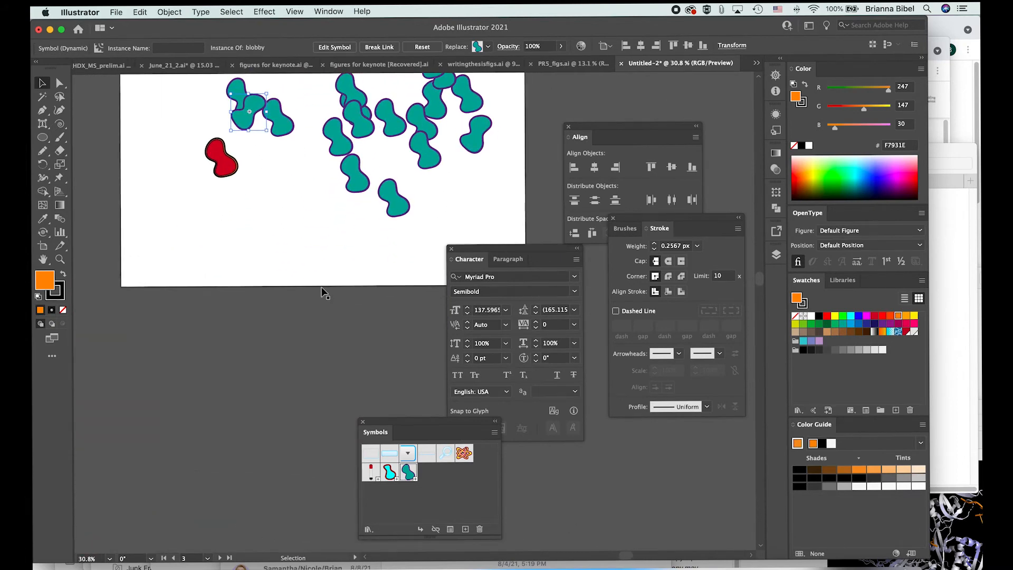
# Step: Draw an orange circle in the empty lower-left corner of the bean artboard and open its stroke options
pyautogui.click(46, 139)
pyautogui.moveTo(149, 218); pyautogui.dragTo(191, 268)
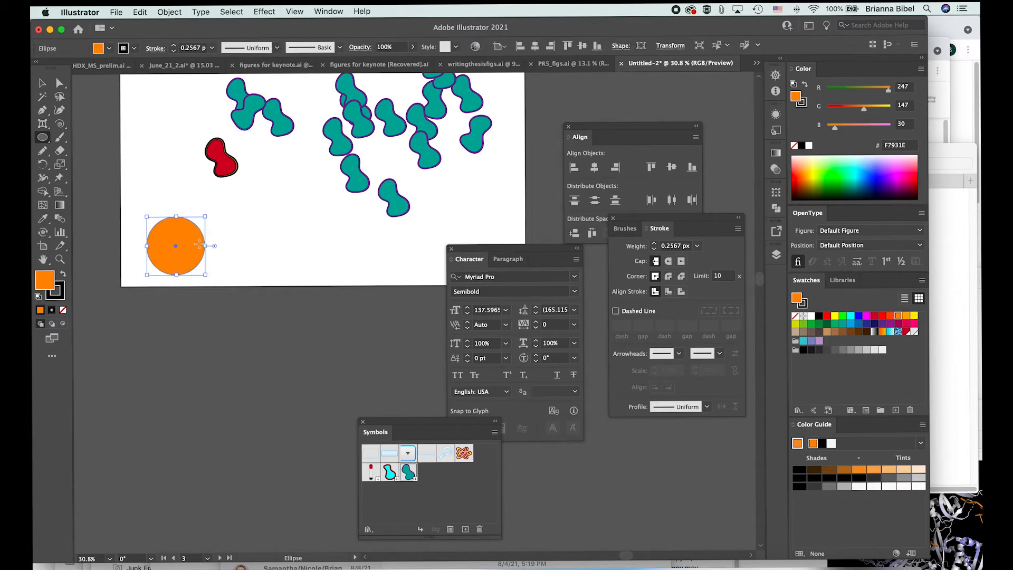
pyautogui.click(156, 48)
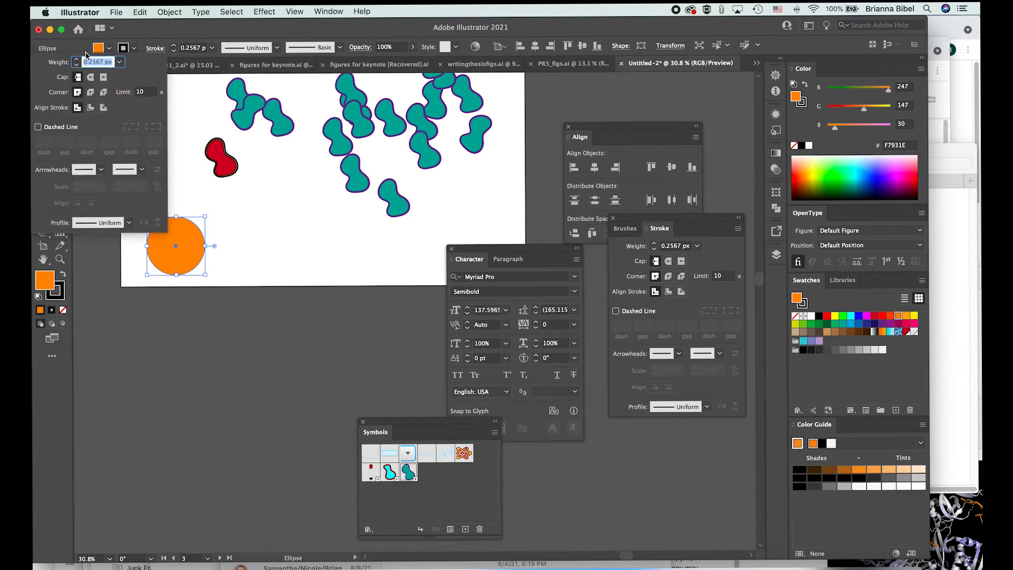
# Step: Set the orange circle's stroke weight to 0 px and deselect the circle
pyautogui.click(187, 48)
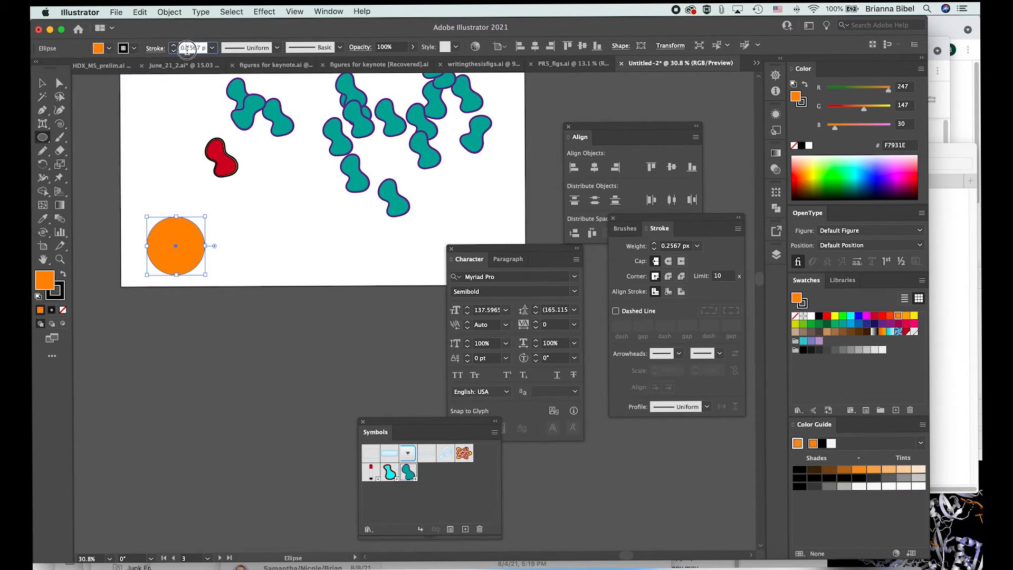
pyautogui.write('0')
pyautogui.press('Return')
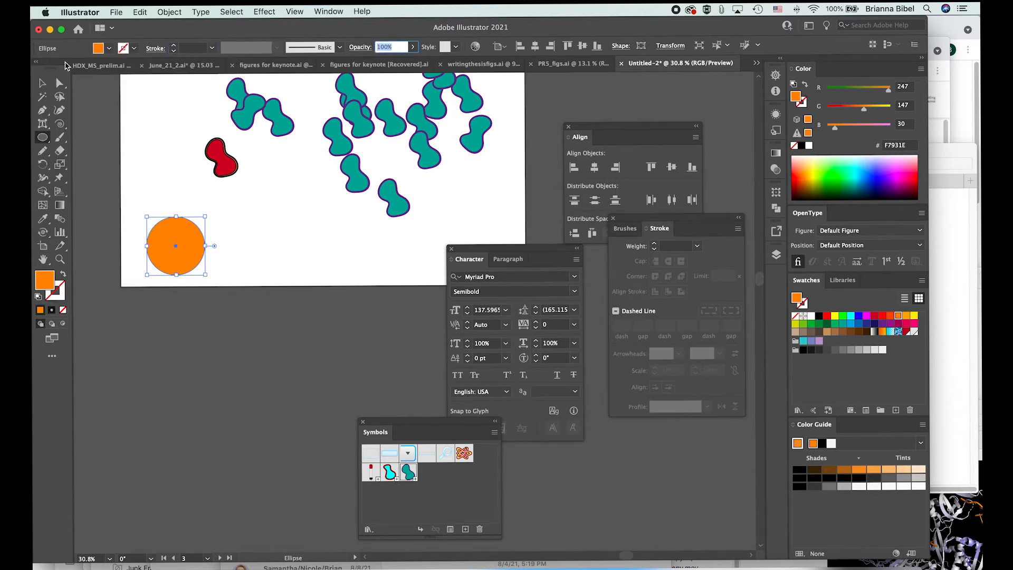
pyautogui.click(42, 83)
pyautogui.click(157, 149)
pyautogui.click(181, 242)
pyautogui.click(261, 253)
# Step: Draw a square to the right of the circle with the Rectangle tool and fill it with black
pyautogui.moveTo(37, 142); pyautogui.dragTo(84, 137)
pyautogui.moveTo(326, 216); pyautogui.dragTo(389, 277)
pyautogui.moveTo(391, 217); pyautogui.dragTo(425, 180)
pyautogui.press('v')
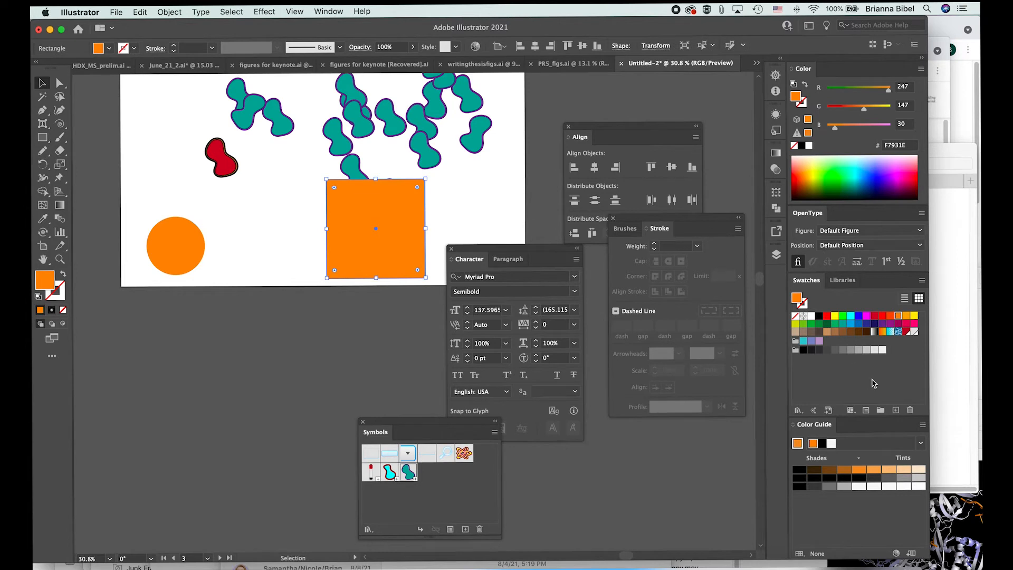
pyautogui.click(799, 471)
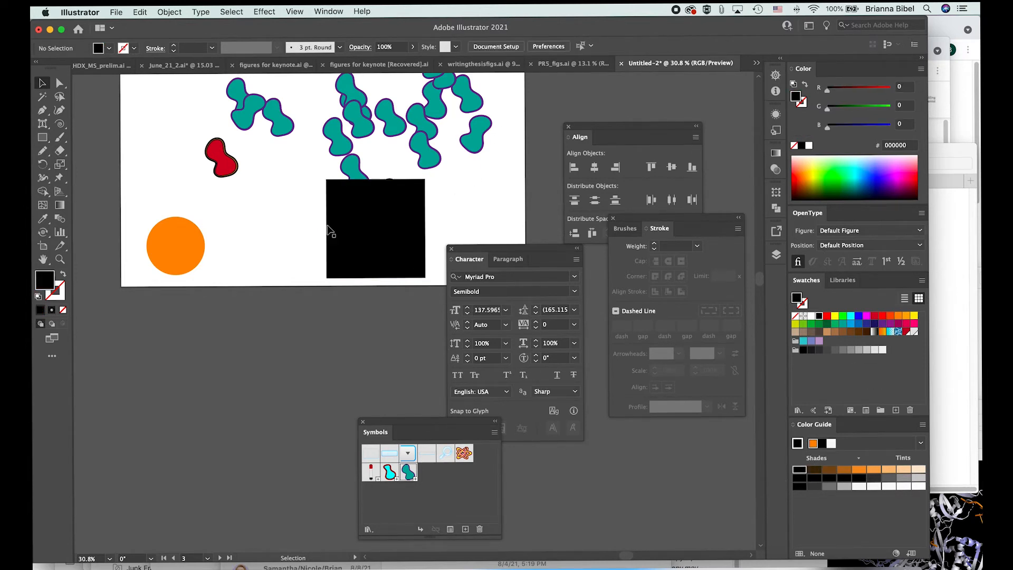
pyautogui.moveTo(350, 225); pyautogui.dragTo(352, 238)
# Step: Blend the orange circle into the black square with the Blend tool and move the blend slightly down
pyautogui.keyDown('shift'); pyautogui.click(207, 253); pyautogui.keyUp('shift')
pyautogui.keyDown('shift'); pyautogui.click(392, 237); pyautogui.keyUp('shift')
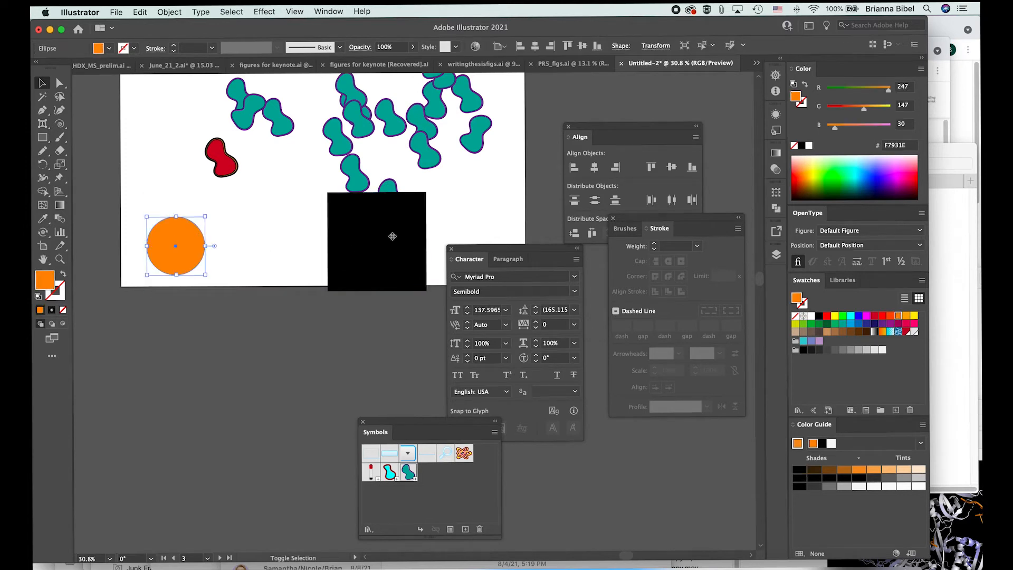
pyautogui.keyDown('shift'); pyautogui.click(398, 226); pyautogui.keyUp('shift')
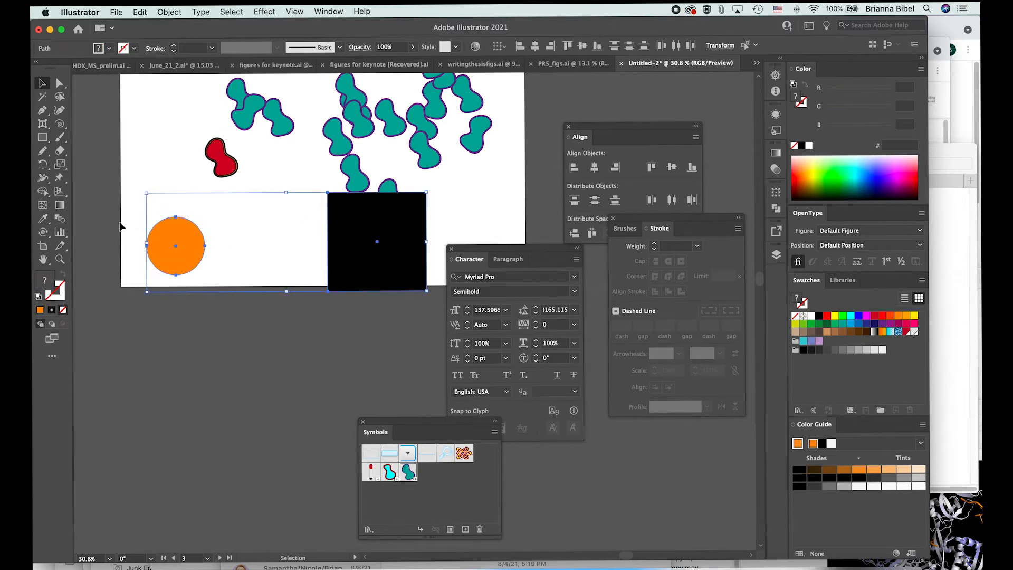
pyautogui.click(61, 219)
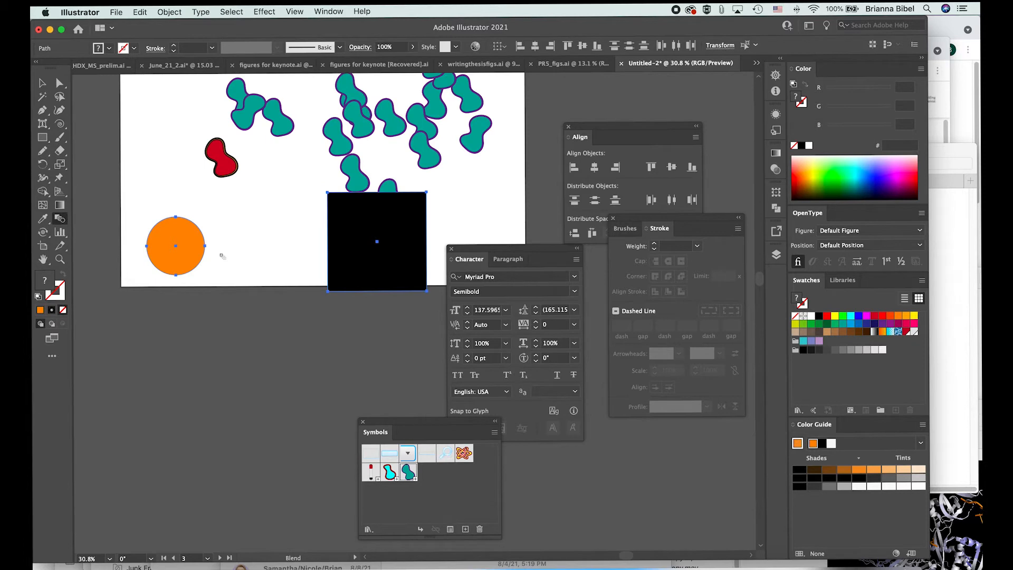
pyautogui.click(377, 240)
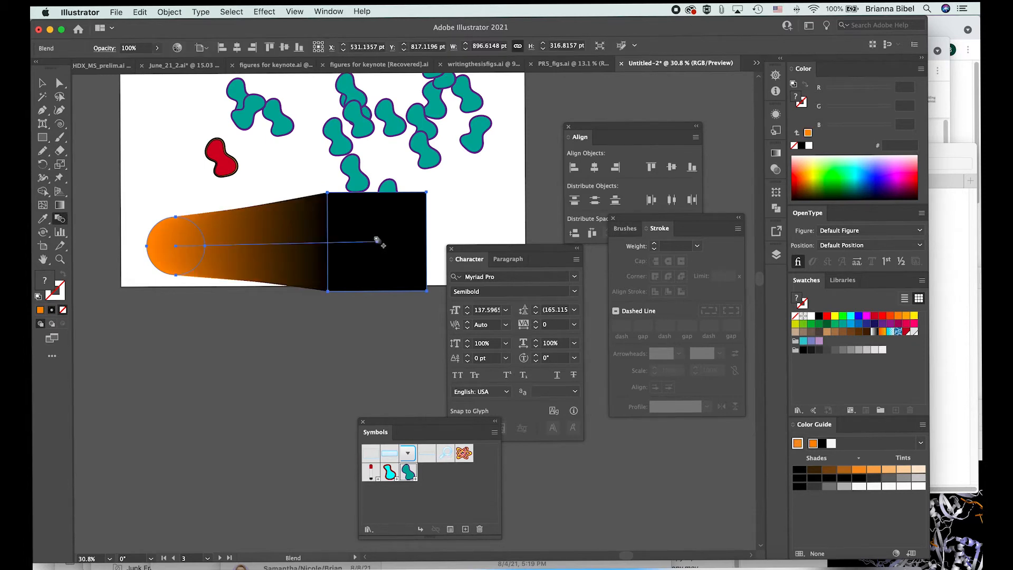
pyautogui.press('v')
pyautogui.moveTo(372, 224); pyautogui.dragTo(378, 252)
pyautogui.click(235, 334)
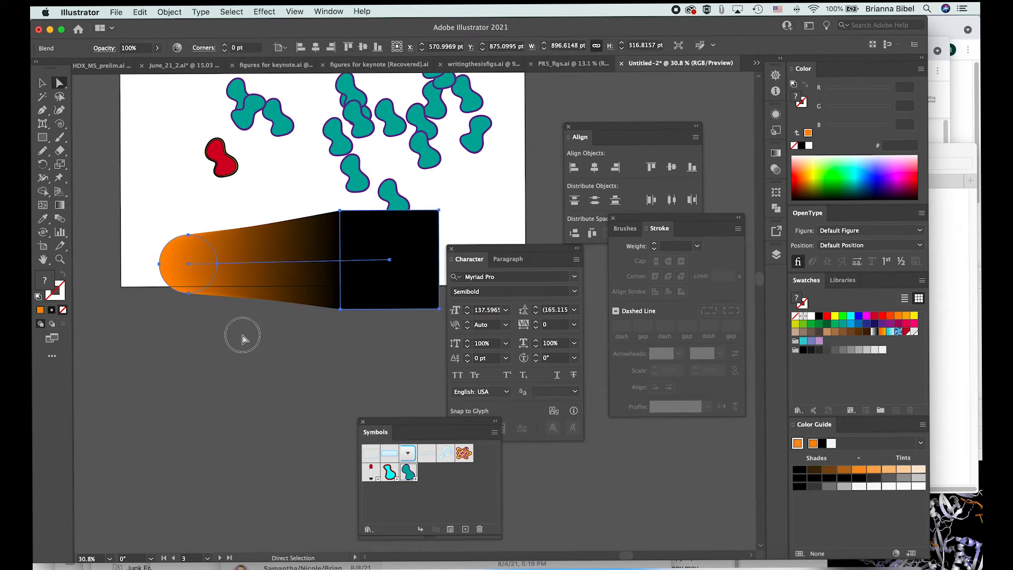
# Step: Fill only the square end of the blend with blue (0000FF), after trying orange and undoing it
pyautogui.press('a')
pyautogui.click(198, 268)
pyautogui.click(409, 262)
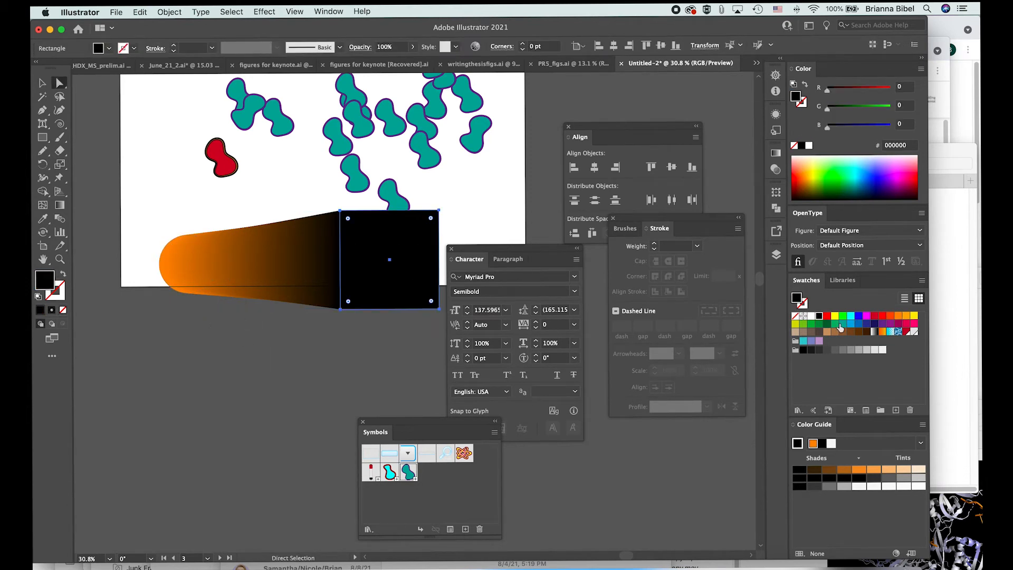
pyautogui.click(898, 315)
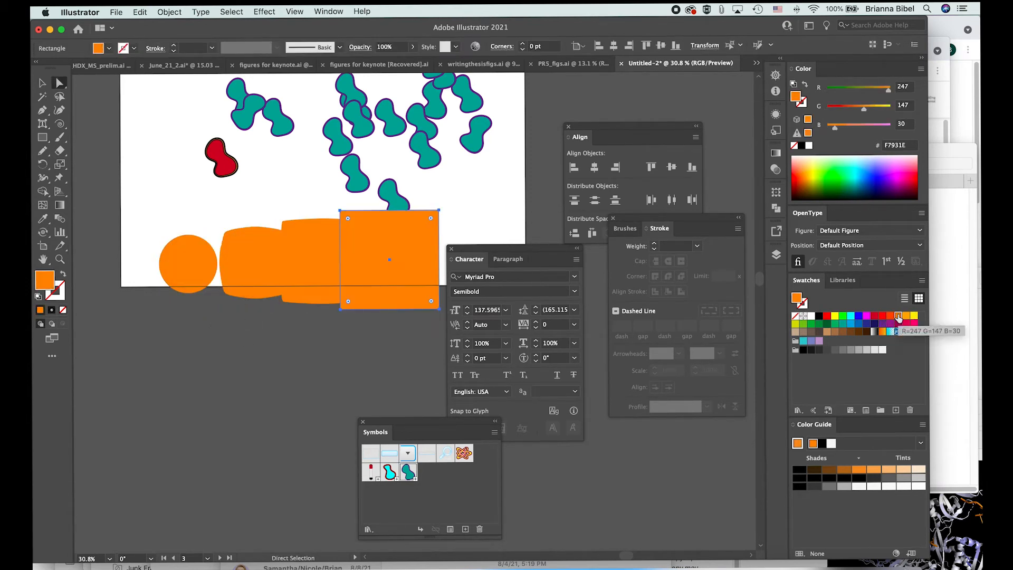
pyautogui.press('super+z')
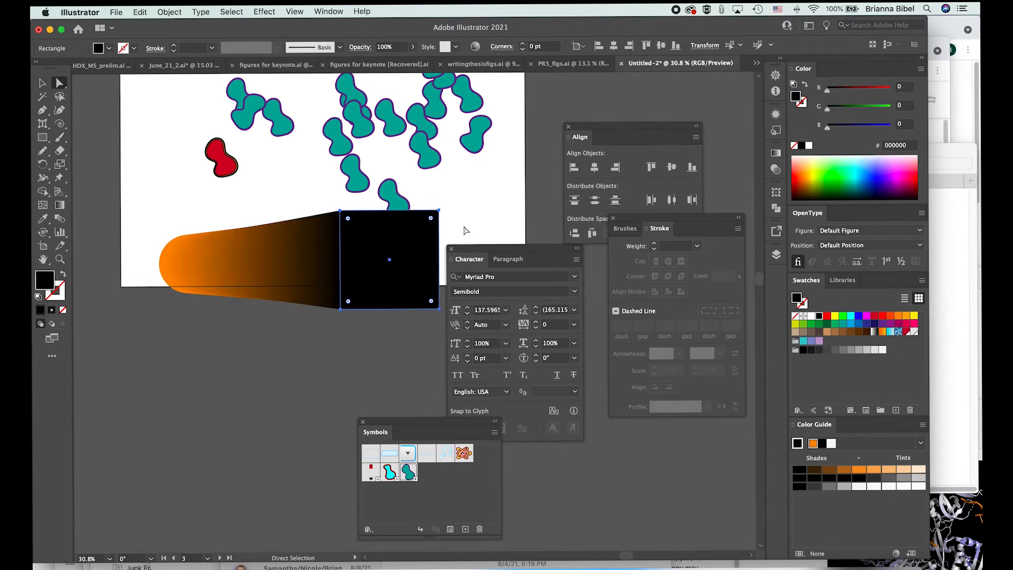
pyautogui.click(858, 316)
# Step: Move the whole blend down across the artboard's lower edge
pyautogui.press('v')
pyautogui.click(189, 316)
pyautogui.moveTo(379, 281); pyautogui.dragTo(378, 336)
# Step: Try to fill the circle end of the blend with yellow and undo the change
pyautogui.press('a')
pyautogui.click(185, 331)
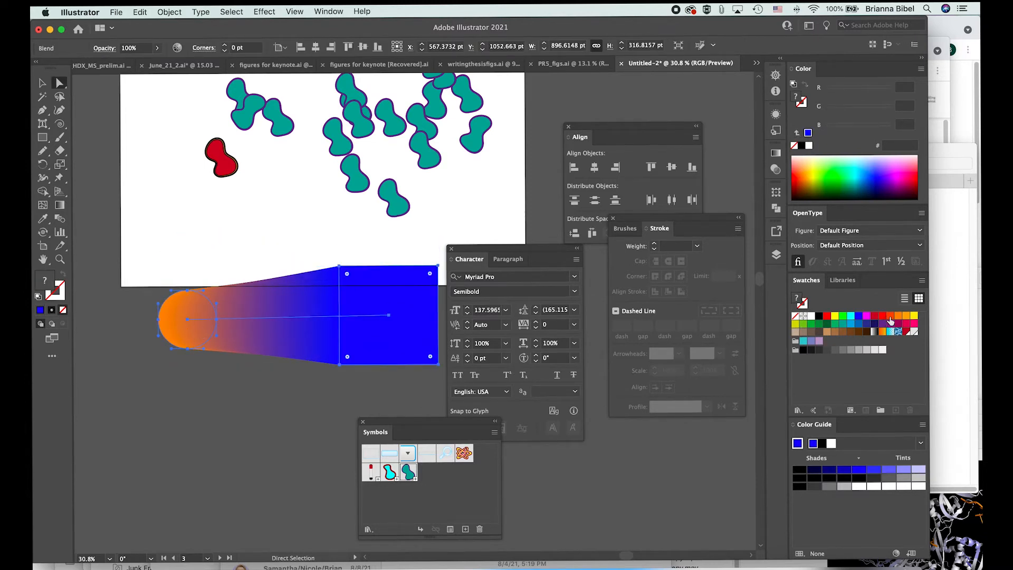
pyautogui.click(914, 316)
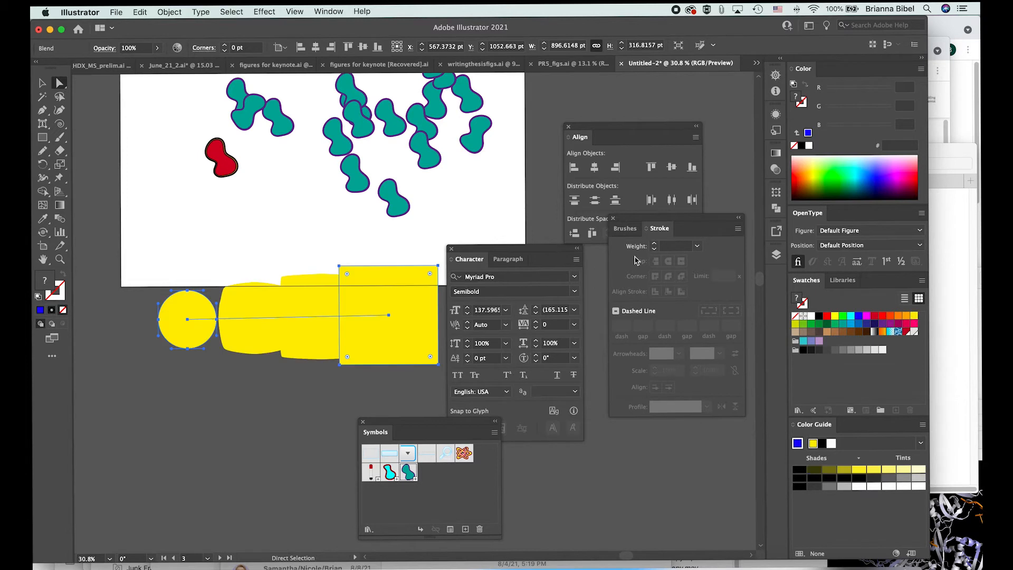
pyautogui.press('super+z')
# Step: Fill only the circle end of the blend with yellow (FCEE21) and deselect it
pyautogui.click(217, 304)
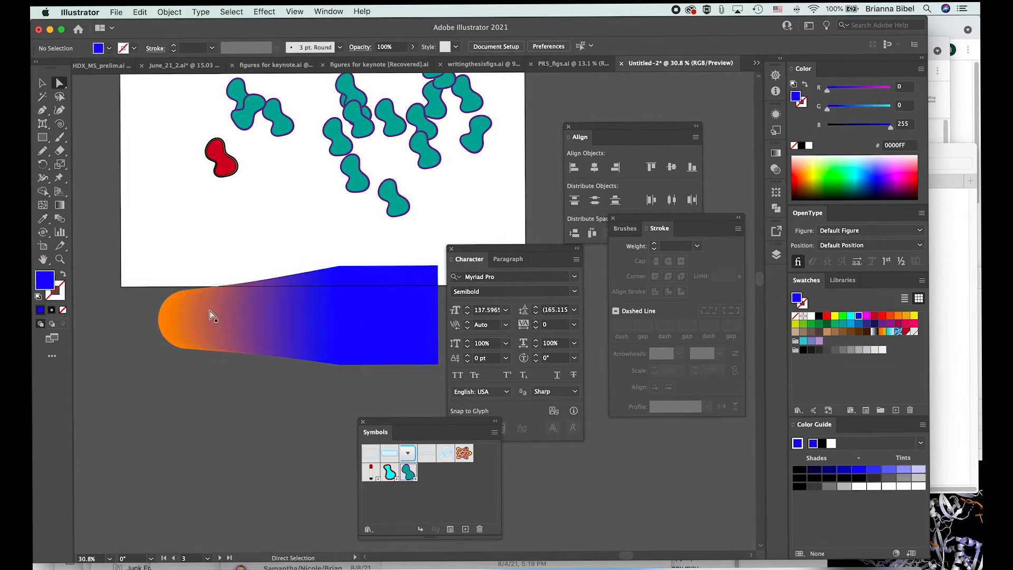
pyautogui.click(914, 316)
pyautogui.press('v')
pyautogui.click(259, 426)
pyautogui.scroll(-2, 259, 426)
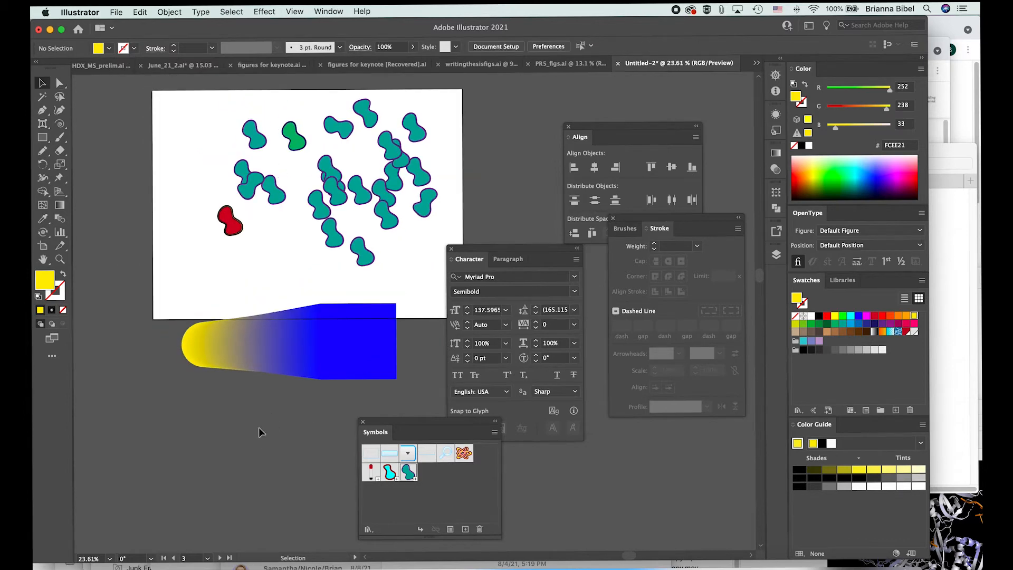
# Step: Move the yellow-to-blue blend up onto the lower part of the artboard
pyautogui.moveTo(277, 353); pyautogui.dragTo(239, 294)
pyautogui.click(239, 299)
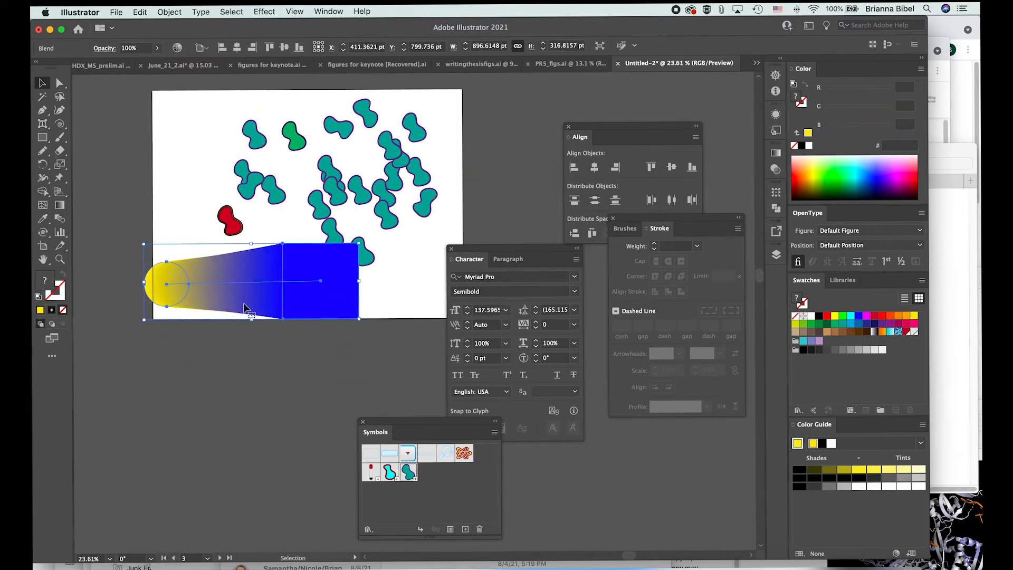
pyautogui.scroll(2, 243, 304)
pyautogui.moveTo(275, 256); pyautogui.dragTo(378, 270)
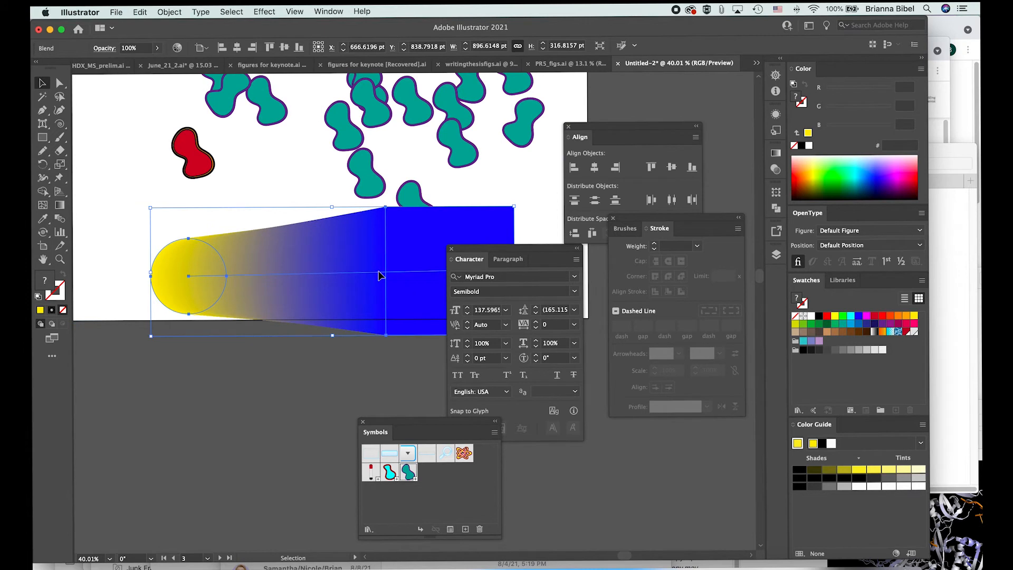
# Step: Reshape the blend by moving the square-end anchor of its spine down and further right
pyautogui.hscroll(2, 380, 272)
pyautogui.press('a')
pyautogui.moveTo(407, 256); pyautogui.dragTo(387, 337)
pyautogui.scroll(-3, 387, 337)
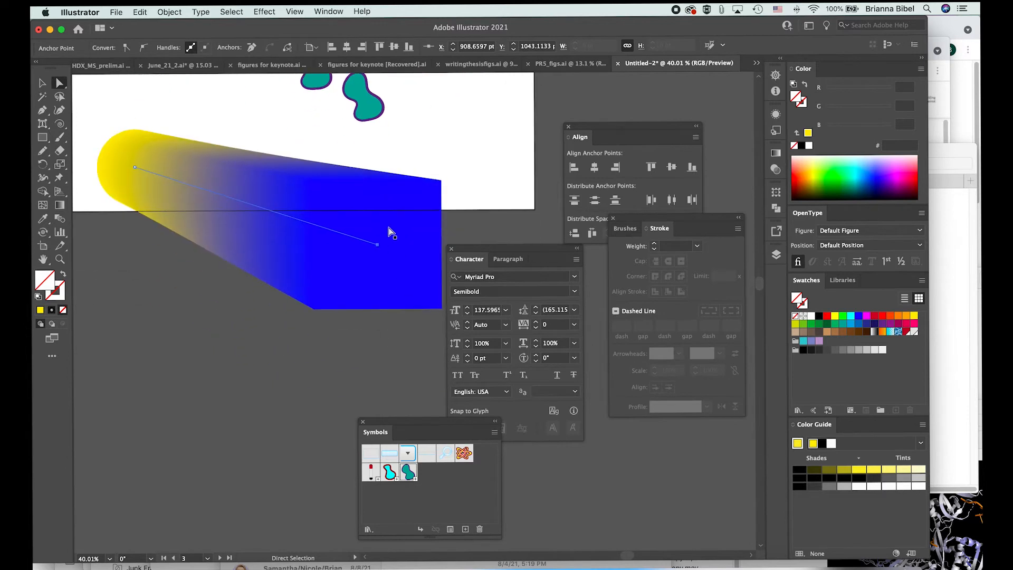
pyautogui.moveTo(378, 244); pyautogui.dragTo(461, 215)
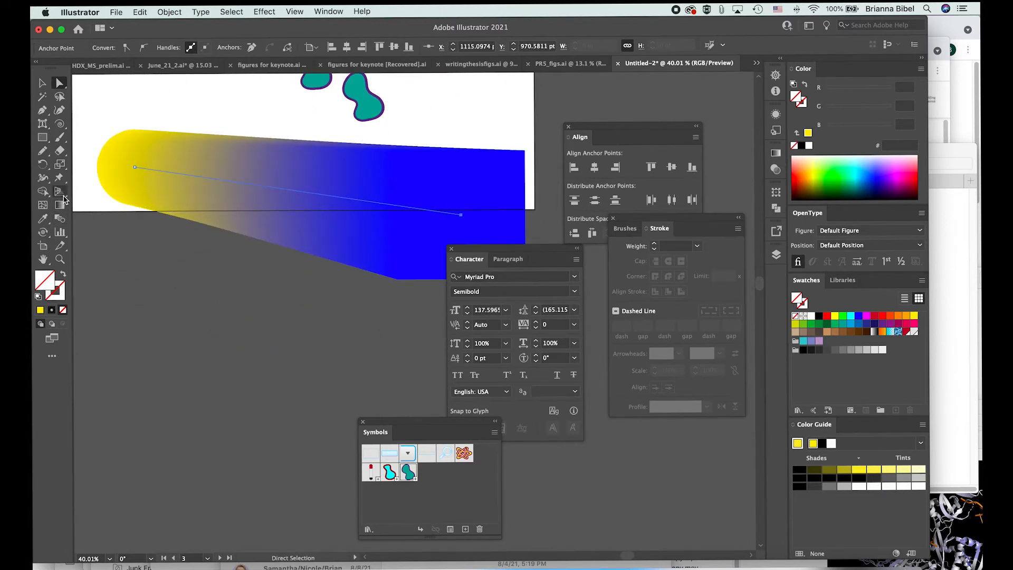
# Step: Set the blend's spacing to Specified Steps, trying 5 steps before applying 3
pyautogui.doubleClick(63, 221)
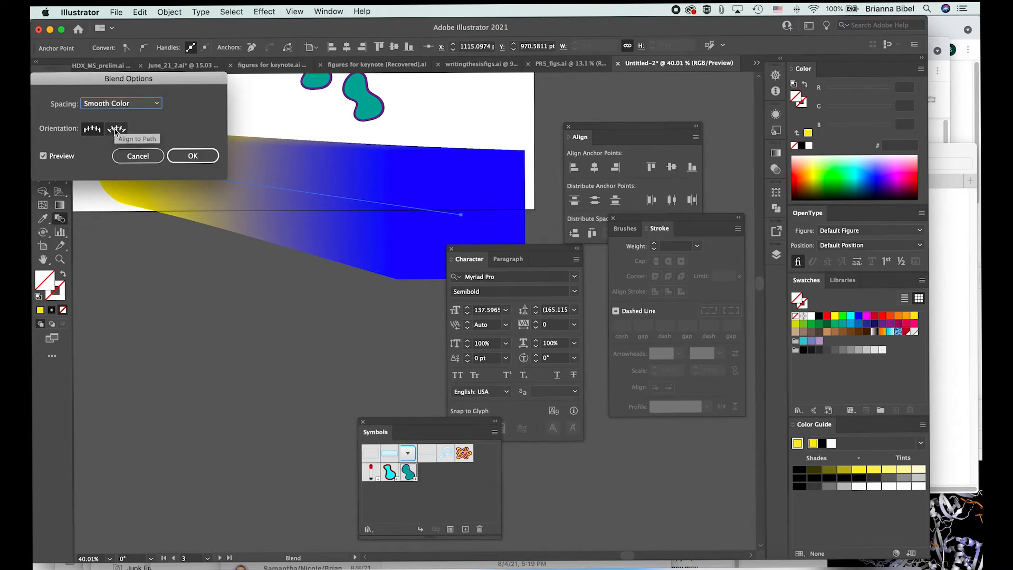
pyautogui.click(139, 104)
pyautogui.click(117, 129)
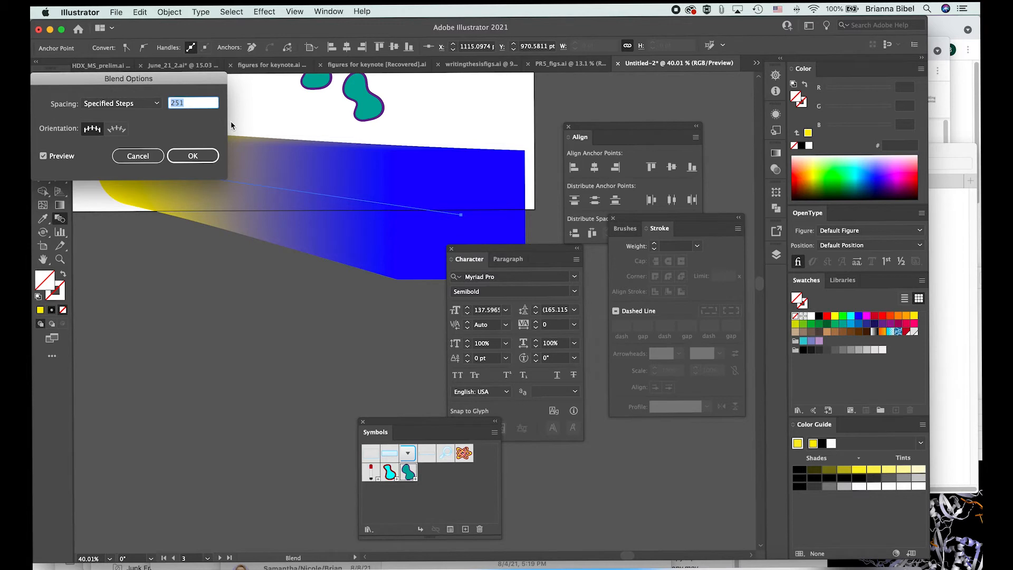
pyautogui.write('5')
pyautogui.press('Tab')
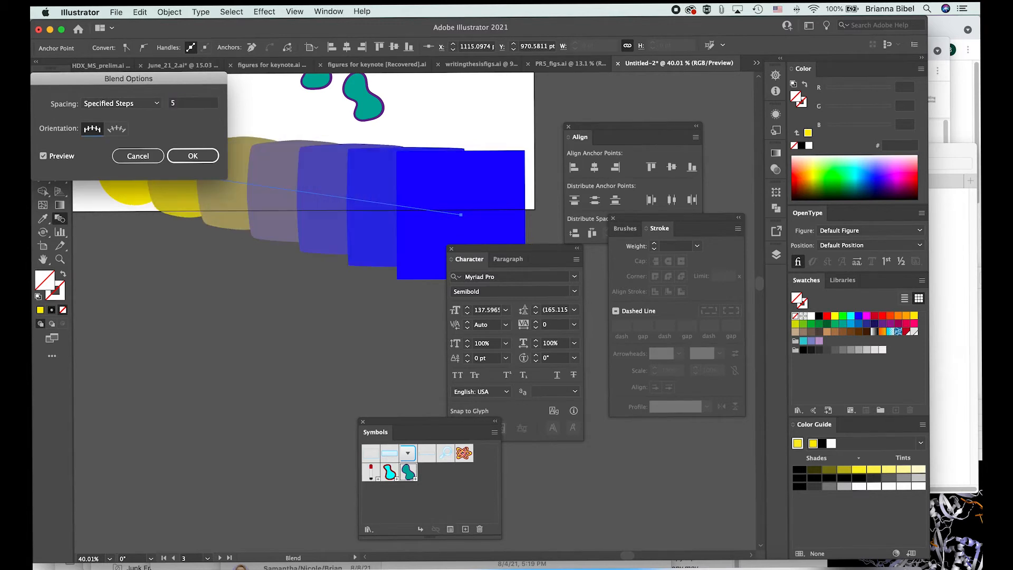
pyautogui.moveTo(127, 82); pyautogui.dragTo(156, 268)
pyautogui.click(209, 285)
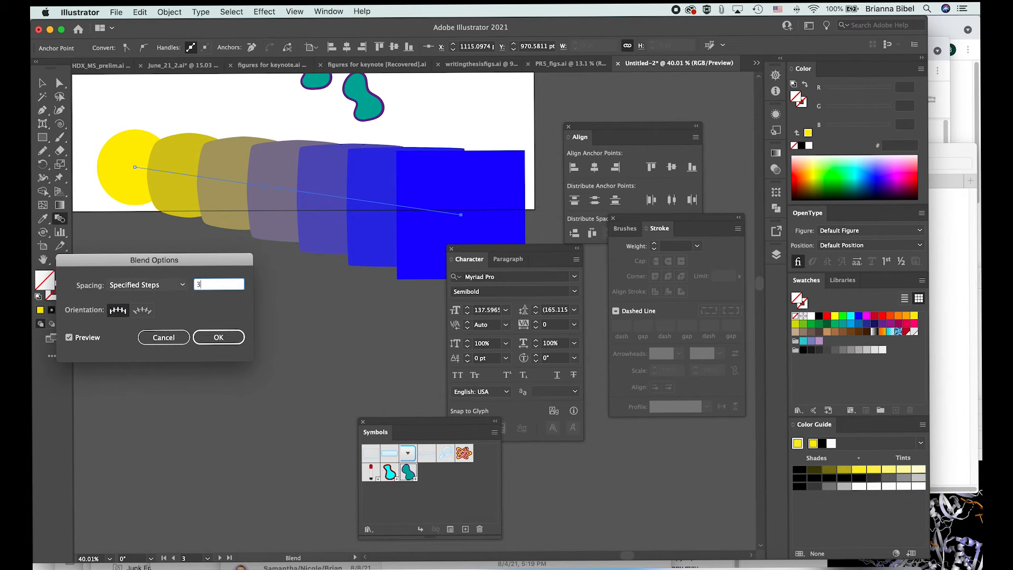
pyautogui.click(232, 336)
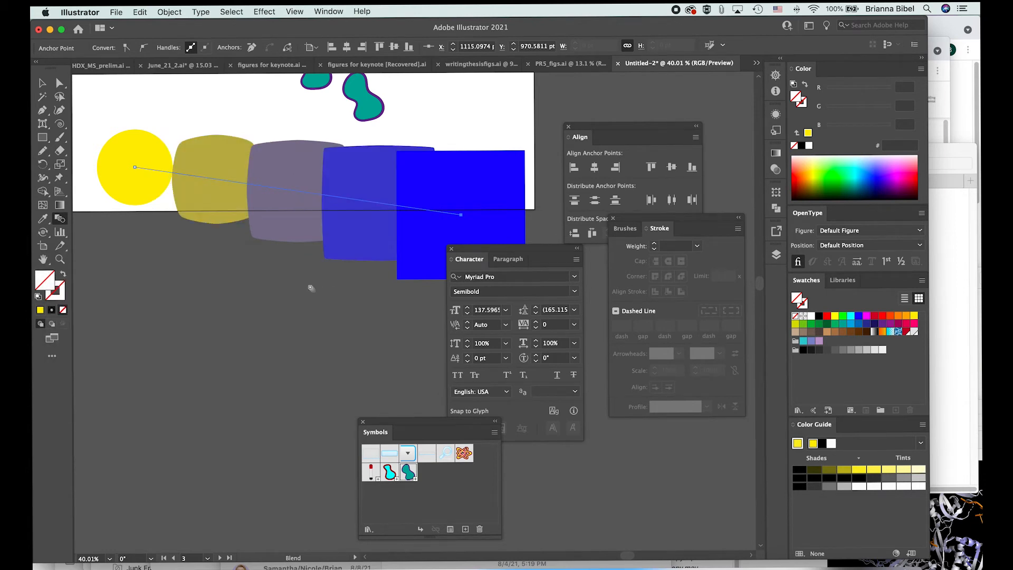
# Step: Try to fill the circle end of the stepped blend with a blue swatch
pyautogui.press('v')
pyautogui.click(254, 259)
pyautogui.scroll(-3, 254, 259)
pyautogui.press('a')
pyautogui.click(161, 188)
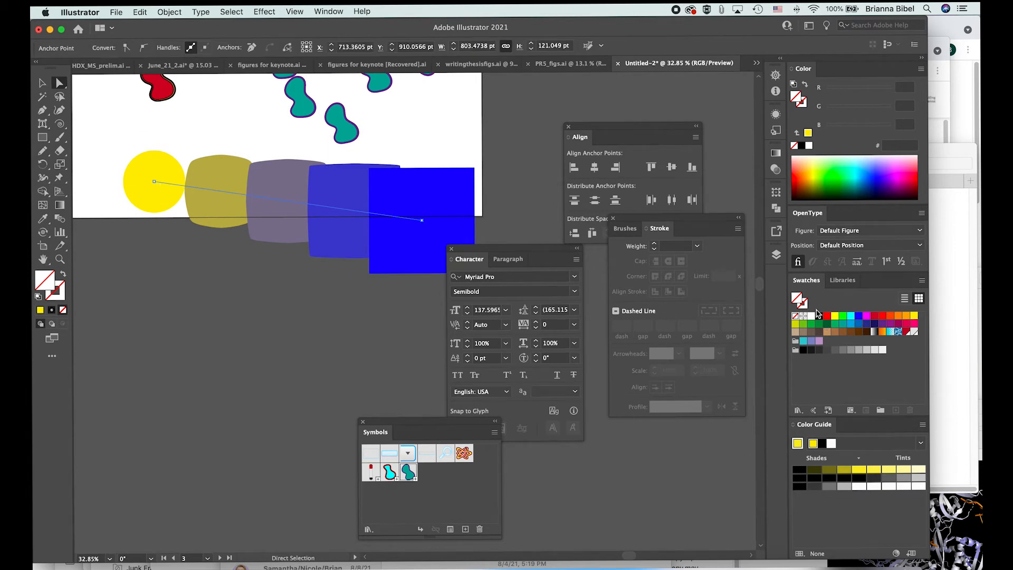
pyautogui.click(860, 324)
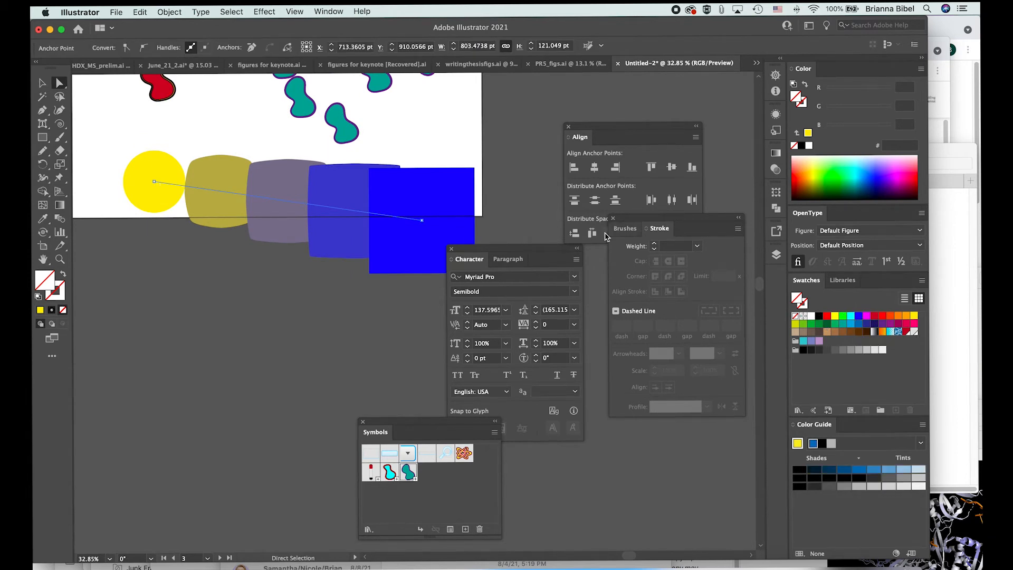
# Step: Fill the blend's yellow circle with green (R=57 G=181 B=74), after trying blue and undoing it
pyautogui.click(140, 169)
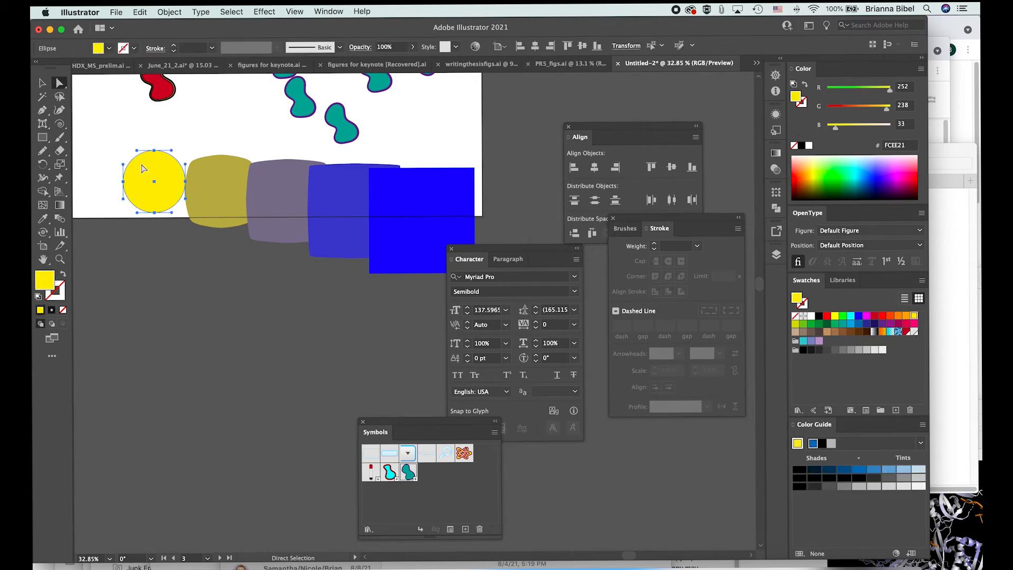
pyautogui.click(859, 325)
pyautogui.press('super+z')
pyautogui.click(811, 324)
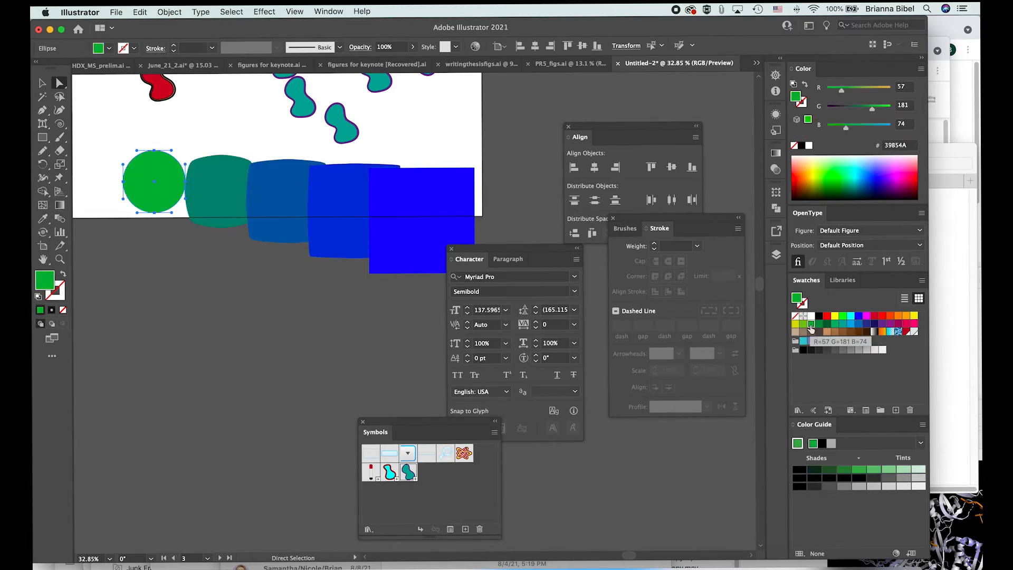
# Step: Move the green-to-blue blend into the empty area below the artboard
pyautogui.click(42, 83)
pyautogui.click(169, 255)
pyautogui.click(293, 184)
pyautogui.scroll(-3, 293, 181)
pyautogui.scroll(-1, 293, 186)
pyautogui.moveTo(292, 186); pyautogui.dragTo(293, 247)
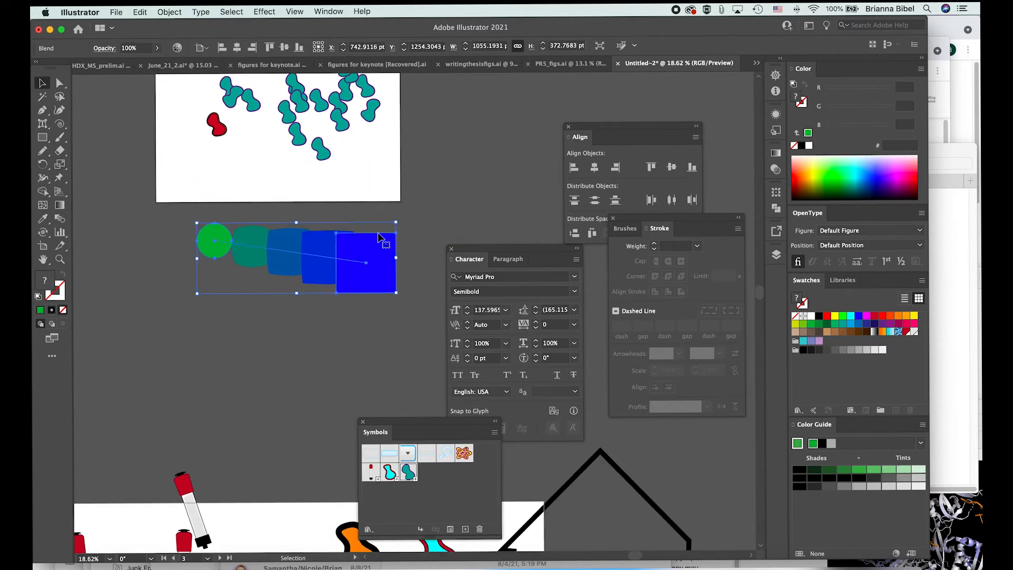
# Step: Try stretching the blend wider, undo the stretch, and move the blend slightly up and to the right
pyautogui.moveTo(479, 215); pyautogui.dragTo(500, 214)
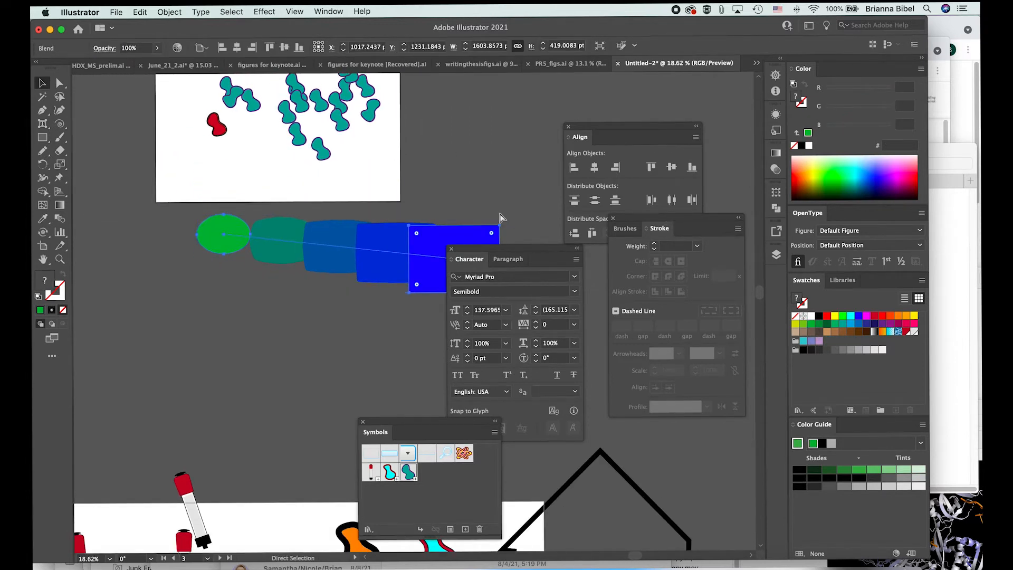
pyautogui.press('super+z')
pyautogui.moveTo(335, 255)
pyautogui.mouseDown()
pyautogui.moveTo(467, 191)
pyautogui.moveTo(342, 245)
pyautogui.mouseUp()
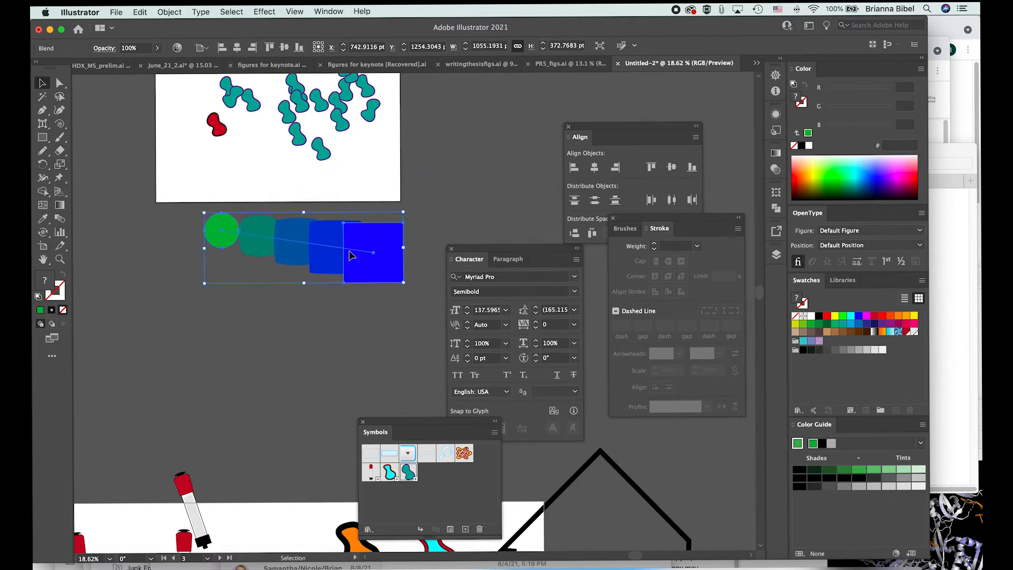
# Step: Expand the blend into individual shapes and ungroup them
pyautogui.click(170, 10)
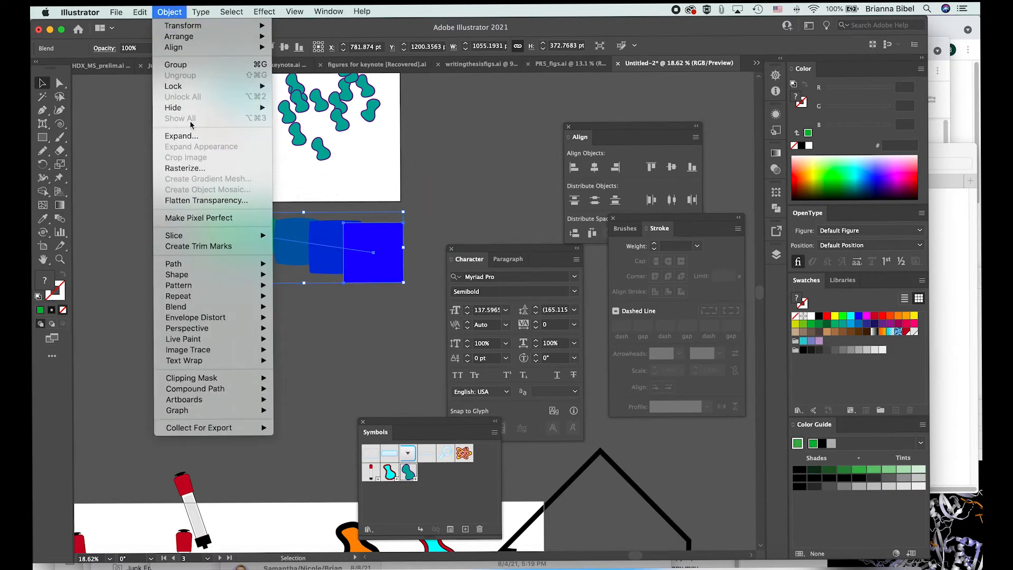
pyautogui.click(194, 131)
pyautogui.press('Return')
pyautogui.click(225, 322)
pyautogui.click(397, 259)
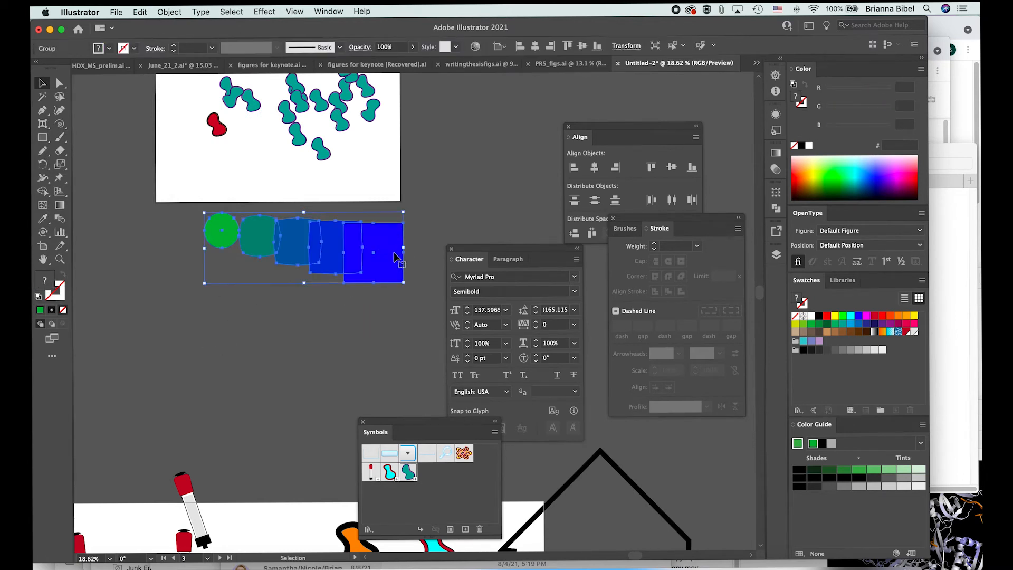
pyautogui.click(390, 288)
# Step: Spread the five expanded blend shapes apart by moving each one to its own position
pyautogui.moveTo(382, 263); pyautogui.dragTo(423, 184)
pyautogui.moveTo(332, 253); pyautogui.dragTo(385, 310)
pyautogui.moveTo(287, 238); pyautogui.dragTo(332, 191)
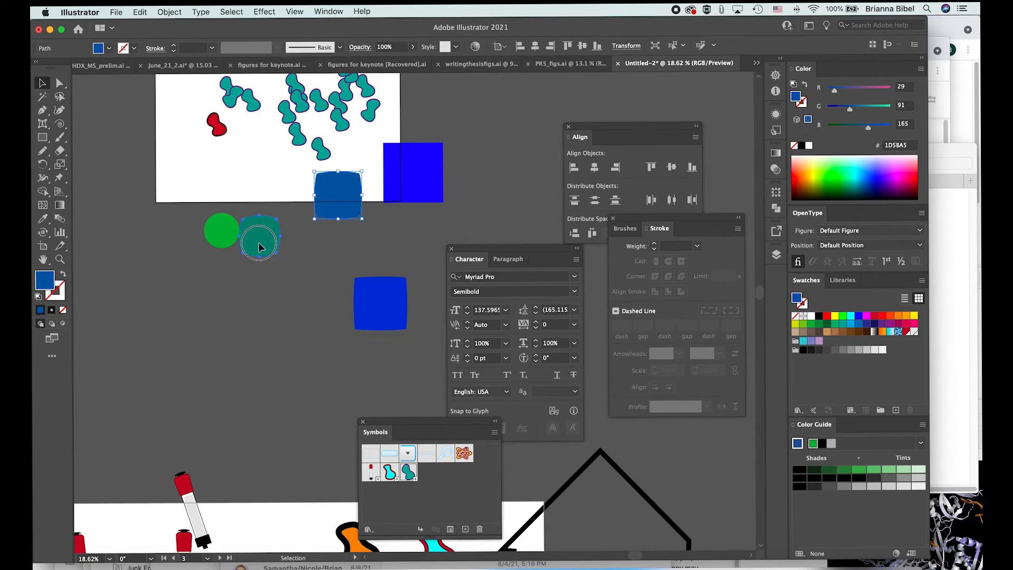
pyautogui.moveTo(259, 243); pyautogui.dragTo(214, 178)
pyautogui.moveTo(218, 233); pyautogui.dragTo(258, 188)
# Step: Isolate the teal rounded square, exit isolation mode, and move the shape slightly away from the green circle
pyautogui.scroll(3, 258, 176)
pyautogui.scroll(3, 258, 175)
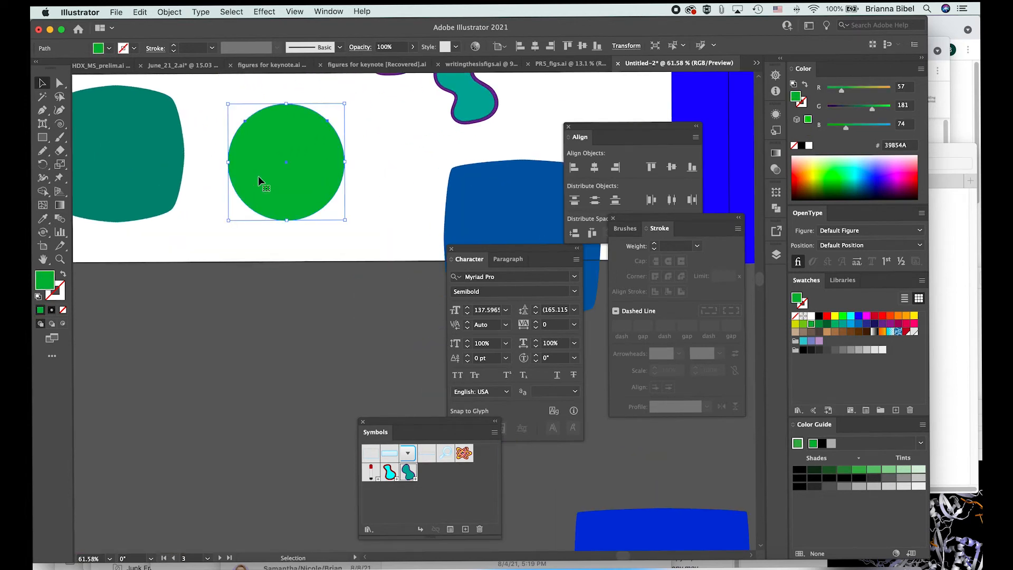
pyautogui.doubleClick(258, 176)
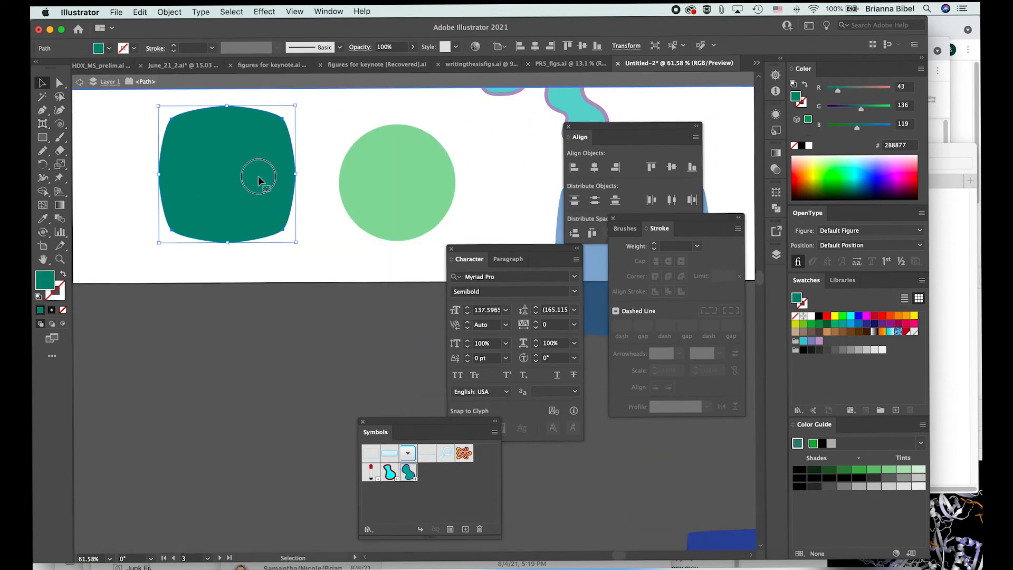
pyautogui.doubleClick(295, 265)
pyautogui.moveTo(253, 194); pyautogui.dragTo(223, 202)
pyautogui.hscroll(-3, 224, 203)
# Step: Reshape the teal rounded square by pulling its left-middle anchor outward and up and its top-middle anchor up and left
pyautogui.press('a')
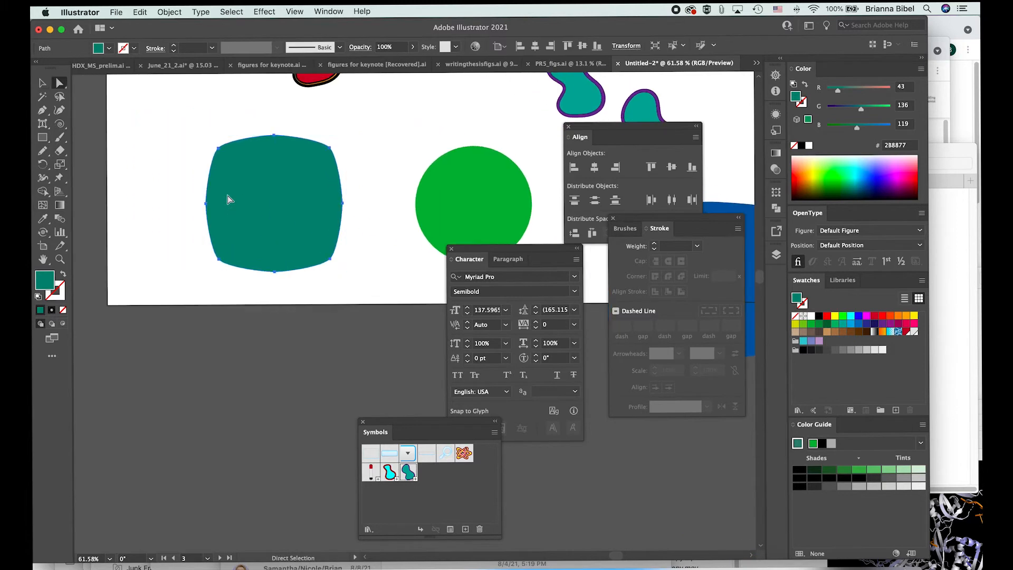
pyautogui.click(197, 212)
pyautogui.click(206, 203)
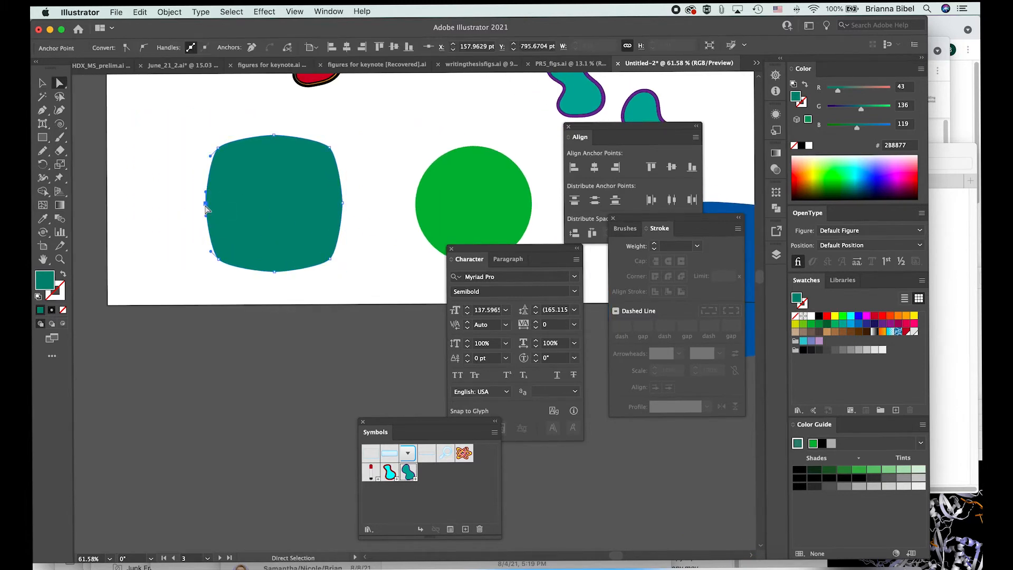
pyautogui.moveTo(206, 209); pyautogui.dragTo(182, 193)
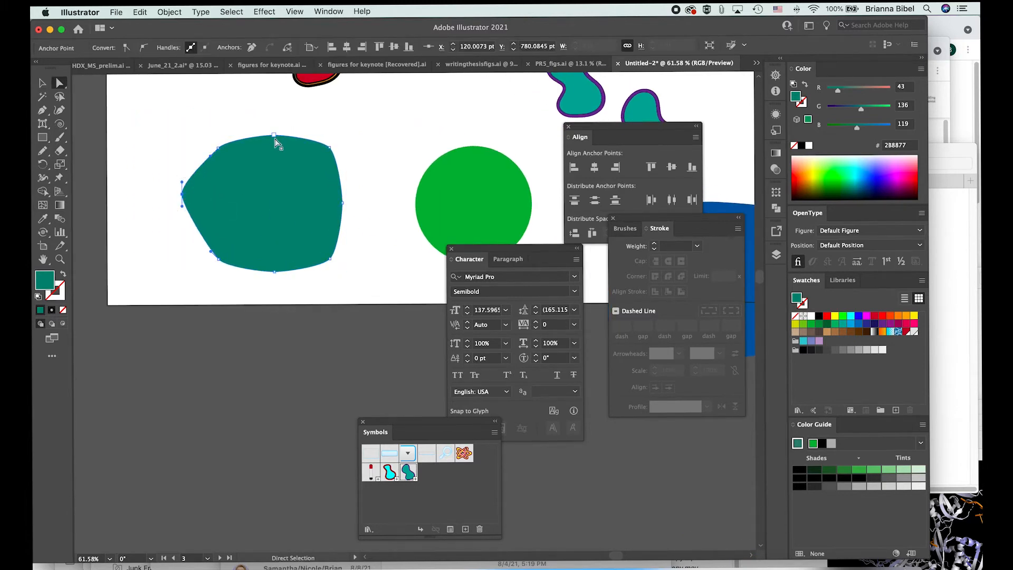
pyautogui.moveTo(274, 136); pyautogui.dragTo(263, 112)
pyautogui.press('v')
# Step: Select and deselect the reshaped teal shape and look through the view options for showing or hiding edges
pyautogui.click(373, 223)
pyautogui.click(322, 215)
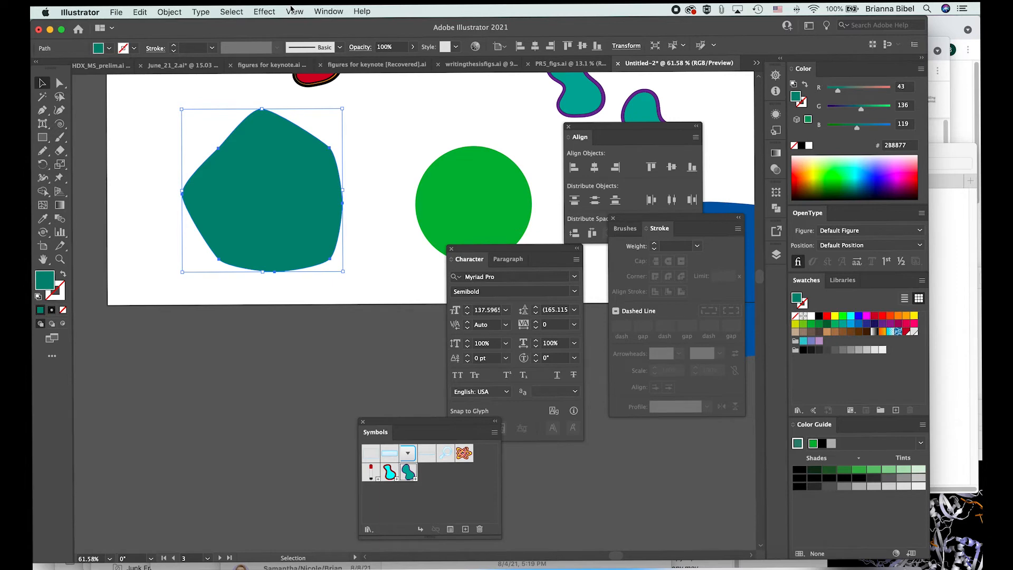
pyautogui.click(369, 122)
pyautogui.click(312, 213)
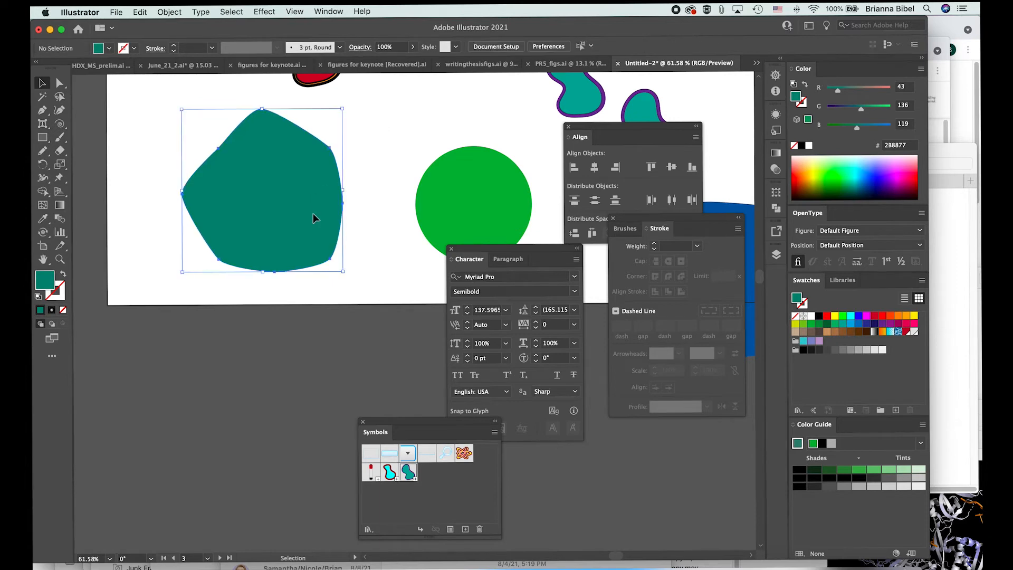
pyautogui.click(274, 8)
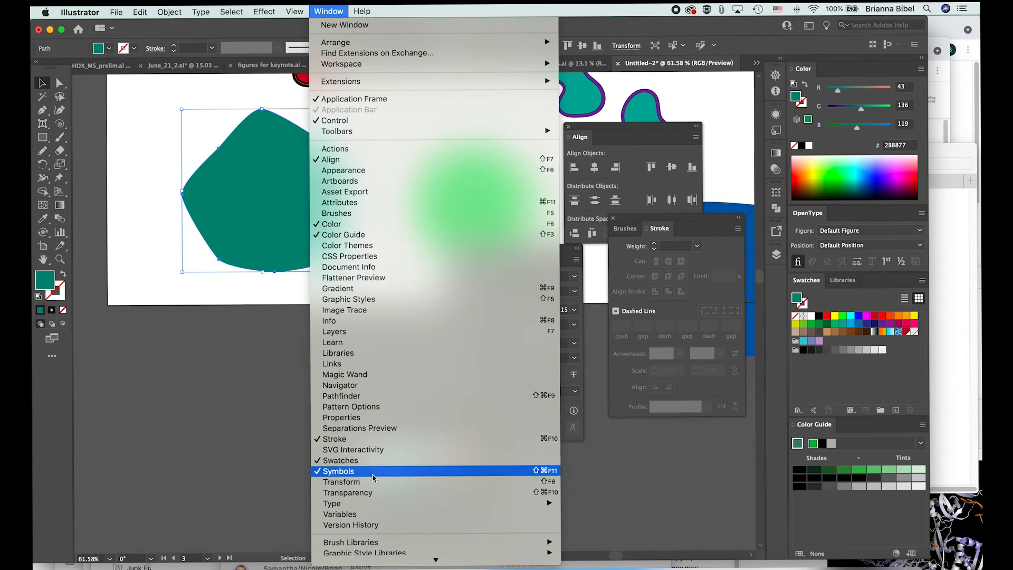
pyautogui.moveTo(294, 11)
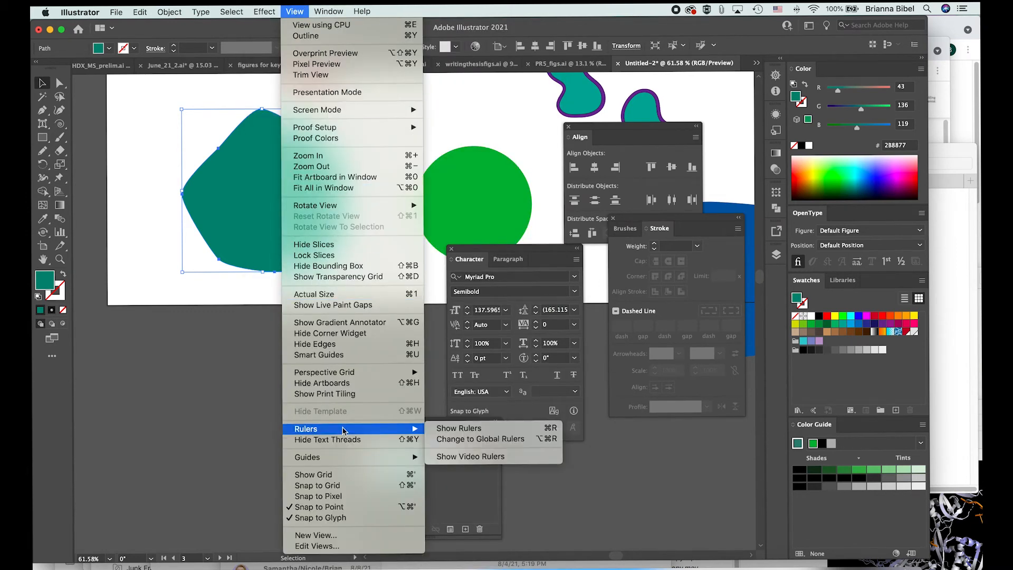
pyautogui.click(349, 344)
pyautogui.click(380, 263)
pyautogui.click(283, 199)
pyautogui.click(375, 229)
pyautogui.click(332, 235)
pyautogui.click(378, 248)
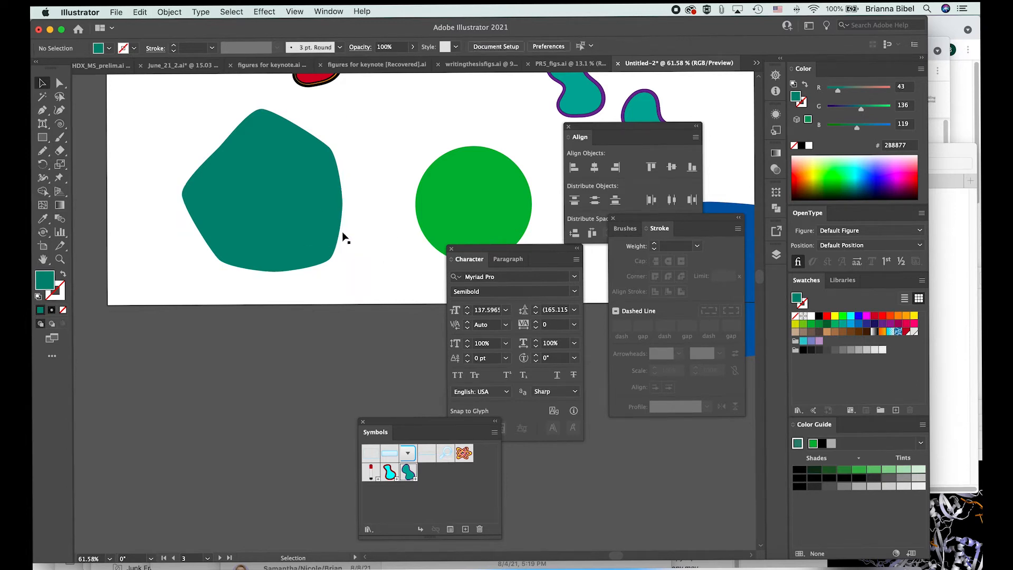
# Step: Switch the artwork to Outline view to examine the shape paths, and return to Preview
pyautogui.click(264, 204)
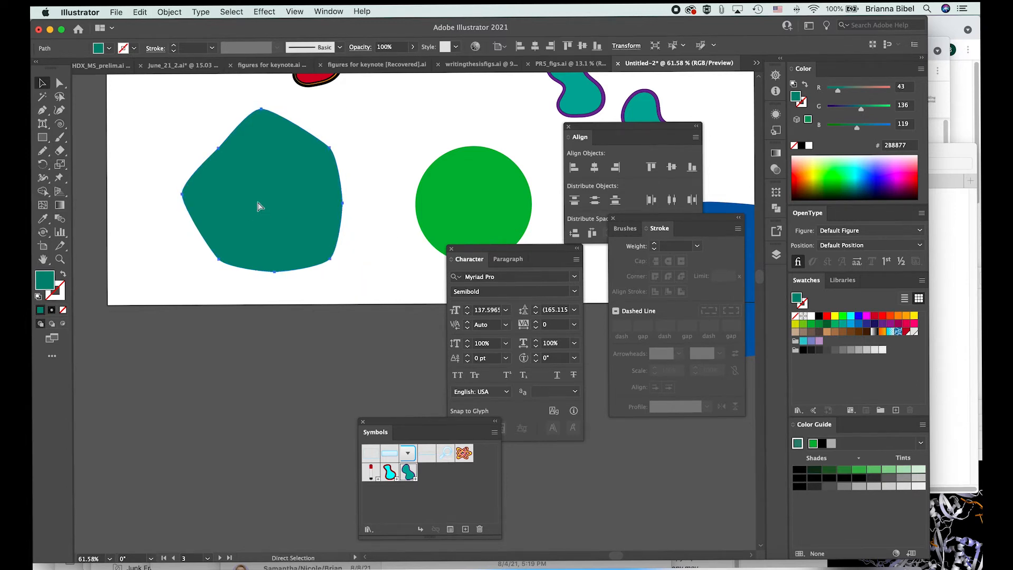
pyautogui.click(401, 272)
pyautogui.click(280, 206)
pyautogui.click(359, 276)
pyautogui.press('super+y')
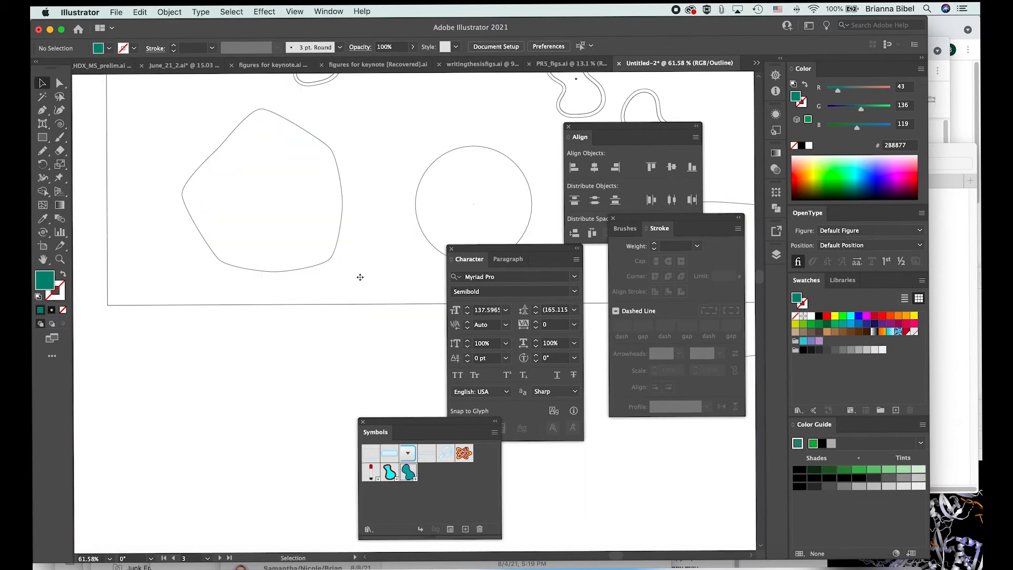
pyautogui.scroll(-3, 359, 280)
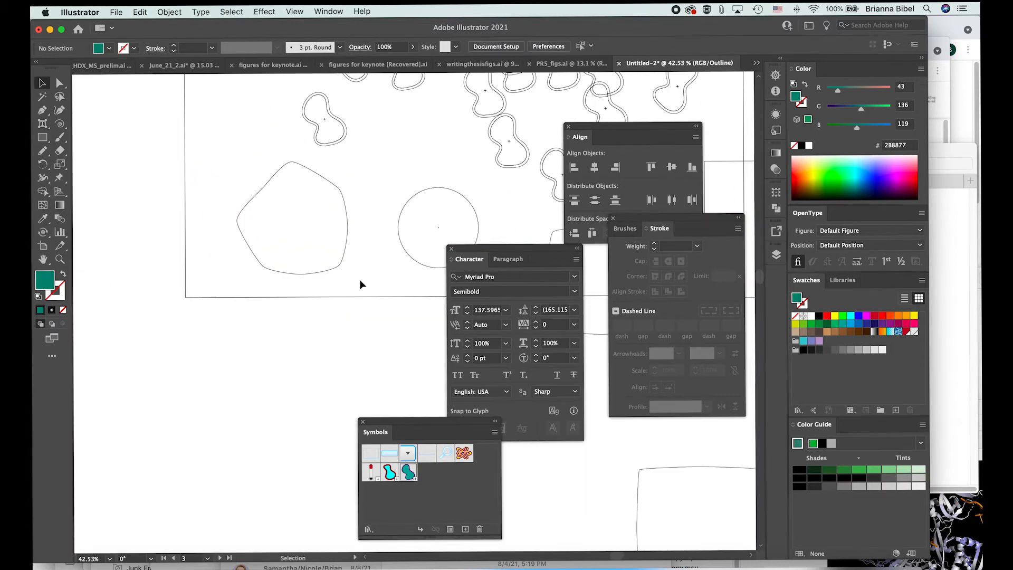
pyautogui.press('super+y')
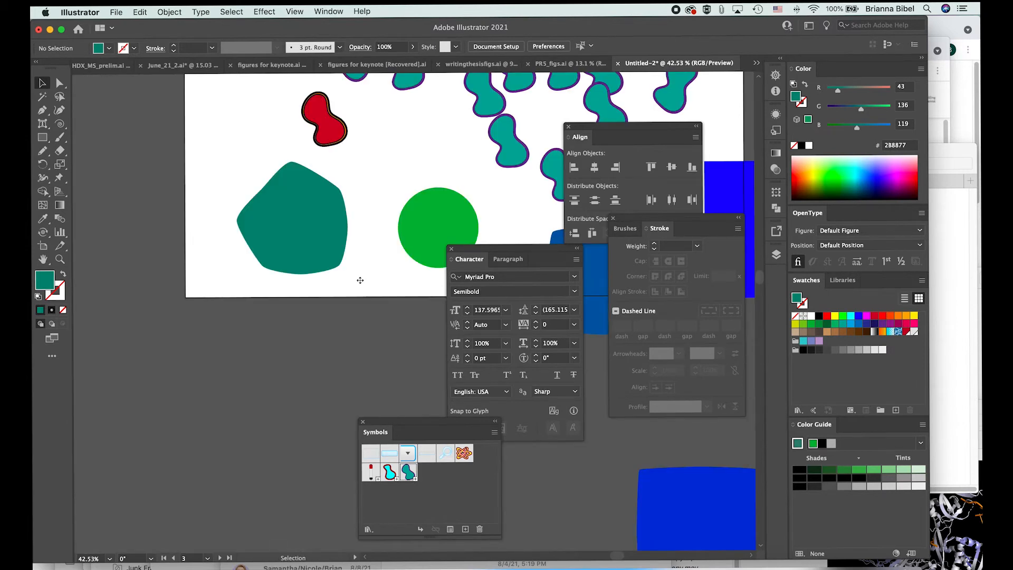
# Step: Move the green blob down into the empty space above the green circle
pyautogui.scroll(2, 360, 281)
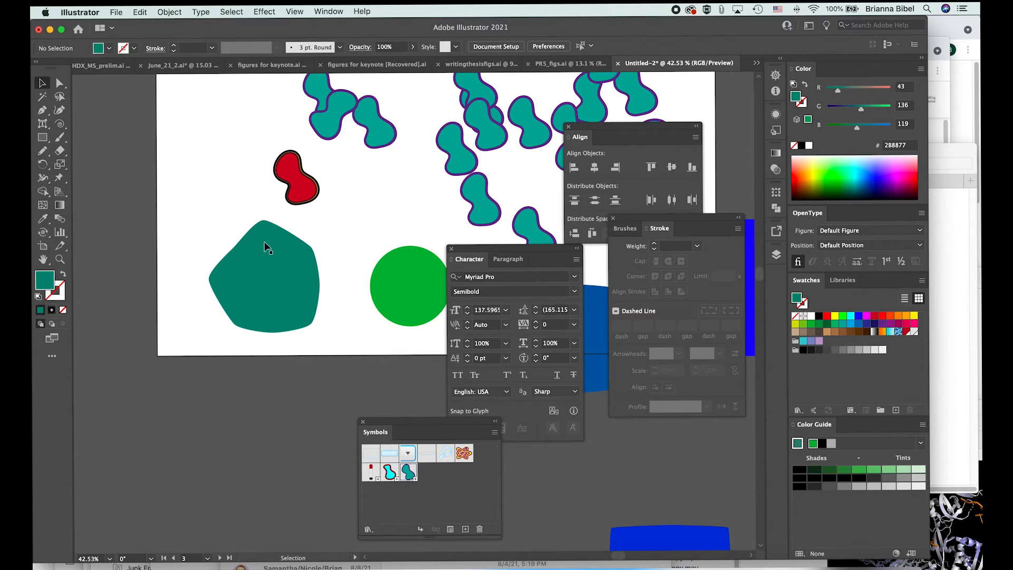
pyautogui.scroll(-2, 264, 242)
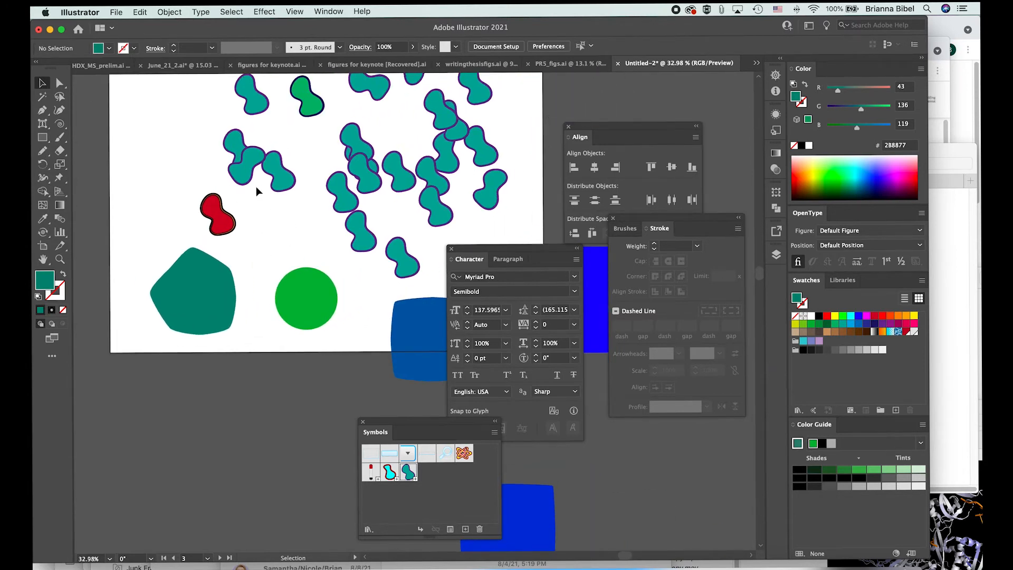
pyautogui.moveTo(281, 180); pyautogui.dragTo(282, 186)
pyautogui.click(227, 222)
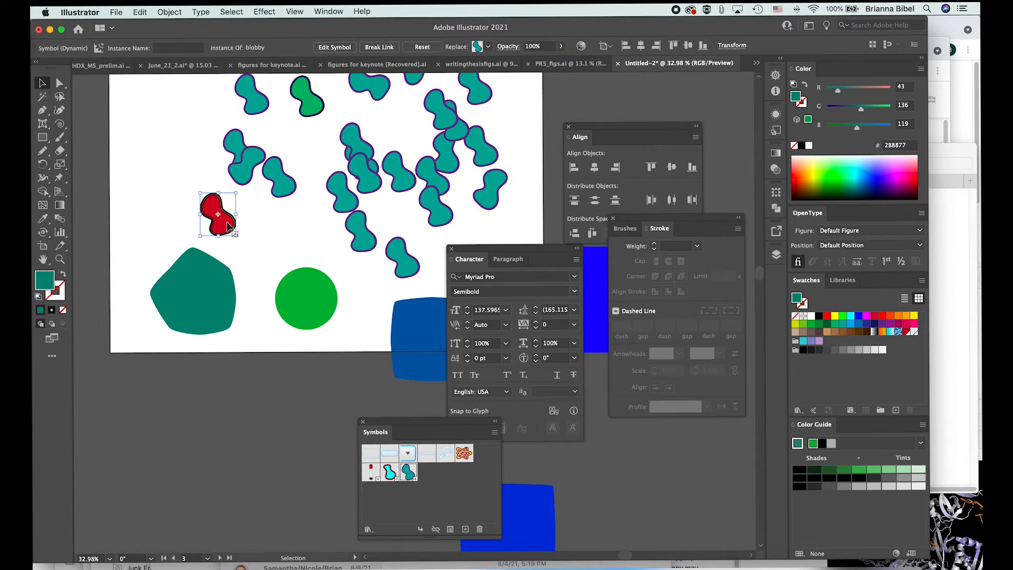
pyautogui.click(302, 98)
pyautogui.scroll(2, 302, 100)
pyautogui.hscroll(2, 303, 99)
pyautogui.moveTo(294, 138); pyautogui.dragTo(280, 271)
pyautogui.scroll(5, 279, 270)
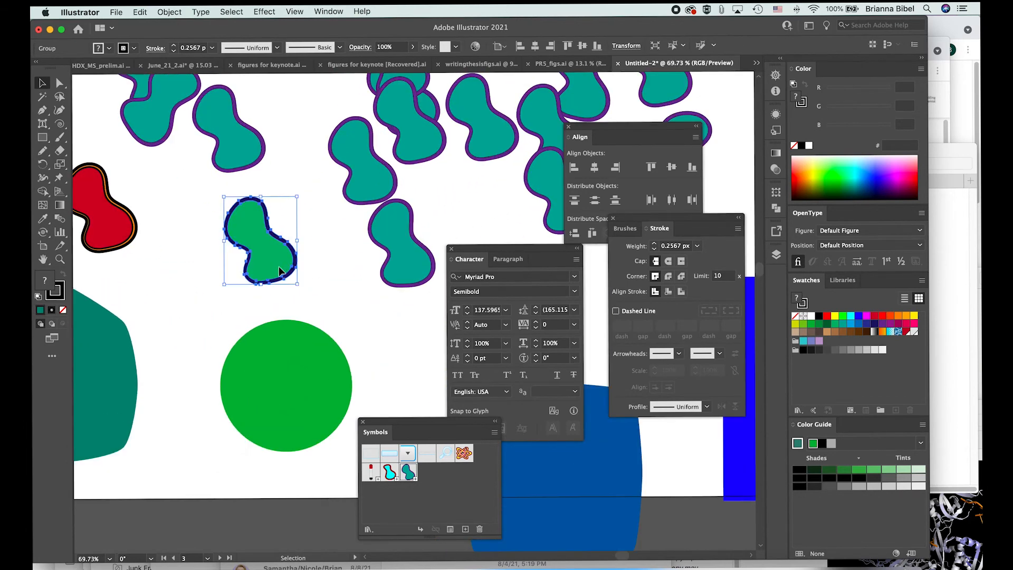
# Step: Delete the green interior of the blob, leaving only its dark blue outline
pyautogui.press('a')
pyautogui.click(334, 218)
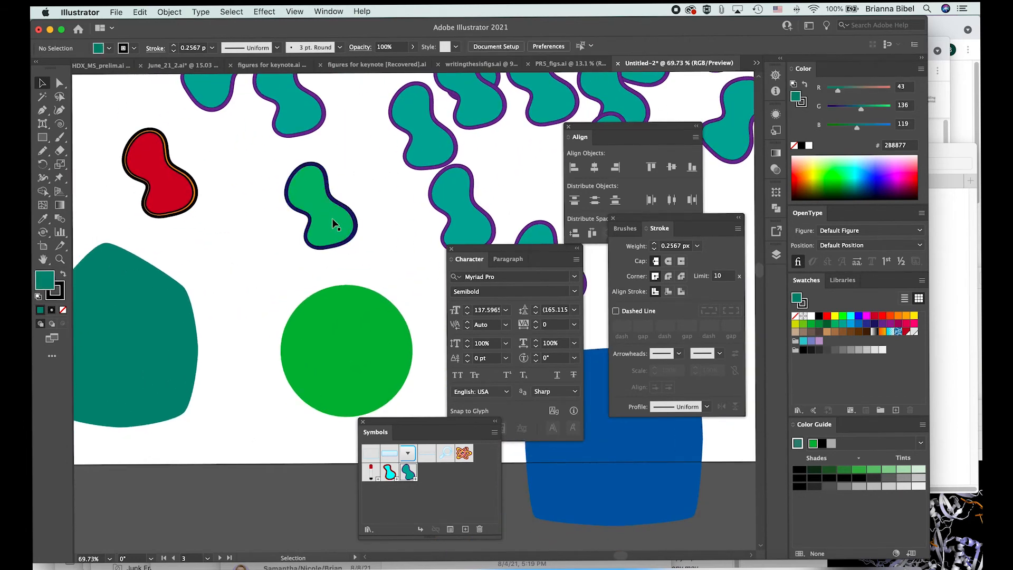
pyautogui.press('Delete')
# Step: Position the dark blue blob outline inside the green circle
pyautogui.press('v')
pyautogui.click(357, 232)
pyautogui.moveTo(358, 232); pyautogui.dragTo(374, 324)
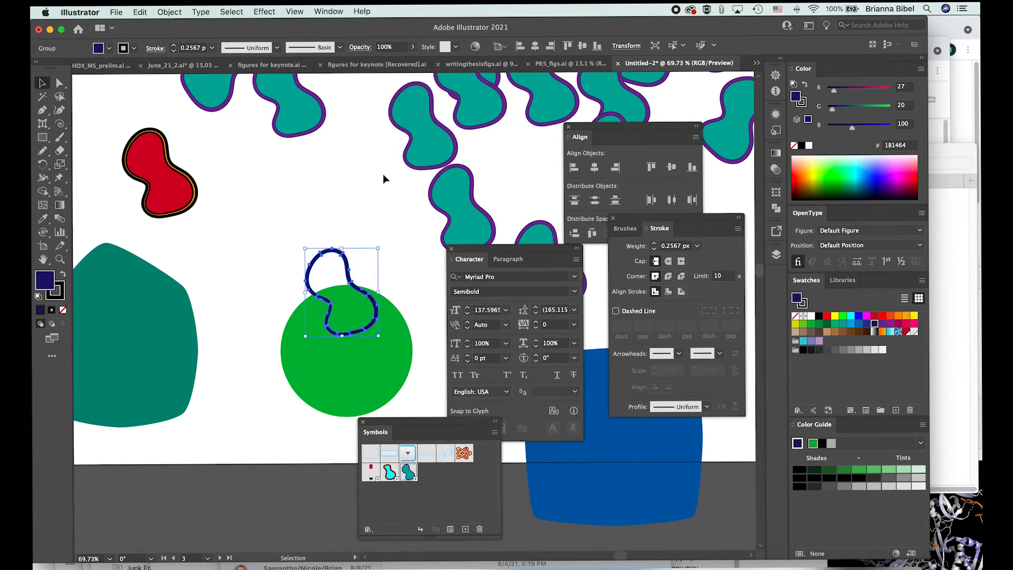
pyautogui.moveTo(344, 256); pyautogui.dragTo(353, 323)
pyautogui.click(386, 267)
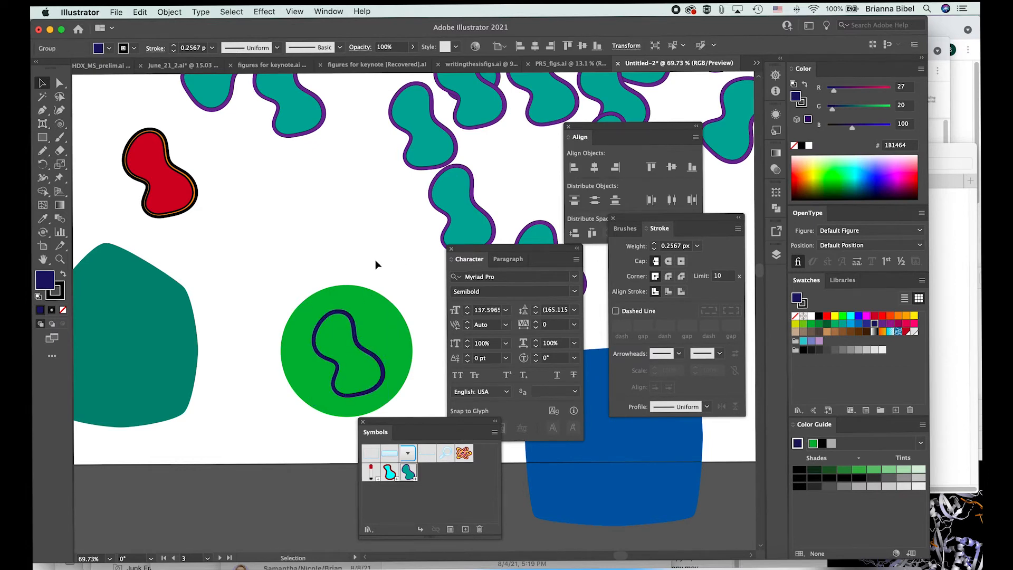
# Step: Make a clipping mask from the blob outline and the green circle
pyautogui.scroll(-3, 375, 259)
pyautogui.scroll(-2, 375, 259)
pyautogui.scroll(2, 375, 260)
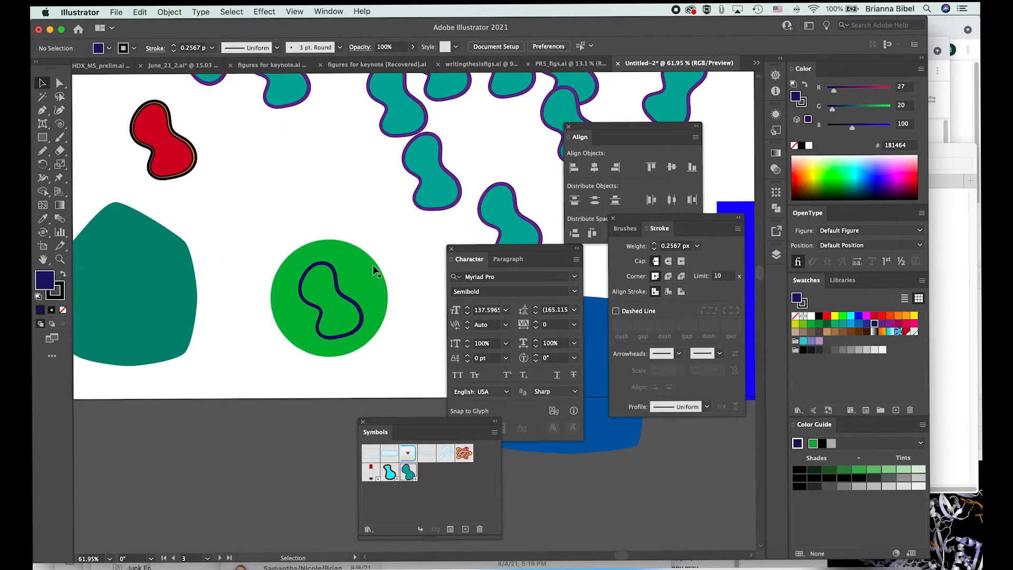
pyautogui.click(337, 280)
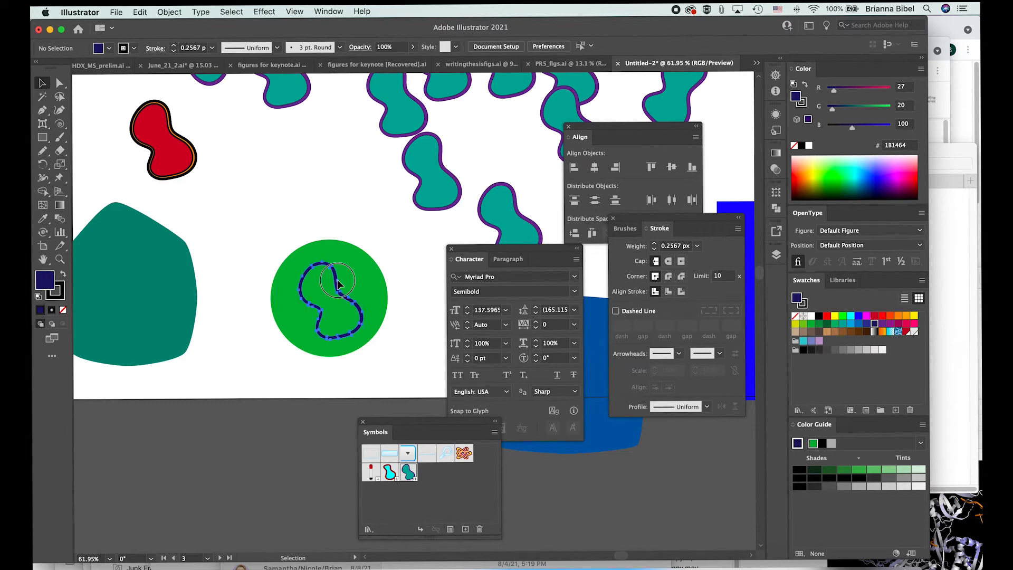
pyautogui.keyDown('shift'); pyautogui.click(376, 277); pyautogui.keyUp('shift')
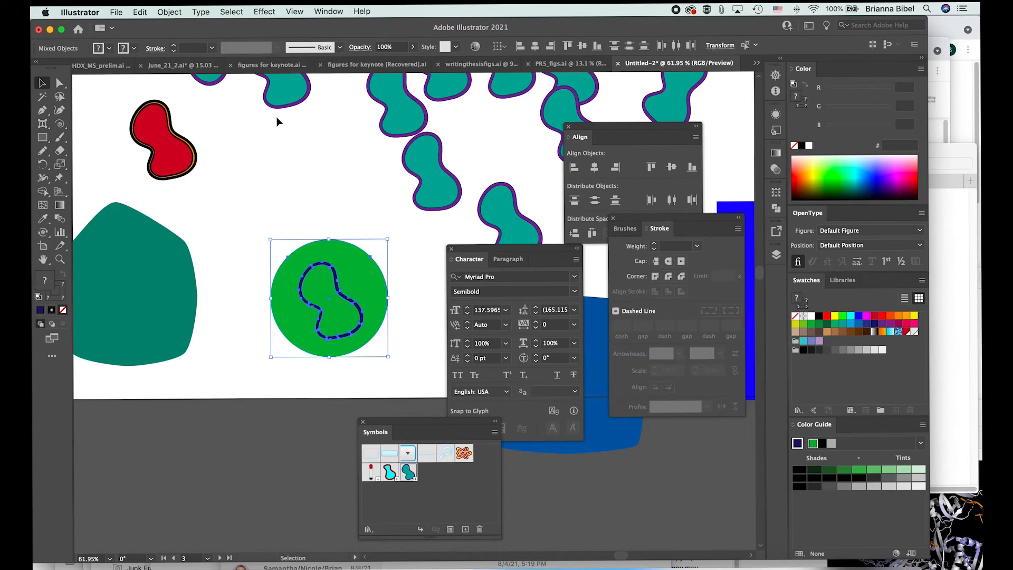
pyautogui.click(174, 11)
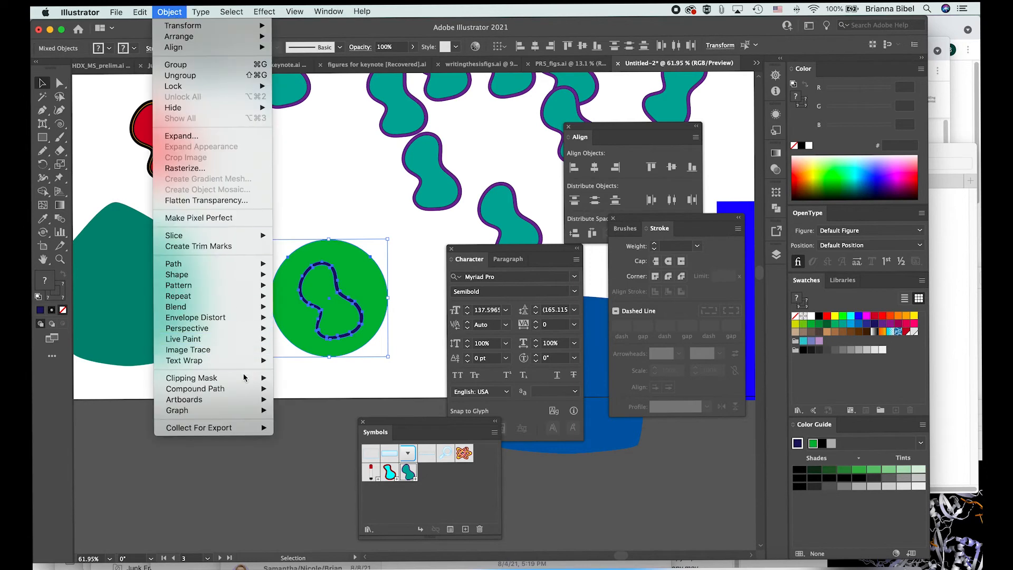
pyautogui.moveTo(246, 378)
pyautogui.click(296, 377)
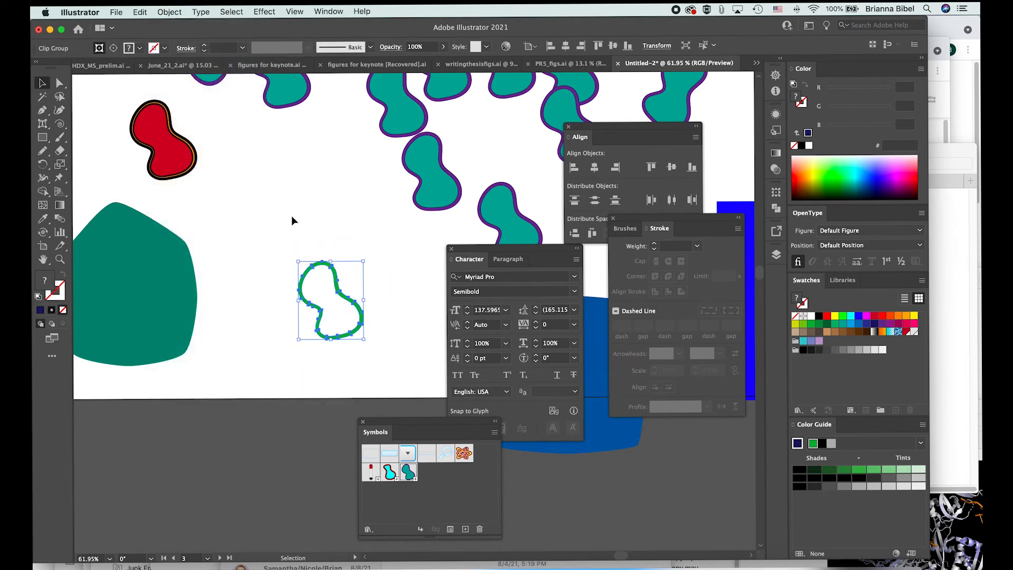
# Step: Examine the clipped green outline up close, entering and exiting isolation mode on the clip group
pyautogui.click(292, 215)
pyautogui.click(336, 280)
pyautogui.scroll(3, 335, 282)
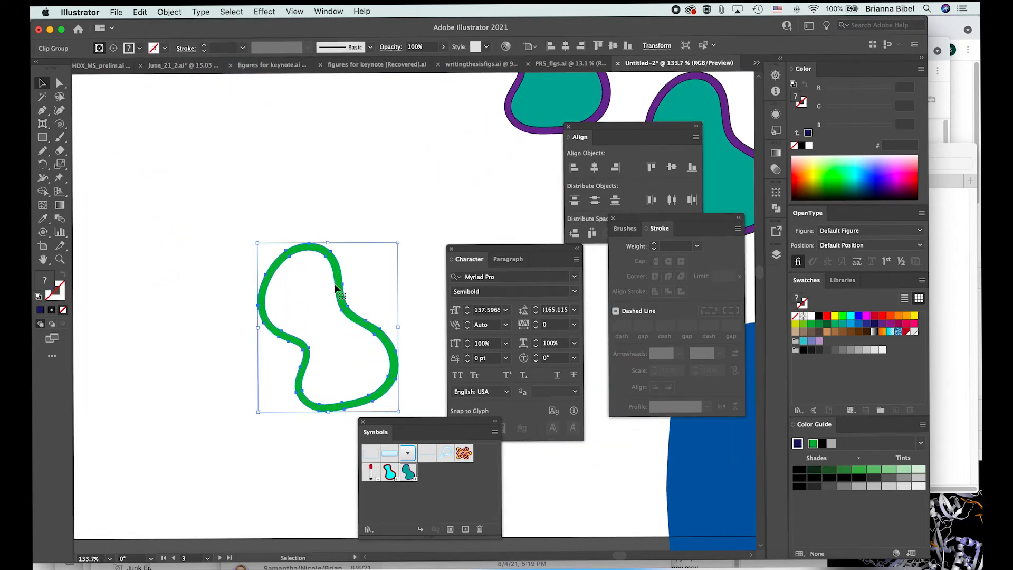
pyautogui.doubleClick(344, 306)
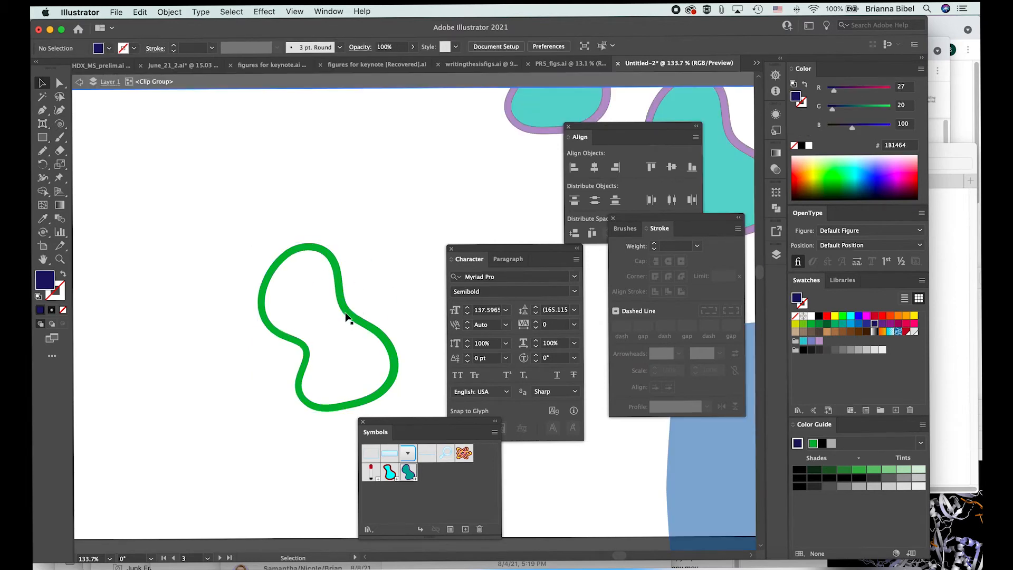
pyautogui.doubleClick(367, 185)
pyautogui.scroll(-3, 368, 189)
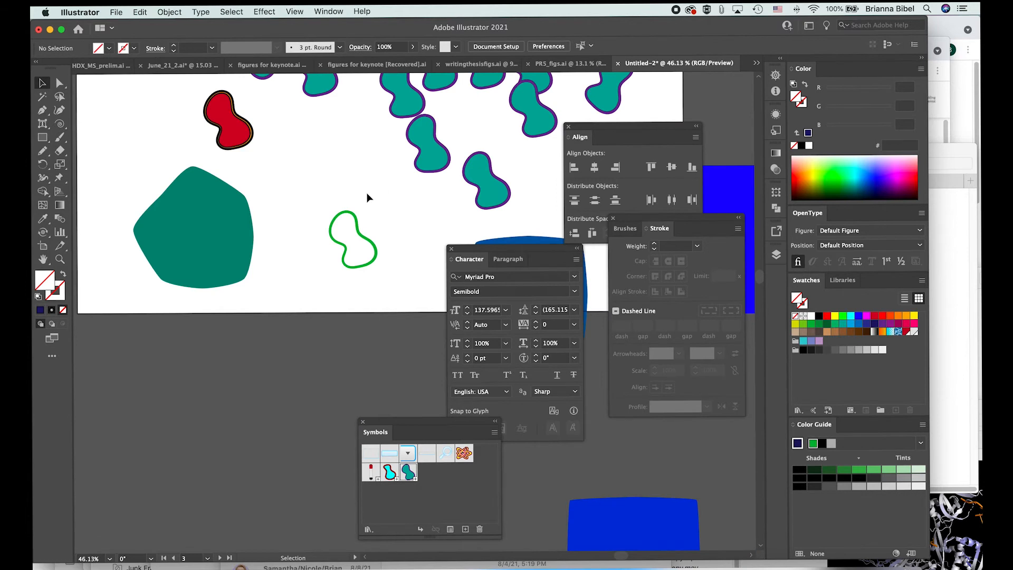
# Step: Move the clipped green outline over the blue rounded square and up among the teal blobs
pyautogui.moveTo(357, 225); pyautogui.dragTo(376, 191)
pyautogui.scroll(-1, 375, 191)
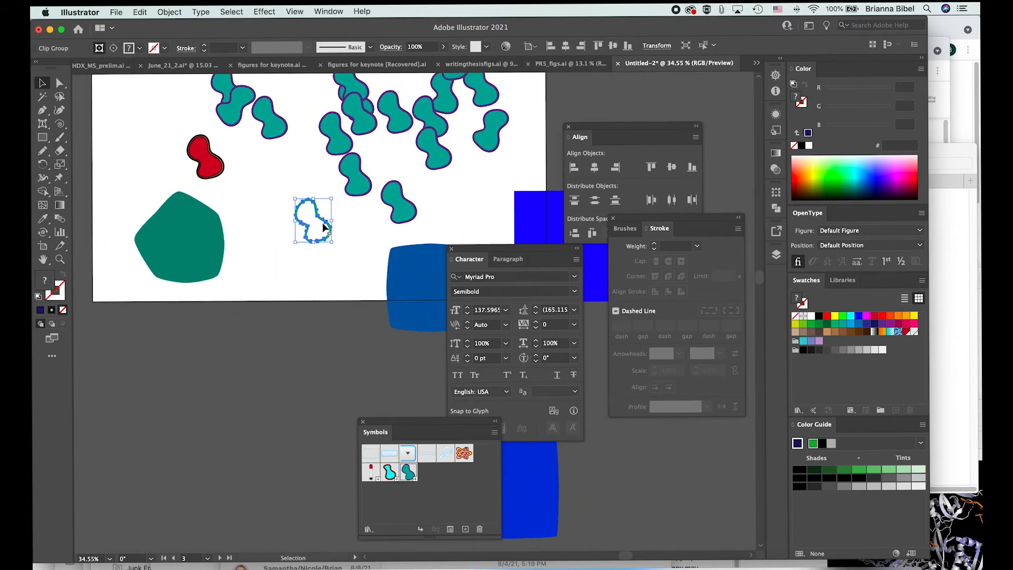
pyautogui.click(359, 243)
pyautogui.moveTo(344, 229); pyautogui.dragTo(437, 281)
pyautogui.hscroll(3, 434, 280)
pyautogui.scroll(-1, 435, 280)
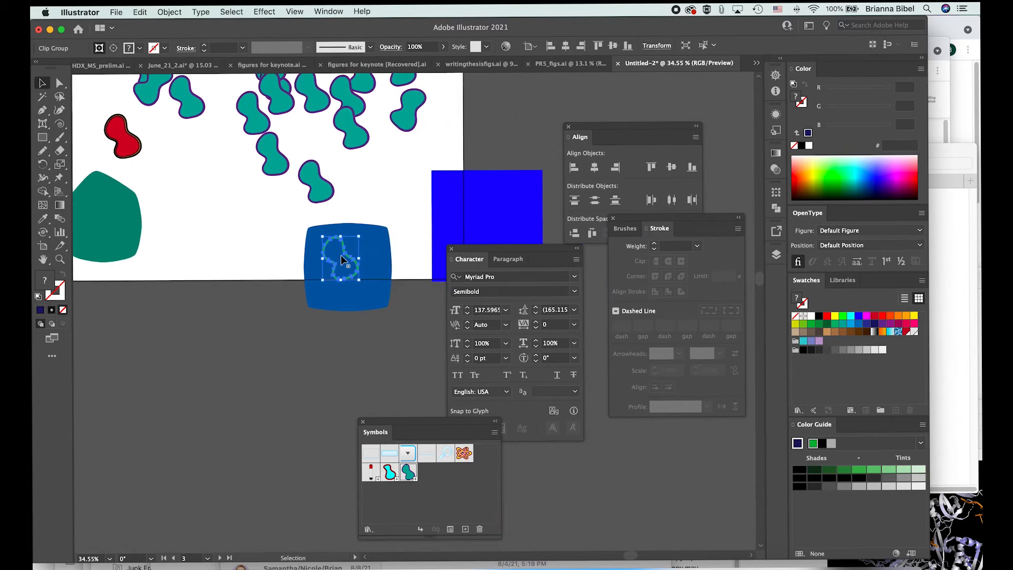
pyautogui.moveTo(345, 251); pyautogui.dragTo(363, 154)
pyautogui.scroll(2, 364, 150)
pyautogui.hscroll(-2, 364, 151)
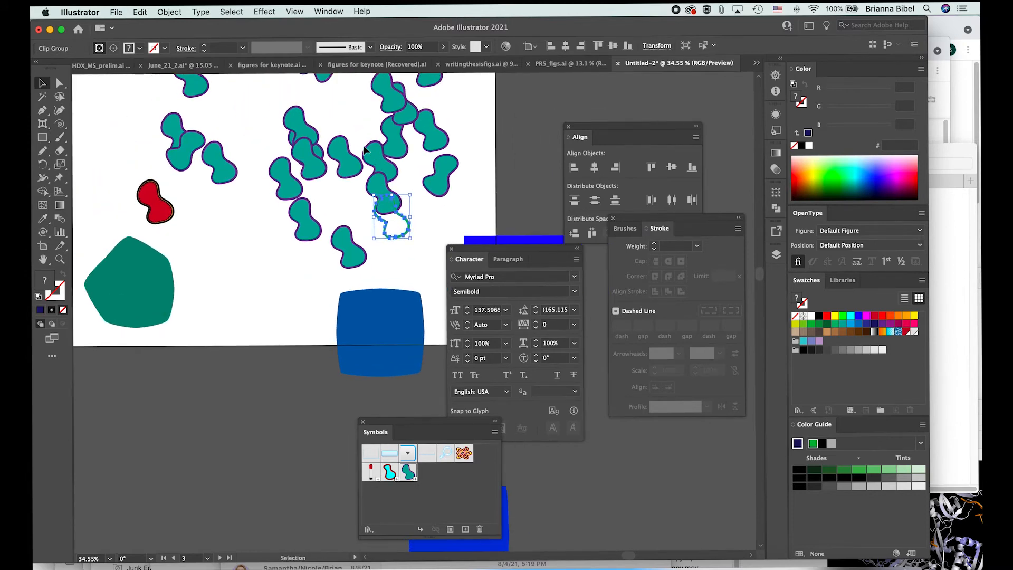
# Step: Move one of the two overlapping teal blob symbols down onto the upper edge of the teal reshaped polygon
pyautogui.scroll(5, 364, 150)
pyautogui.scroll(2, 344, 185)
pyautogui.hscroll(-1, 345, 184)
pyautogui.scroll(-2, 344, 185)
pyautogui.scroll(1, 345, 185)
pyautogui.hscroll(-4, 345, 184)
pyautogui.scroll(-3, 345, 185)
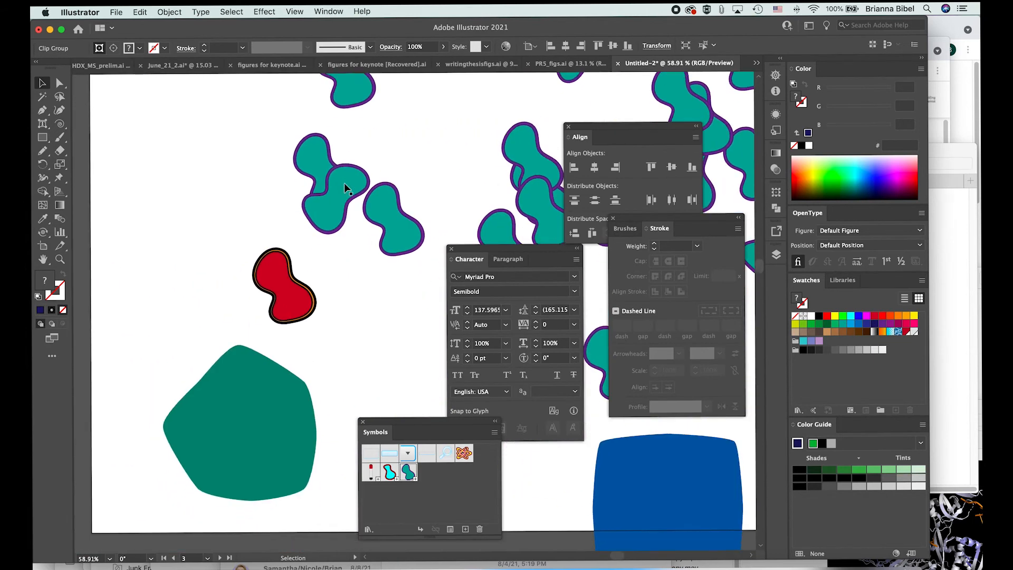
pyautogui.scroll(-3, 344, 188)
pyautogui.moveTo(328, 139); pyautogui.dragTo(314, 290)
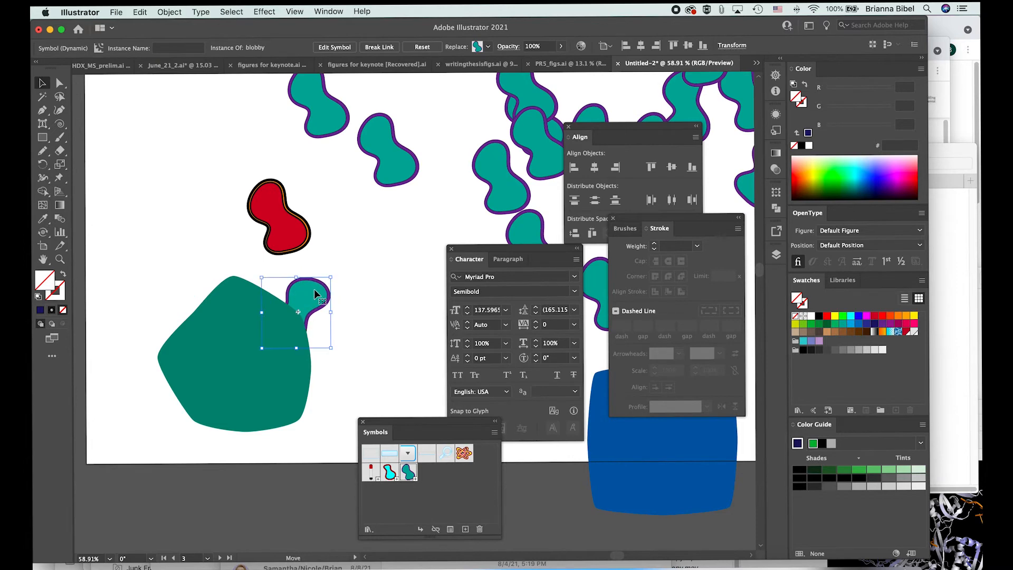
# Step: Set the opacity of the teal reshaped polygon to 48%
pyautogui.scroll(3, 315, 289)
pyautogui.click(294, 387)
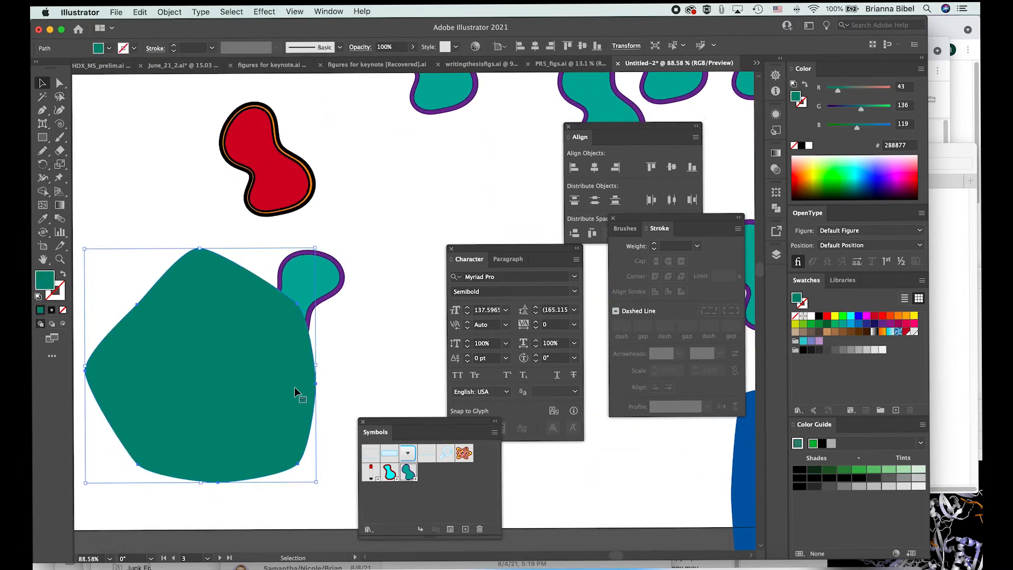
pyautogui.click(776, 114)
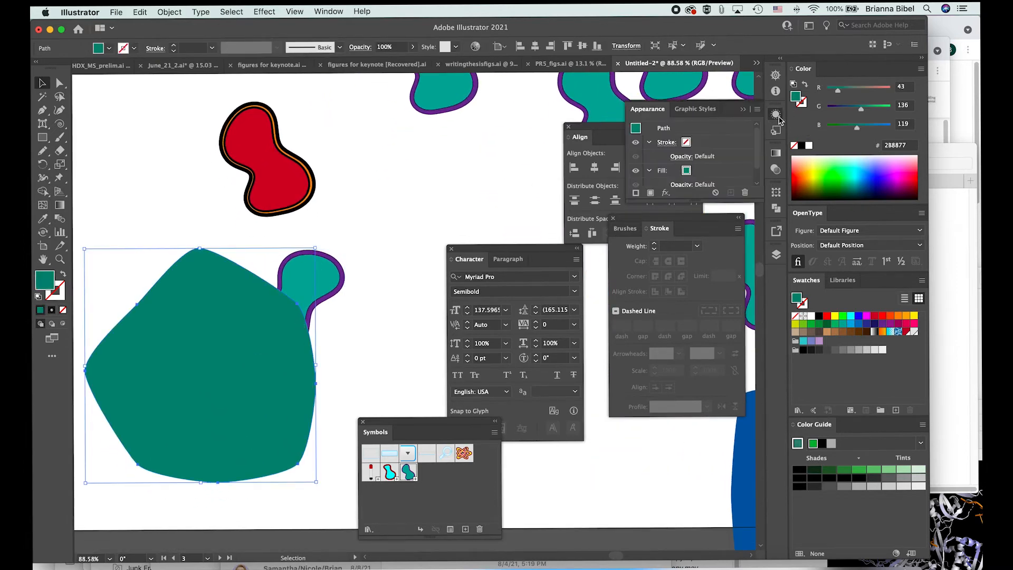
pyautogui.click(458, 110)
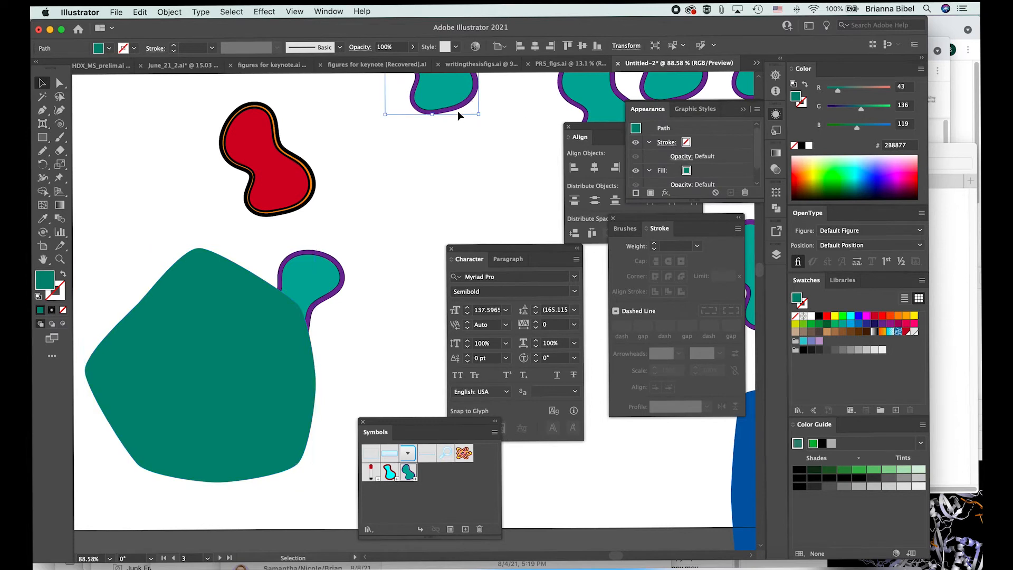
pyautogui.click(563, 50)
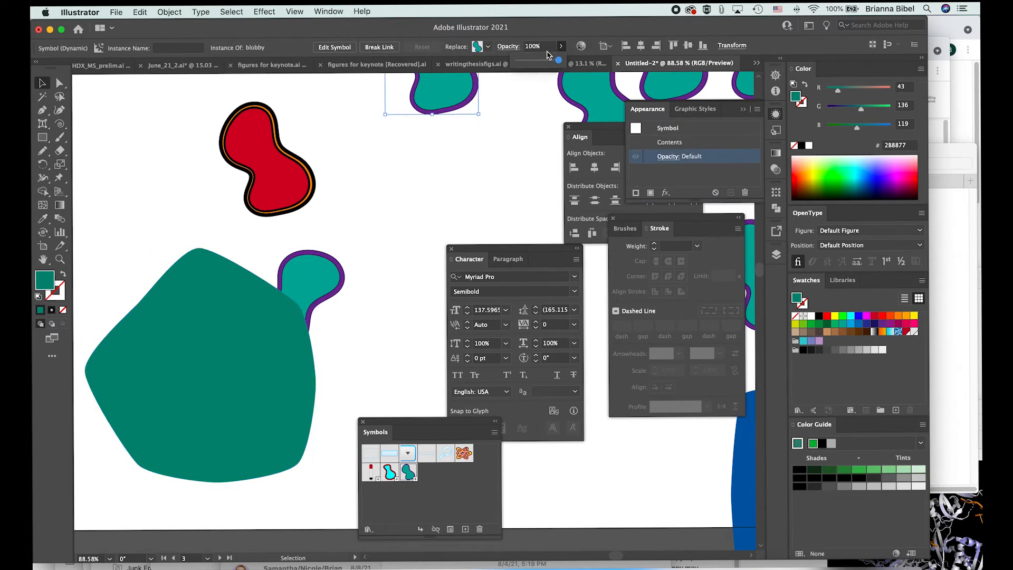
pyautogui.click(307, 345)
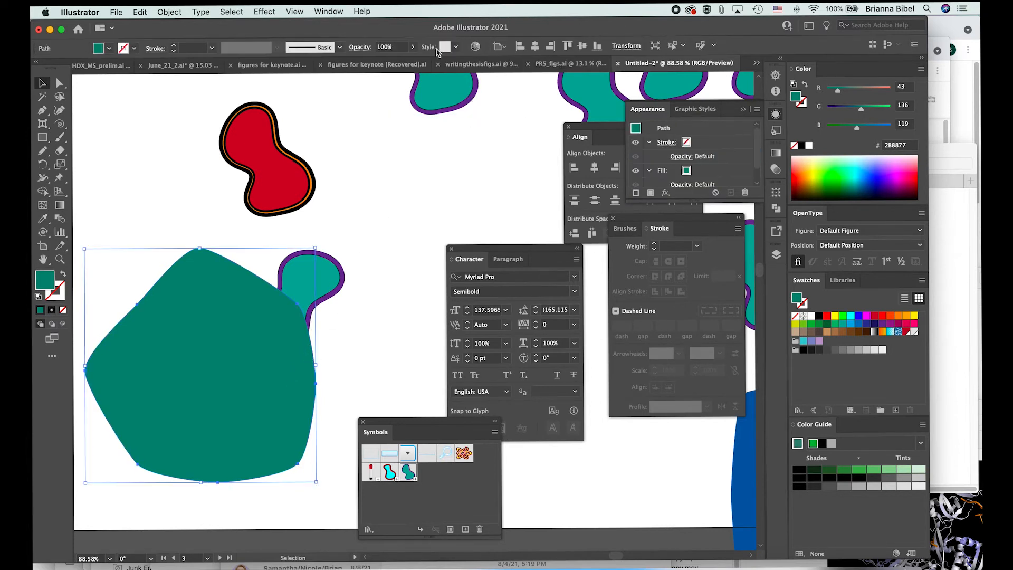
pyautogui.click(412, 48)
pyautogui.moveTo(410, 62); pyautogui.dragTo(389, 62)
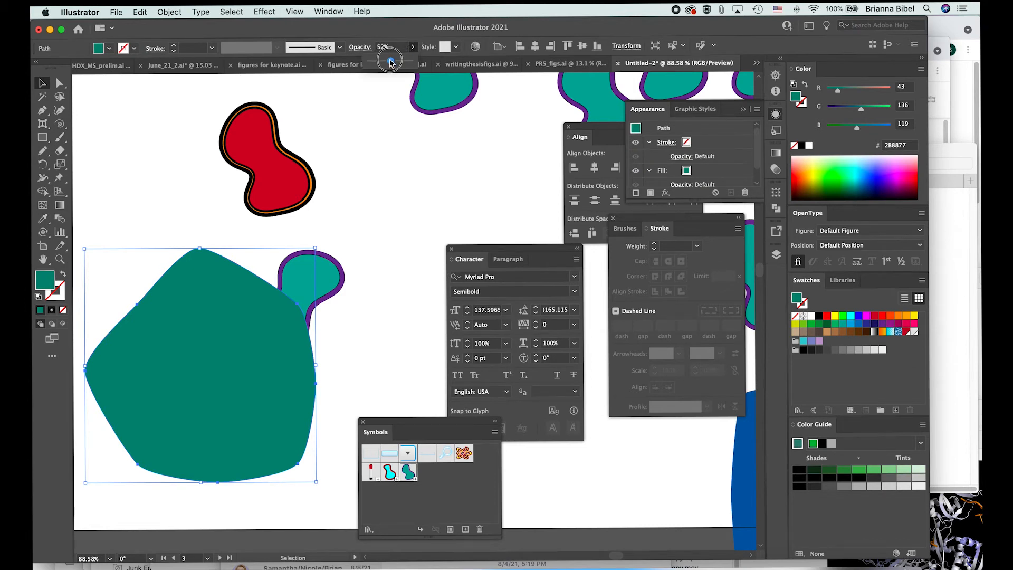
pyautogui.click(371, 161)
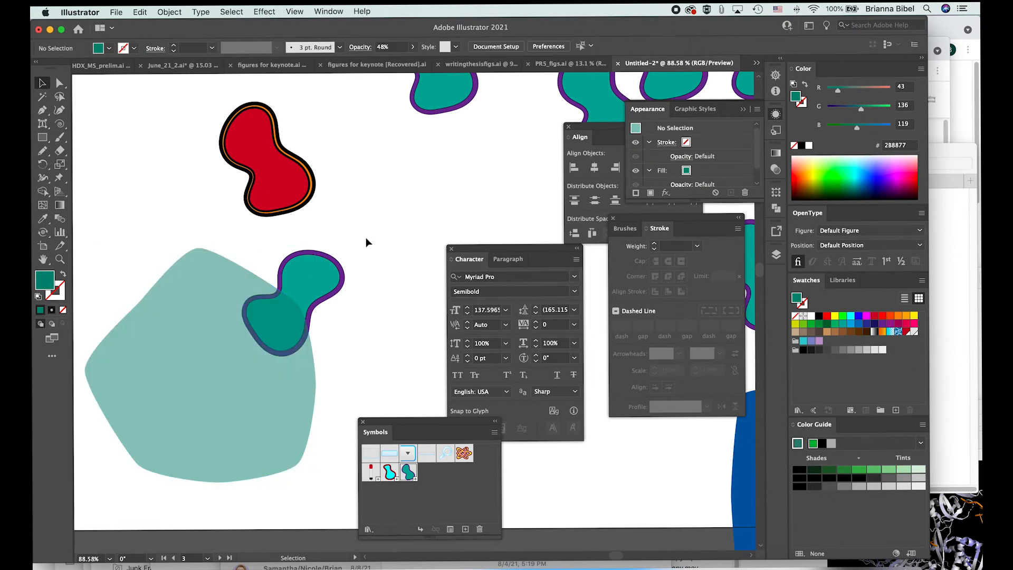
# Step: Move the teal blob symbol off the translucent polygon, up beside the other teal blobs
pyautogui.scroll(-1, 366, 242)
pyautogui.hscroll(-1, 366, 242)
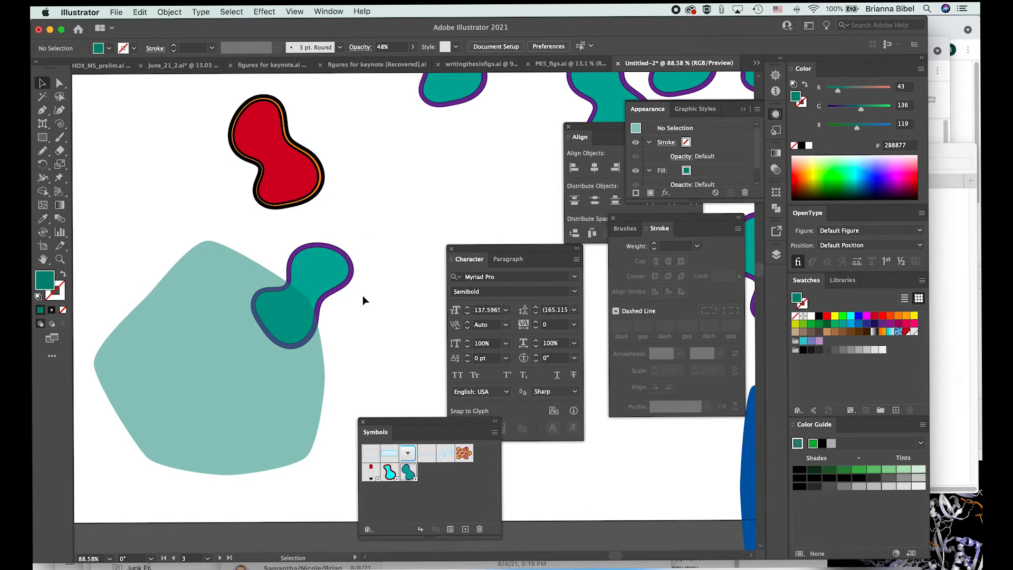
pyautogui.moveTo(350, 315); pyautogui.dragTo(565, 94)
pyautogui.click(407, 192)
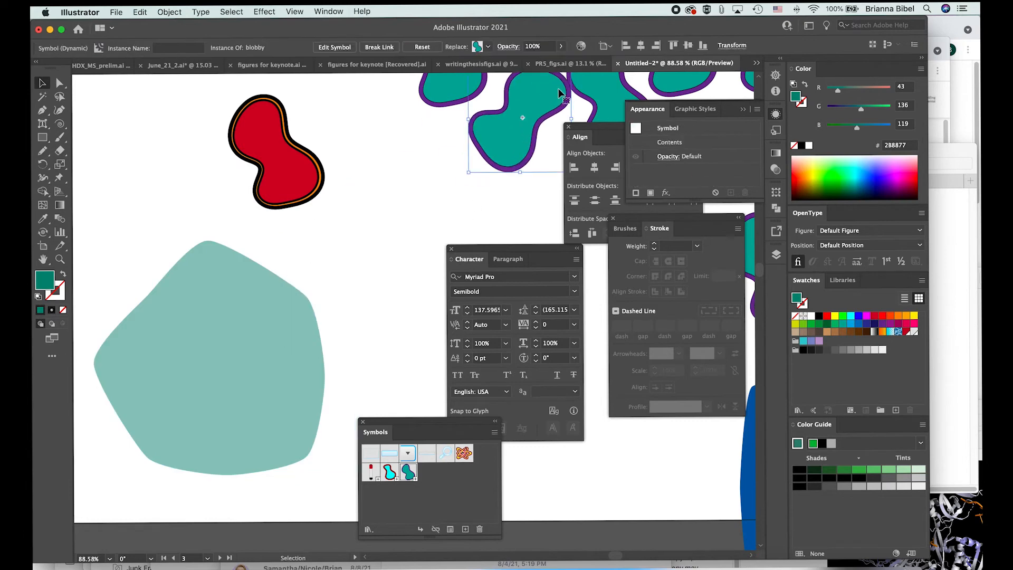
# Step: Move the red blob away from the translucent polygon, closer to the teal blobs
pyautogui.moveTo(303, 178); pyautogui.dragTo(428, 141)
pyautogui.scroll(-4, 427, 143)
pyautogui.scroll(4, 410, 113)
pyautogui.click(393, 87)
pyautogui.scroll(-1, 390, 89)
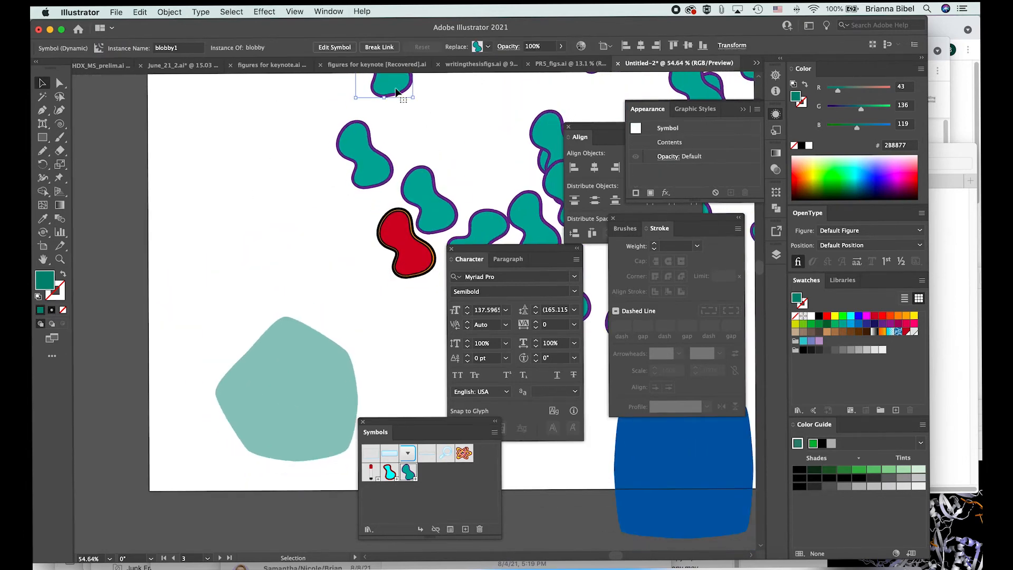
# Step: Draw a closed four-sided shape with the Pen tool in the empty area above the translucent polygon
pyautogui.click(275, 201)
pyautogui.press('i')
pyautogui.press('p')
pyautogui.click(270, 173)
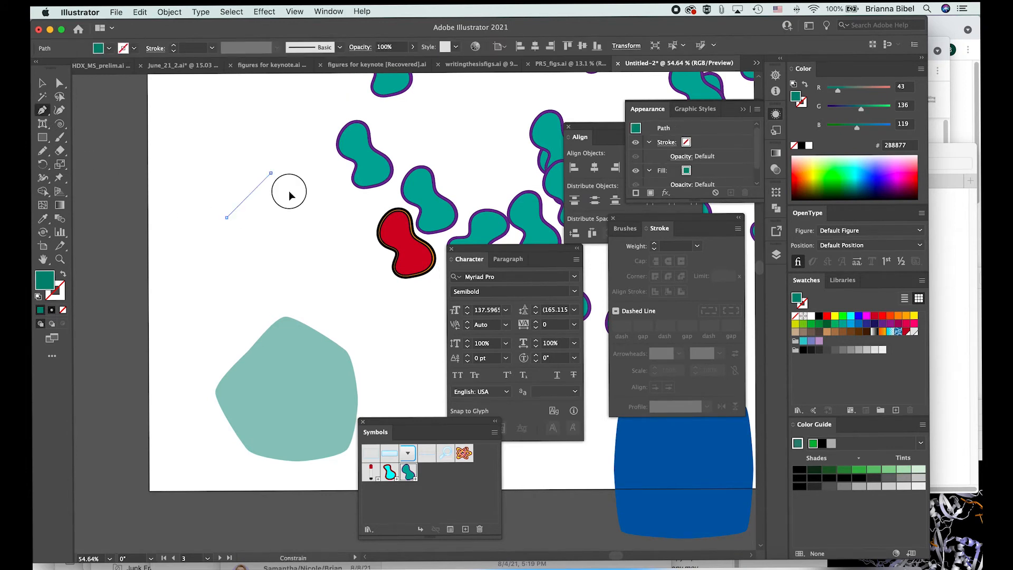
pyautogui.click(313, 215)
pyautogui.click(313, 271)
pyautogui.click(227, 217)
# Step: Move the four-sided shape over the upper right edge of the translucent polygon
pyautogui.press('v')
pyautogui.moveTo(293, 223); pyautogui.dragTo(363, 367)
pyautogui.scroll(2, 356, 287)
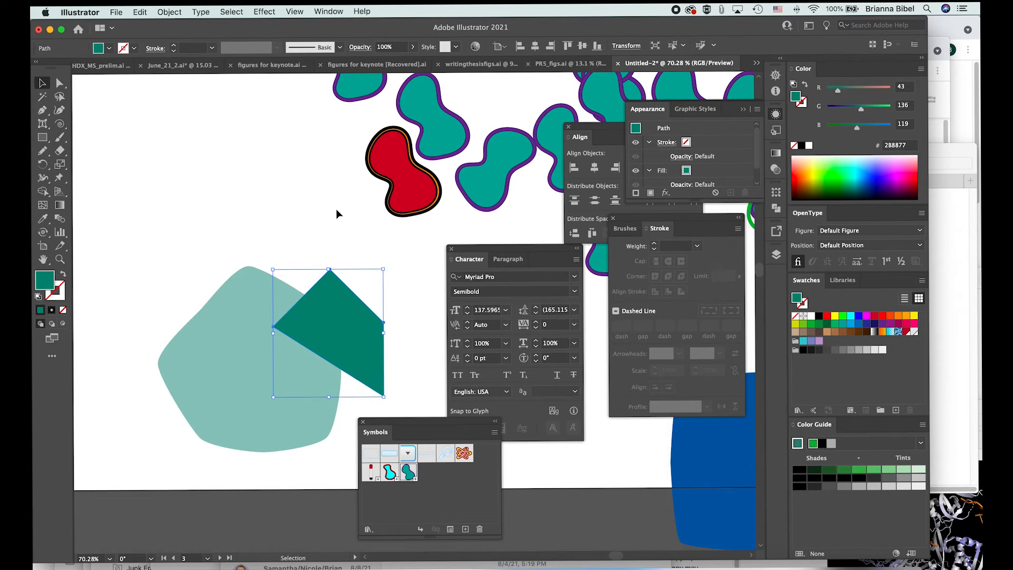
# Step: Split the overlapping polygon and four-sided shape with the Pathfinder Divide operation
pyautogui.click(300, 239)
pyautogui.click(318, 310)
pyautogui.keyDown('shift'); pyautogui.click(273, 372); pyautogui.keyUp('shift')
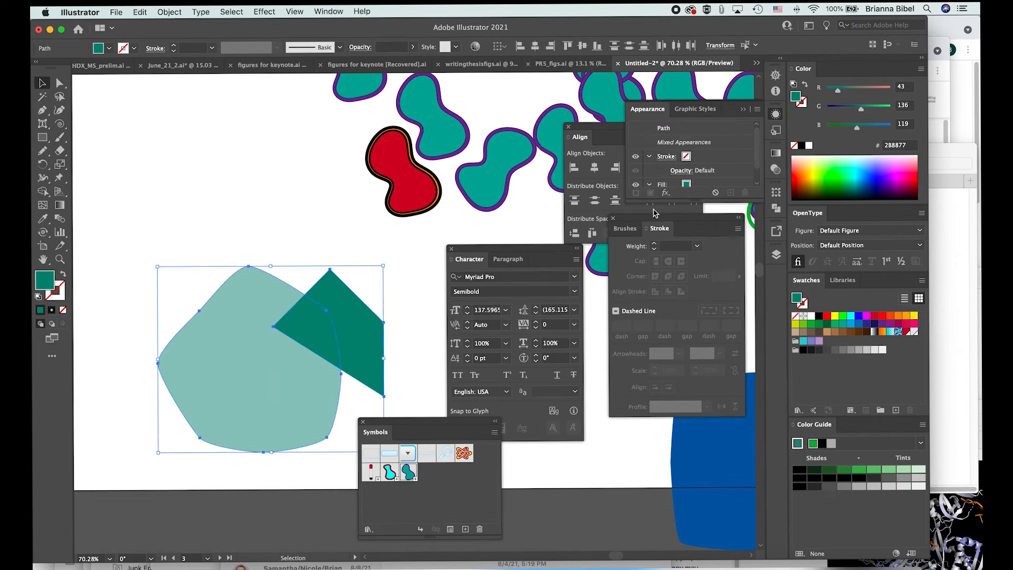
pyautogui.click(776, 211)
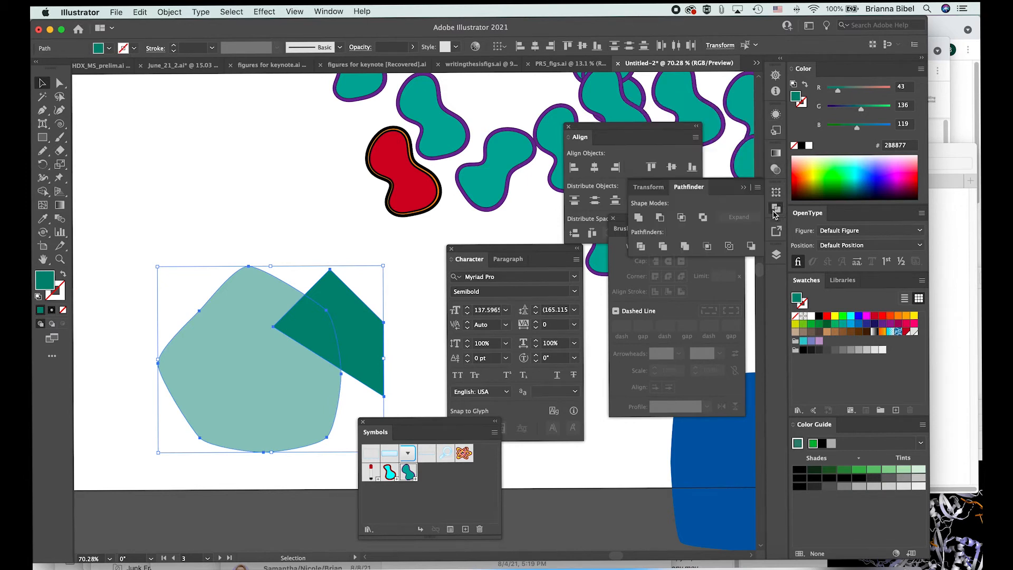
pyautogui.click(643, 248)
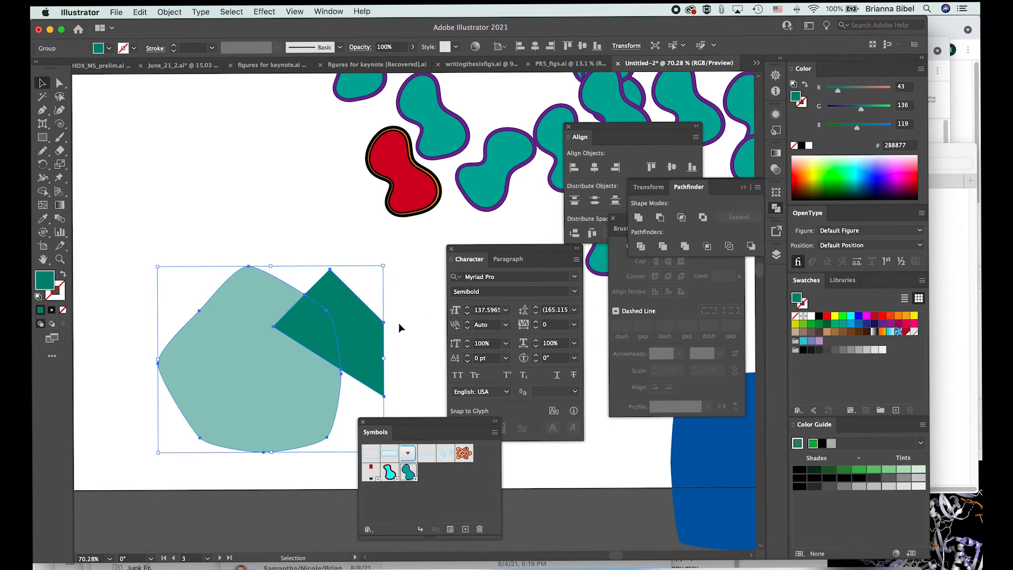
# Step: Try to pull a divided piece out of the group in isolation mode, undo it and exit isolation
pyautogui.doubleClick(362, 330)
pyautogui.click(362, 332)
pyautogui.moveTo(362, 332); pyautogui.dragTo(403, 301)
pyautogui.press('super+z')
pyautogui.press('Escape')
# Step: Move the divided group upward and select the four-sided shape's outer piece in isolation mode
pyautogui.moveTo(363, 348); pyautogui.dragTo(345, 224)
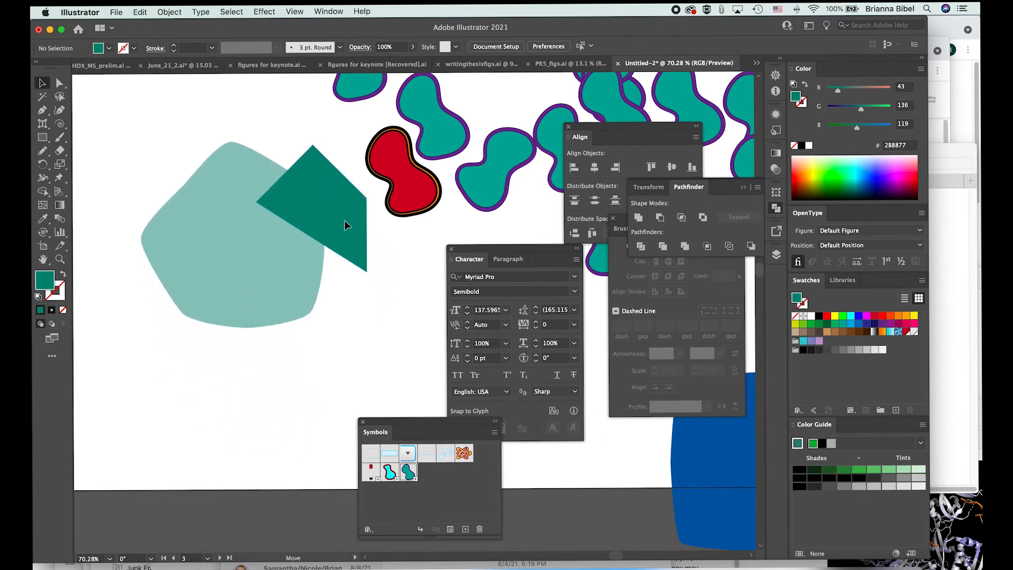
pyautogui.click(383, 227)
pyautogui.click(323, 214)
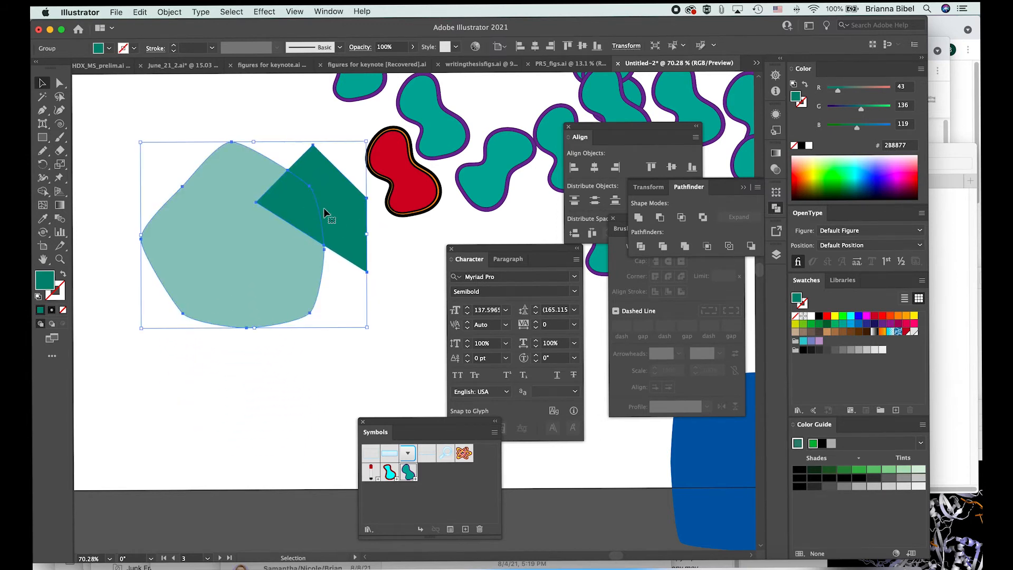
pyautogui.doubleClick(323, 214)
pyautogui.click(326, 215)
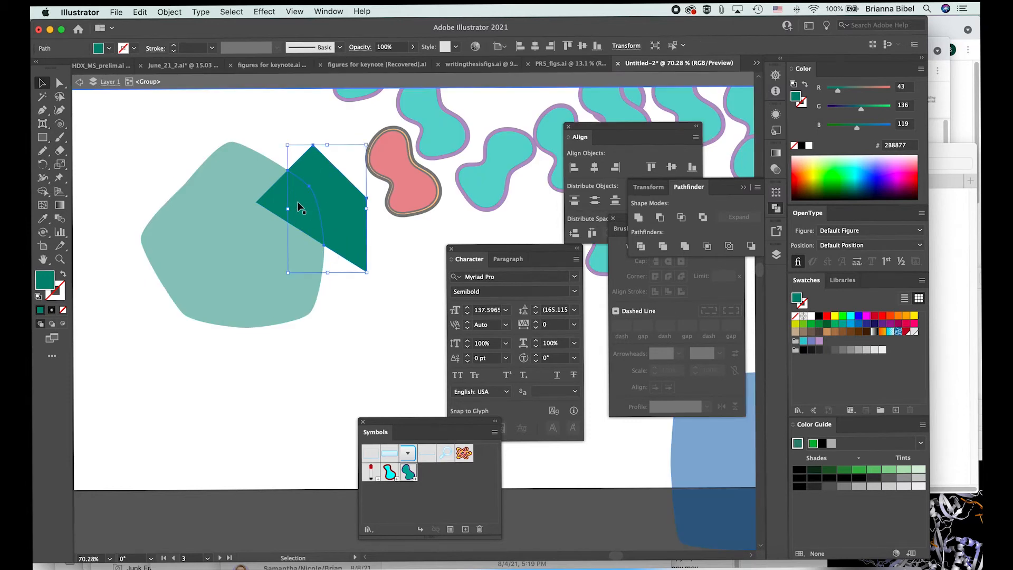
# Step: Undo the group move and the Divide operation on the two shapes
pyautogui.press('super+z')
pyautogui.press('super+z')
pyautogui.press('super+z')
pyautogui.press('super+z')
# Step: Shift the four-sided shape slightly further onto the polygon and set its opacity to 39%
pyautogui.click(379, 338)
pyautogui.moveTo(349, 270); pyautogui.dragTo(350, 346)
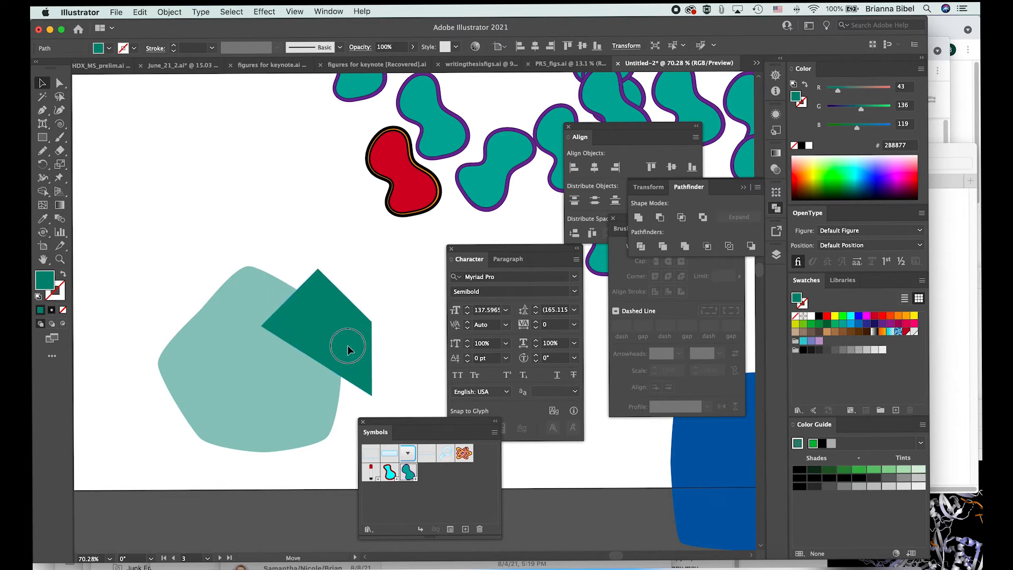
pyautogui.click(412, 46)
pyautogui.moveTo(410, 65); pyautogui.dragTo(387, 65)
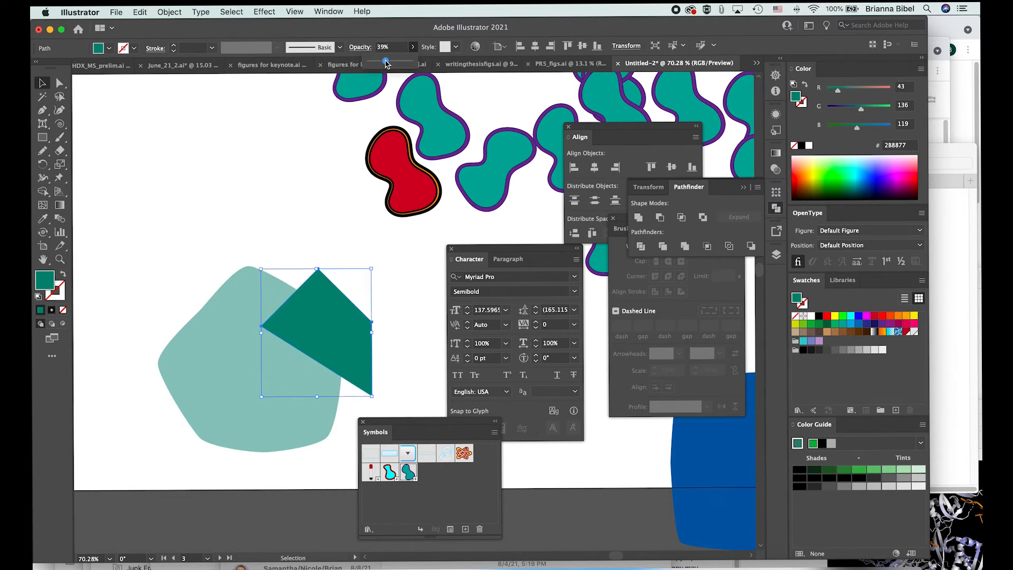
pyautogui.click(429, 296)
pyautogui.moveTo(360, 336); pyautogui.dragTo(352, 328)
# Step: Check the opacity setting of the polygon and compare it with the overlapping four-sided shape
pyautogui.click(272, 438)
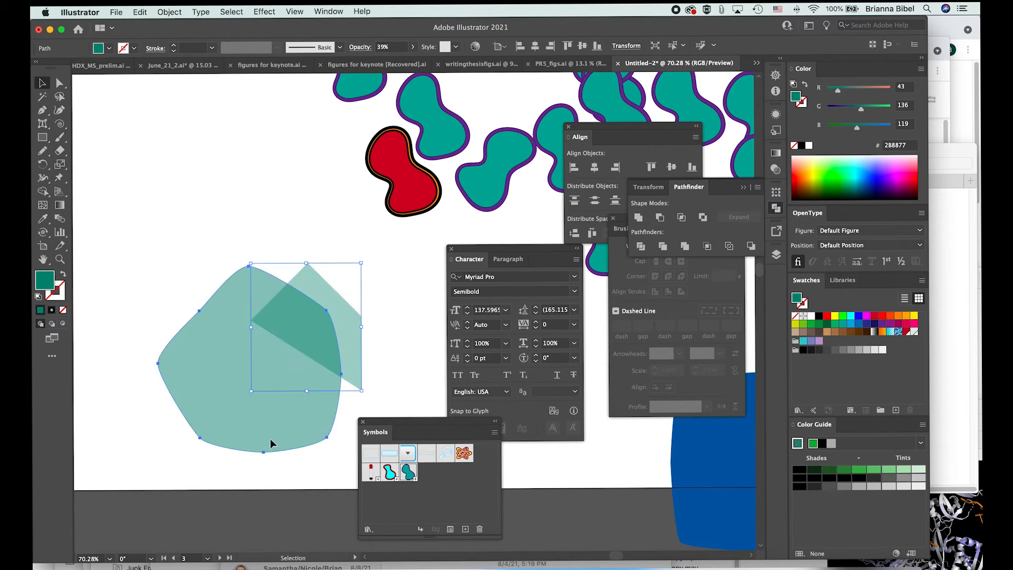
pyautogui.click(412, 46)
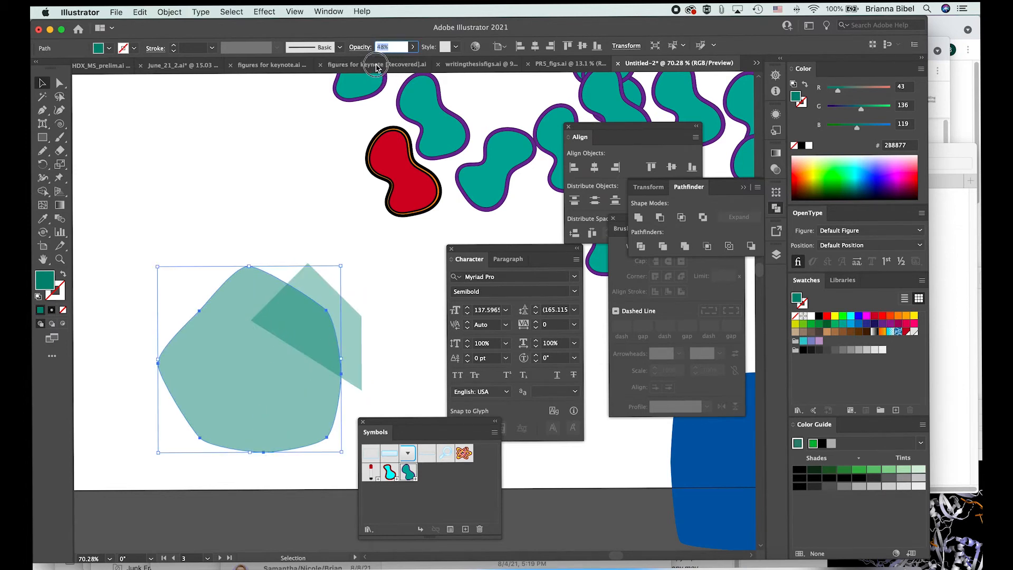
pyautogui.click(356, 294)
pyautogui.click(355, 326)
pyautogui.click(280, 437)
pyautogui.click(355, 274)
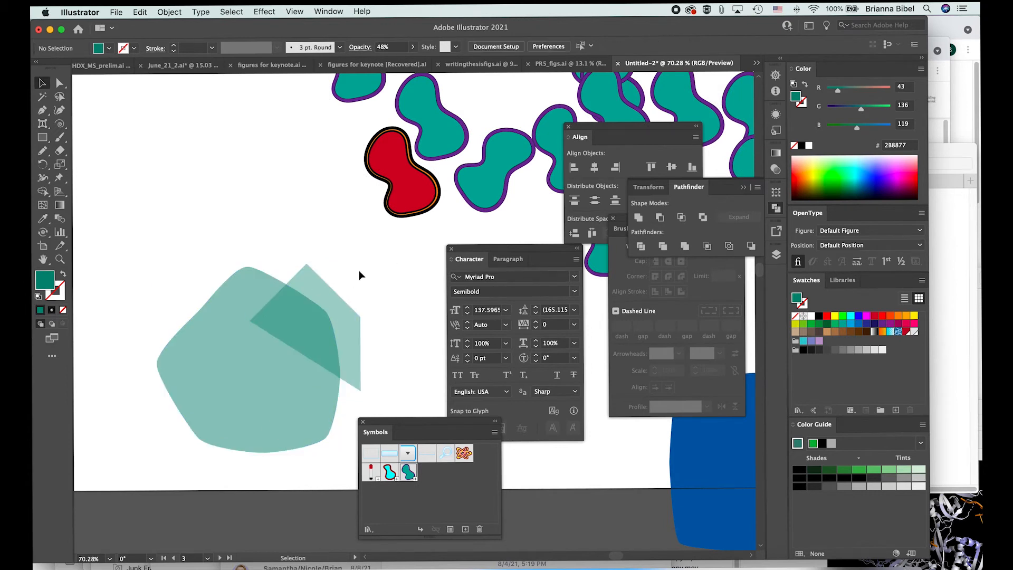
# Step: Group the polygon with the four-sided shape and move the group upward
pyautogui.scroll(-3, 352, 293)
pyautogui.moveTo(316, 252); pyautogui.dragTo(316, 254)
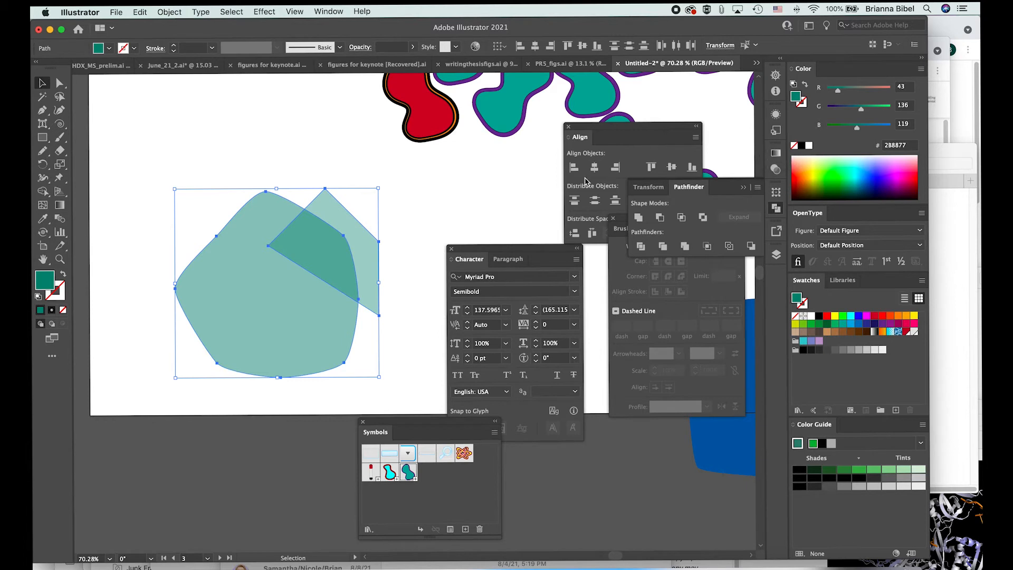
pyautogui.press('super+g')
pyautogui.moveTo(379, 210); pyautogui.dragTo(382, 161)
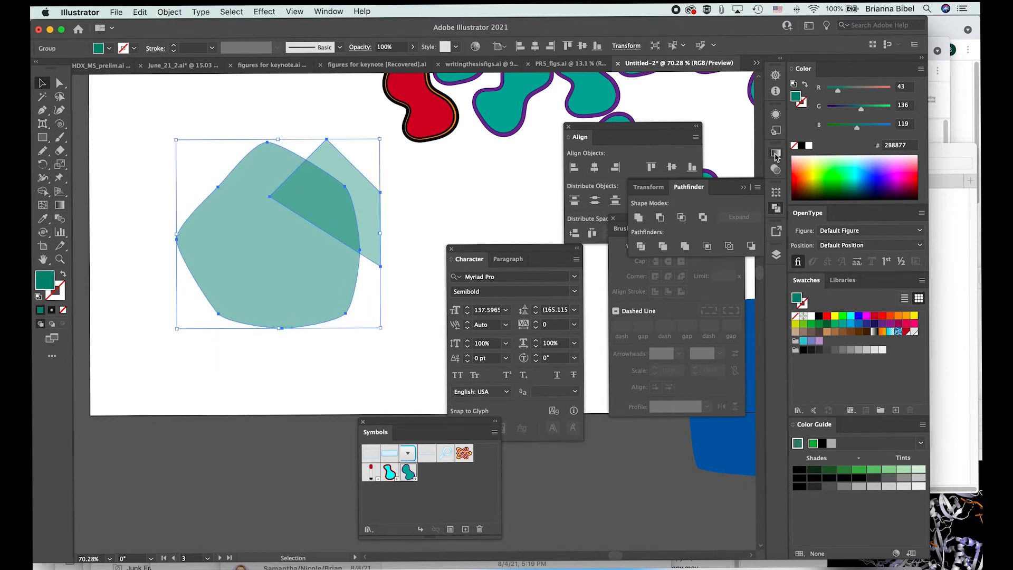
# Step: Make an opacity mask on the group with Clip turned off and enable Knockout Group
pyautogui.click(776, 115)
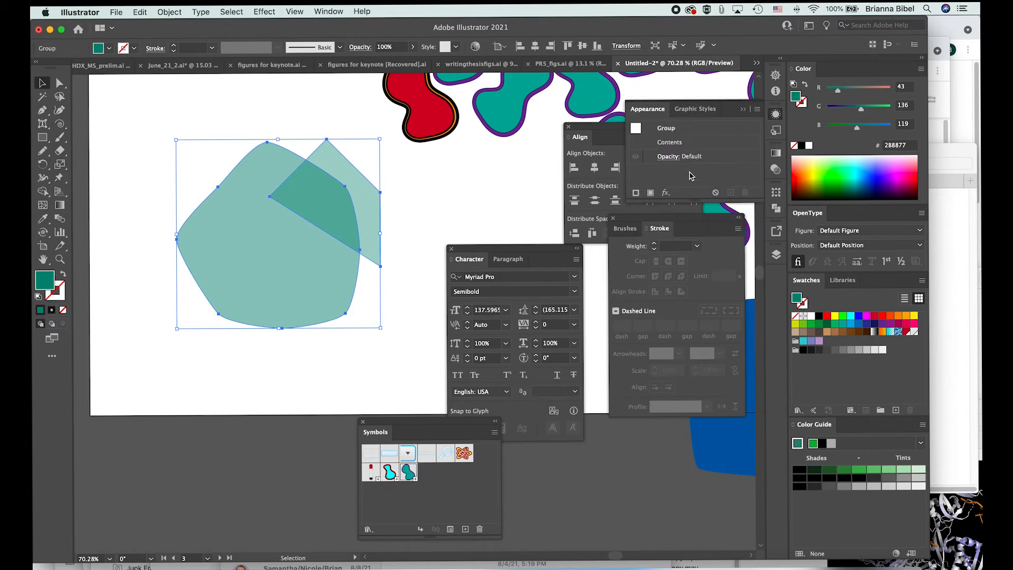
pyautogui.click(669, 156)
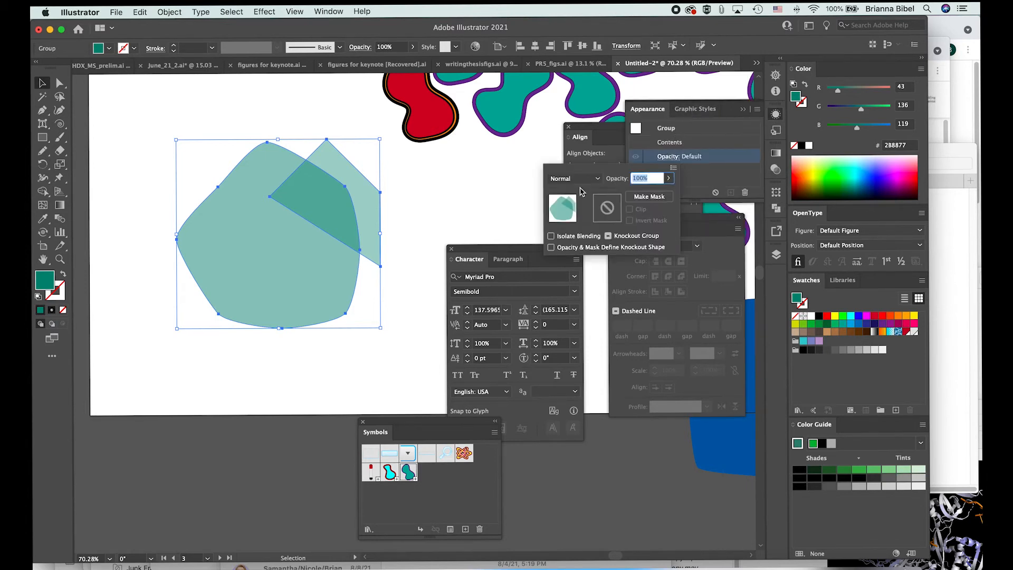
pyautogui.click(643, 199)
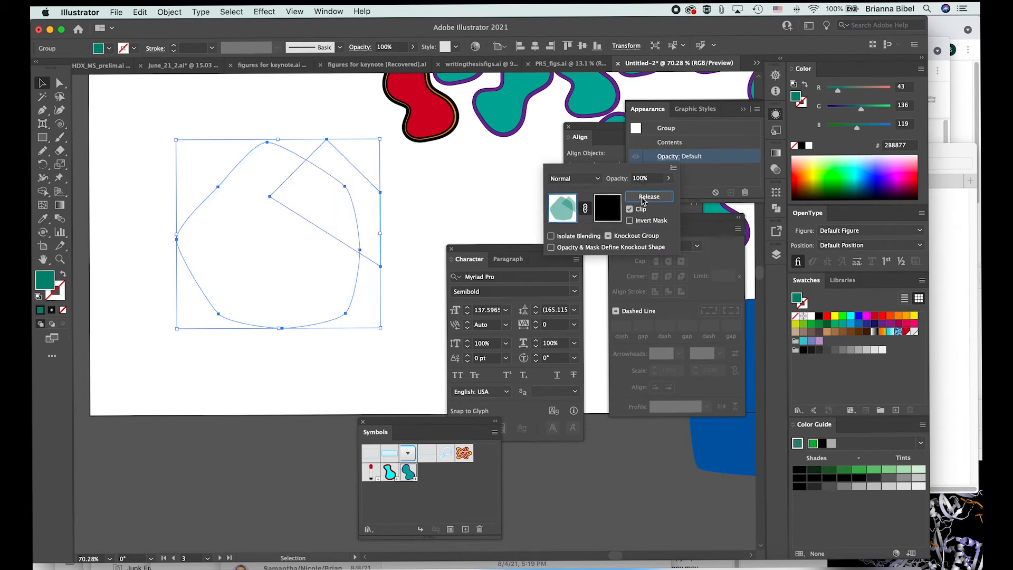
pyautogui.click(630, 209)
pyautogui.click(608, 236)
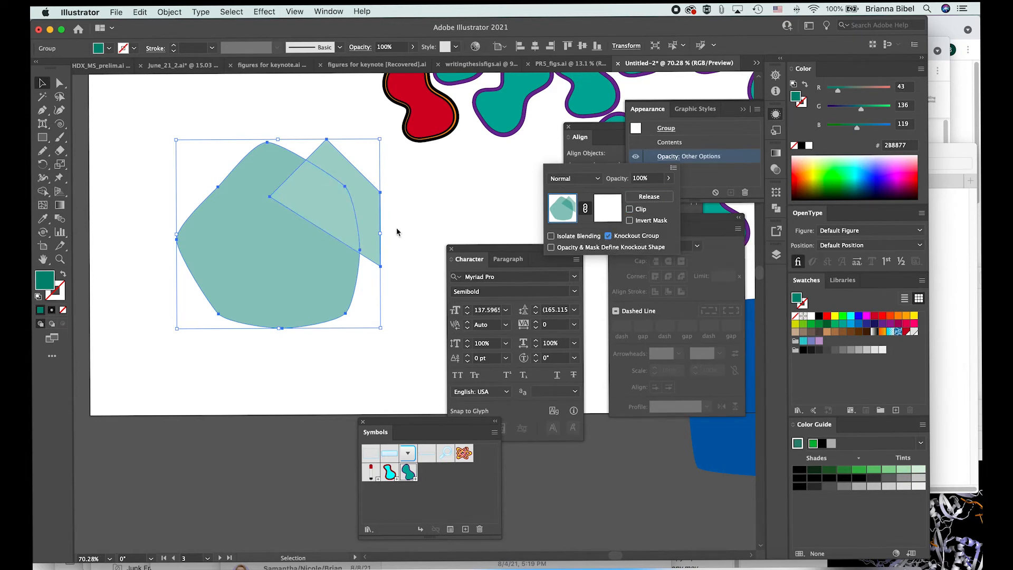
pyautogui.click(463, 201)
pyautogui.click(438, 200)
# Step: Move the knockout group slightly to the right, deselect it and collapse the Appearance settings
pyautogui.moveTo(351, 197); pyautogui.dragTo(375, 195)
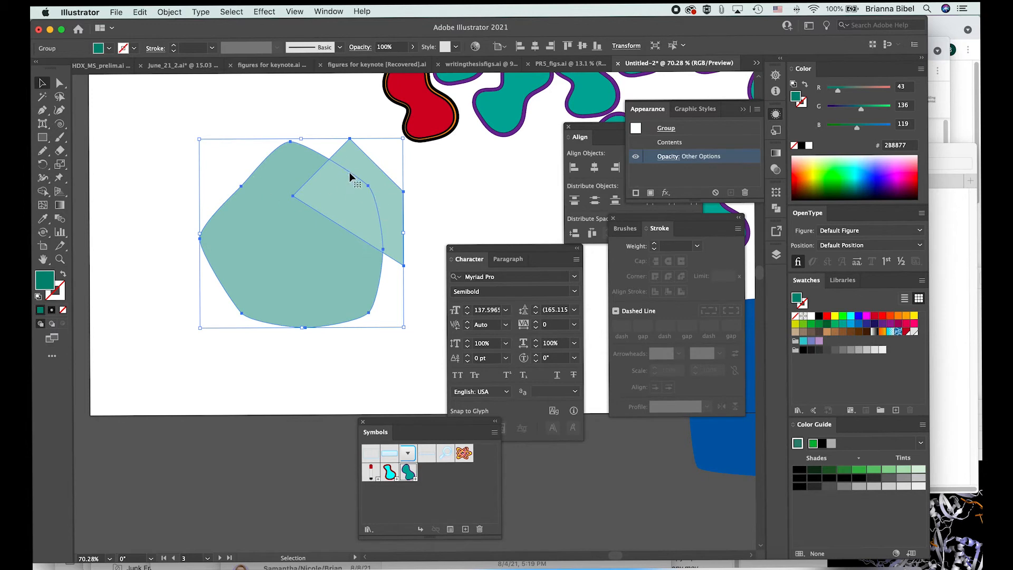
pyautogui.click(419, 197)
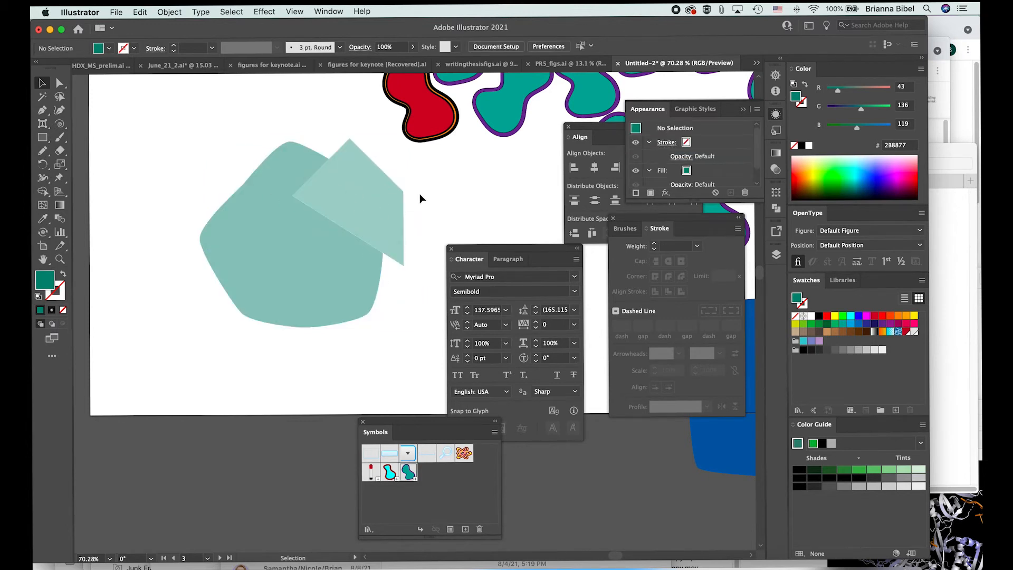
pyautogui.scroll(-2, 420, 195)
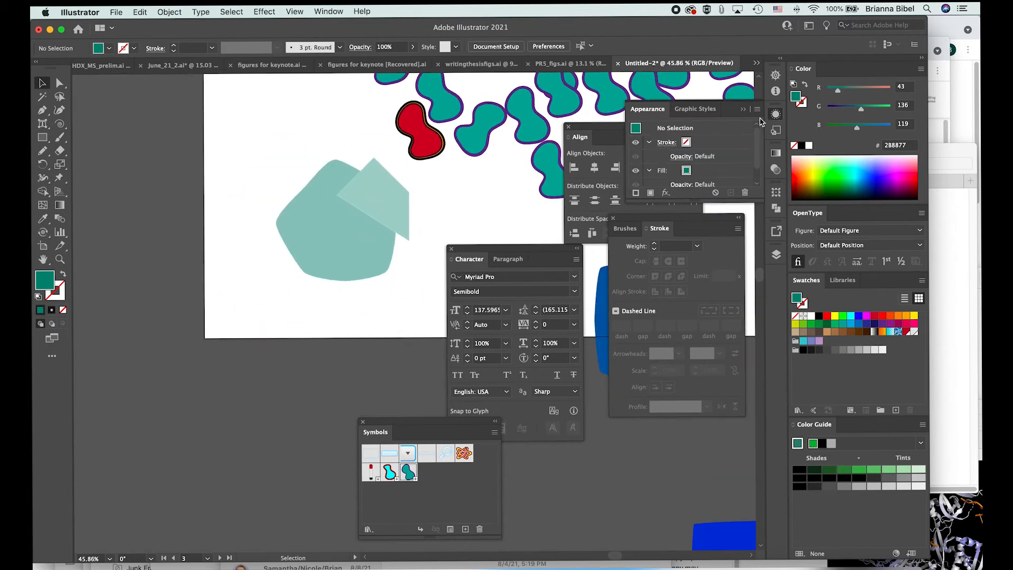
pyautogui.click(744, 109)
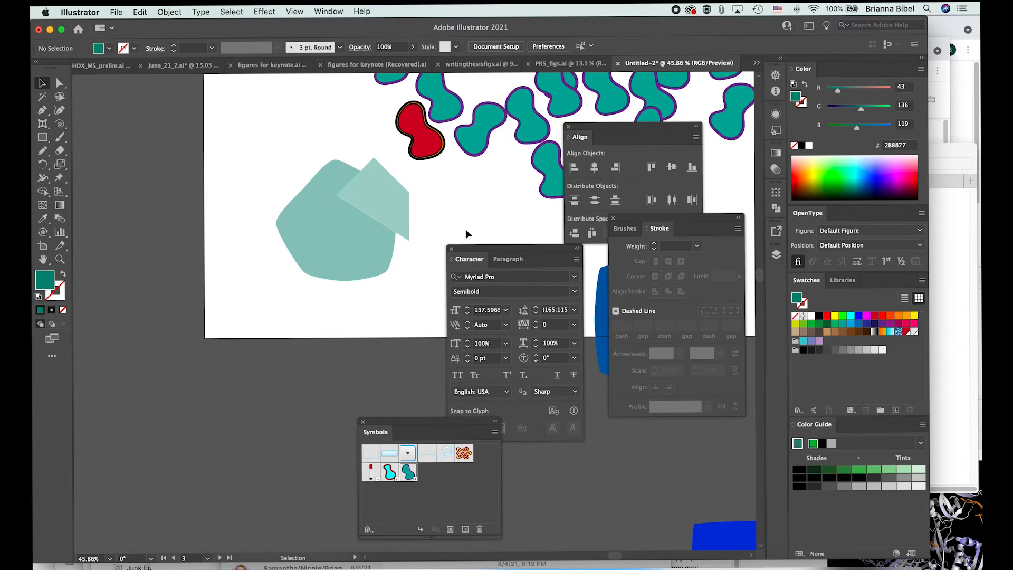
pyautogui.scroll(3, 465, 228)
pyautogui.hscroll(3, 465, 229)
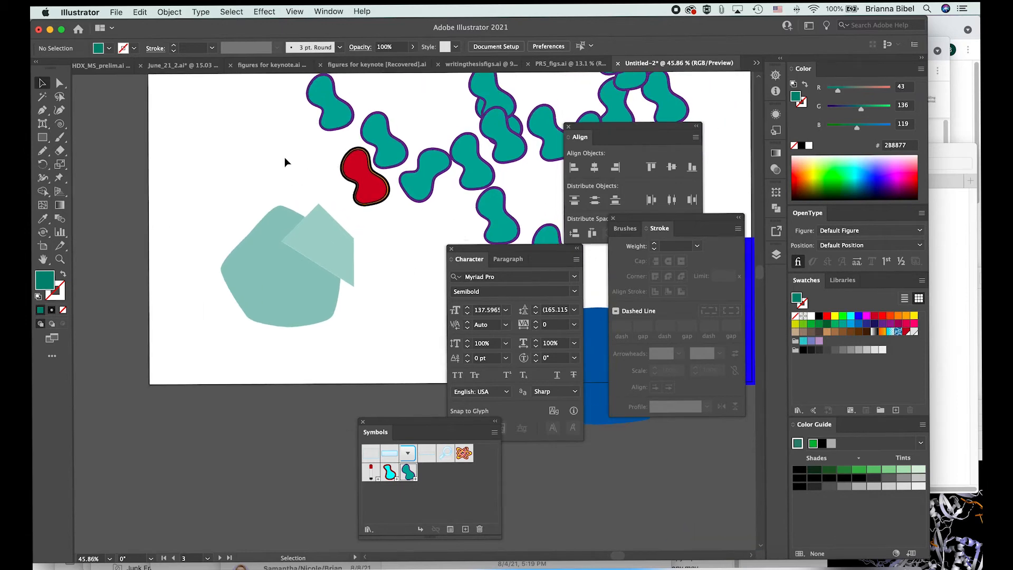
pyautogui.hscroll(5, 285, 170)
pyautogui.scroll(10, 265, 171)
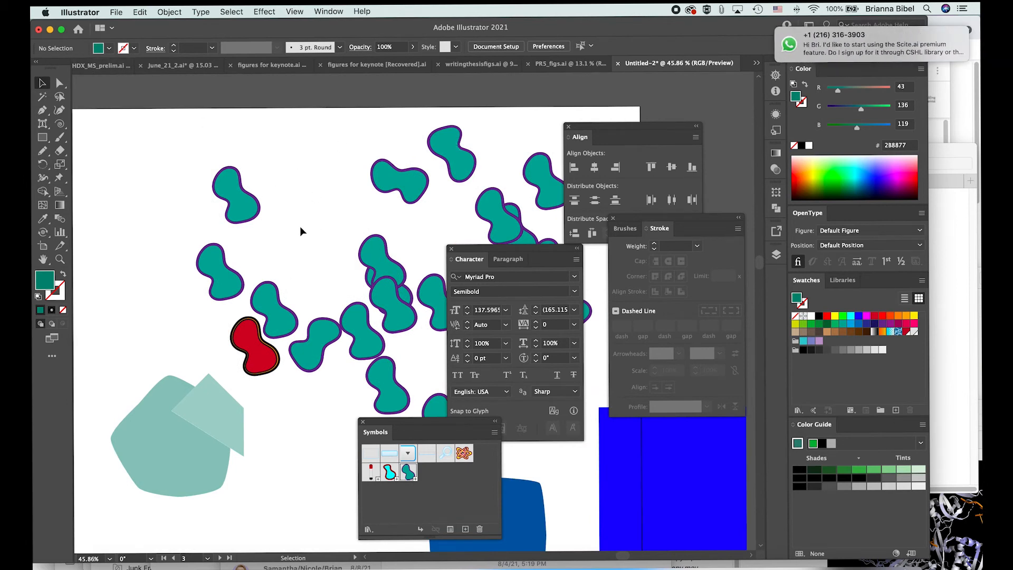
# Step: Add point text reading "thghj" at the upper-left corner of the artboard
pyautogui.click(42, 123)
pyautogui.scroll(-6, 180, 203)
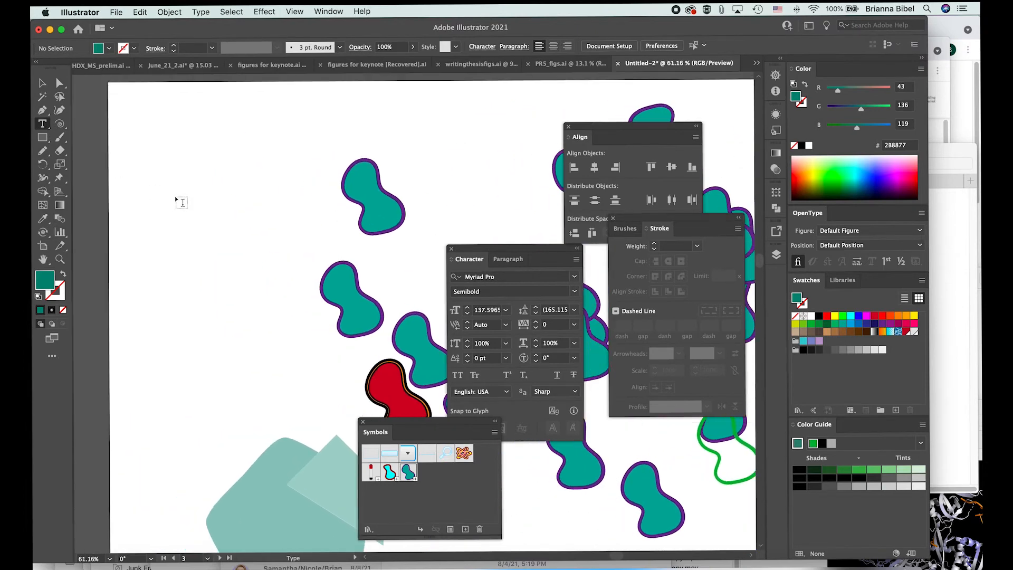
pyautogui.scroll(5, 216, 141)
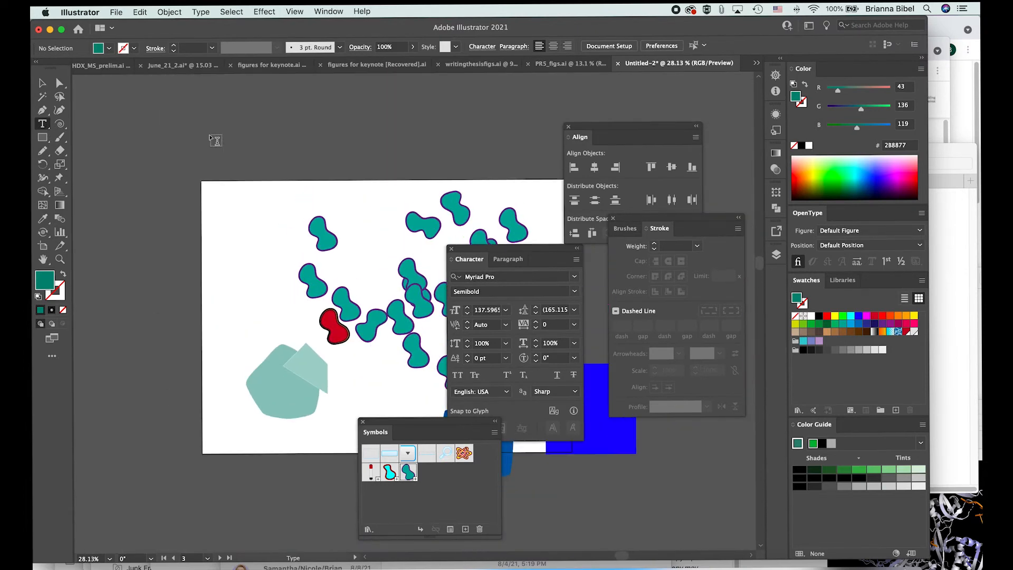
pyautogui.click(221, 199)
pyautogui.scroll(5, 221, 198)
pyautogui.scroll(-5, 222, 198)
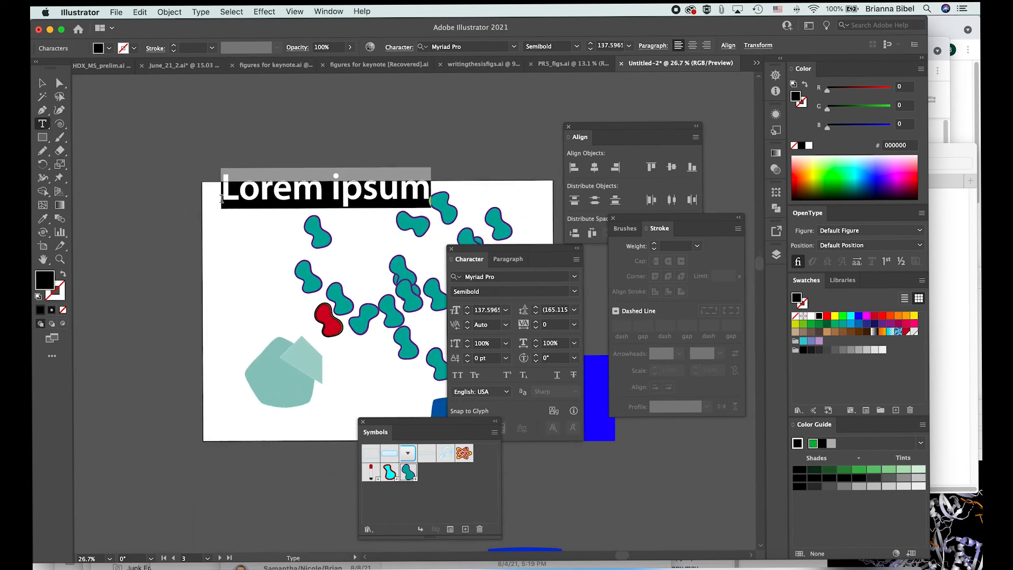
pyautogui.write('thghj')
# Step: Move the thghj text slightly down and delete the red shape together with the teal shapes around it
pyautogui.click(42, 83)
pyautogui.scroll(3, 347, 191)
pyautogui.moveTo(264, 188)
pyautogui.mouseDown()
pyautogui.moveTo(310, 161)
pyautogui.moveTo(264, 201)
pyautogui.mouseUp()
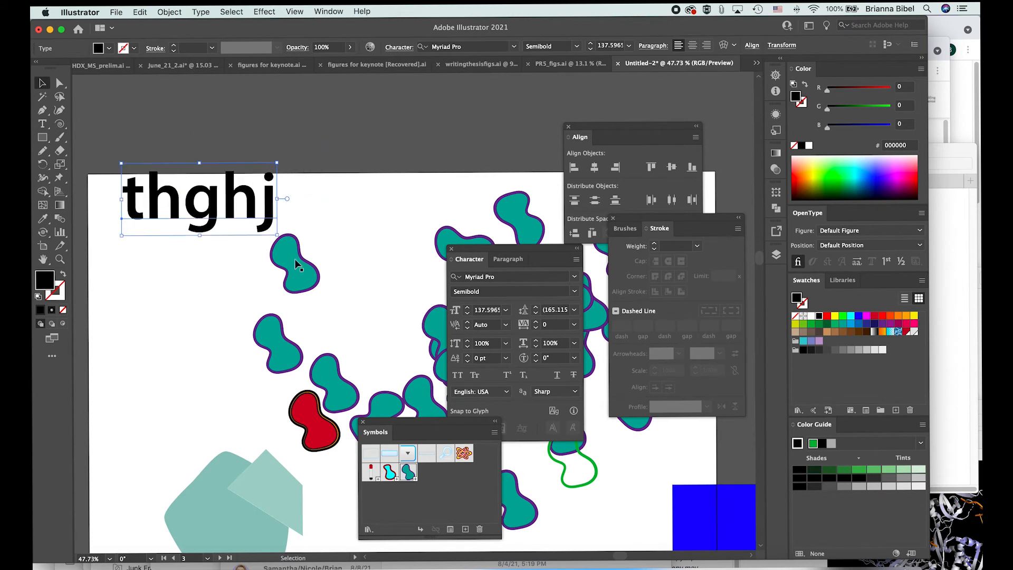
pyautogui.scroll(-5, 304, 266)
pyautogui.moveTo(283, 249); pyautogui.dragTo(410, 364)
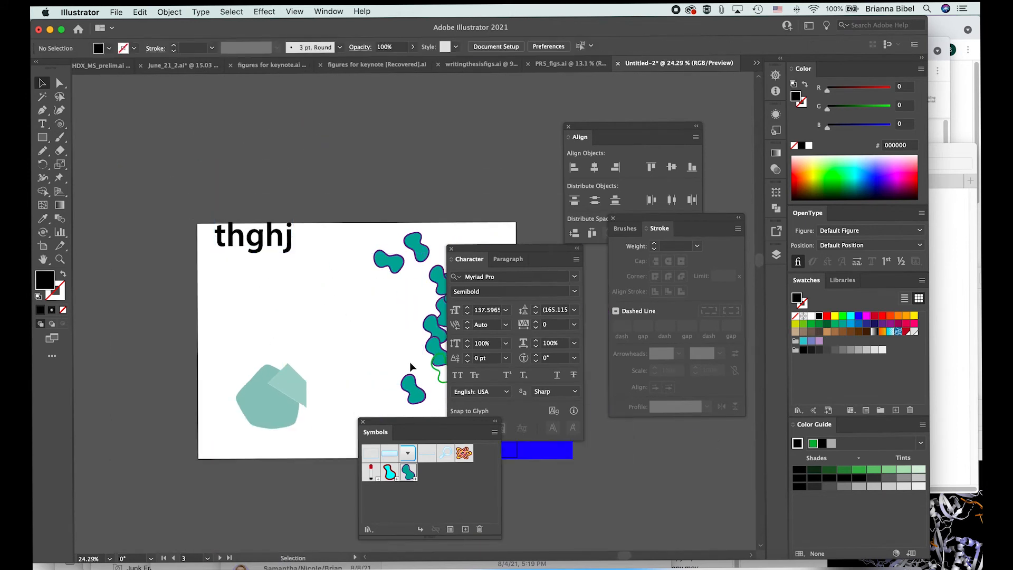
# Step: Resize the thghj text to about 195 pt, with its horizontal scale set to 100%
pyautogui.moveTo(272, 237); pyautogui.dragTo(274, 339)
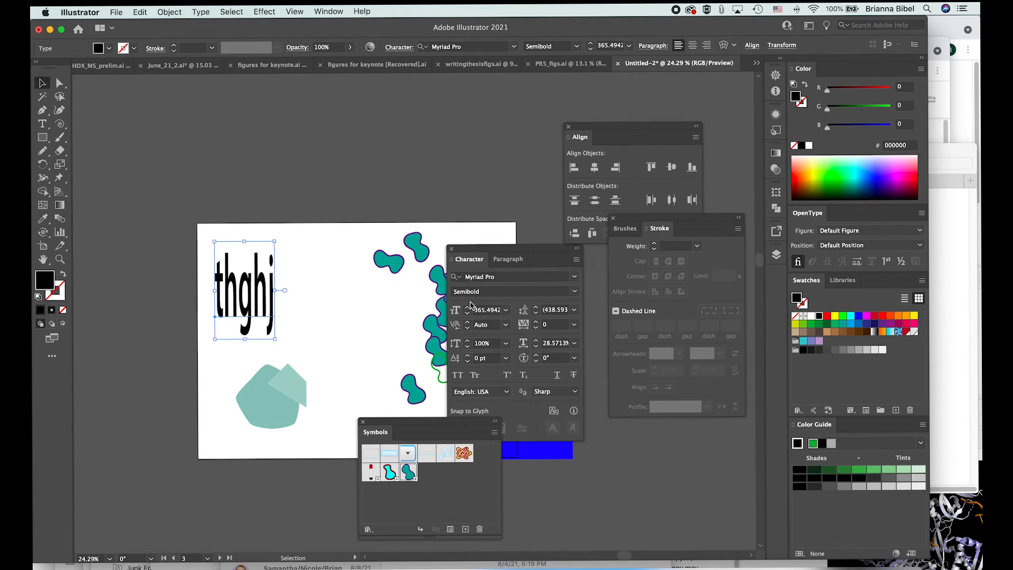
pyautogui.click(574, 343)
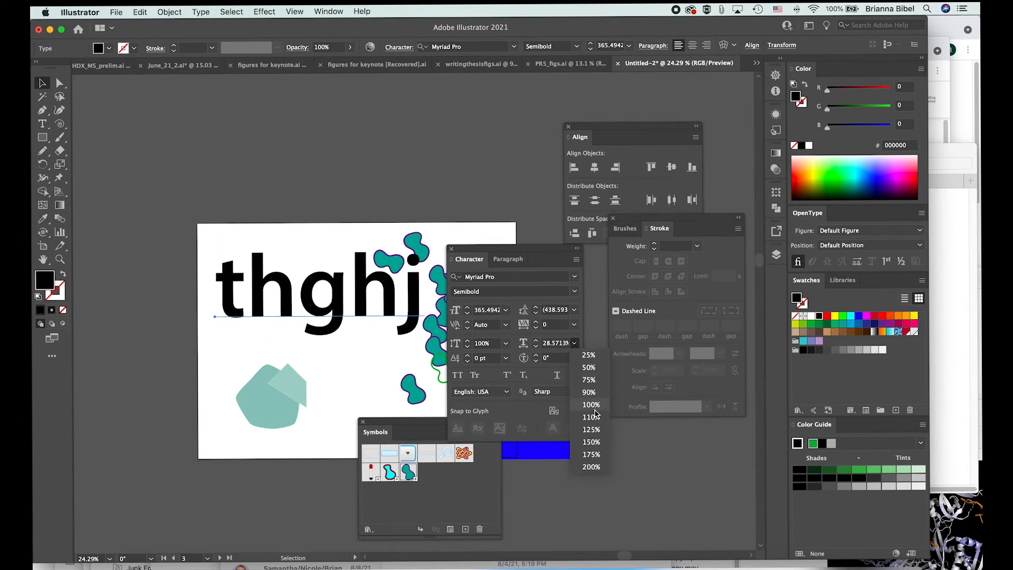
pyautogui.click(595, 409)
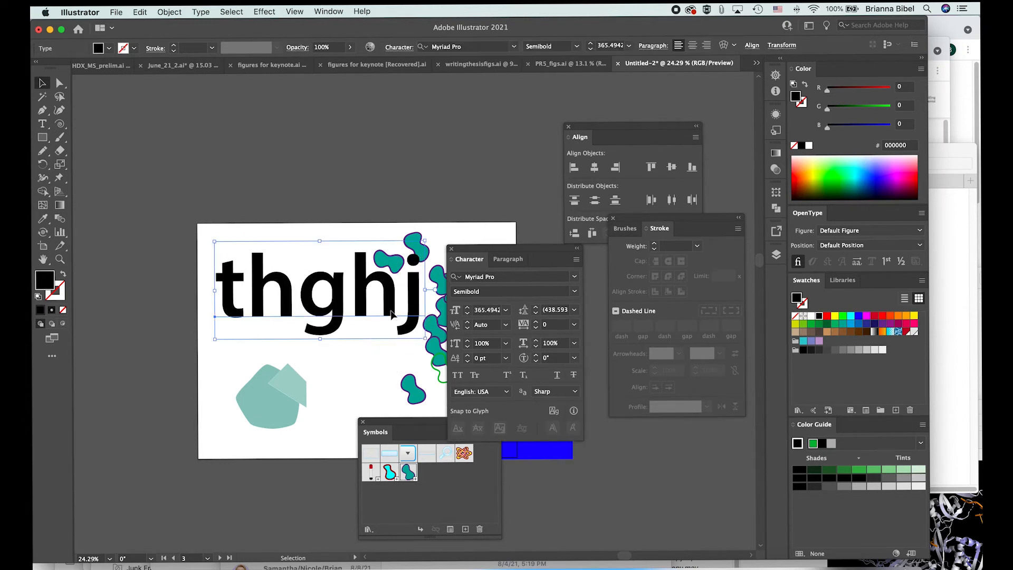
pyautogui.moveTo(426, 338); pyautogui.dragTo(327, 305)
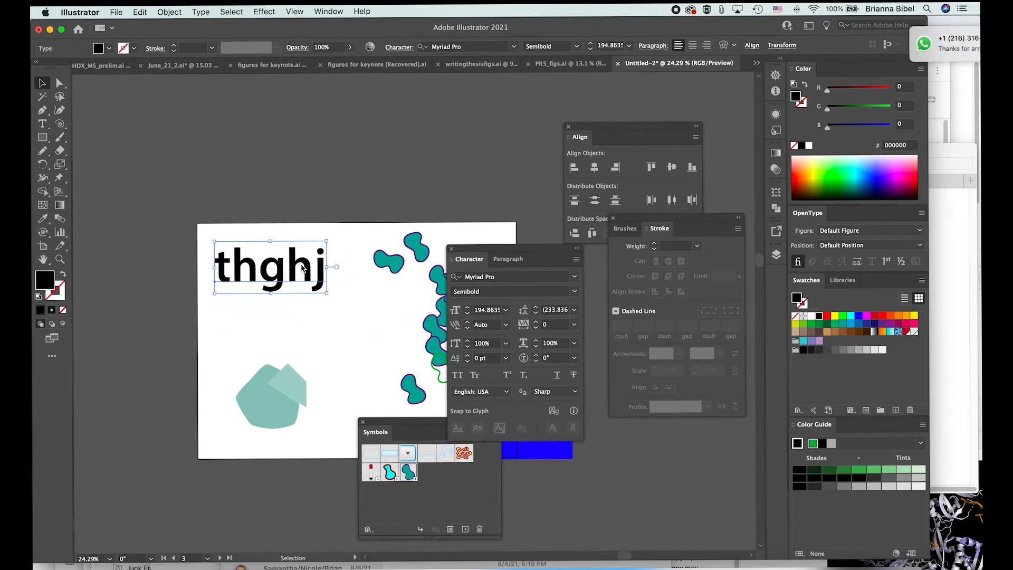
# Step: Convert the thghj point text to area type and enlarge its frame in height and width
pyautogui.doubleClick(337, 267)
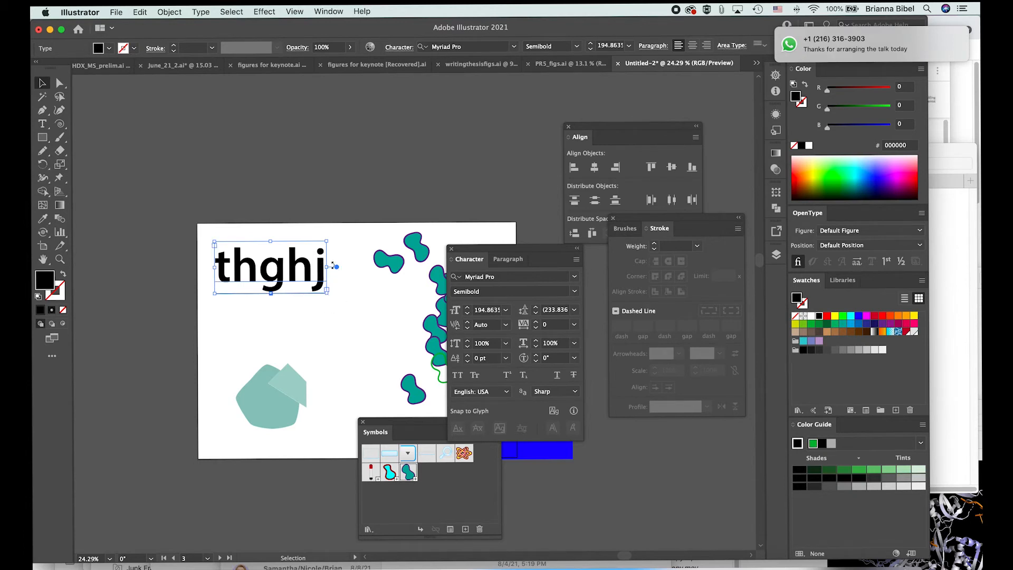
pyautogui.moveTo(327, 292); pyautogui.dragTo(347, 394)
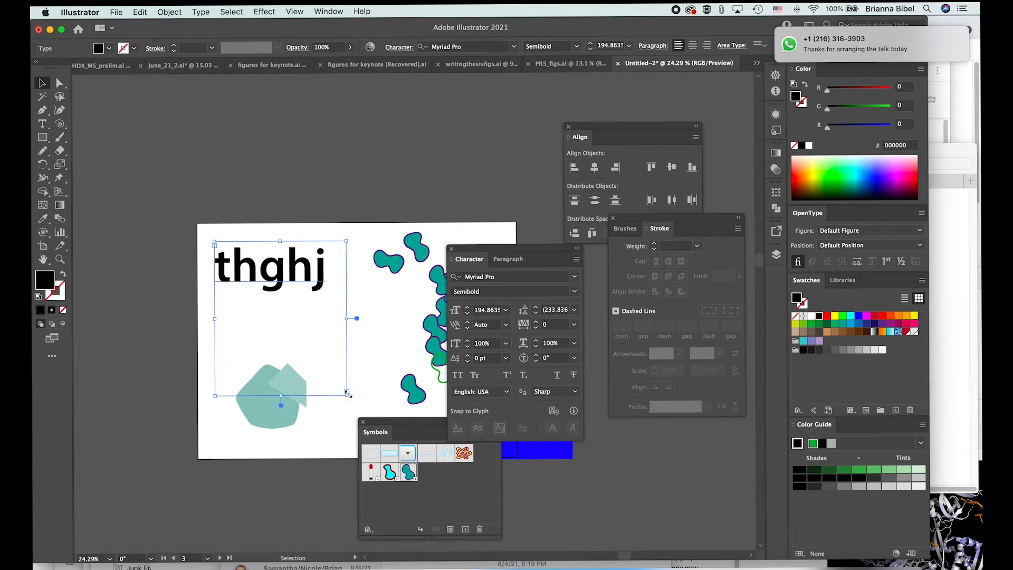
pyautogui.moveTo(347, 318); pyautogui.dragTo(374, 318)
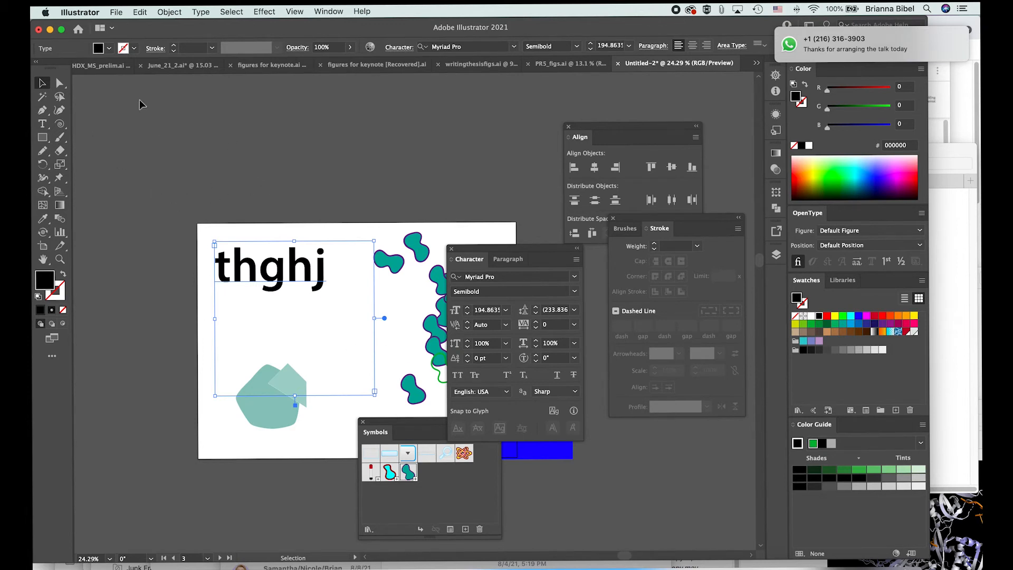
# Step: With the Touch Type tool, rotate the first h clockwise and lower the second h below the baseline
pyautogui.moveTo(43, 124); pyautogui.dragTo(77, 192)
pyautogui.moveTo(43, 125); pyautogui.dragTo(92, 206)
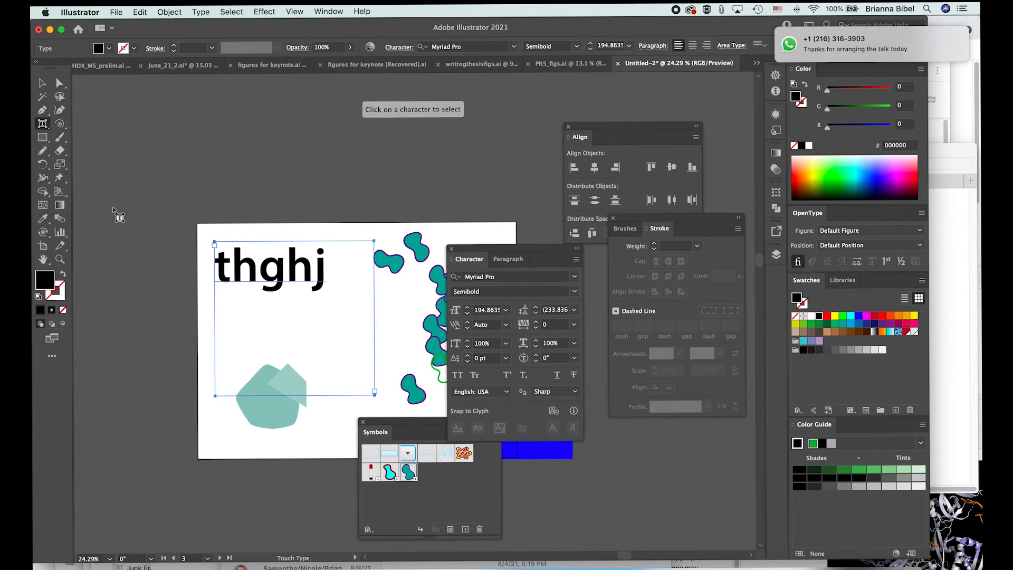
pyautogui.click(257, 252)
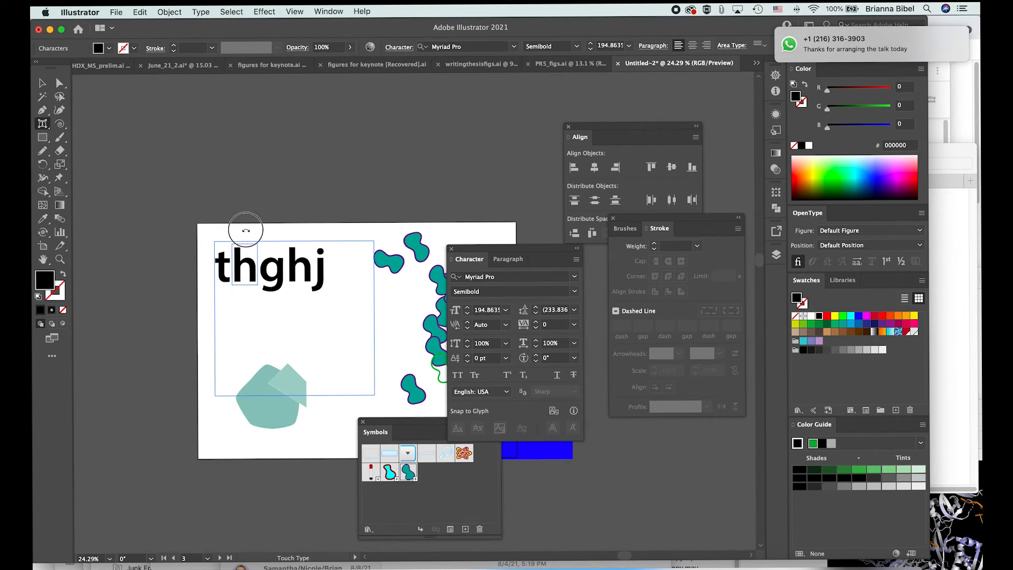
pyautogui.moveTo(244, 222); pyautogui.dragTo(255, 245)
pyautogui.click(314, 275)
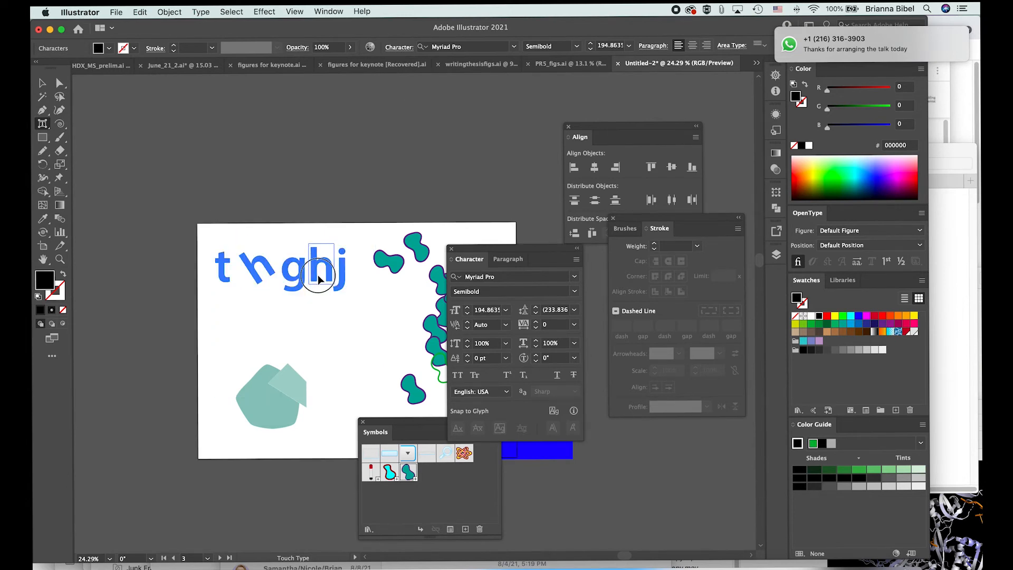
pyautogui.moveTo(319, 280); pyautogui.dragTo(320, 321)
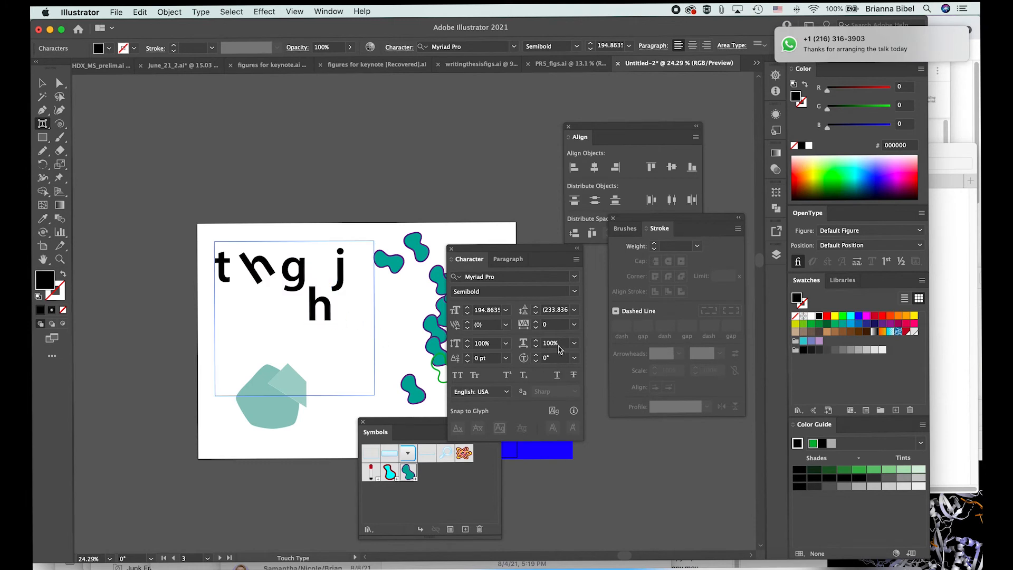
# Step: Look through the leading presets and the paragraph alignment, indent and spacing settings for the text
pyautogui.click(574, 311)
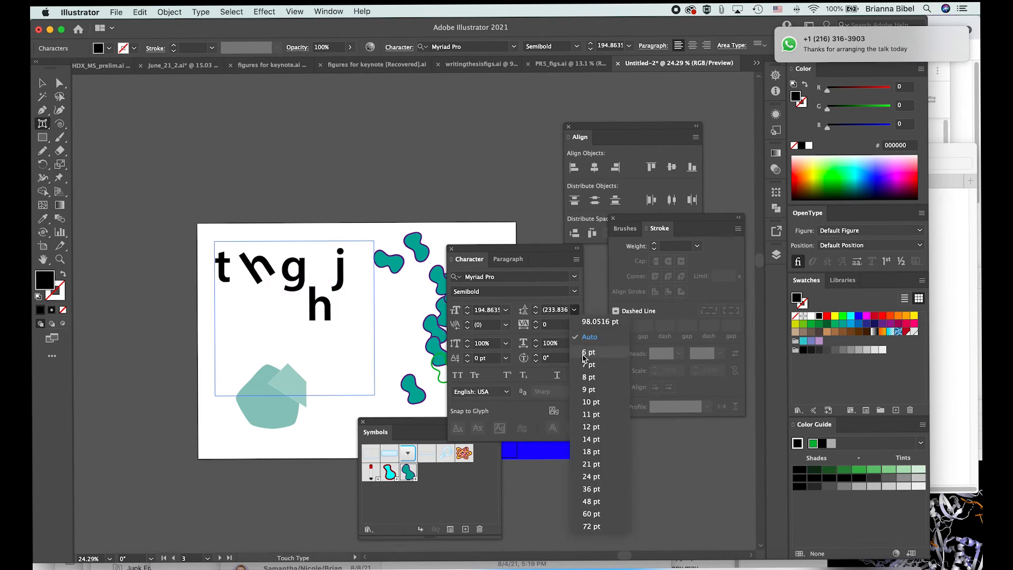
pyautogui.click(449, 329)
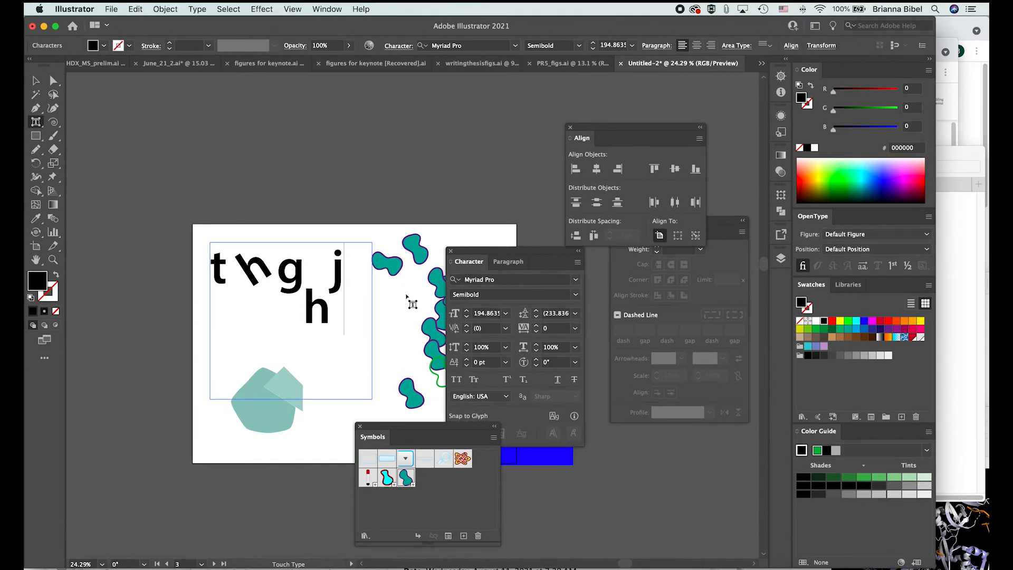
pyautogui.click(508, 262)
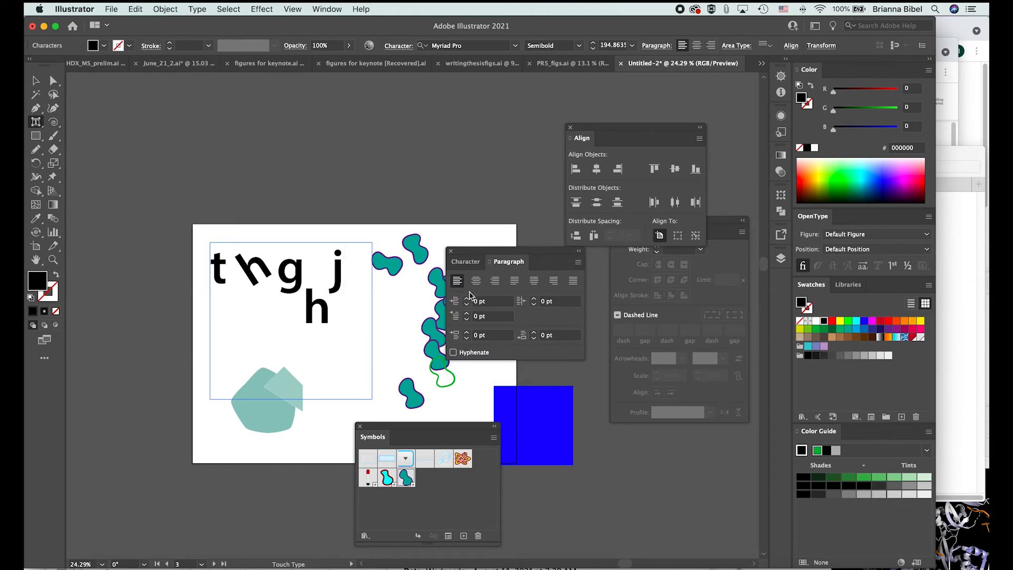
pyautogui.click(471, 264)
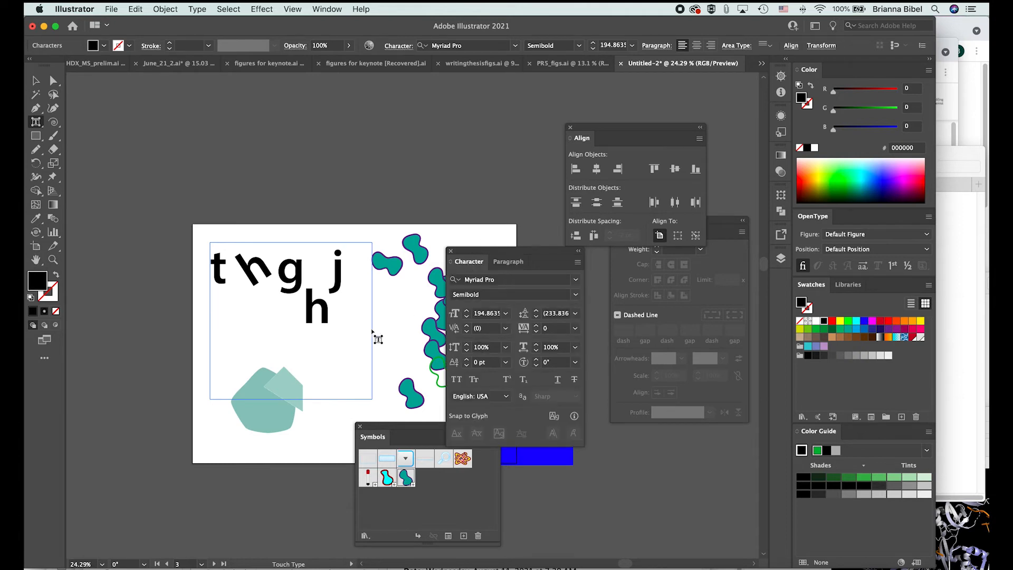
# Step: Shrink the area text frame until letters overflow, enlarge it so the j wraps to a second line, and deselect it
pyautogui.click(35, 80)
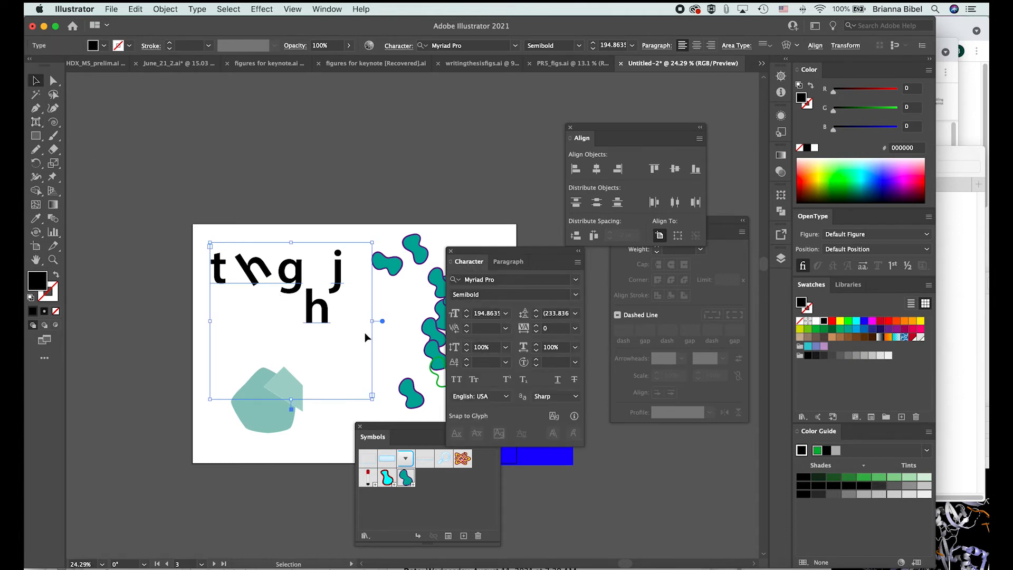
pyautogui.moveTo(372, 395); pyautogui.dragTo(287, 321)
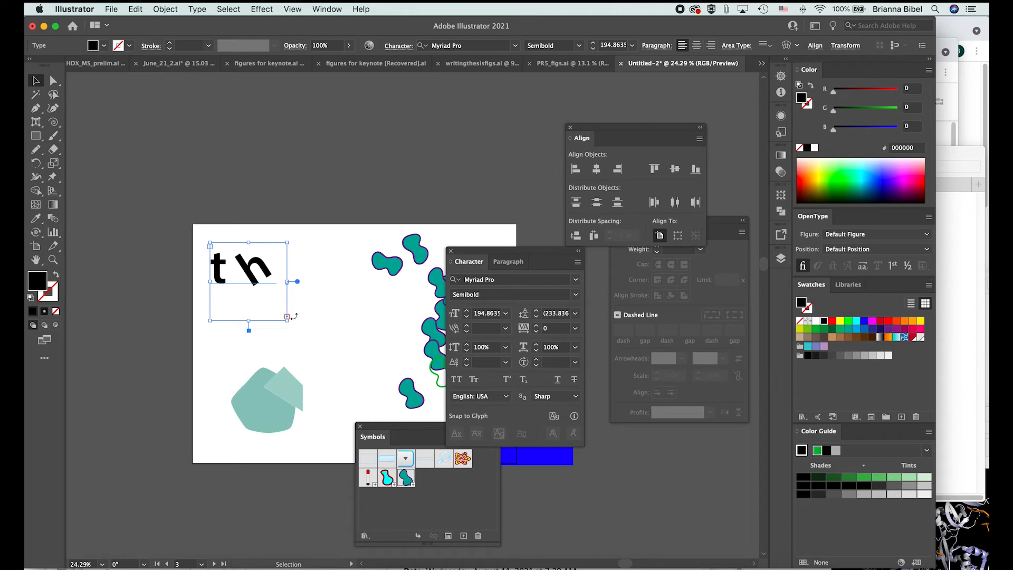
pyautogui.click(287, 318)
pyautogui.click(286, 318)
pyautogui.moveTo(286, 317); pyautogui.dragTo(340, 364)
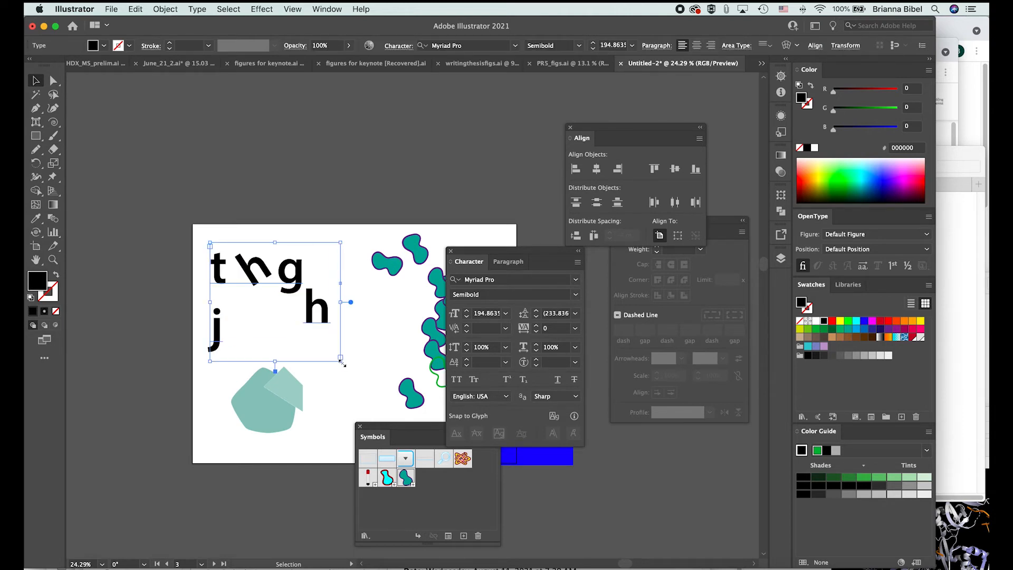
pyautogui.click(400, 134)
# Step: Browse the available font families and the Myriad Pro font styles, keeping Semibold
pyautogui.scroll(-3, 400, 134)
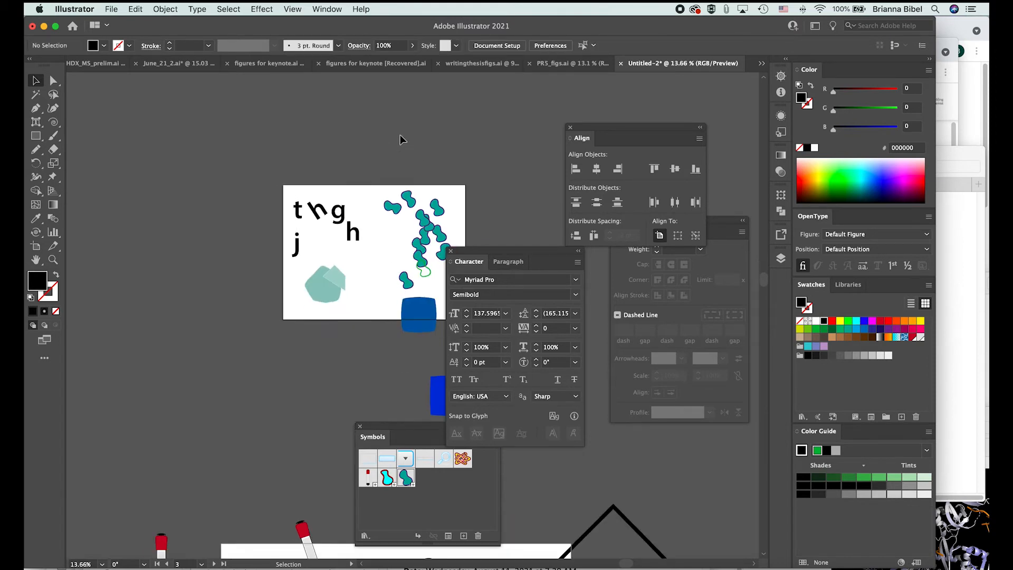
pyautogui.scroll(2, 400, 133)
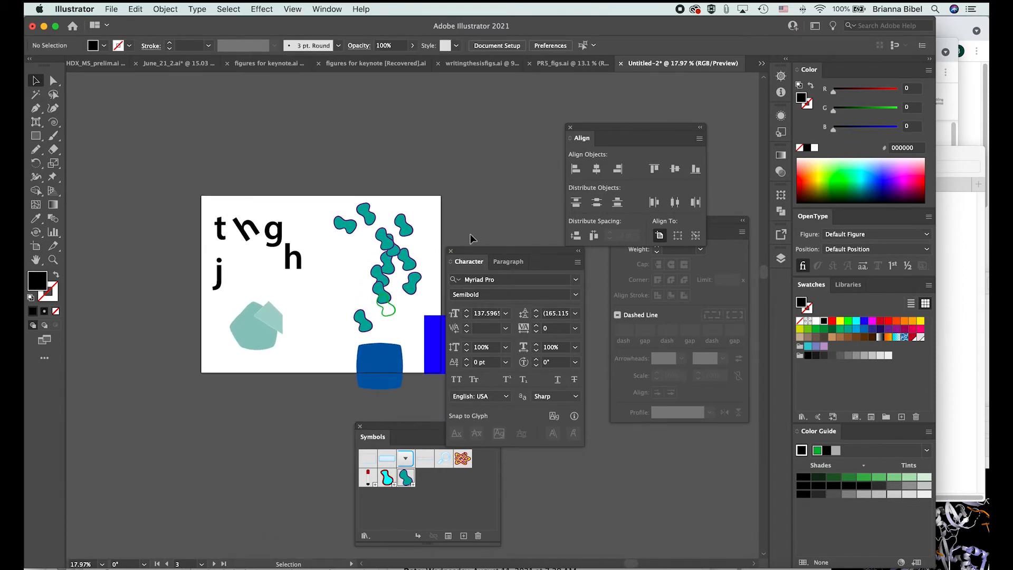
pyautogui.click(575, 280)
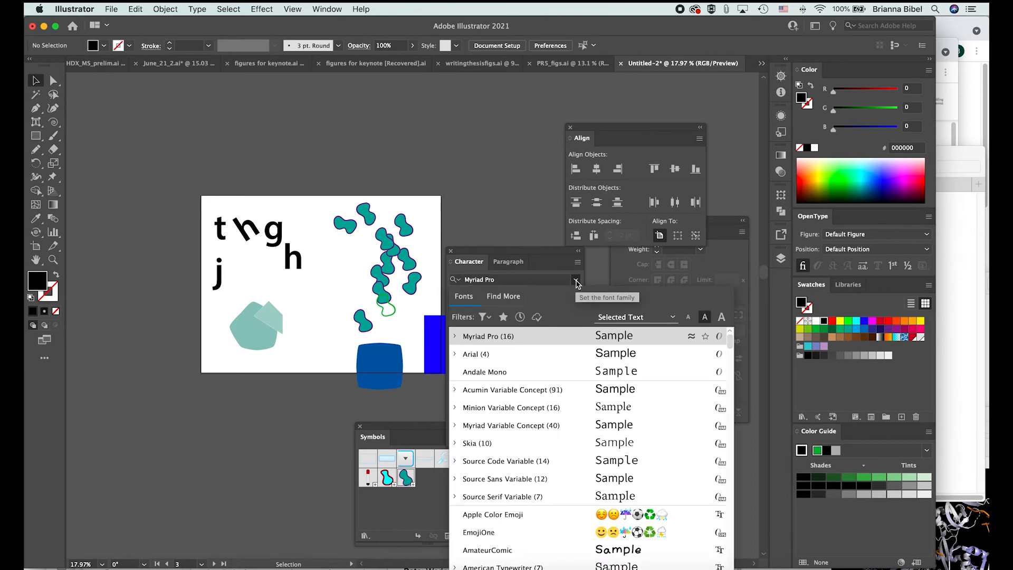
pyautogui.scroll(-20, 566, 395)
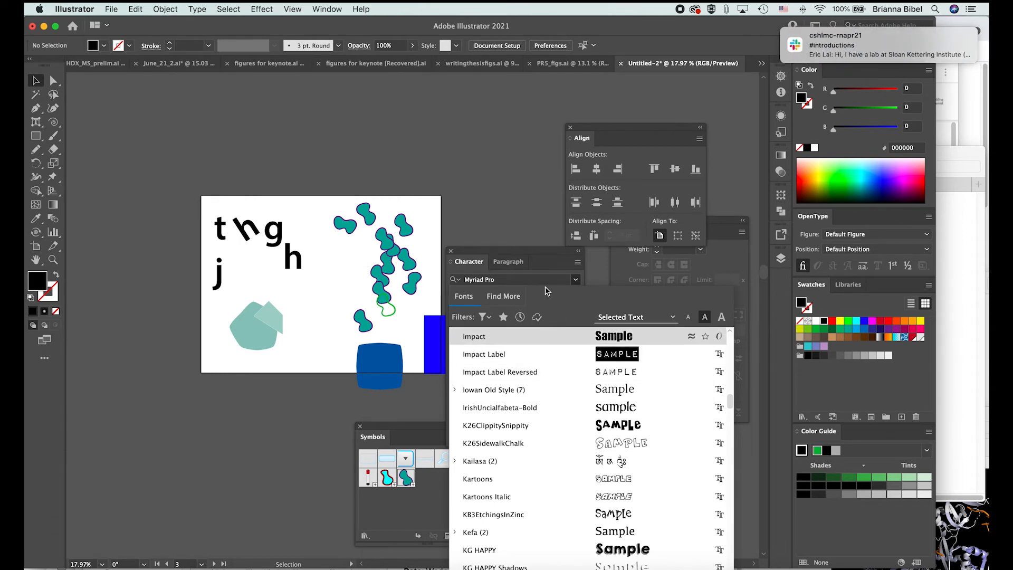
pyautogui.click(567, 280)
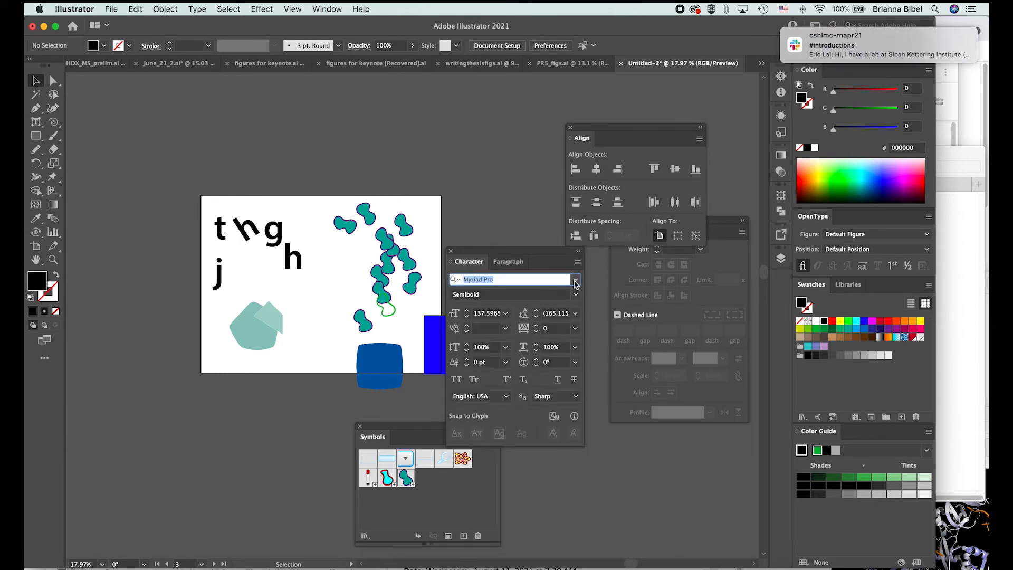
pyautogui.click(576, 285)
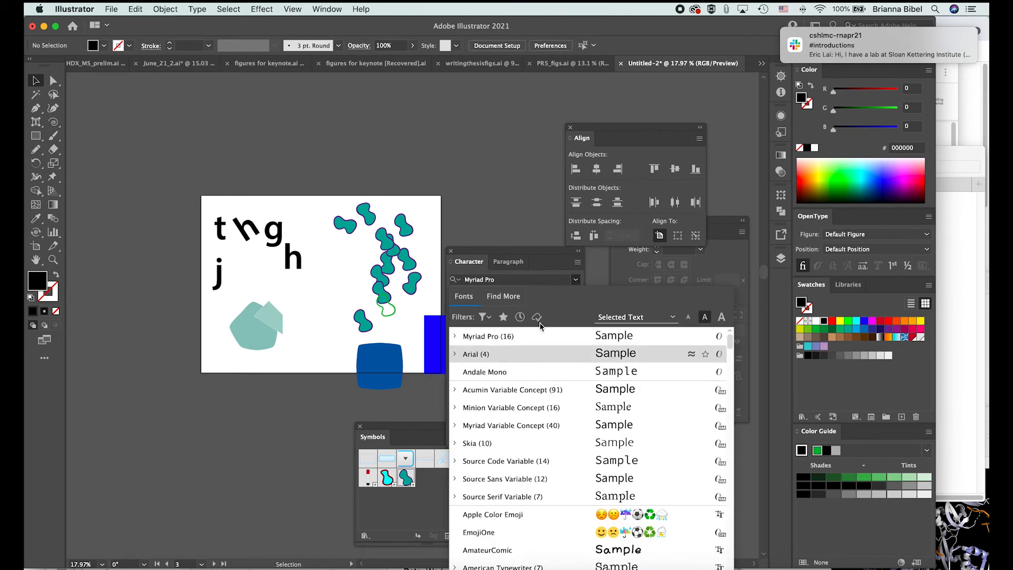
pyautogui.click(534, 268)
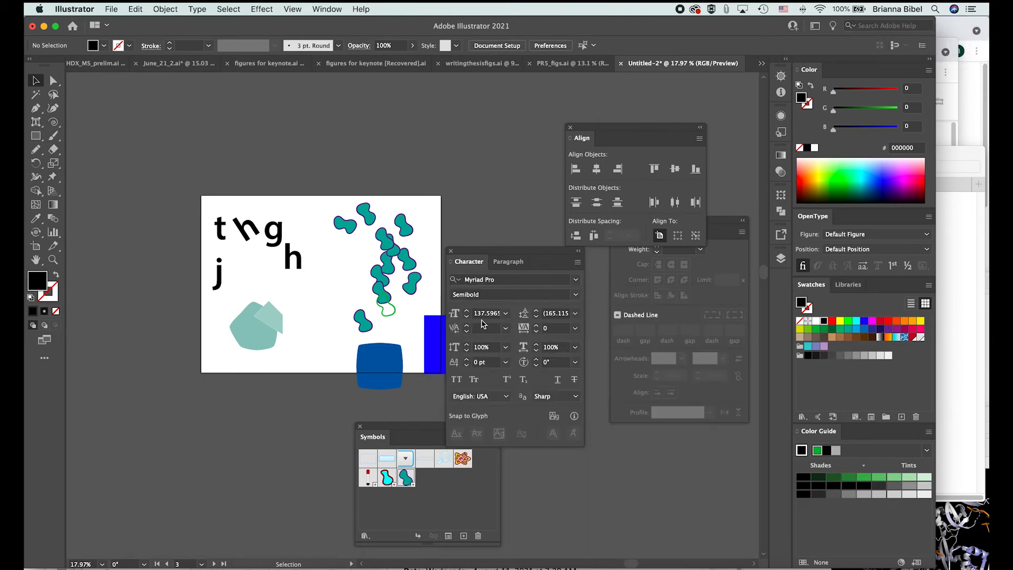
pyautogui.click(576, 295)
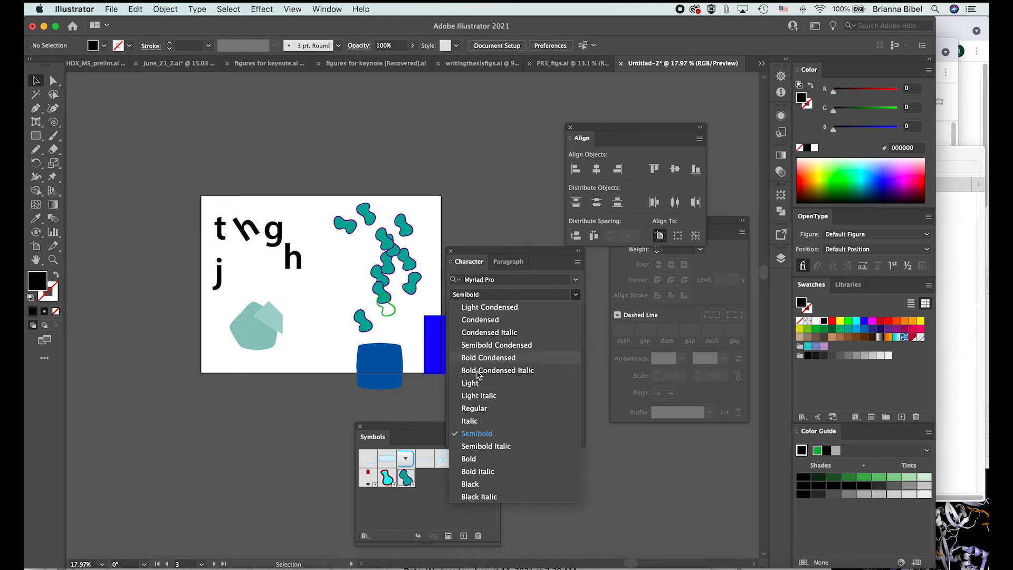
pyautogui.click(474, 434)
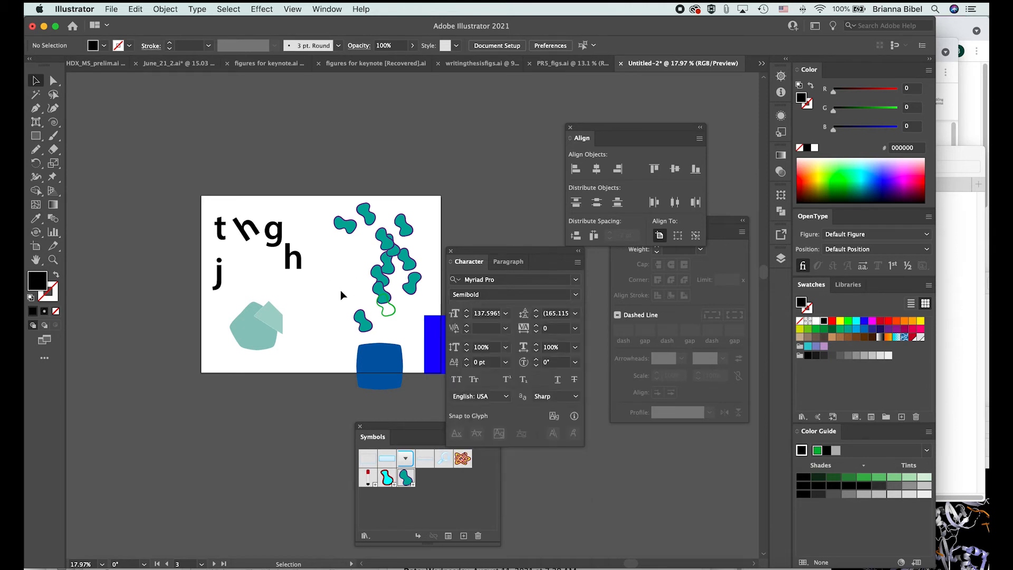
# Step: Move the translucent polygon group to the right and select the area text frame above it
pyautogui.moveTo(279, 337); pyautogui.dragTo(308, 322)
pyautogui.scroll(1, 310, 326)
pyautogui.scroll(-2, 310, 326)
pyautogui.keyDown('alt'); pyautogui.scroll(-1, 308, 322); pyautogui.keyUp('alt')
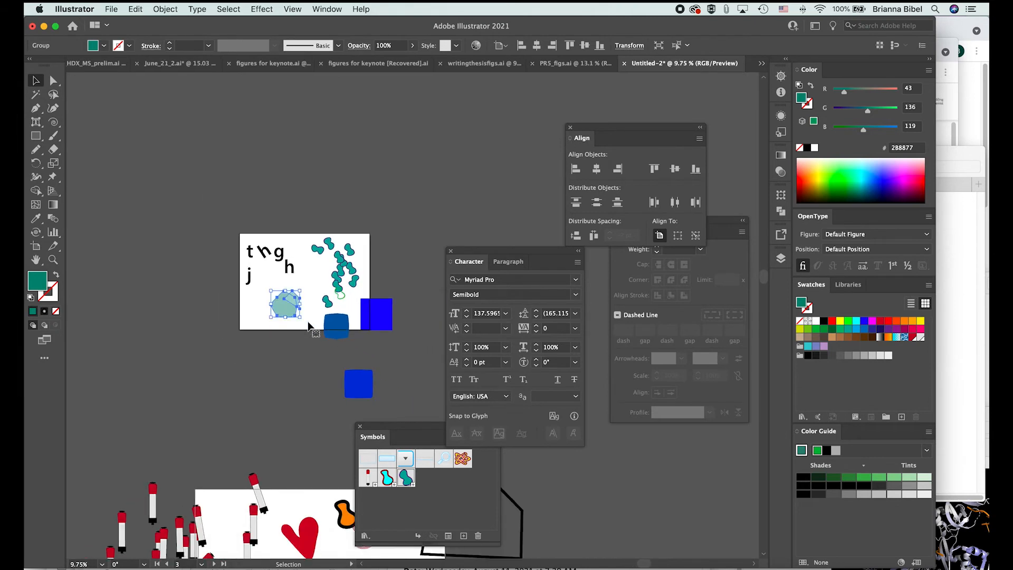
pyautogui.scroll(-8, 308, 322)
pyautogui.scroll(-1, 308, 321)
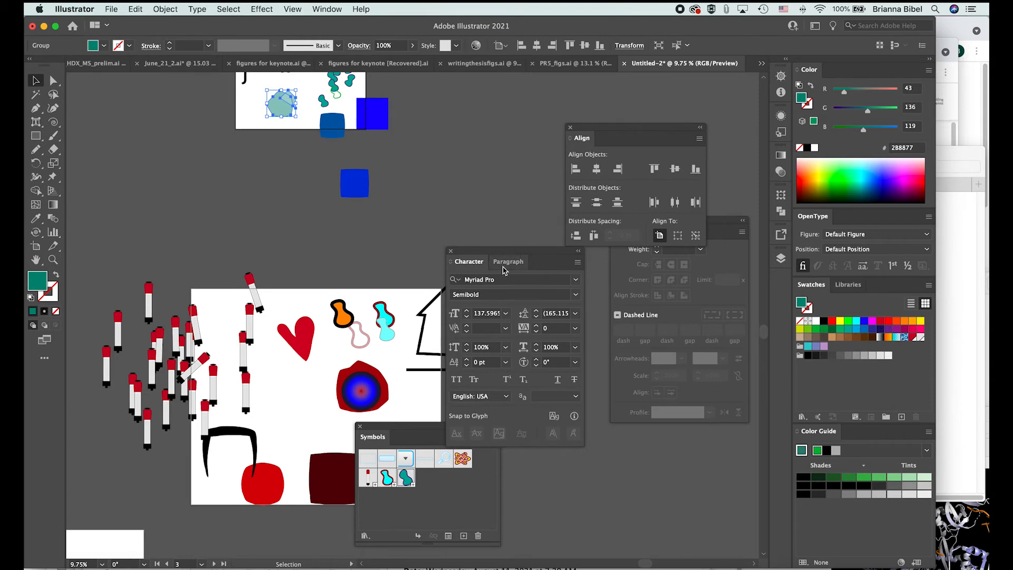
pyautogui.scroll(5, 321, 277)
pyautogui.click(285, 190)
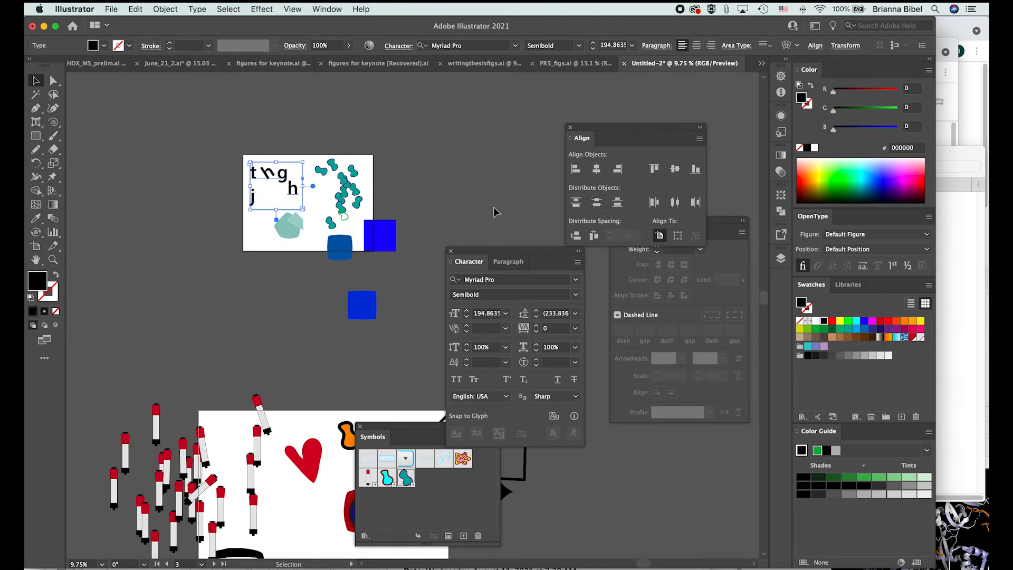
pyautogui.click(327, 11)
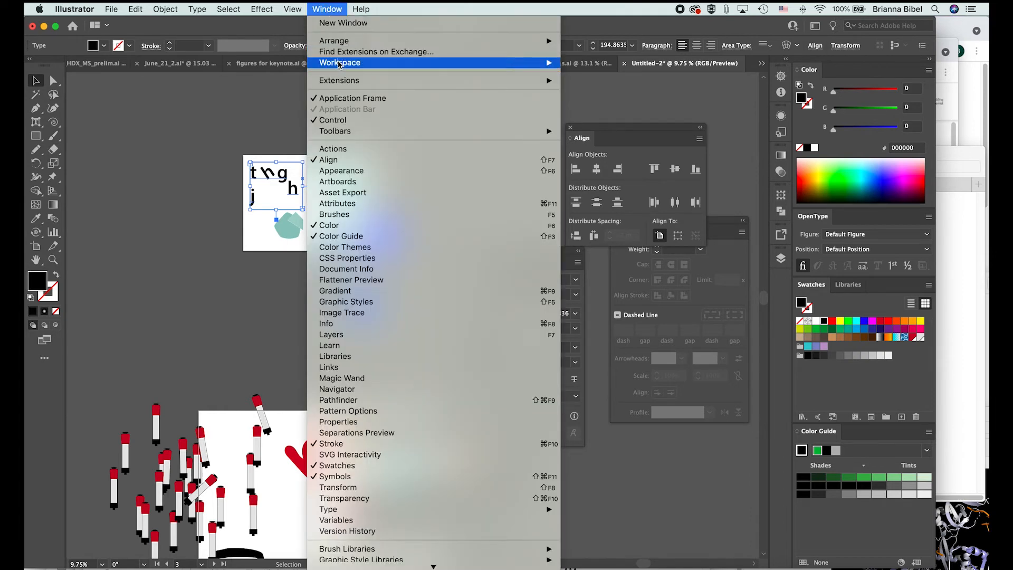
pyautogui.moveTo(549, 63)
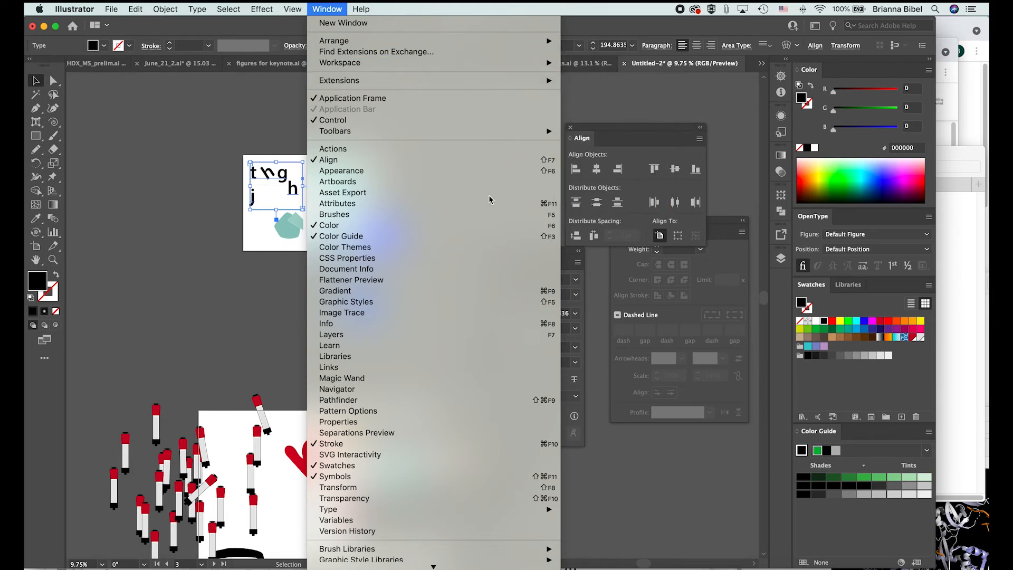
pyautogui.scroll(-5, 464, 346)
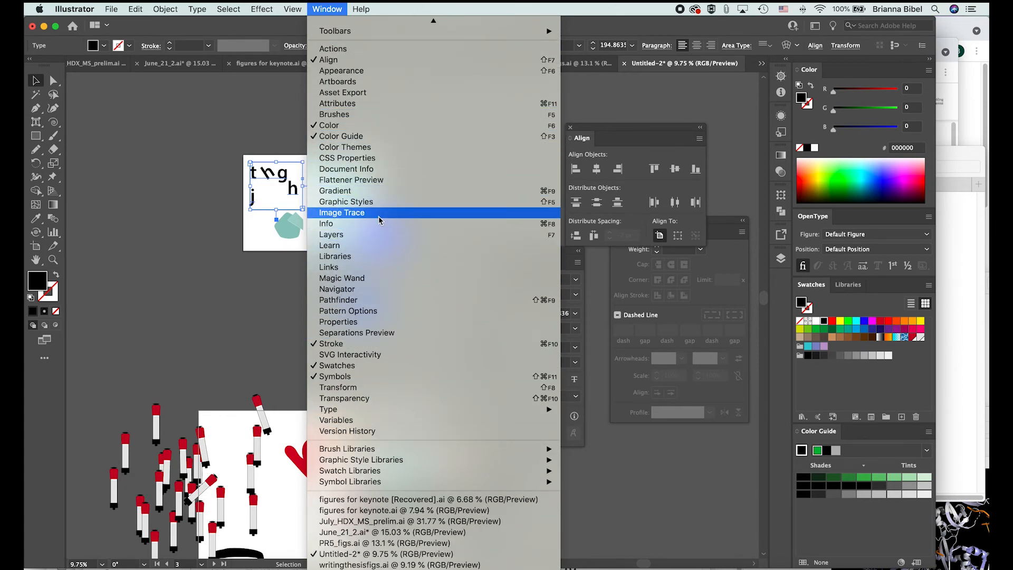
pyautogui.scroll(5, 378, 217)
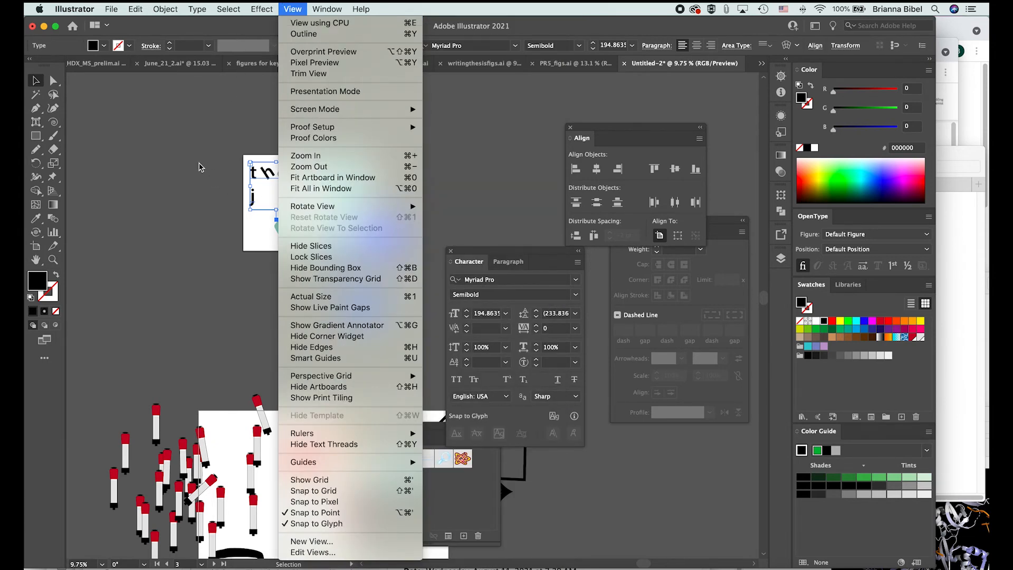
pyautogui.click(184, 183)
# Step: Look across the document's artboards and find an empty portrait artboard to draw on
pyautogui.scroll(3, 204, 176)
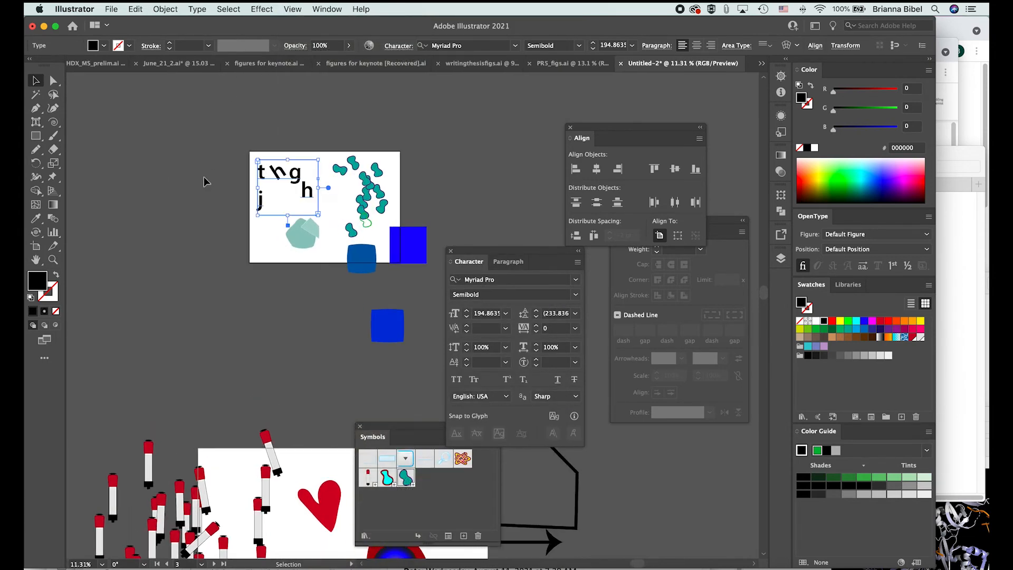
pyautogui.scroll(-8, 203, 179)
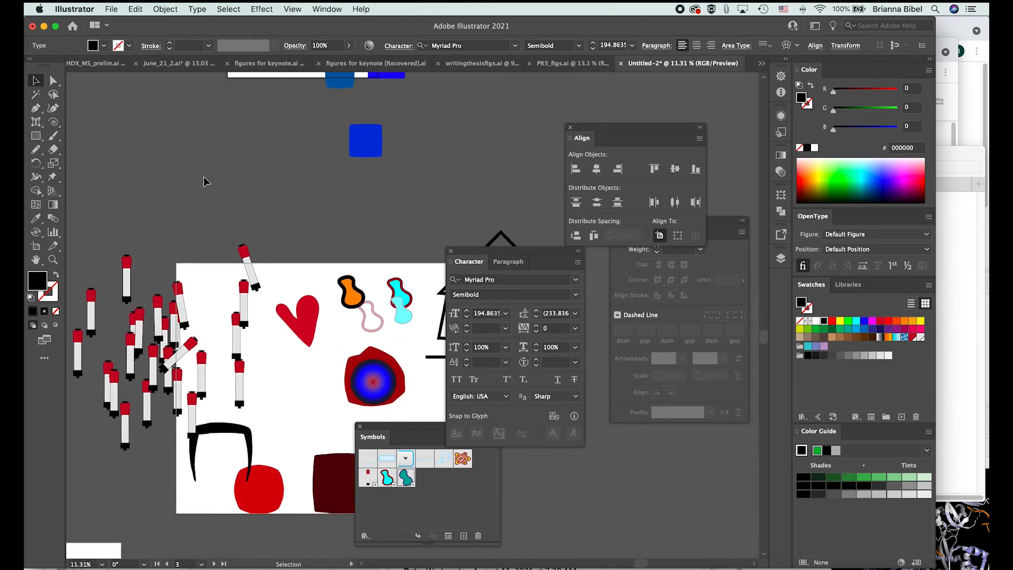
pyautogui.scroll(-3, 203, 180)
pyautogui.hscroll(2, 204, 179)
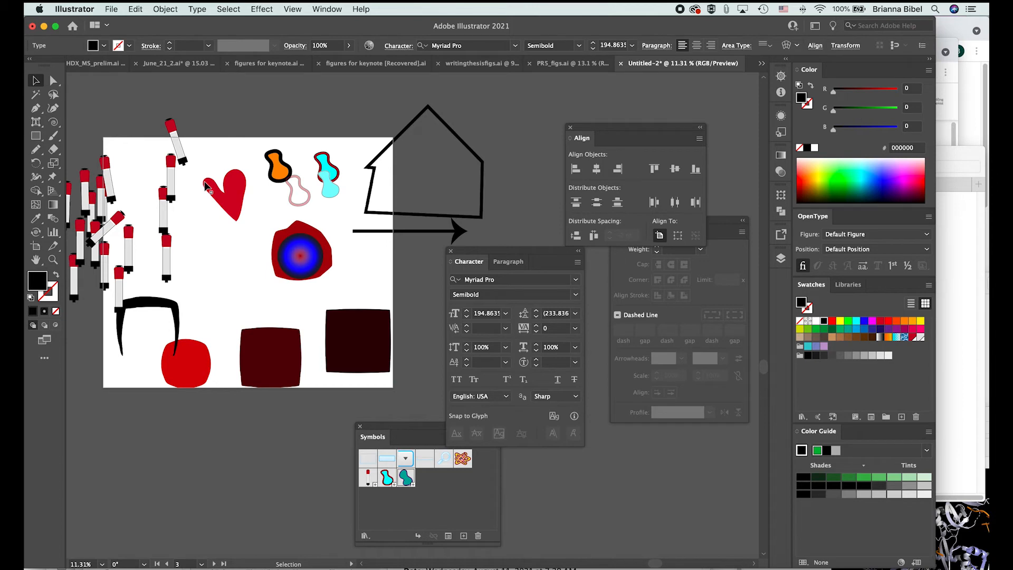
pyautogui.hscroll(-10, 205, 183)
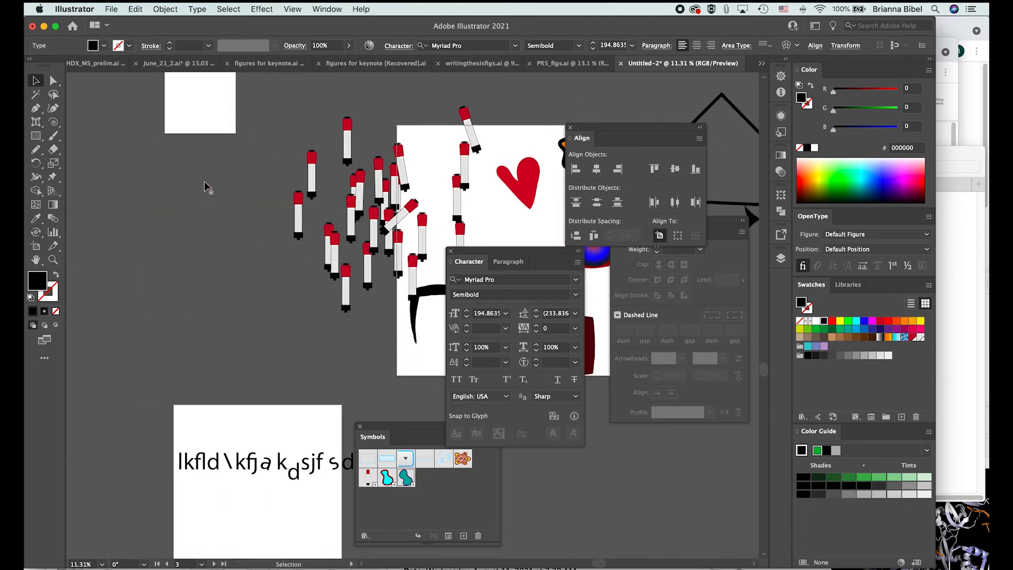
pyautogui.hscroll(4, 204, 182)
pyautogui.scroll(-2, 204, 182)
pyautogui.hscroll(8, 204, 181)
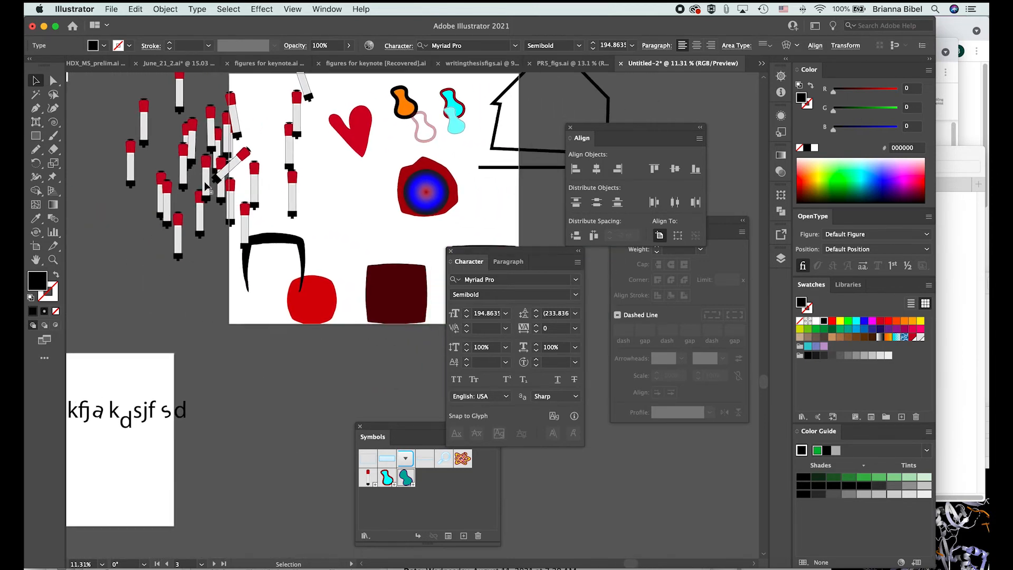
pyautogui.scroll(9, 204, 181)
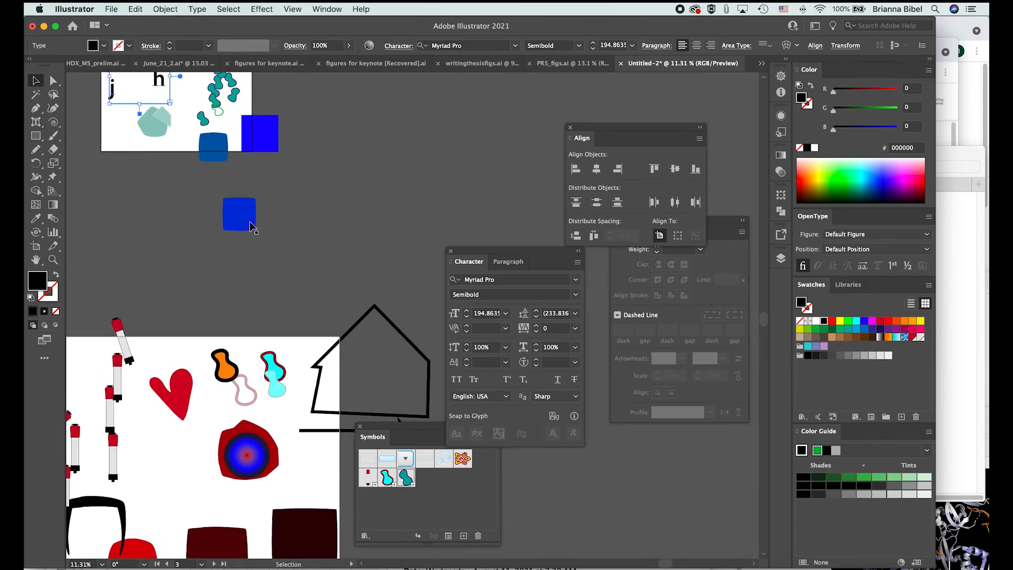
pyautogui.scroll(3, 249, 224)
pyautogui.hscroll(-8, 249, 224)
pyautogui.scroll(7, 249, 224)
pyautogui.scroll(-15, 250, 223)
pyautogui.hscroll(-6, 249, 224)
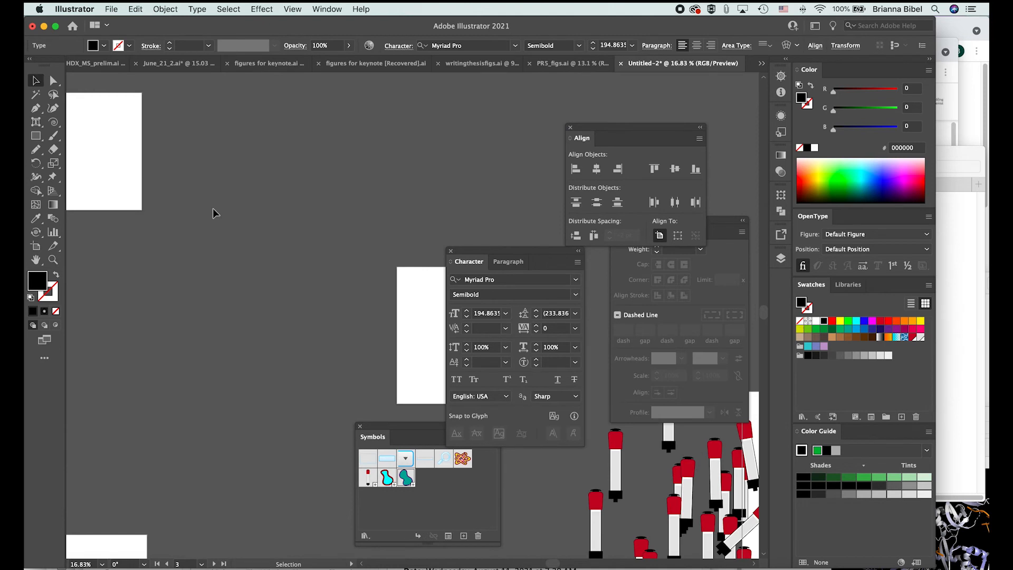
pyautogui.scroll(5, 213, 208)
pyautogui.hscroll(5, 213, 208)
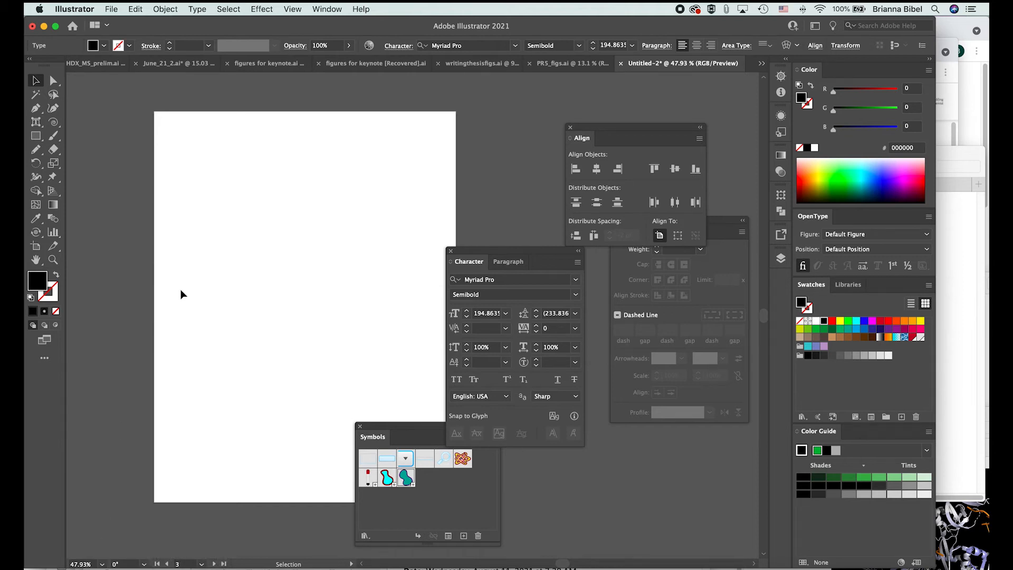
# Step: Draw an open two-segment roof path with the Pen tool and swap its fill and stroke for a black outline without fill
pyautogui.press('p')
pyautogui.click(242, 208)
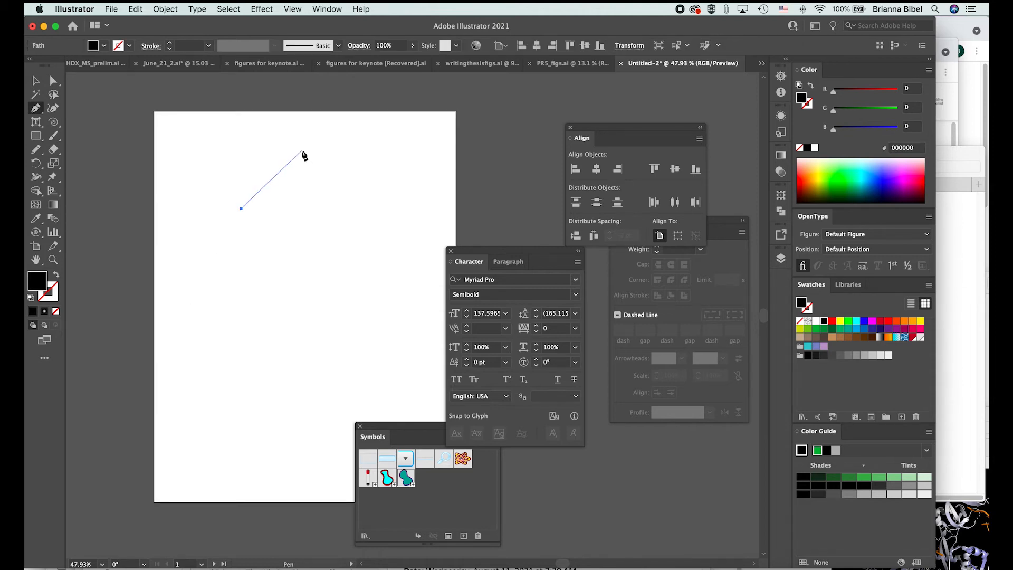
pyautogui.click(301, 151)
pyautogui.click(362, 207)
pyautogui.press('v')
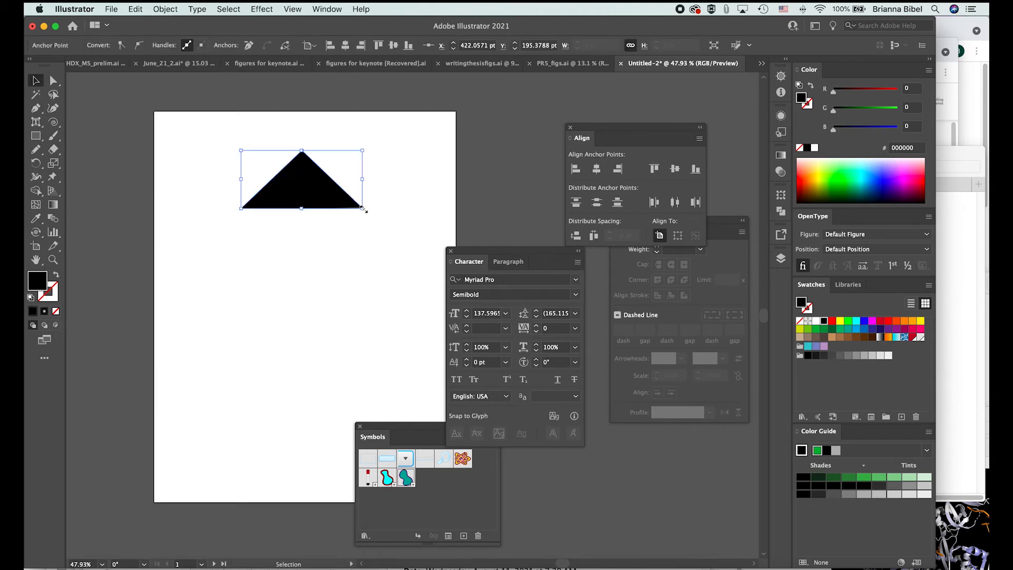
pyautogui.click(813, 85)
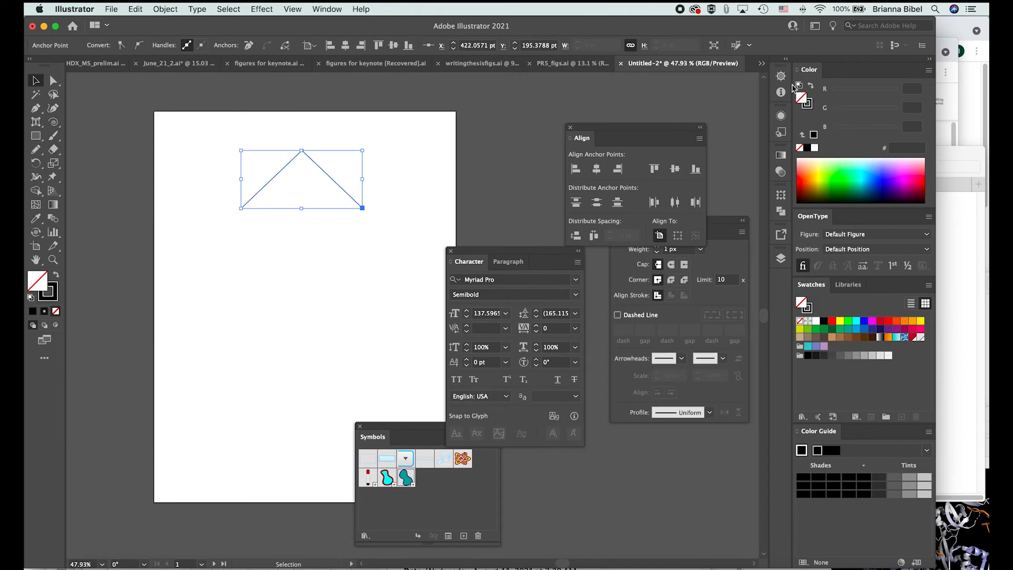
pyautogui.click(391, 132)
pyautogui.click(323, 174)
pyautogui.click(290, 298)
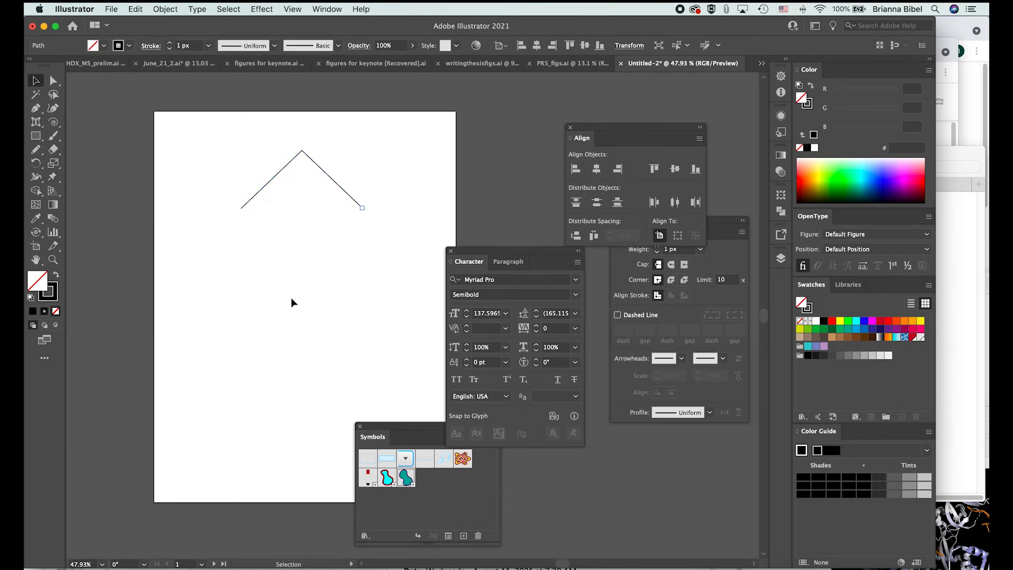
# Step: Draw a separate open three-sided path for the walls and floor below the roof, with a black stroke and no fill
pyautogui.press('p')
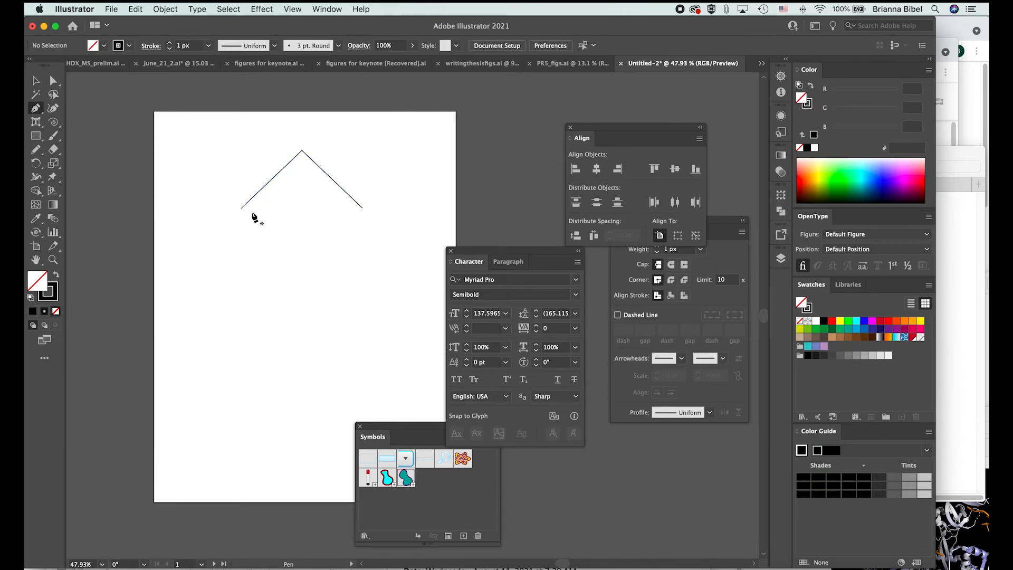
pyautogui.click(811, 85)
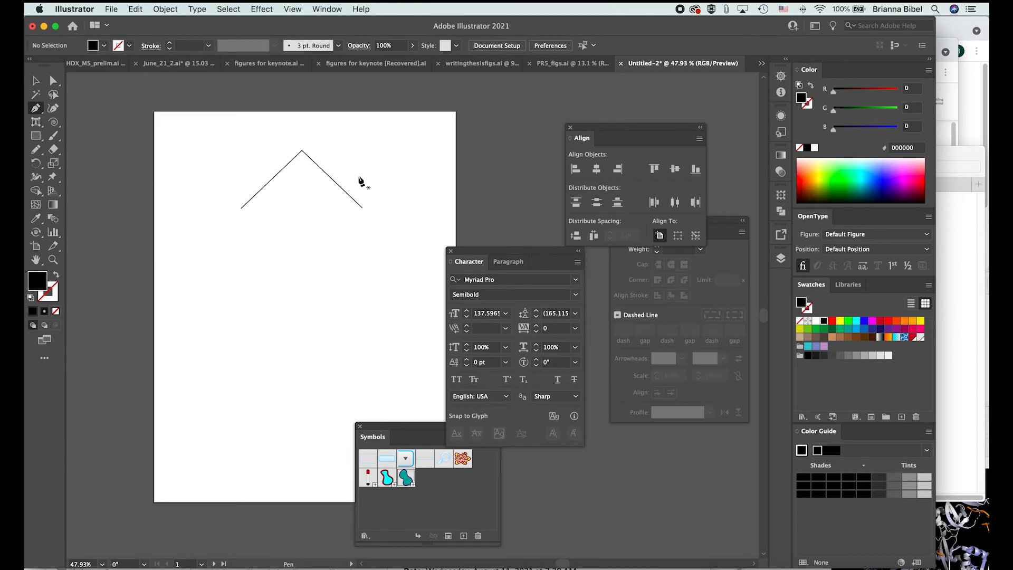
pyautogui.click(251, 208)
pyautogui.click(251, 278)
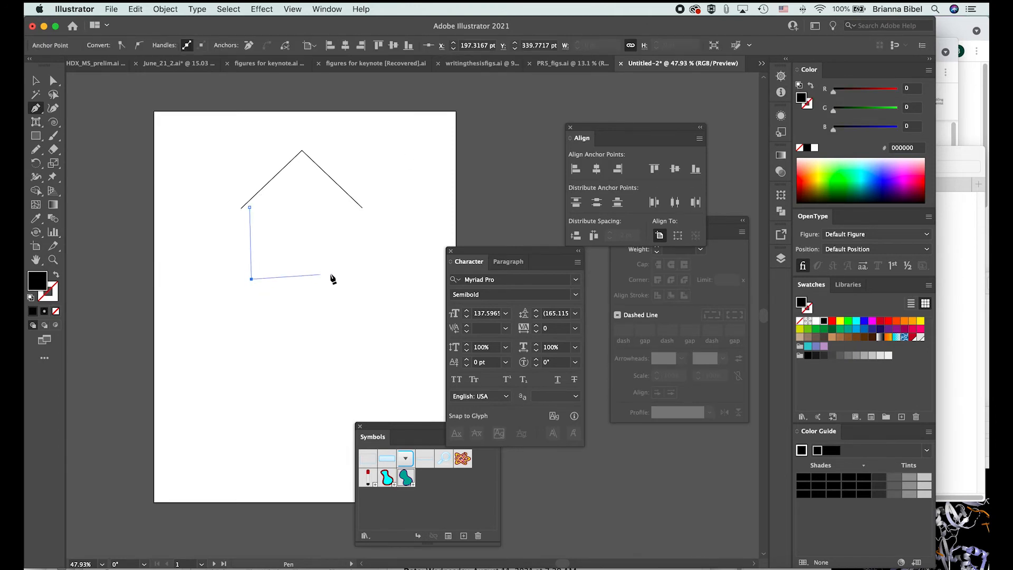
pyautogui.click(367, 274)
pyautogui.click(355, 215)
pyautogui.press('v')
pyautogui.click(811, 85)
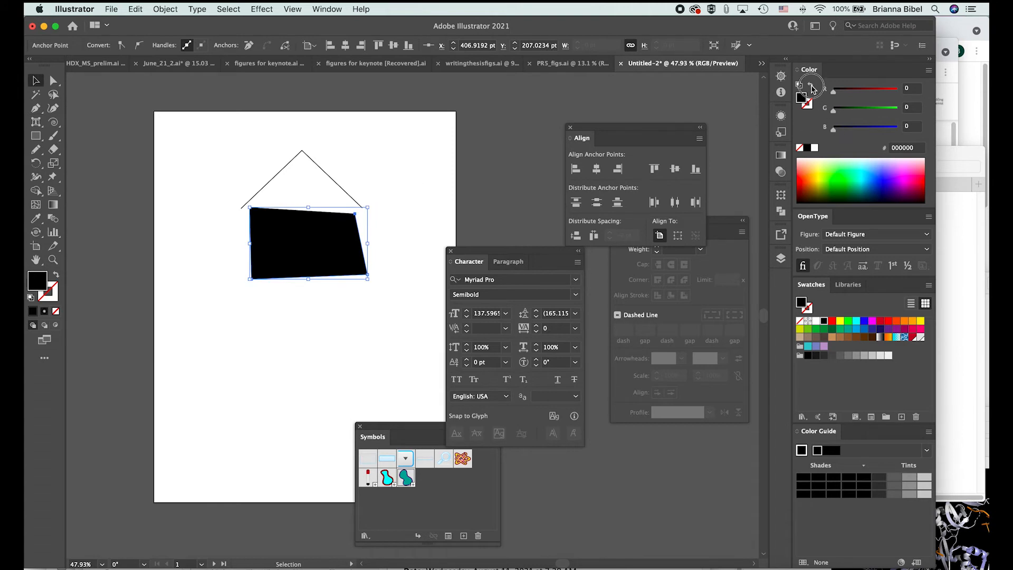
pyautogui.click(347, 151)
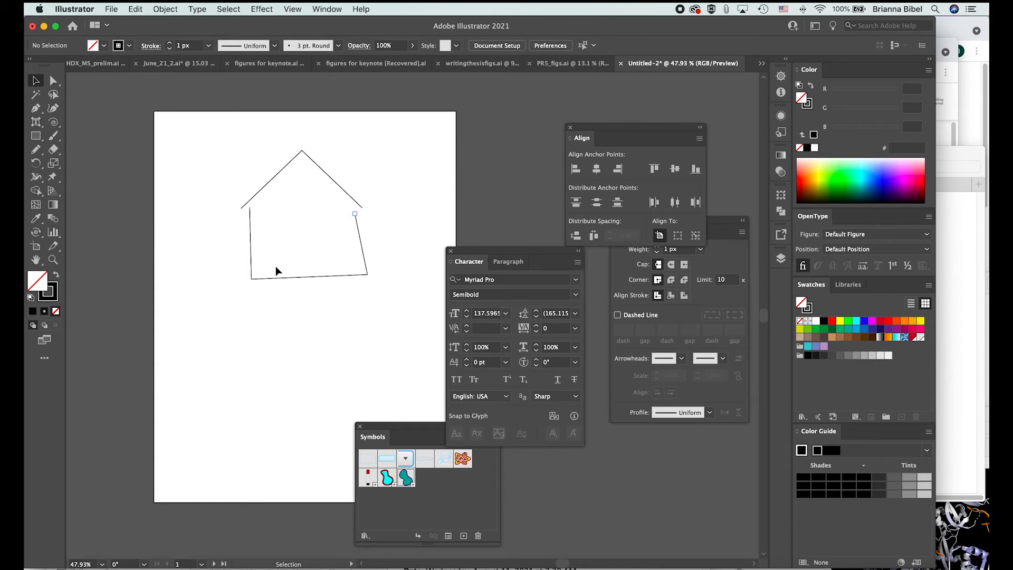
# Step: Select the left end points of the roof and wall paths and join them with a straight segment
pyautogui.scroll(3, 275, 266)
pyautogui.press('a')
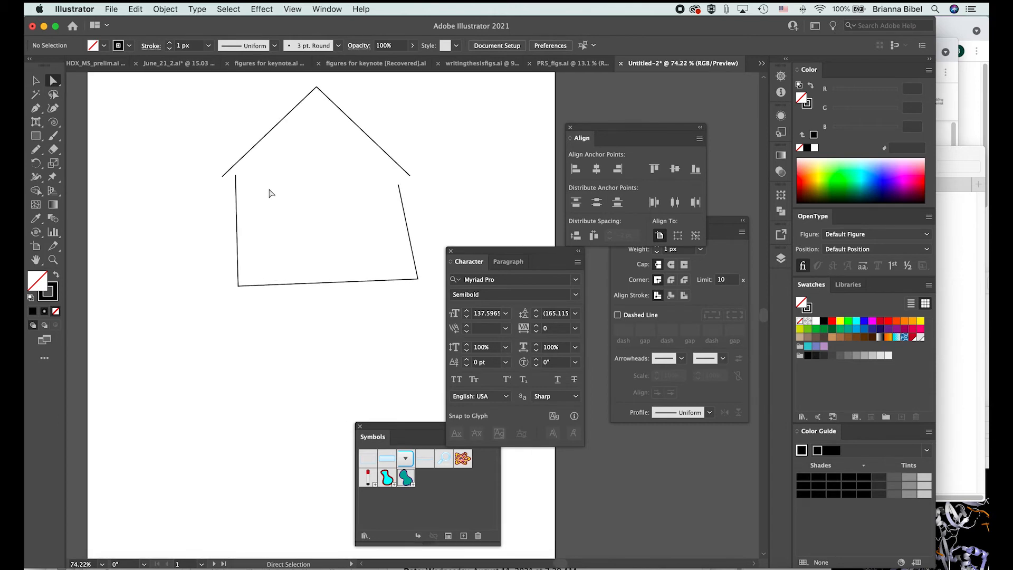
pyautogui.click(236, 177)
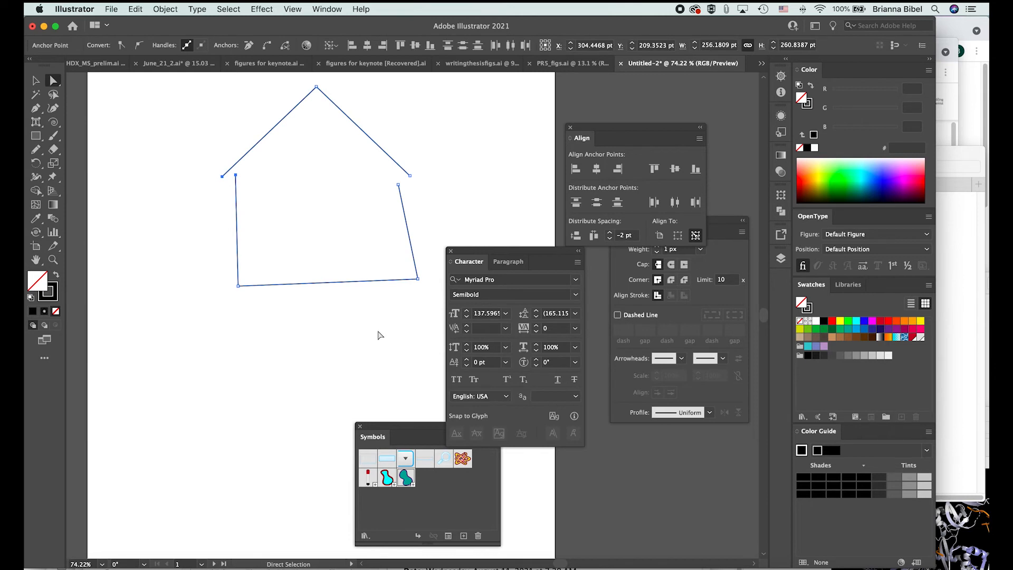
pyautogui.press('super+j')
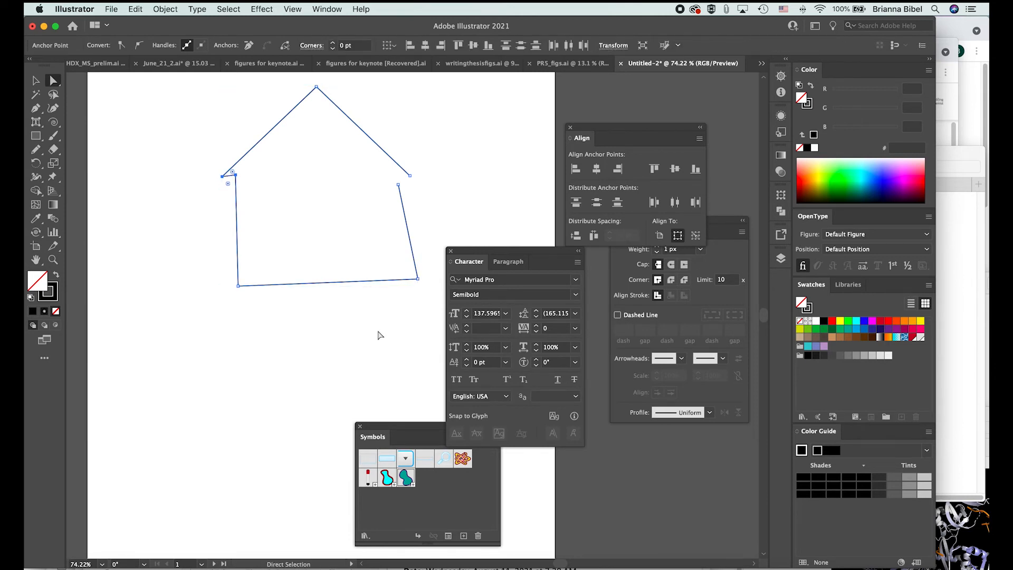
pyautogui.click(339, 243)
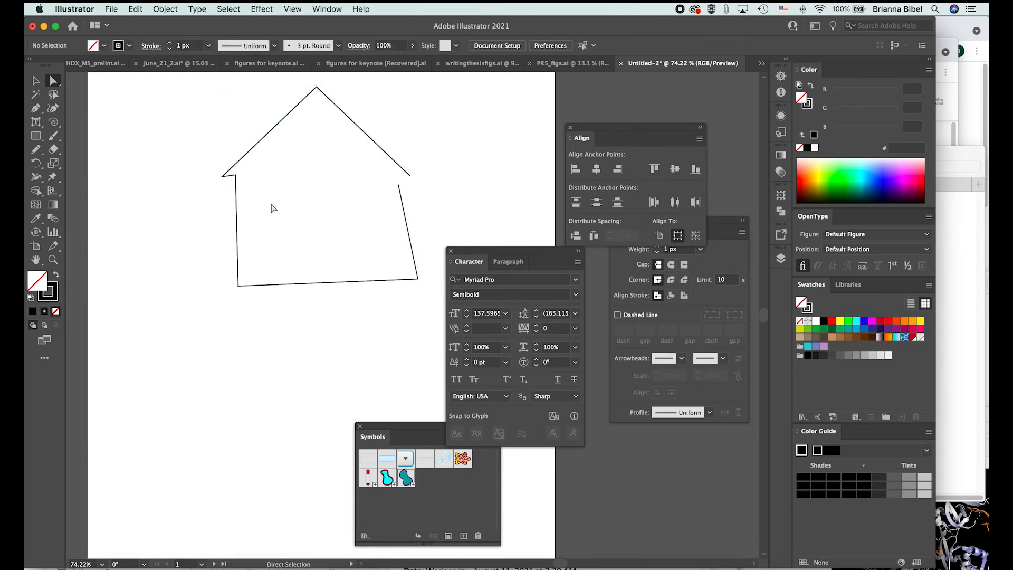
# Step: Select the two anchor points at the house's left eave, bottom-align them to each other, and deselect the path
pyautogui.click(236, 176)
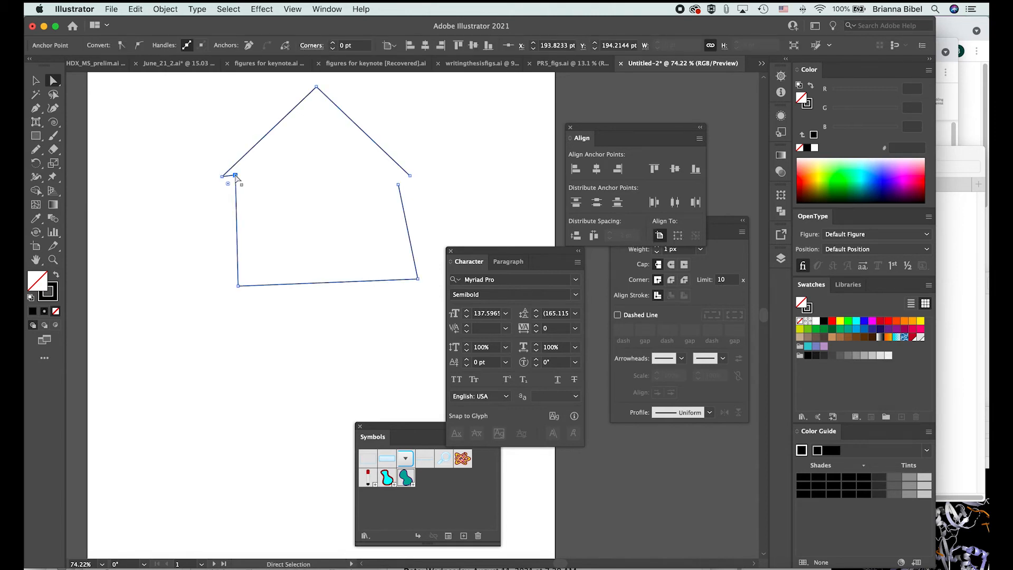
pyautogui.click(222, 177)
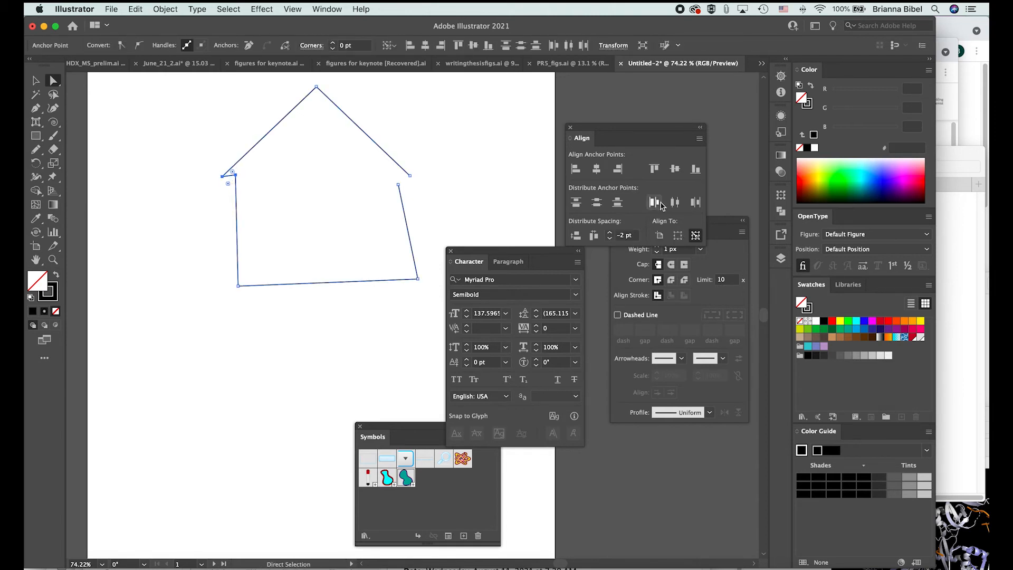
pyautogui.click(696, 169)
pyautogui.click(425, 181)
# Step: Move the right wall's upper end point onto the roof's right end and test whether the two points still separate
pyautogui.moveTo(401, 191); pyautogui.dragTo(411, 179)
pyautogui.scroll(5, 423, 181)
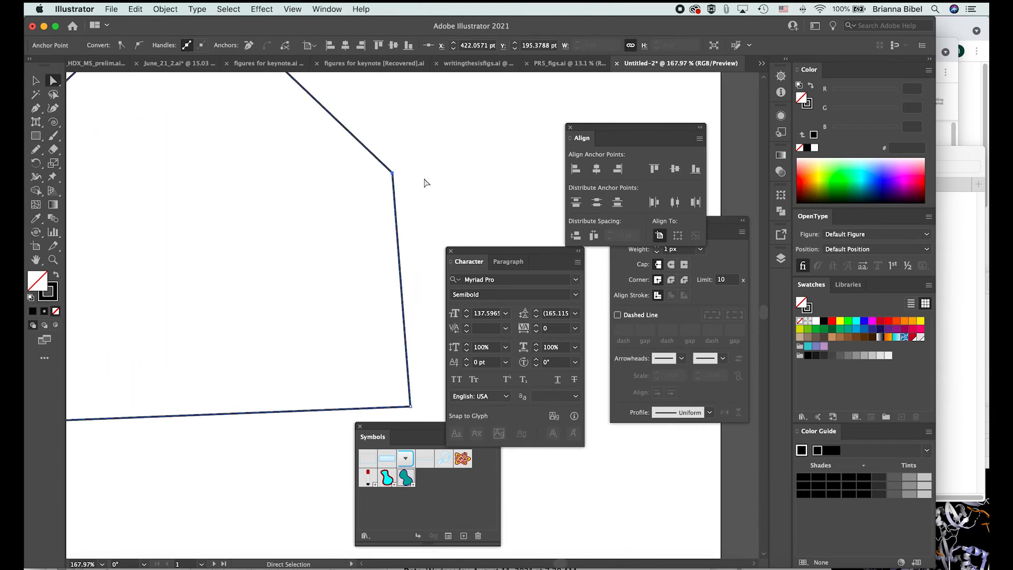
pyautogui.click(395, 169)
pyautogui.click(397, 180)
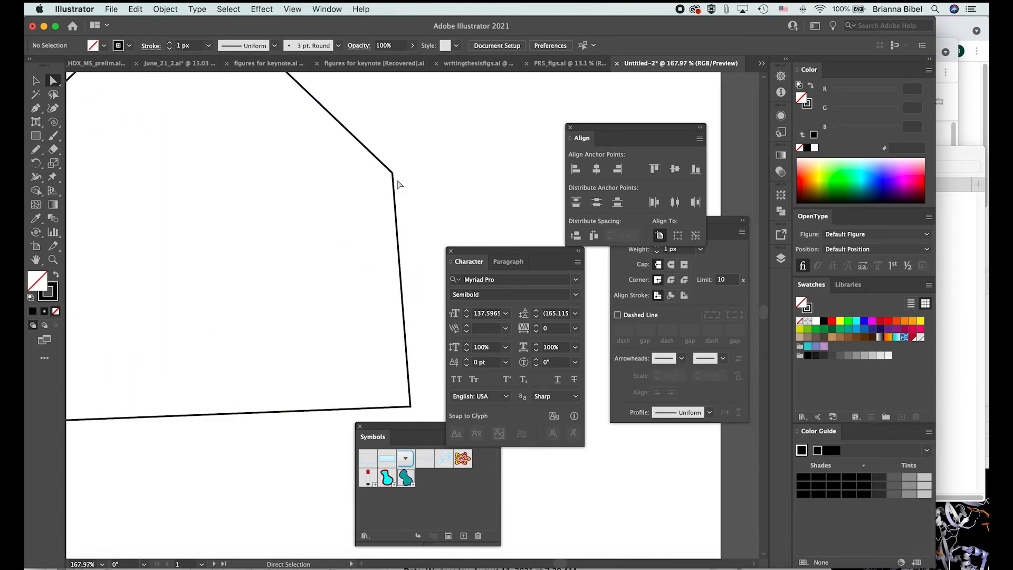
pyautogui.click(393, 175)
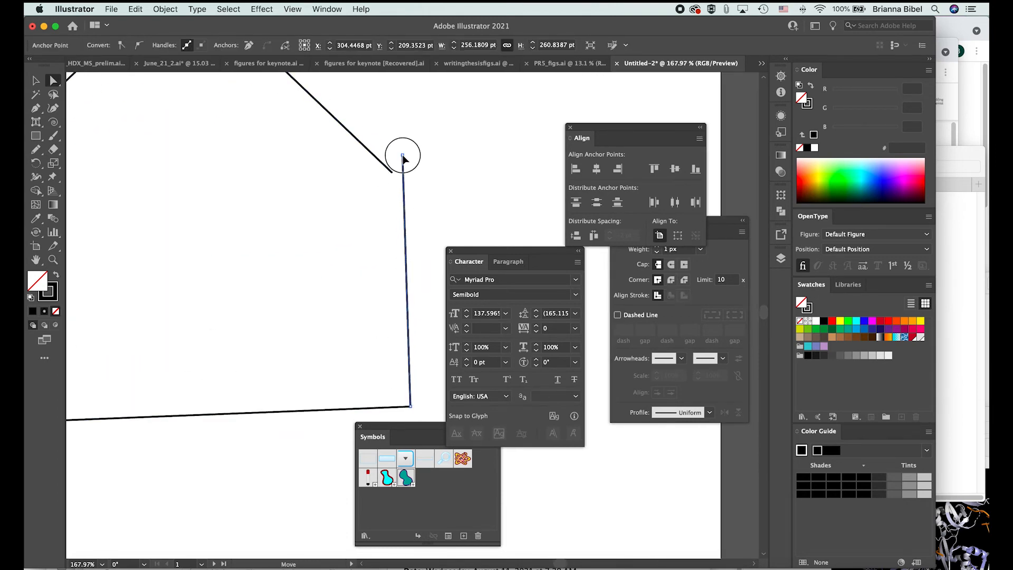
pyautogui.click(436, 164)
pyautogui.scroll(-1, 436, 165)
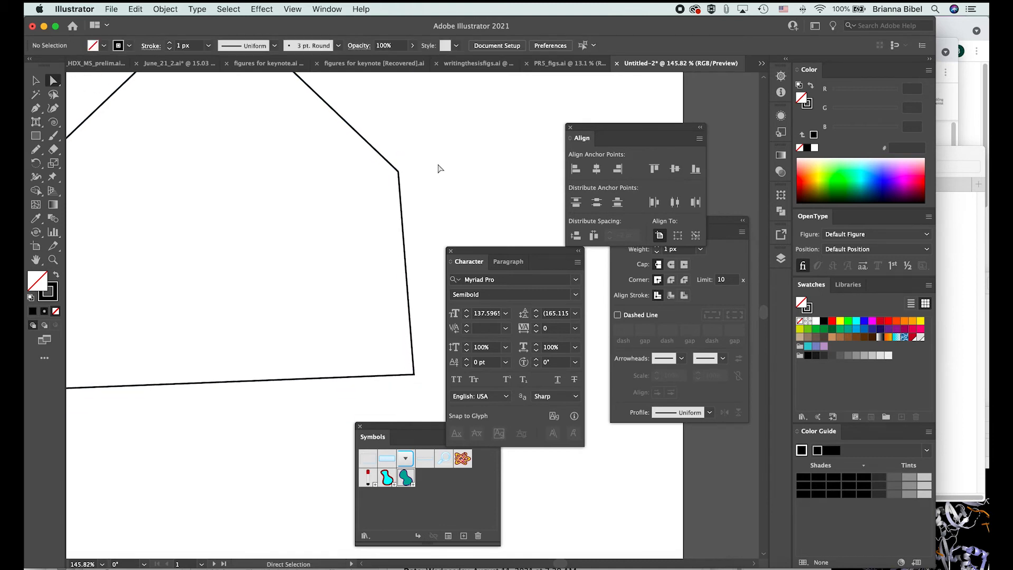
# Step: Merge the overlapping roof and wall end points at the house's right corner with the Join tool
pyautogui.click(38, 153)
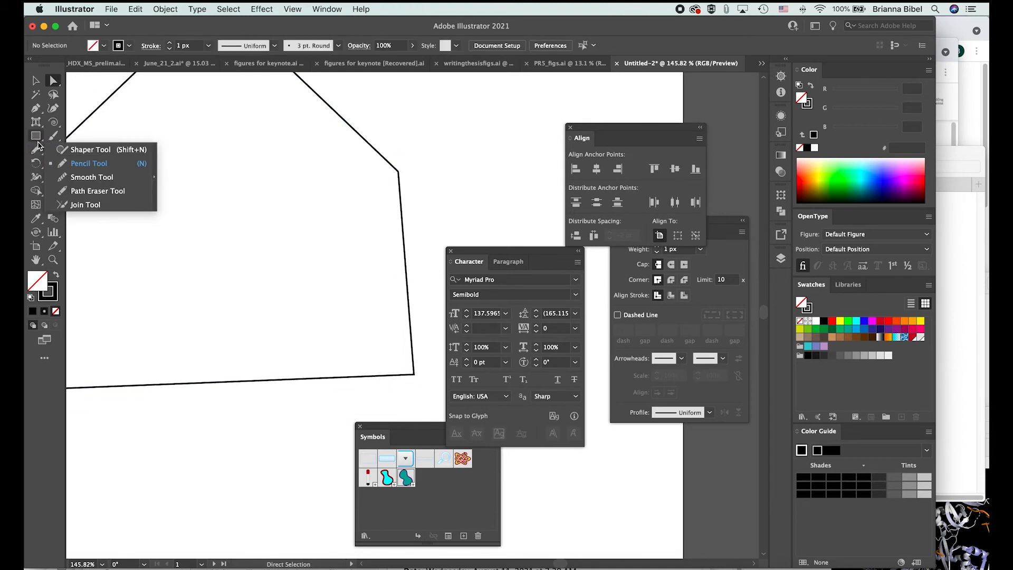
pyautogui.click(82, 205)
pyautogui.moveTo(399, 167); pyautogui.dragTo(400, 174)
# Step: Select the joined right corner point with Direct Selection and move it outward to the right
pyautogui.press('v')
pyautogui.press('a')
pyautogui.click(400, 172)
pyautogui.moveTo(400, 182); pyautogui.dragTo(457, 174)
pyautogui.scroll(-10, 452, 175)
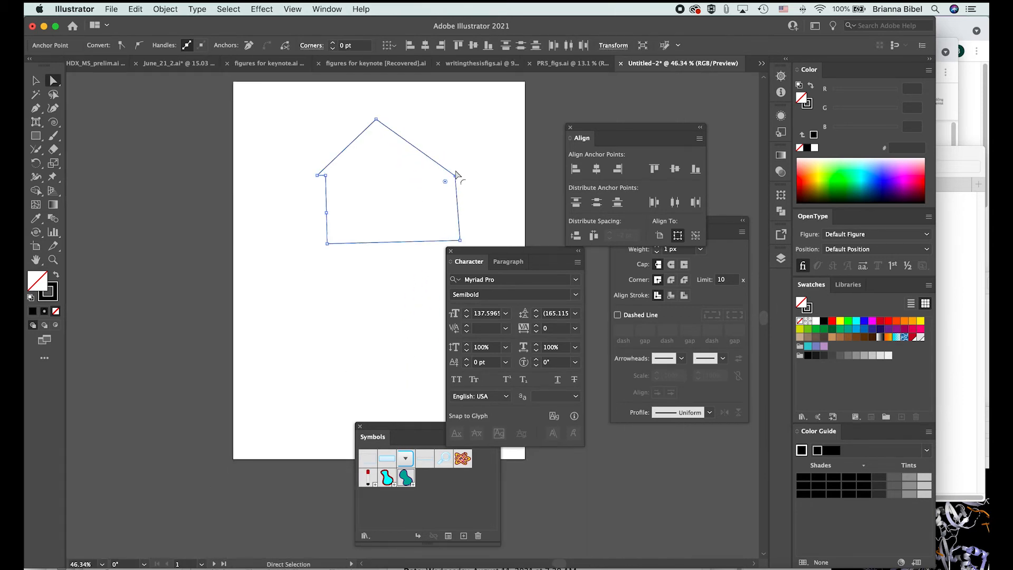
# Step: Select the house's roof peak and try converting it to a smooth point and back to a corner
pyautogui.hscroll(3, 191, 145)
pyautogui.scroll(2, 191, 145)
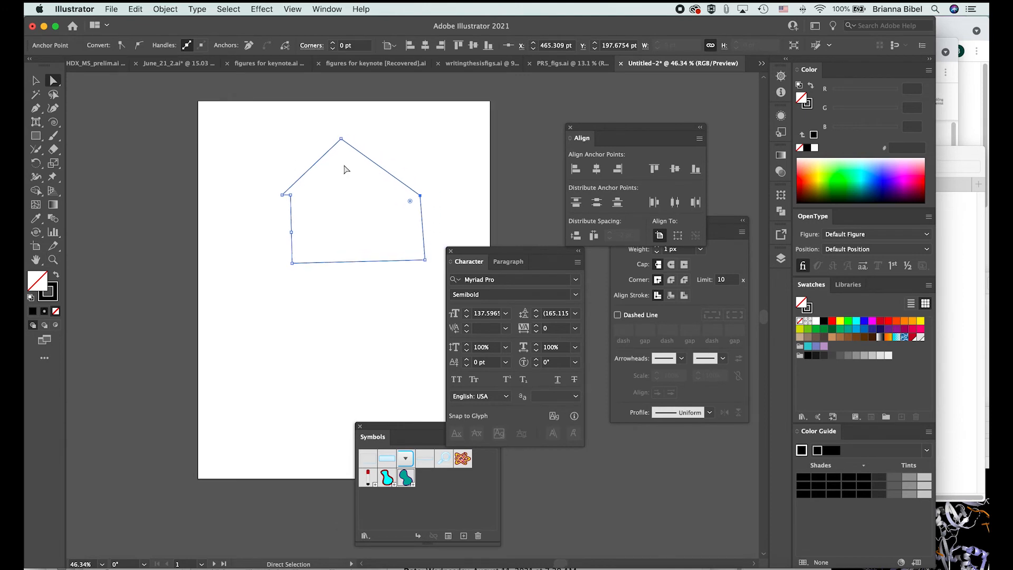
pyautogui.click(341, 139)
pyautogui.scroll(6, 341, 140)
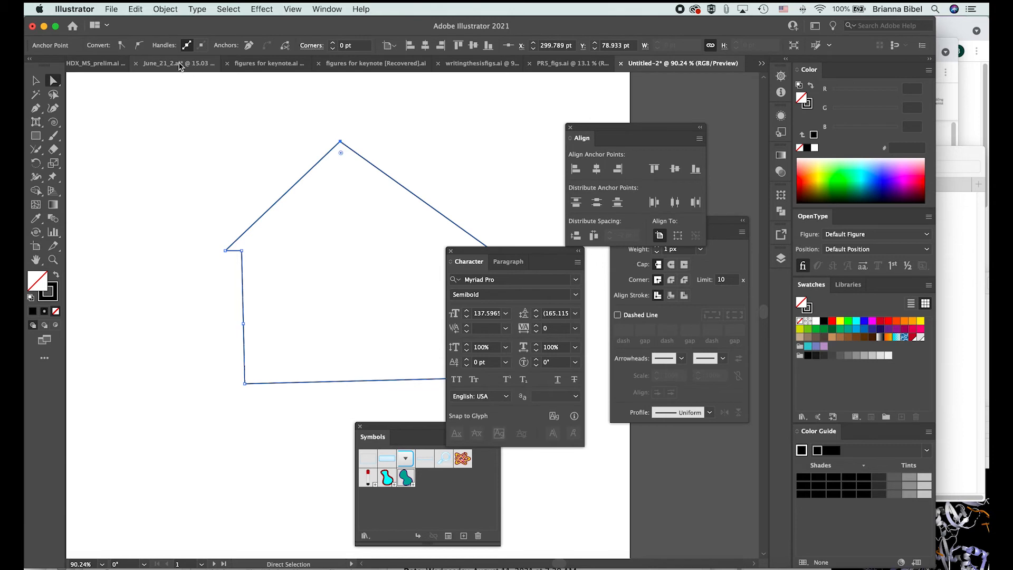
pyautogui.click(137, 47)
pyautogui.press('super+z')
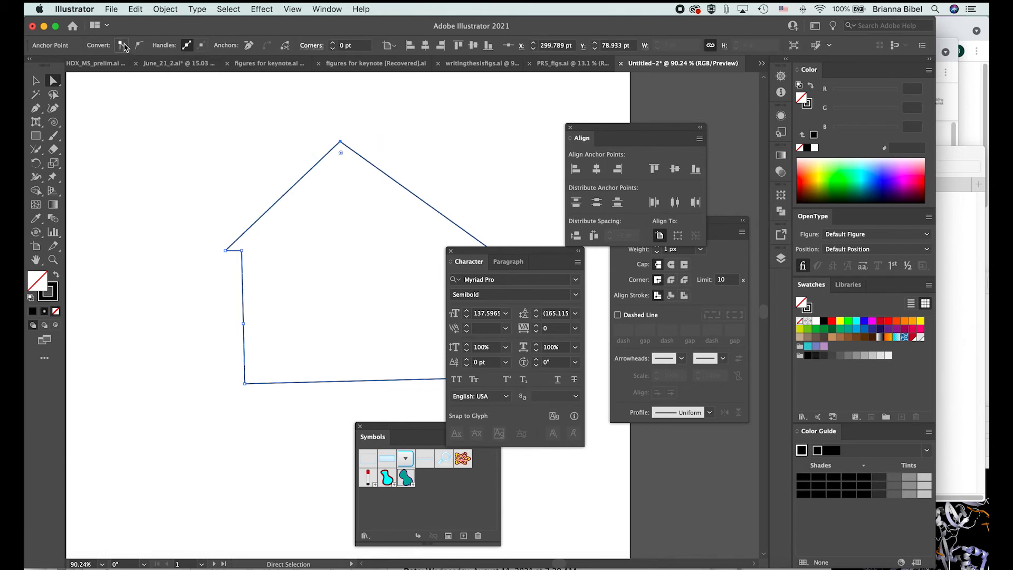
pyautogui.click(139, 47)
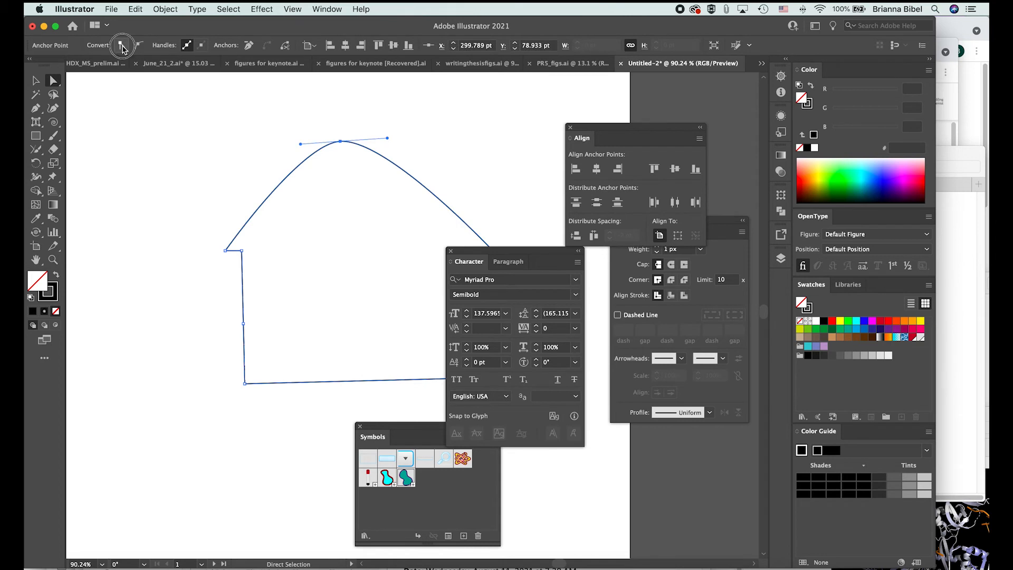
pyautogui.click(122, 46)
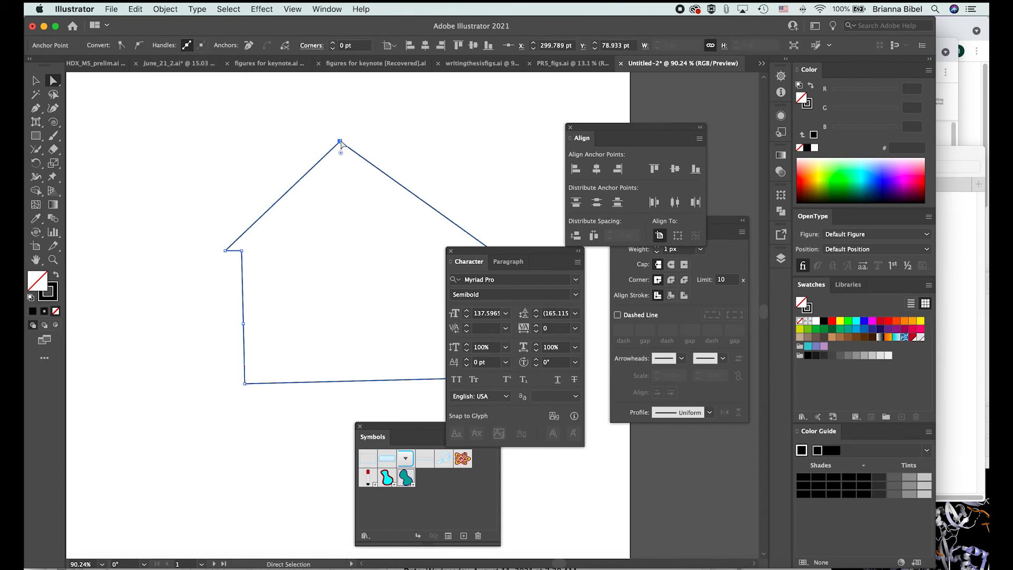
# Step: Try removing the roof's peak anchor point while keeping the path connected, move the path up, and undo both changes
pyautogui.scroll(-2, 341, 144)
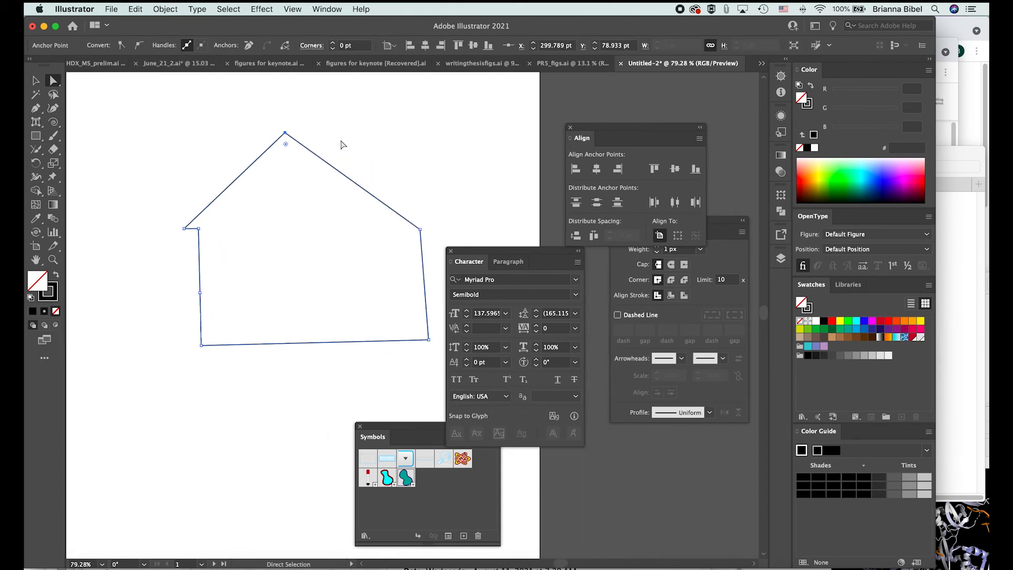
pyautogui.click(248, 46)
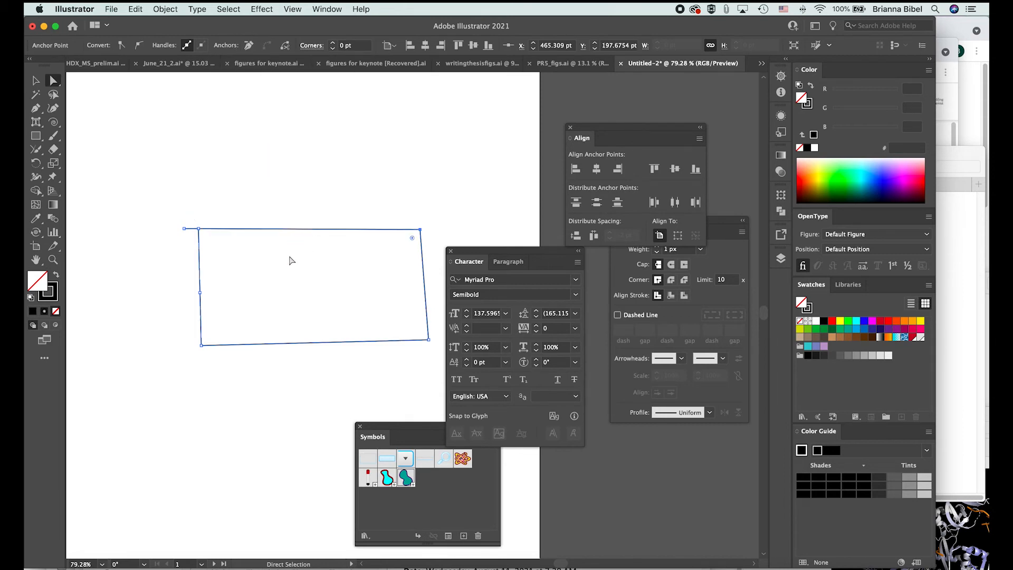
pyautogui.press('v')
pyautogui.moveTo(269, 228); pyautogui.dragTo(270, 191)
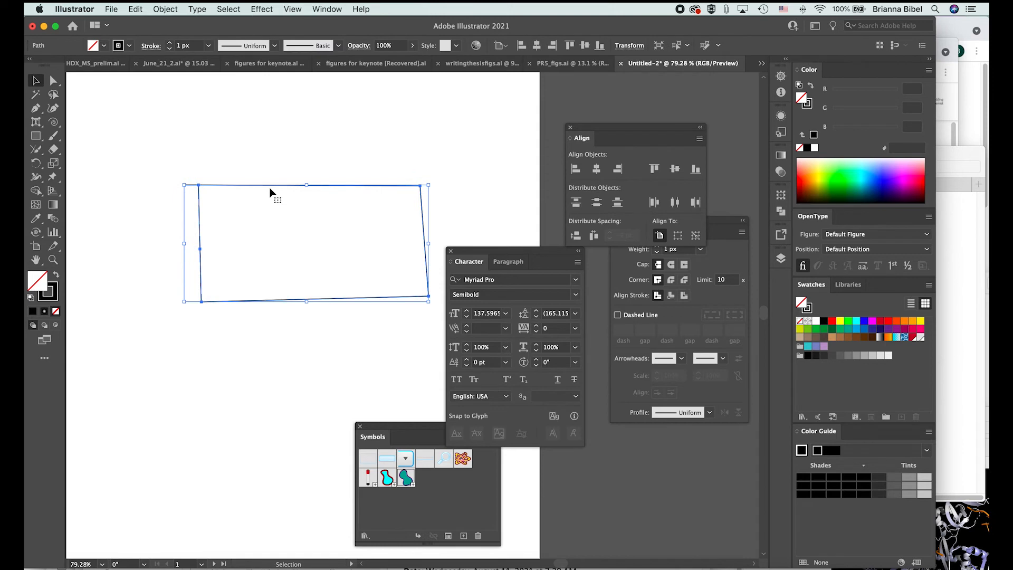
pyautogui.press('super+z')
pyautogui.press('super+z')
pyautogui.click(362, 129)
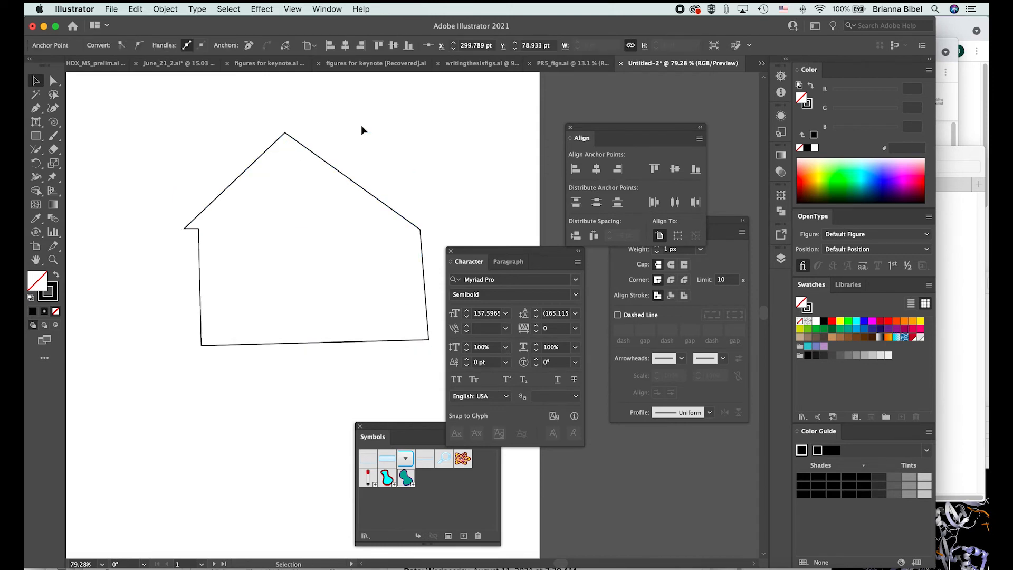
# Step: Select the roof's peak with Direct Selection, try deleting it, and undo the deletion
pyautogui.press('a')
pyautogui.click(285, 133)
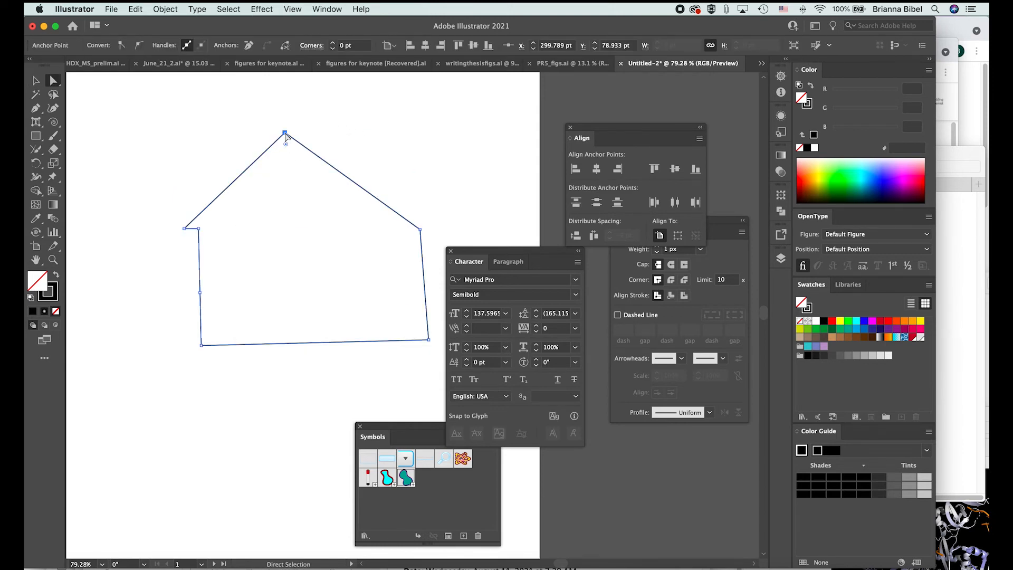
pyautogui.press('Delete')
pyautogui.press('super+z')
# Step: Cut the path at the roof's peak and pull the two loose end points apart to either side
pyautogui.click(328, 96)
pyautogui.click(285, 134)
pyautogui.moveTo(285, 133); pyautogui.dragTo(355, 109)
pyautogui.moveTo(285, 134); pyautogui.dragTo(206, 118)
pyautogui.click(282, 176)
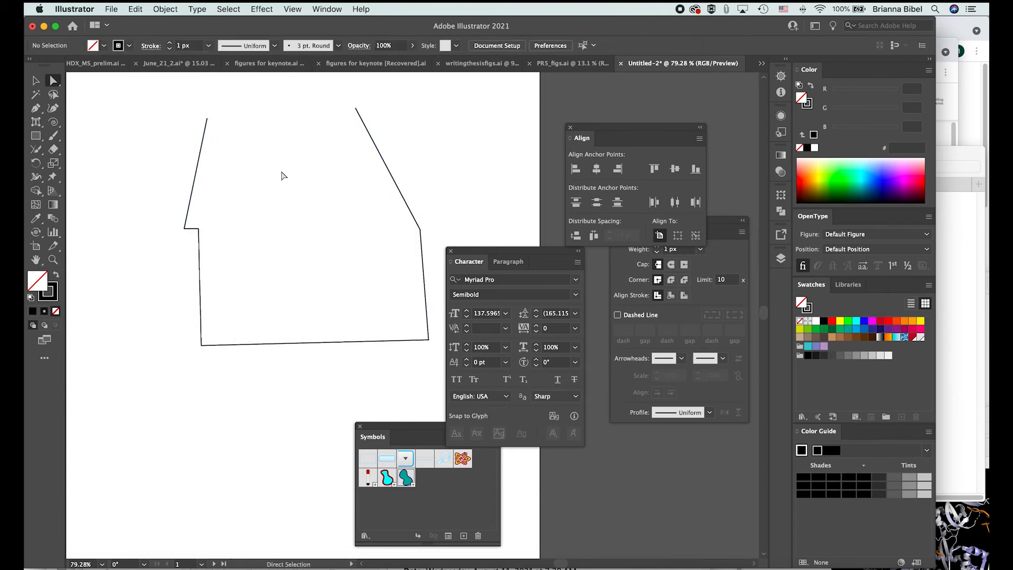
# Step: Draw a circle in the empty area below the house with the Ellipse tool
pyautogui.scroll(-1, 310, 226)
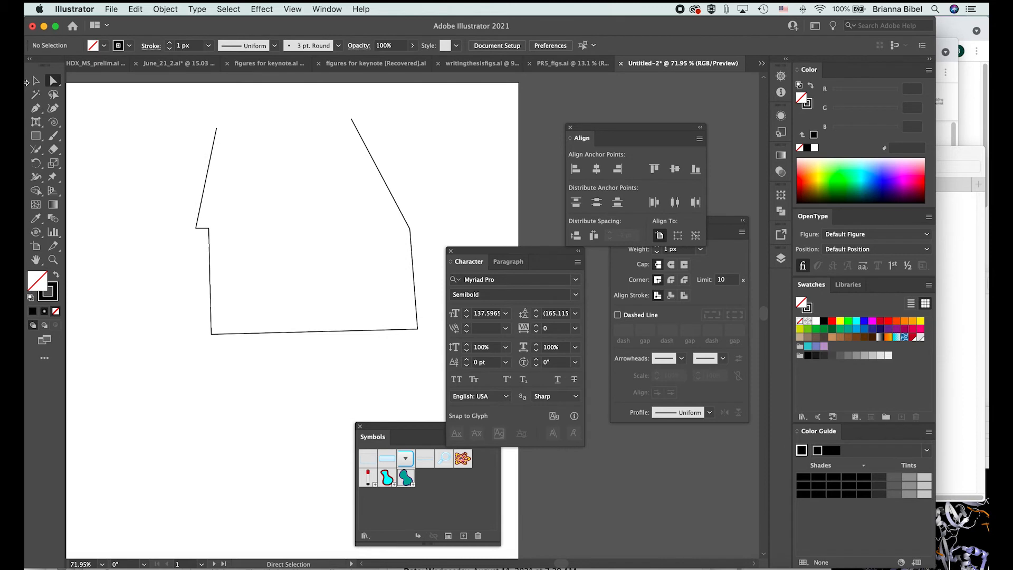
pyautogui.click(36, 81)
pyautogui.scroll(-3, 153, 201)
pyautogui.scroll(-5, 180, 255)
pyautogui.hscroll(-2, 179, 255)
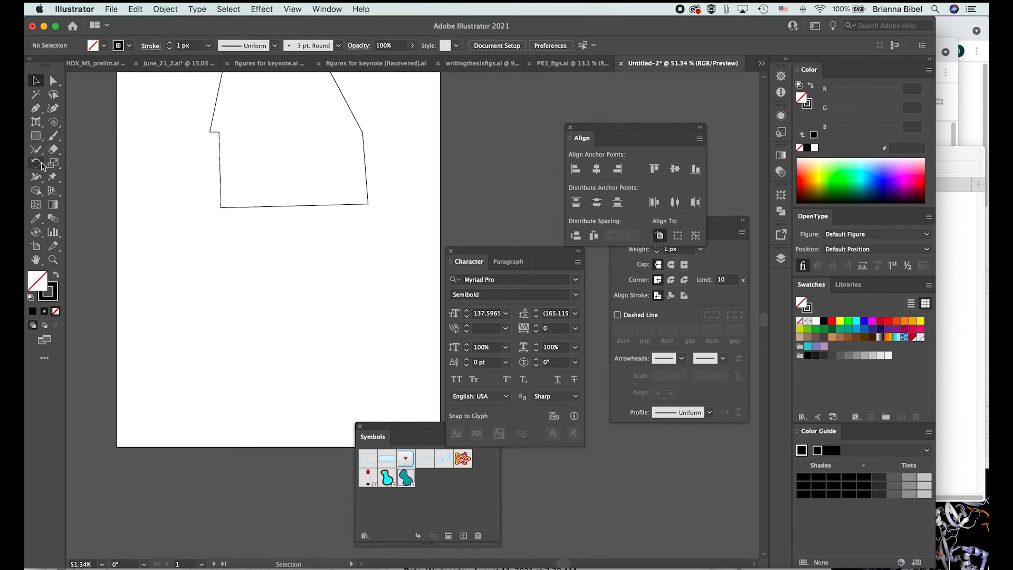
pyautogui.scroll(-1, 211, 202)
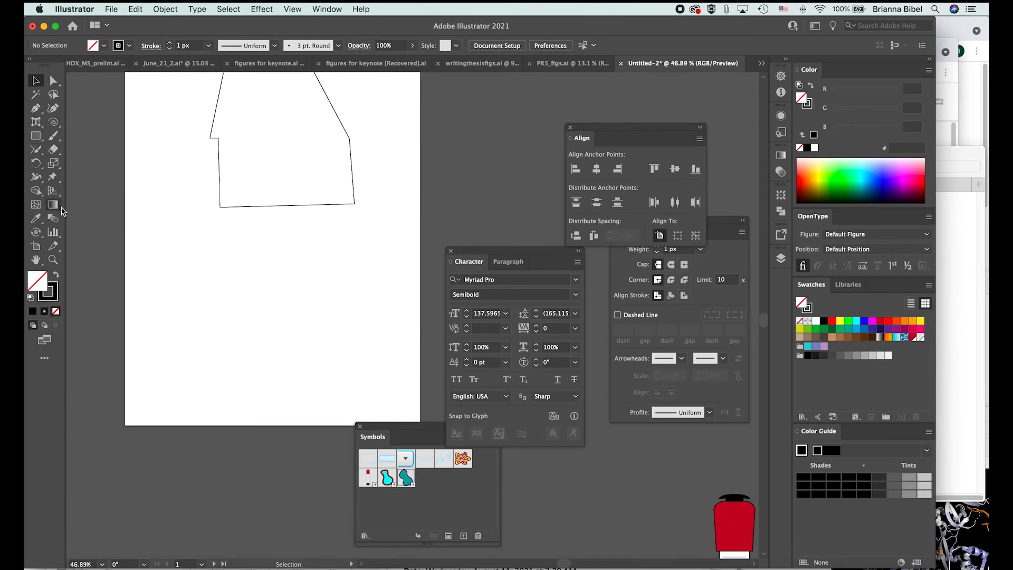
pyautogui.click(37, 138)
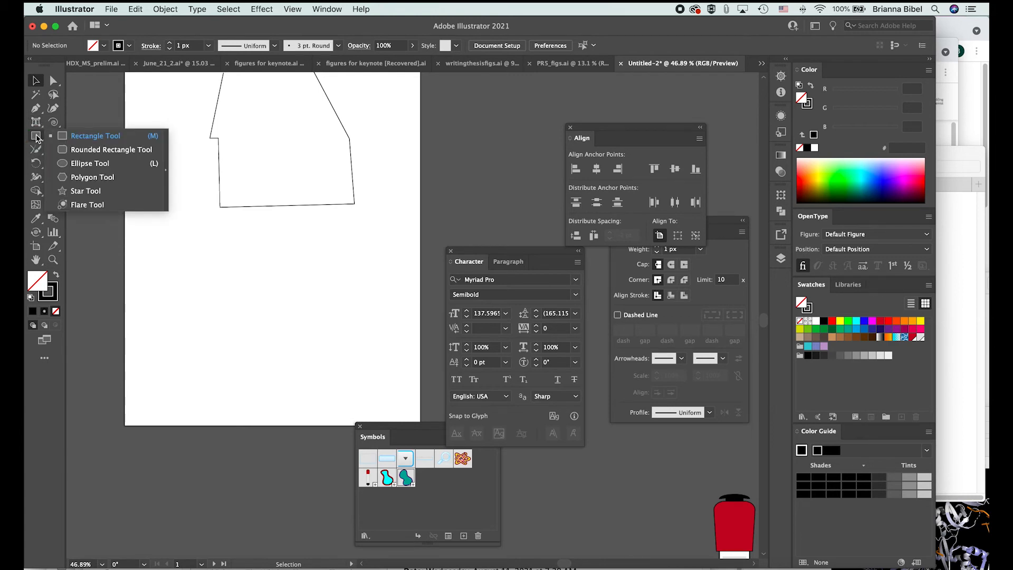
pyautogui.click(72, 165)
pyautogui.moveTo(227, 284); pyautogui.dragTo(318, 372)
pyautogui.press('v')
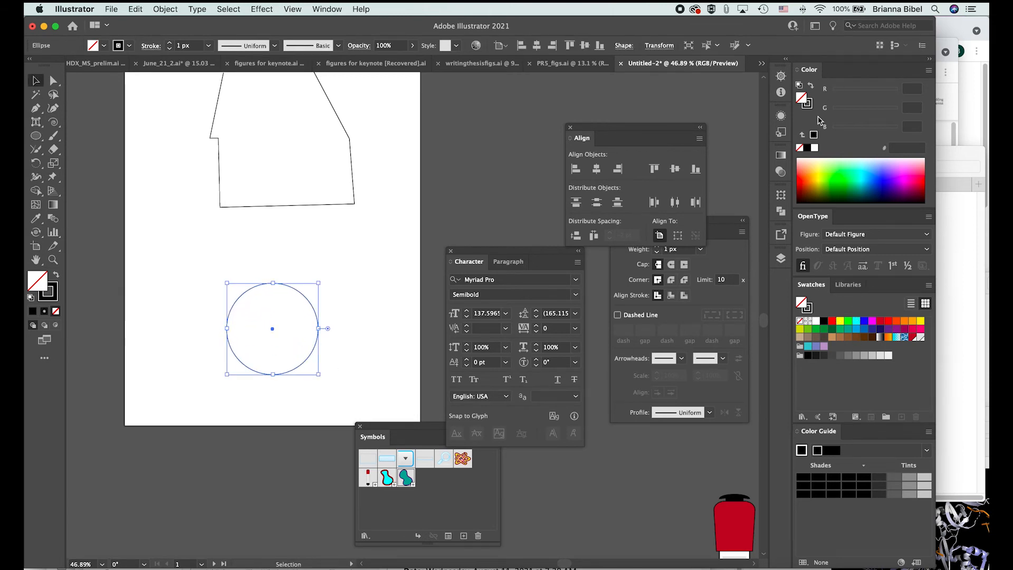
# Step: Fill the circle below the house with black and reselect it
pyautogui.click(814, 135)
pyautogui.click(369, 234)
pyautogui.click(296, 317)
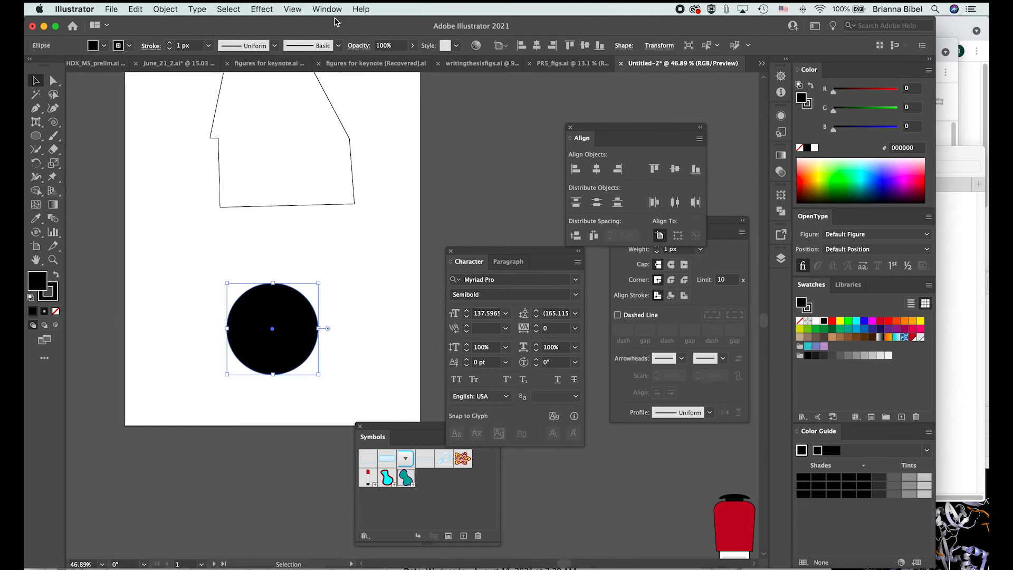
# Step: Try an Inner Glow in Screen mode from the edge with a 33 pt blur on the black circle, and cancel it
pyautogui.click(261, 9)
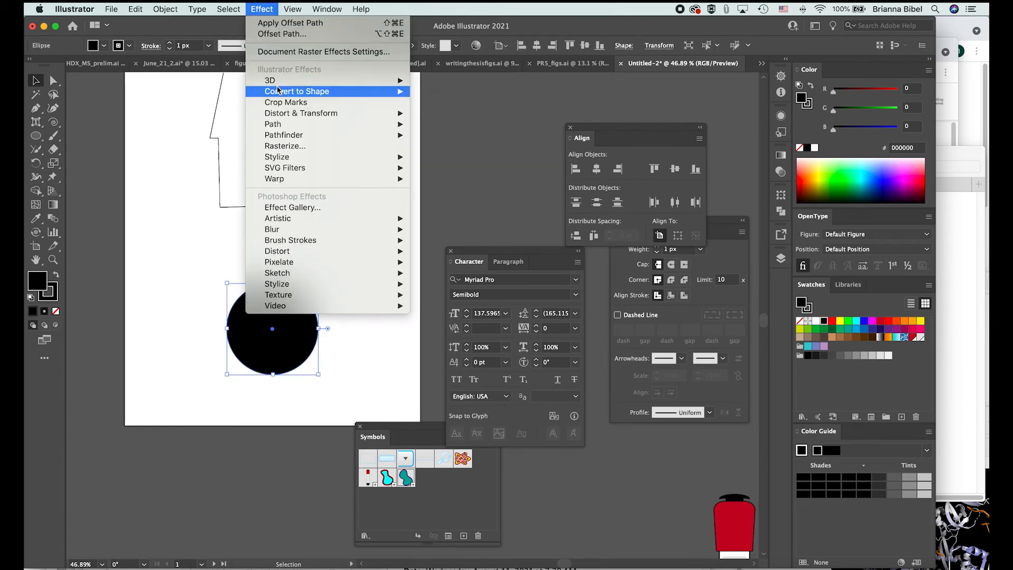
pyautogui.moveTo(380, 158)
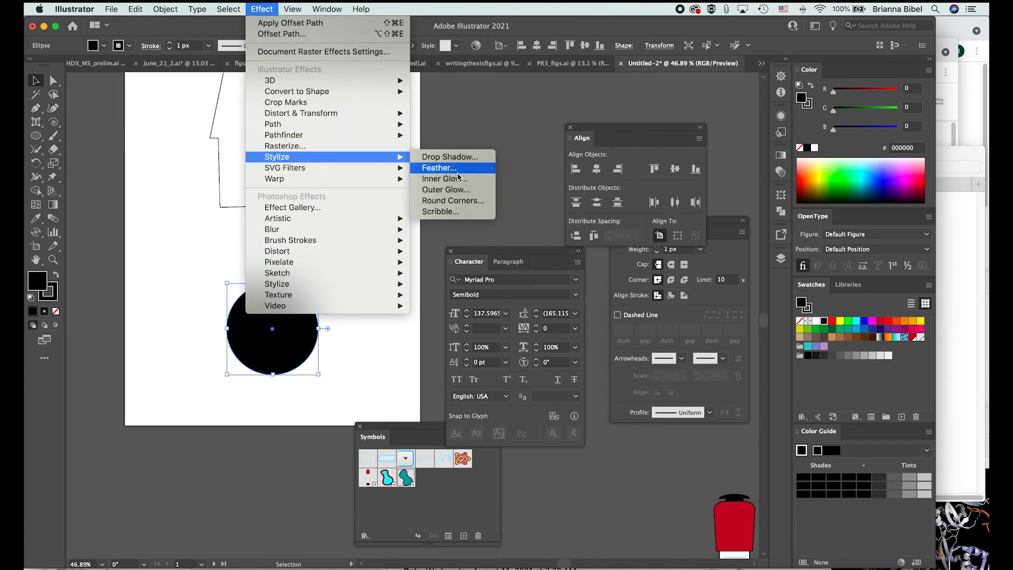
pyautogui.click(441, 179)
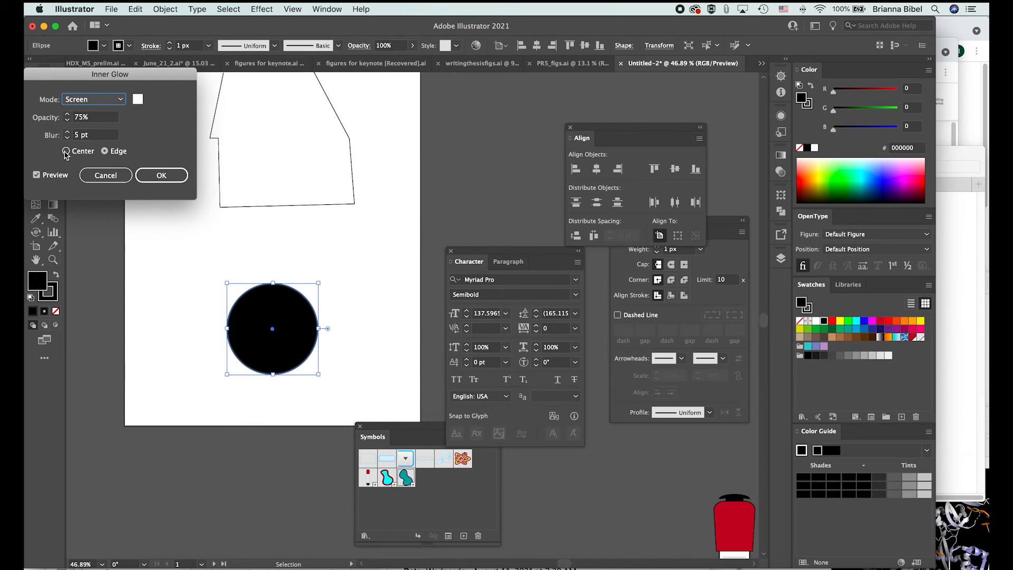
pyautogui.click(68, 132)
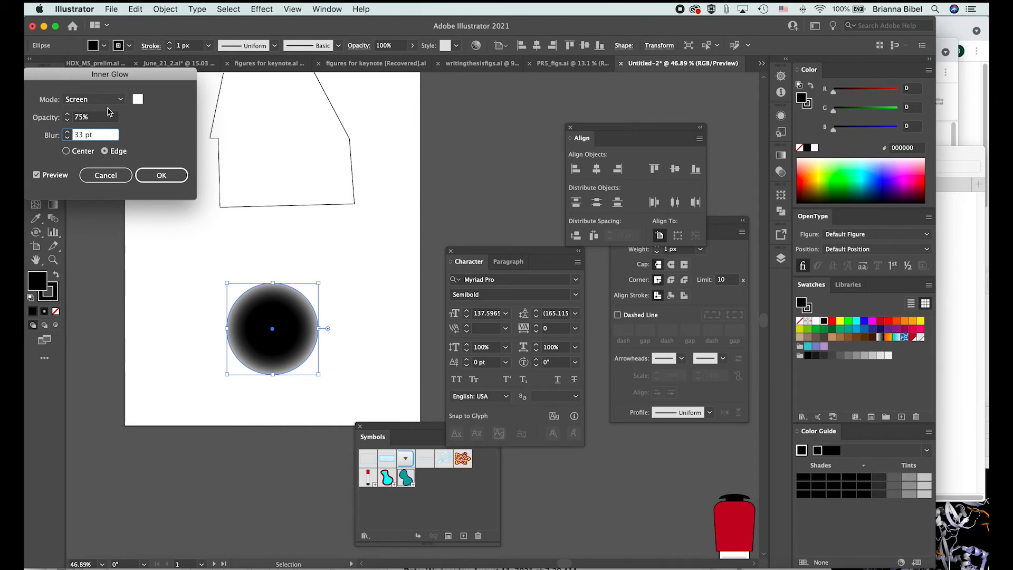
pyautogui.click(106, 175)
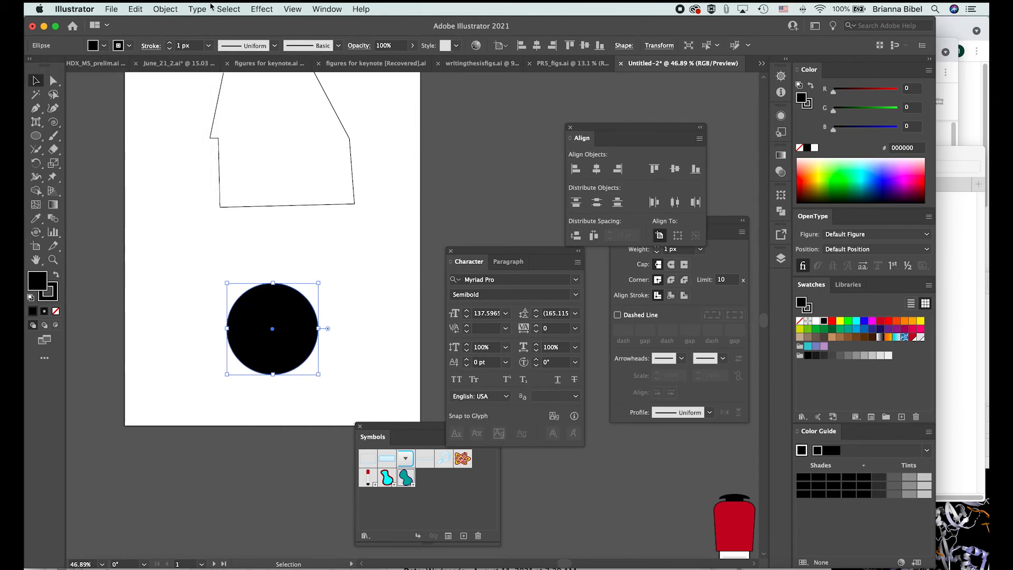
# Step: Try an Outer Glow with an increased blur on the black circle, cancel it, and deselect the circle
pyautogui.click(263, 9)
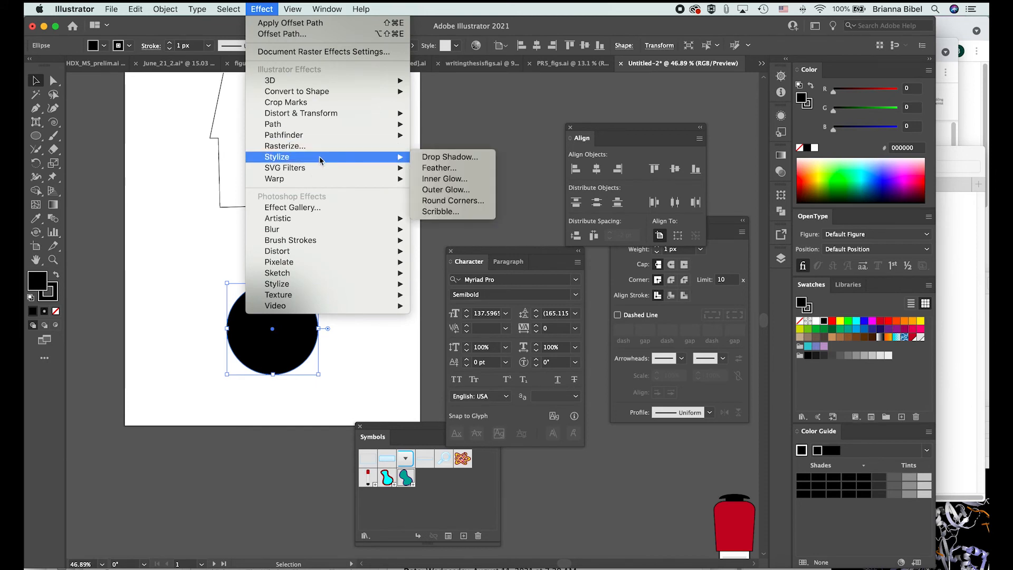
pyautogui.click(243, 246)
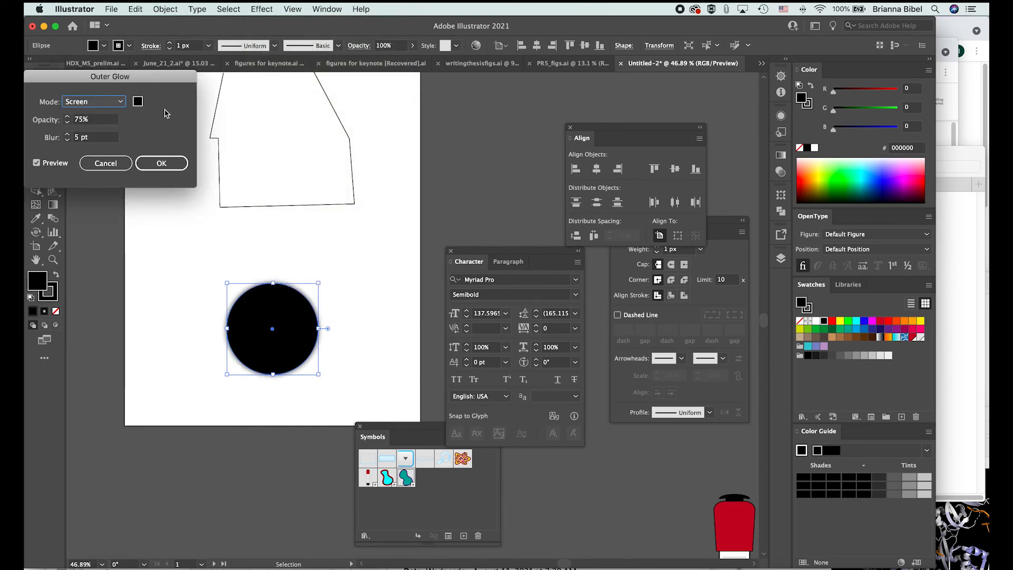
pyautogui.click(67, 135)
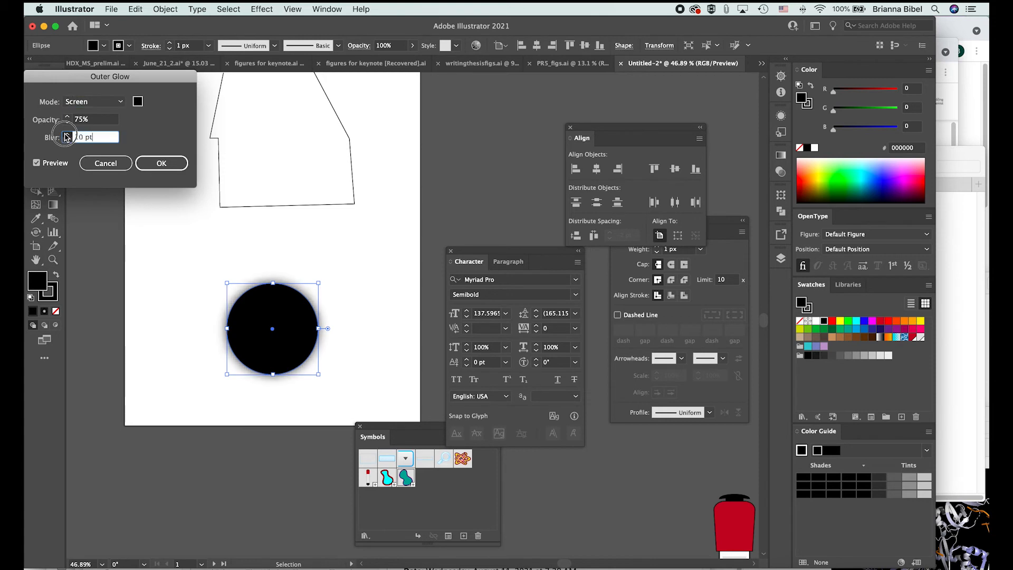
pyautogui.click(115, 164)
pyautogui.click(164, 246)
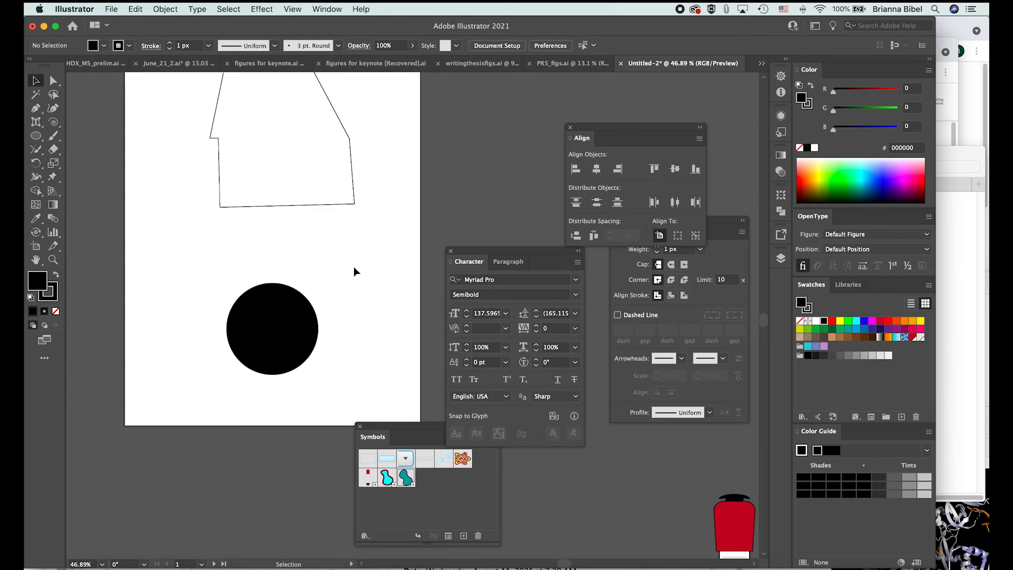
# Step: Look at June_21_2.ai, return to Untitled-2, paste the clipboard artwork, and undo the paste
pyautogui.click(334, 63)
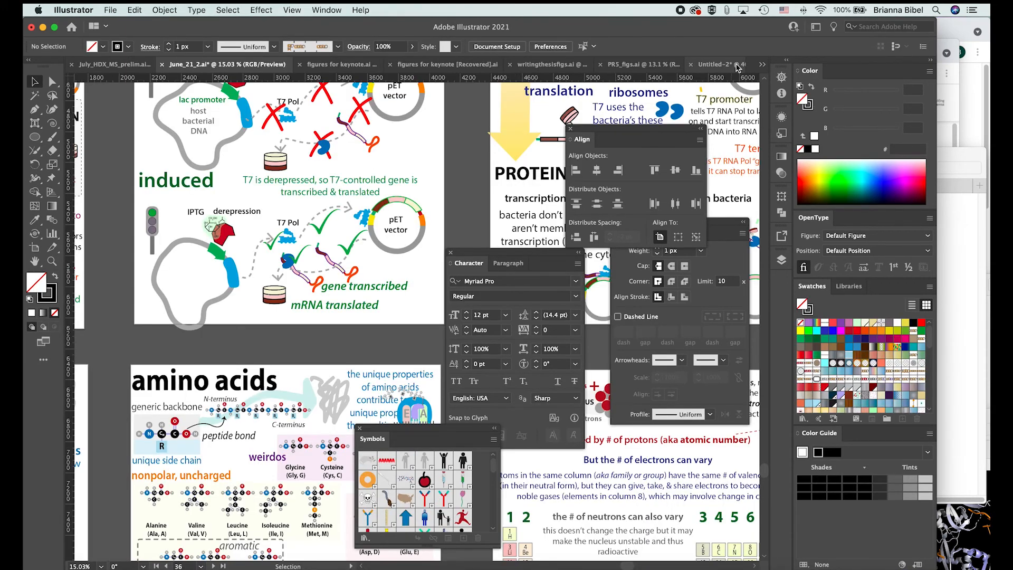
pyautogui.click(720, 64)
pyautogui.press('super+v')
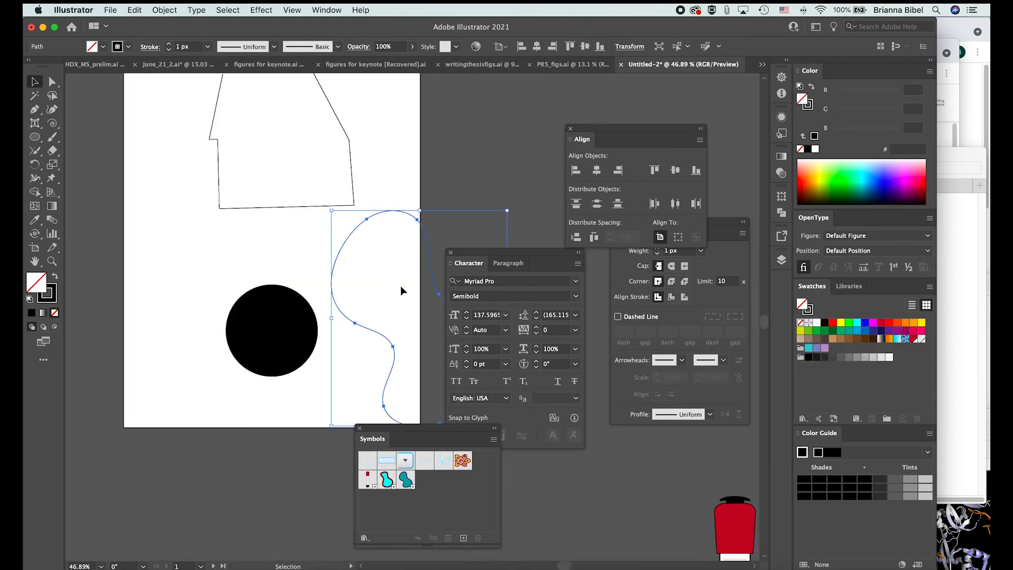
pyautogui.press('super+z')
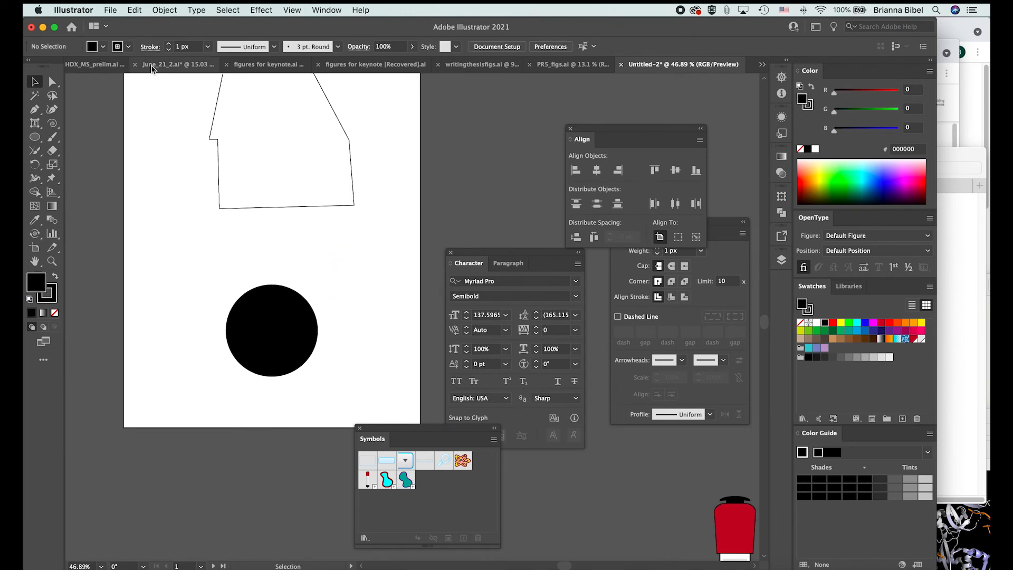
# Step: Try to bring a symbol from June_21_2.ai into Untitled-2, and delete the pasted path
pyautogui.click(158, 63)
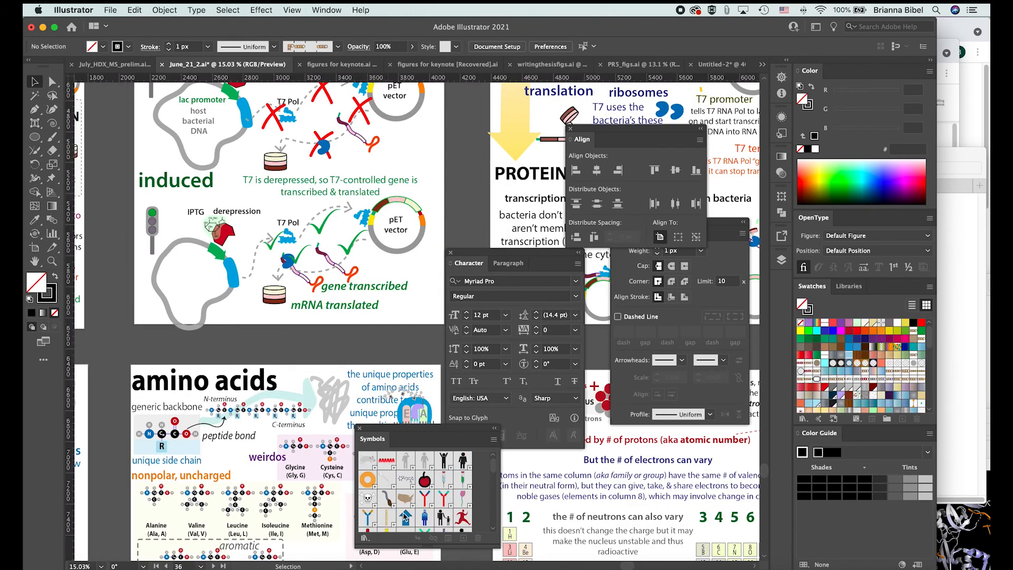
pyautogui.scroll(-8, 404, 516)
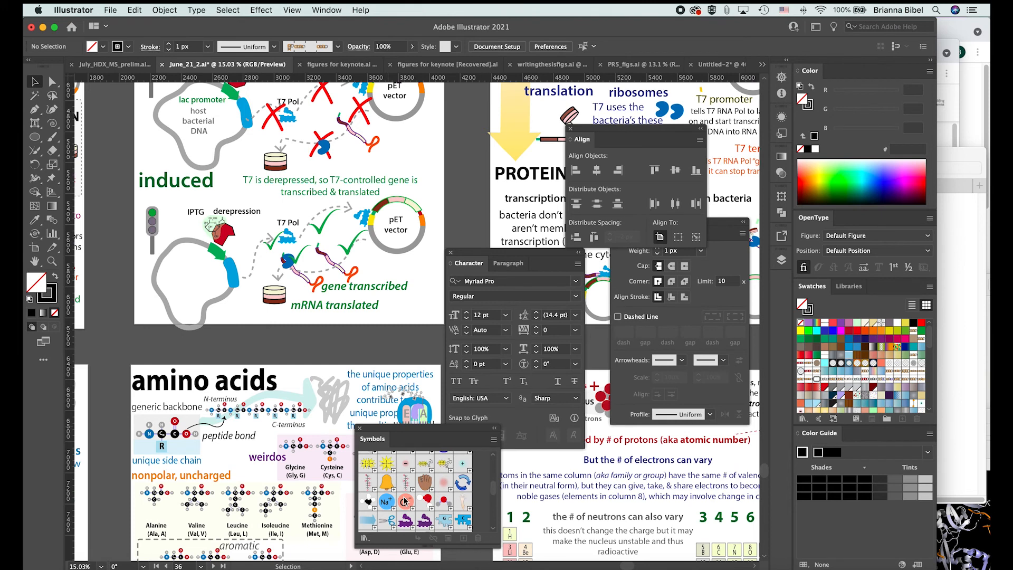
pyautogui.scroll(-5, 412, 514)
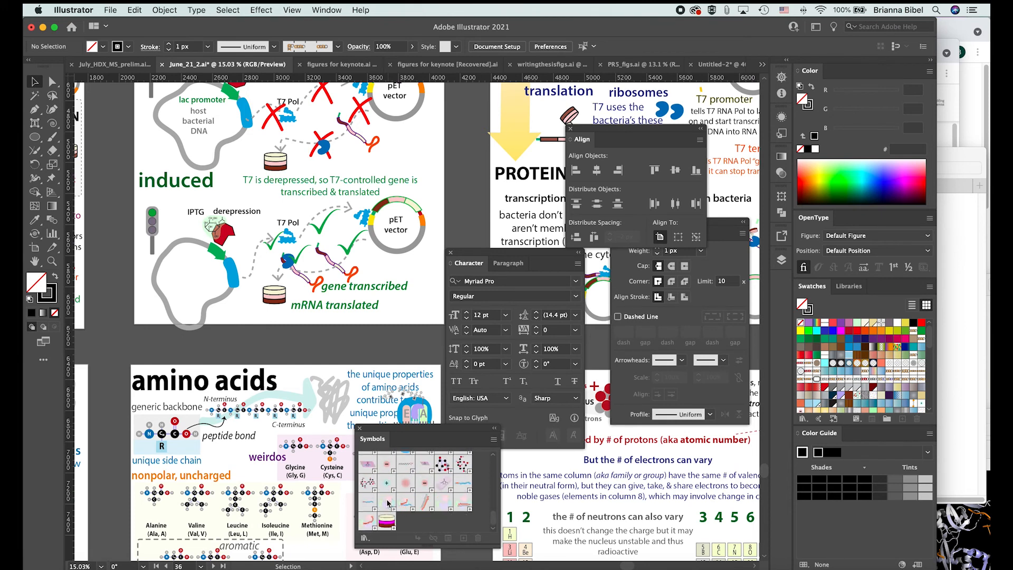
pyautogui.click(388, 504)
pyautogui.click(716, 65)
pyautogui.click(332, 295)
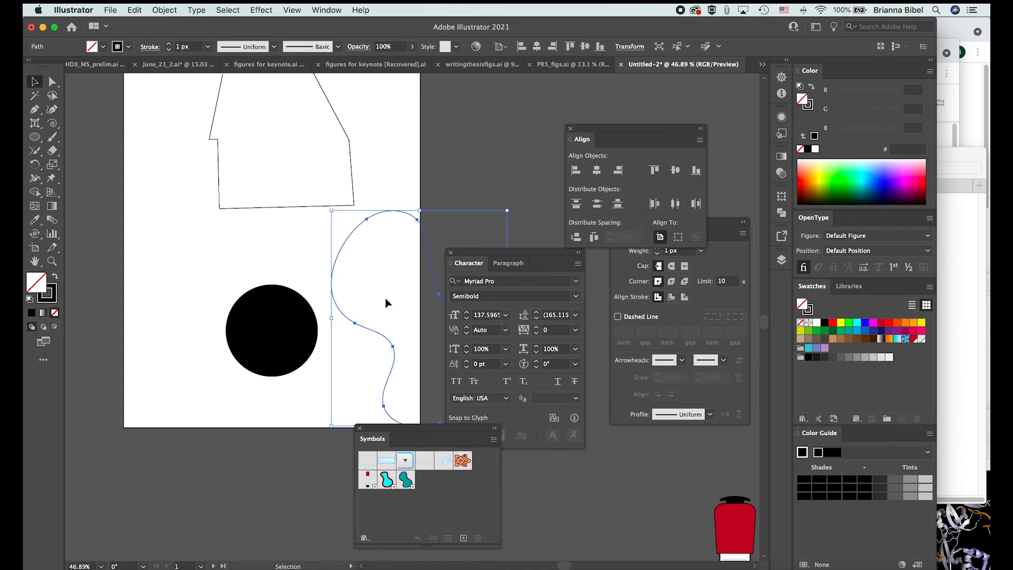
pyautogui.press('Delete')
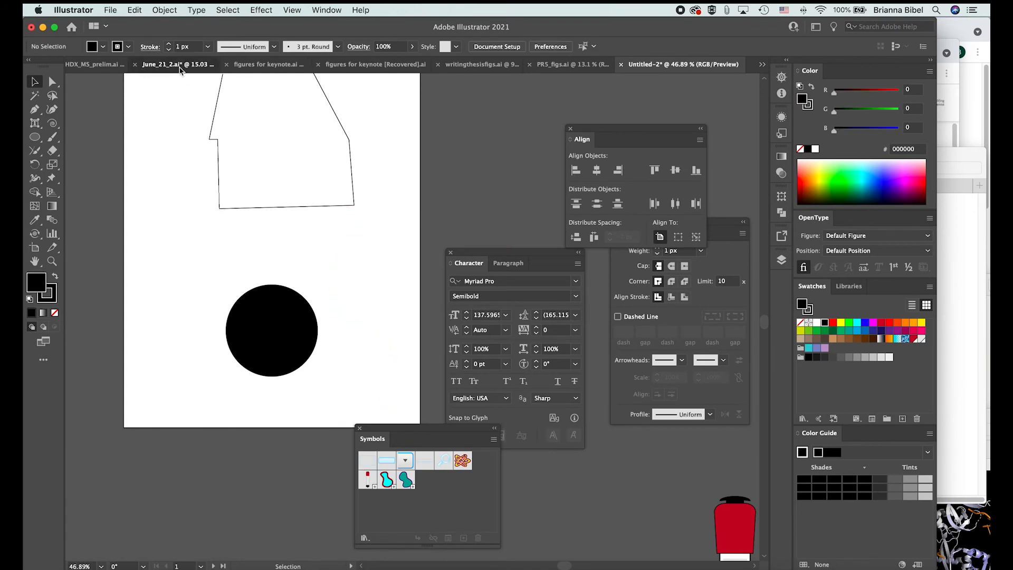
# Step: Switch to June_21_2.ai, place an instance of the pastel blob symbol from its symbol library, and cut it from the document
pyautogui.click(177, 64)
pyautogui.scroll(-1, 400, 405)
pyautogui.scroll(-5, 397, 500)
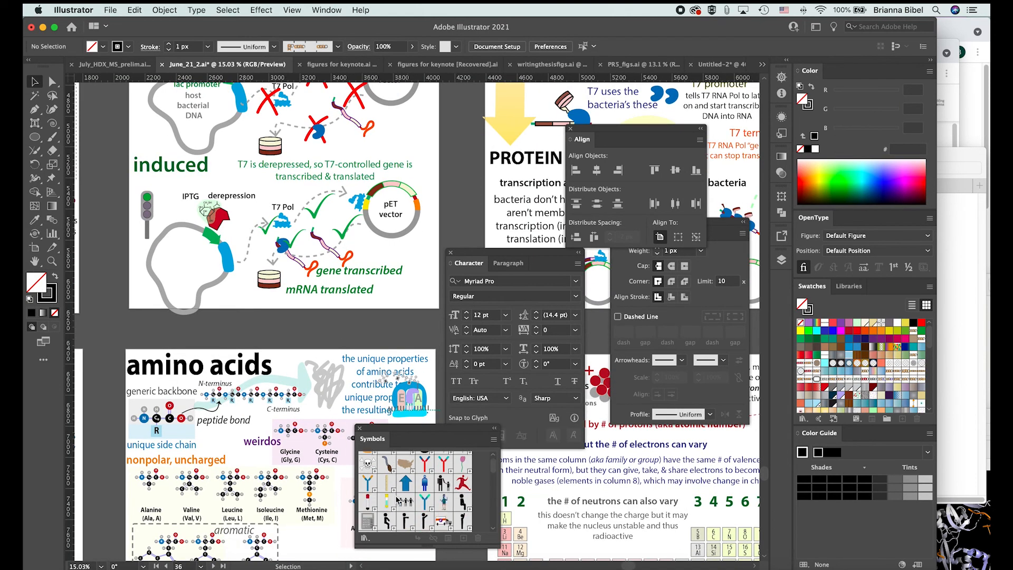
pyautogui.scroll(-5, 434, 527)
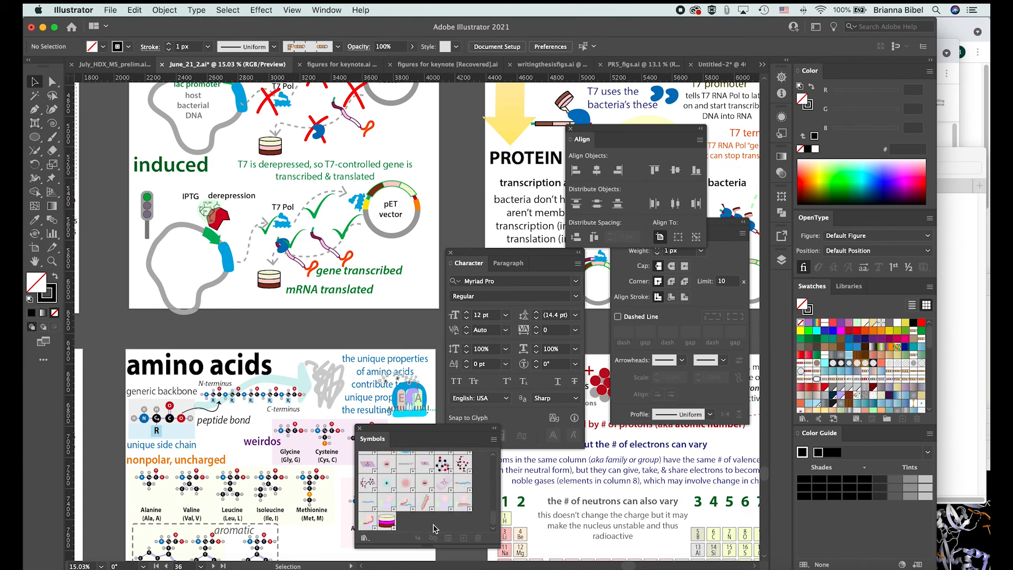
pyautogui.moveTo(388, 500); pyautogui.dragTo(405, 338)
pyautogui.press('a')
pyautogui.press('v')
pyautogui.press('Delete')
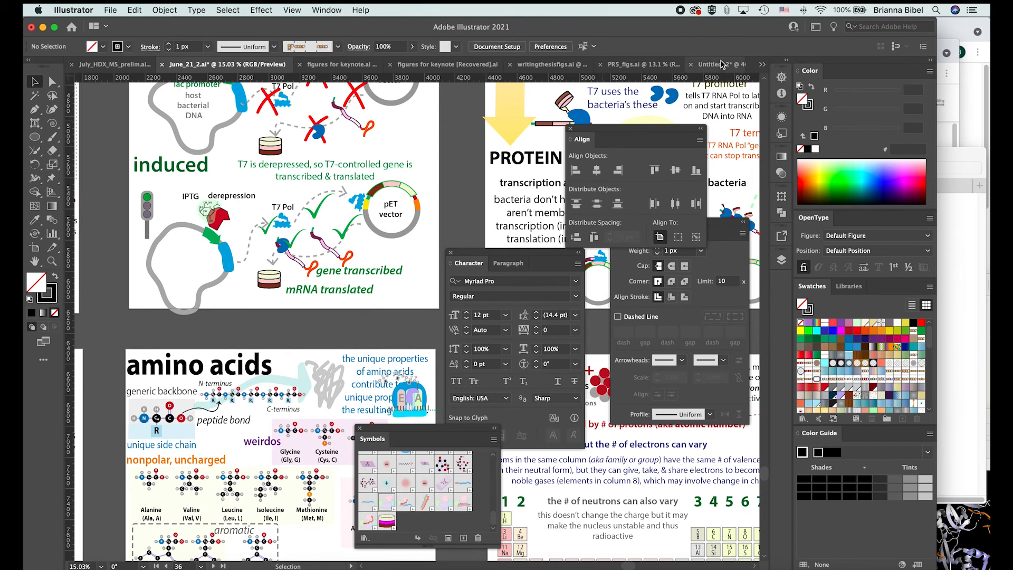
# Step: Paste the symbol instance into Untitled-2, move it off the artboard's right edge, and deselect it
pyautogui.click(722, 64)
pyautogui.press('super+z')
pyautogui.moveTo(382, 370); pyautogui.dragTo(347, 277)
pyautogui.click(371, 159)
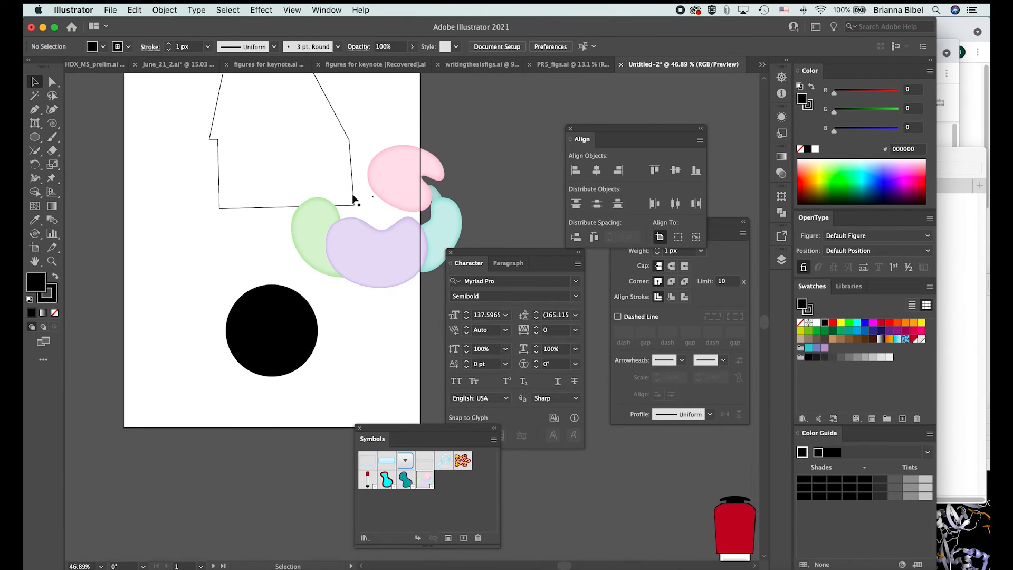
pyautogui.scroll(-2, 352, 194)
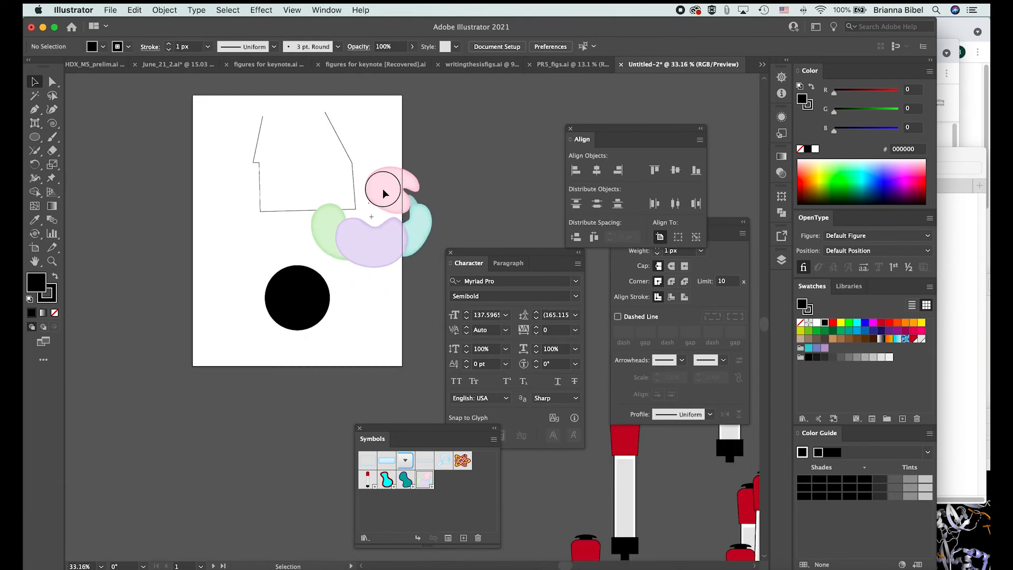
pyautogui.moveTo(383, 194); pyautogui.dragTo(488, 153)
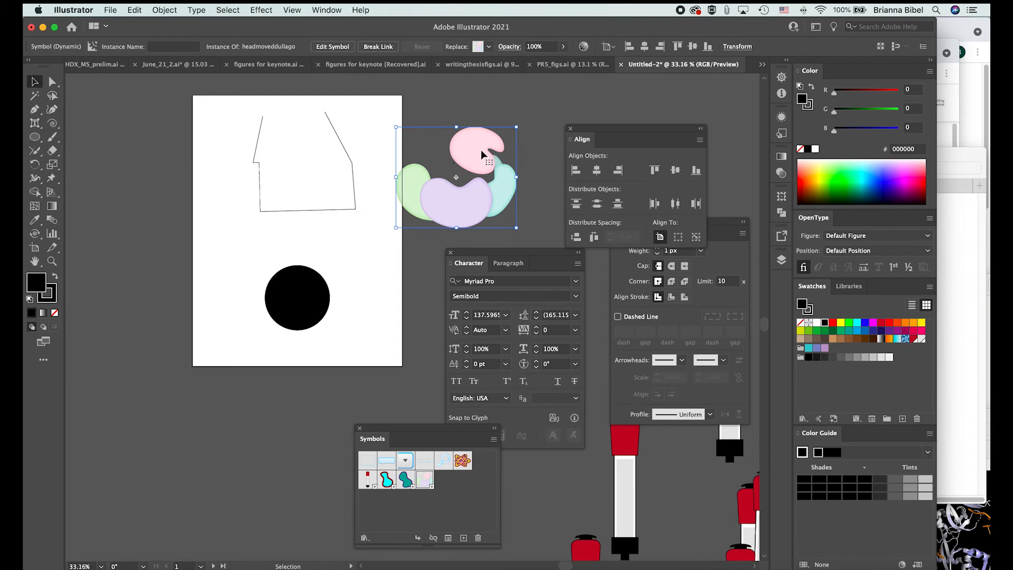
pyautogui.scroll(-3, 480, 150)
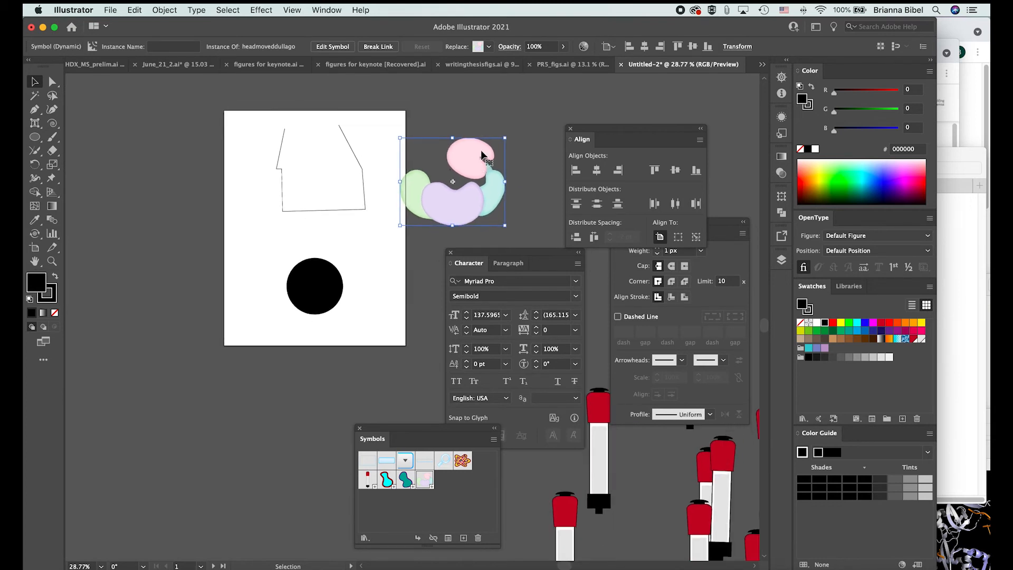
pyautogui.hscroll(3, 480, 150)
pyautogui.scroll(2, 480, 150)
pyautogui.click(500, 107)
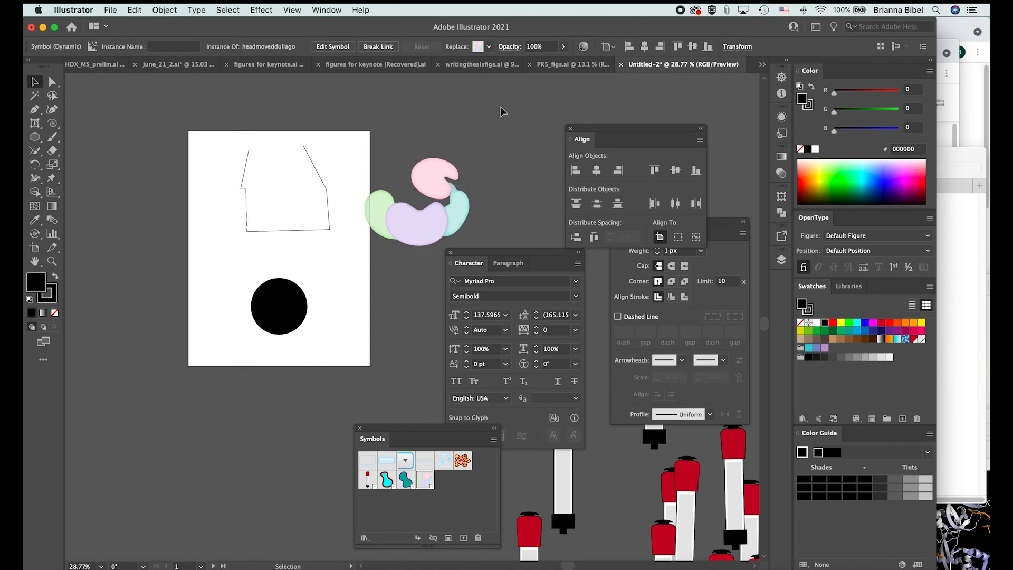
# Step: Bring the Stroke settings in front of the overlapping Align and Asset options
pyautogui.scroll(2, 500, 107)
pyautogui.scroll(-3, 500, 107)
pyautogui.hscroll(2, 500, 107)
pyautogui.scroll(-1, 500, 106)
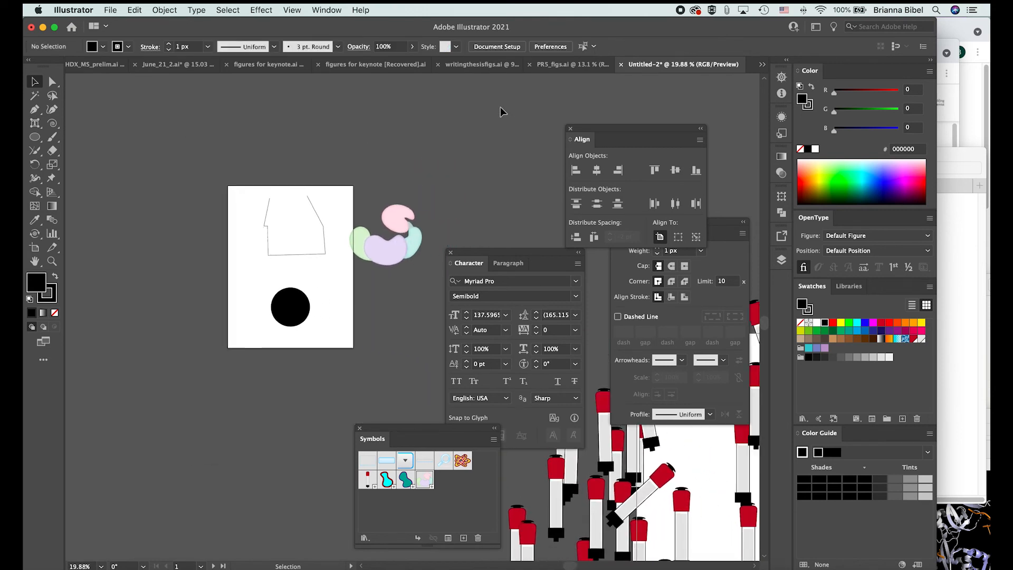
pyautogui.click(719, 252)
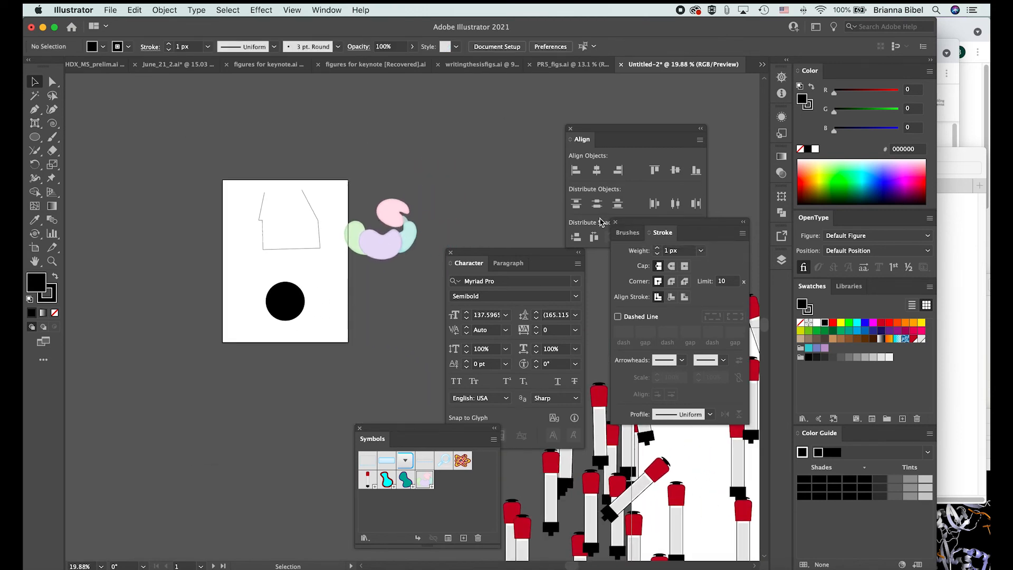
pyautogui.scroll(4, 399, 180)
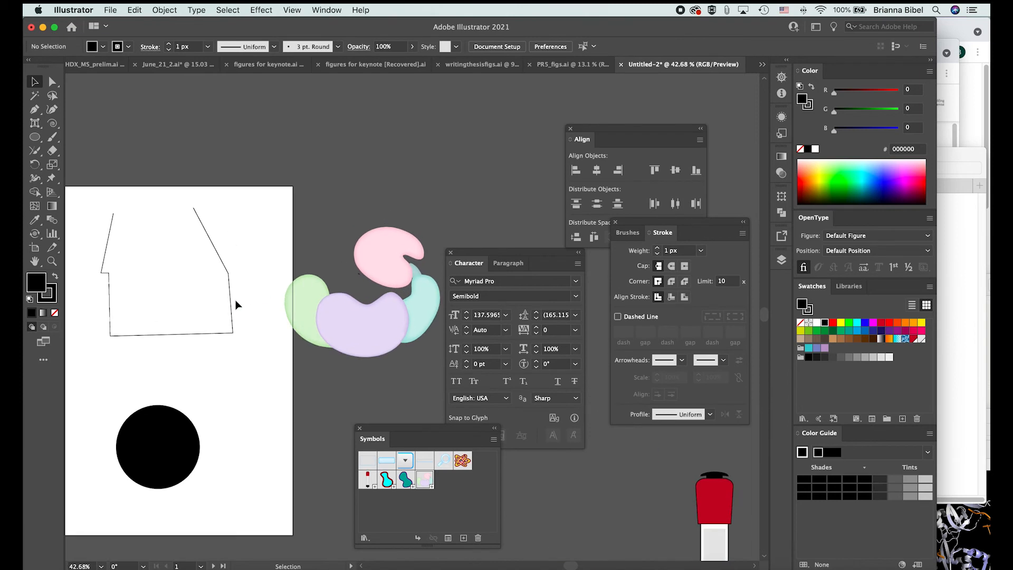
# Step: Set the open house-shaped path's stroke weight to 7 px and deselect it
pyautogui.click(232, 308)
pyautogui.hscroll(-2, 430, 264)
pyautogui.scroll(-1, 430, 264)
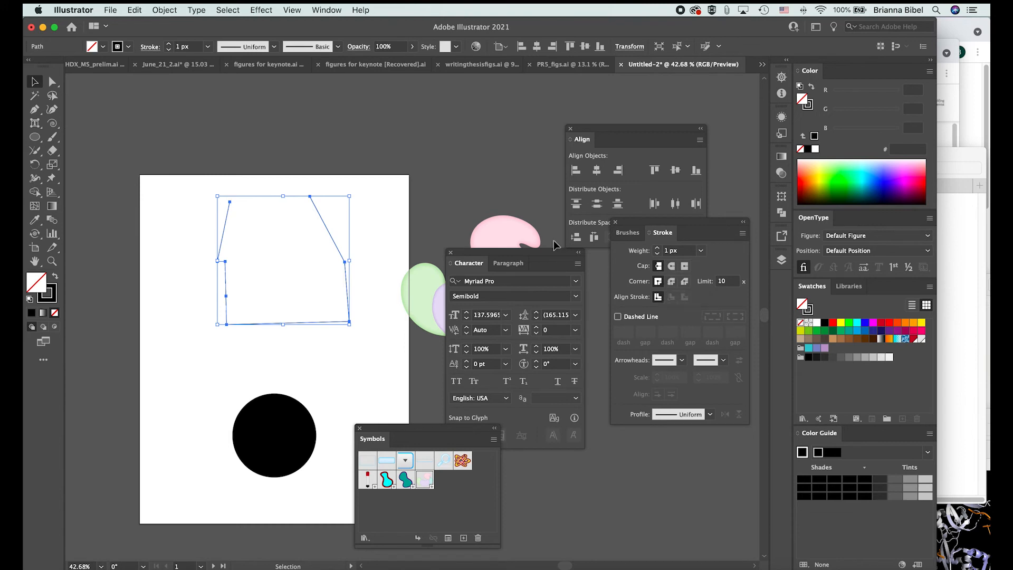
pyautogui.click(168, 43)
pyautogui.click(168, 44)
pyautogui.click(168, 44)
pyautogui.click(168, 44)
pyautogui.click(168, 44)
pyautogui.click(169, 43)
pyautogui.click(382, 253)
pyautogui.scroll(5, 381, 253)
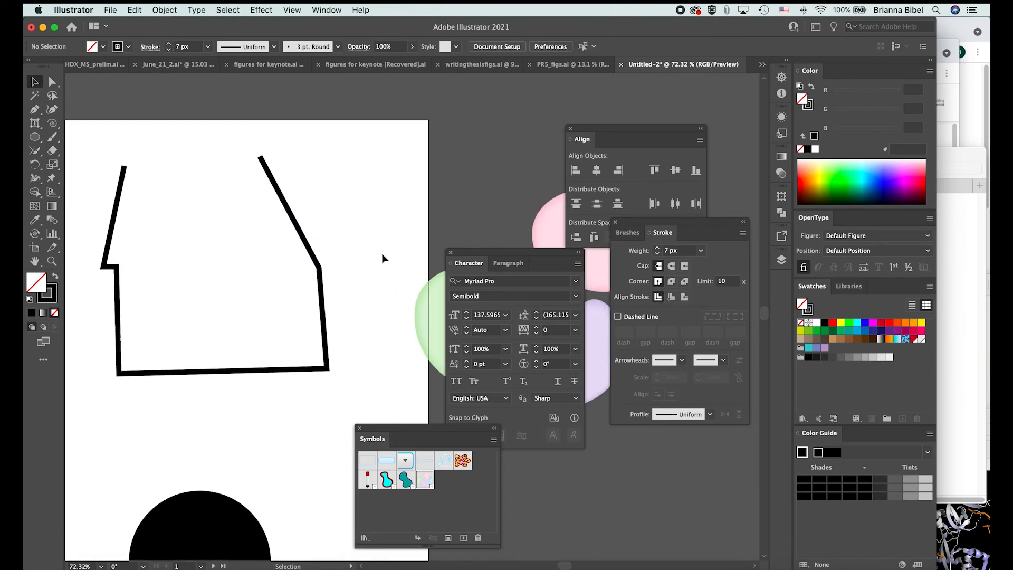
# Step: Examine the corner join options for the thick open path, including Round Join
pyautogui.click(320, 280)
pyautogui.scroll(3, 320, 280)
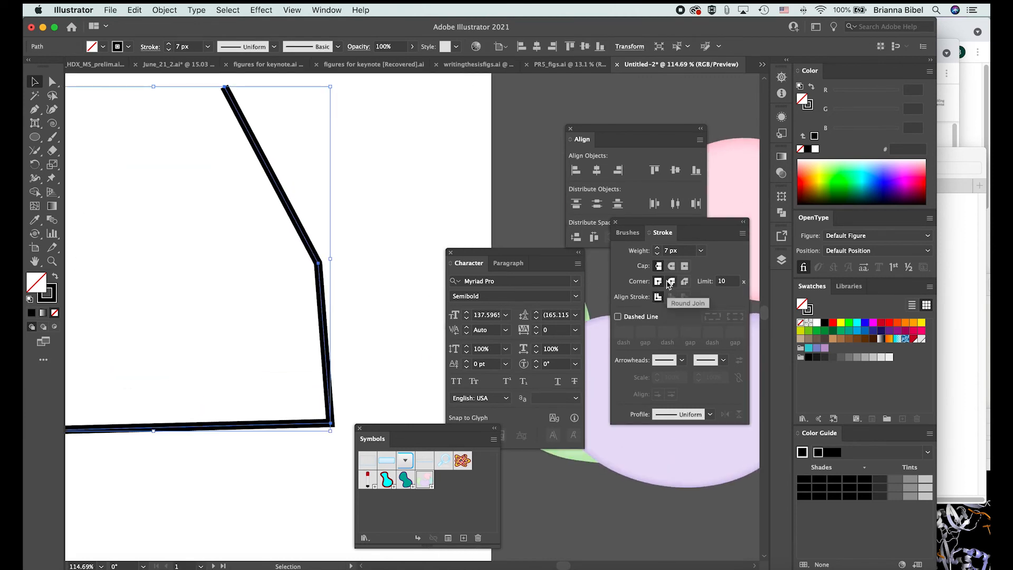
pyautogui.click(409, 199)
pyautogui.scroll(-5, 409, 199)
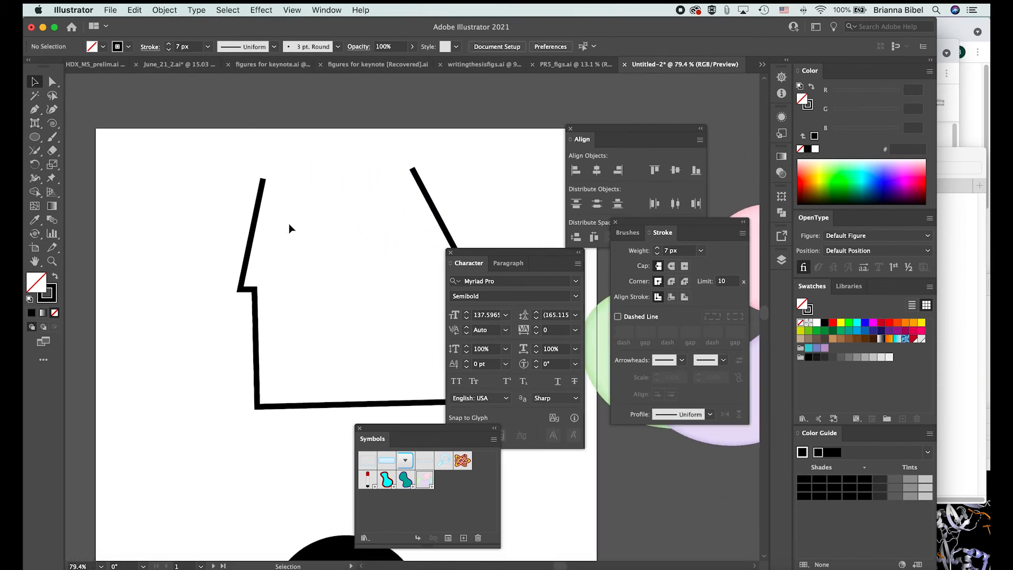
# Step: Use the Width tool to widen the path's upper-left end to about 30 px and bulge its lower-left side to about 77 px
pyautogui.click(251, 243)
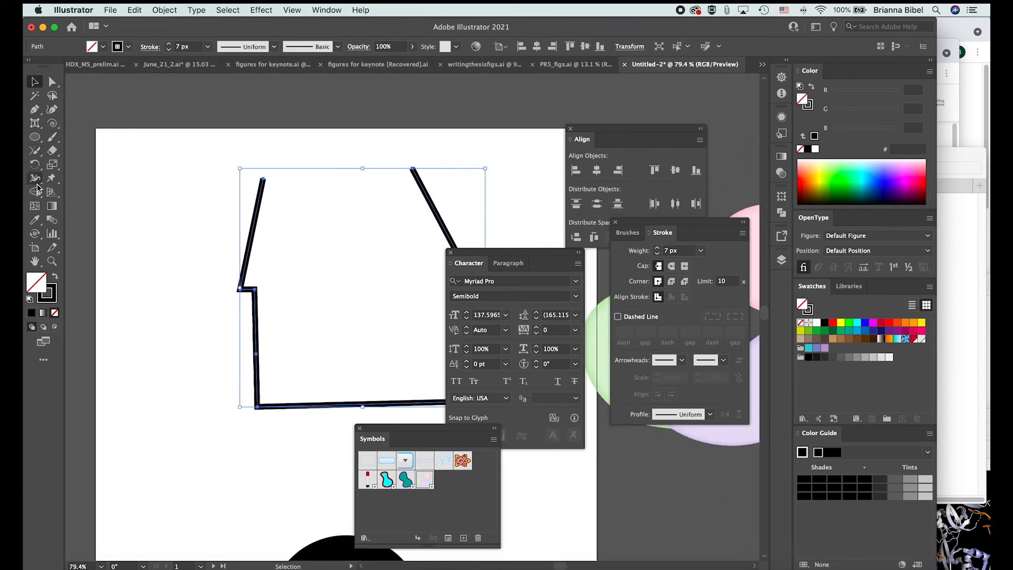
pyautogui.moveTo(37, 182); pyautogui.dragTo(59, 181)
pyautogui.moveTo(263, 181); pyautogui.dragTo(251, 177)
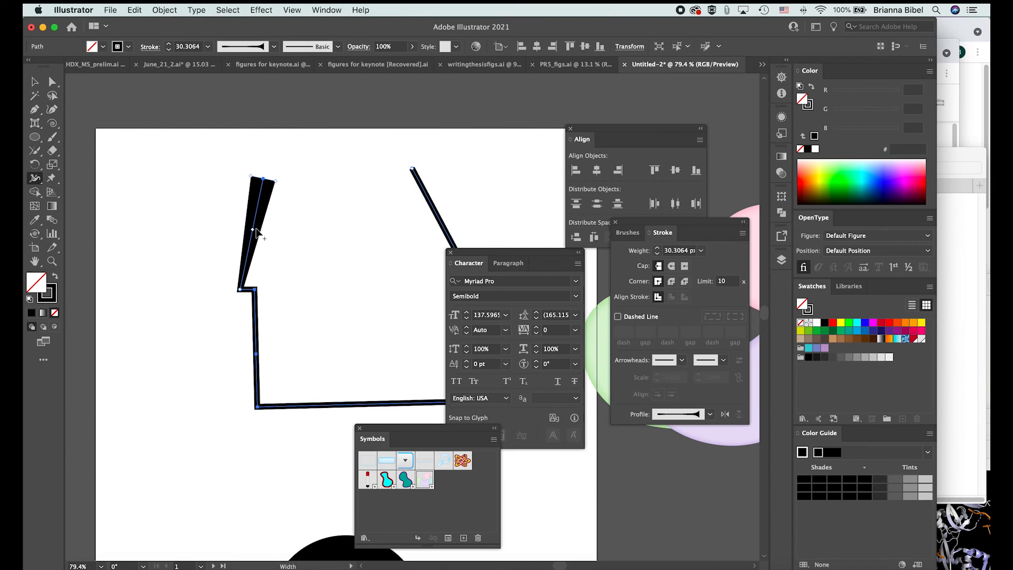
pyautogui.moveTo(269, 228); pyautogui.dragTo(260, 236)
pyautogui.press('super+z')
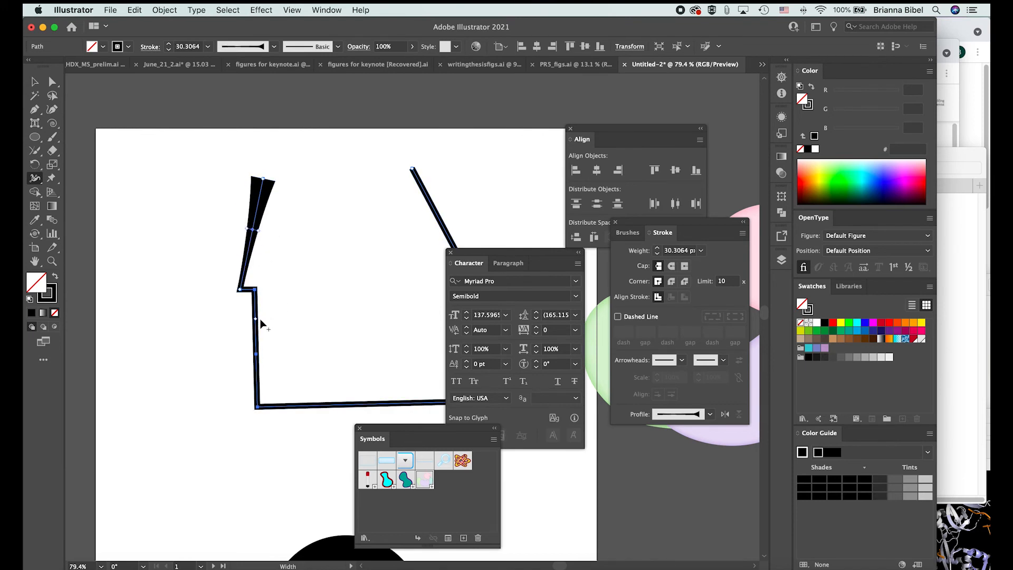
pyautogui.moveTo(256, 354); pyautogui.dragTo(288, 353)
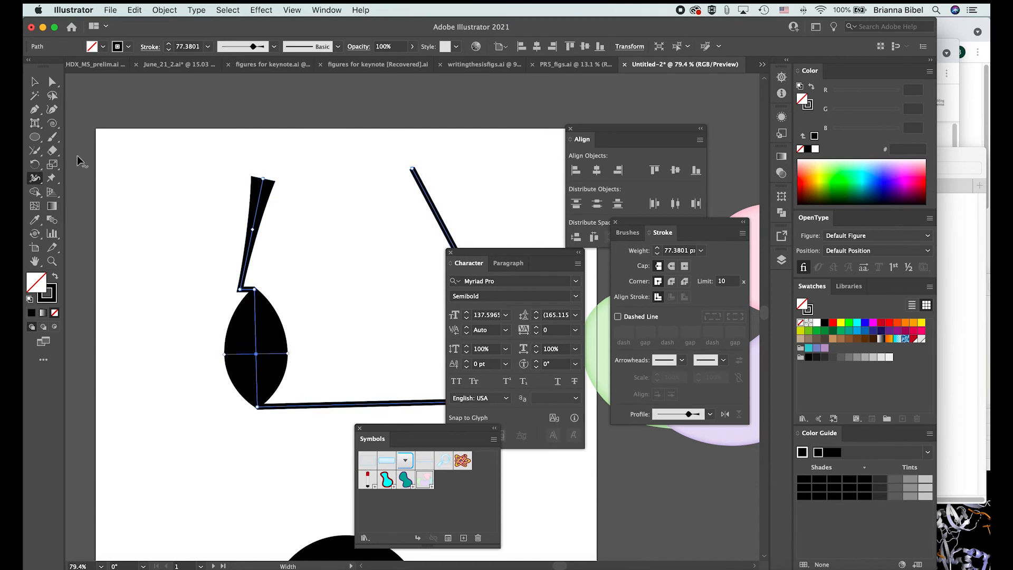
pyautogui.click(34, 79)
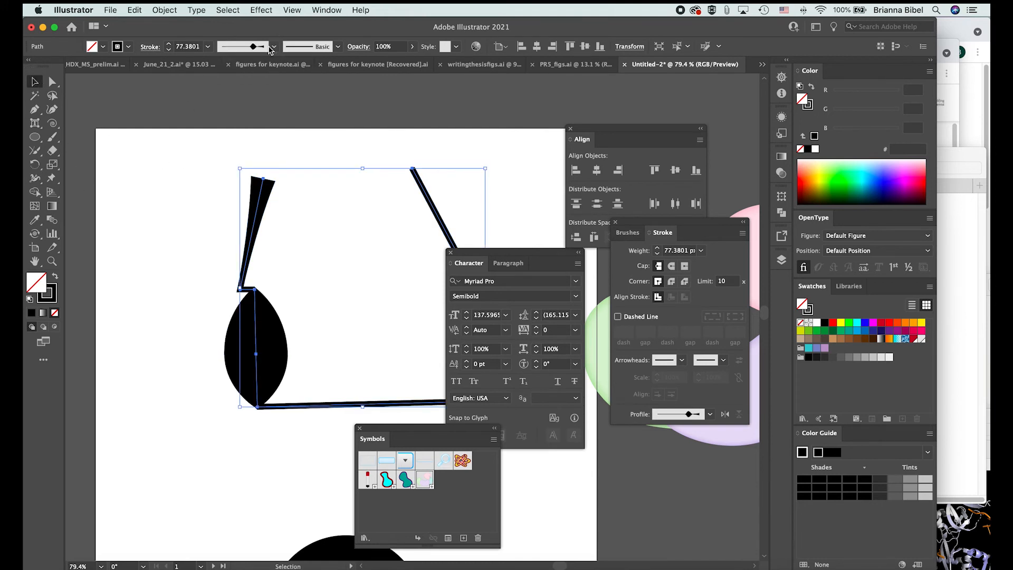
pyautogui.click(143, 193)
# Step: Apply Expand Appearance to the variable-width path to turn it into a filled outline
pyautogui.scroll(-2, 238, 276)
pyautogui.click(228, 278)
pyautogui.click(165, 10)
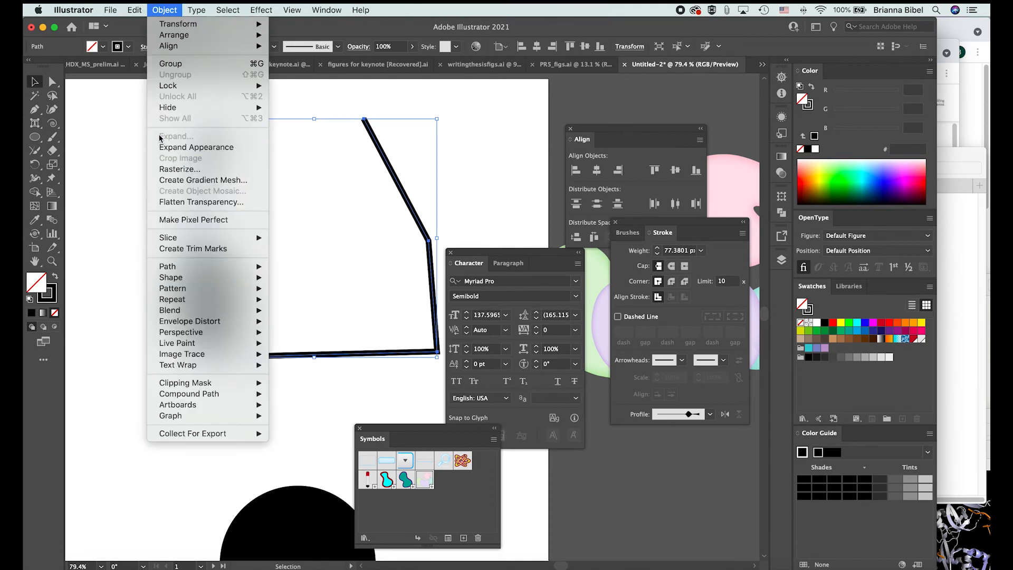
pyautogui.click(169, 153)
pyautogui.click(200, 285)
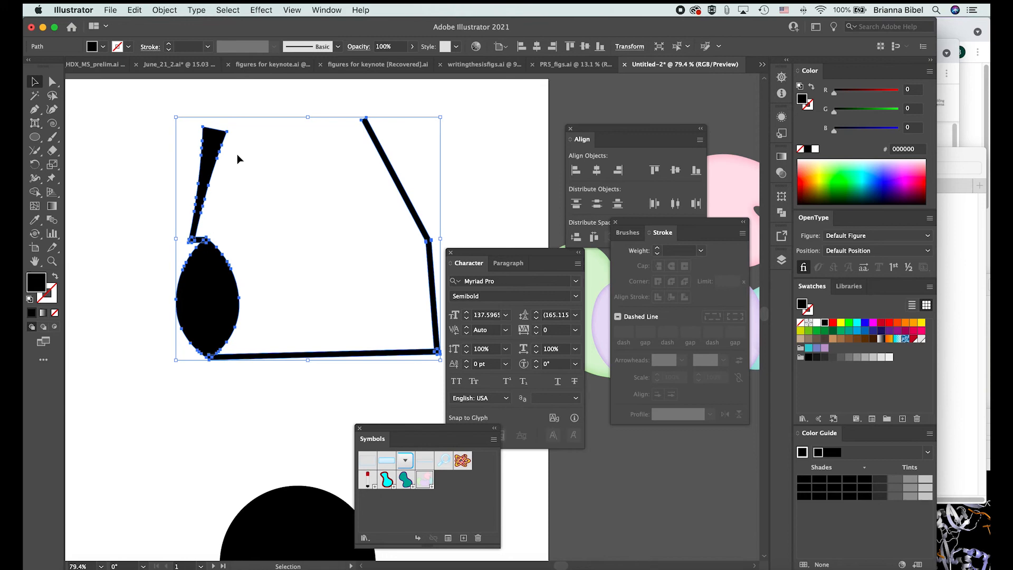
# Step: Simplify the expanded outline to fewer anchor points with the Simplify command, and deselect it
pyautogui.click(164, 10)
pyautogui.moveTo(176, 267)
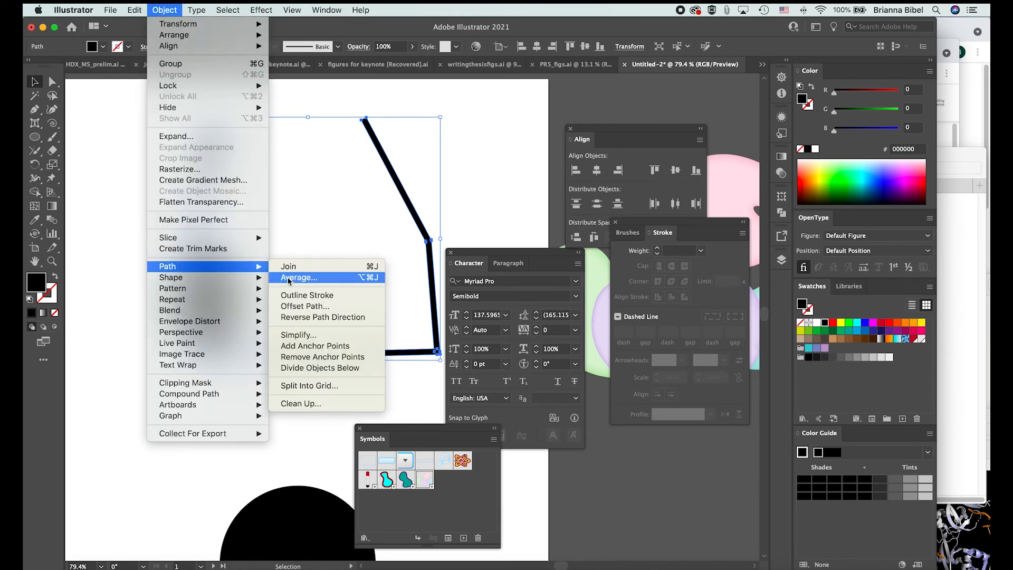
pyautogui.click(299, 335)
pyautogui.moveTo(404, 330); pyautogui.dragTo(382, 331)
pyautogui.click(341, 263)
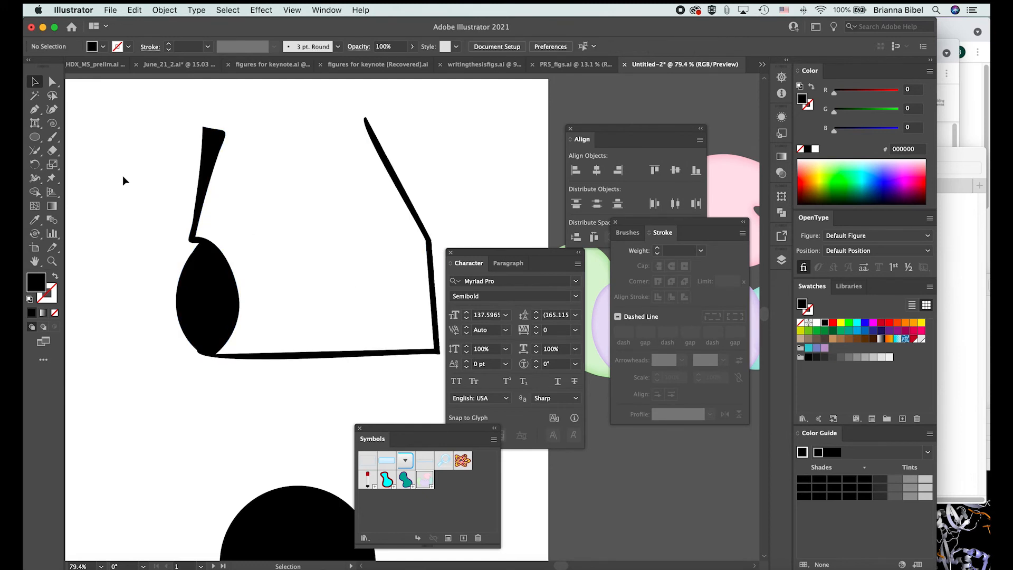
# Step: Move the simplified outline right and slightly down on the artboard
pyautogui.click(198, 279)
pyautogui.scroll(-3, 200, 279)
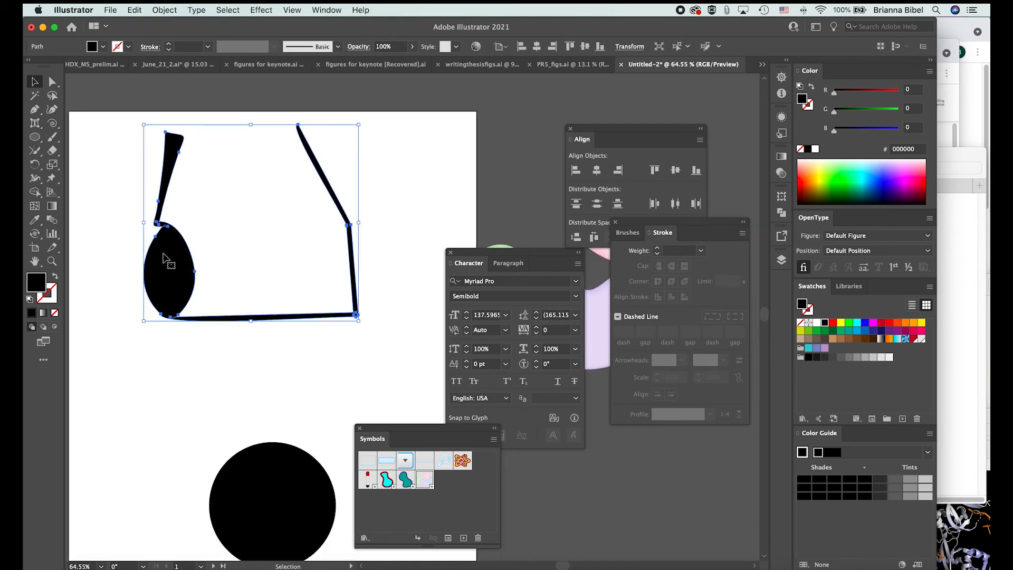
pyautogui.click(212, 276)
pyautogui.moveTo(213, 272); pyautogui.dragTo(214, 273)
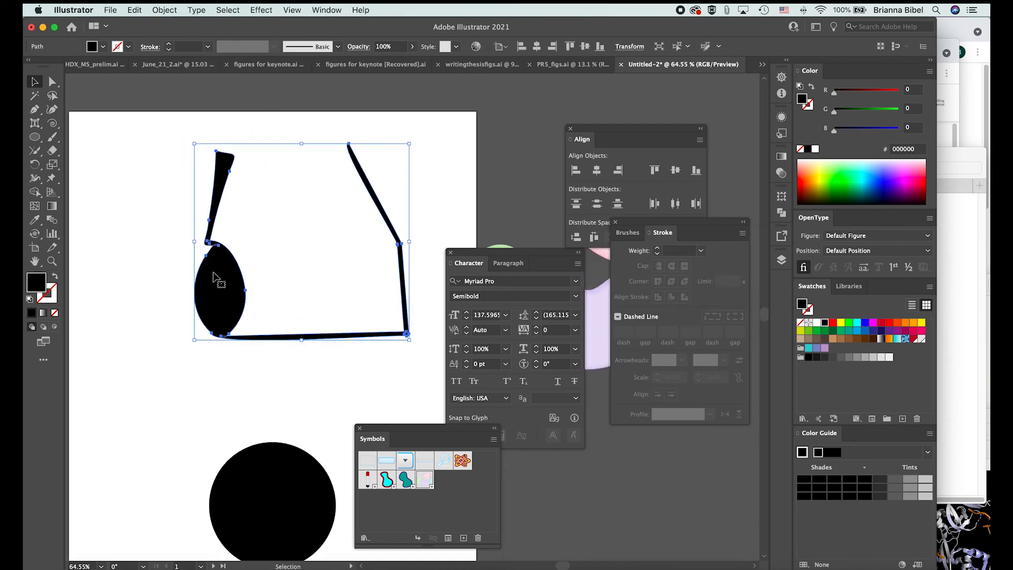
# Step: Add the simplified outline to Asset Export, leave its asset name as is, and deselect it
pyautogui.click(782, 235)
pyautogui.moveTo(227, 296); pyautogui.dragTo(686, 323)
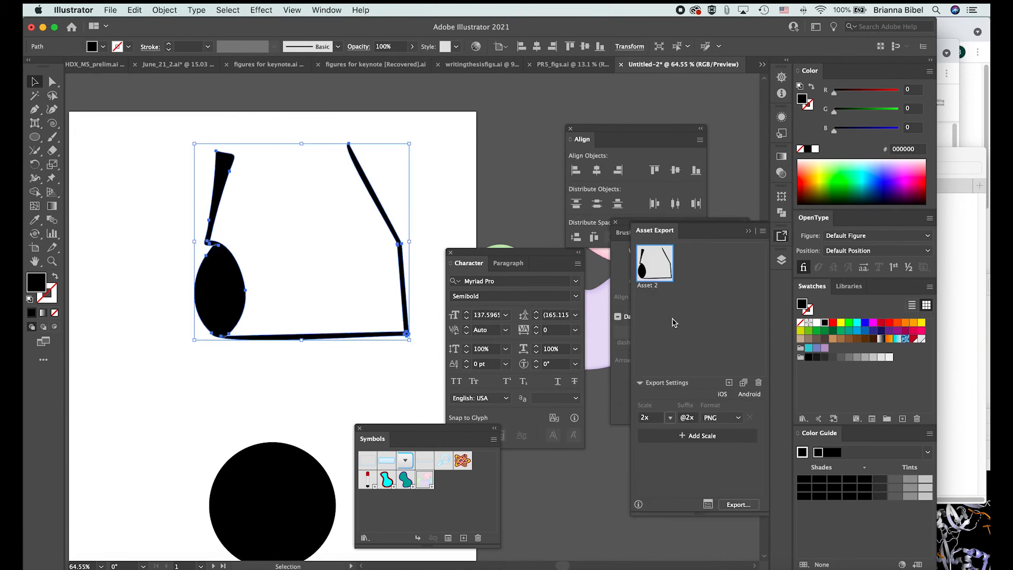
pyautogui.doubleClick(653, 290)
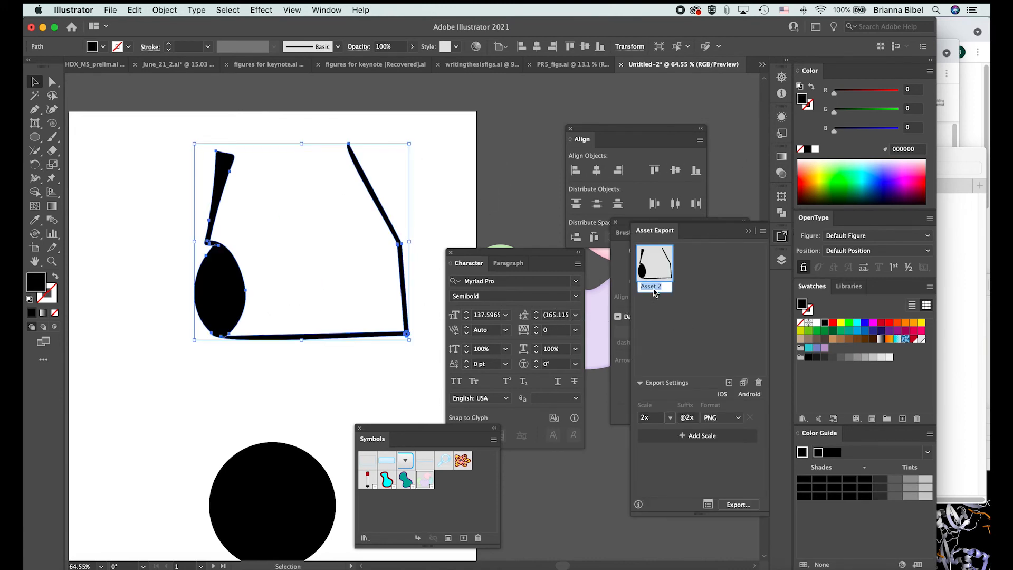
pyautogui.click(696, 332)
pyautogui.click(321, 251)
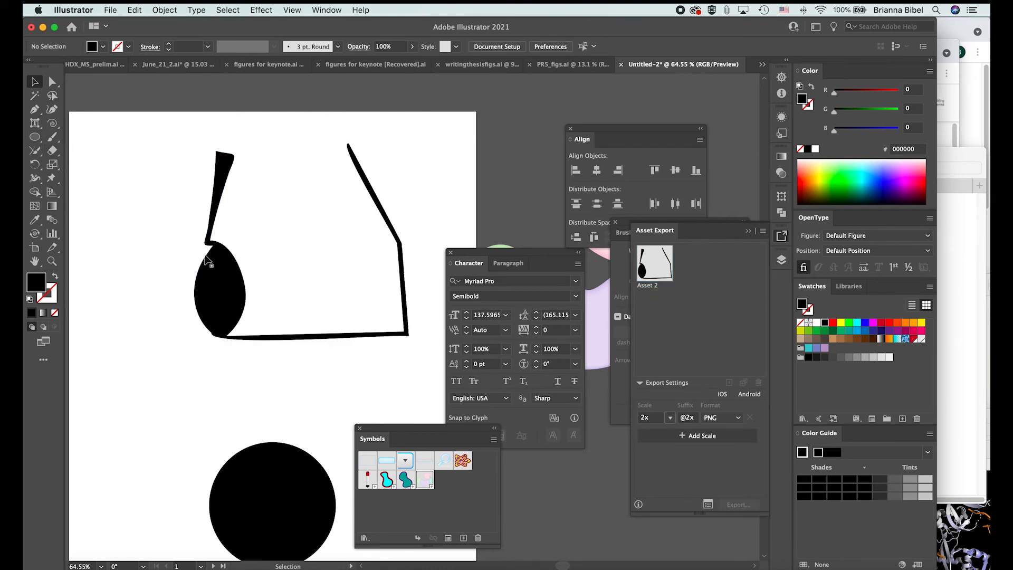
# Step: Reshape the outline's upper-left end by pulling its corner point's curve handle down and to the right with Direct Selection
pyautogui.press('a')
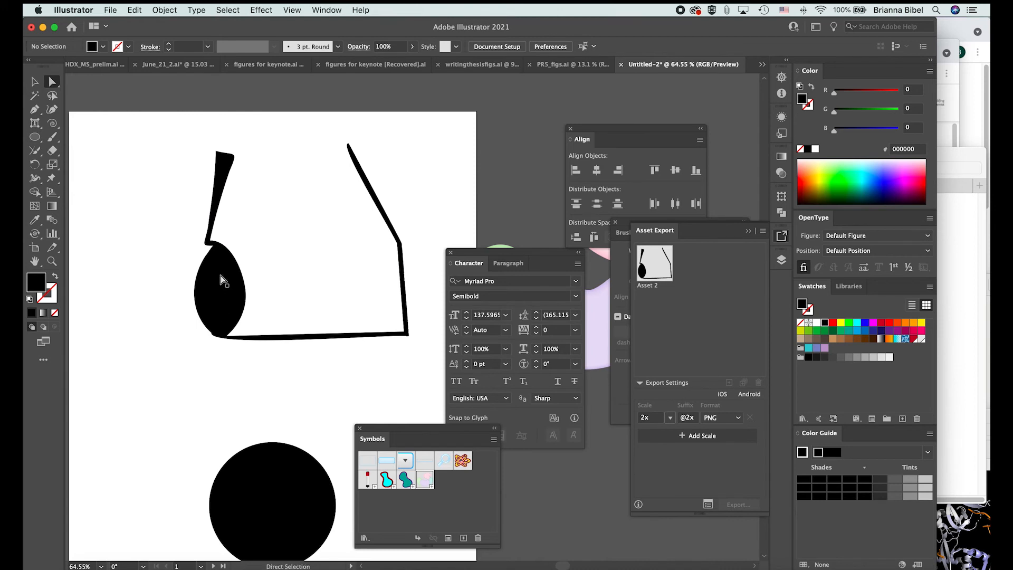
pyautogui.click(235, 160)
pyautogui.moveTo(235, 160); pyautogui.dragTo(333, 242)
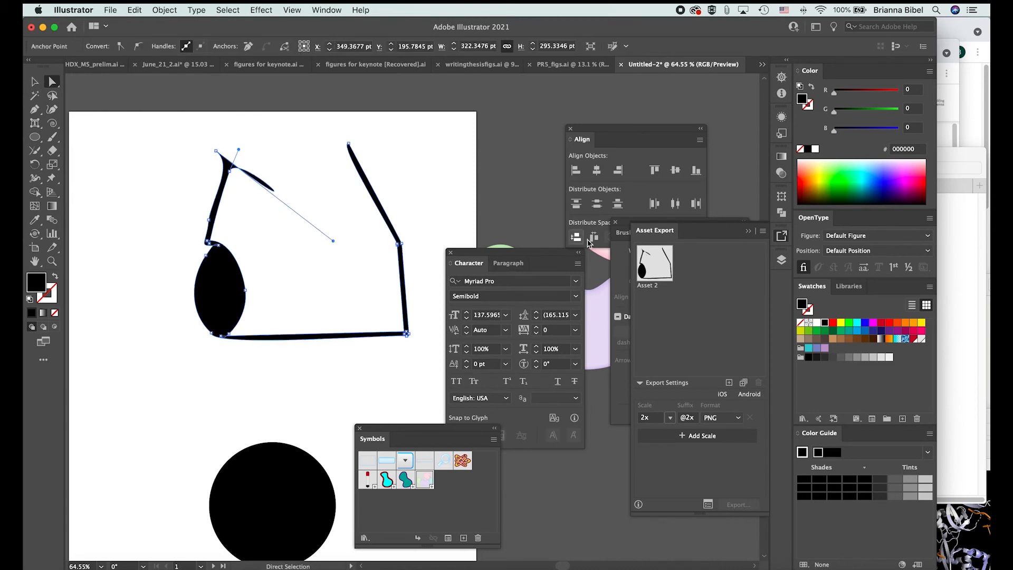
pyautogui.click(373, 124)
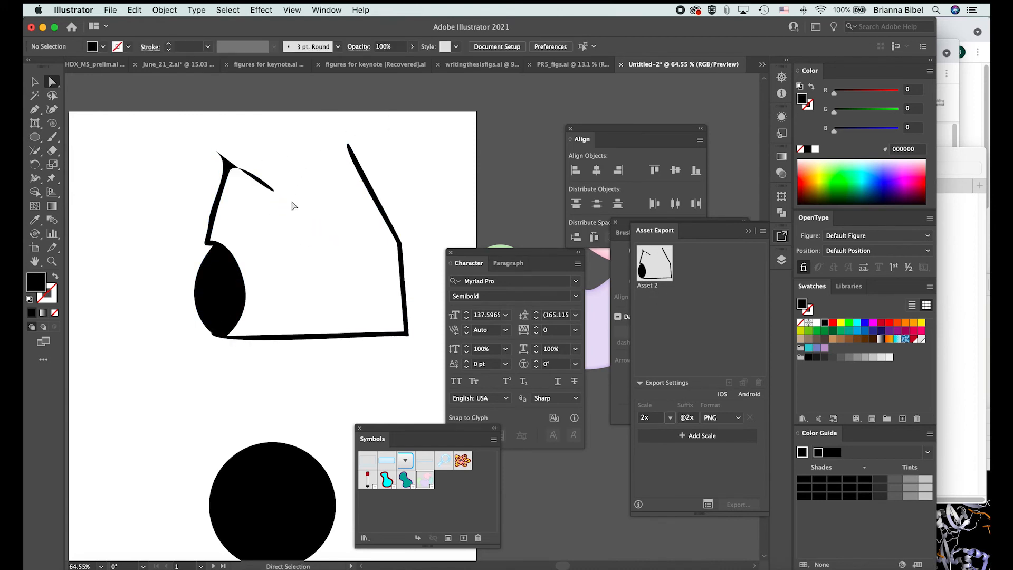
# Step: Delete the outline from the artboard and collapse the Asset Export options
pyautogui.press('v')
pyautogui.click(232, 275)
pyautogui.press('Delete')
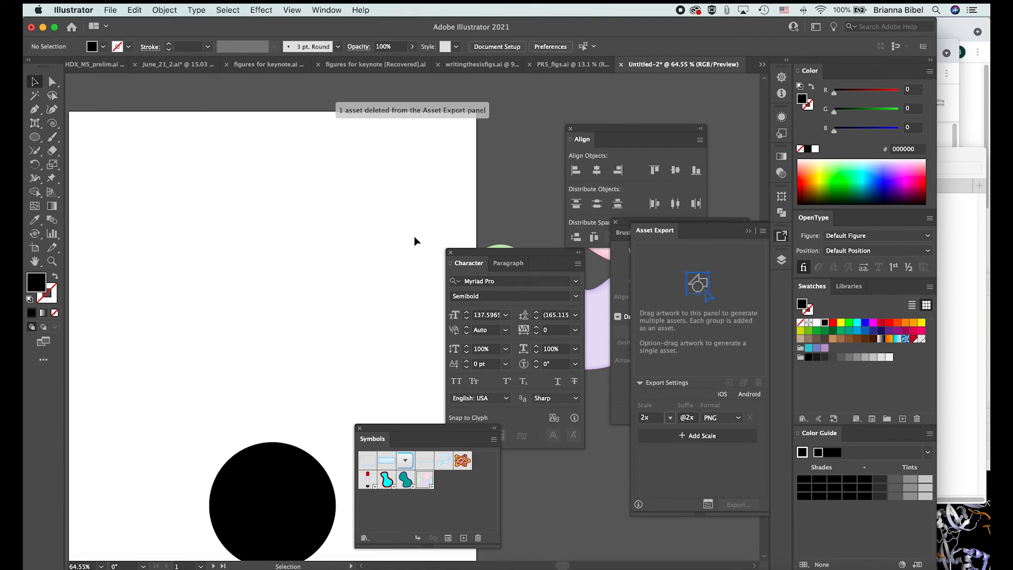
pyautogui.click(747, 232)
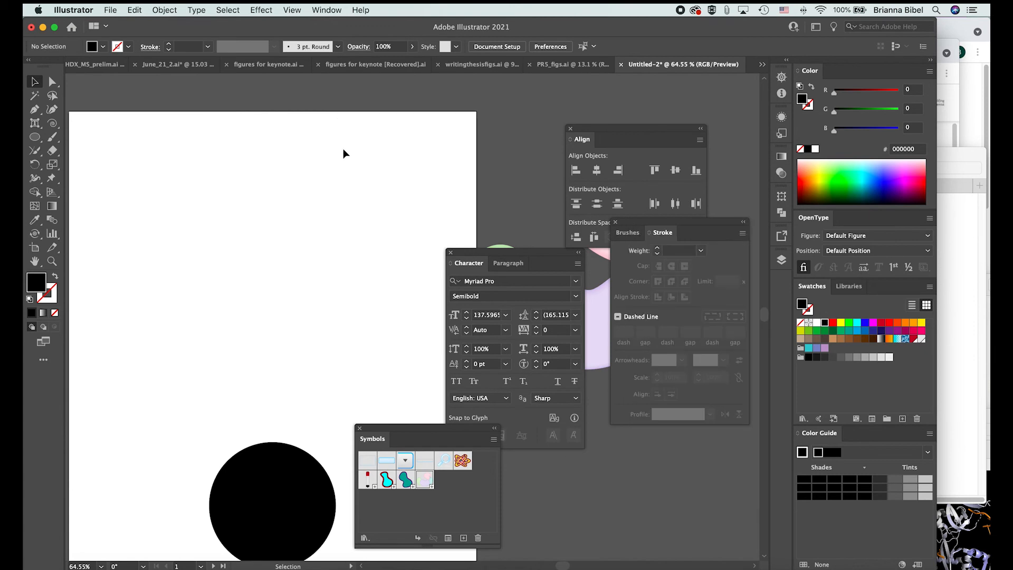
pyautogui.scroll(-5, 320, 181)
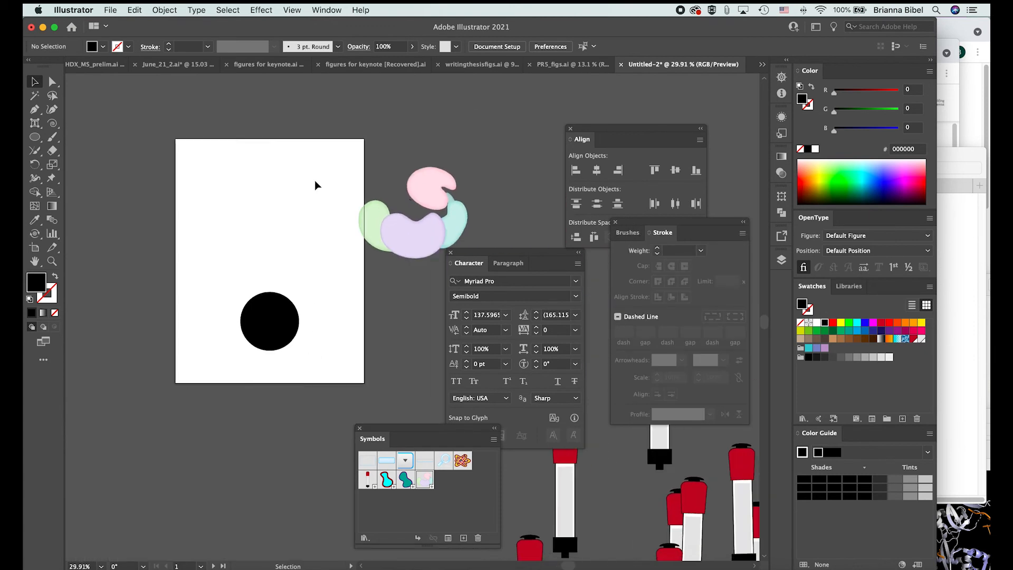
# Step: Open Export for Screens, review the file formats available for artboards, and close it without exporting
pyautogui.scroll(-2, 314, 181)
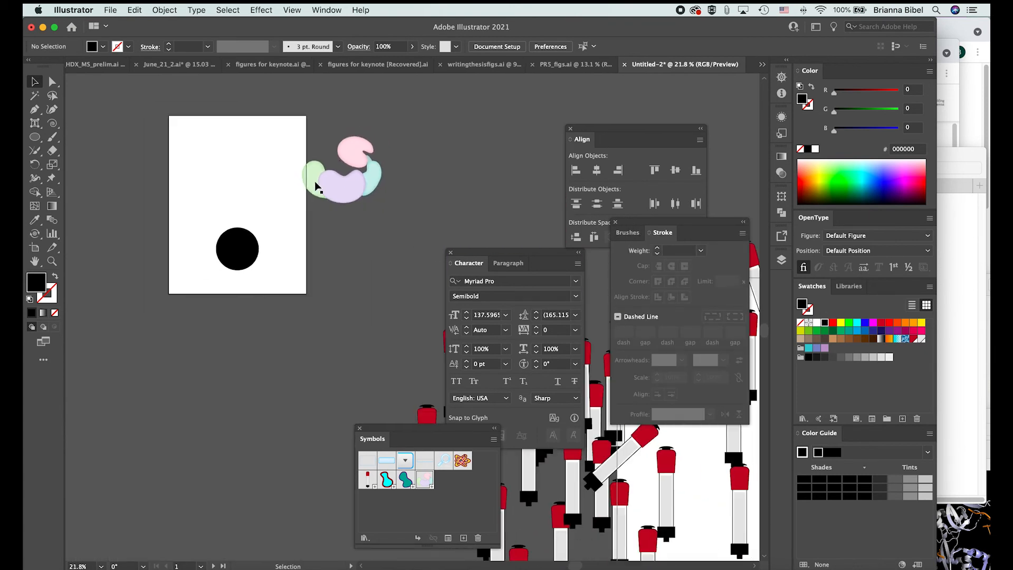
pyautogui.click(112, 10)
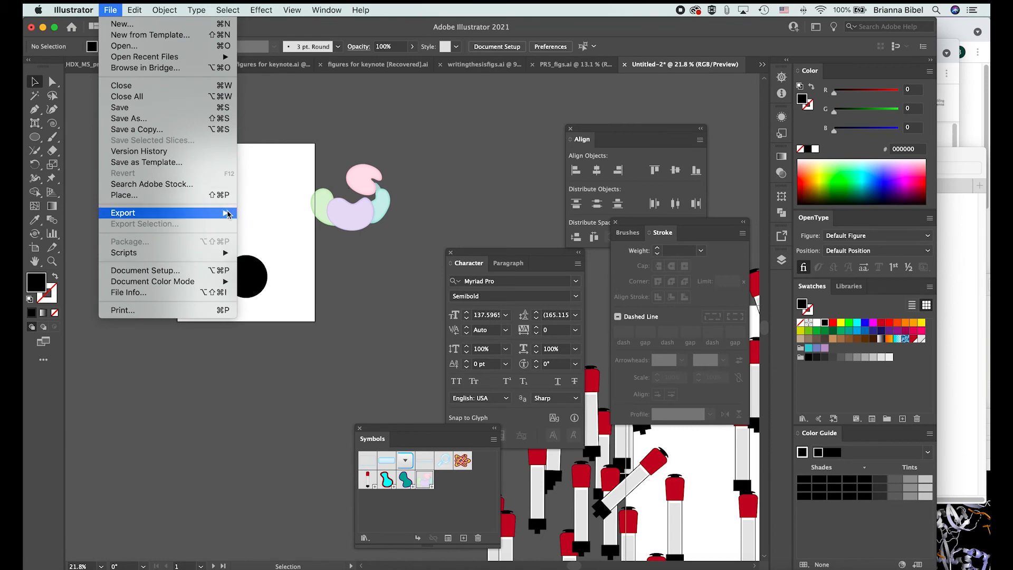
pyautogui.moveTo(235, 213)
pyautogui.click(277, 213)
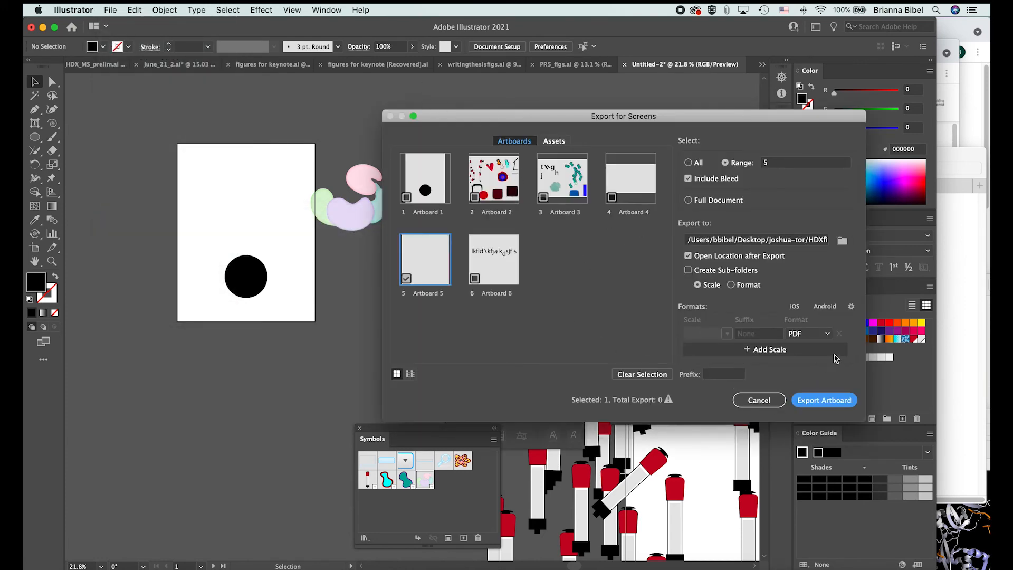
pyautogui.click(825, 333)
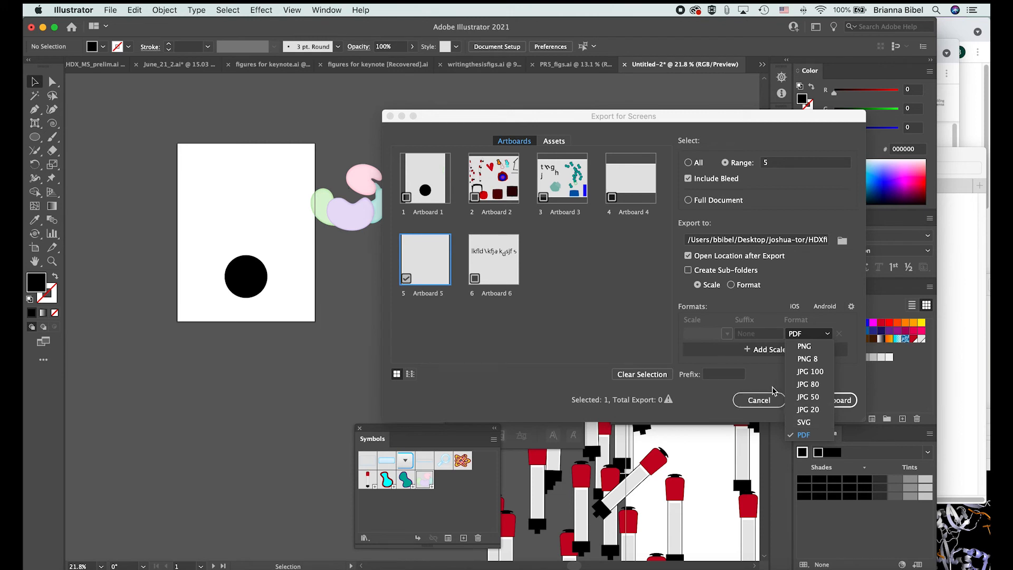
pyautogui.click(765, 400)
pyautogui.click(753, 406)
# Step: Draw a wide ellipse above the black circle on the first artboard and fill it with blue 29ABE2
pyautogui.scroll(2, 327, 245)
pyautogui.hscroll(-2, 327, 246)
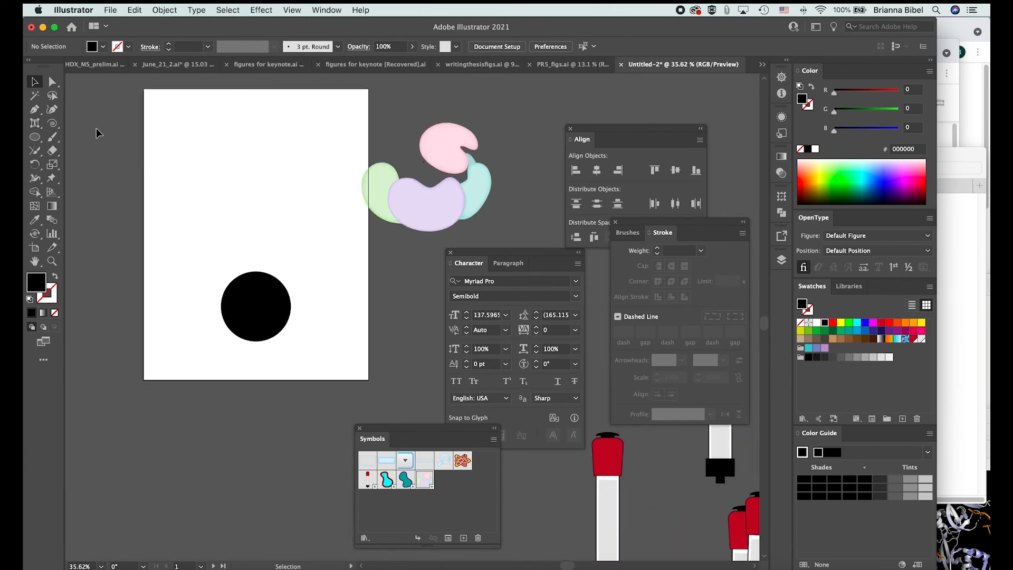
pyautogui.click(35, 137)
pyautogui.moveTo(190, 130); pyautogui.dragTo(320, 245)
pyautogui.click(811, 86)
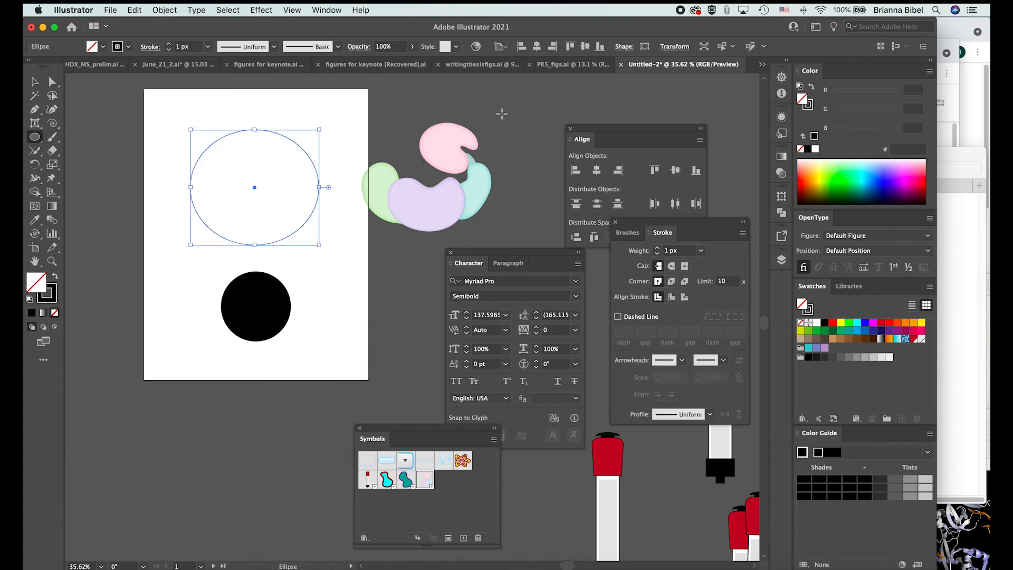
pyautogui.click(34, 82)
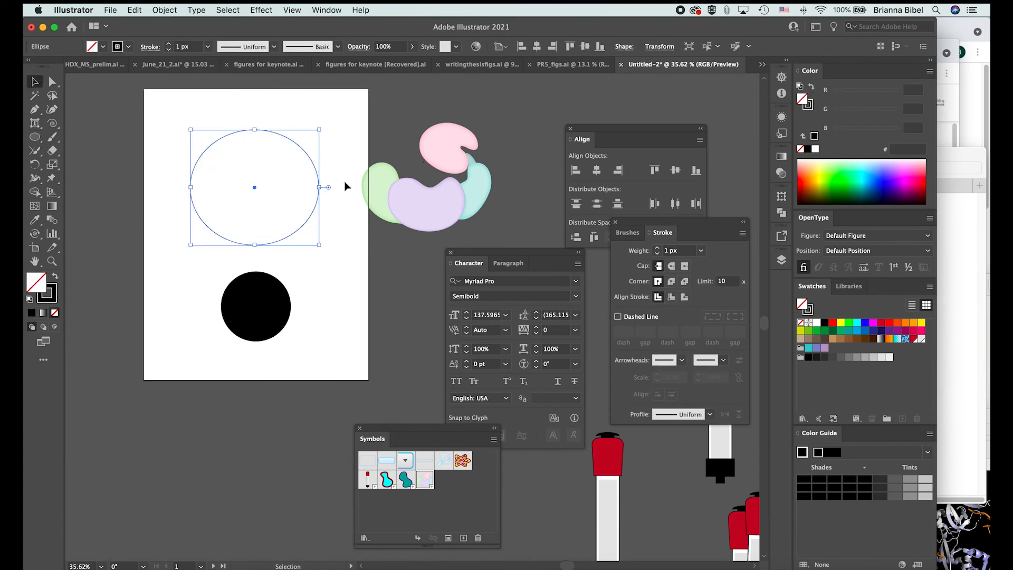
pyautogui.click(856, 331)
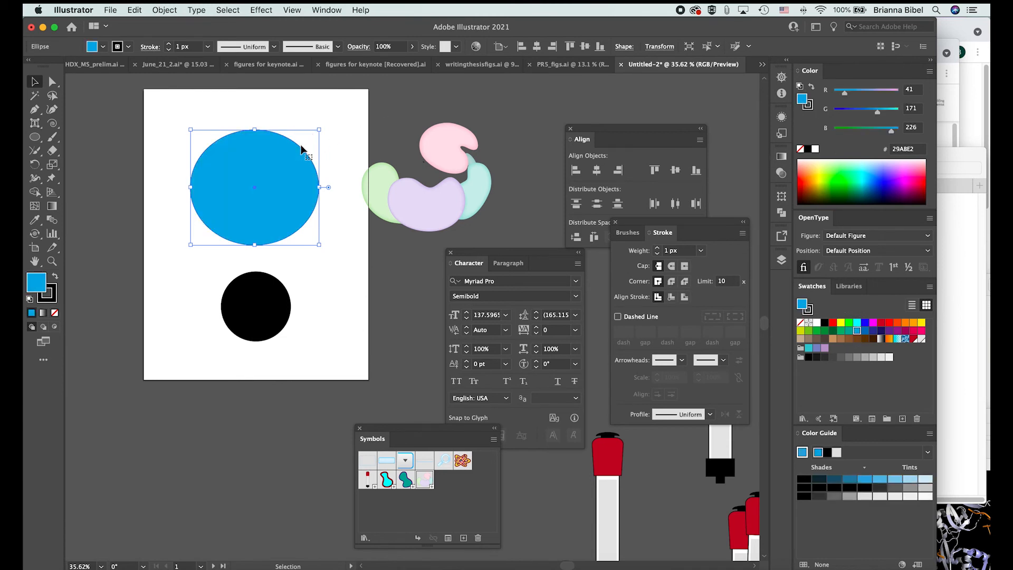
# Step: Increase the blue ellipse's stroke weight by nine increments
pyautogui.click(167, 43)
pyautogui.click(168, 43)
pyautogui.click(167, 43)
pyautogui.click(168, 43)
pyautogui.click(168, 43)
pyautogui.click(168, 43)
pyautogui.click(167, 43)
pyautogui.click(168, 43)
pyautogui.click(168, 44)
# Step: Scale the blue ellipse down to a small oval, with its stroke scaling along
pyautogui.click(217, 130)
pyautogui.moveTo(323, 123); pyautogui.dragTo(288, 161)
pyautogui.moveTo(322, 130)
pyautogui.mouseDown()
pyautogui.moveTo(256, 161)
pyautogui.moveTo(234, 208)
pyautogui.moveTo(205, 231)
pyautogui.moveTo(204, 263)
pyautogui.moveTo(289, 179)
pyautogui.mouseUp()
pyautogui.scroll(5, 204, 230)
pyautogui.click(215, 257)
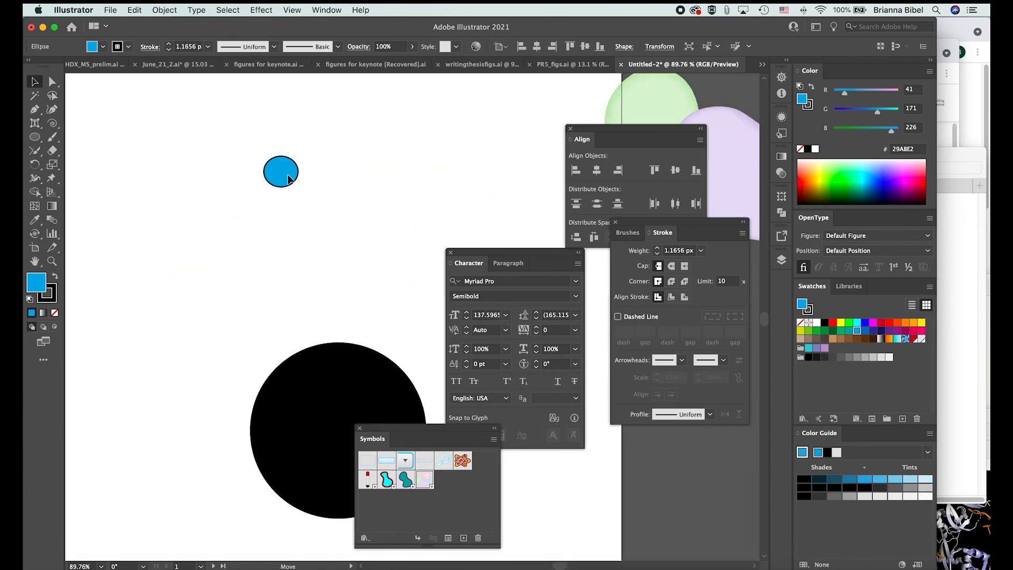
# Step: Turn off Scale Strokes & Effects in the General preferences
pyautogui.click(110, 10)
pyautogui.moveTo(74, 10)
pyautogui.moveTo(87, 41)
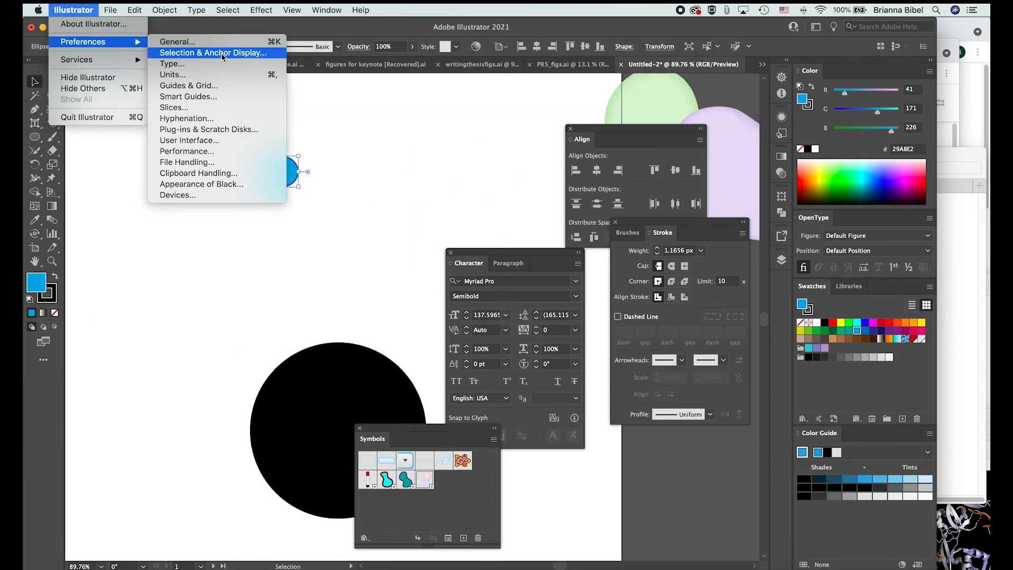
pyautogui.click(211, 42)
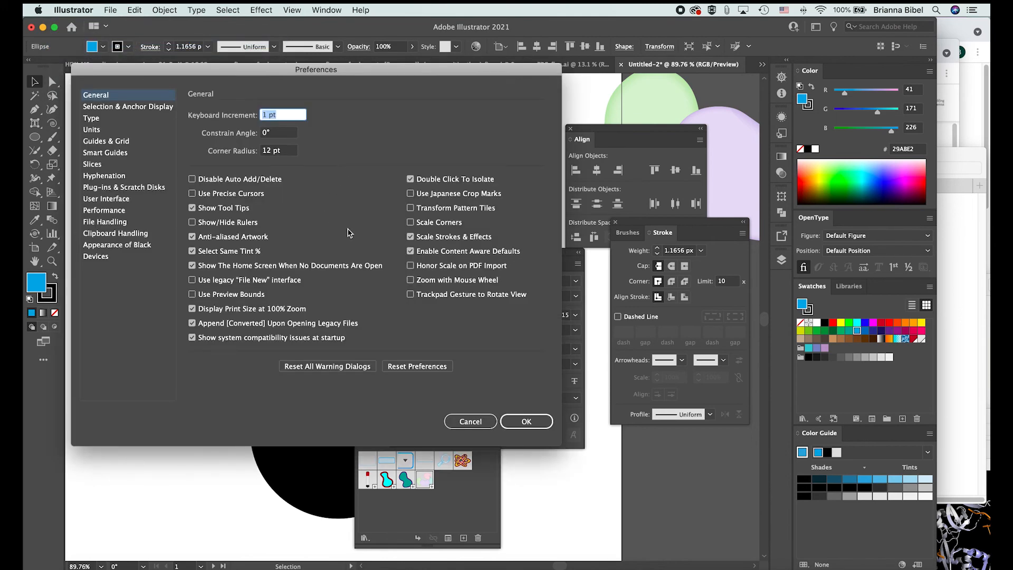
pyautogui.click(411, 236)
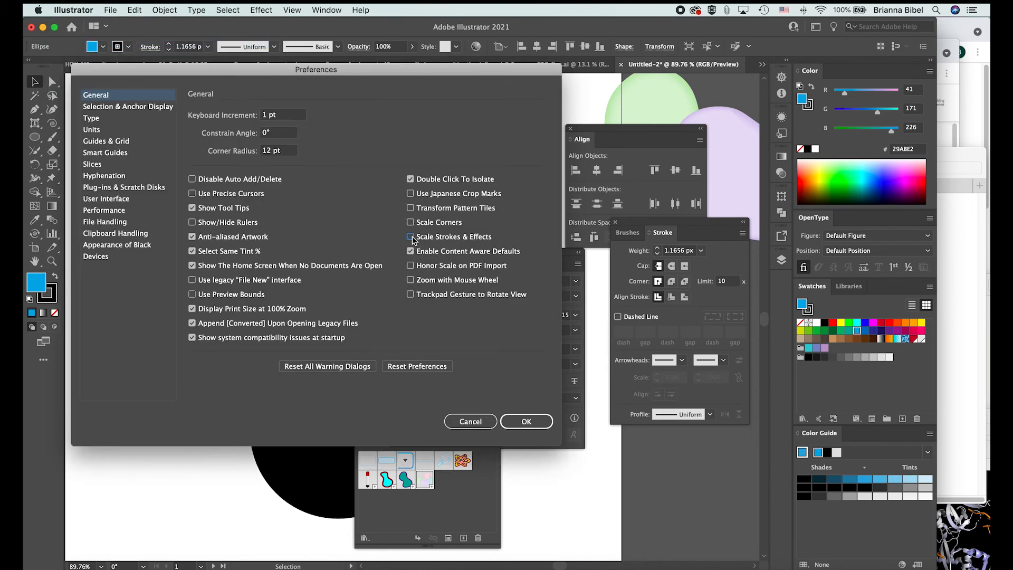
pyautogui.click(524, 420)
# Step: Try shrinking the blue ellipse twice with stroke scaling off, and undo both resizes
pyautogui.moveTo(299, 157); pyautogui.dragTo(274, 176)
pyautogui.scroll(5, 265, 169)
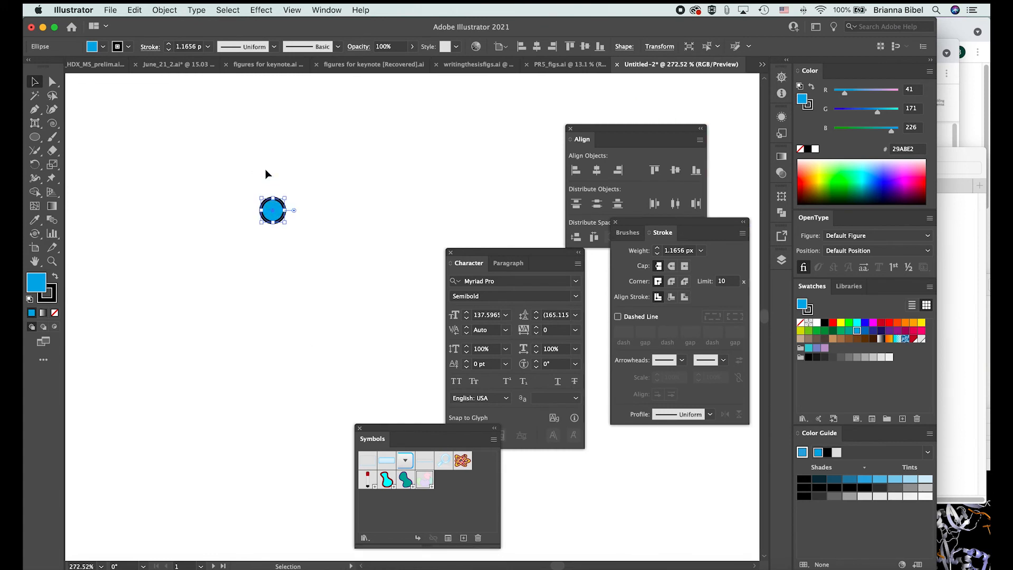
pyautogui.scroll(5, 265, 169)
pyautogui.moveTo(340, 252); pyautogui.dragTo(266, 320)
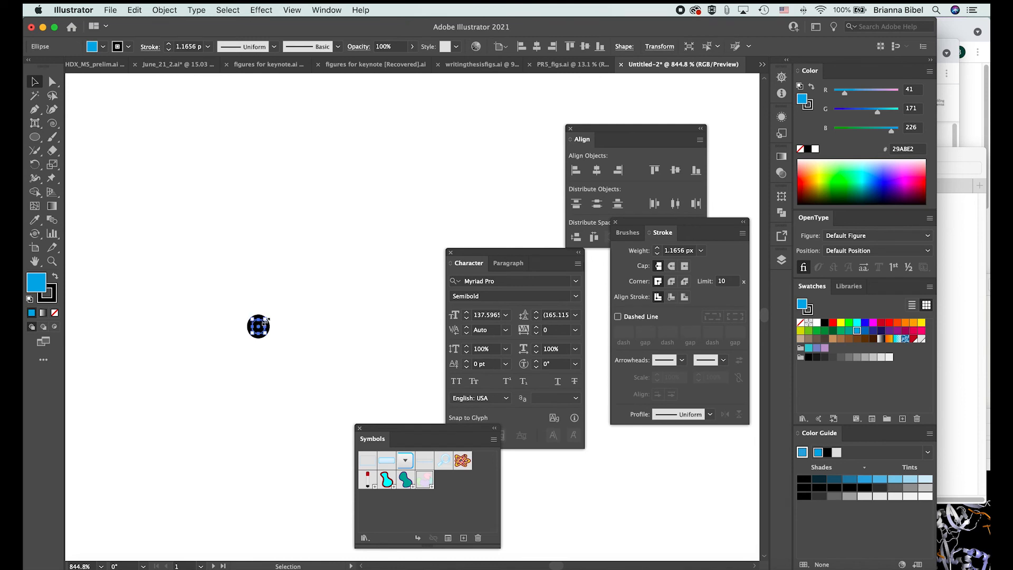
pyautogui.press('super+z')
pyautogui.press('super+z')
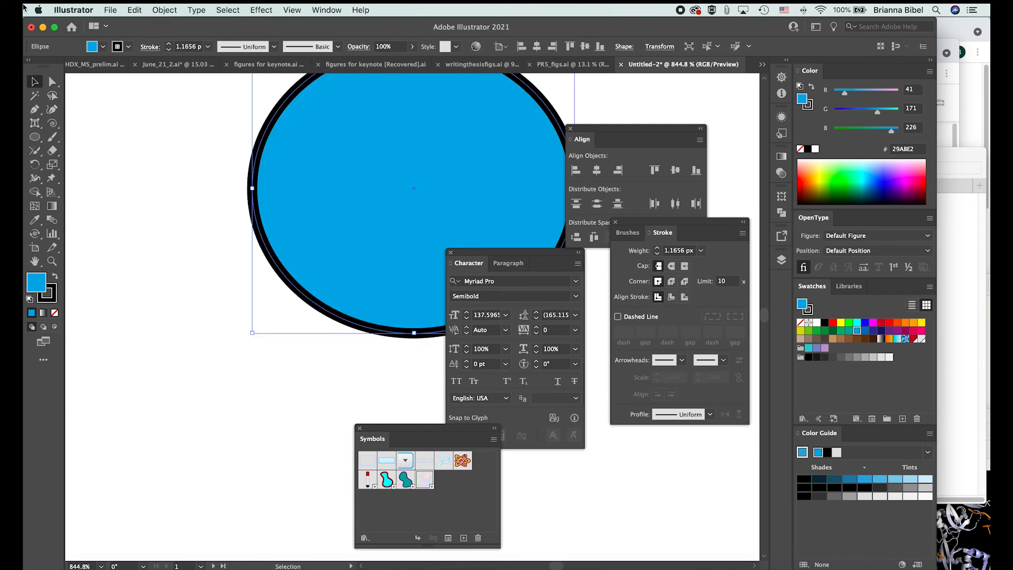
# Step: Turn Scale Strokes & Effects back on in the General preferences
pyautogui.click(109, 8)
pyautogui.moveTo(93, 7)
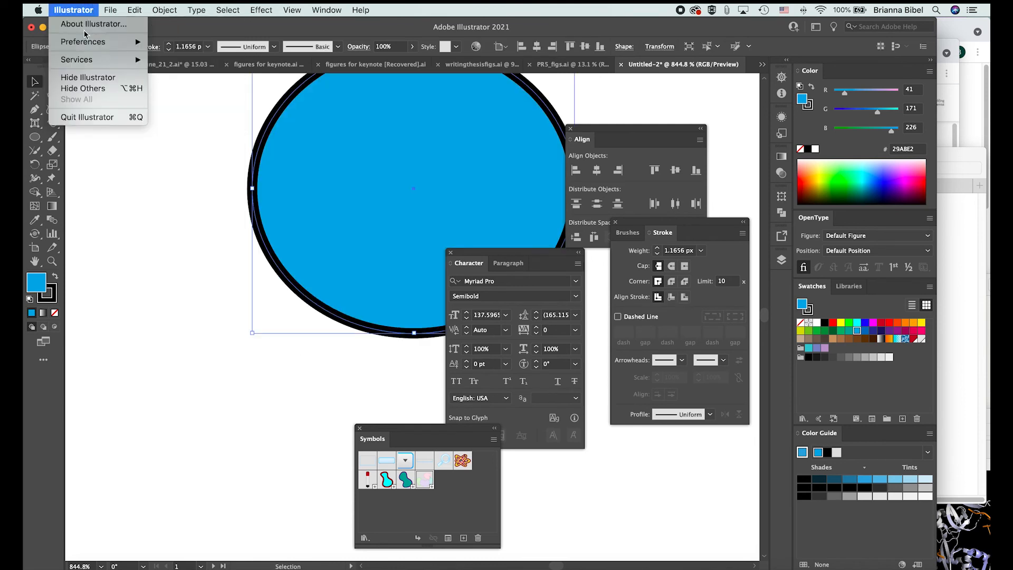
pyautogui.moveTo(84, 41)
pyautogui.click(190, 39)
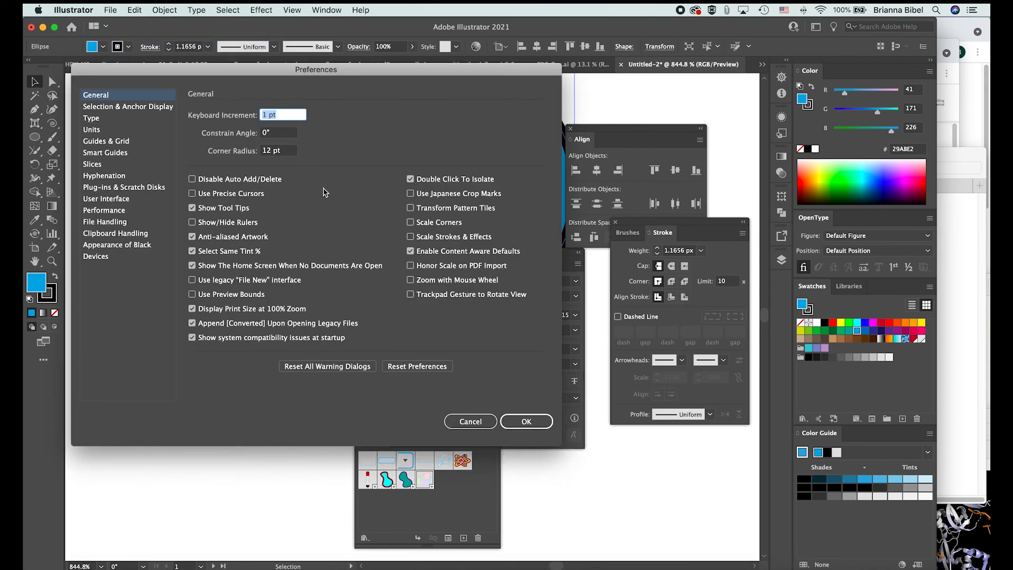
pyautogui.click(411, 237)
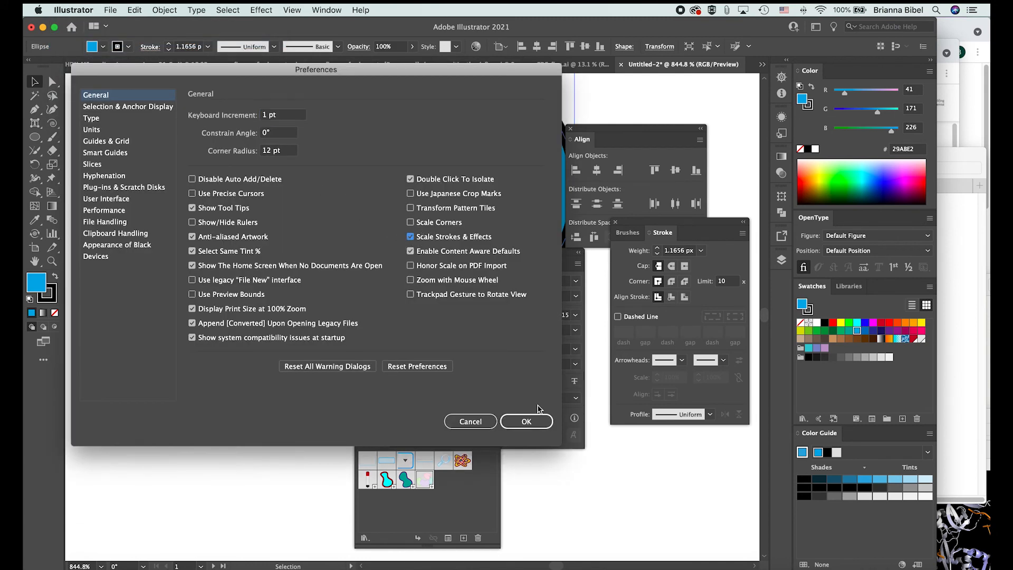
pyautogui.click(527, 422)
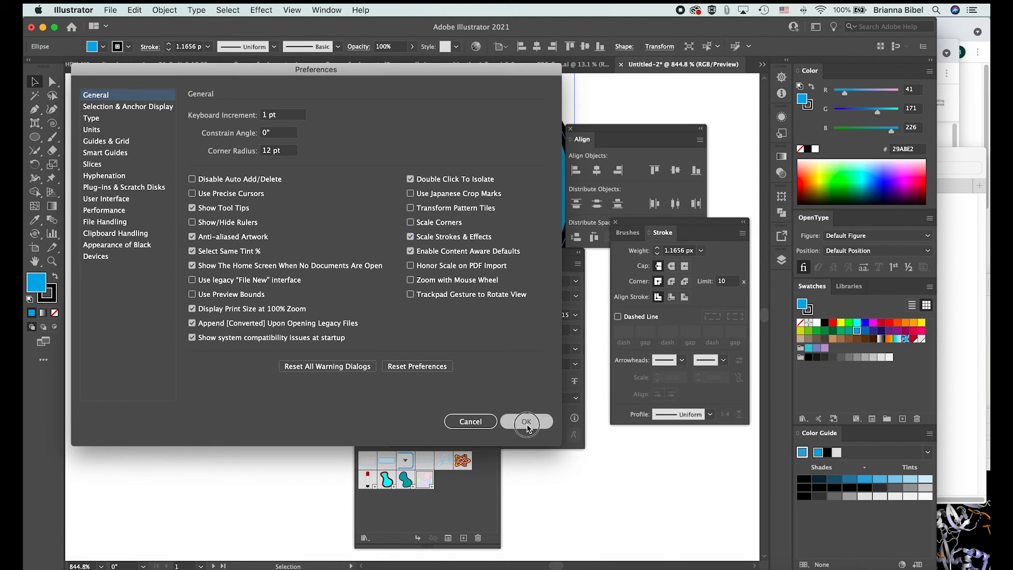
# Step: Examine the blue ellipse and its black stroke up close, both selected and deselected
pyautogui.click(234, 395)
pyautogui.scroll(-14, 234, 394)
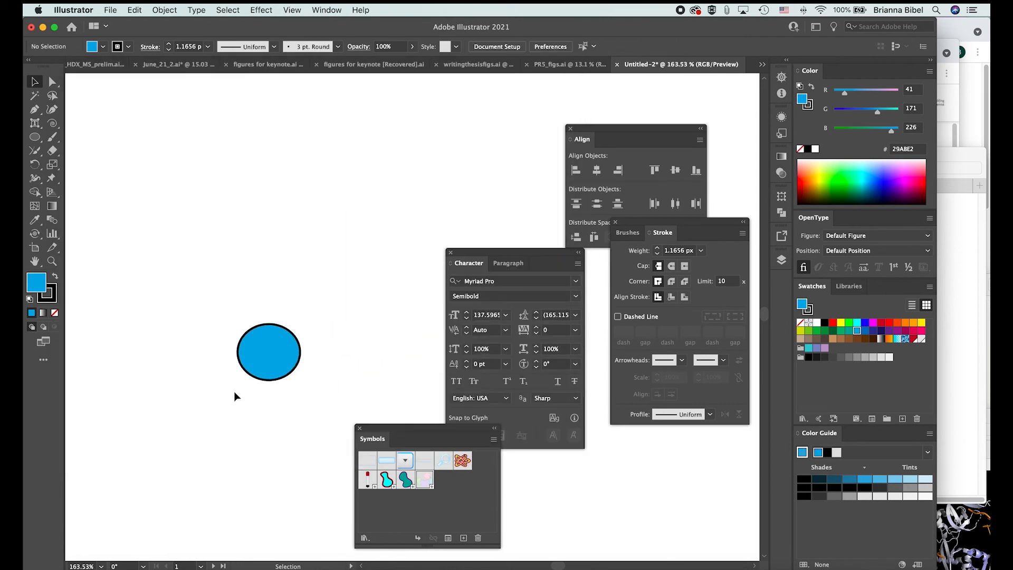
pyautogui.scroll(-2, 234, 396)
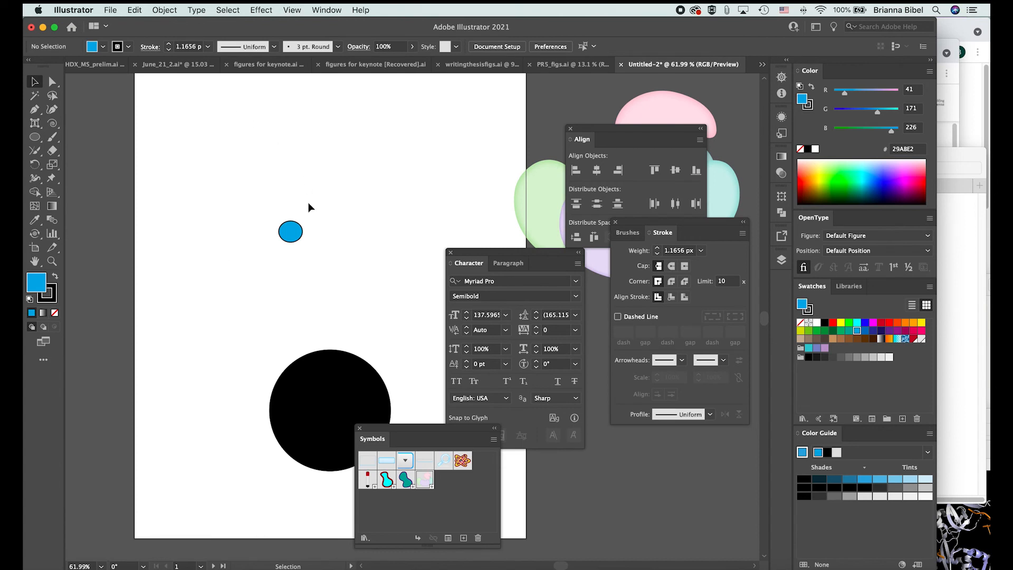
pyautogui.click(296, 231)
pyautogui.scroll(7, 293, 227)
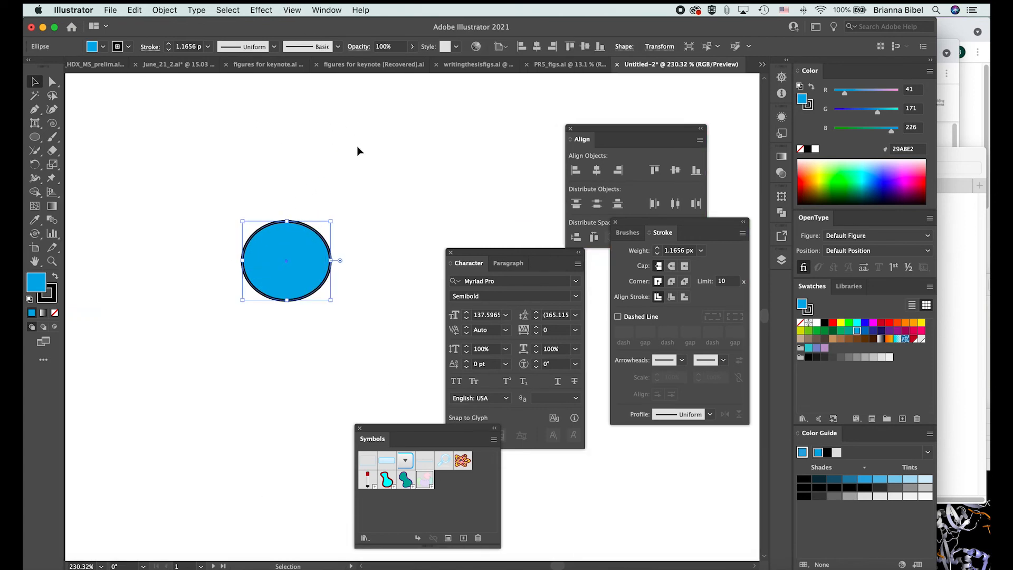
pyautogui.click(346, 189)
pyautogui.click(311, 278)
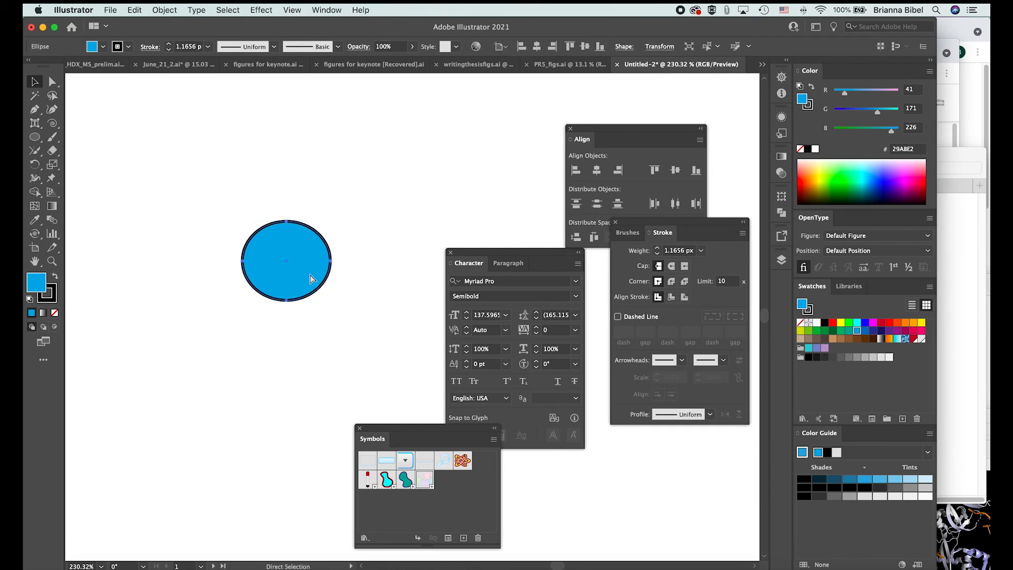
pyautogui.click(354, 302)
pyautogui.click(308, 264)
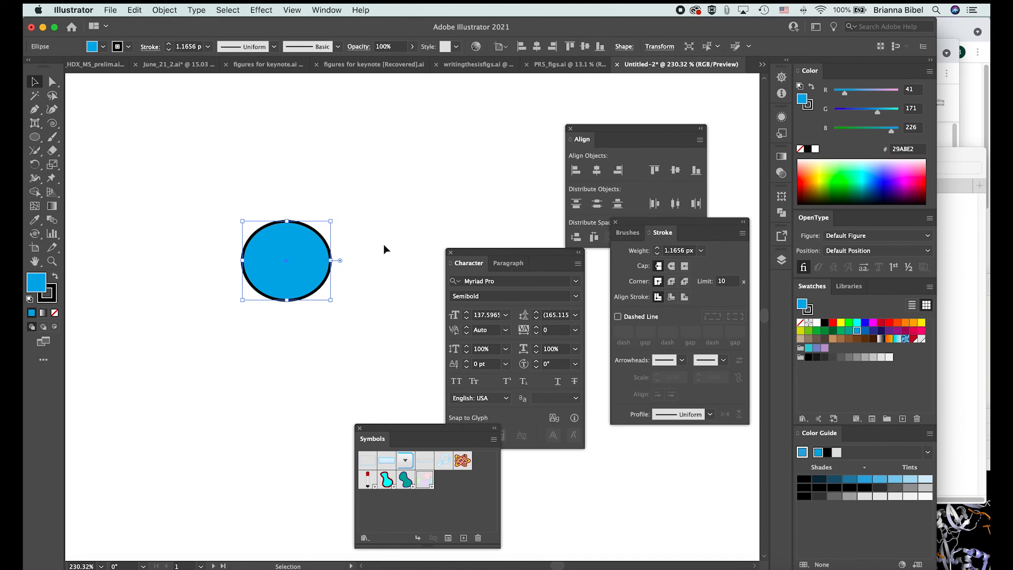
pyautogui.click(417, 248)
pyautogui.click(322, 282)
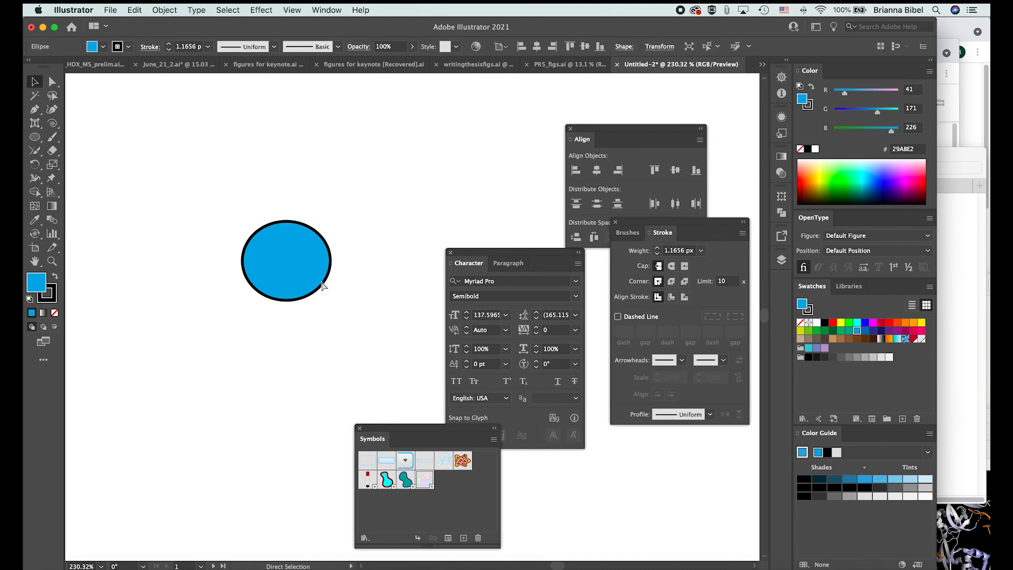
pyautogui.click(382, 248)
pyautogui.scroll(-5, 381, 248)
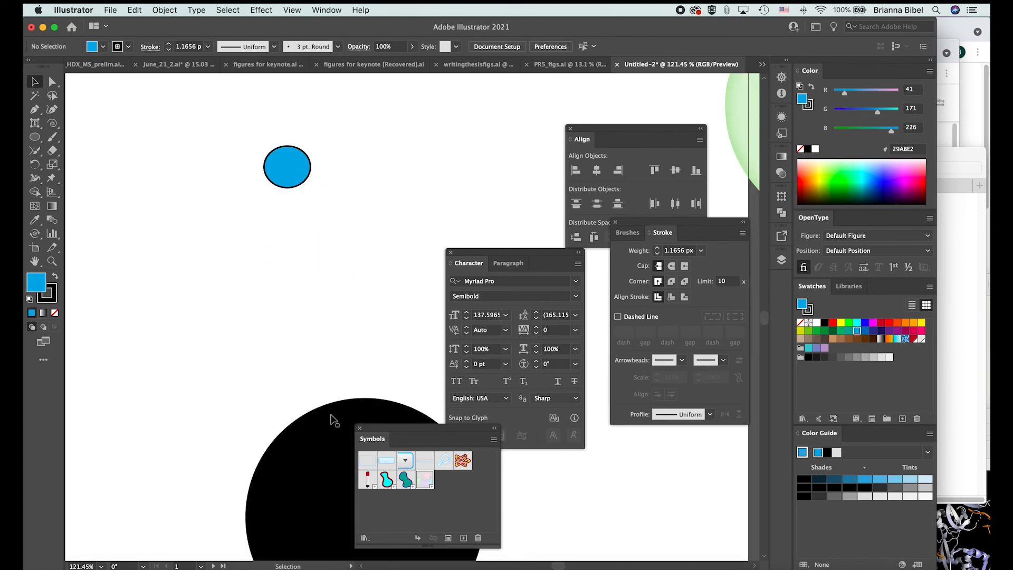
# Step: Examine the black circle on the first artboard and browse across to the artwork on the second artboard
pyautogui.click(325, 447)
pyautogui.scroll(-5, 327, 451)
pyautogui.hscroll(1, 327, 451)
pyautogui.hscroll(4, 364, 316)
pyautogui.scroll(3, 364, 316)
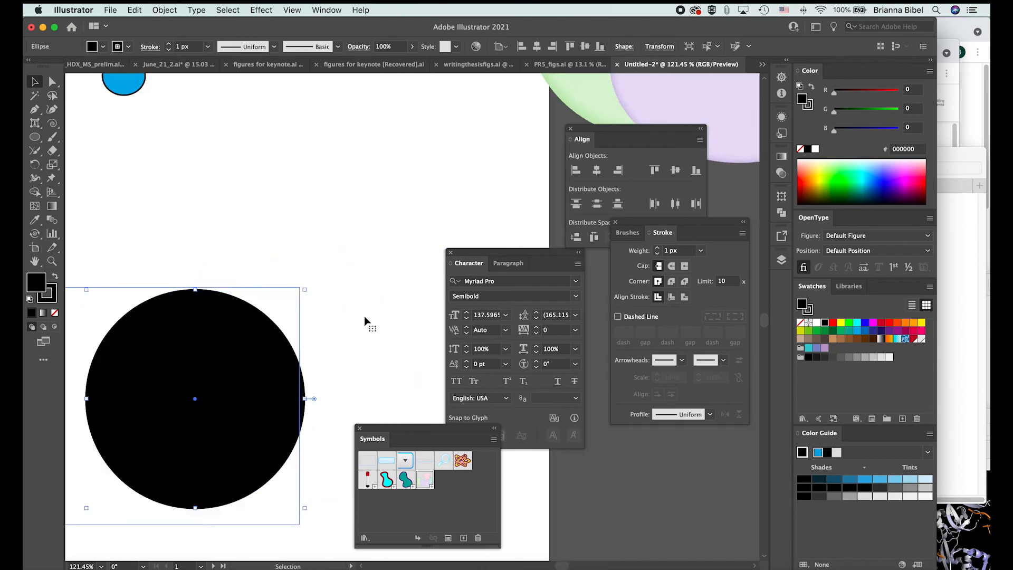
pyautogui.scroll(-5, 364, 317)
pyautogui.hscroll(-5, 364, 316)
pyautogui.scroll(-10, 364, 317)
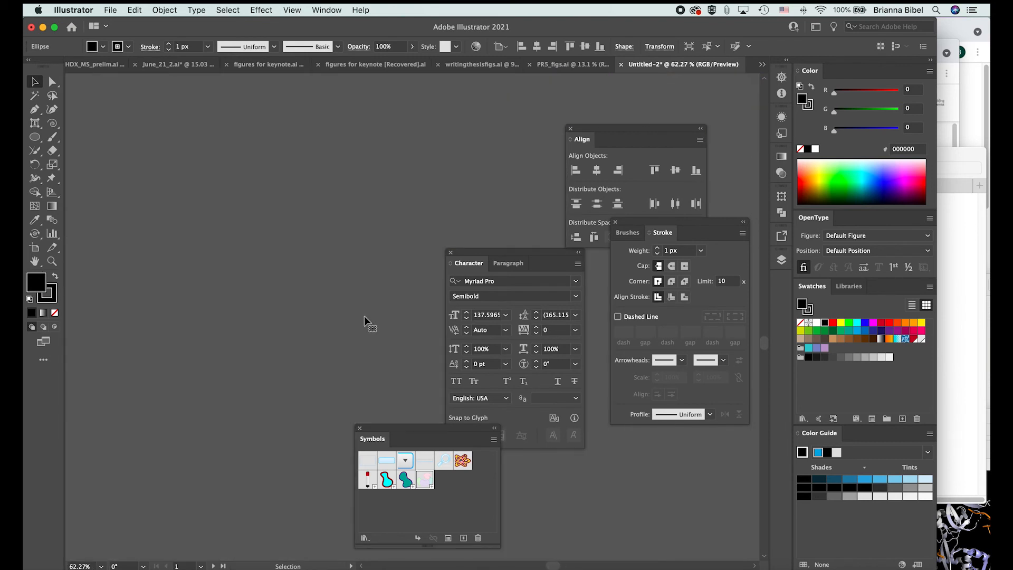
pyautogui.scroll(5, 364, 316)
pyautogui.scroll(-2, 364, 315)
pyautogui.hscroll(3, 361, 324)
pyautogui.hscroll(5, 361, 324)
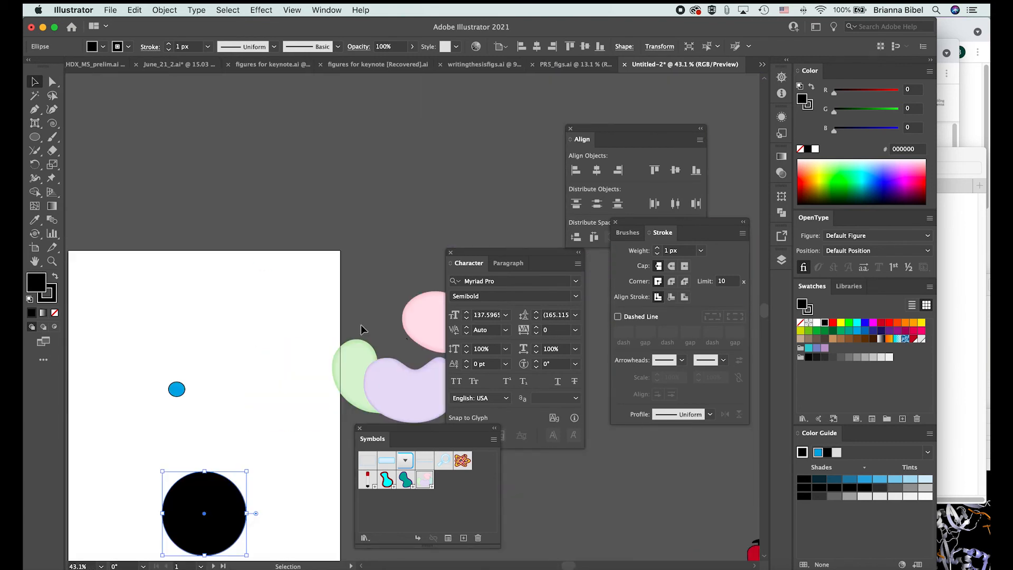
pyautogui.scroll(-10, 360, 325)
pyautogui.hscroll(5, 361, 324)
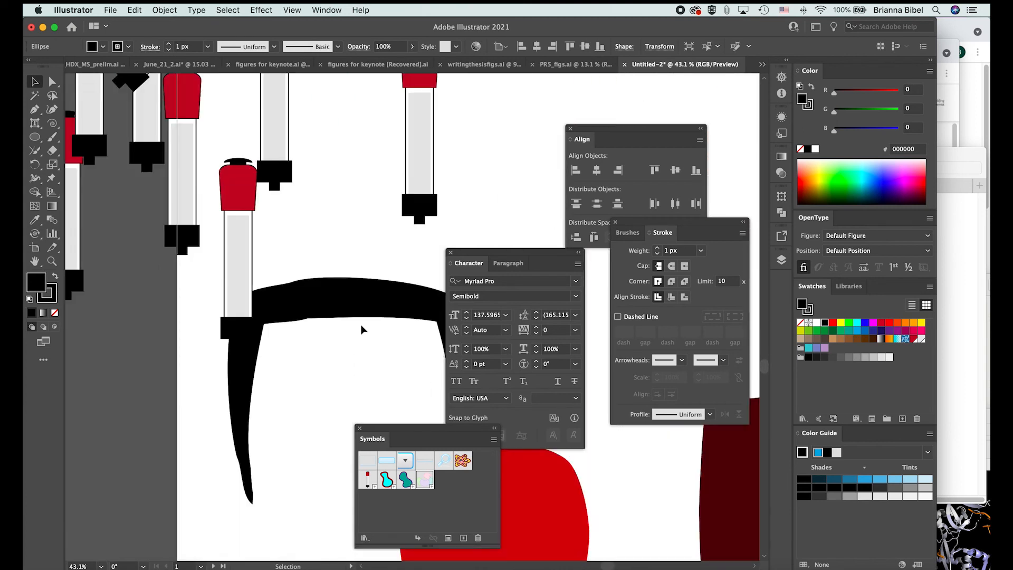
pyautogui.scroll(-5, 361, 327)
# Step: Inspect the red rounded shape and its neighbours in Outline view, and return to Preview
pyautogui.click(360, 353)
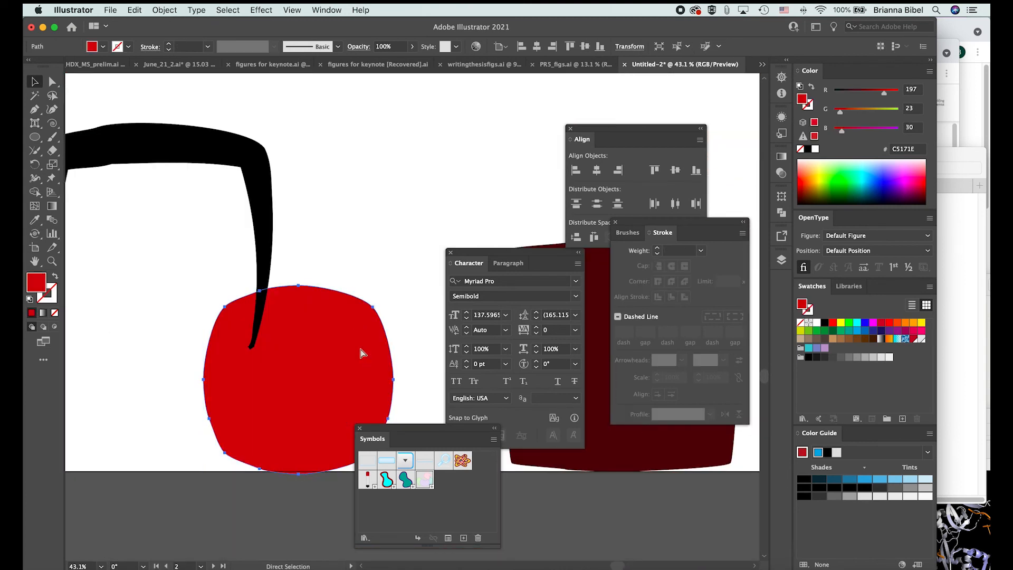
pyautogui.click(361, 352)
pyautogui.click(431, 182)
pyautogui.press('super+y')
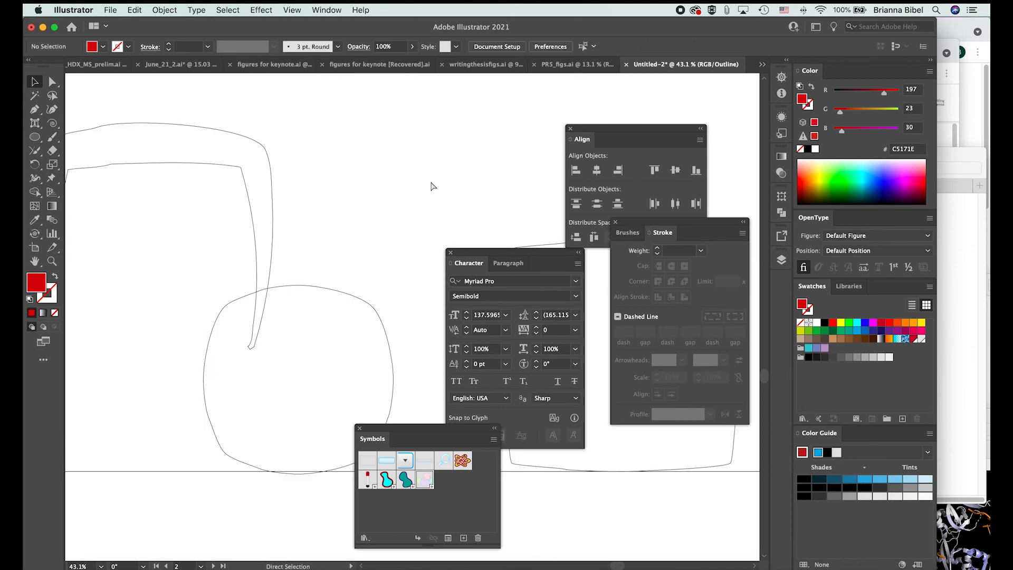
pyautogui.press('a')
pyautogui.press('super+y')
# Step: Look over the second artboard's artwork, select the blue radial-gradient shape for inspection, and return to the first artboard
pyautogui.scroll(-10, 402, 209)
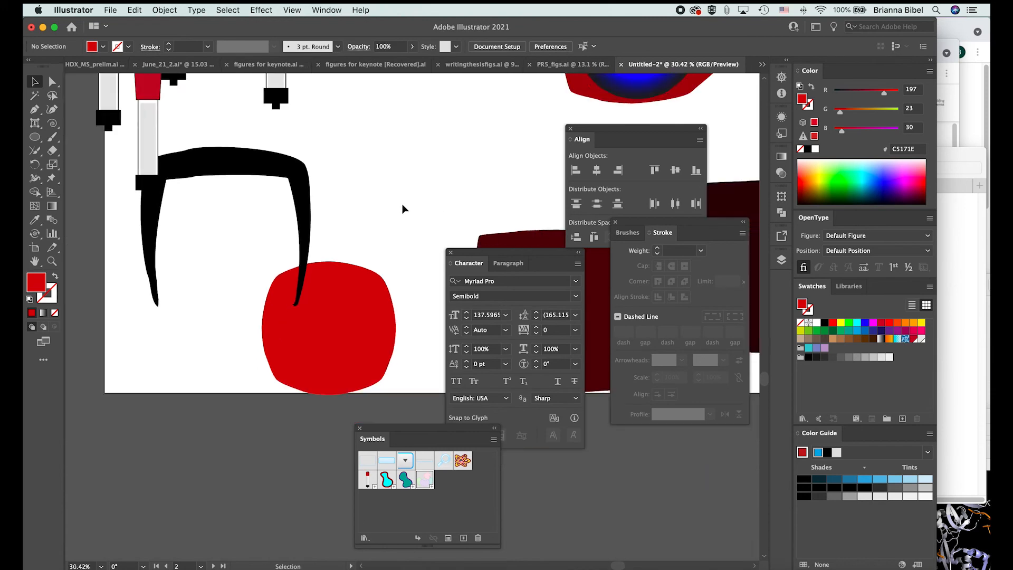
pyautogui.scroll(5, 402, 209)
pyautogui.hscroll(5, 309, 193)
pyautogui.scroll(-2, 309, 192)
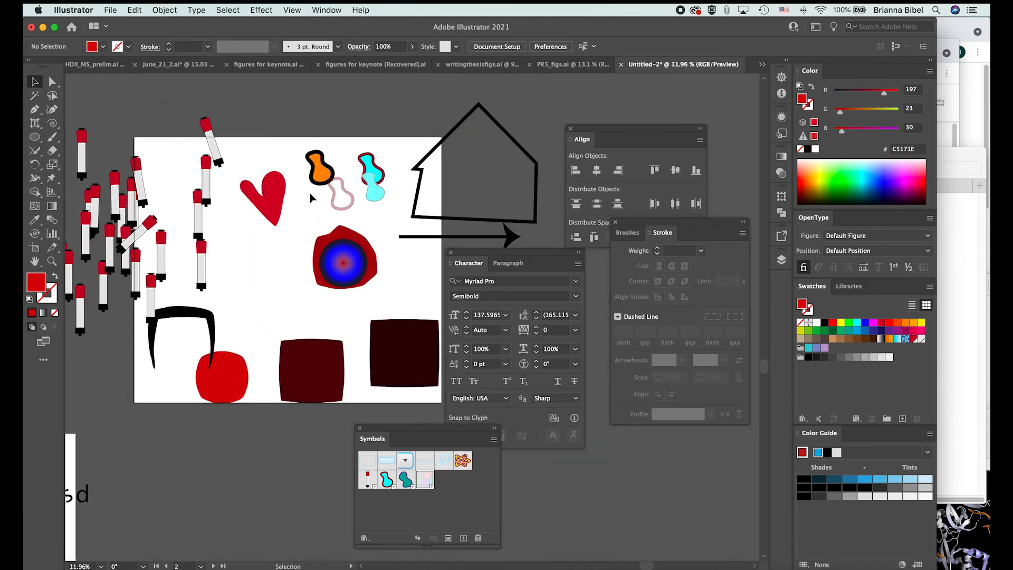
pyautogui.click(350, 262)
pyautogui.scroll(8, 350, 262)
pyautogui.scroll(-6, 350, 262)
pyautogui.hscroll(-10, 350, 262)
pyautogui.hscroll(-8, 351, 264)
pyautogui.scroll(4, 351, 264)
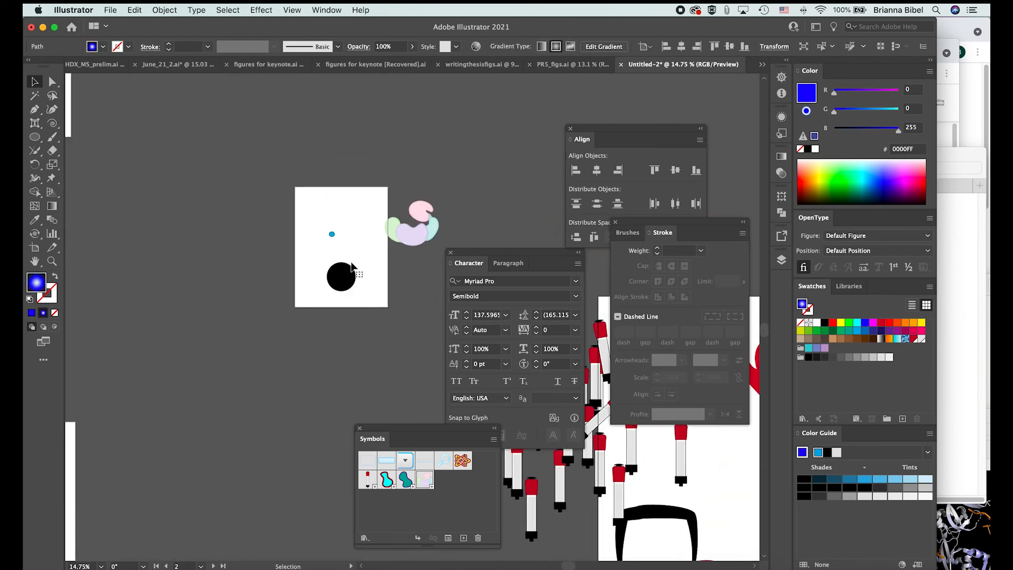
# Step: Fill the large black circle on the first artboard with the current blue radial gradient using the Gradient tool
pyautogui.scroll(6, 352, 264)
pyautogui.click(330, 346)
pyautogui.moveTo(330, 346); pyautogui.dragTo(325, 274)
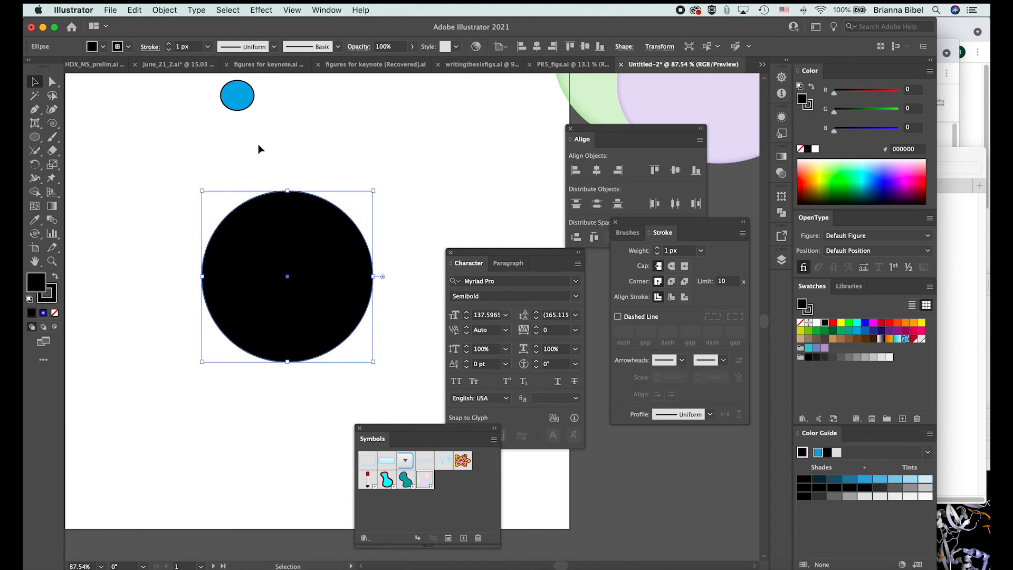
pyautogui.click(52, 208)
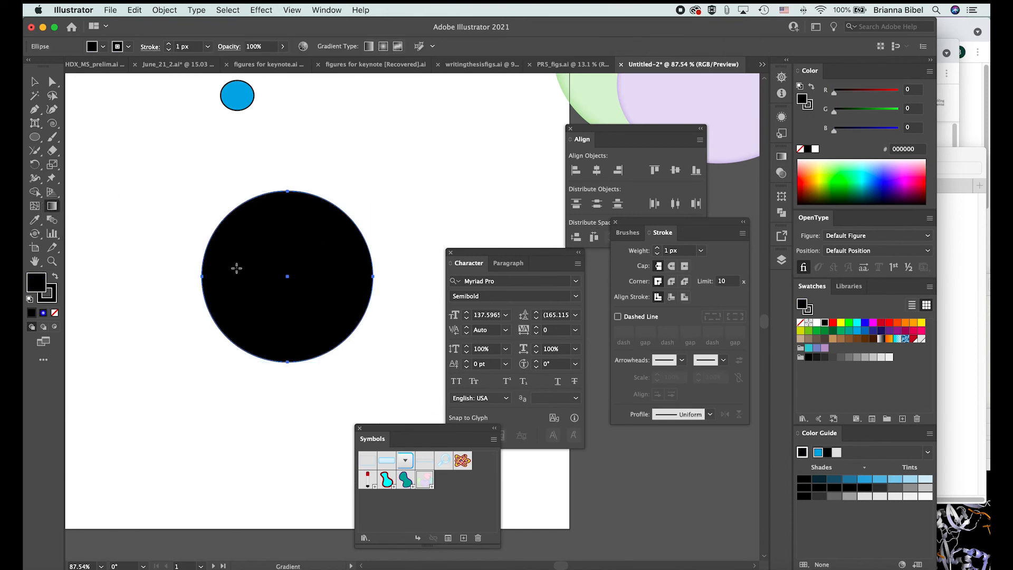
pyautogui.click(280, 274)
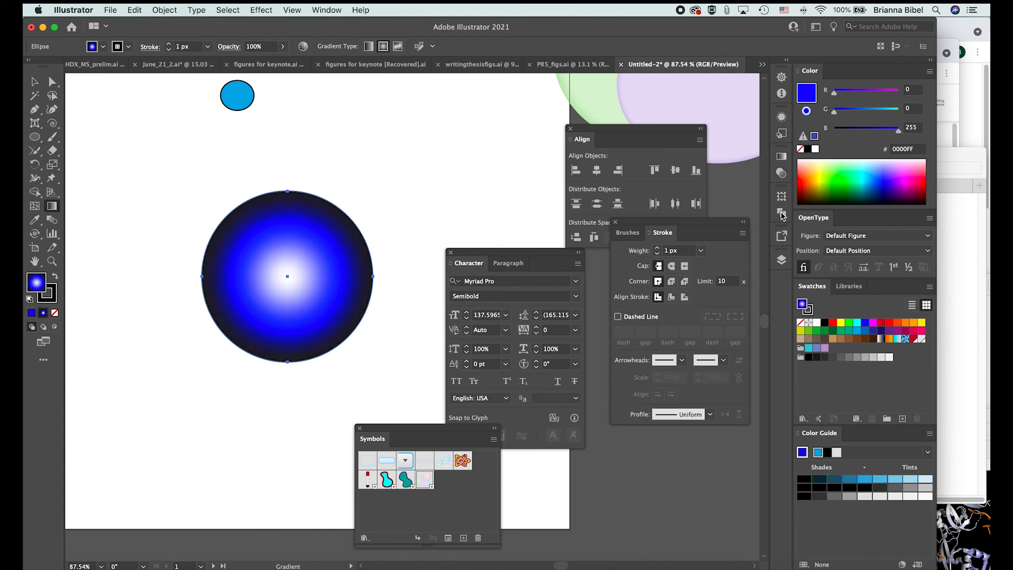
# Step: Apply the Gold Dust gradient preset to the large circle
pyautogui.click(781, 157)
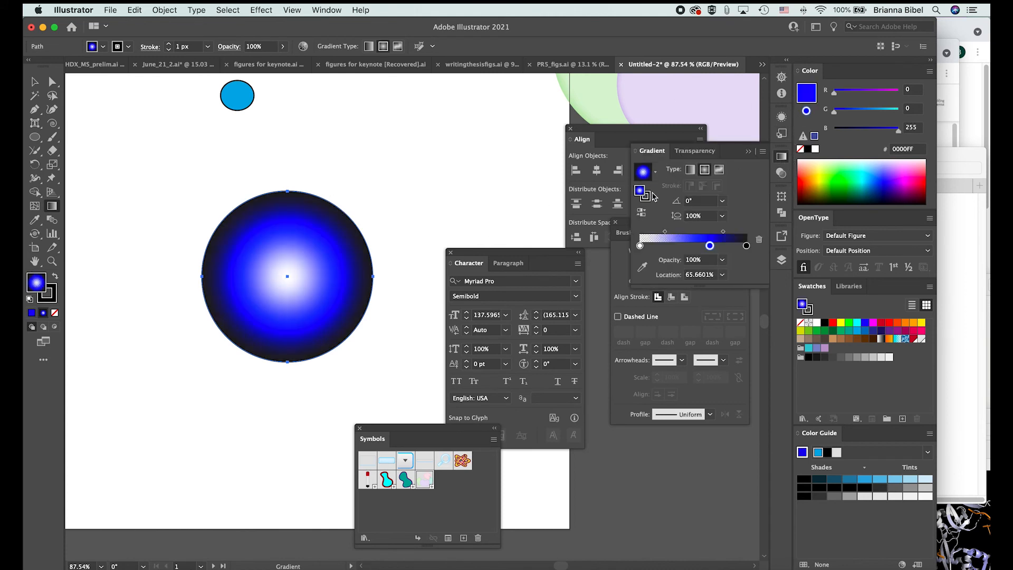
pyautogui.click(655, 171)
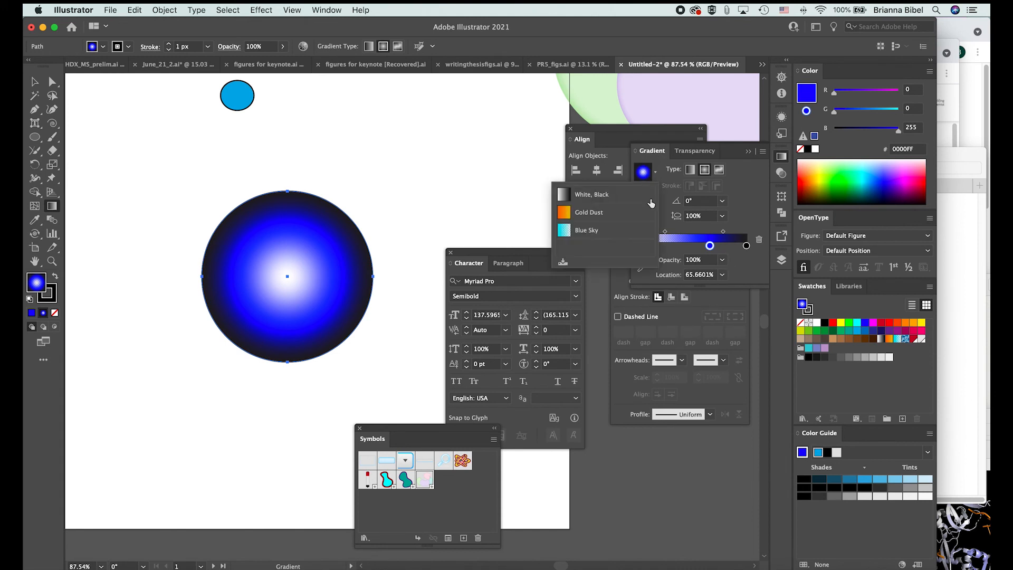
pyautogui.click(625, 214)
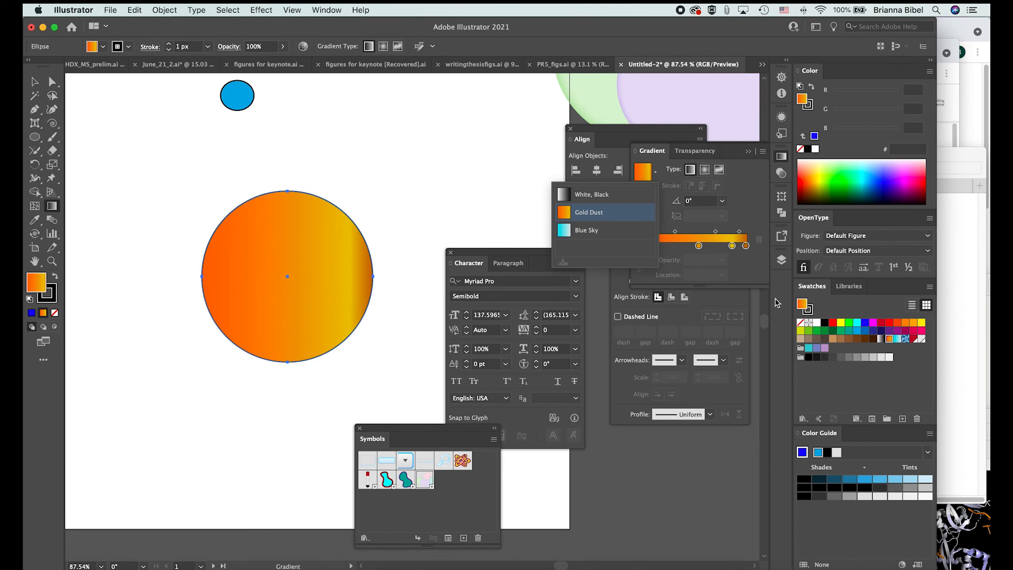
pyautogui.click(703, 260)
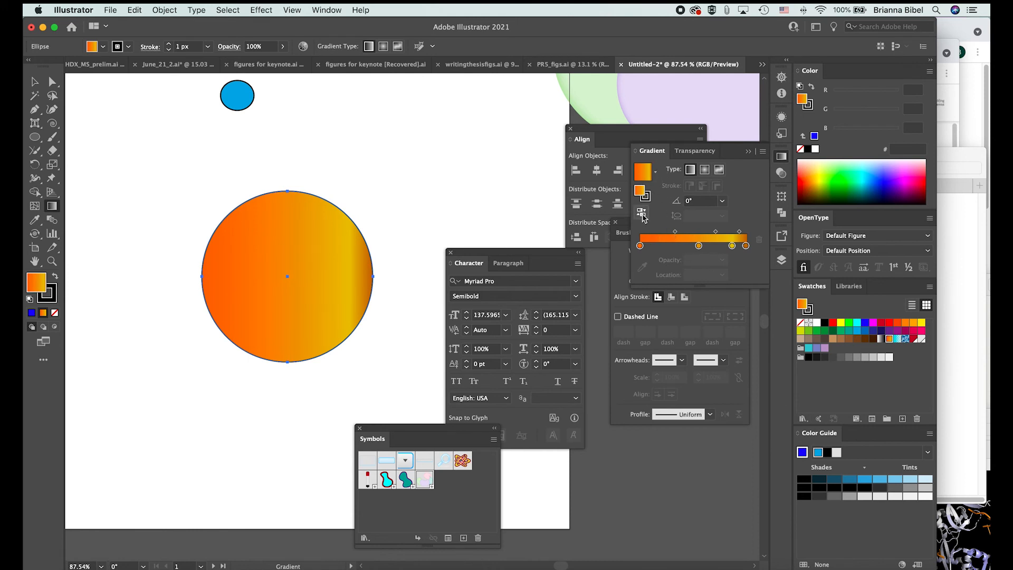
# Step: Make the circle's Gold Dust gradient radial and add the turquoise swatch as a new color stop at about 30%
pyautogui.click(704, 169)
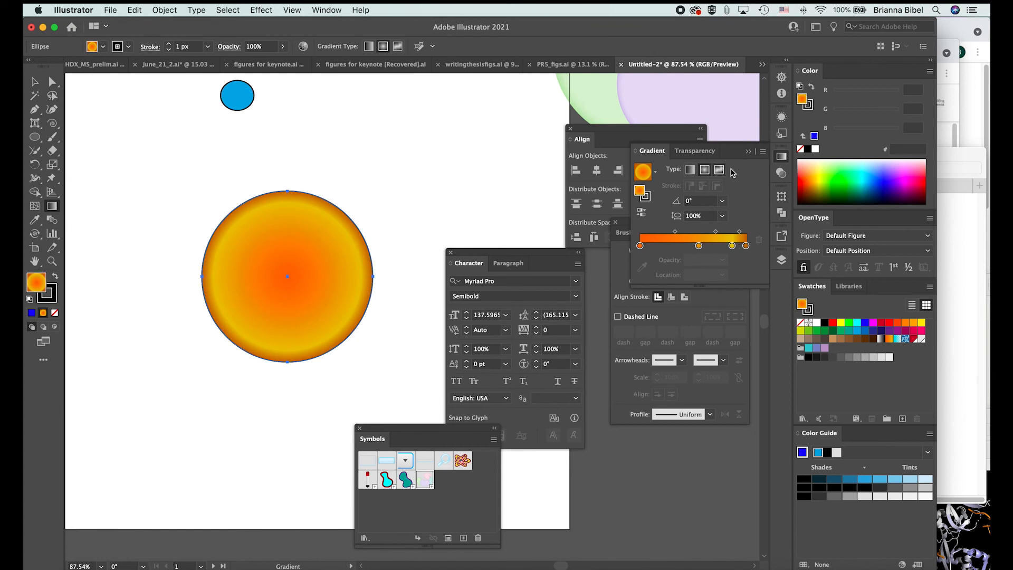
pyautogui.click(719, 170)
pyautogui.click(689, 170)
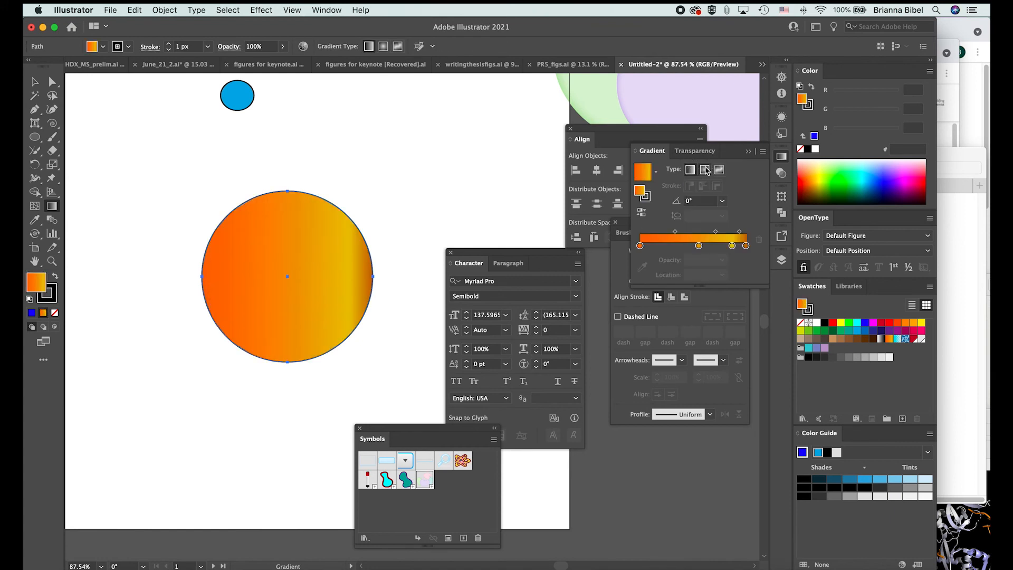
pyautogui.click(719, 170)
pyautogui.click(705, 170)
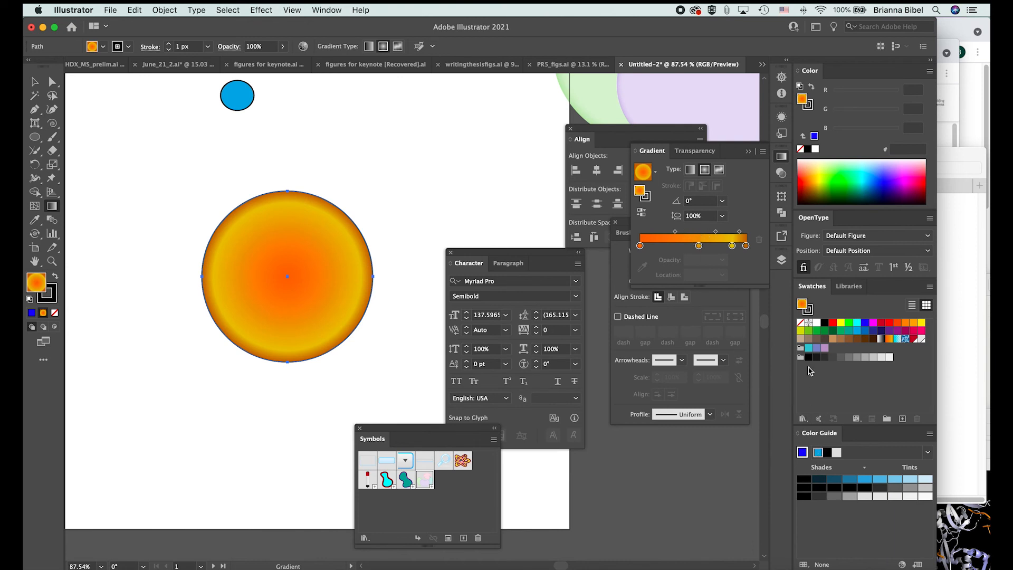
pyautogui.moveTo(807, 349); pyautogui.dragTo(672, 238)
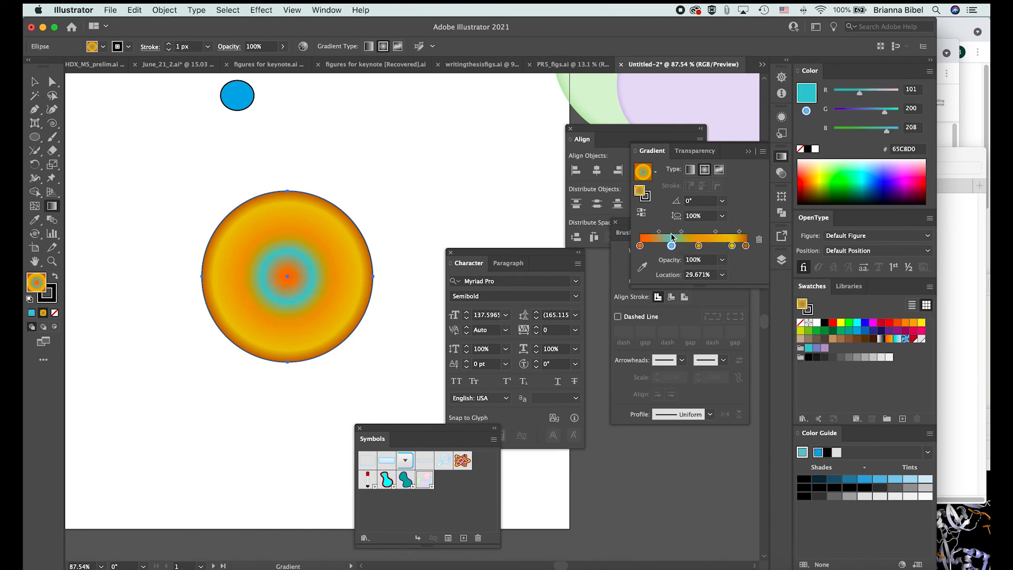
# Step: Try to recolor the gradient's first orange stop with the blue 0071BC swatch, and undo the attempt
pyautogui.click(640, 246)
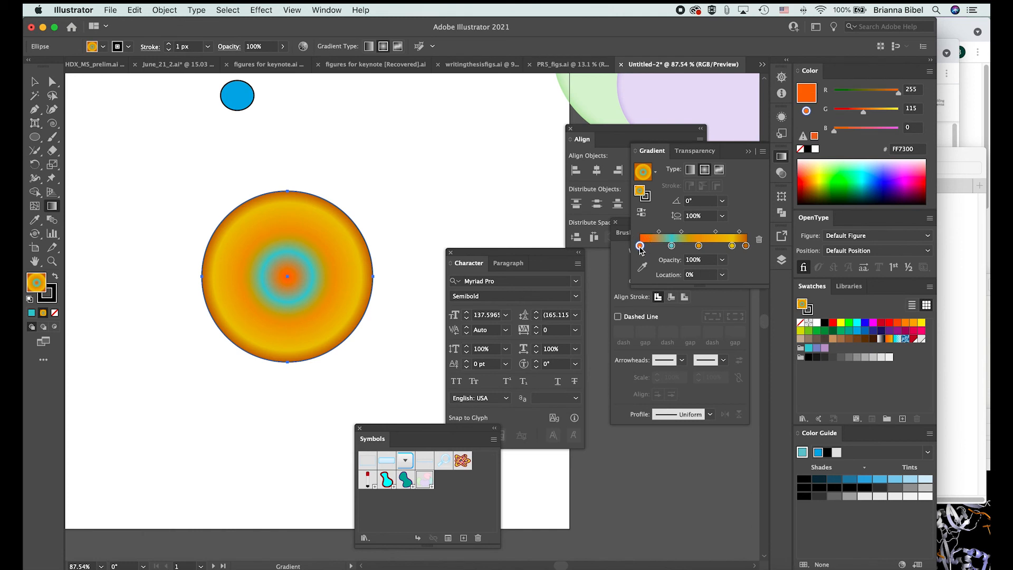
pyautogui.click(865, 331)
pyautogui.press('super+z')
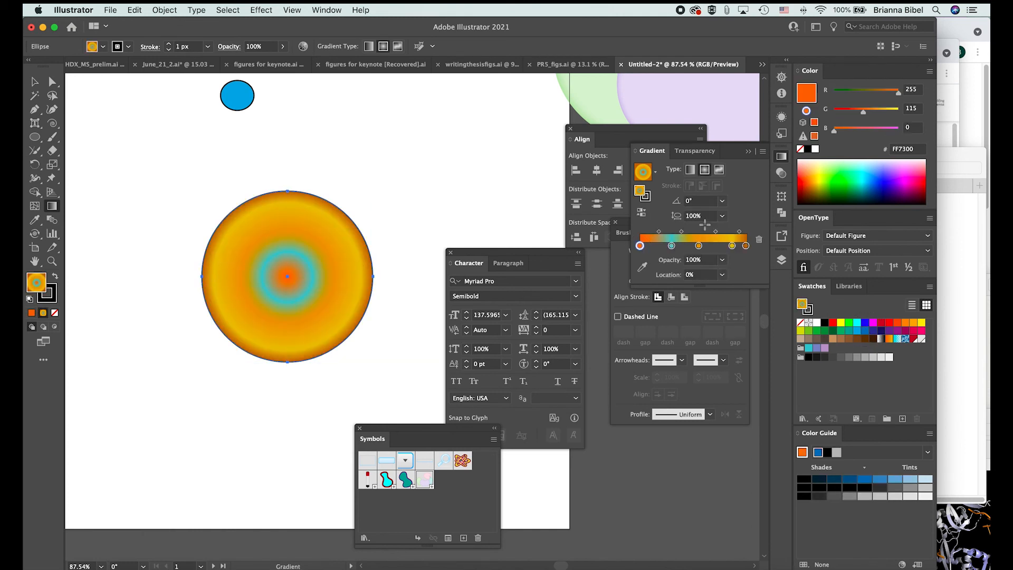
pyautogui.click(864, 331)
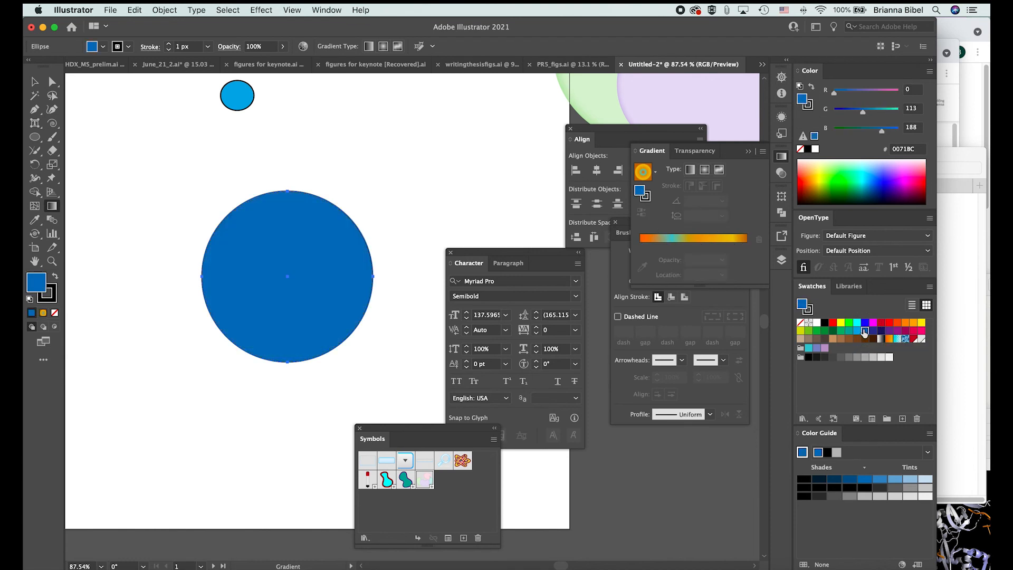
pyautogui.press('super+z')
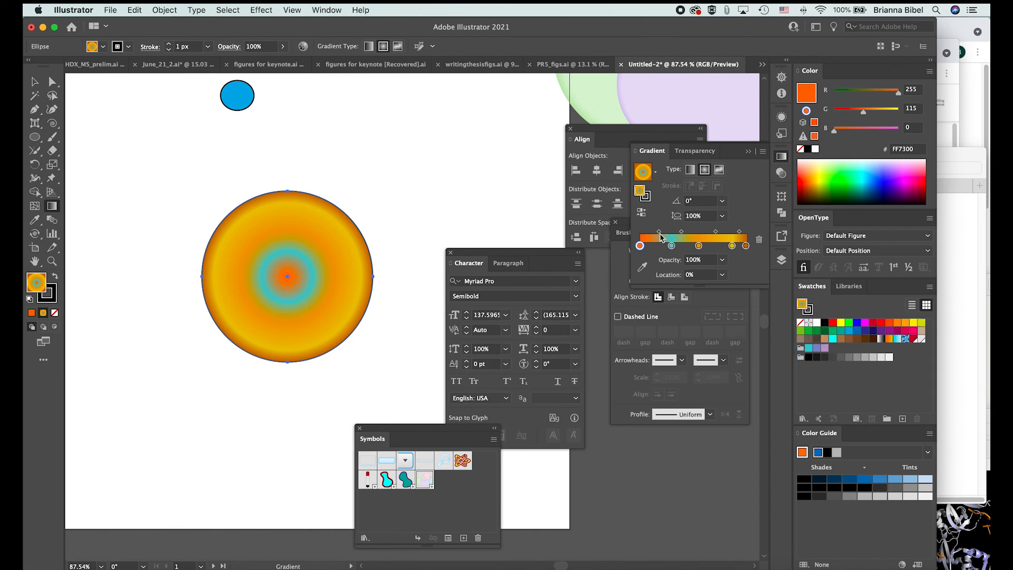
# Step: Set the opacity of the gradient's middle orange stop, the one at about 55%, to 0%
pyautogui.click(699, 245)
pyautogui.click(697, 263)
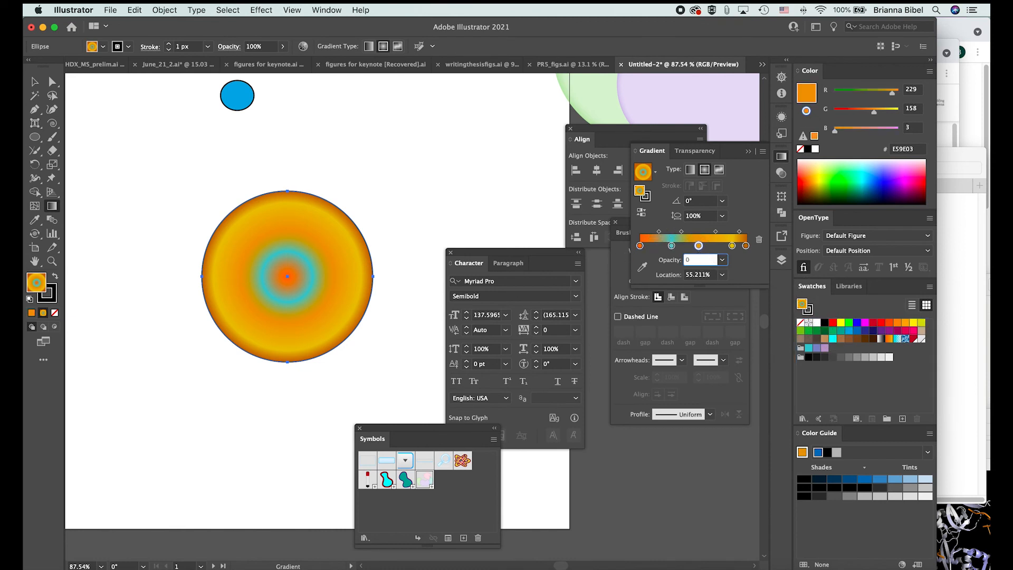
pyautogui.press('Tab')
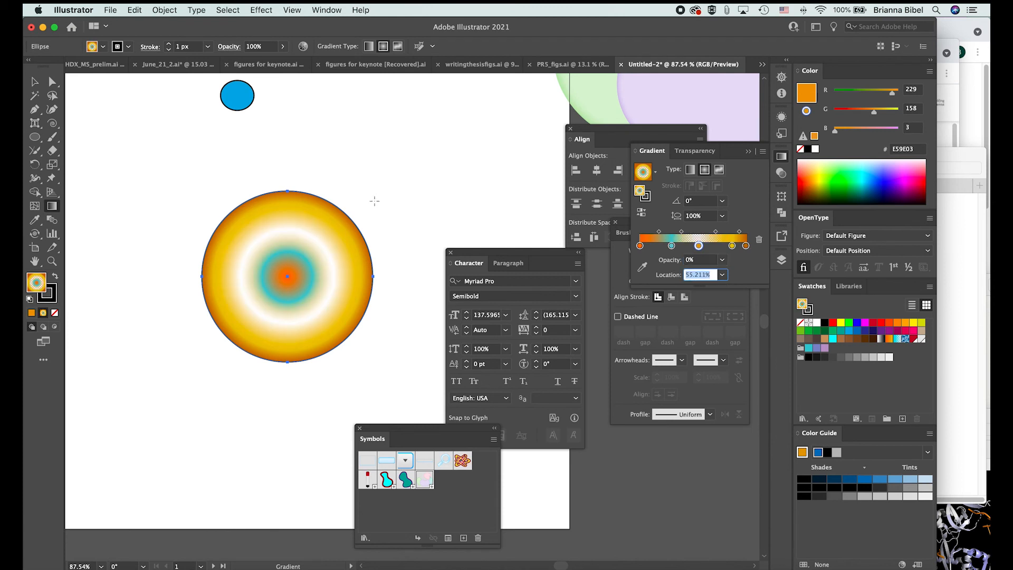
# Step: Move the gradient circle over the pastel shapes beside the artboard, bring it to the front and center it over the purple shape
pyautogui.click(34, 81)
pyautogui.scroll(-3, 199, 231)
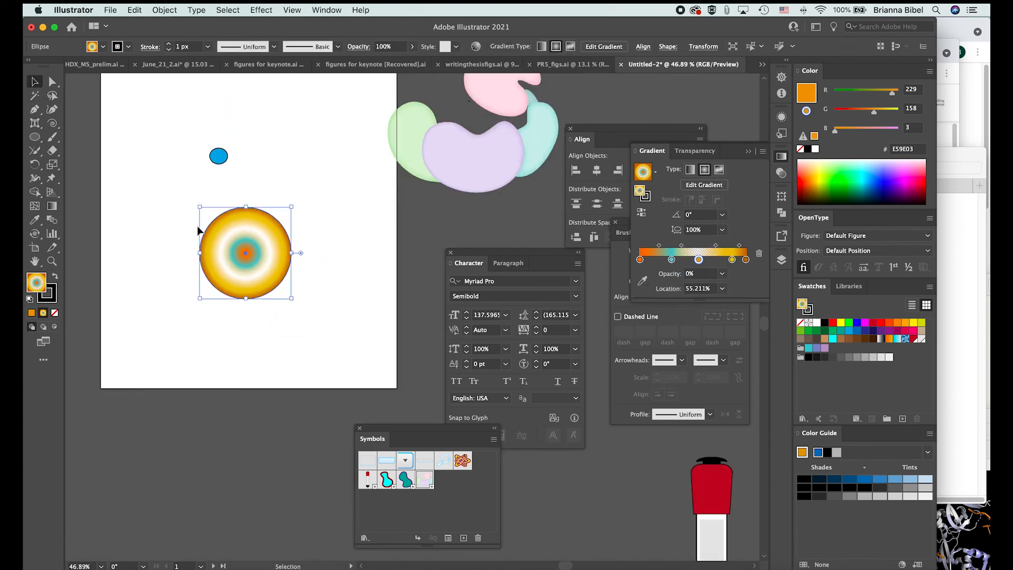
pyautogui.moveTo(199, 271); pyautogui.dragTo(384, 208)
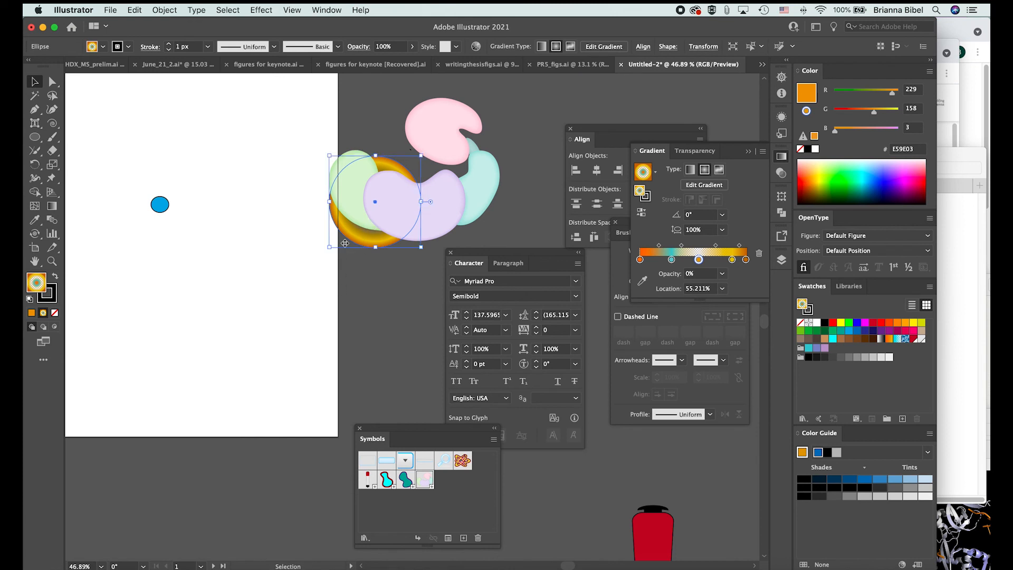
pyautogui.press('super+shift+bracketright')
pyautogui.click(373, 315)
pyautogui.moveTo(382, 245); pyautogui.dragTo(425, 250)
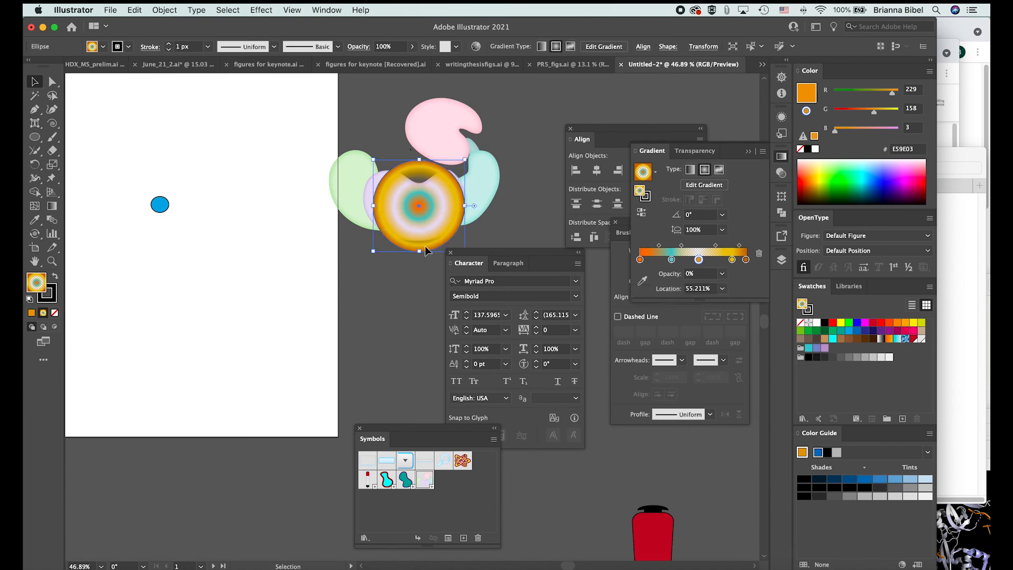
# Step: Check the transparent ring over the pastel shapes and move the gradient circle back onto the white artboard
pyautogui.keyDown('alt'); pyautogui.scroll(-3, 425, 250); pyautogui.keyUp('alt')
pyautogui.click(403, 373)
pyautogui.scroll(-2, 402, 373)
pyautogui.hscroll(2, 402, 373)
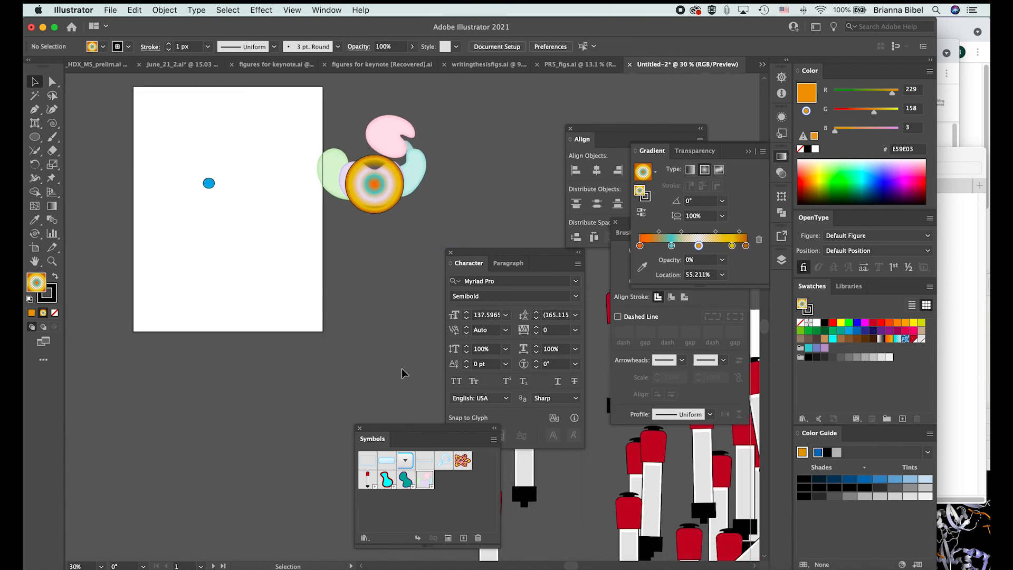
pyautogui.hscroll(-2, 402, 373)
pyautogui.keyDown('alt'); pyautogui.scroll(5, 403, 373); pyautogui.keyUp('alt')
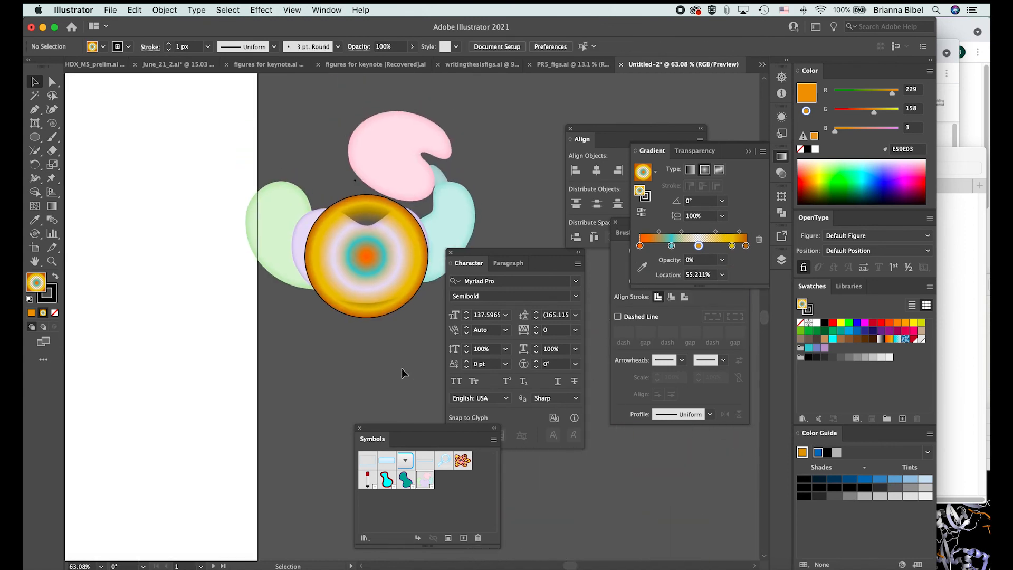
pyautogui.moveTo(353, 264); pyautogui.dragTo(163, 194)
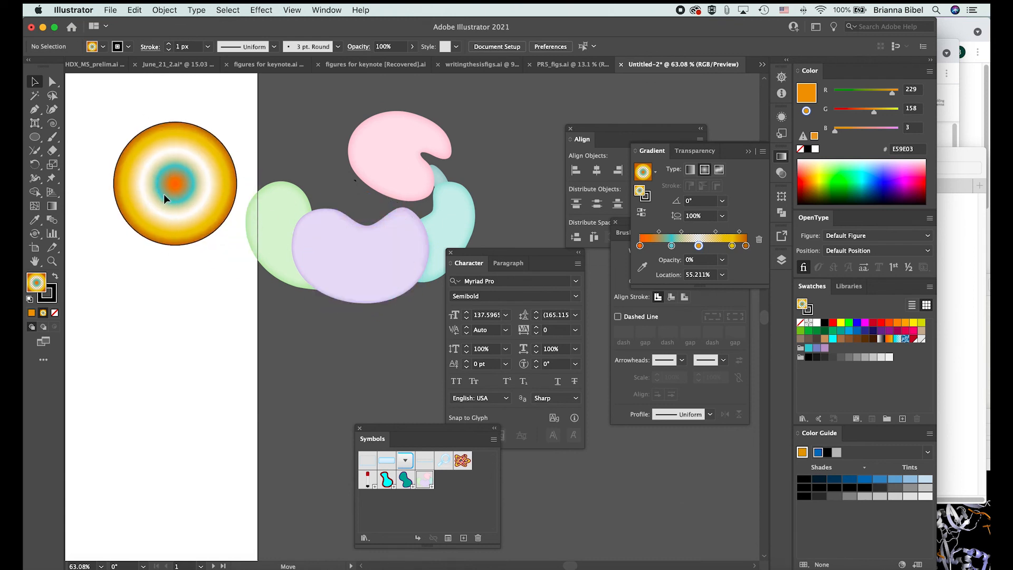
pyautogui.keyDown('alt'); pyautogui.scroll(-6, 164, 195); pyautogui.keyUp('alt')
pyautogui.scroll(-3, 164, 199)
pyautogui.hscroll(6, 163, 200)
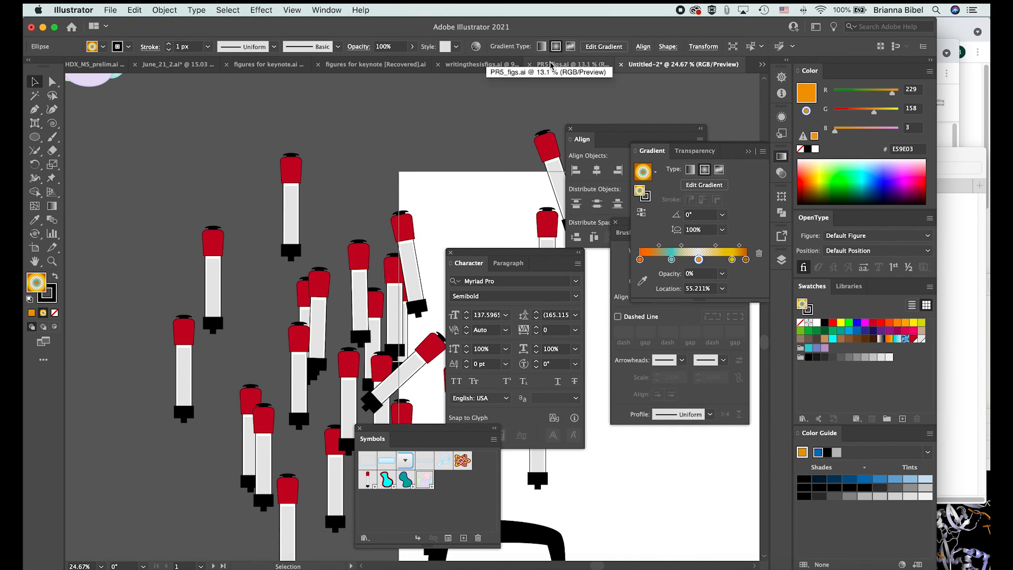
pyautogui.keyDown('alt'); pyautogui.scroll(-4, 451, 151); pyautogui.keyUp('alt')
pyautogui.hscroll(-8, 450, 150)
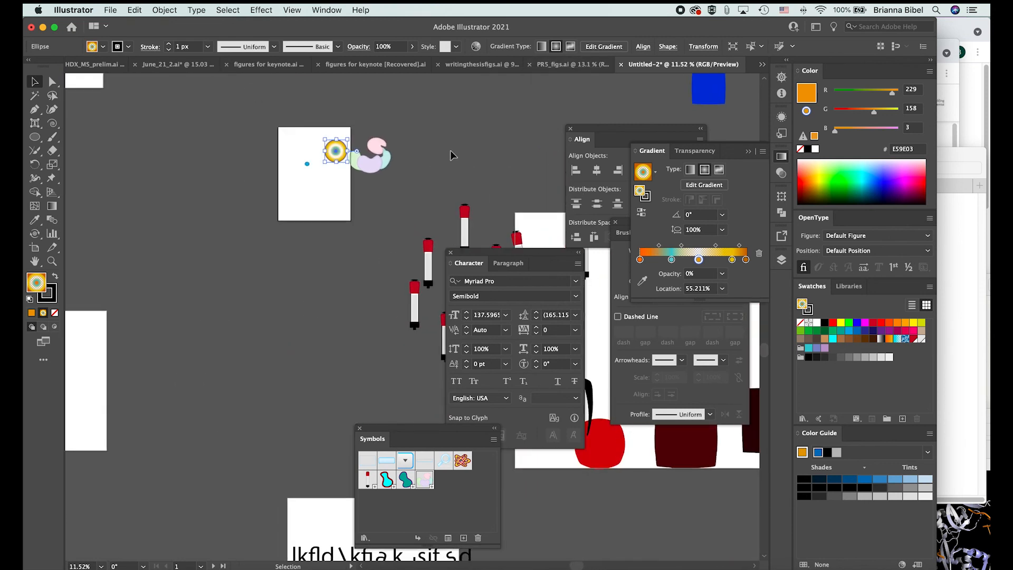
pyautogui.keyDown('alt'); pyautogui.scroll(4, 452, 154); pyautogui.keyUp('alt')
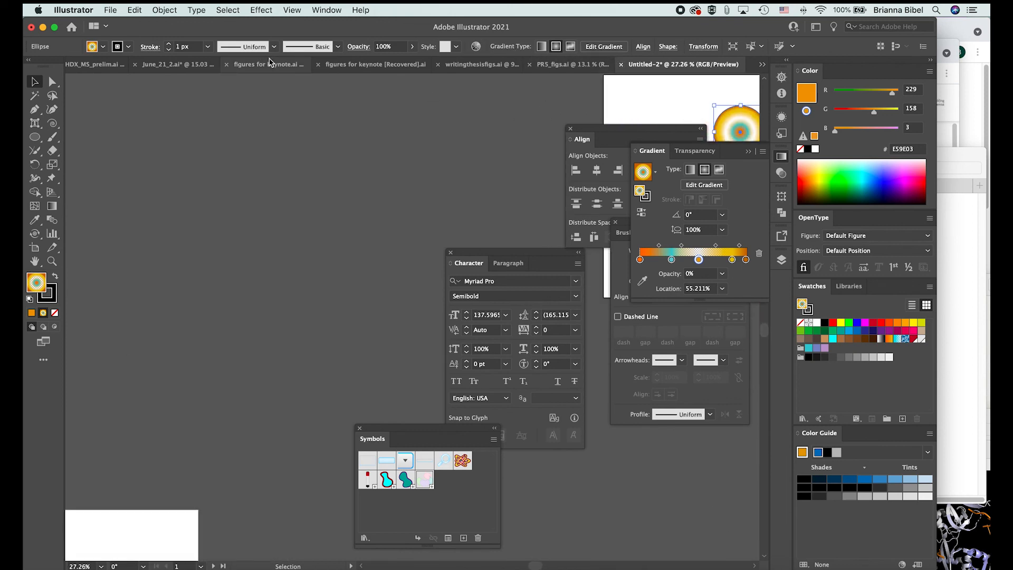
# Step: Switch to the June_21_2.ai document and browse its artboards to the mostly empty one with the small gray figures
pyautogui.click(163, 64)
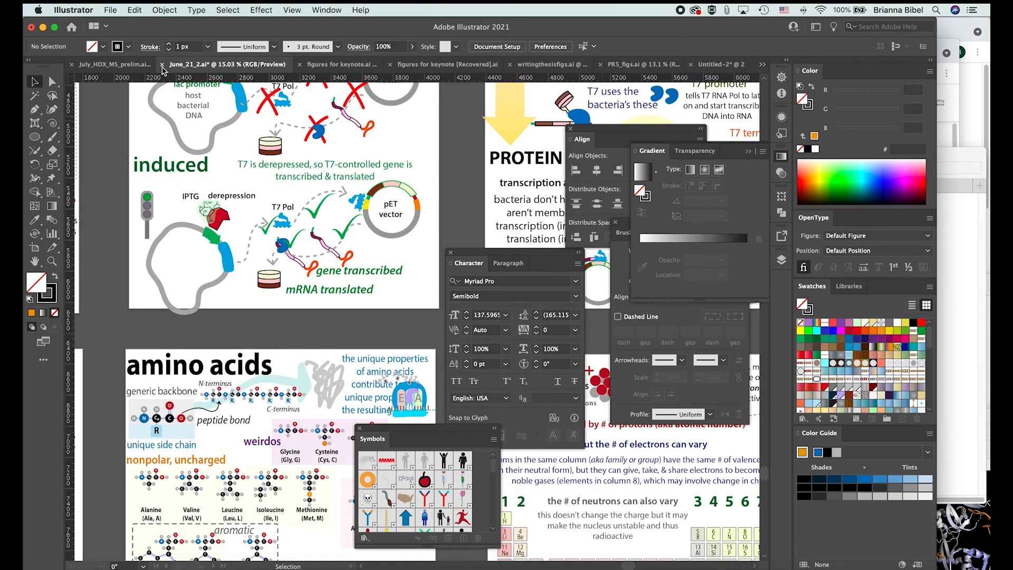
pyautogui.hscroll(3, 254, 211)
pyautogui.keyDown('alt'); pyautogui.scroll(-1, 254, 211); pyautogui.keyUp('alt')
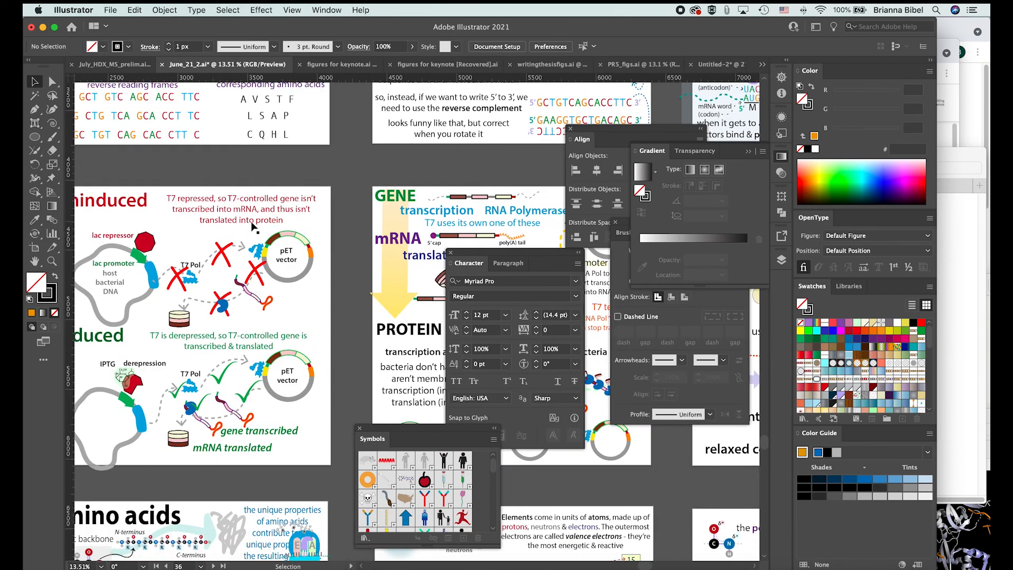
pyautogui.scroll(-10, 254, 211)
pyautogui.hscroll(4, 255, 211)
pyautogui.scroll(8, 253, 227)
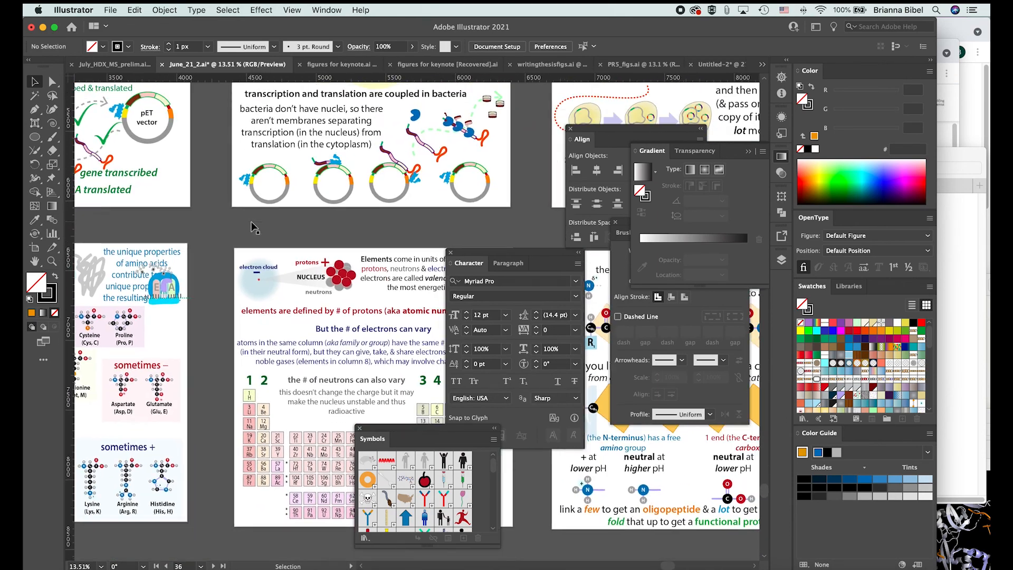
pyautogui.hscroll(-15, 253, 227)
pyautogui.scroll(10, 254, 228)
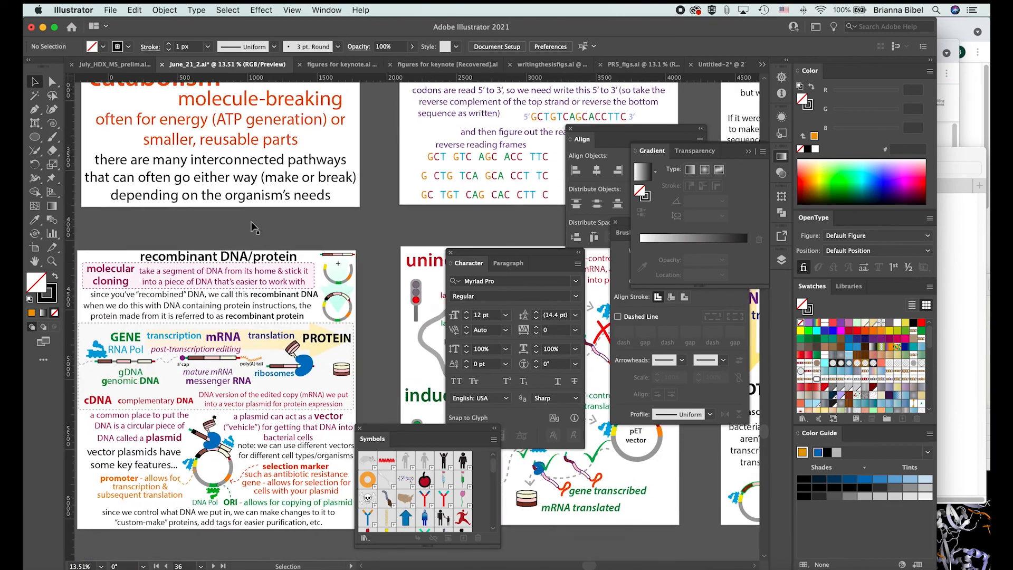
pyautogui.hscroll(-15, 255, 228)
pyautogui.scroll(-6, 255, 228)
pyautogui.scroll(-2, 253, 227)
pyautogui.hscroll(1, 251, 224)
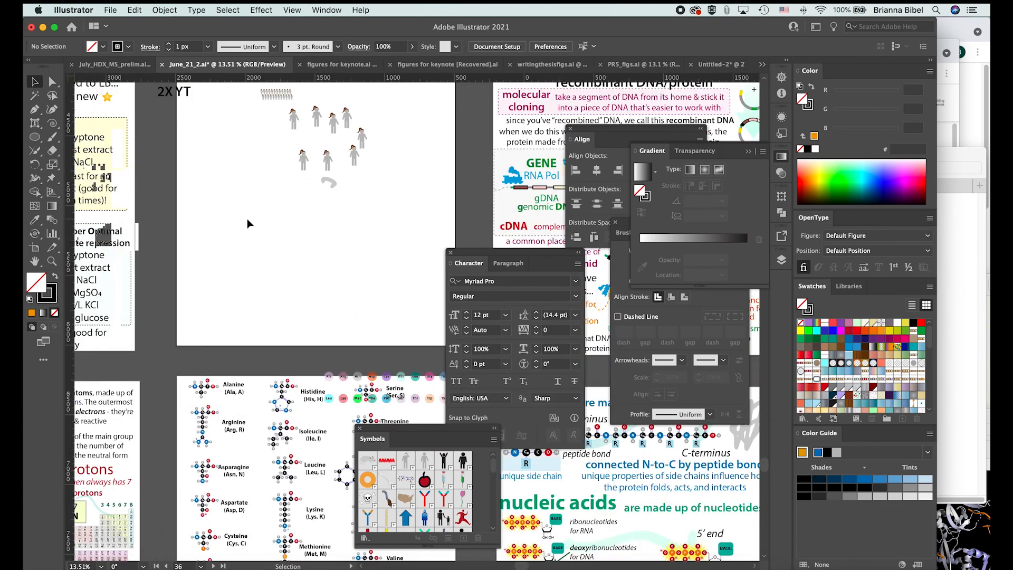
pyautogui.hscroll(4, 119, 154)
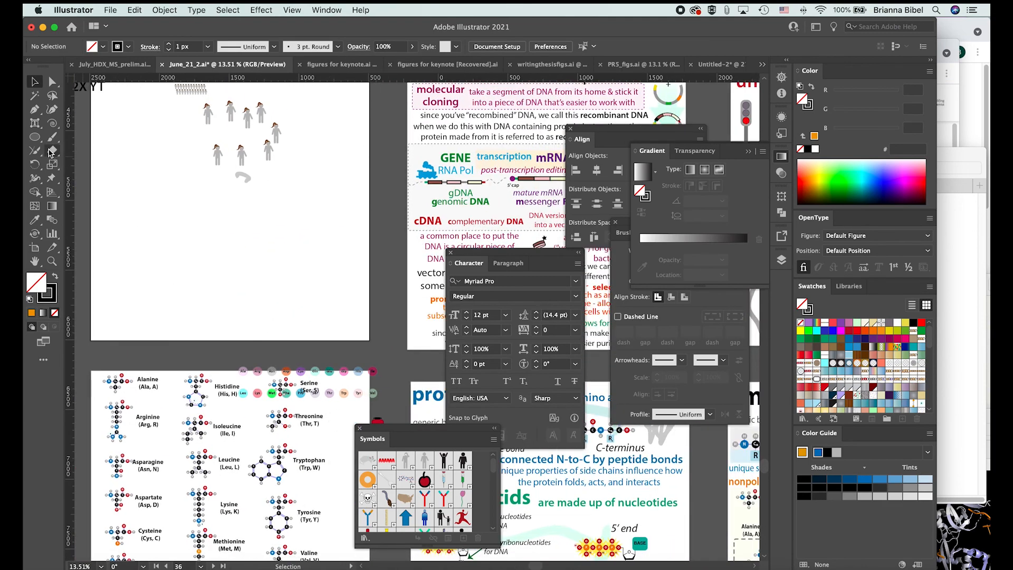
# Step: Draw a straight horizontal line with the Pen tool in the empty area below the small gray figures, and select it
pyautogui.press('p')
pyautogui.click(149, 247)
pyautogui.keyDown('shift'); pyautogui.click(322, 260); pyautogui.keyUp('shift')
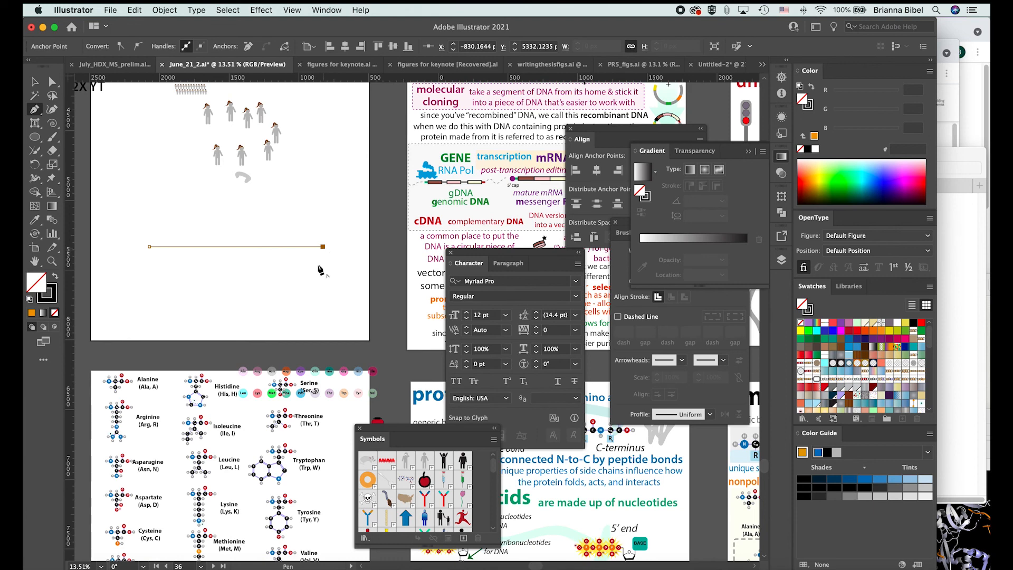
pyautogui.press('v')
pyautogui.click(221, 238)
pyautogui.scroll(3, 220, 238)
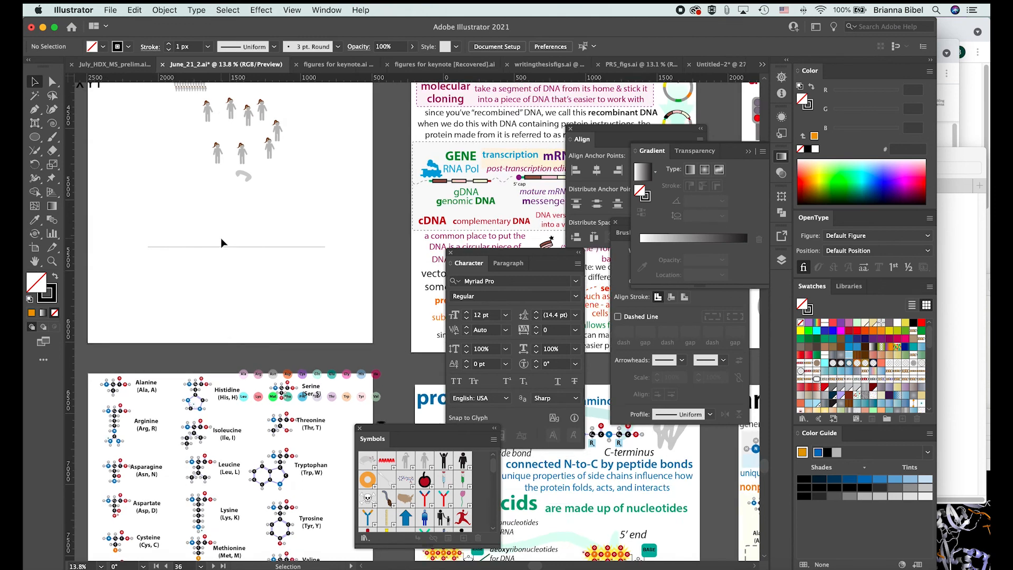
pyautogui.moveTo(245, 215); pyautogui.dragTo(249, 264)
pyautogui.click(249, 263)
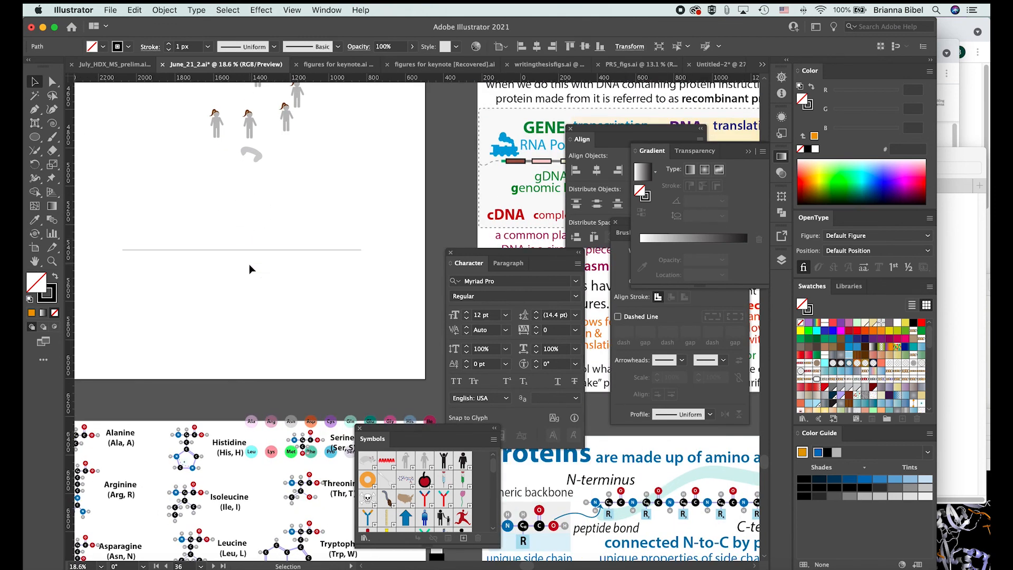
# Step: Select the drawn line's two end points and move the line down to the artboard's lower edge
pyautogui.press('a')
pyautogui.click(124, 250)
pyautogui.keyDown('shift'); pyautogui.click(361, 250); pyautogui.keyUp('shift')
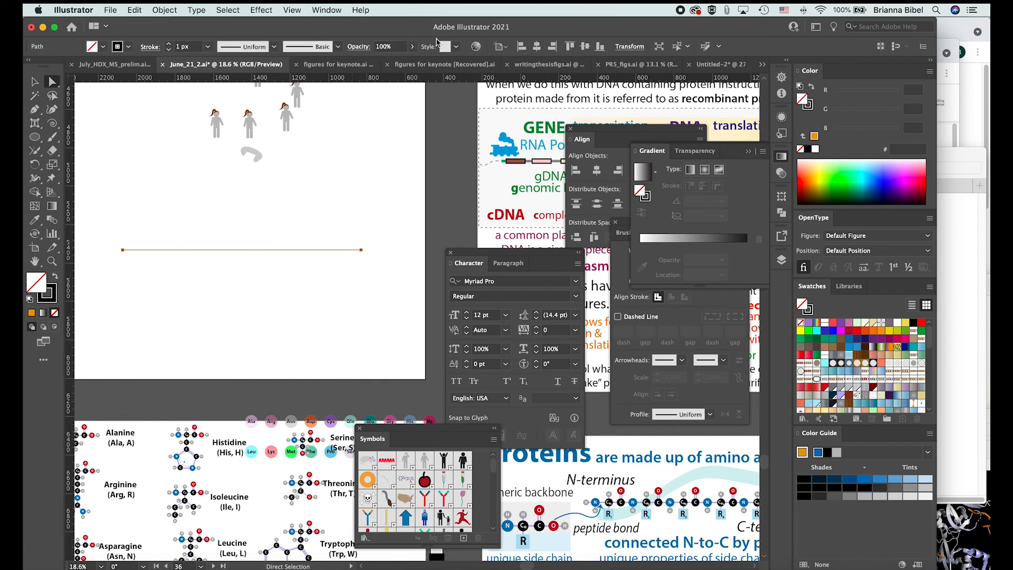
pyautogui.click(601, 44)
pyautogui.press('v')
pyautogui.click(264, 311)
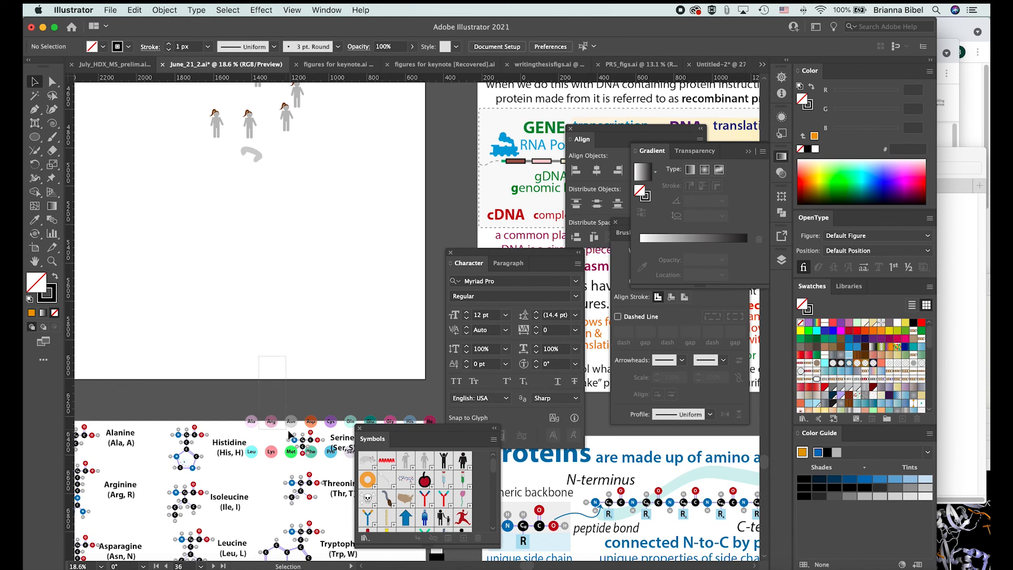
pyautogui.click(269, 423)
pyautogui.click(197, 283)
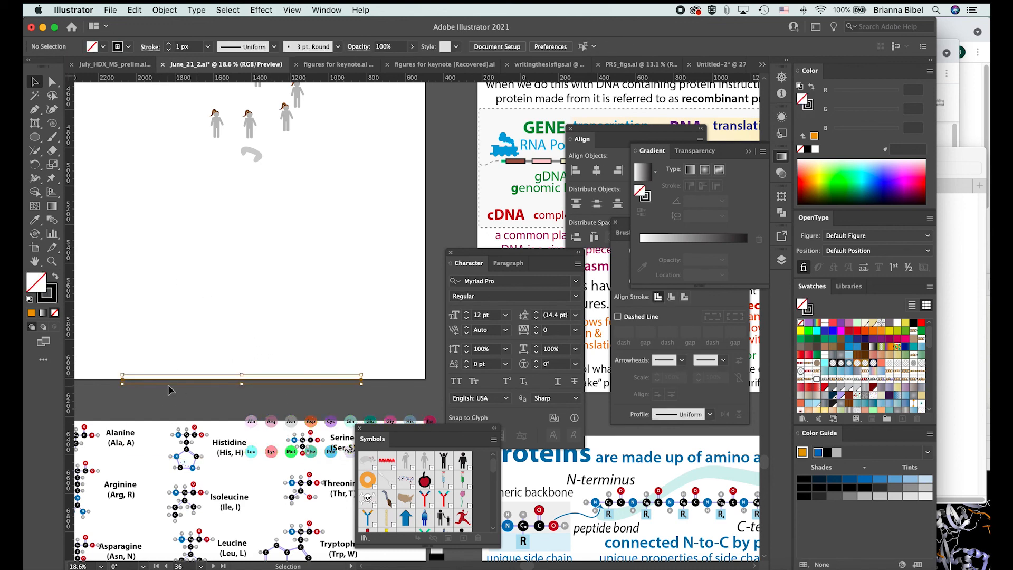
# Step: Draw a straight horizontal line with the Pen tool in the empty area below the gray figures and select it
pyautogui.press('p')
pyautogui.click(150, 236)
pyautogui.click(380, 237)
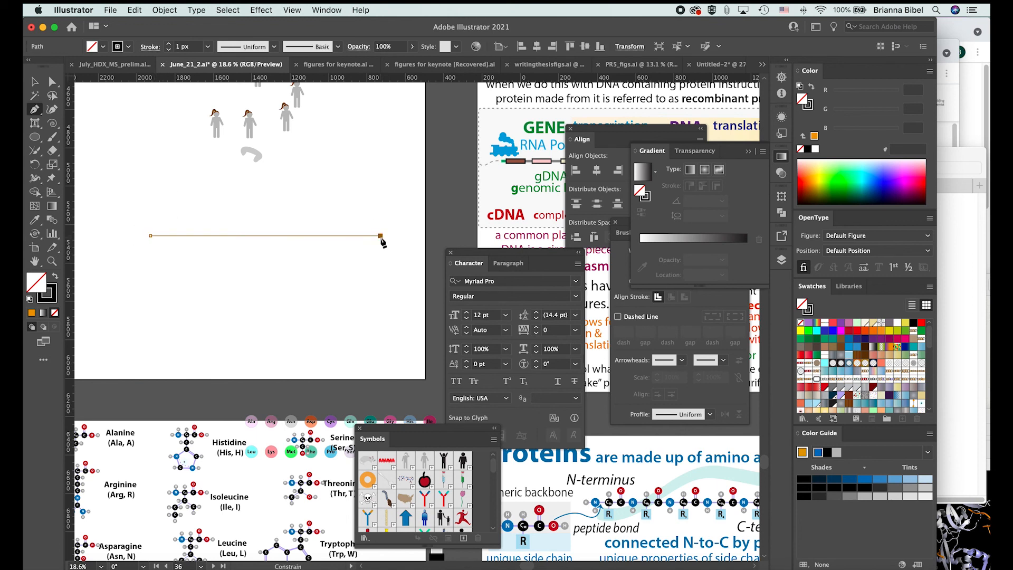
pyautogui.press('v')
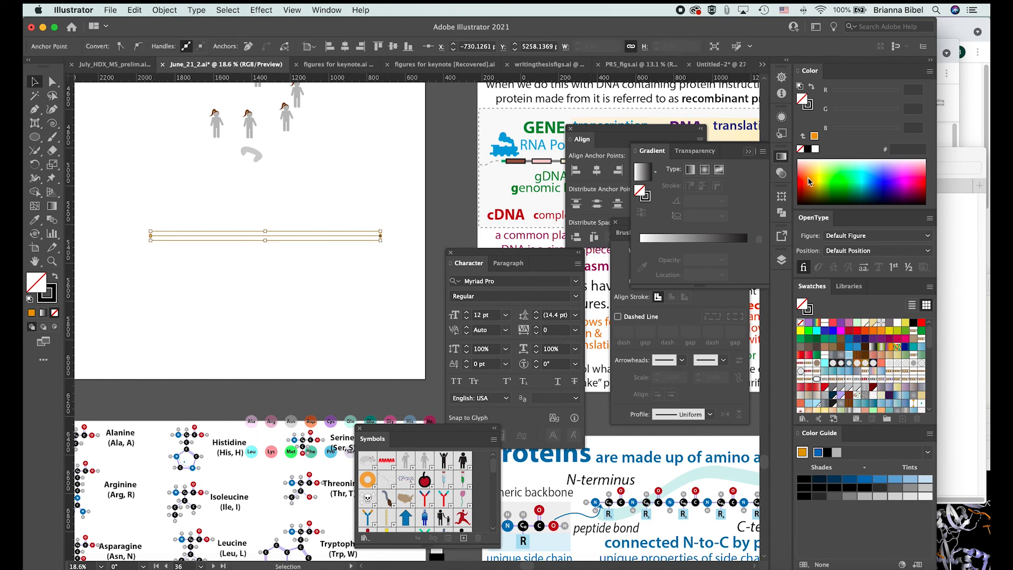
# Step: Make the stroke color active and set the line's stroke weight to 5 px
pyautogui.click(808, 104)
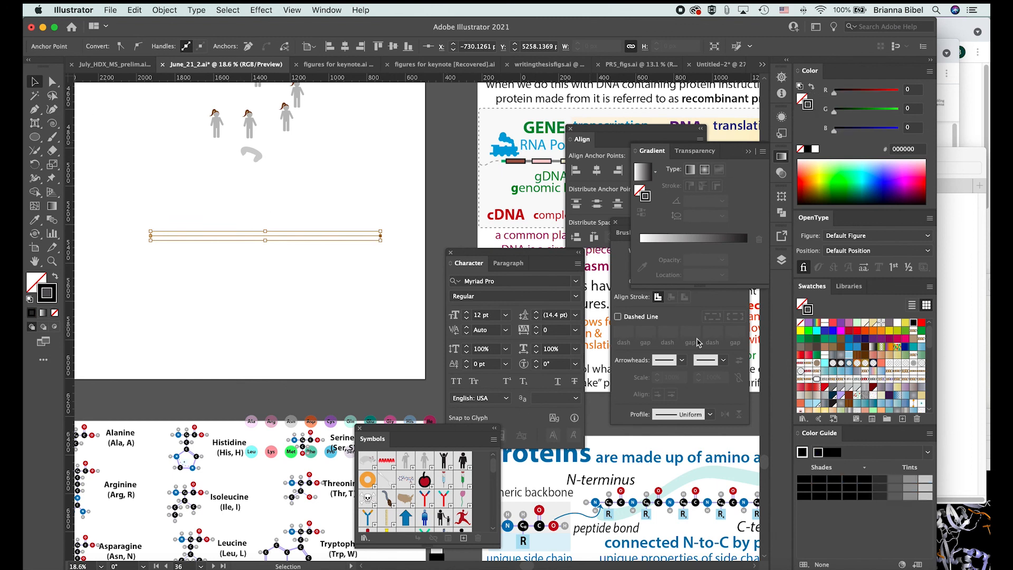
pyautogui.click(660, 298)
pyautogui.click(658, 248)
pyautogui.click(658, 248)
pyautogui.click(658, 248)
pyautogui.click(658, 248)
# Step: Reselect the line and apply the orange and gray chain-link brush to it
pyautogui.click(35, 81)
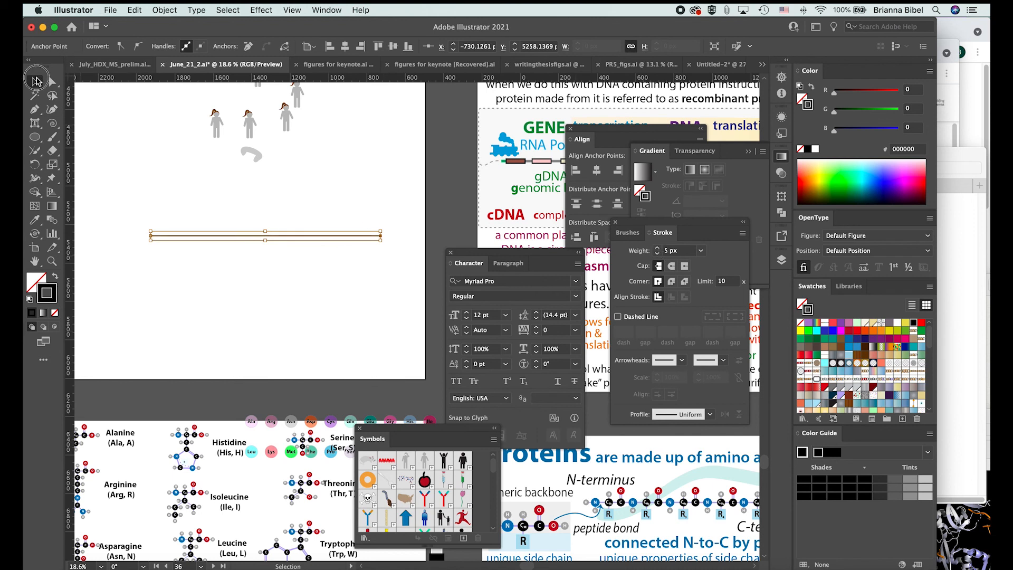
pyautogui.click(183, 242)
pyautogui.click(209, 235)
pyautogui.click(334, 47)
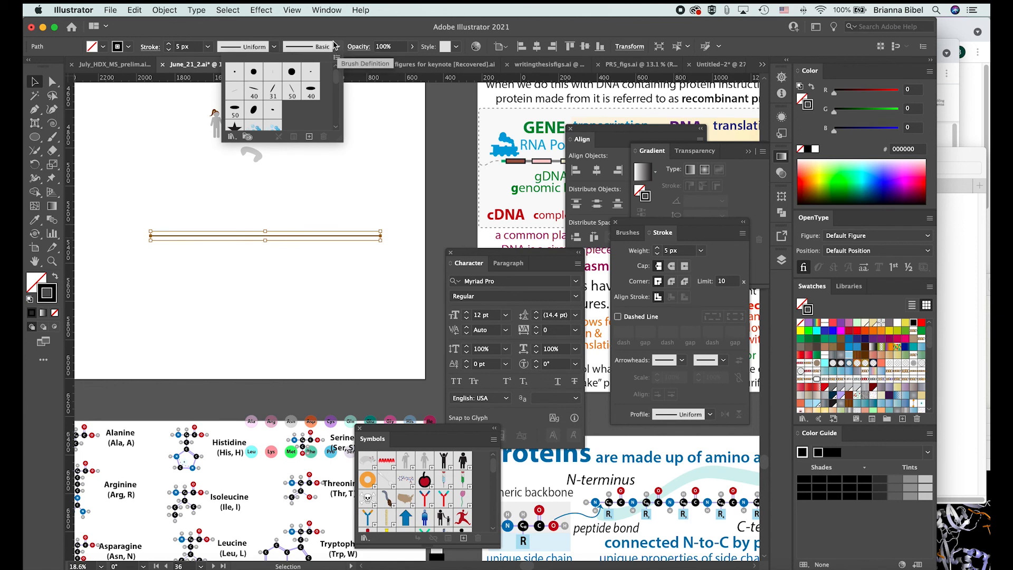
pyautogui.scroll(-6, 313, 107)
pyautogui.scroll(-8, 312, 107)
pyautogui.click(295, 83)
pyautogui.scroll(-5, 340, 96)
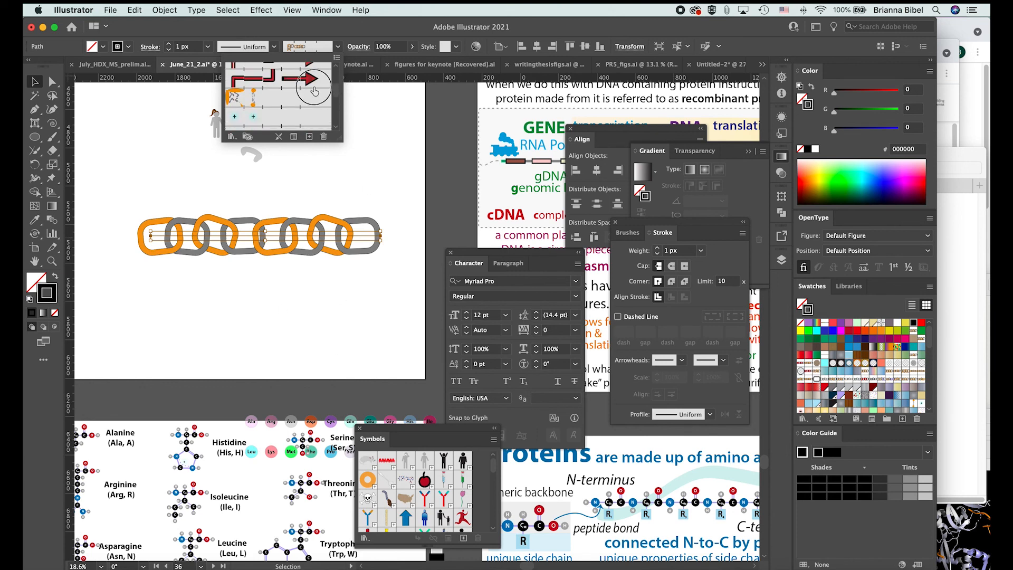
# Step: Try the red arrow and orange lipid bilayer brushes on the line, finishing with the teal plus-sign brush
pyautogui.click(319, 81)
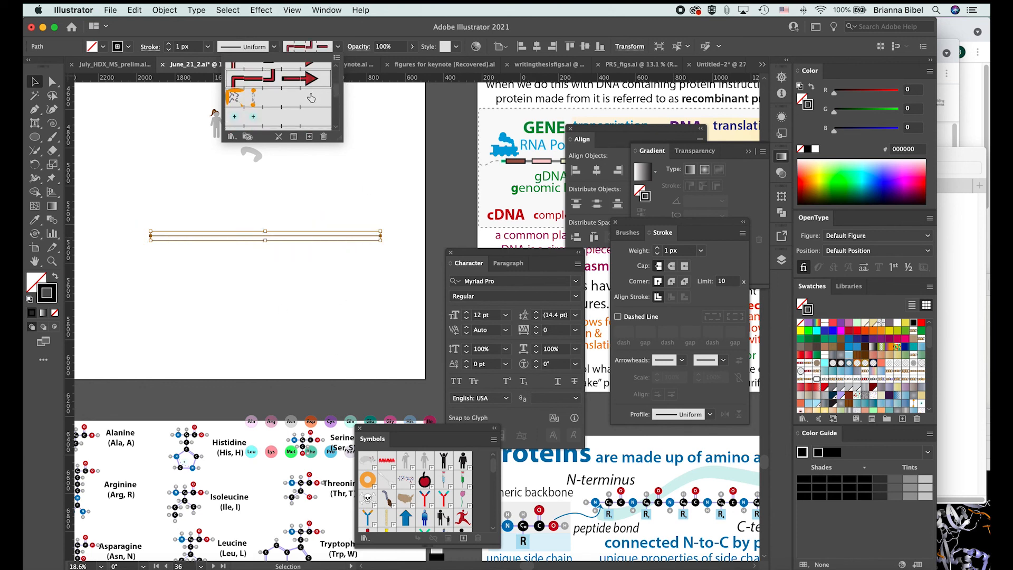
pyautogui.click(311, 98)
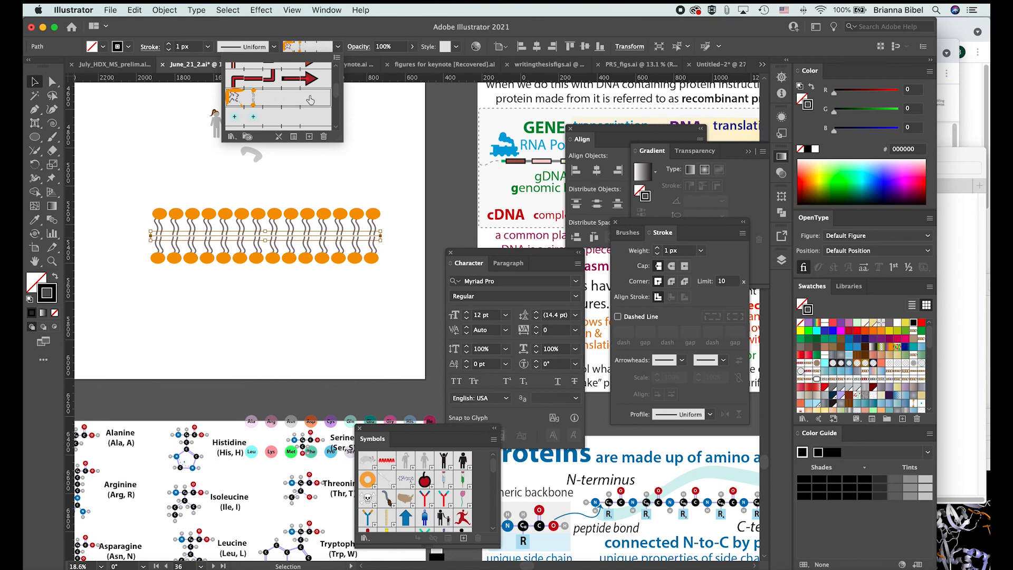
pyautogui.click(295, 123)
pyautogui.scroll(-1, 289, 123)
pyautogui.click(298, 184)
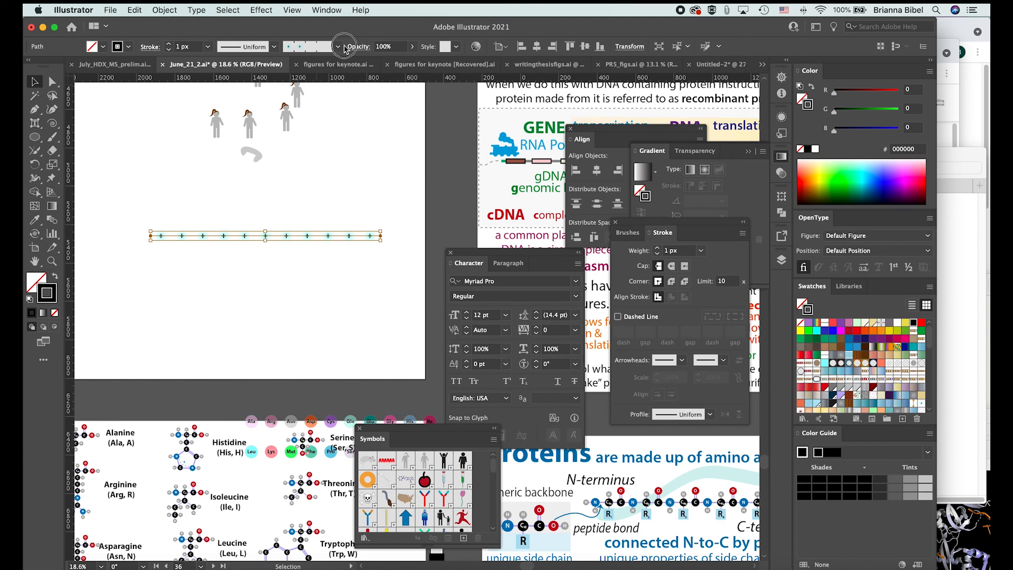
# Step: Review the Art Brush options for a new brush made from the line, and leave without creating it
pyautogui.click(337, 46)
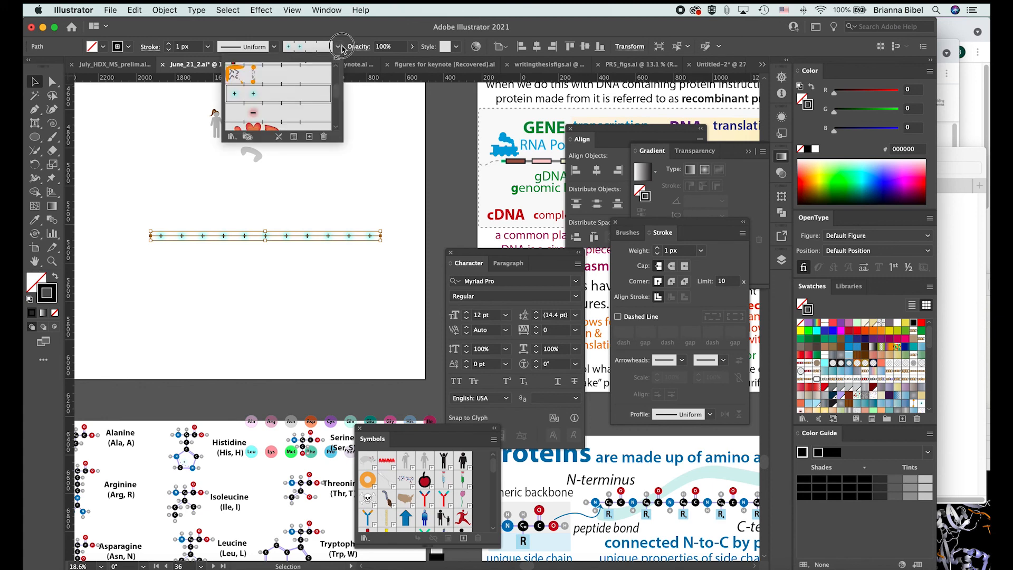
pyautogui.click(309, 138)
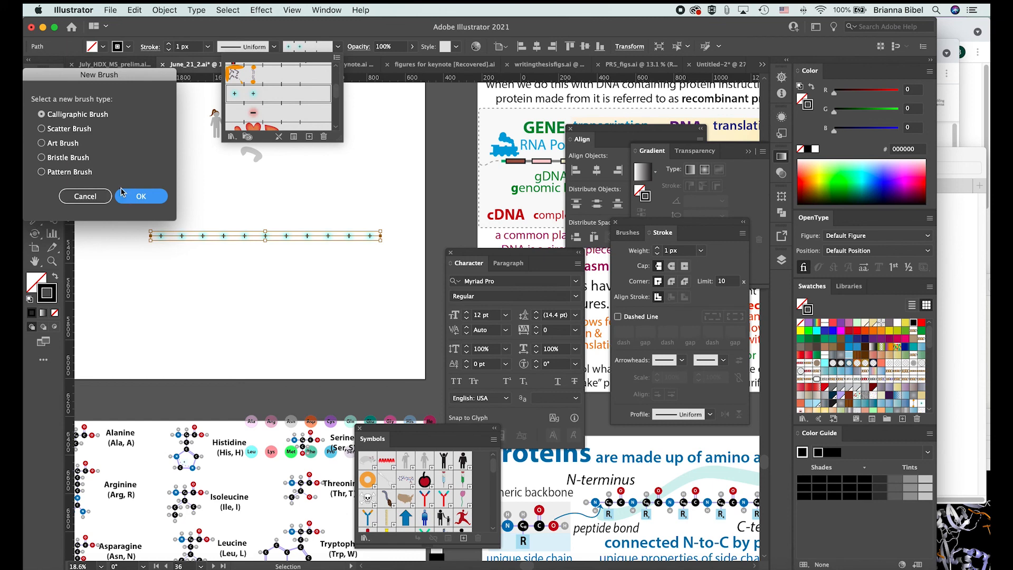
pyautogui.click(74, 144)
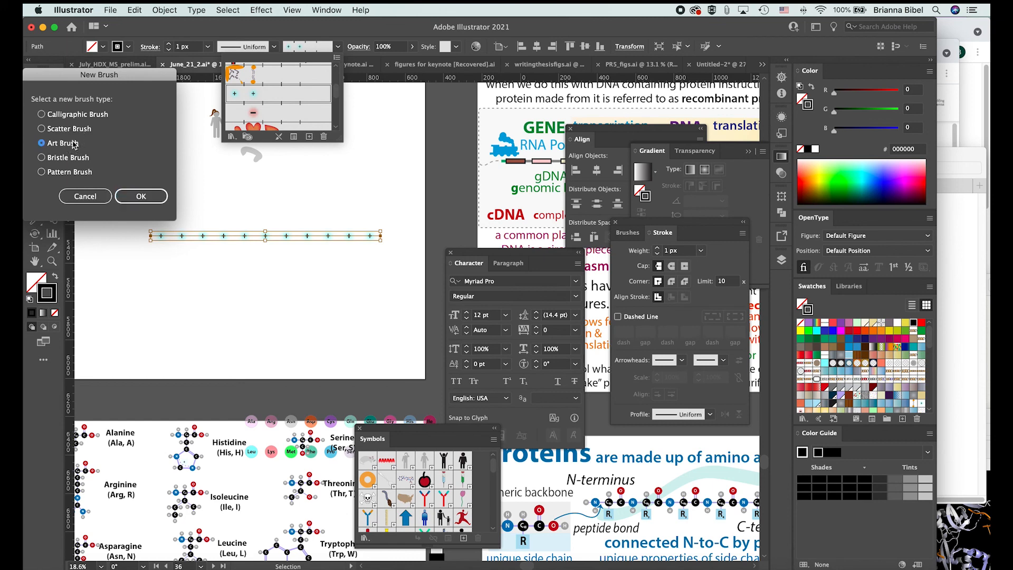
pyautogui.click(122, 198)
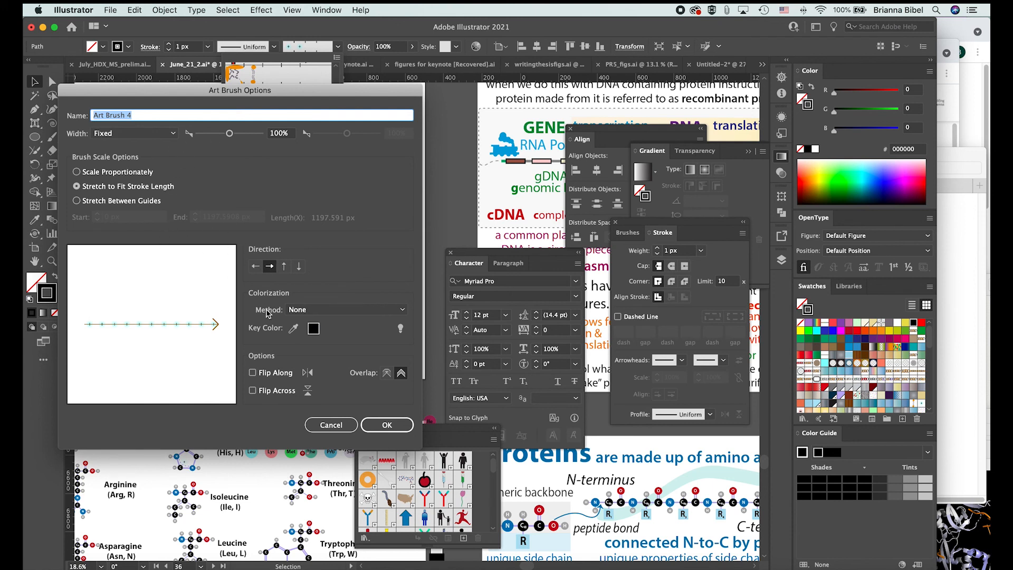
pyautogui.click(334, 426)
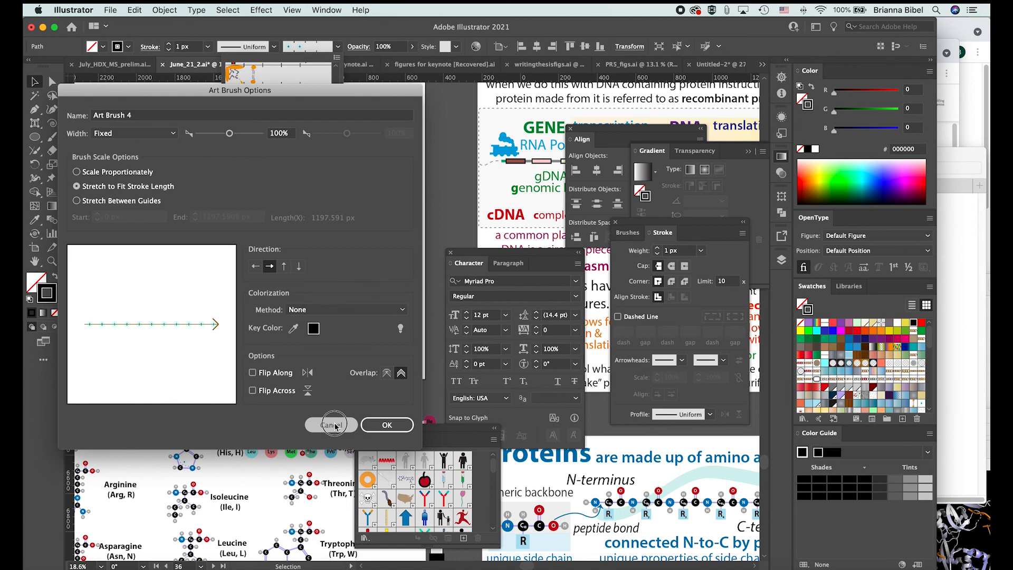
pyautogui.scroll(-5, 254, 112)
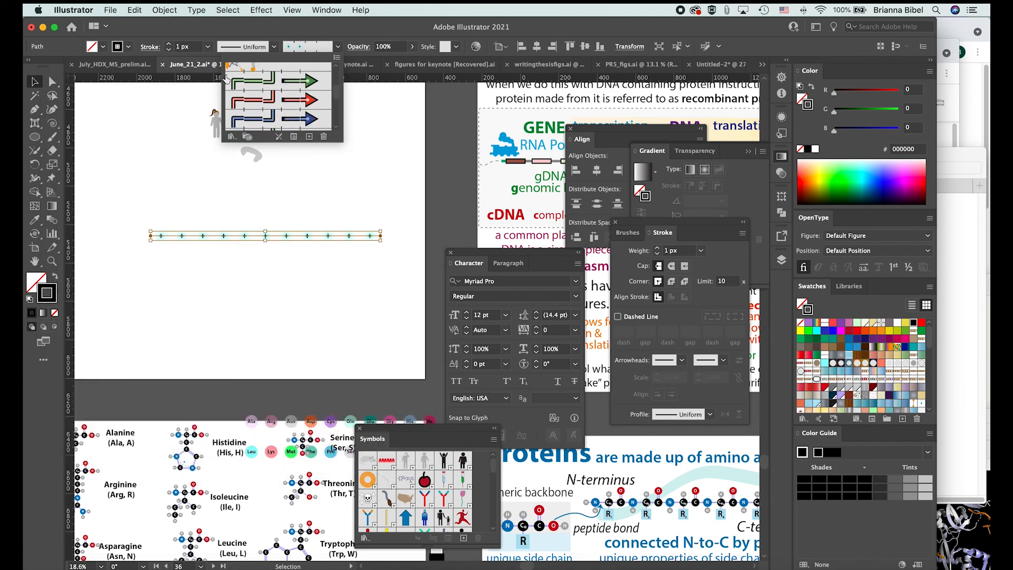
pyautogui.click(35, 82)
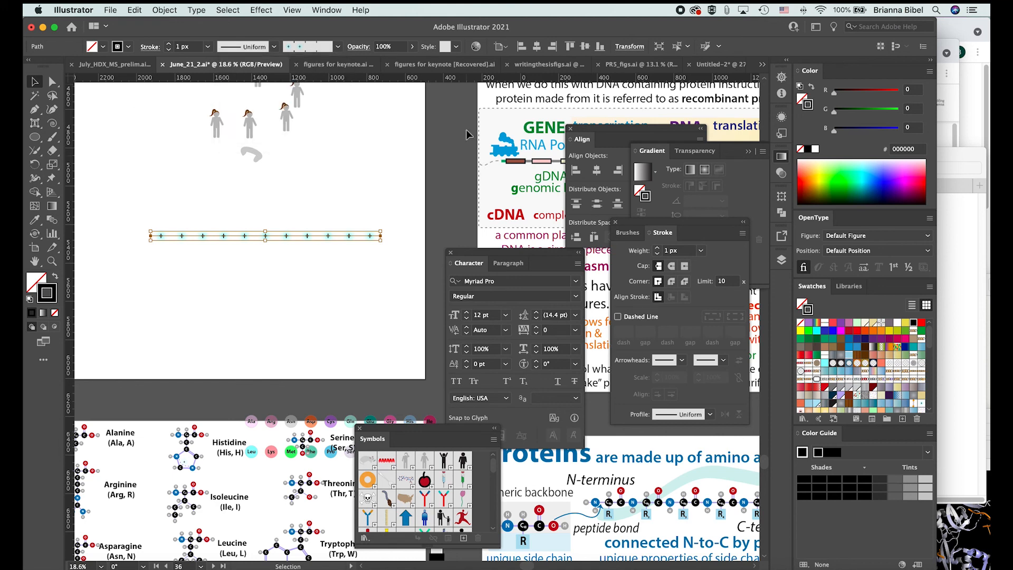
# Step: Examine which swatch, brush and symbol libraries are available to load
pyautogui.click(804, 419)
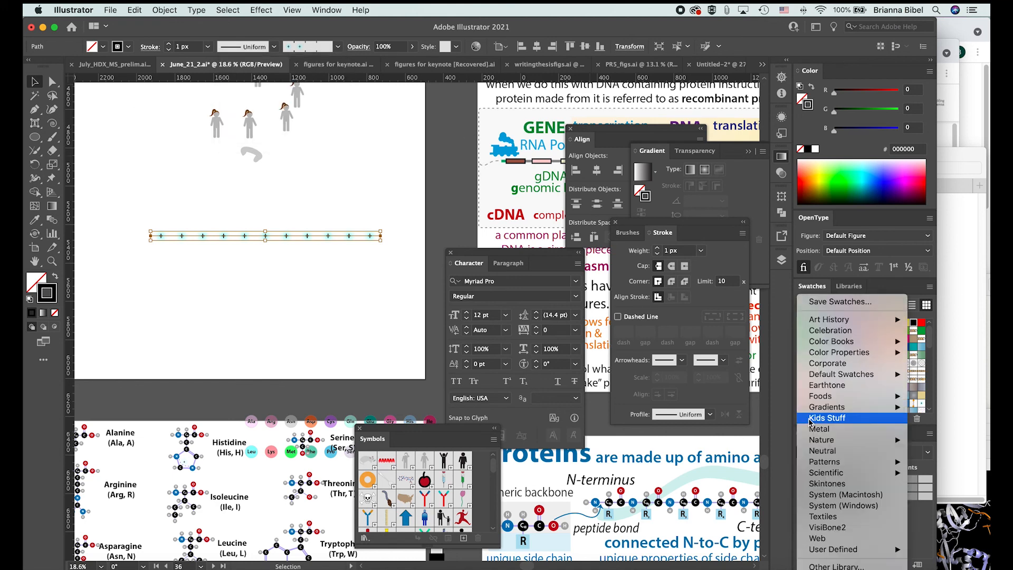
pyautogui.click(374, 300)
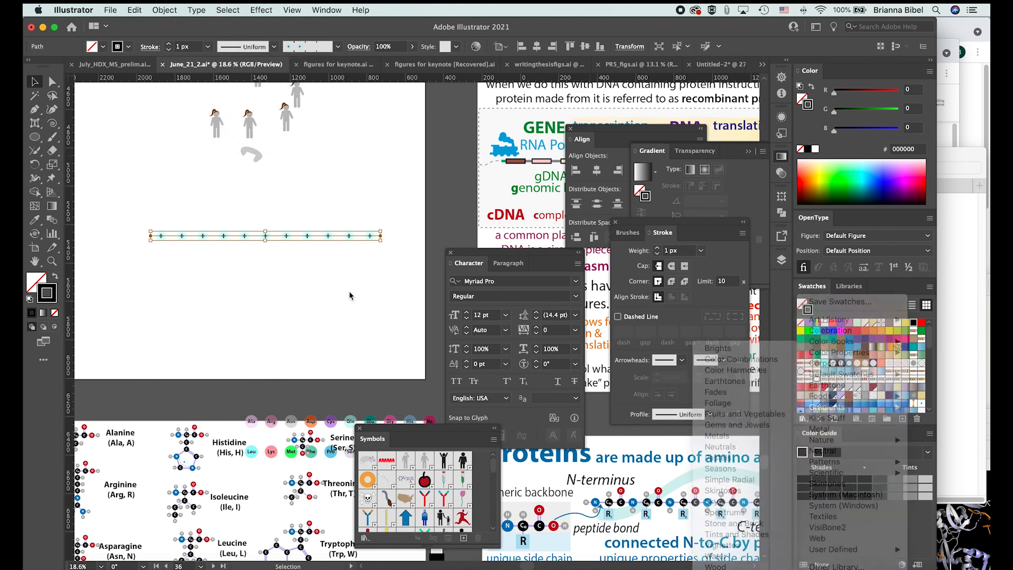
pyautogui.click(338, 47)
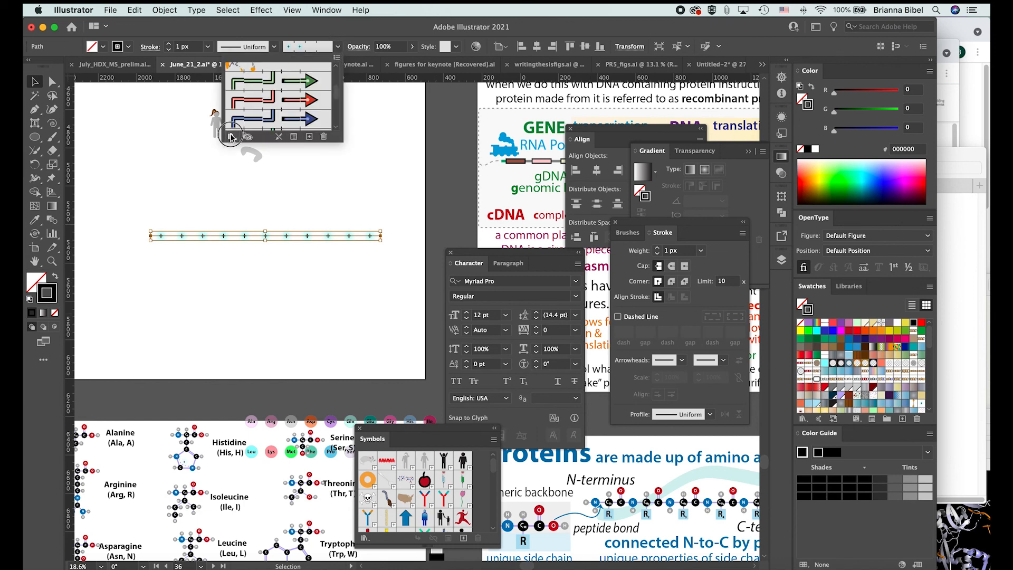
pyautogui.click(231, 136)
pyautogui.moveTo(271, 202)
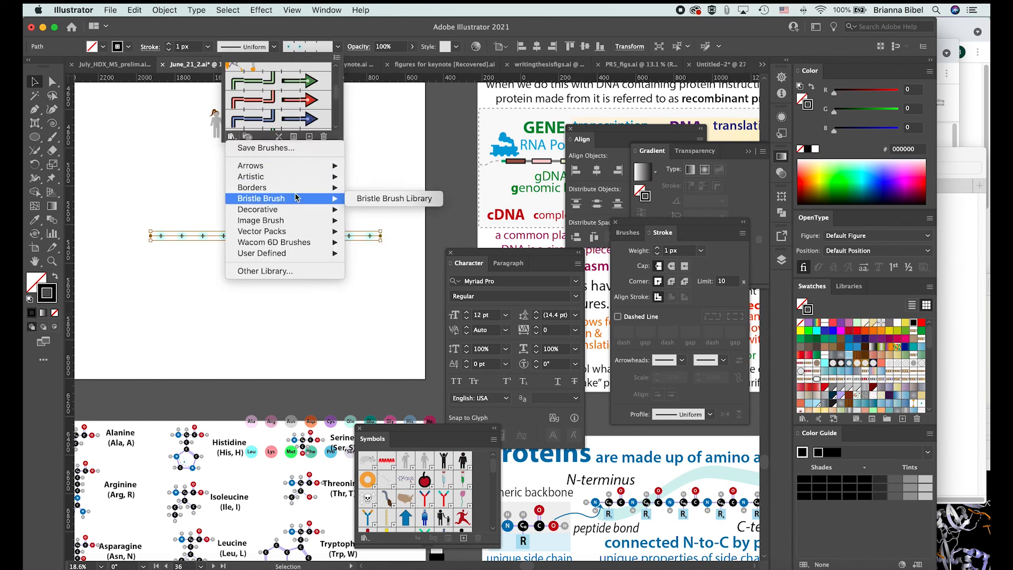
pyautogui.moveTo(290, 181)
pyautogui.click(145, 138)
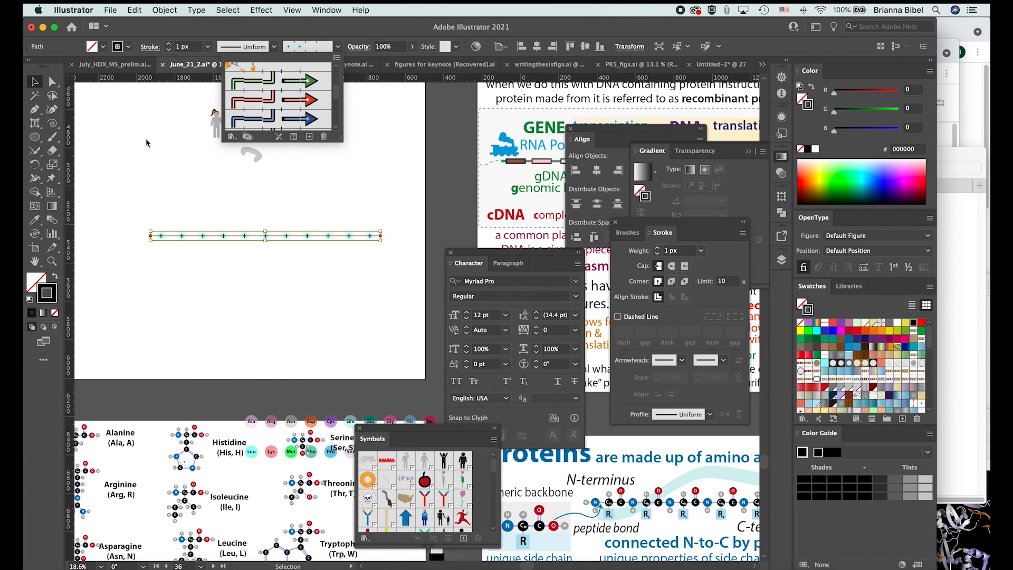
pyautogui.click(364, 538)
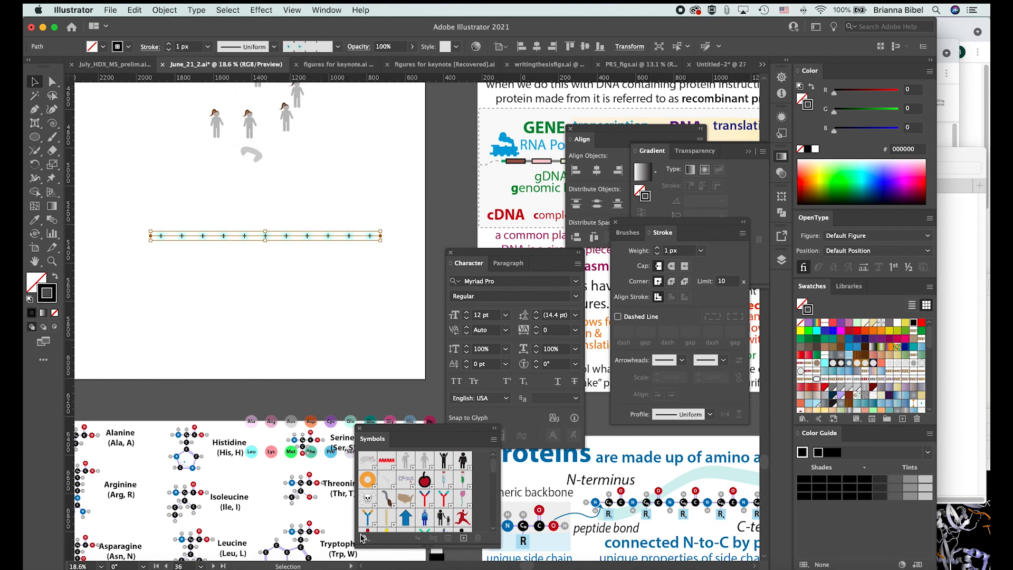
pyautogui.click(364, 538)
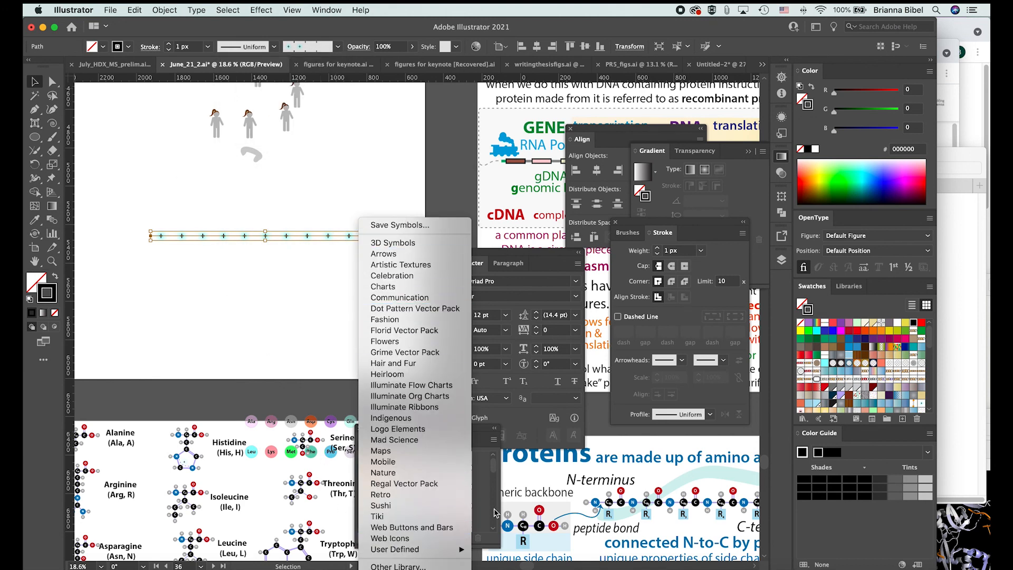
pyautogui.click(481, 496)
pyautogui.moveTo(493, 462)
pyautogui.mouseDown()
pyautogui.moveTo(497, 530)
pyautogui.moveTo(493, 458)
pyautogui.mouseUp()
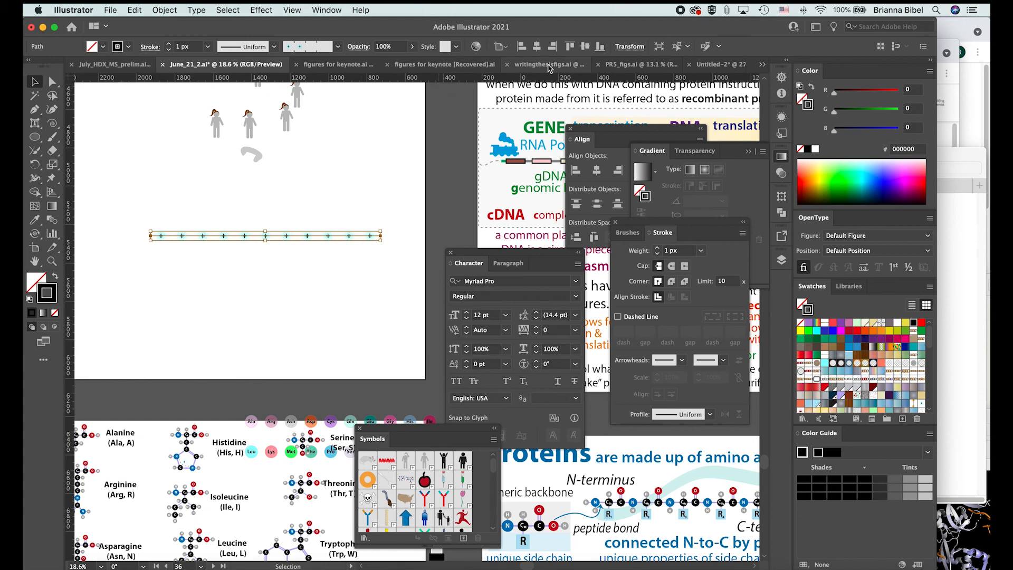
# Step: Compare the symbols and swatches of the Untitled-2 document with those of June_21_2.ai
pyautogui.click(716, 64)
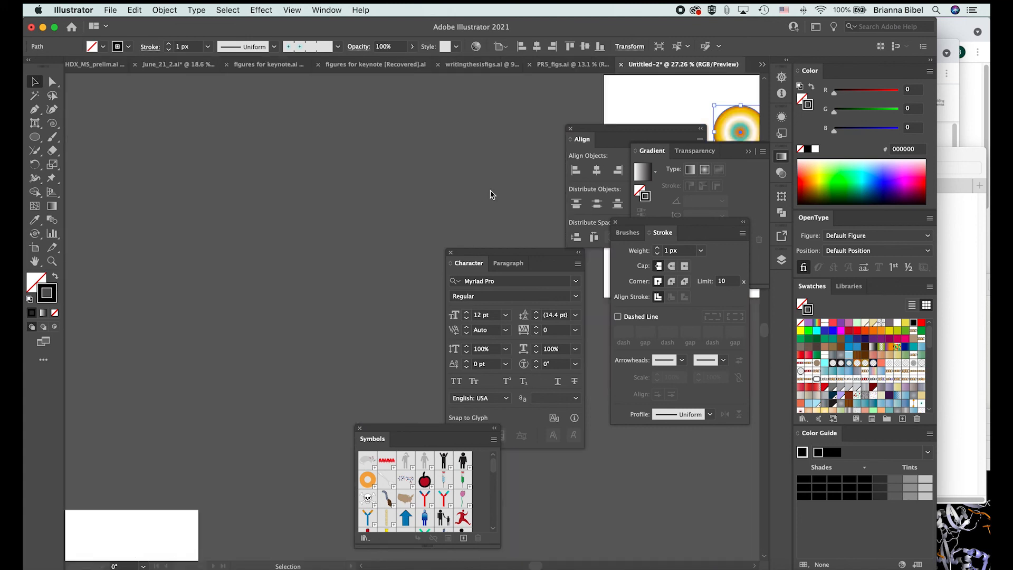
pyautogui.scroll(-5, 385, 252)
pyautogui.scroll(-3, 386, 252)
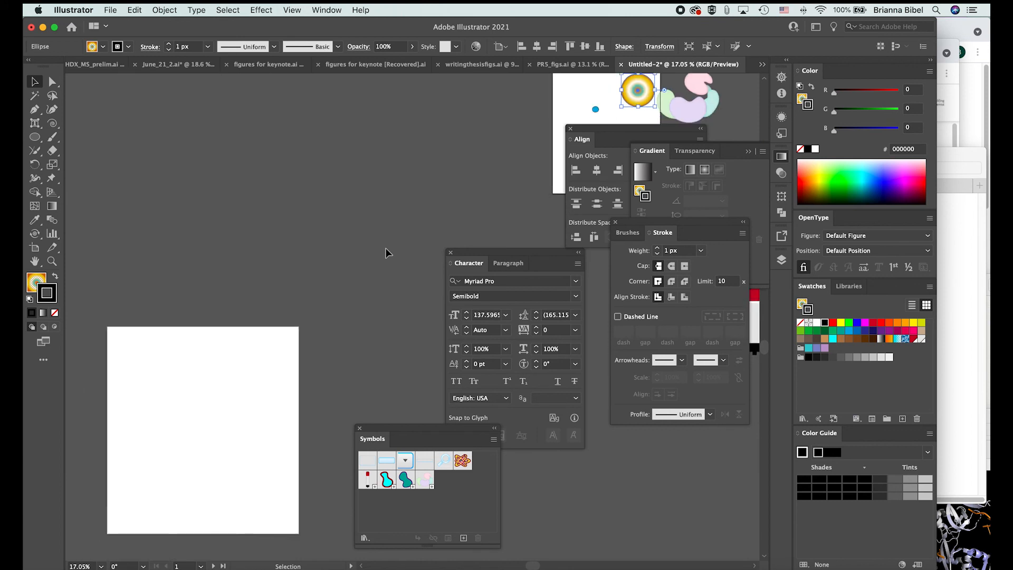
pyautogui.hscroll(-6, 386, 253)
pyautogui.scroll(-5, 386, 252)
pyautogui.scroll(-3, 386, 252)
pyautogui.hscroll(4, 385, 252)
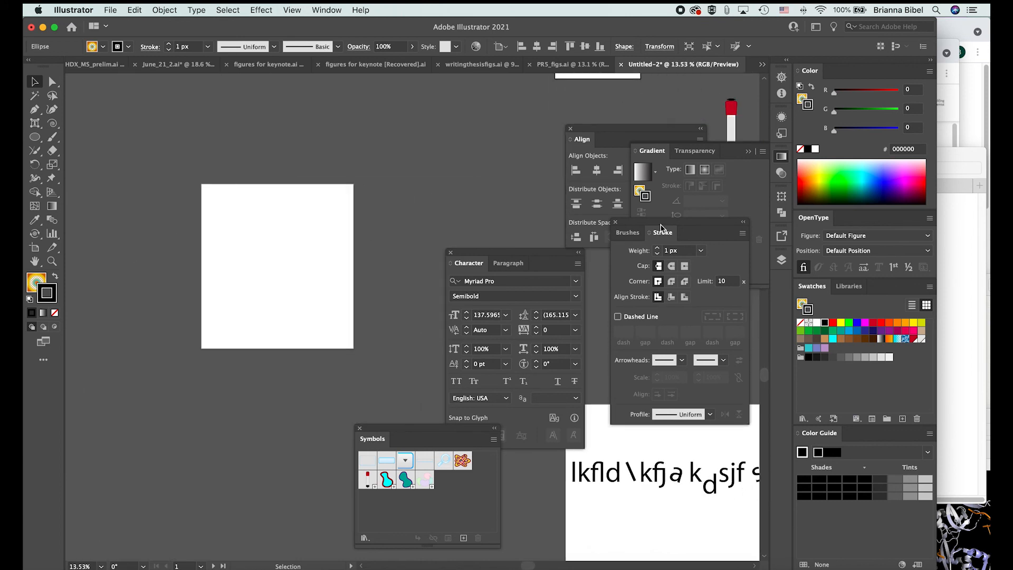
pyautogui.click(189, 68)
pyautogui.scroll(-10, 860, 390)
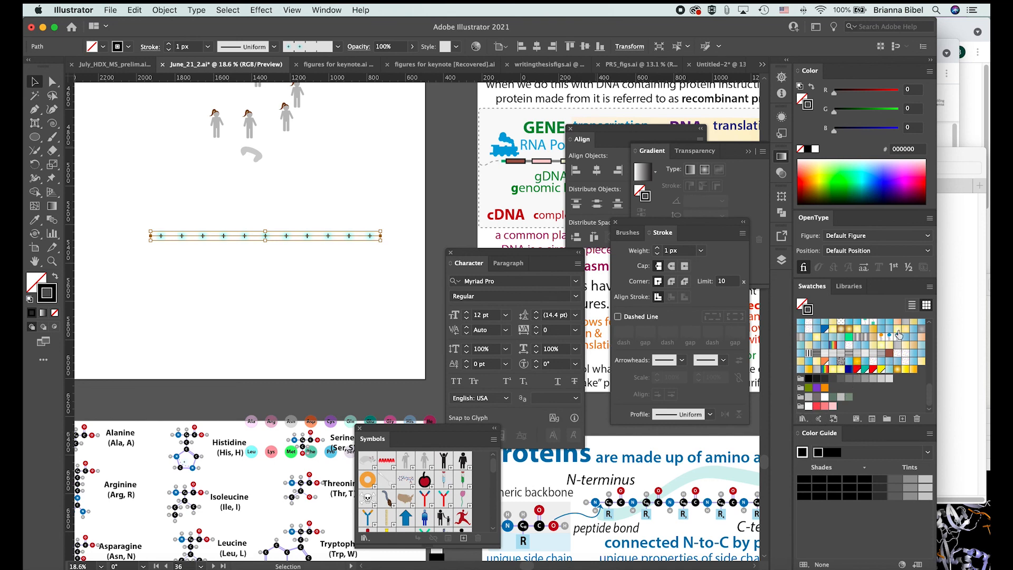
pyautogui.scroll(10, 899, 334)
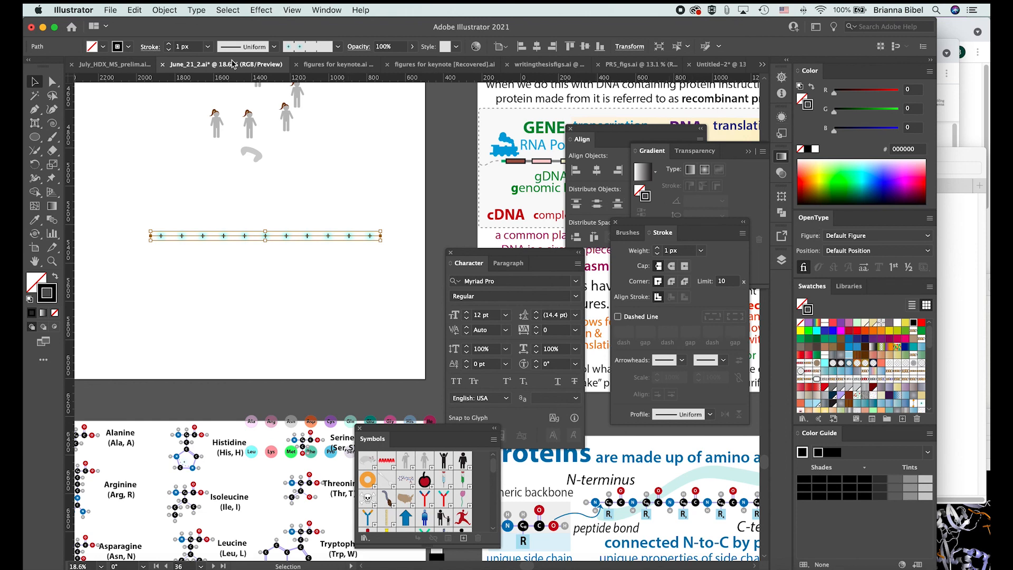
# Step: Switch to the Untitled-2 document and bring its blank artboard into view
pyautogui.click(705, 65)
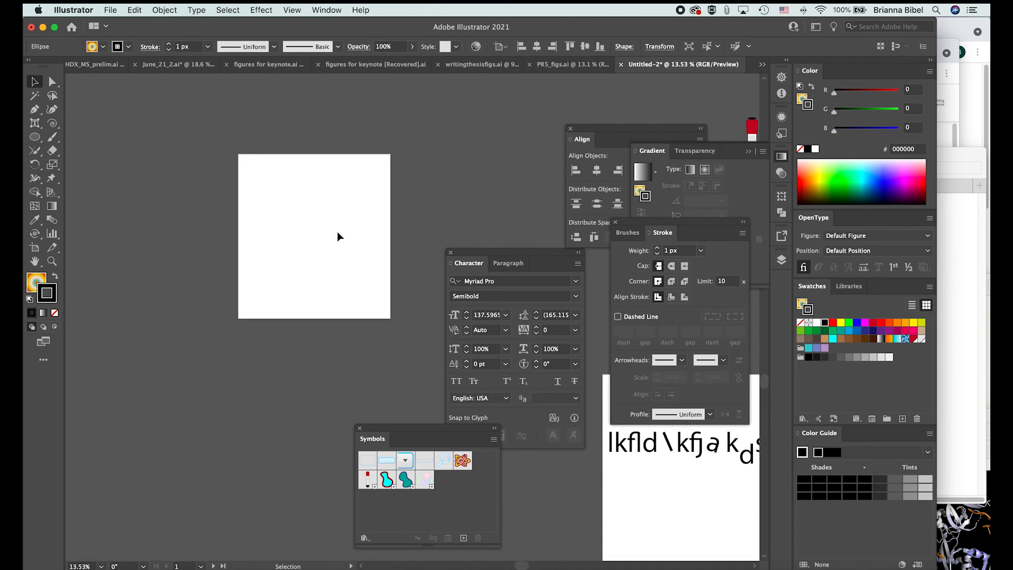
pyautogui.scroll(3, 332, 227)
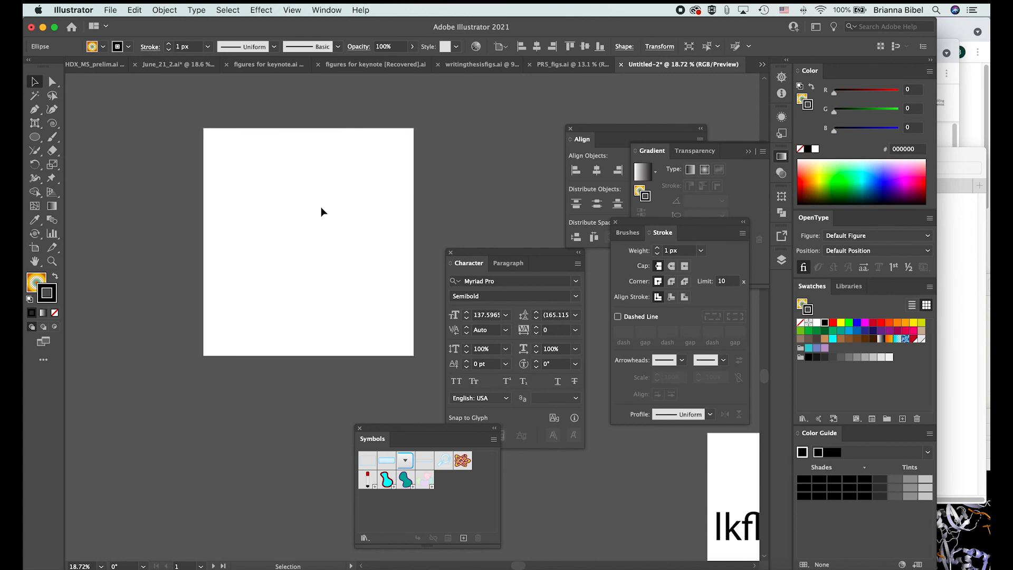
pyautogui.scroll(2, 306, 195)
pyautogui.hscroll(-1, 306, 195)
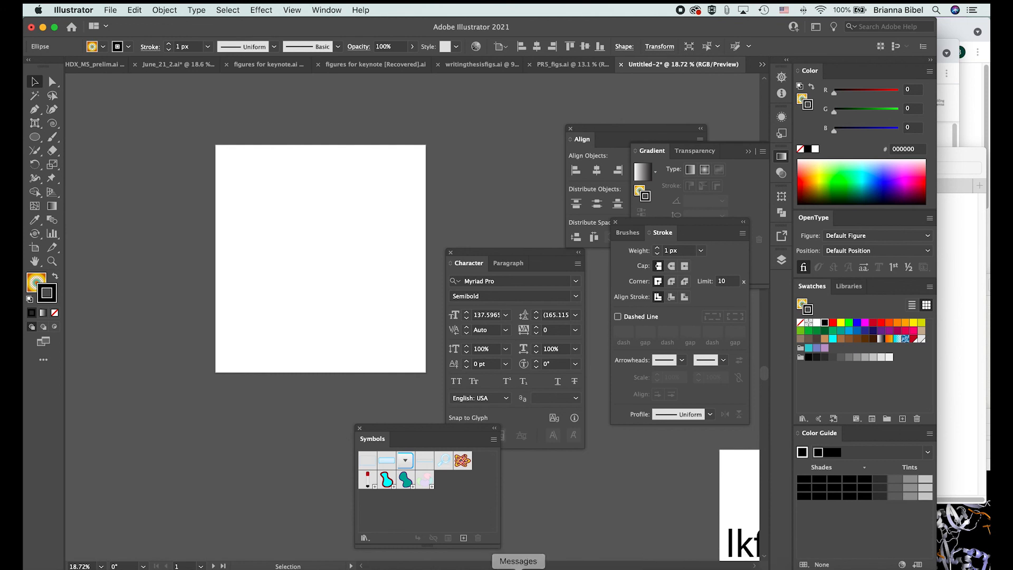
# Step: Check the topic notes and draw a gradient-filled circle in the lower left of the blank artboard
pyautogui.click(469, 567)
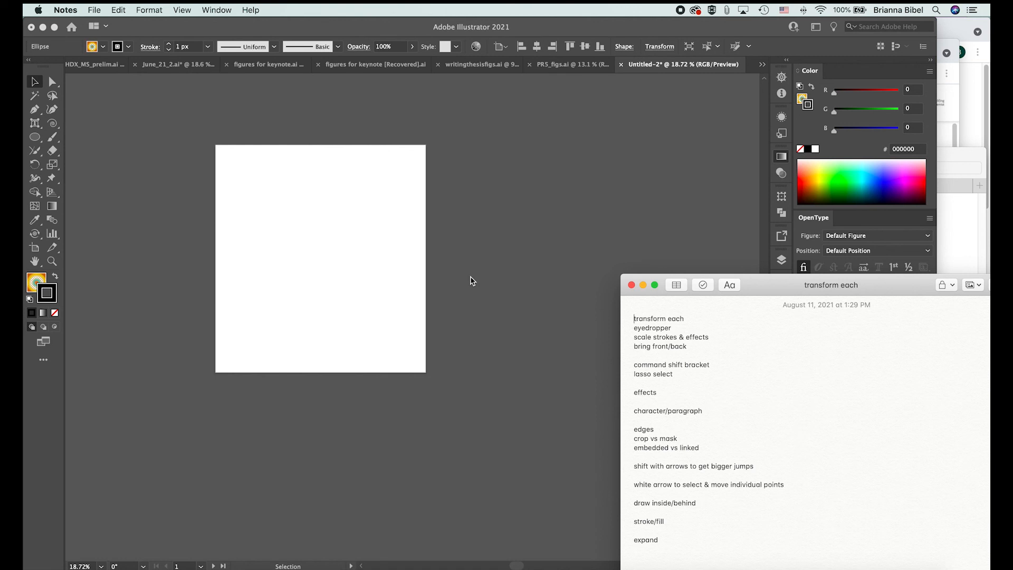
pyautogui.click(143, 132)
pyautogui.press('l')
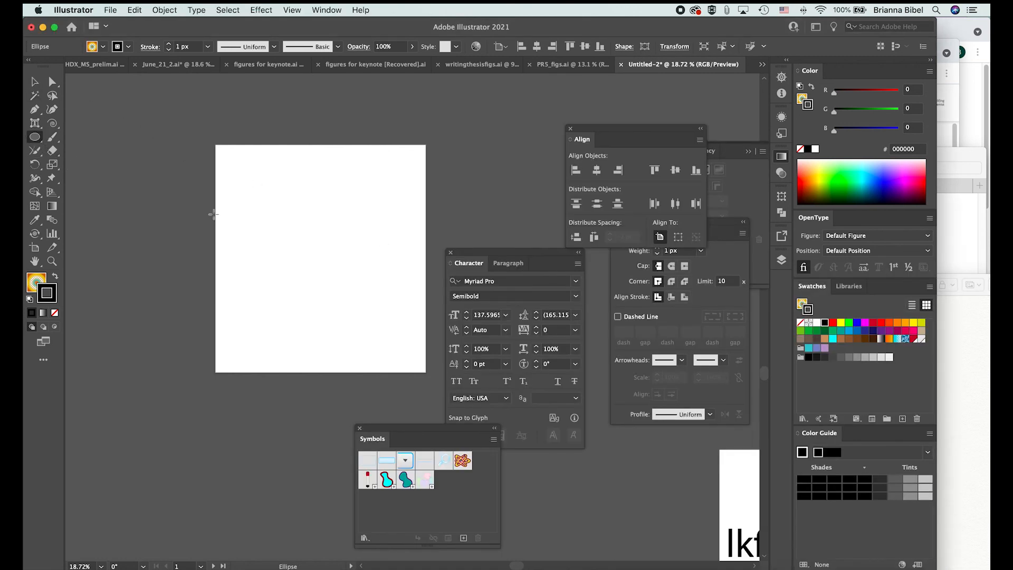
pyautogui.moveTo(235, 220)
pyautogui.mouseDown()
pyautogui.moveTo(311, 282)
pyautogui.moveTo(332, 319)
pyautogui.mouseUp()
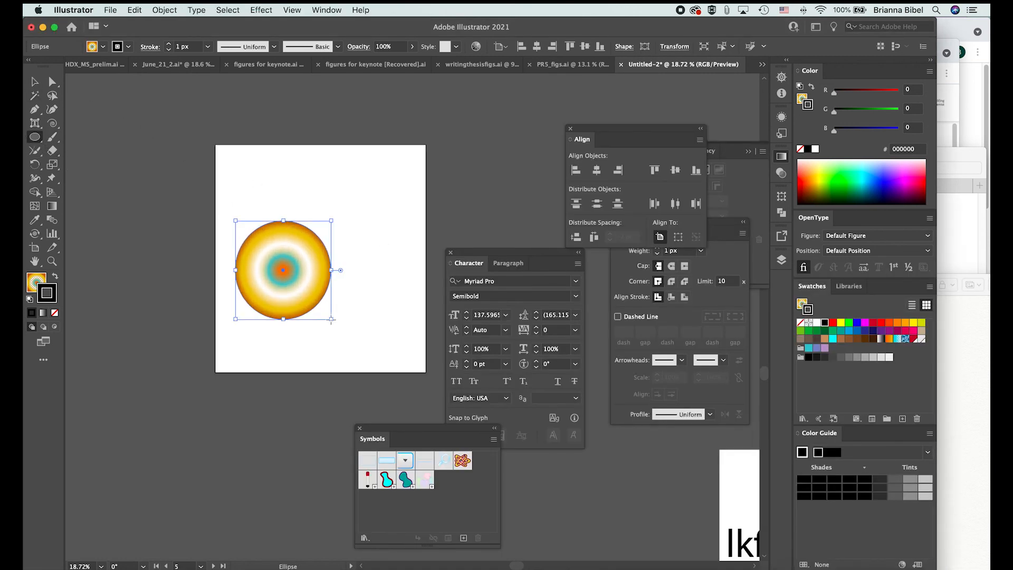
# Step: Nudge the gradient circle horizontally to the right, first in small increments and finally in bigger jumps
pyautogui.press('Right')
pyautogui.press('Right')
pyautogui.press('Right')
pyautogui.press('Right')
pyautogui.press('Right')
pyautogui.press('Right')
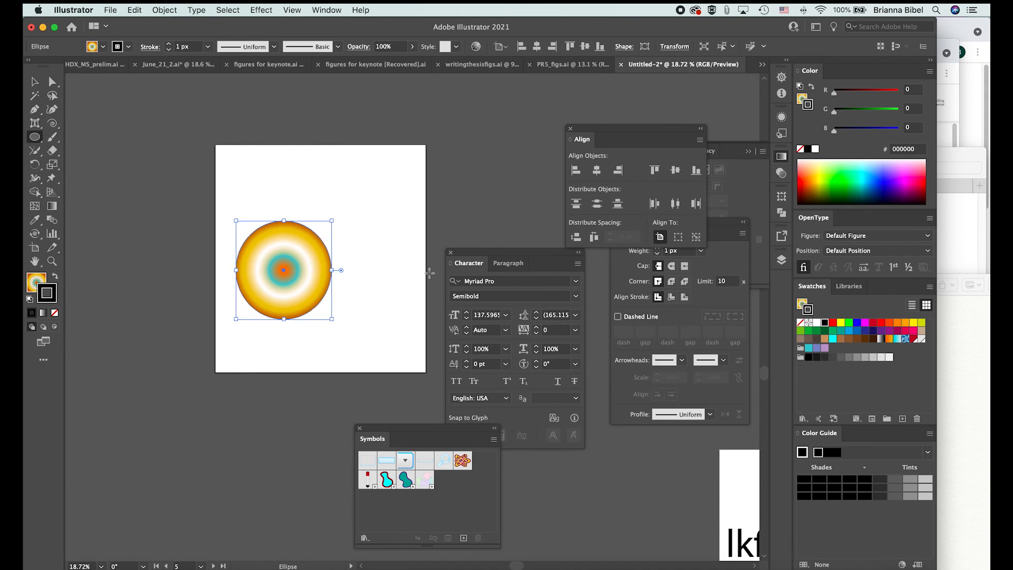
pyautogui.press('Right')
pyautogui.press('Right')
pyautogui.press('Right')
pyautogui.press('Right')
pyautogui.press('Right')
pyautogui.press('Right')
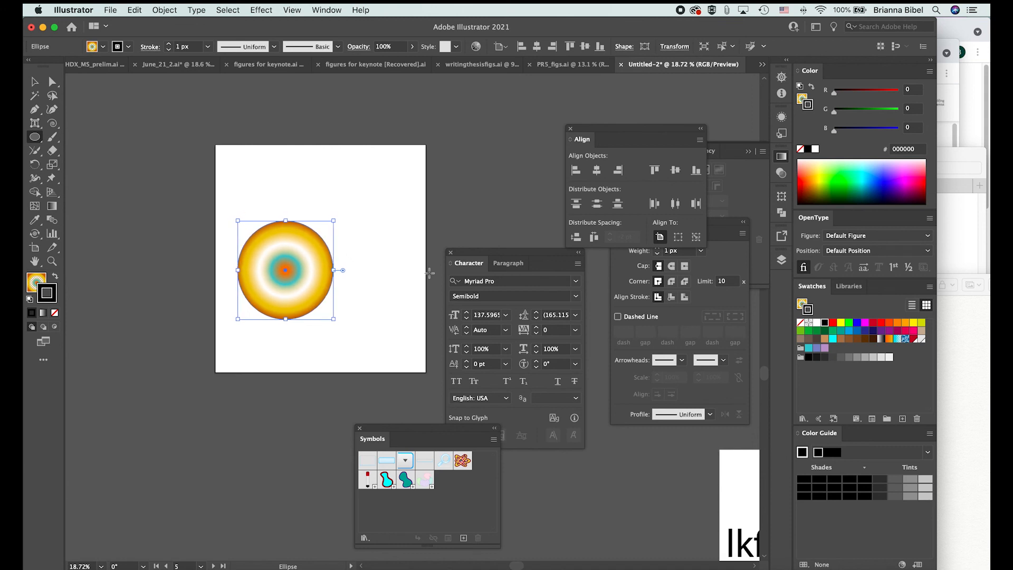
pyautogui.press('Right')
pyautogui.press('Right')
pyautogui.press('Right')
pyautogui.press('Right')
pyautogui.press('Right')
pyautogui.press('Right')
pyautogui.press('Right')
pyautogui.press('Right')
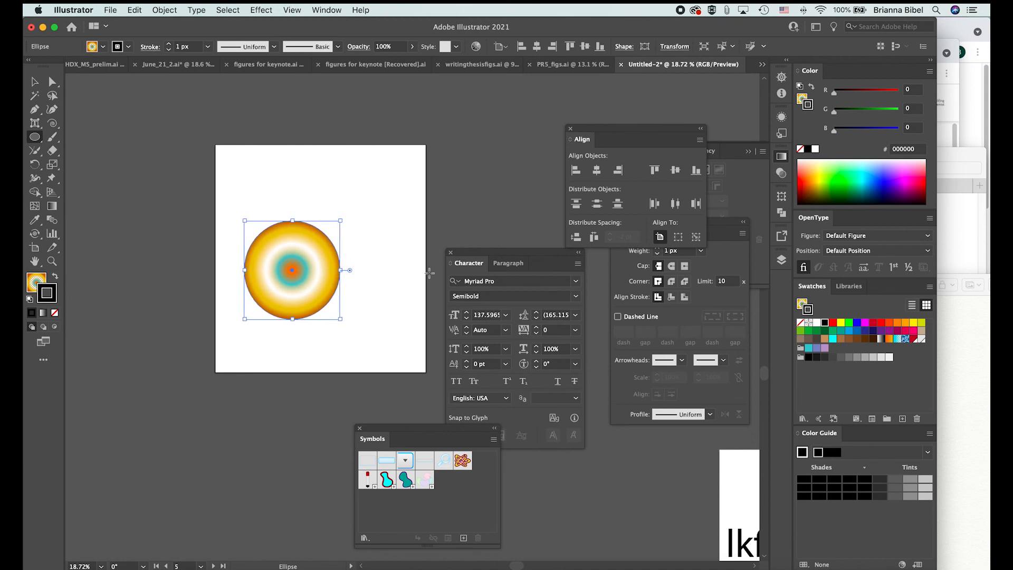
pyautogui.press('Right')
pyautogui.press('Right')
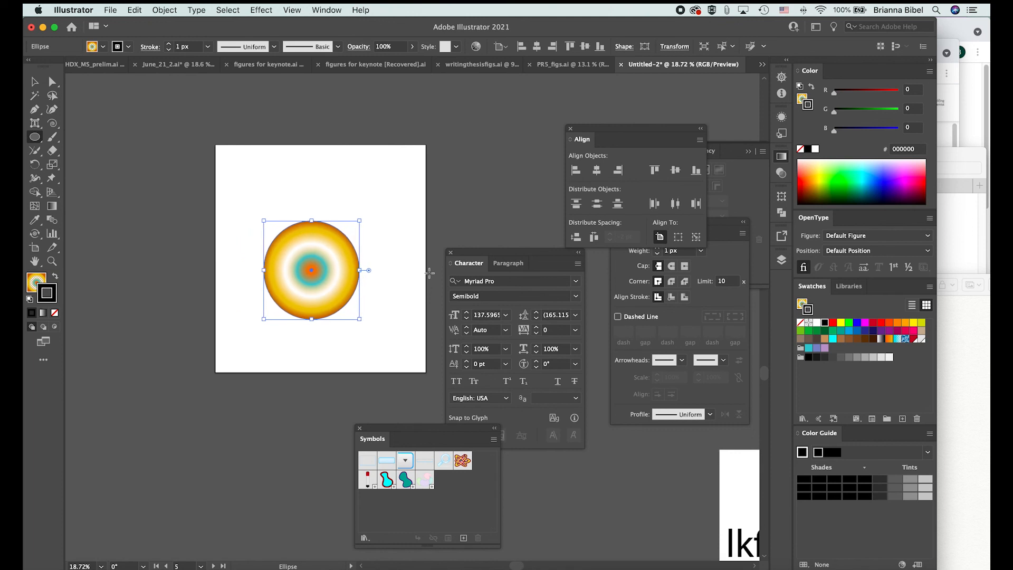
# Step: Nudge the gradient circle upward toward the vertical middle of the artboard
pyautogui.press('Up')
pyautogui.press('Up')
pyautogui.press('Up')
pyautogui.press('Up')
pyautogui.press('Up')
pyautogui.press('Up')
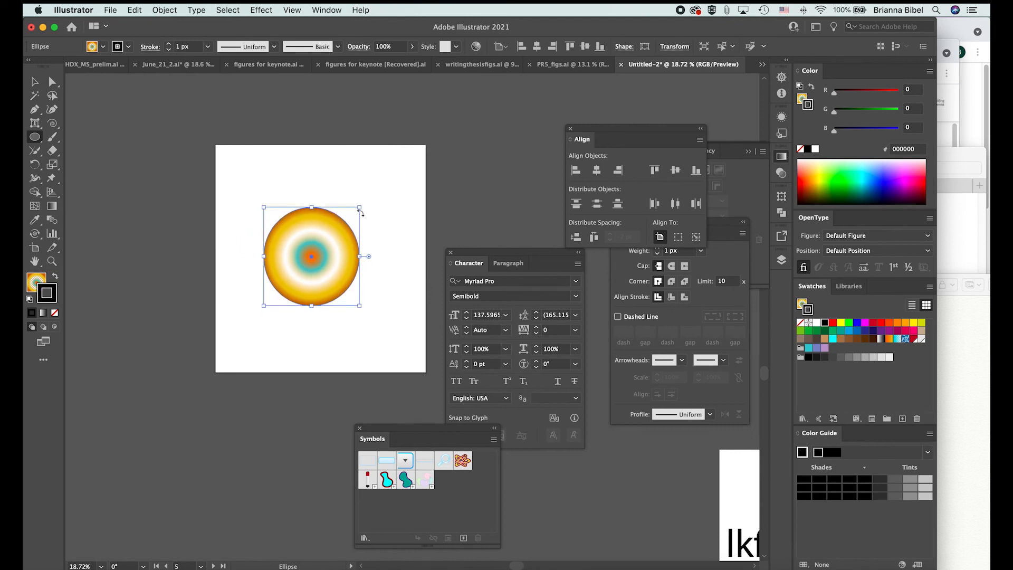
# Step: Scale the gradient circle from its corners into a wide ellipse that fills most of the artboard's width
pyautogui.moveTo(361, 210); pyautogui.dragTo(362, 210)
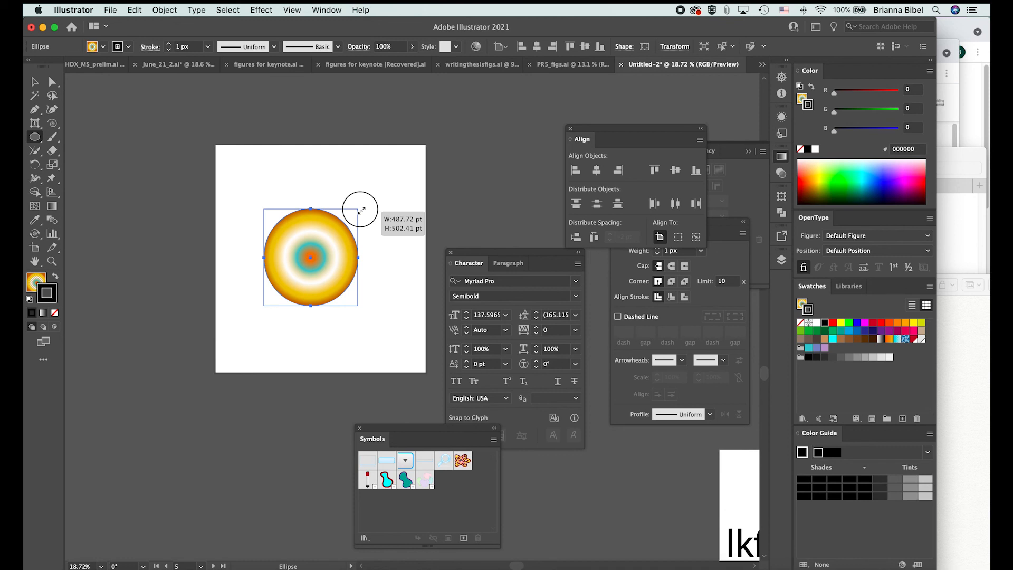
pyautogui.moveTo(361, 210)
pyautogui.mouseDown()
pyautogui.moveTo(317, 274)
pyautogui.moveTo(411, 212)
pyautogui.mouseUp()
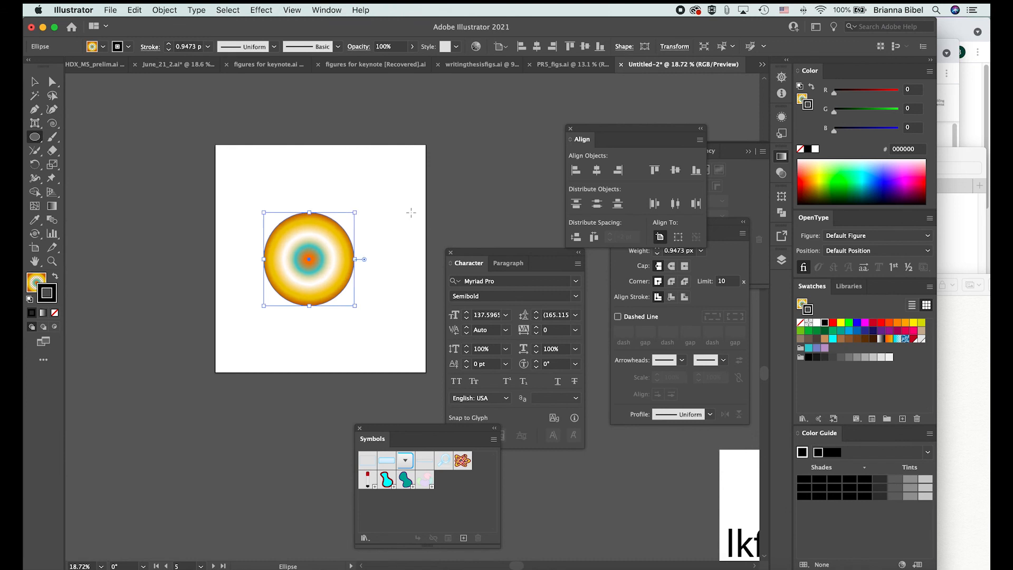
pyautogui.click(355, 212)
pyautogui.moveTo(355, 212); pyautogui.dragTo(386, 188)
pyautogui.moveTo(388, 331)
pyautogui.mouseDown()
pyautogui.moveTo(369, 332)
pyautogui.moveTo(393, 321)
pyautogui.mouseUp()
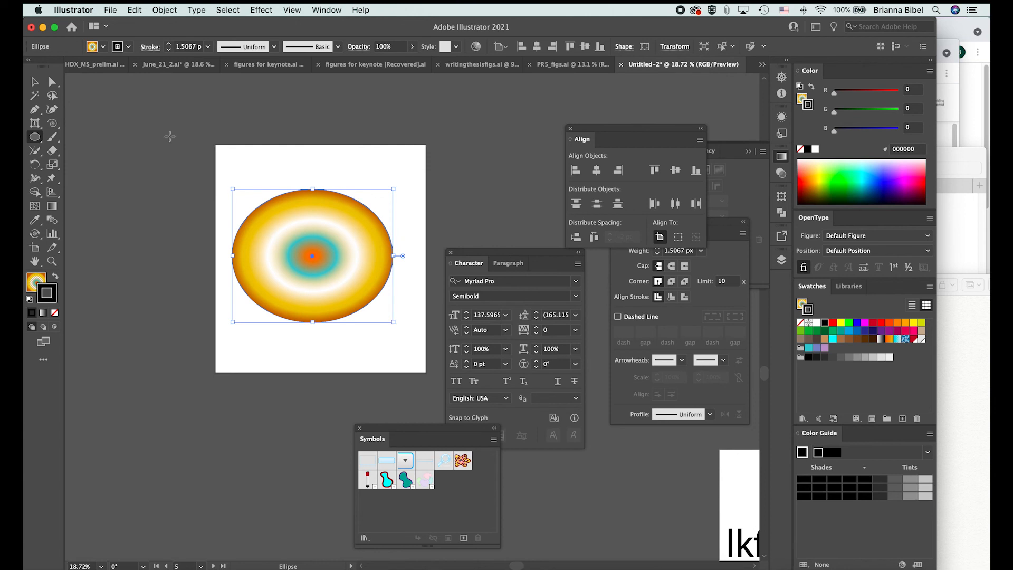
# Step: Shear the gradient ellipse with the Shear tool into a narrow diagonal shape from the artboard's upper left past its lower edge, and deselect it
pyautogui.click(52, 164)
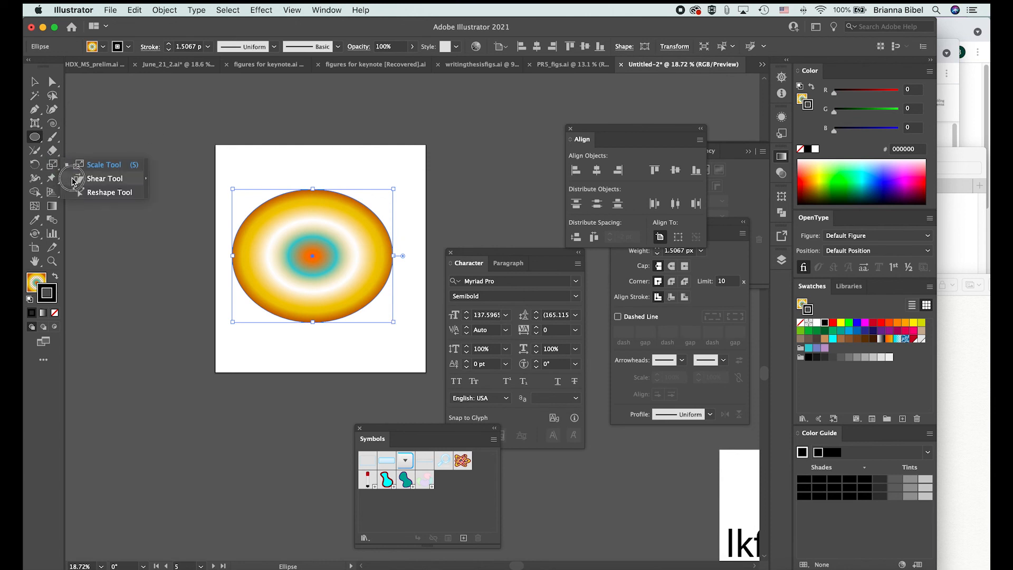
pyautogui.click(74, 179)
pyautogui.moveTo(311, 326); pyautogui.dragTo(294, 306)
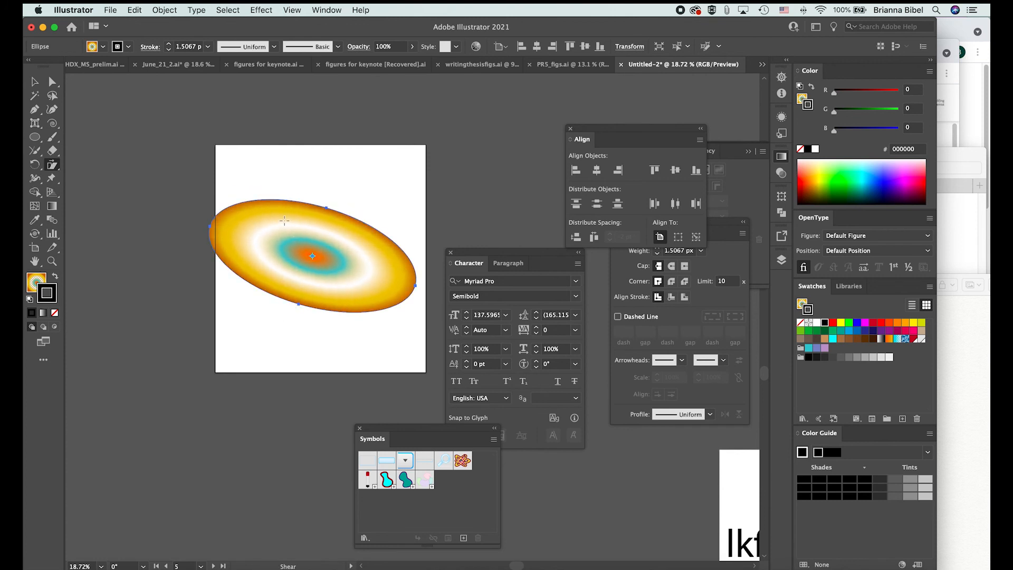
pyautogui.moveTo(390, 308); pyautogui.dragTo(391, 414)
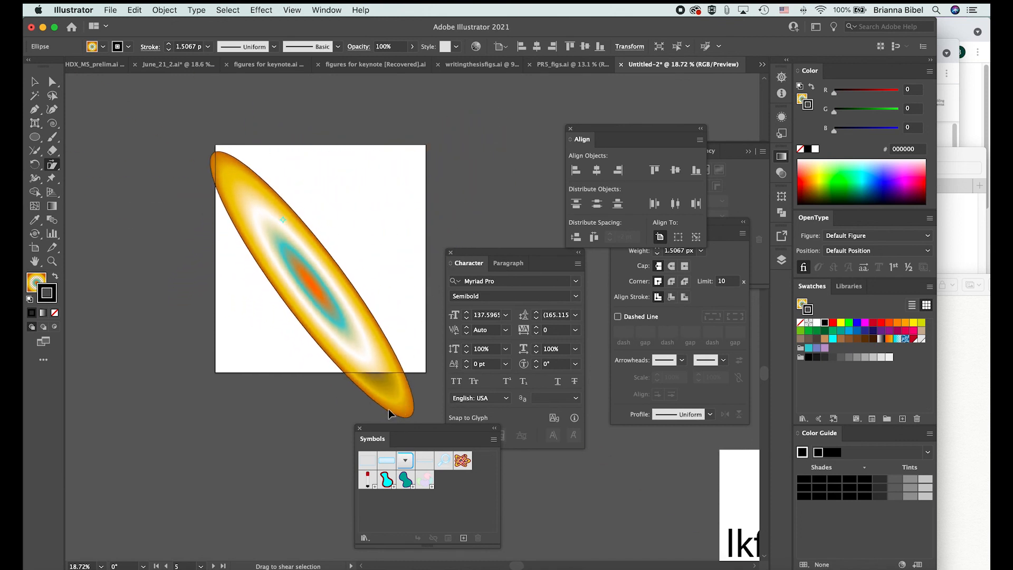
pyautogui.click(34, 81)
pyautogui.click(157, 236)
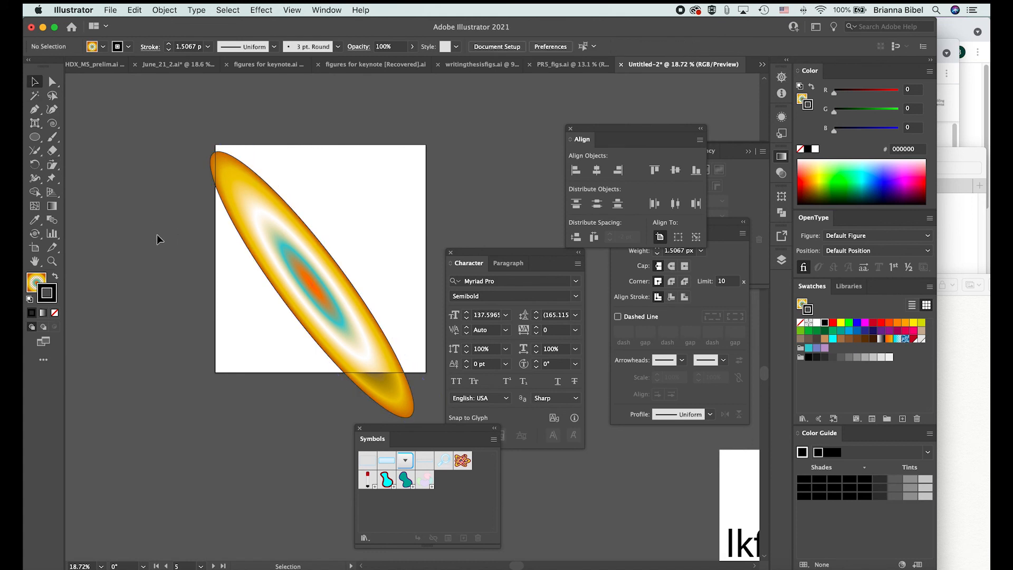
# Step: Look through the artwork on the other artboards, including the letters, teal group, symbols, heart and rounded squares
pyautogui.scroll(-4, 157, 236)
pyautogui.scroll(-6, 329, 276)
pyautogui.hscroll(10, 330, 279)
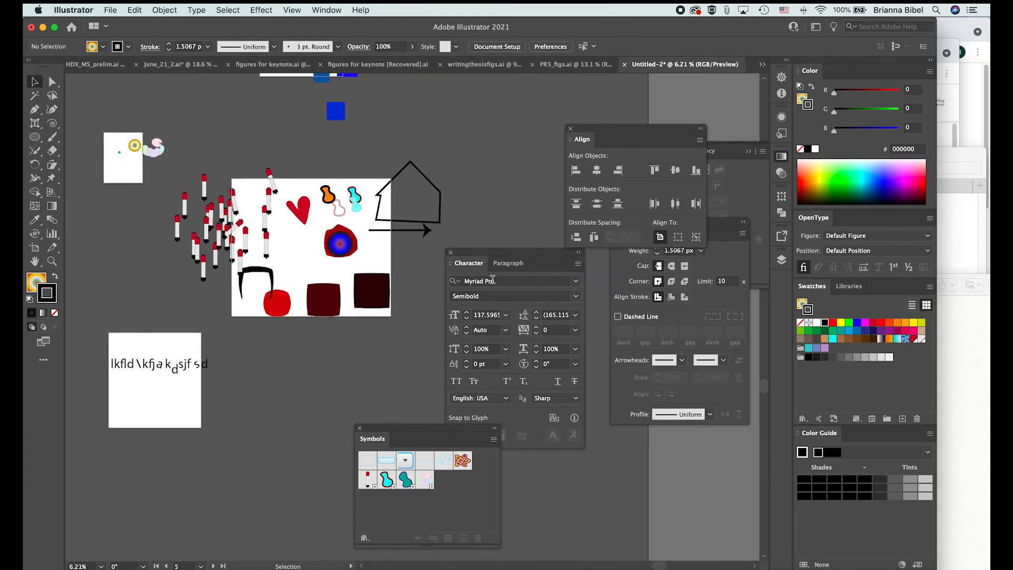
pyautogui.scroll(6, 362, 220)
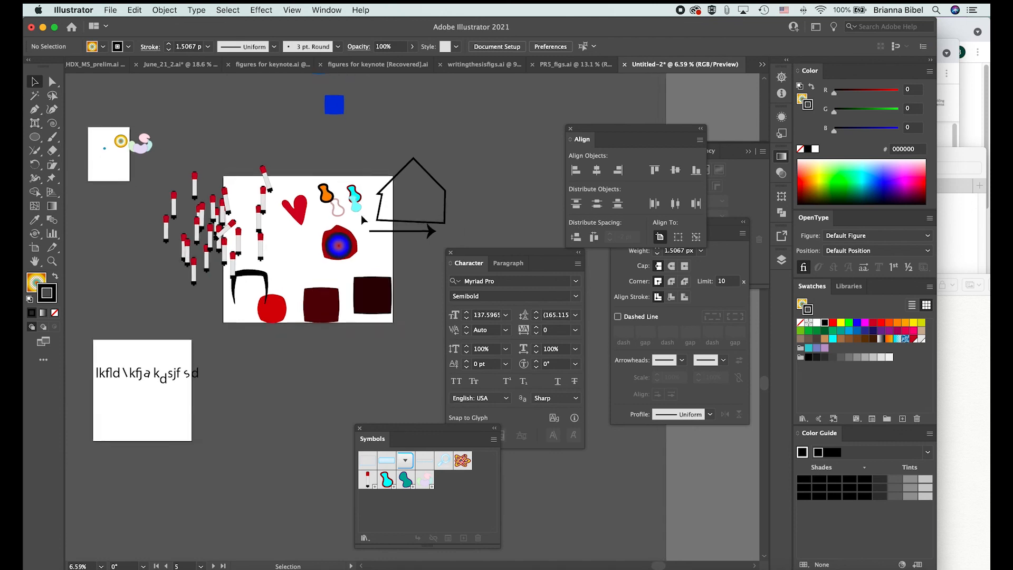
pyautogui.scroll(-4, 362, 220)
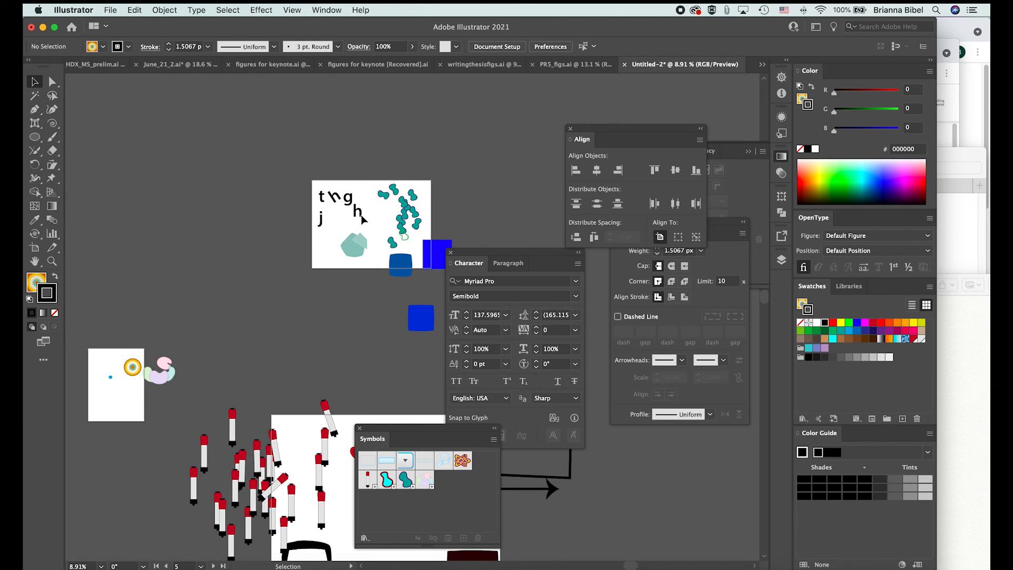
pyautogui.scroll(5, 364, 216)
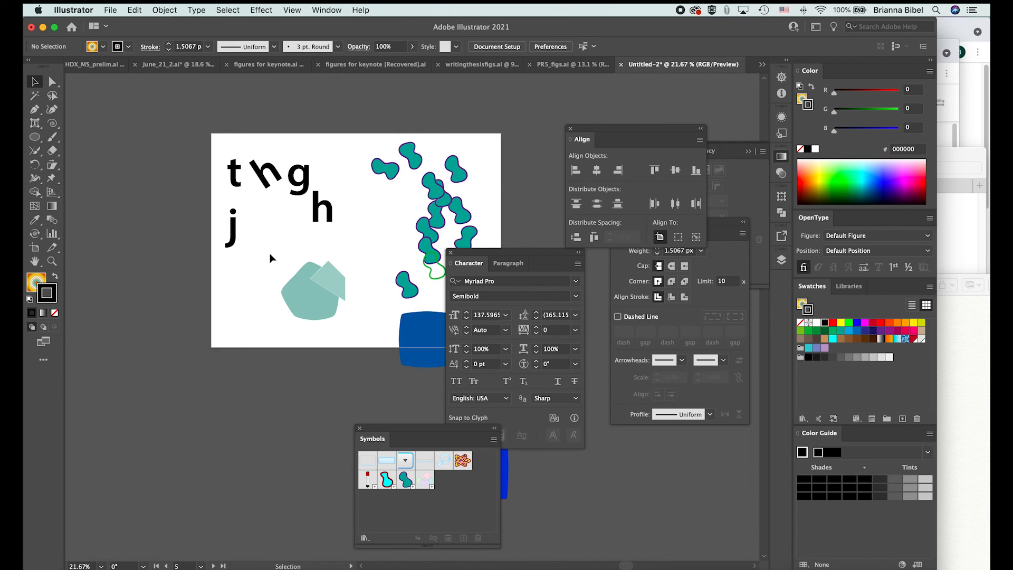
pyautogui.click(311, 311)
pyautogui.scroll(-1, 312, 312)
pyautogui.scroll(-10, 312, 311)
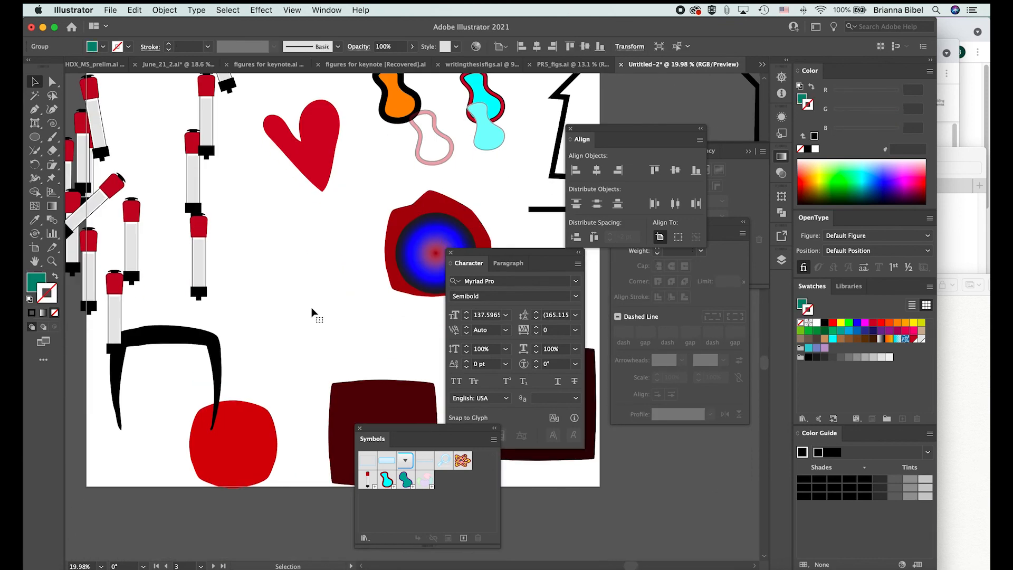
pyautogui.scroll(5, 311, 315)
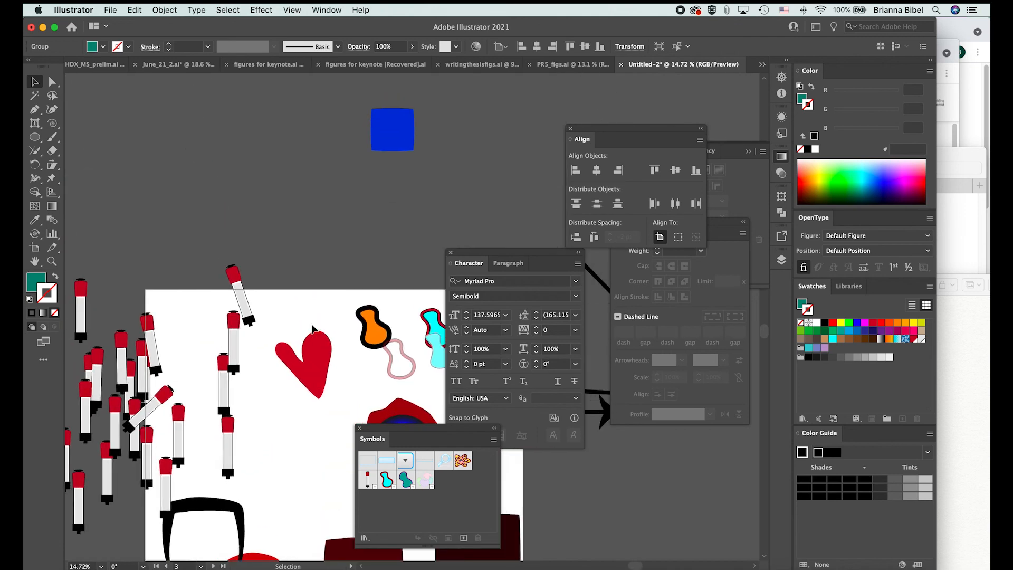